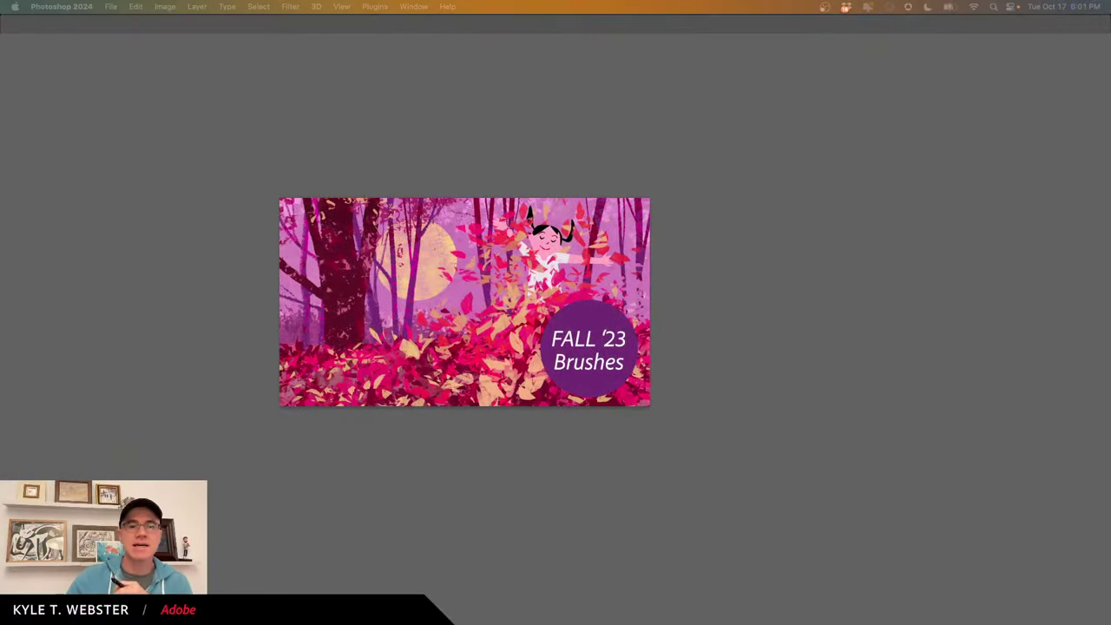
Enlarge the Fall '23 artwork, show the installed brush sets, and open the web page for getting more brushes.
key("Tab")
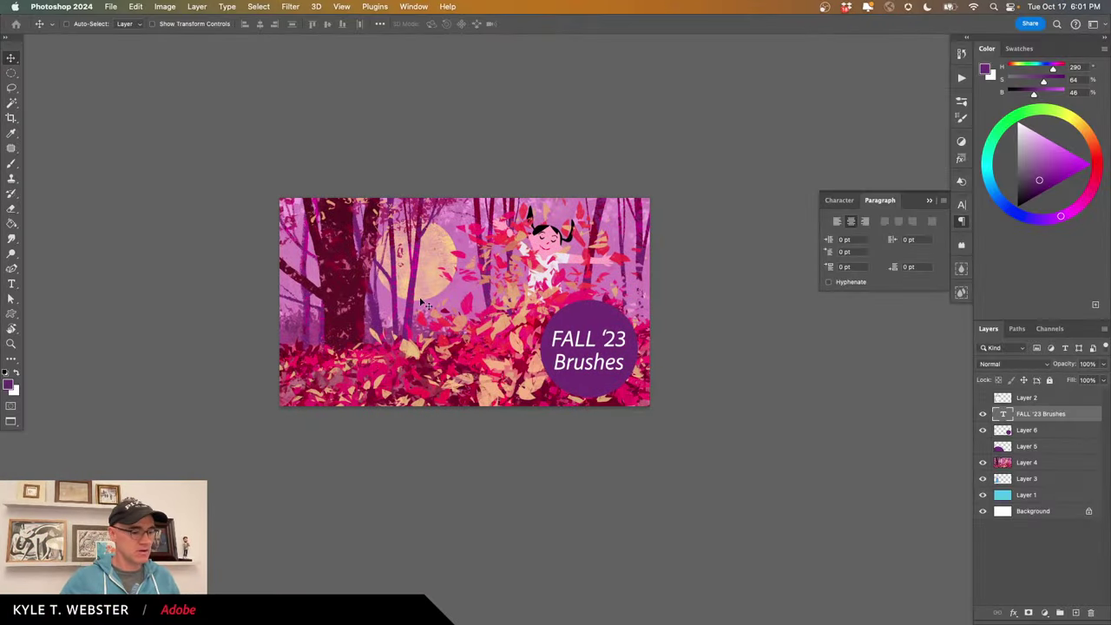
key("super+space")
left_click(539, 375, "super")
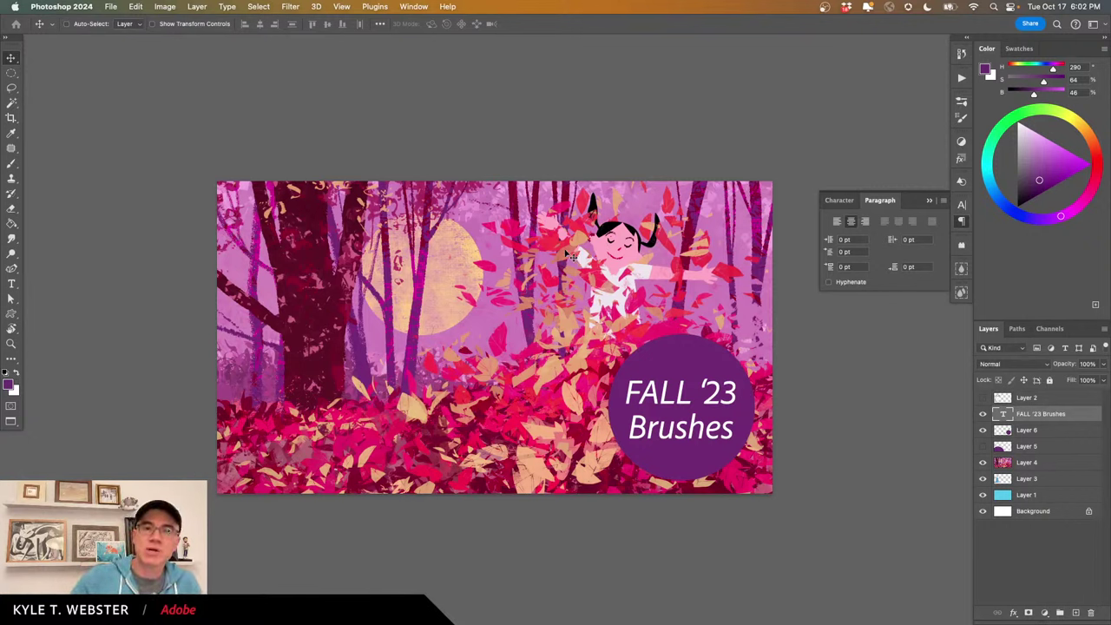
left_click(961, 101)
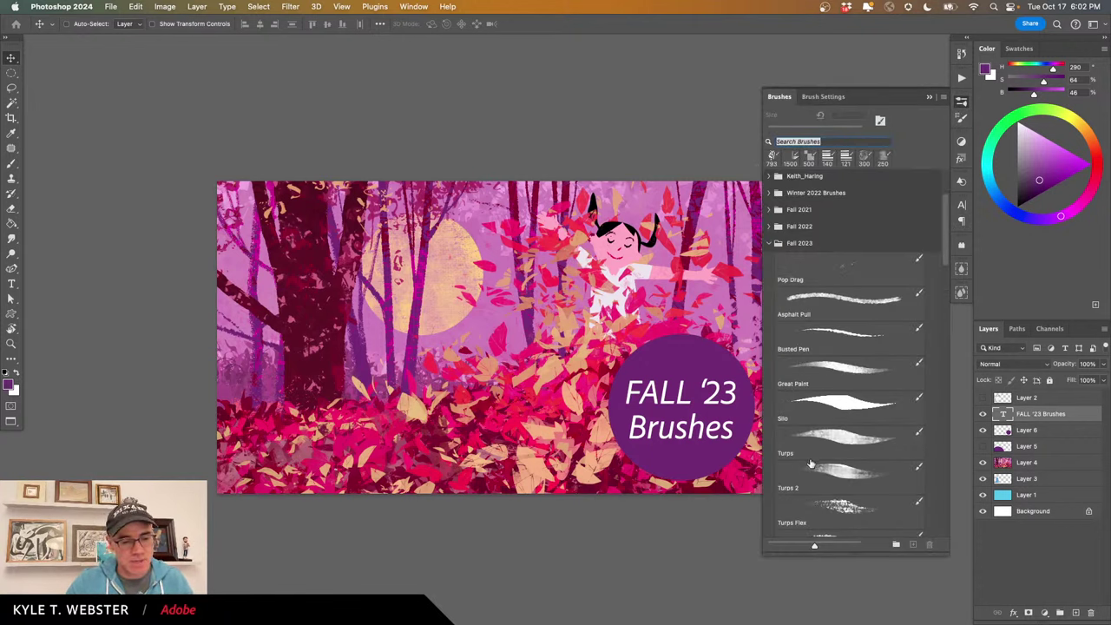
left_click(944, 98)
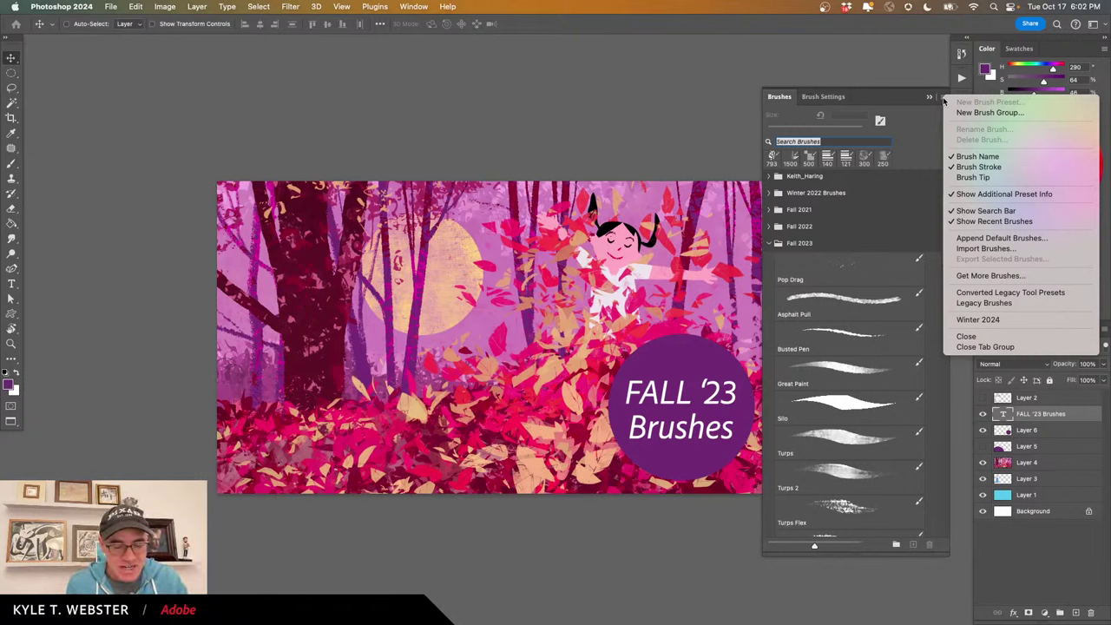
left_click(970, 276)
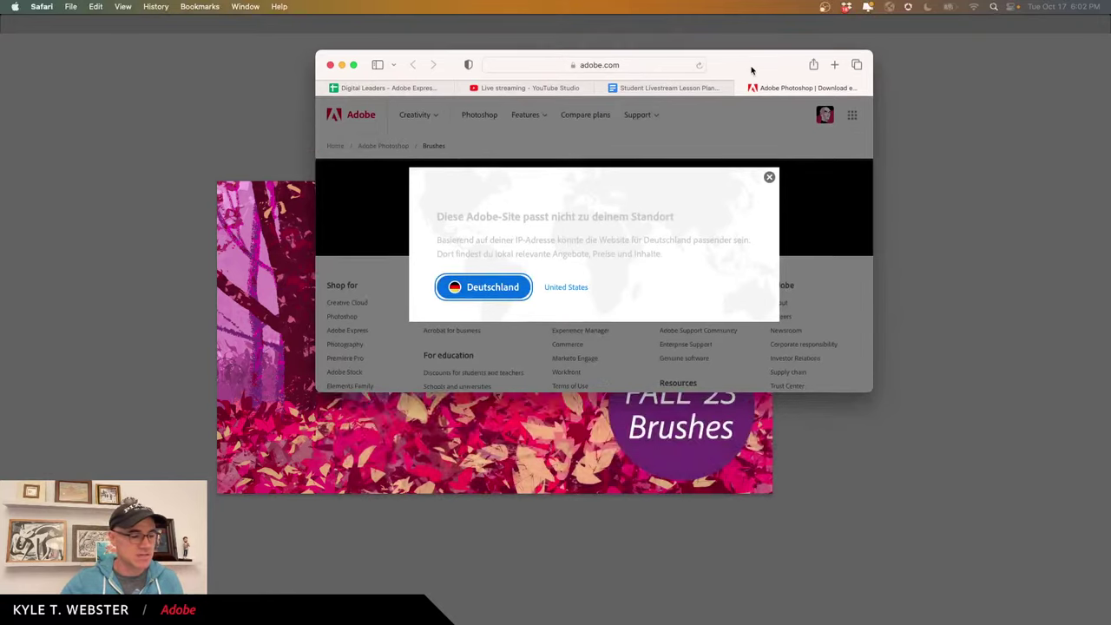
Enlarge the browser window, choose the United States site, and find the FALL 2023 Brushes download.
left_click_drag(869, 390, 874, 535)
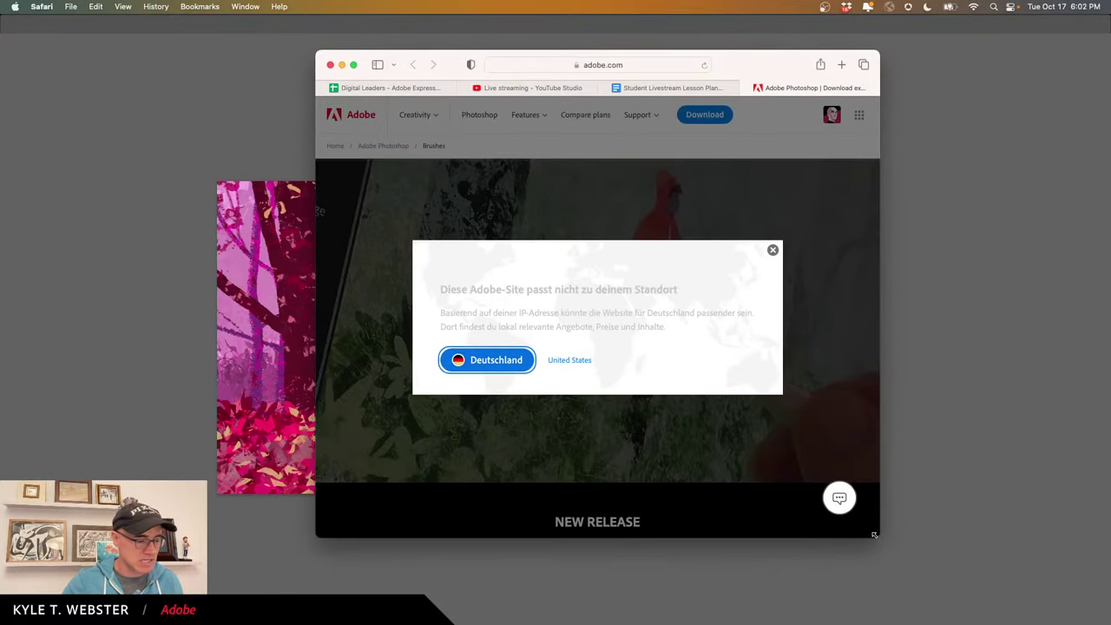
left_click(556, 360)
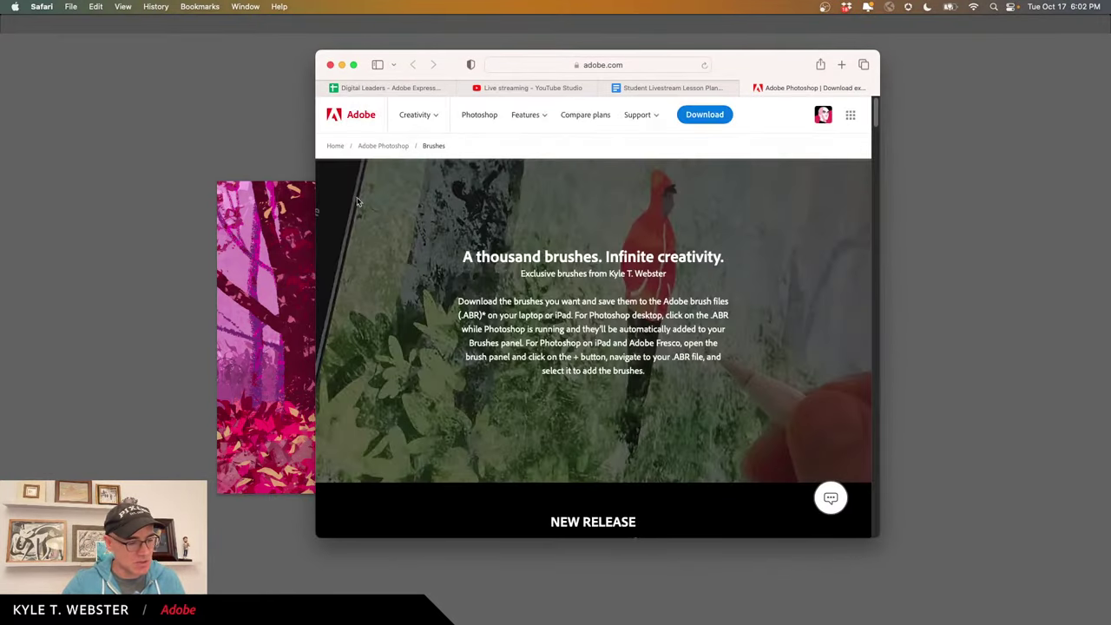
scroll(610, 270, "down", 5)
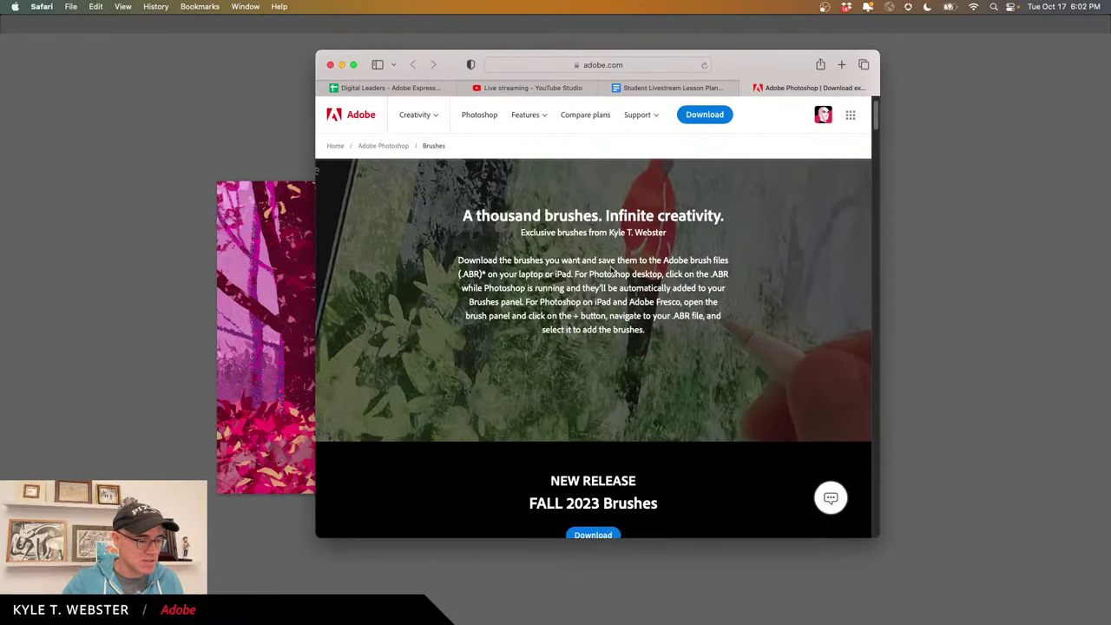
scroll(611, 268, "down", 2)
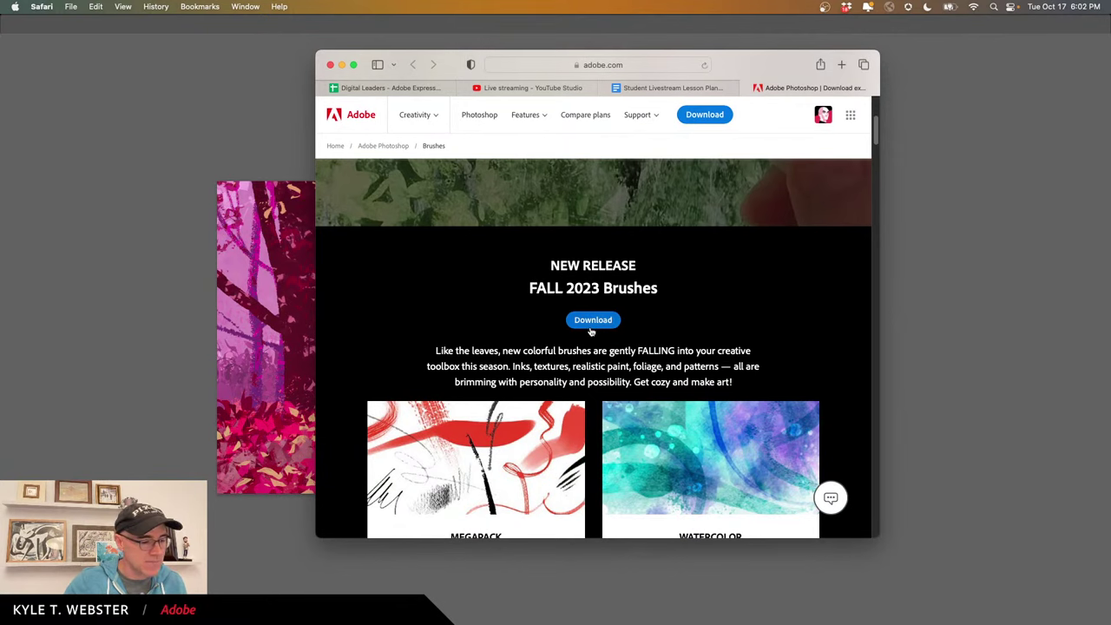
Return to Photoshop and look up the Import Brushes command without running it.
left_click_drag(730, 67, 1110, 32)
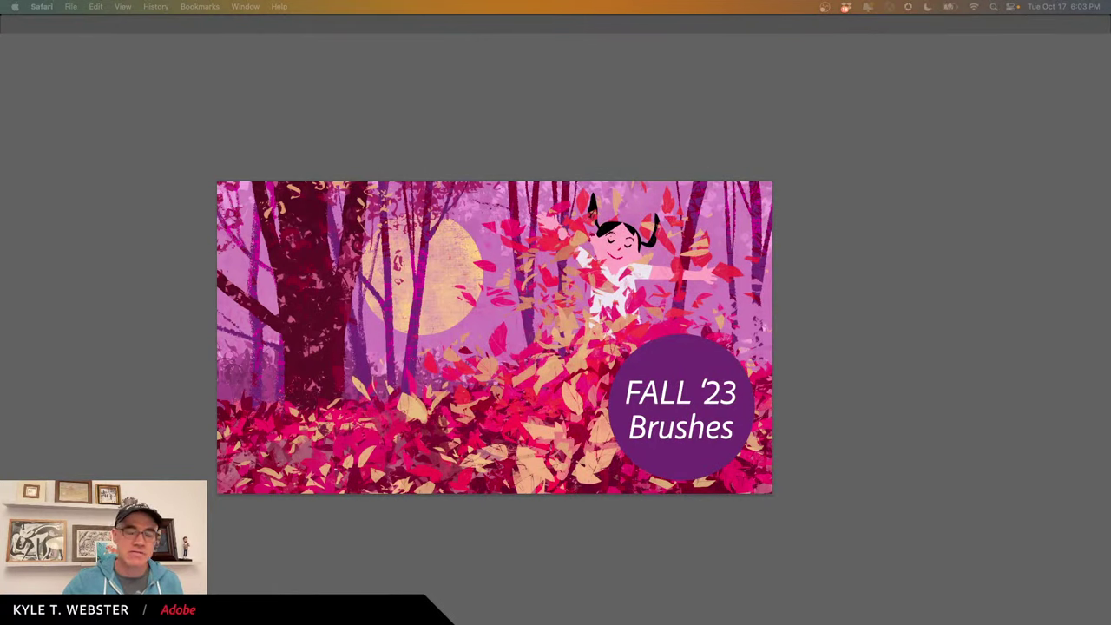
left_click(434, 150)
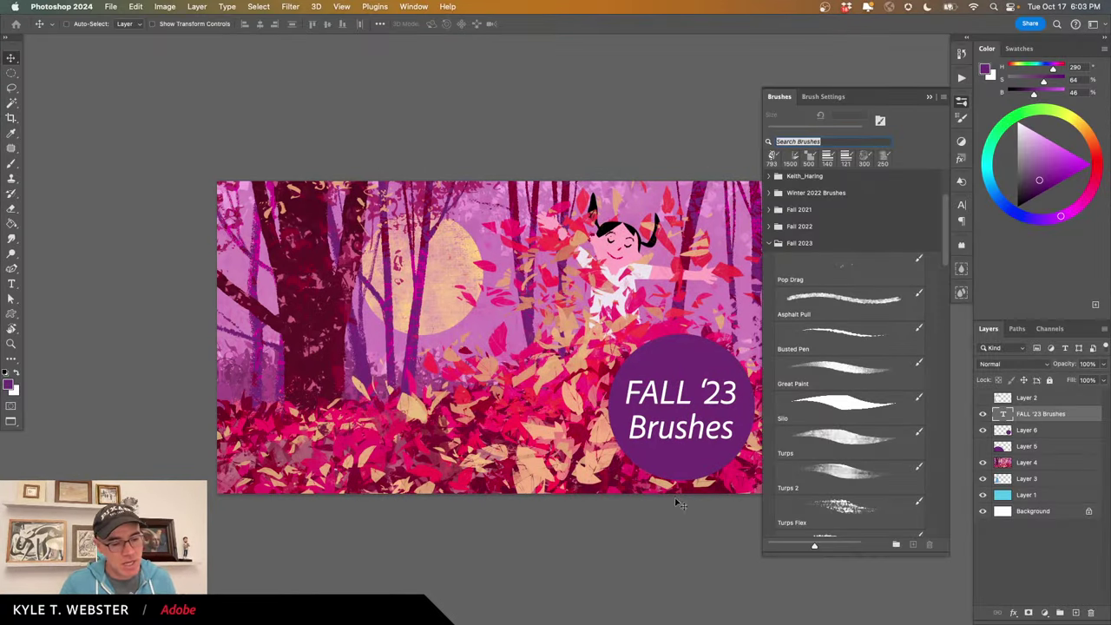
left_click(945, 97)
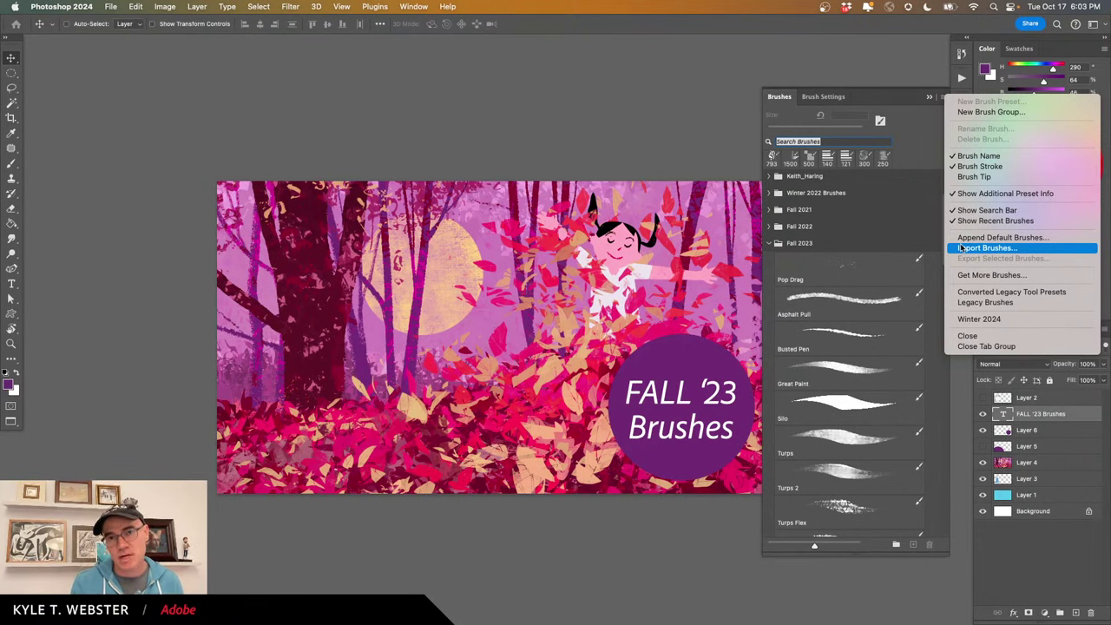
left_click(874, 97)
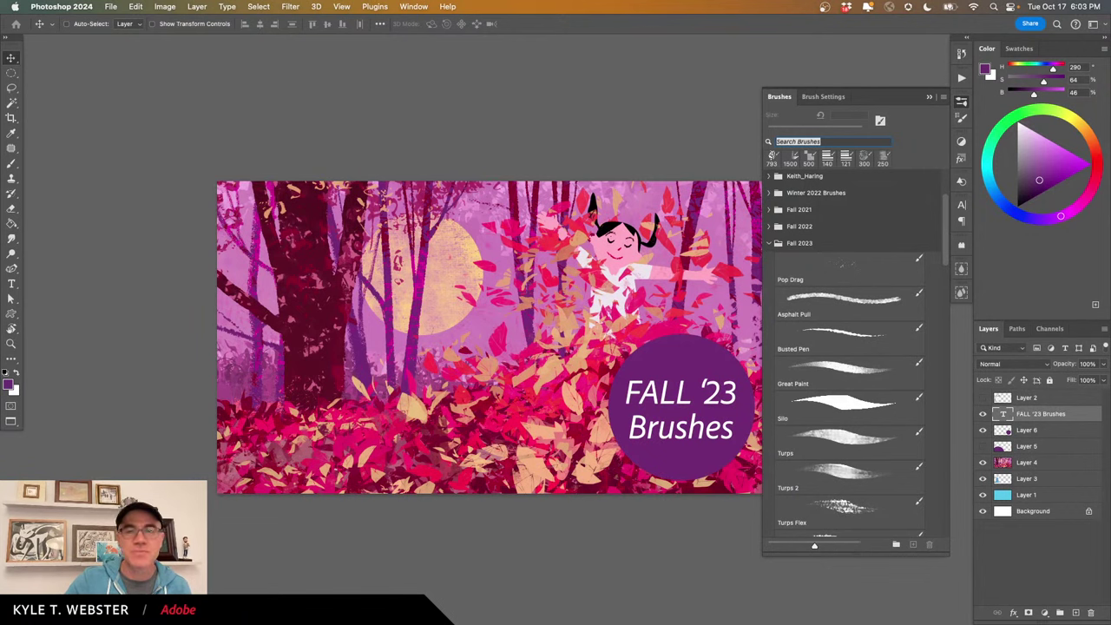
key("Tab")
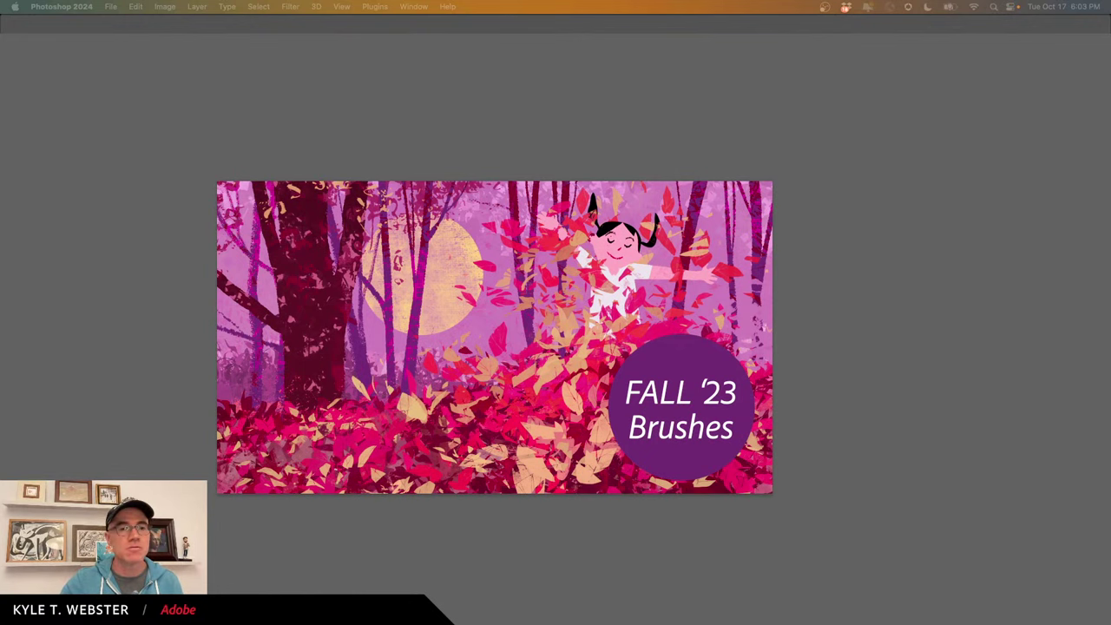
key("Tab")
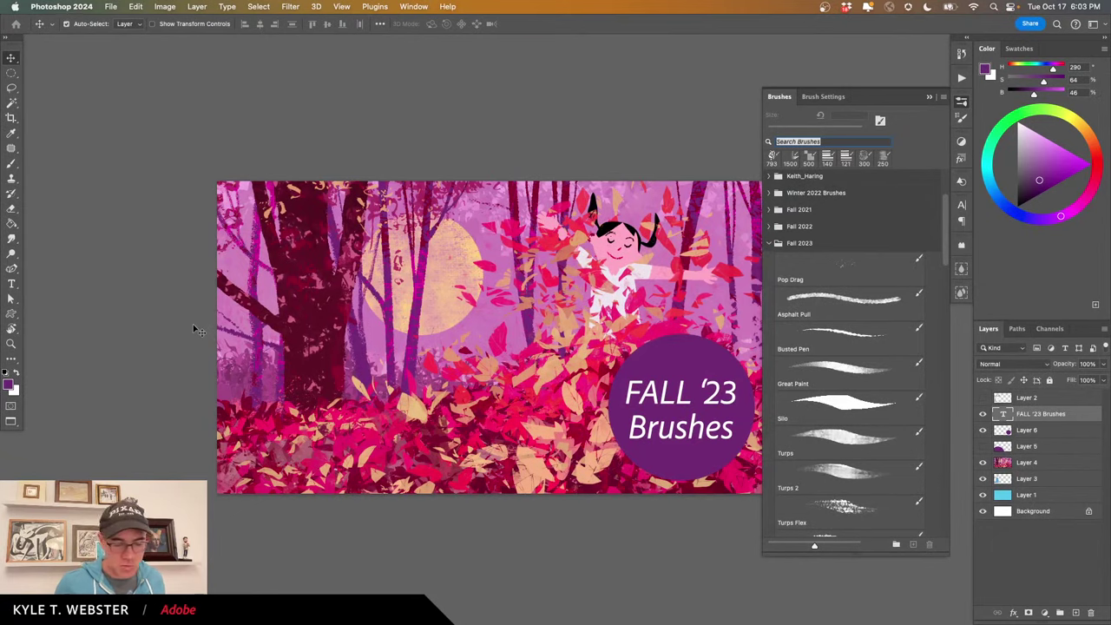
Create a new 1800 x 1800 px document at 72 ppi with a white background and add an empty layer.
key("super+n")
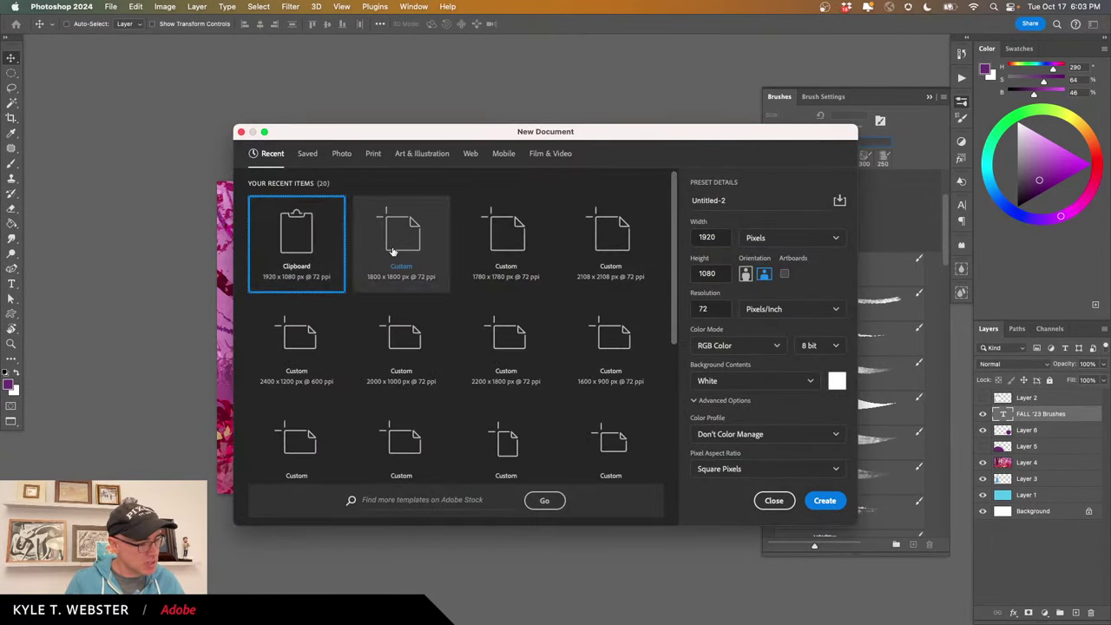
left_click(392, 251)
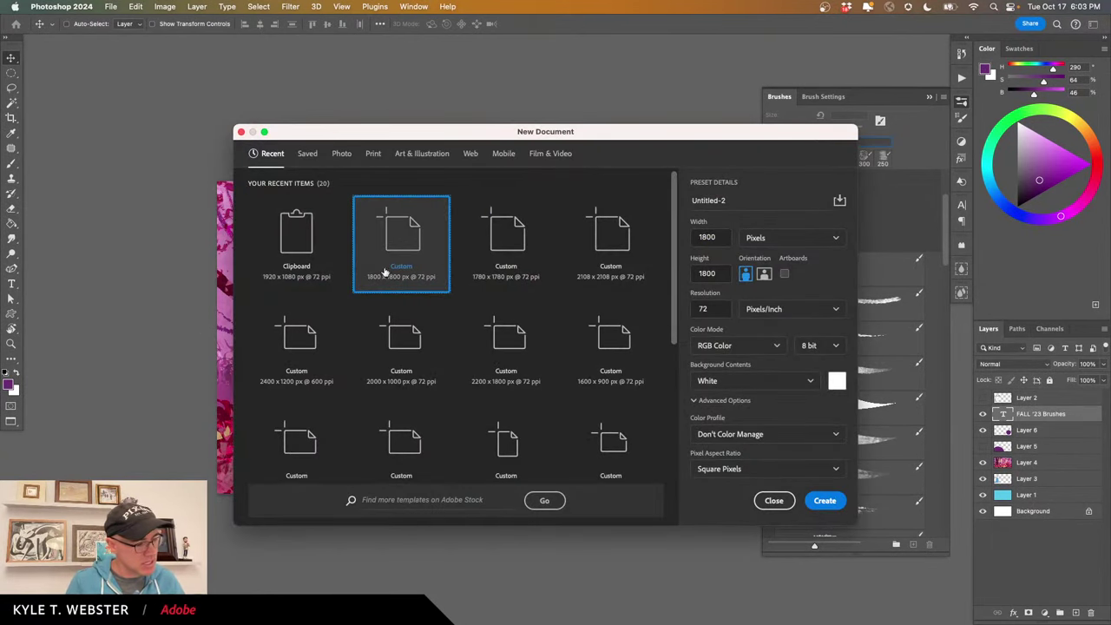
left_click(824, 501)
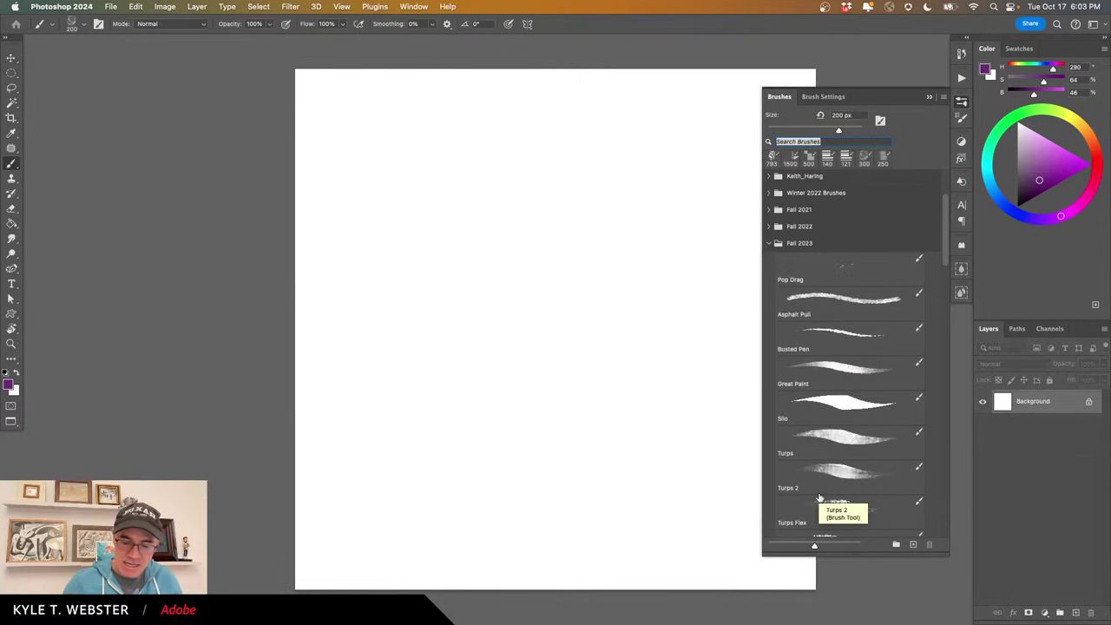
left_click(1076, 613)
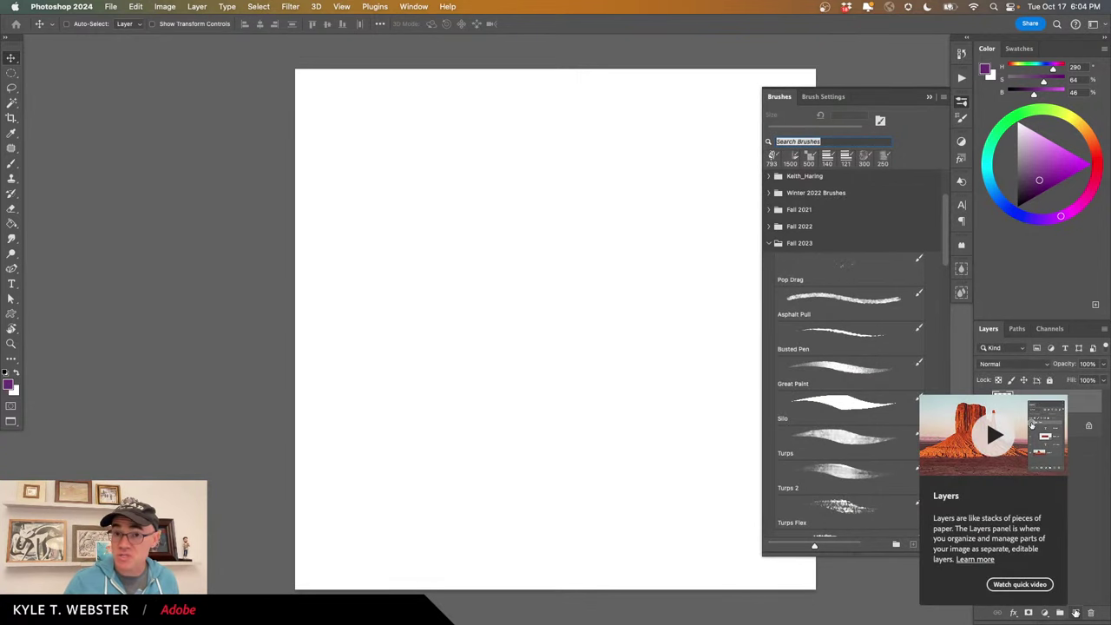
Choose the Pop Drag brush from the Fall 2023 set for painting on the new layer.
key("b")
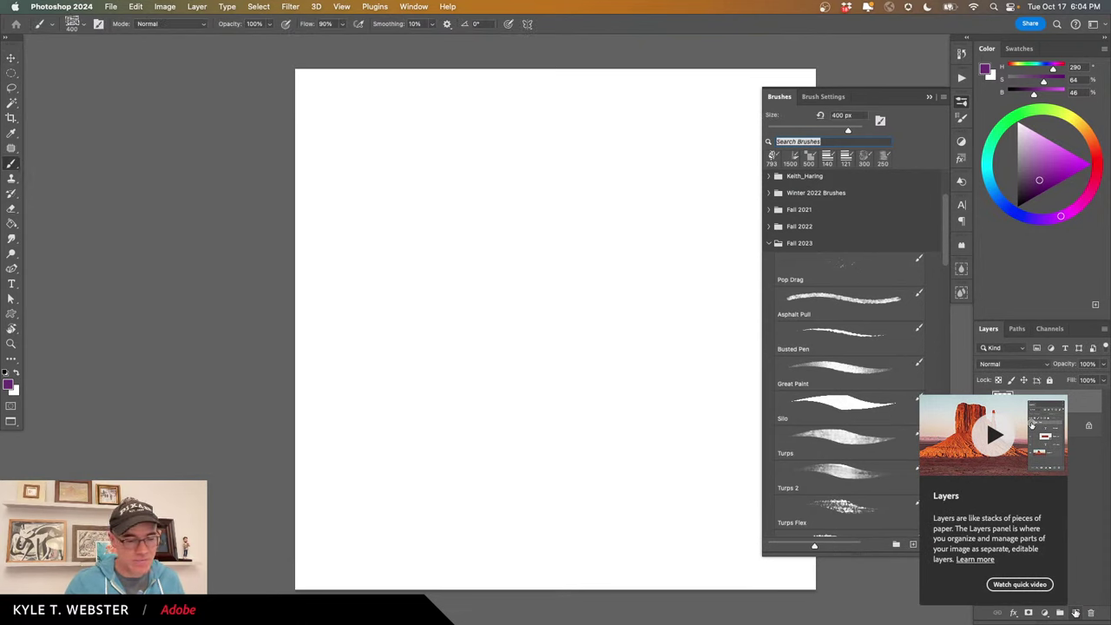
left_click_drag(565, 285, 480, 278)
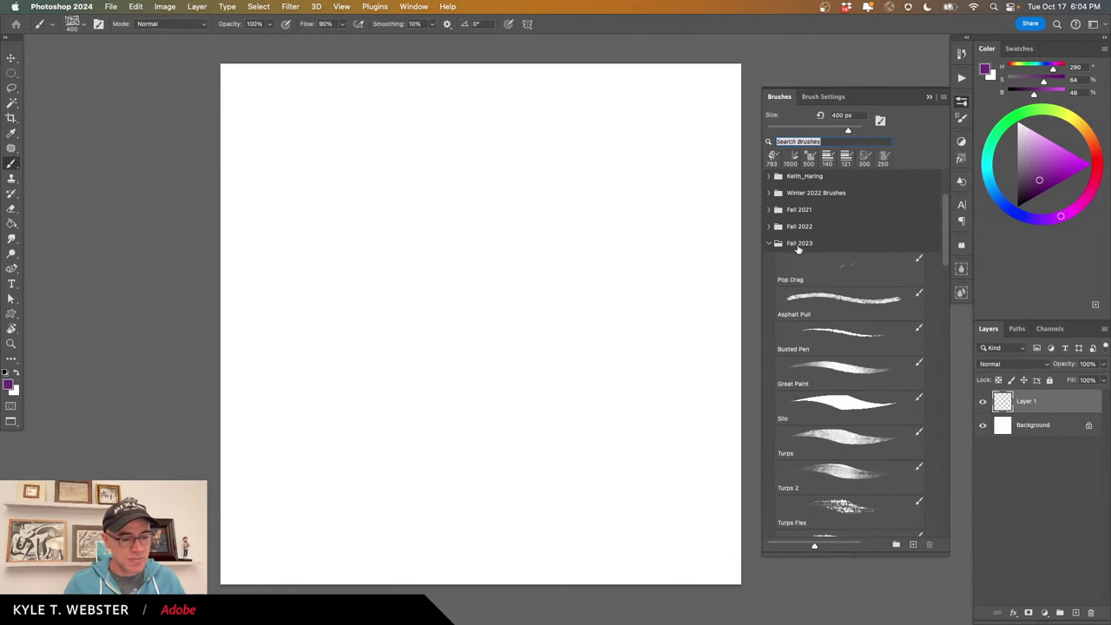
left_click(793, 245)
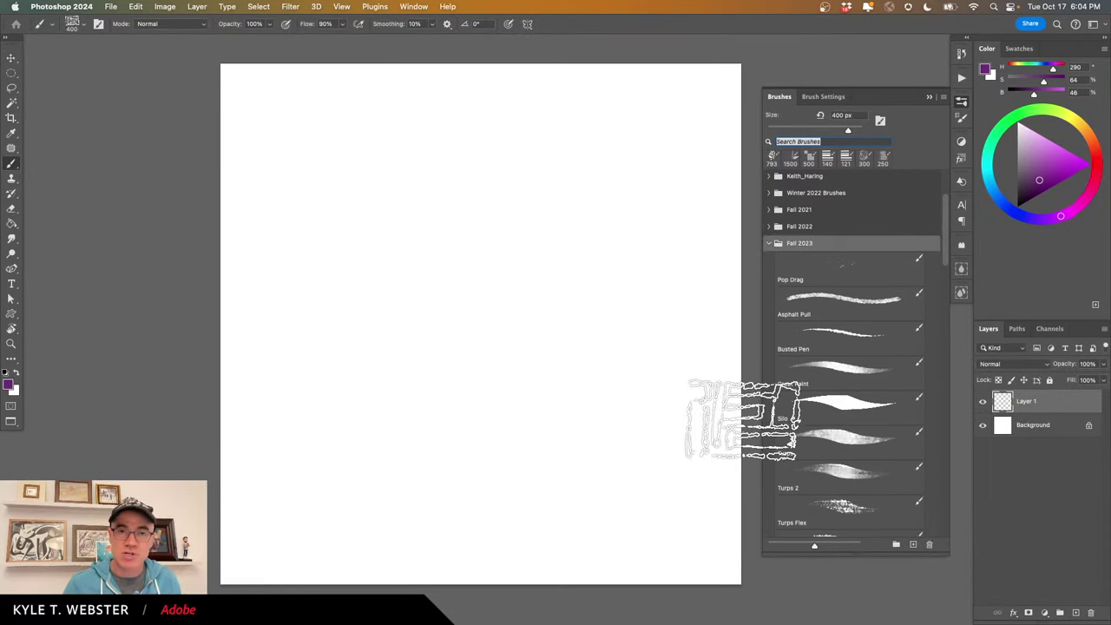
left_click(826, 276)
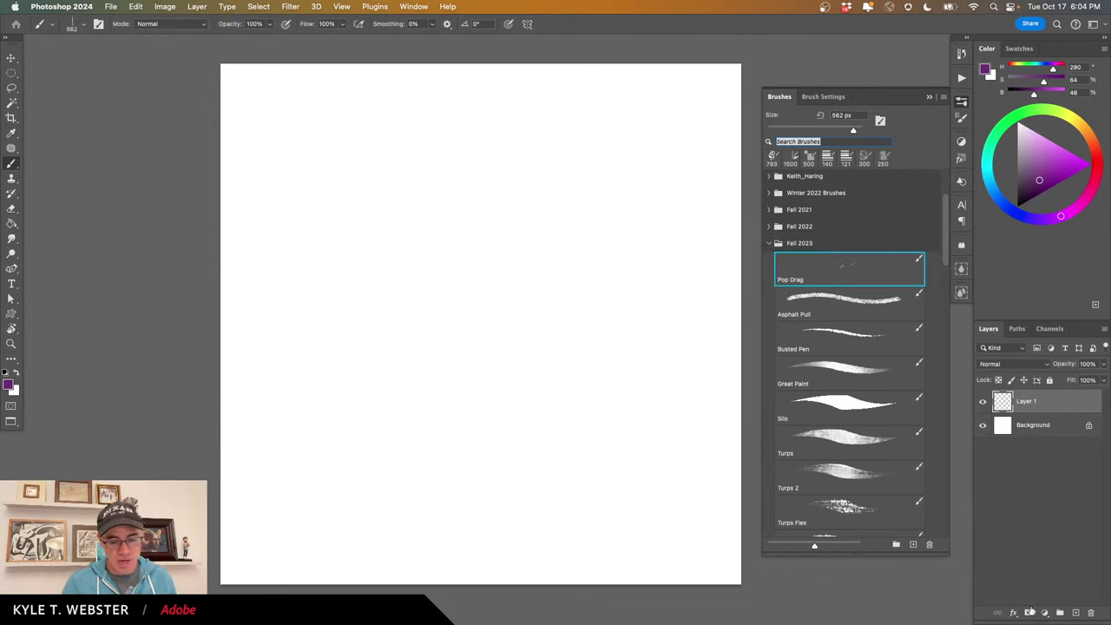
Paint rough black test strokes with Pop Drag across the canvas's upper half and clear the layer.
key("d")
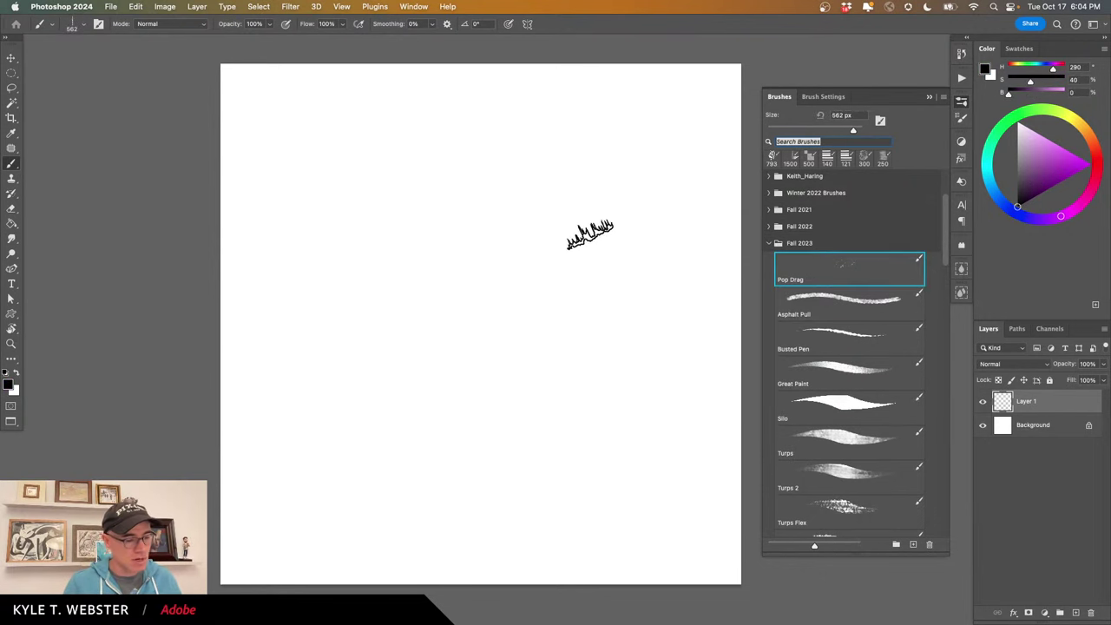
mouse_move(651, 168)
left_mouse_down()
mouse_move(528, 292)
mouse_move(457, 326)
mouse_move(366, 341)
mouse_move(365, 316)
mouse_move(456, 290)
mouse_move(564, 205)
mouse_move(502, 244)
mouse_move(375, 269)
mouse_move(511, 191)
mouse_move(490, 193)
mouse_move(486, 158)
left_mouse_up()
mouse_move(539, 356)
left_mouse_down()
mouse_move(591, 401)
mouse_move(599, 304)
mouse_move(659, 329)
mouse_move(706, 260)
mouse_move(626, 186)
mouse_move(613, 217)
mouse_move(655, 176)
mouse_move(560, 109)
left_mouse_up()
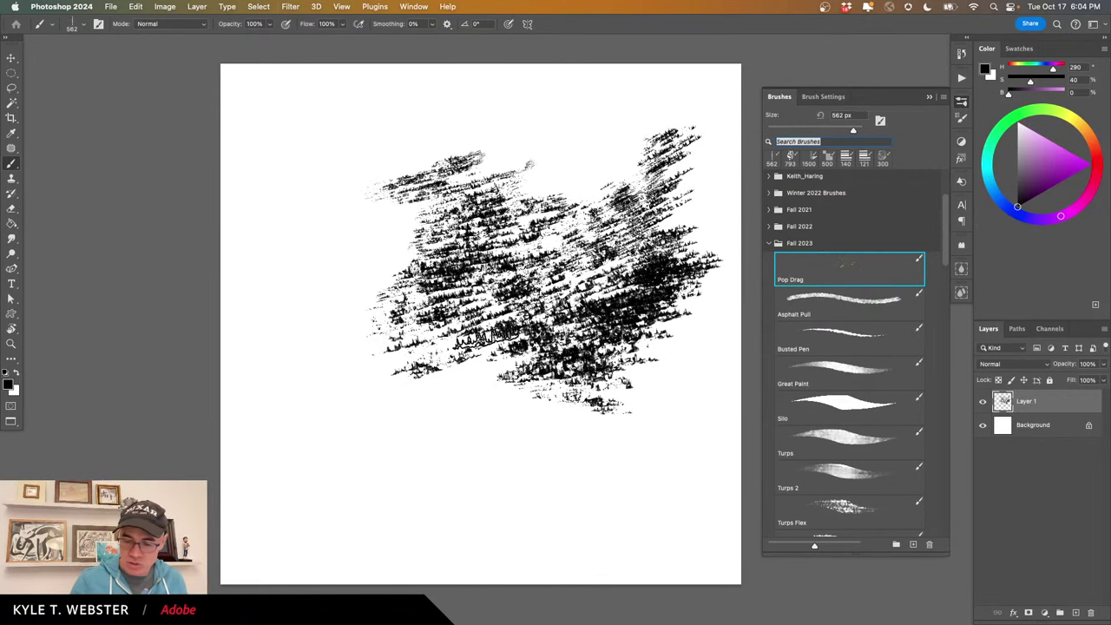
key("super+a")
key("BackSpace")
key("super+d")
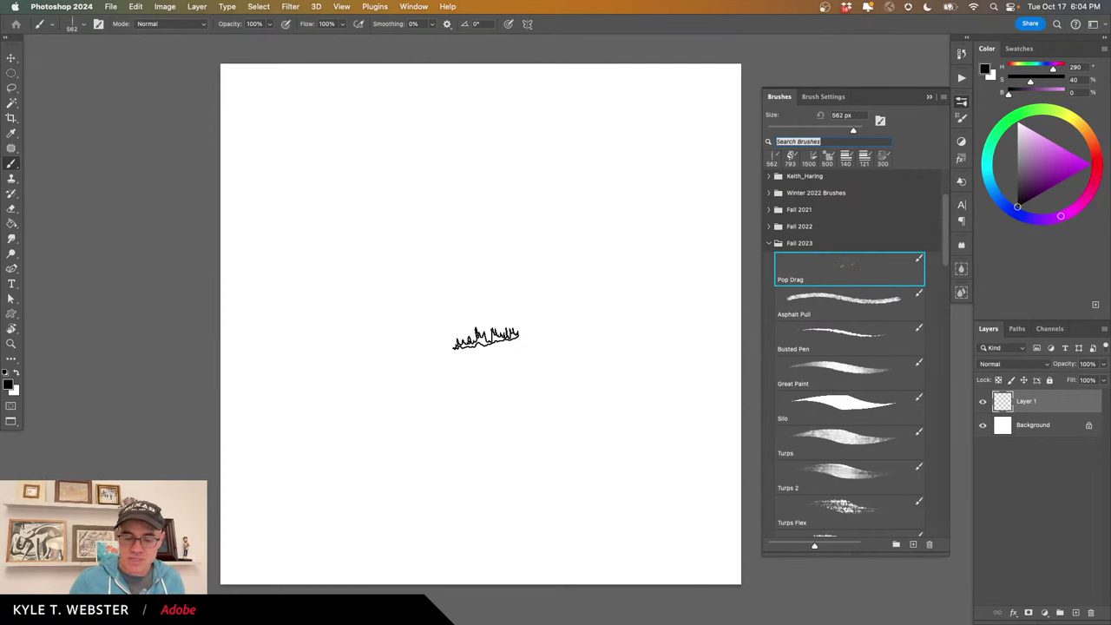
Paint a textured grassy hillside across the lower part of the canvas in dark olive green (H 79, S 35, B 28).
left_click(1053, 111)
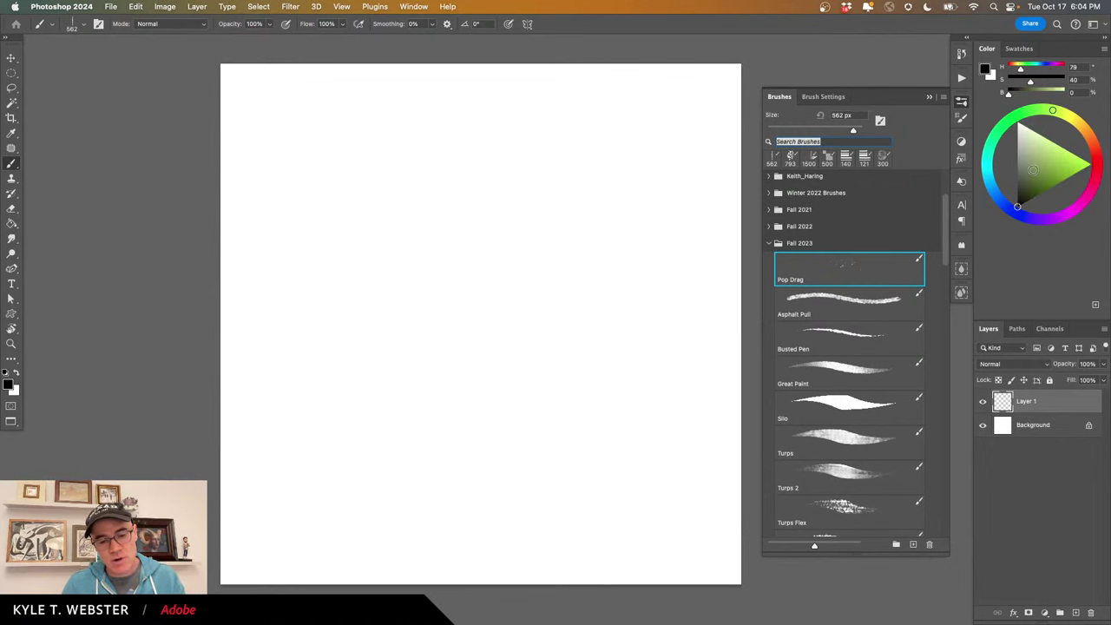
left_click(1026, 185)
mouse_move(482, 368)
left_mouse_down()
mouse_move(647, 397)
mouse_move(202, 413)
left_mouse_up()
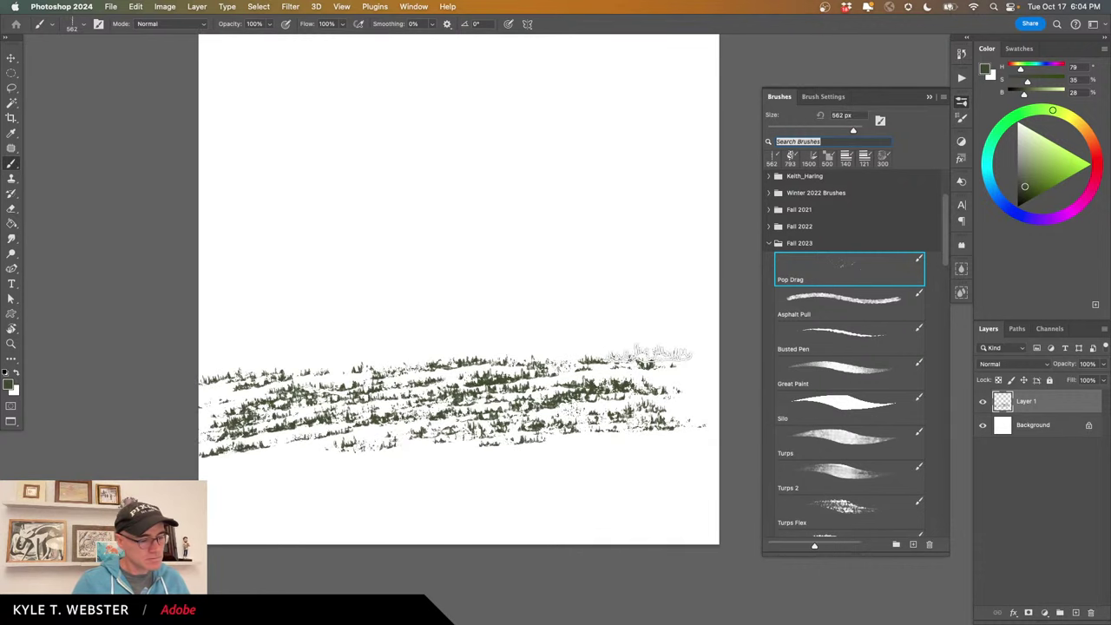
left_click_drag(695, 345, 207, 400)
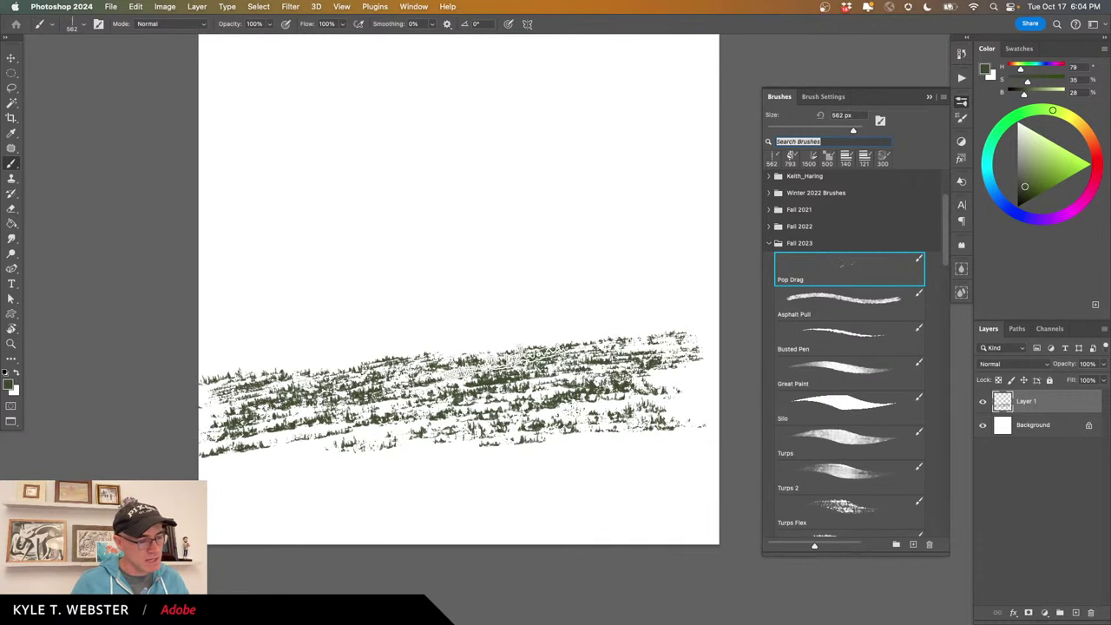
left_click_drag(697, 330, 208, 372)
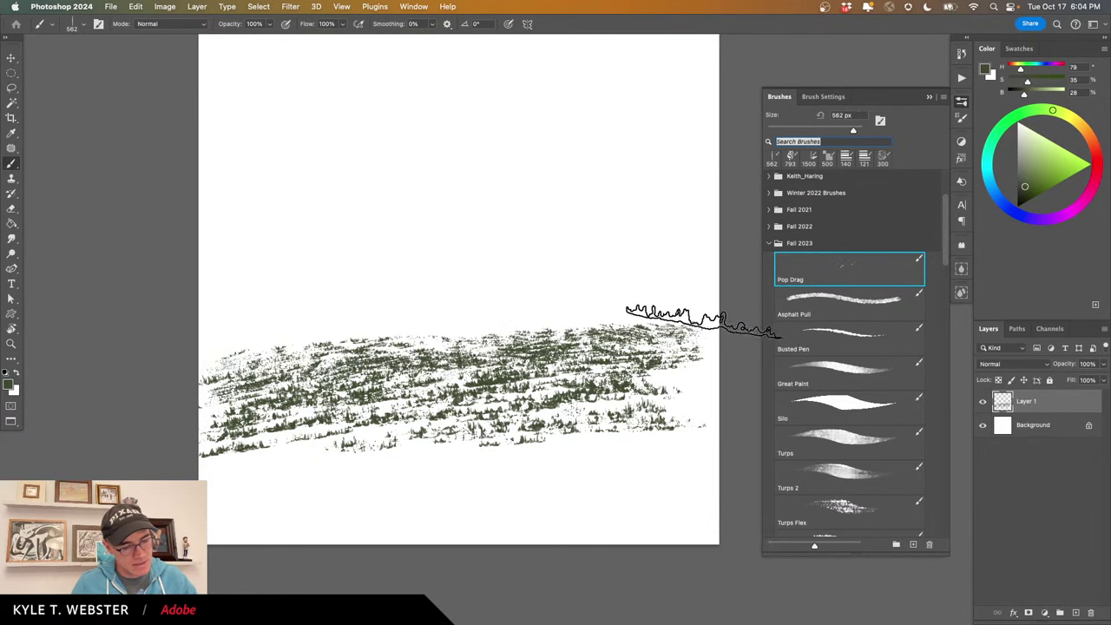
mouse_move(588, 330)
left_mouse_down()
mouse_move(254, 354)
mouse_move(304, 345)
mouse_move(159, 374)
mouse_move(238, 465)
mouse_move(221, 443)
mouse_move(262, 523)
mouse_move(274, 479)
mouse_move(314, 465)
mouse_move(361, 505)
mouse_move(445, 444)
mouse_move(490, 491)
mouse_move(525, 435)
mouse_move(639, 462)
mouse_move(688, 456)
mouse_move(652, 532)
mouse_move(662, 466)
mouse_move(650, 519)
mouse_move(424, 538)
mouse_move(330, 515)
mouse_move(263, 525)
mouse_move(221, 508)
left_mouse_up()
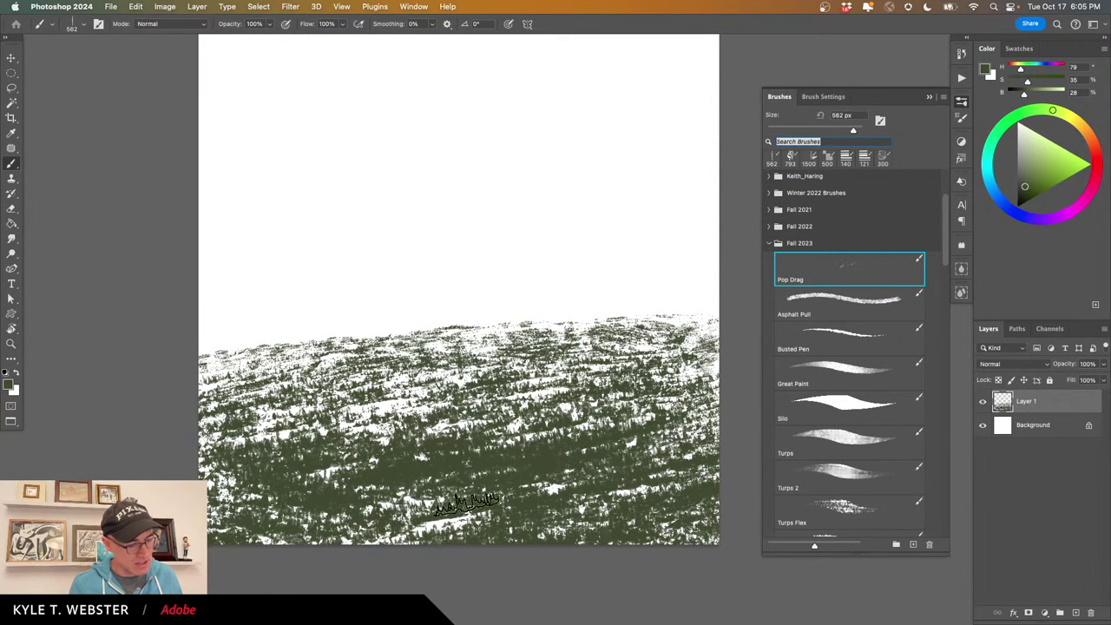
Shade the hillside's foreground with two darker greens, first H 79, S 40, B 23, followed by H 79, S 56, B 14.
left_click(1024, 191)
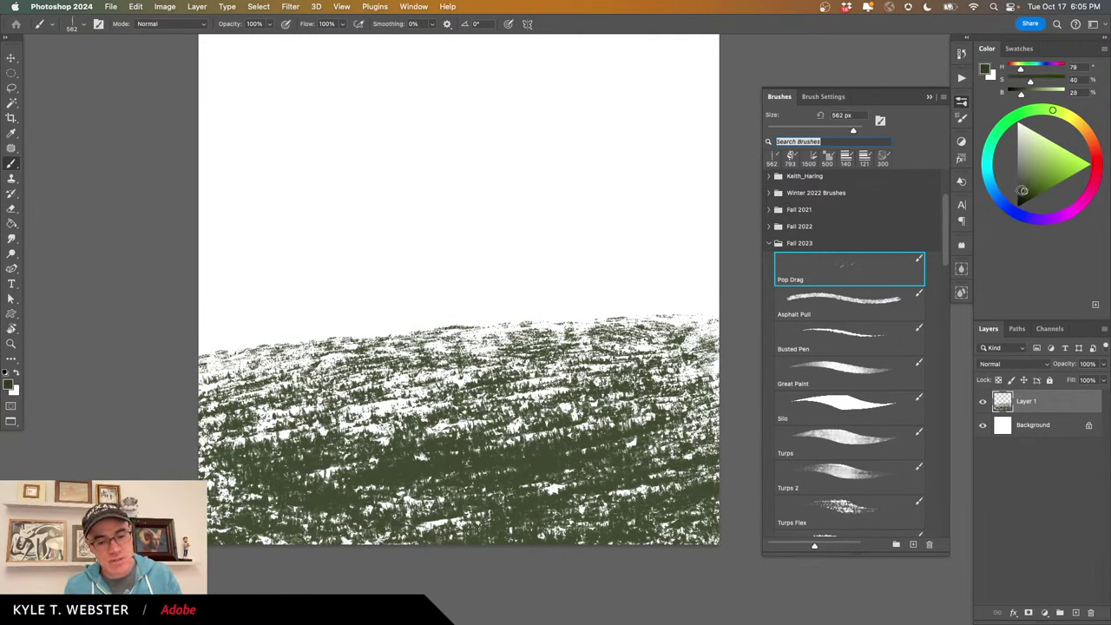
mouse_move(588, 437)
left_mouse_down()
mouse_move(669, 464)
mouse_move(417, 499)
mouse_move(269, 547)
left_mouse_up()
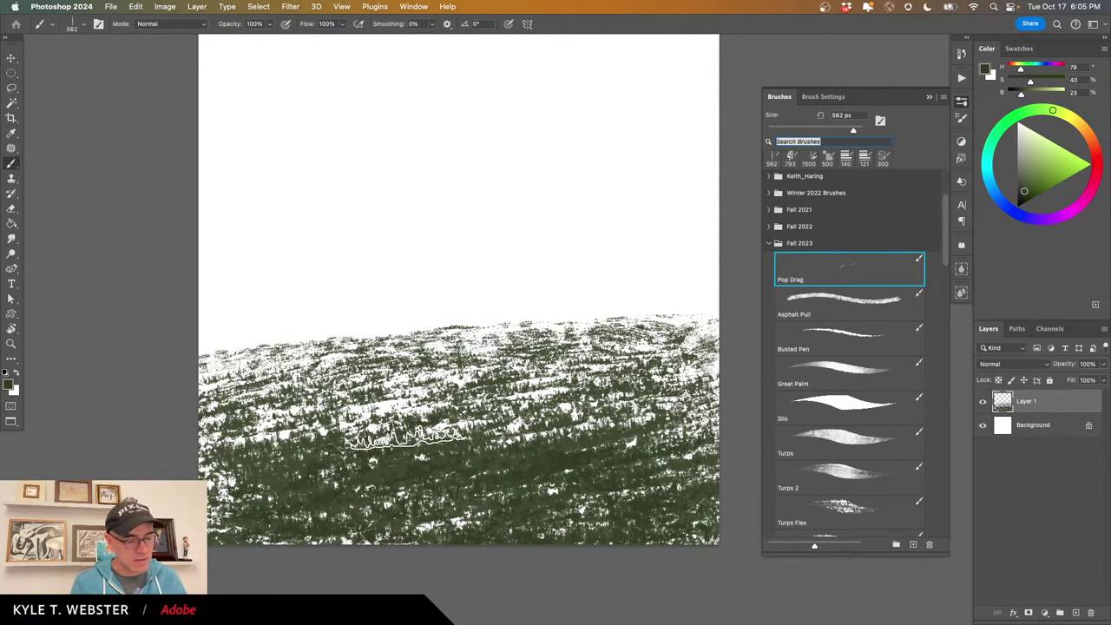
left_click(1022, 198)
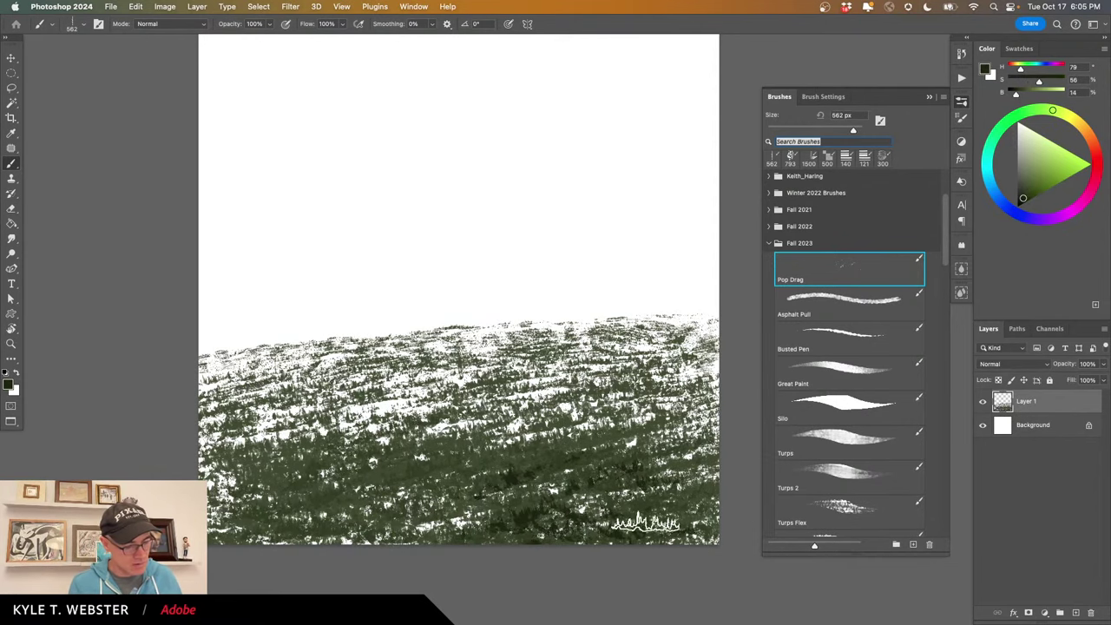
mouse_move(494, 499)
left_mouse_down()
mouse_move(473, 556)
mouse_move(410, 517)
mouse_move(389, 476)
mouse_move(360, 499)
mouse_move(380, 510)
mouse_move(456, 454)
mouse_move(388, 484)
mouse_move(397, 456)
mouse_move(298, 475)
mouse_move(321, 524)
mouse_move(239, 538)
left_mouse_up()
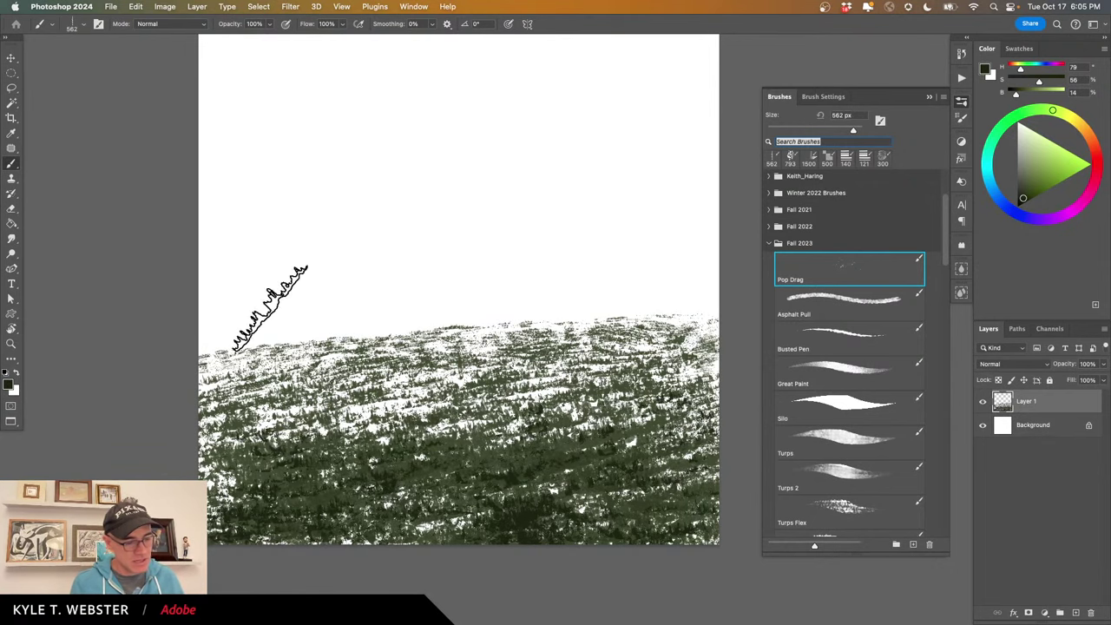
Select the whole hillside with the Lasso, following its upper ridge and enclosing everything down to the canvas's lower edge.
key("l")
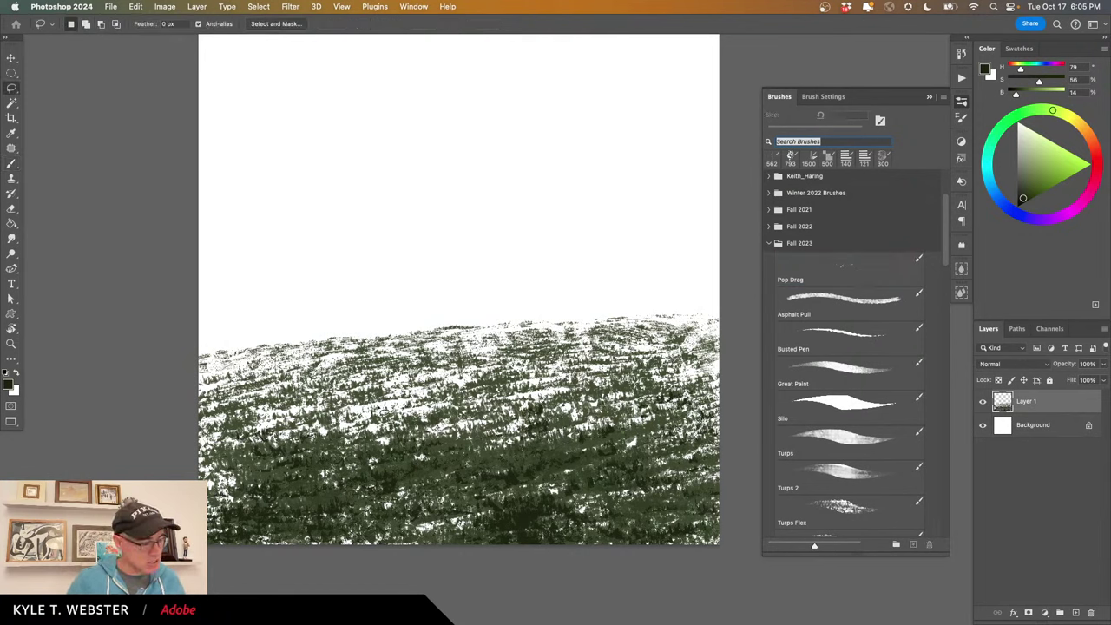
left_click_drag(723, 320, 444, 332)
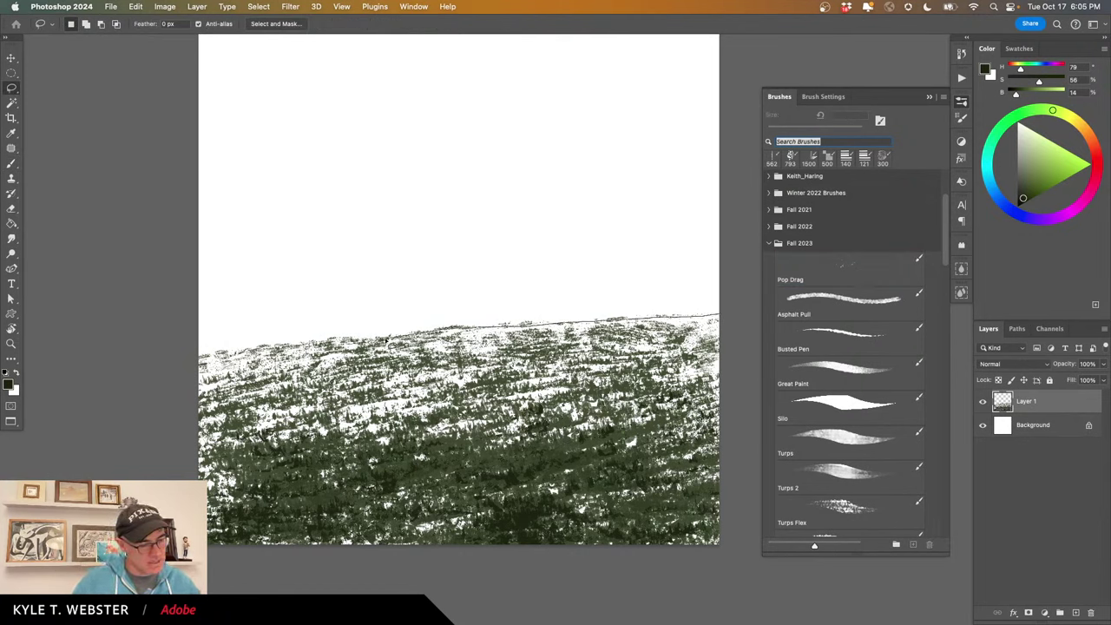
mouse_move(224, 360)
left_mouse_down()
mouse_move(190, 364)
mouse_move(194, 450)
mouse_move(238, 573)
mouse_move(739, 568)
left_mouse_up()
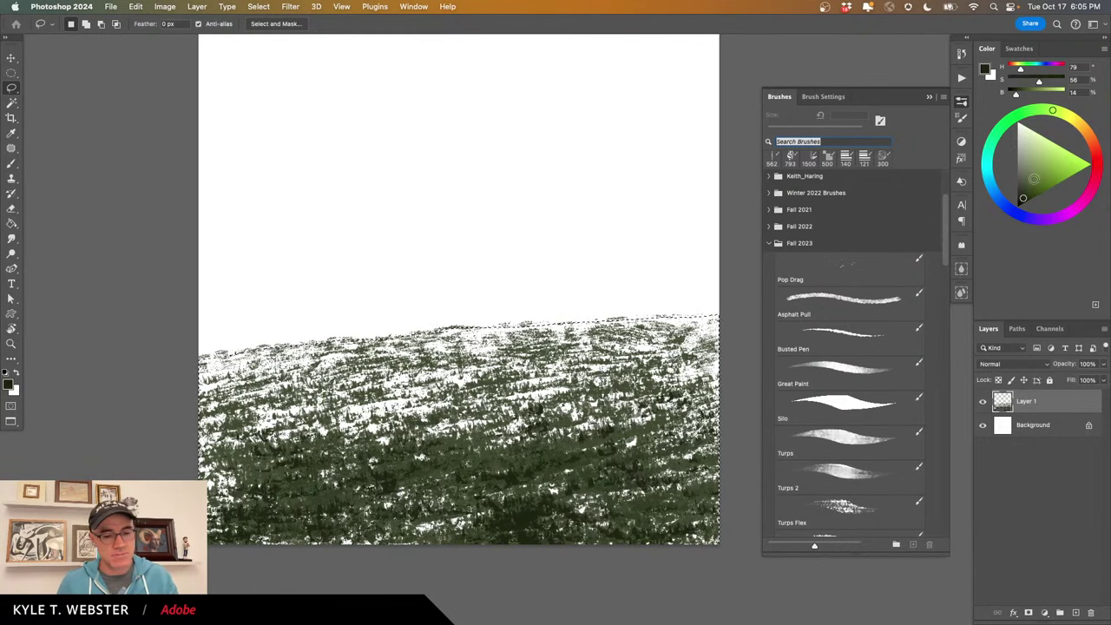
Fill the hillside selection with medium green (H 79, S 54, B 52) on a new layer beneath the grass texture.
left_click(1038, 175)
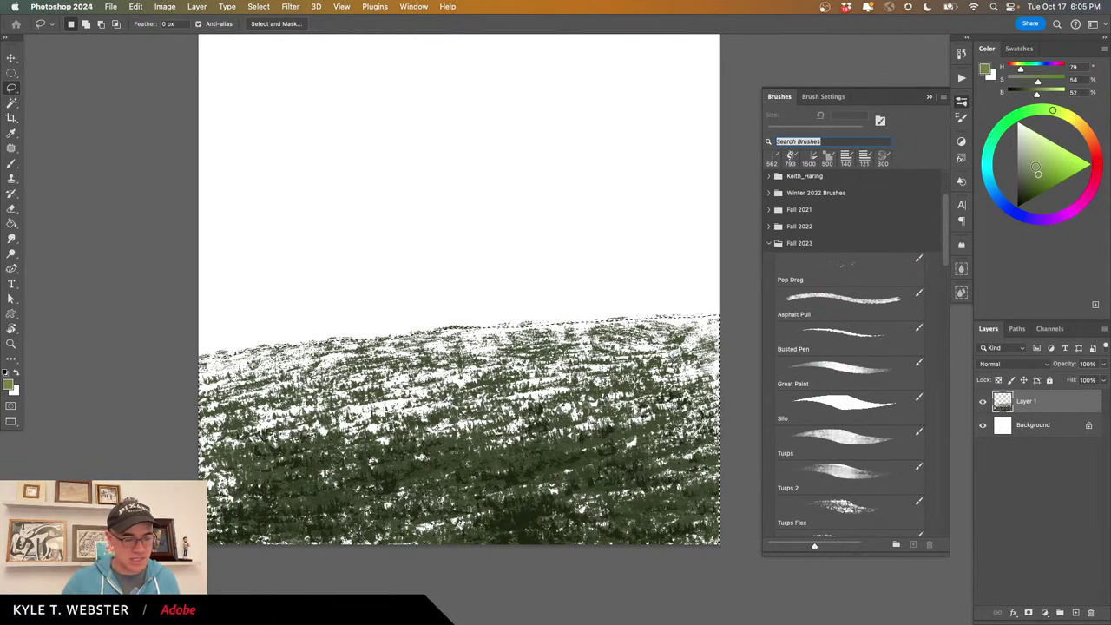
key("alt+BackSpace")
key("ctrl+z")
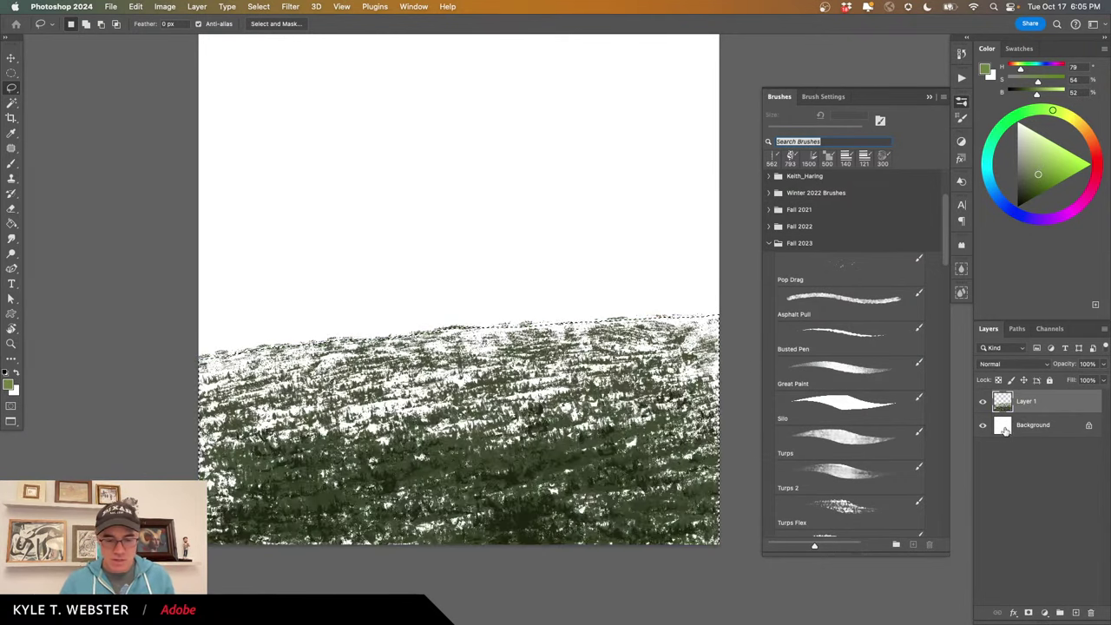
left_click(1078, 613, "ctrl")
key("alt+BackSpace")
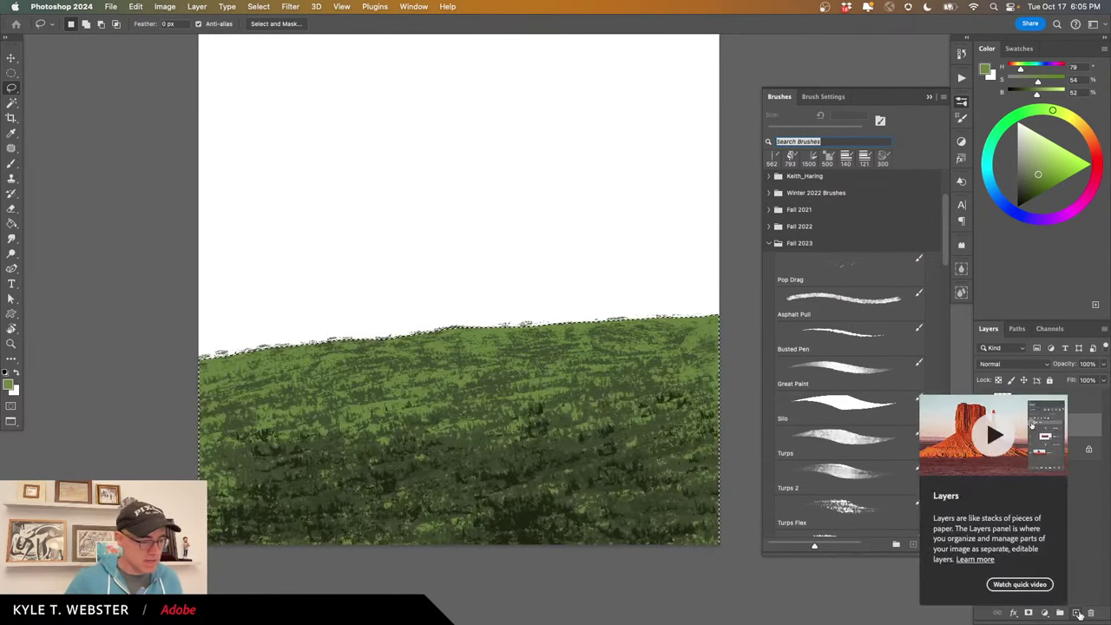
Refill the selected hill shape with a lighter green (H 79, S 43, B 64) and deselect.
left_click(1038, 164)
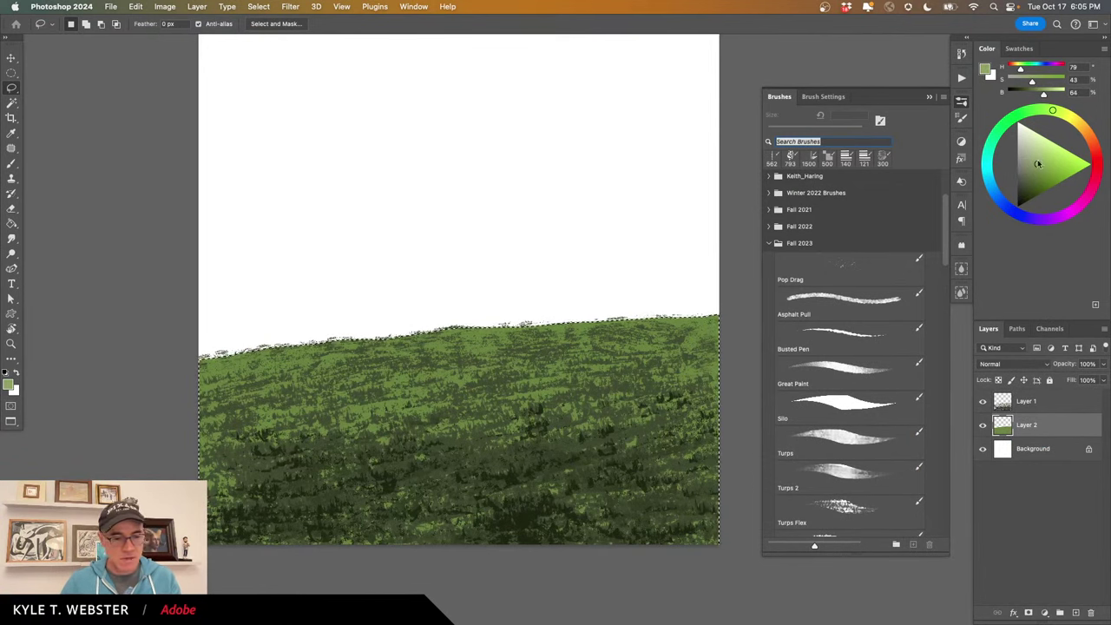
key("alt+BackSpace")
key("super+d")
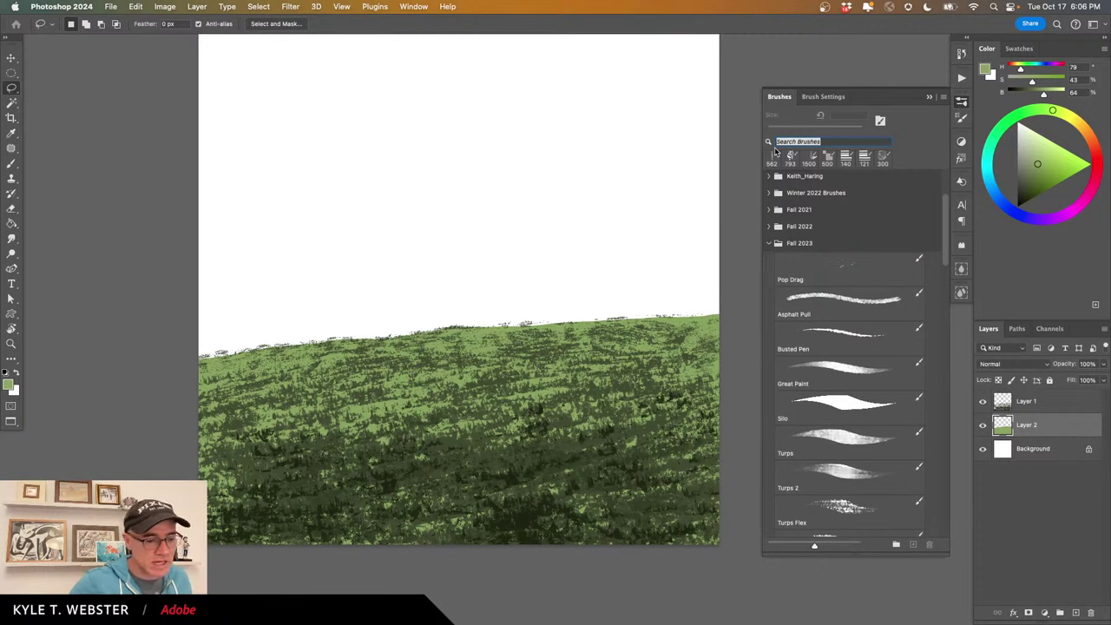
Rotate the Pop Drag brush tip to a 90° angle in the brush settings and return it to 0°.
key("b")
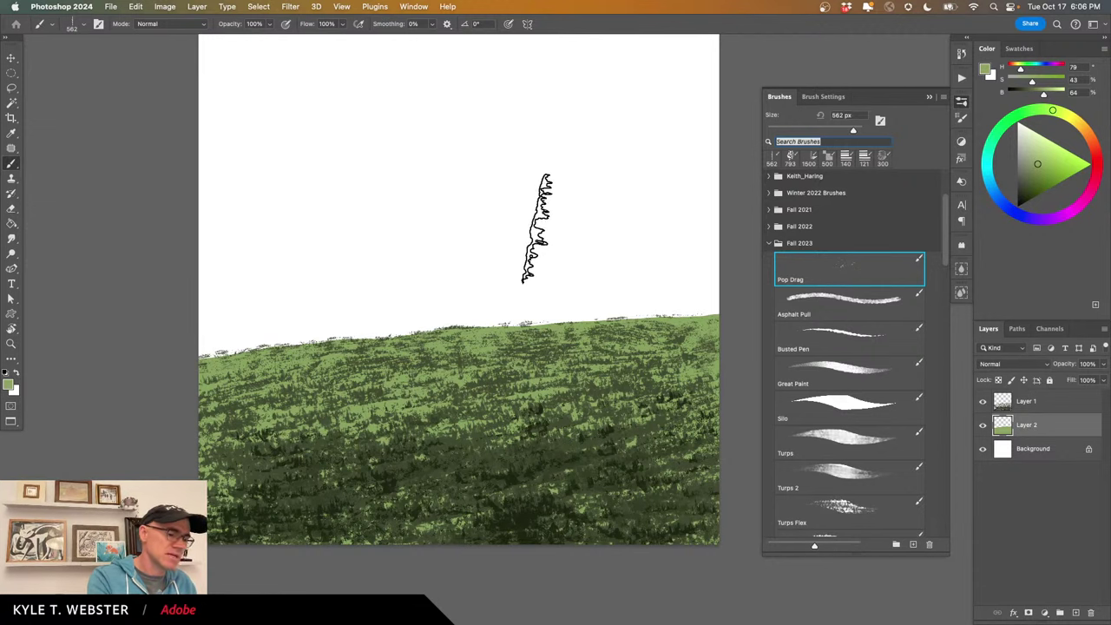
left_click(812, 98)
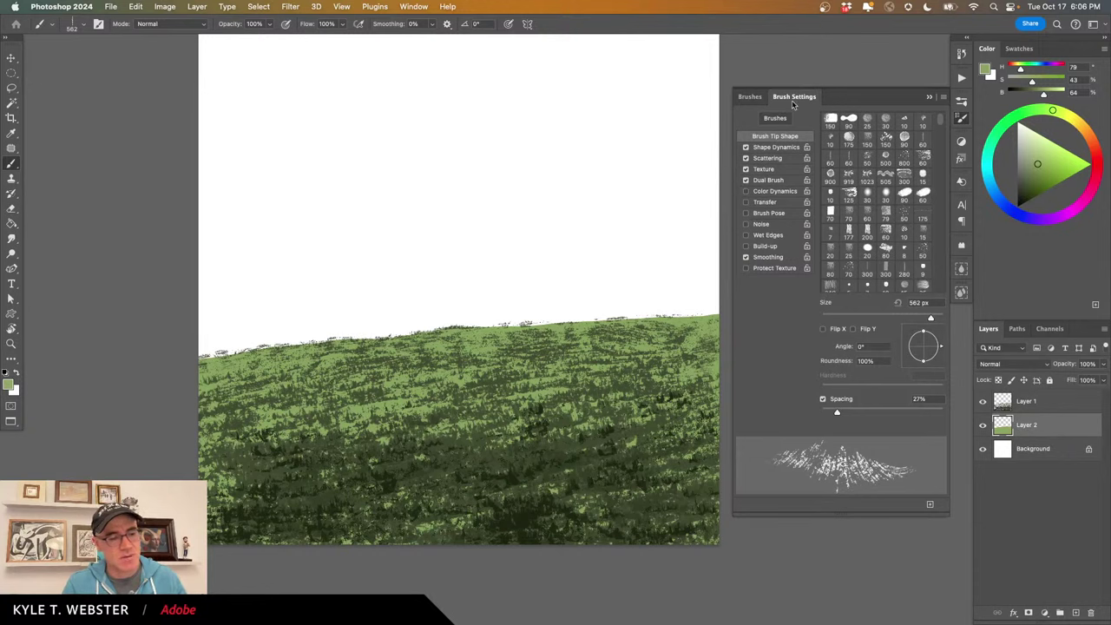
left_click(415, 7)
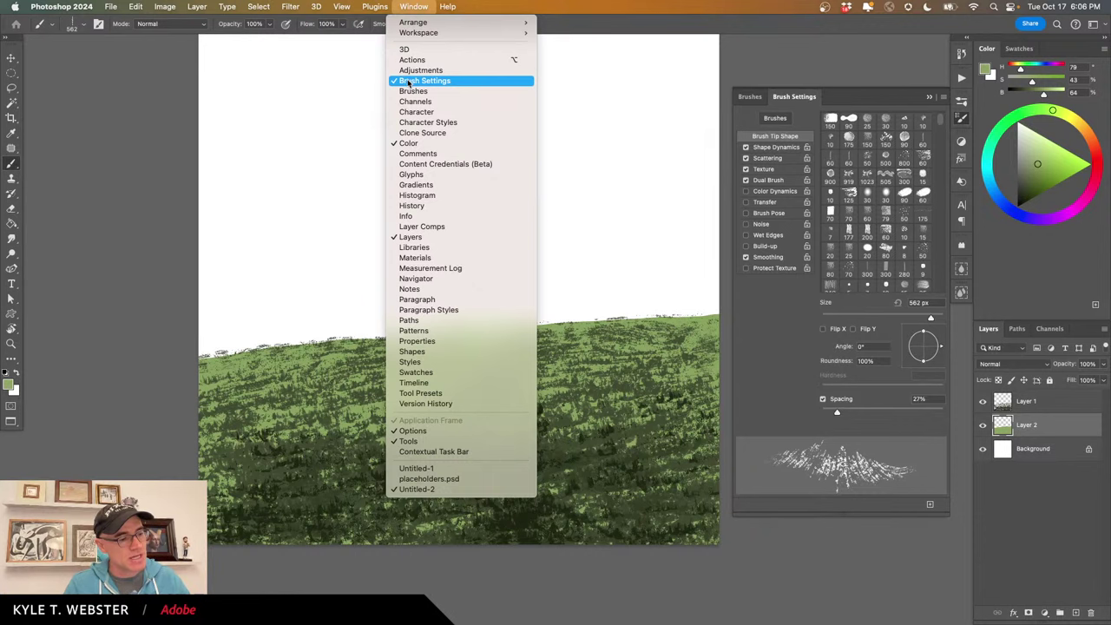
left_click(417, 9)
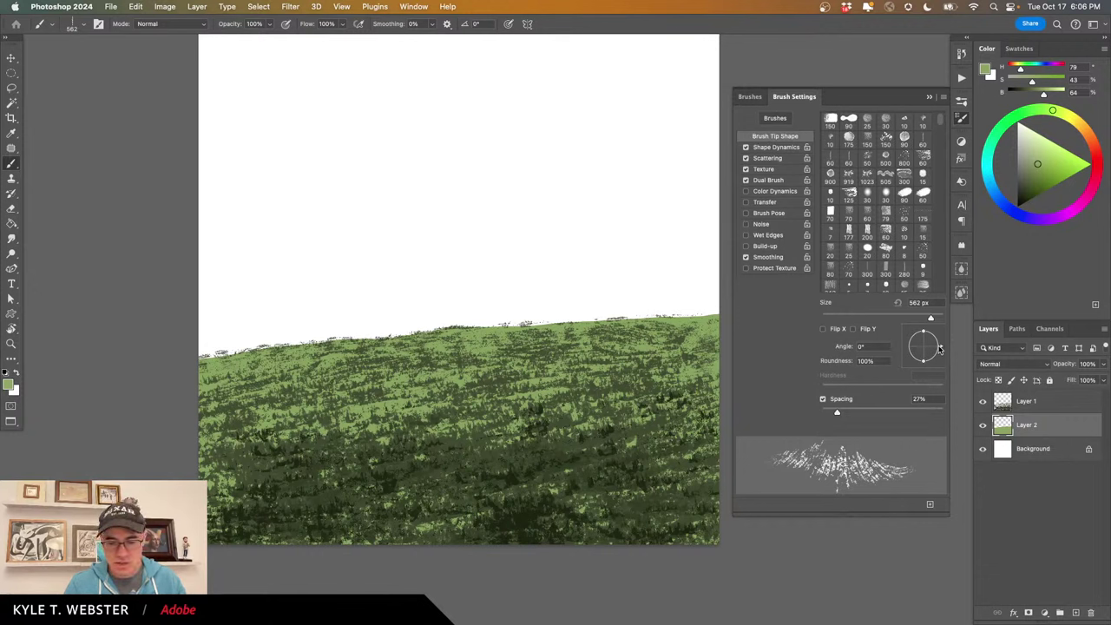
left_click_drag(939, 348, 924, 333)
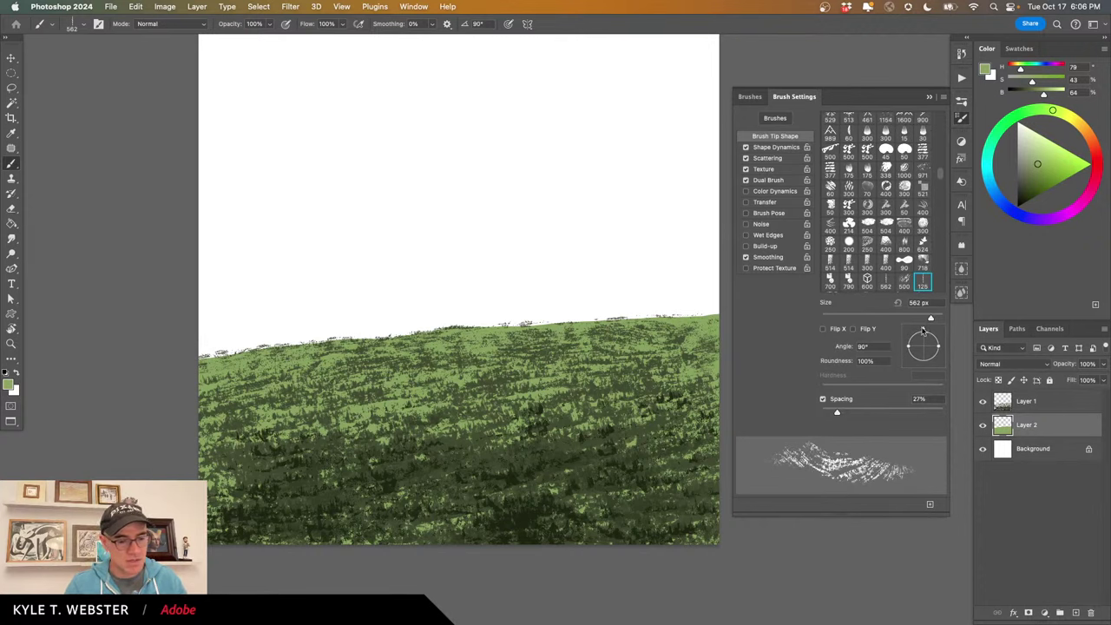
left_click_drag(924, 332, 939, 347)
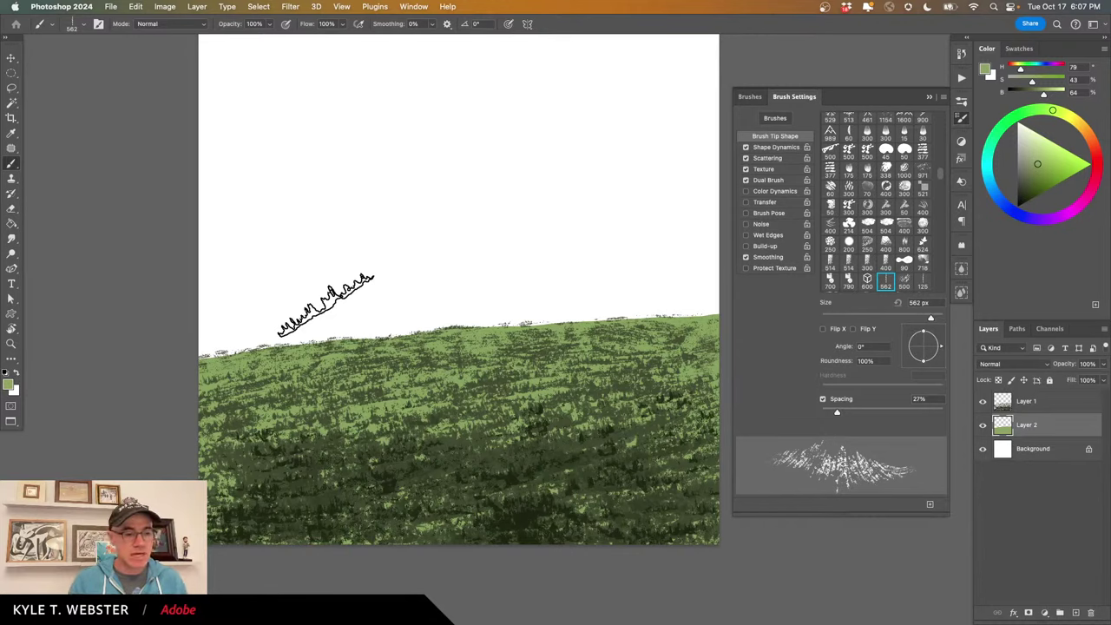
Choose the Asphalt Pull brush from the Fall 2023 set.
left_click(750, 97)
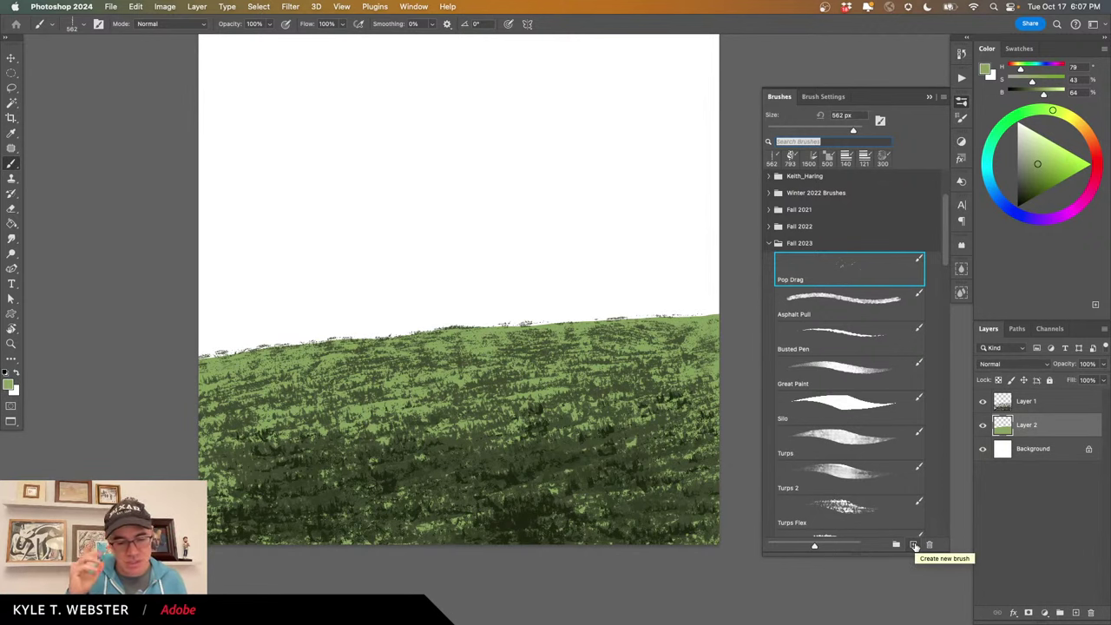
left_click(819, 302)
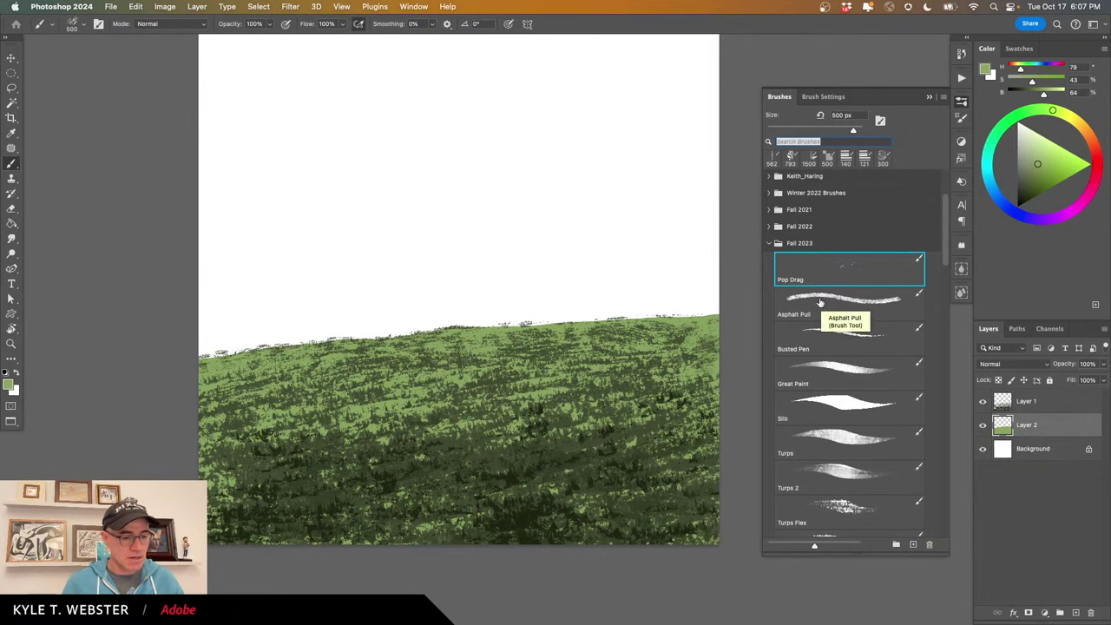
left_click(832, 299)
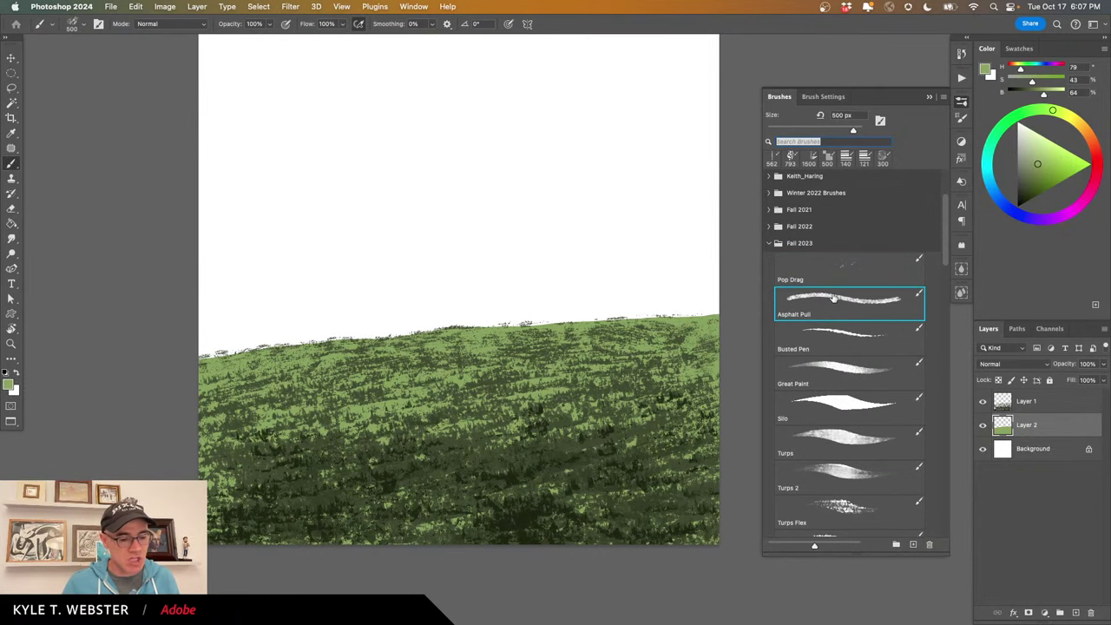
Hide both hillside layers and prepare a new empty layer above them for painting in the default black.
left_click(983, 402)
left_click(983, 426)
left_click(1003, 402)
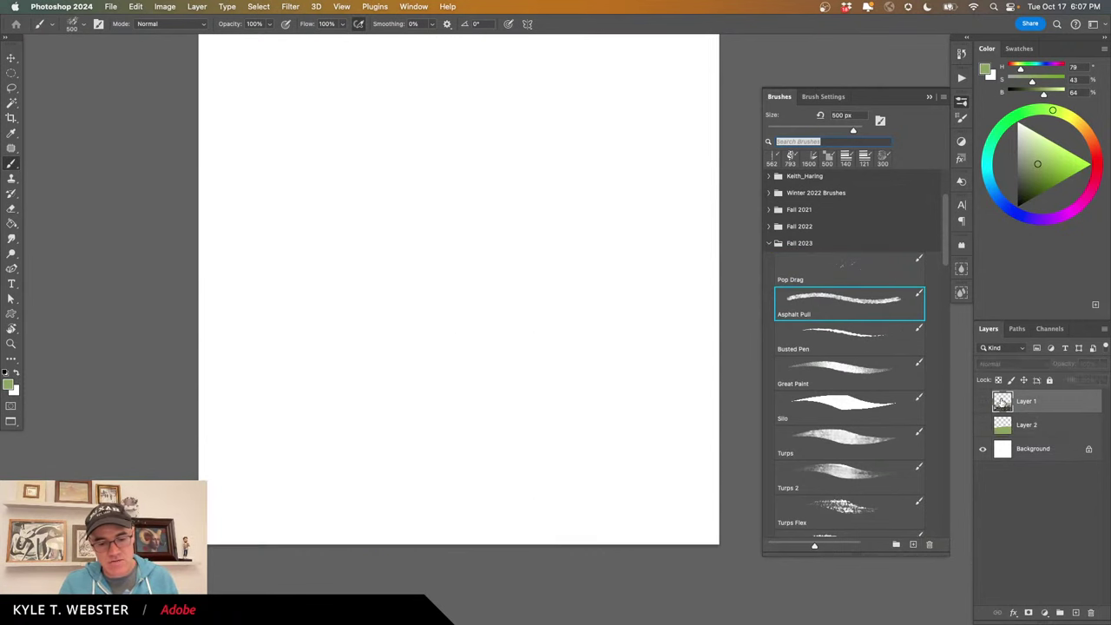
left_click(1074, 612)
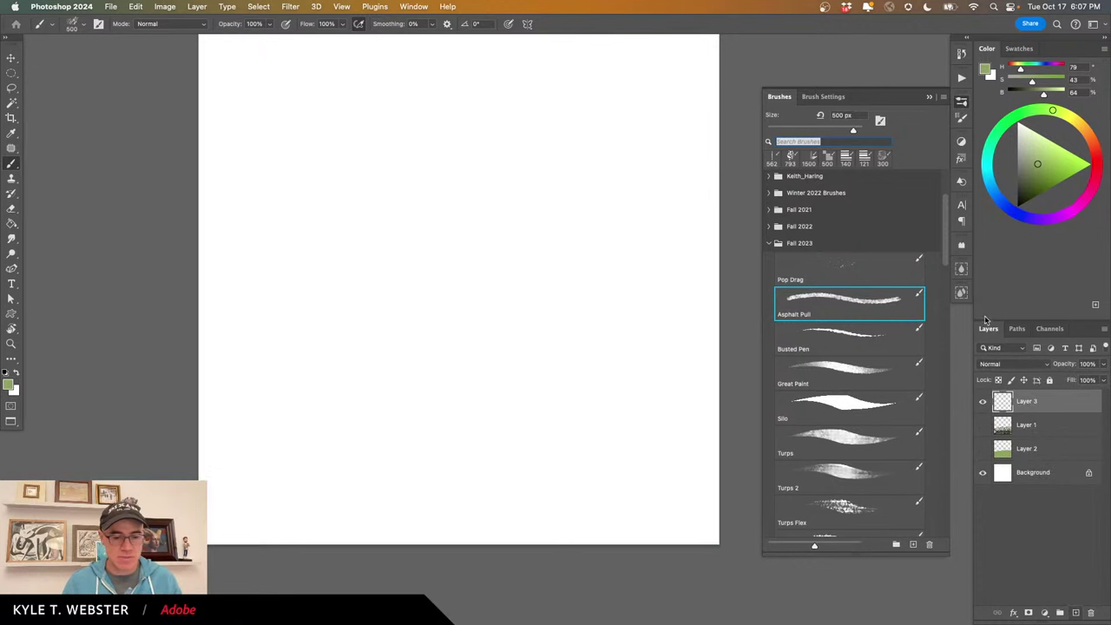
left_click_drag(984, 320, 984, 214)
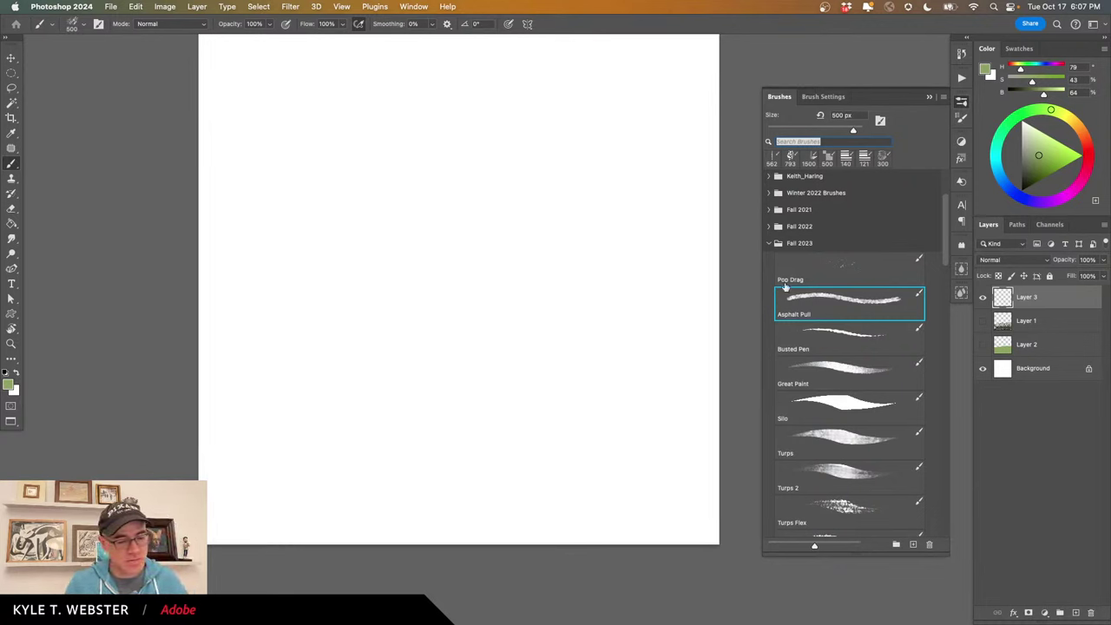
left_click(6, 371)
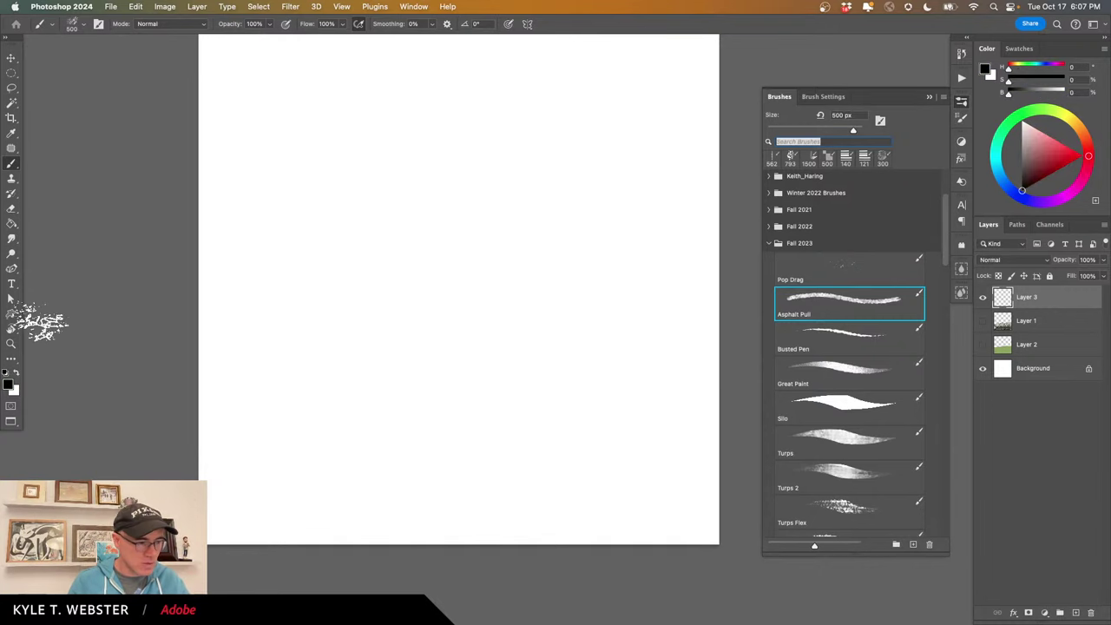
Paint broad black test strokes with Asphalt Pull at 500 px across the canvas and clear the layer.
key("space")
left_click_drag(502, 294, 510, 320)
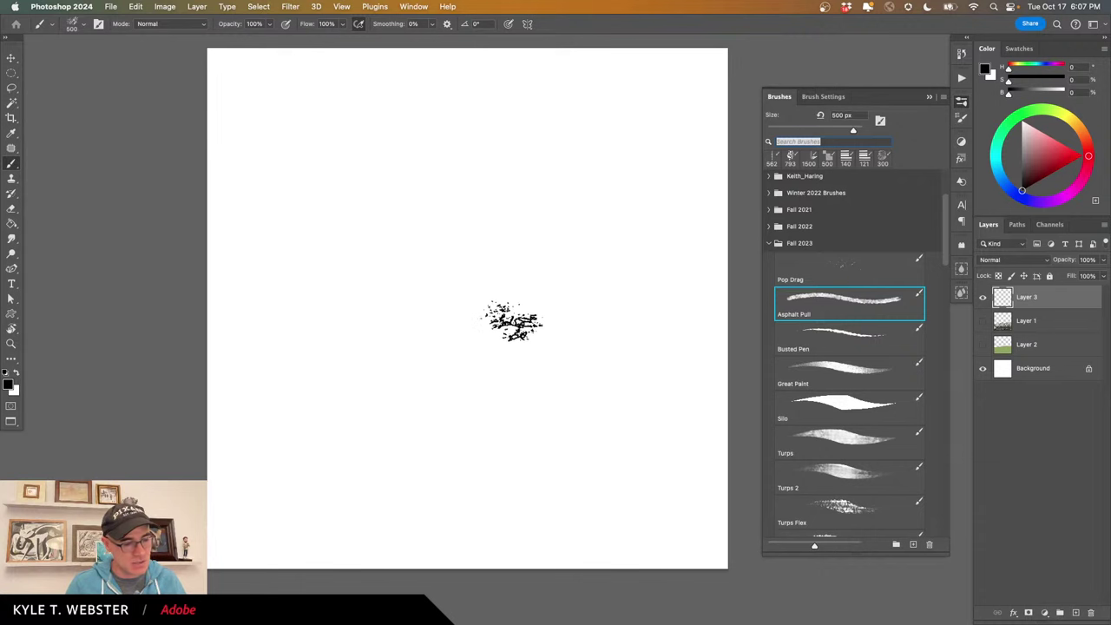
mouse_move(620, 199)
left_mouse_down()
mouse_move(471, 376)
mouse_move(398, 434)
mouse_move(522, 156)
mouse_move(360, 276)
mouse_move(335, 265)
mouse_move(323, 218)
mouse_move(280, 524)
left_mouse_up()
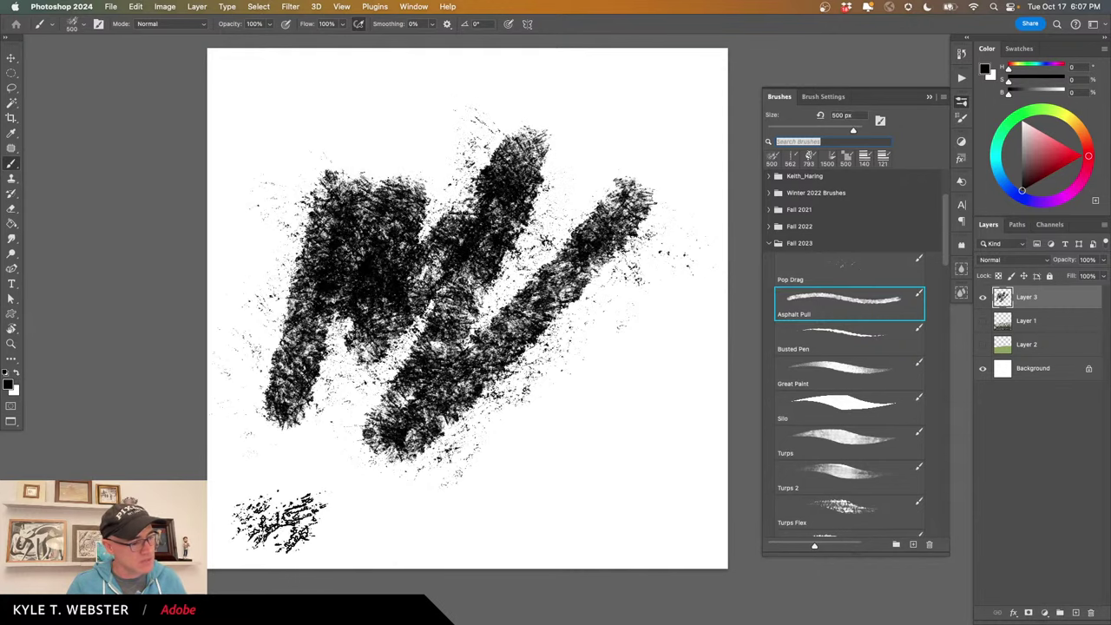
left_click_drag(486, 491, 751, 299)
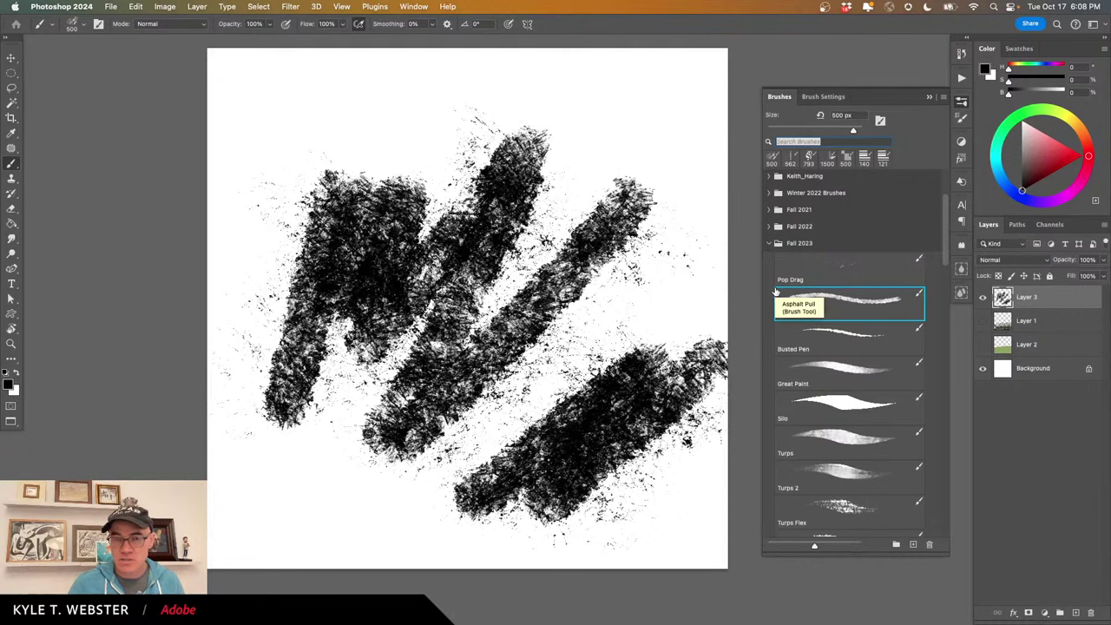
mouse_move(365, 486)
left_mouse_down()
mouse_move(386, 538)
mouse_move(278, 565)
mouse_move(200, 347)
mouse_move(251, 225)
mouse_move(200, 182)
mouse_move(234, 286)
mouse_move(277, 130)
left_mouse_up()
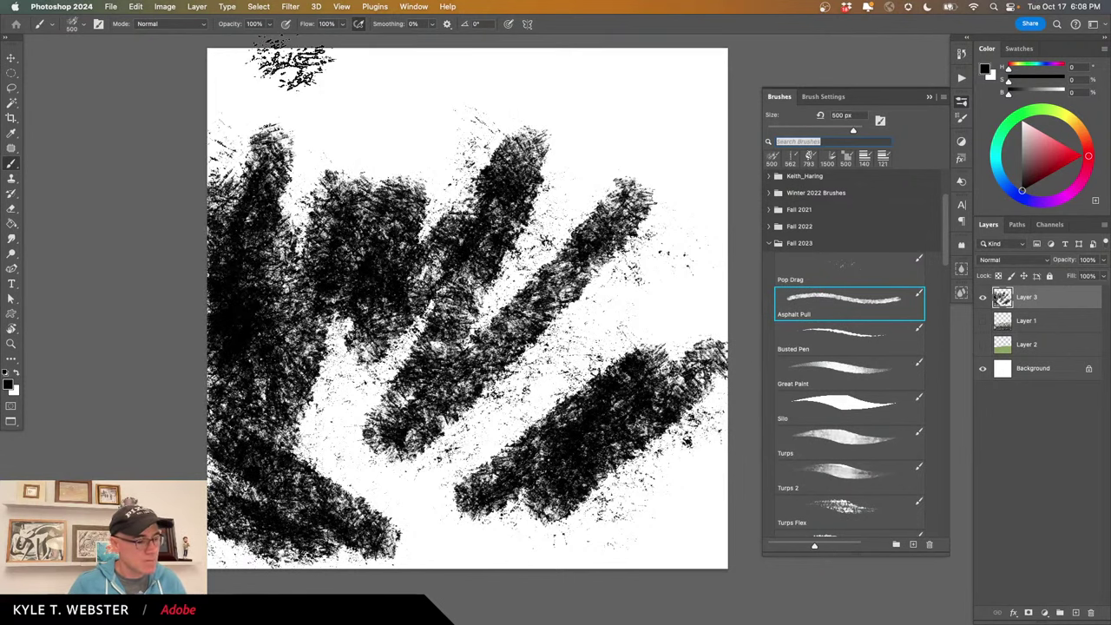
key("super+a")
key("BackSpace")
key("super+d")
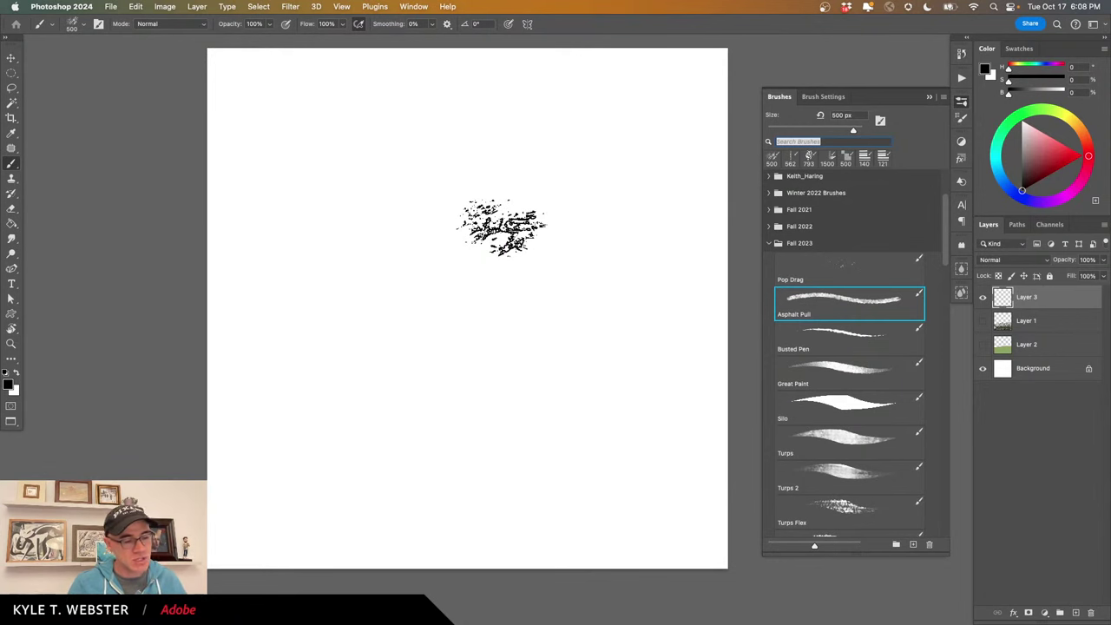
Reduce Asphalt Pull to 30 px and draw a thin continuous line with several large loops across the middle of the canvas.
key("bracketleft")
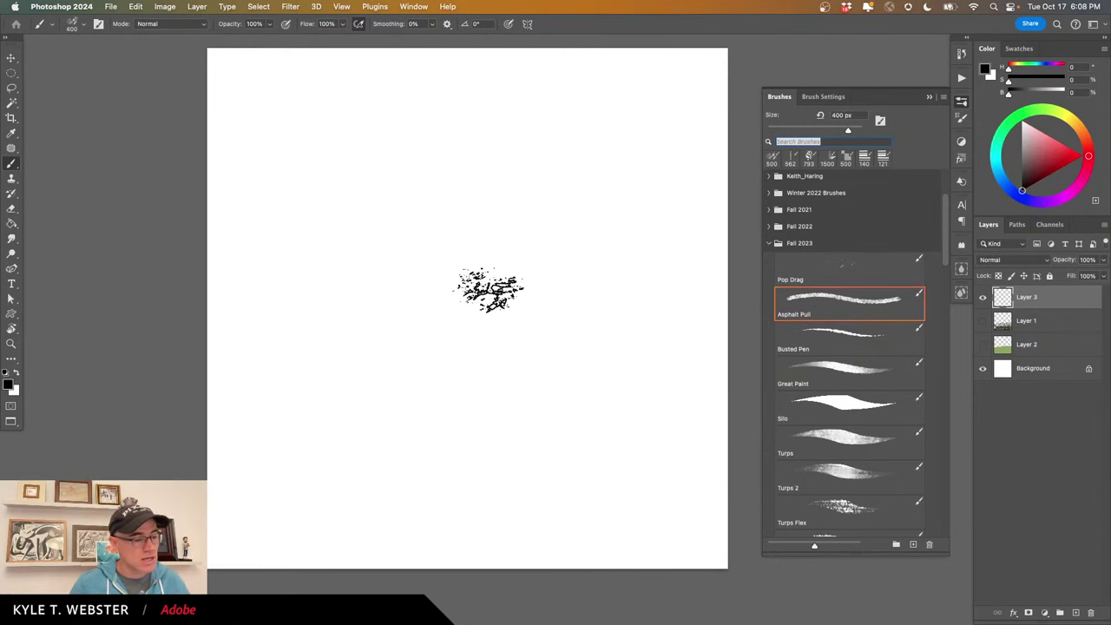
key("bracketleft")
key("bracketleft")
key("bracketleft")
key("bracketleft")
key("bracketleft")
key("bracketleft")
key("bracketleft")
key("bracketleft")
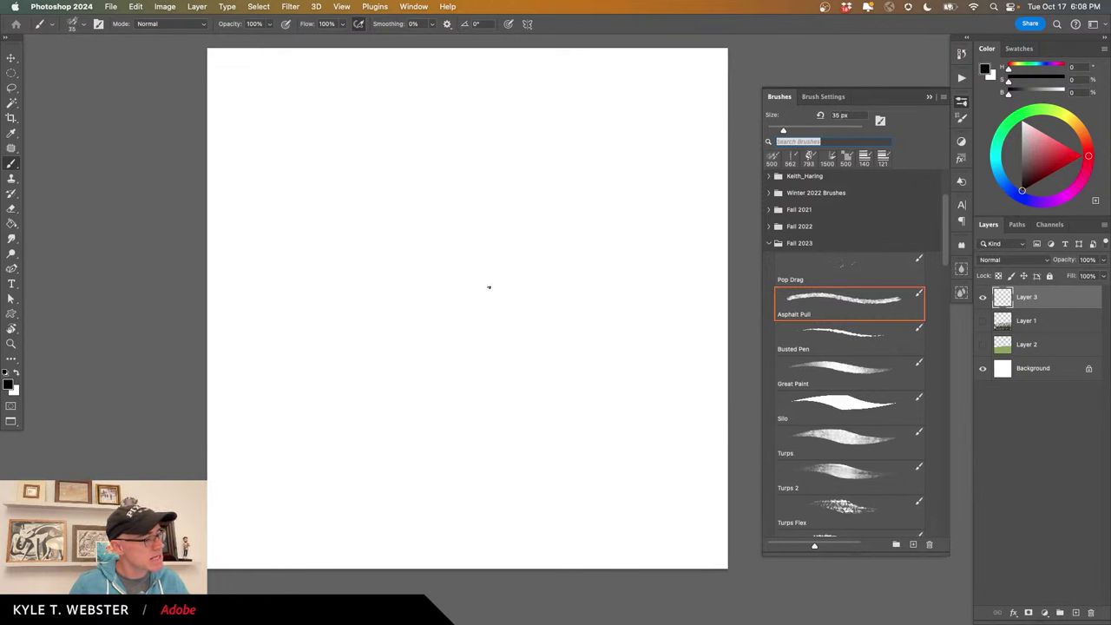
mouse_move(576, 191)
left_mouse_down()
mouse_move(471, 362)
mouse_move(469, 340)
mouse_move(399, 231)
mouse_move(307, 271)
mouse_move(384, 327)
mouse_move(466, 242)
mouse_move(395, 220)
mouse_move(375, 350)
mouse_move(485, 417)
mouse_move(587, 296)
mouse_move(506, 184)
mouse_move(508, 256)
mouse_move(596, 258)
mouse_move(595, 210)
mouse_move(580, 187)
left_mouse_up()
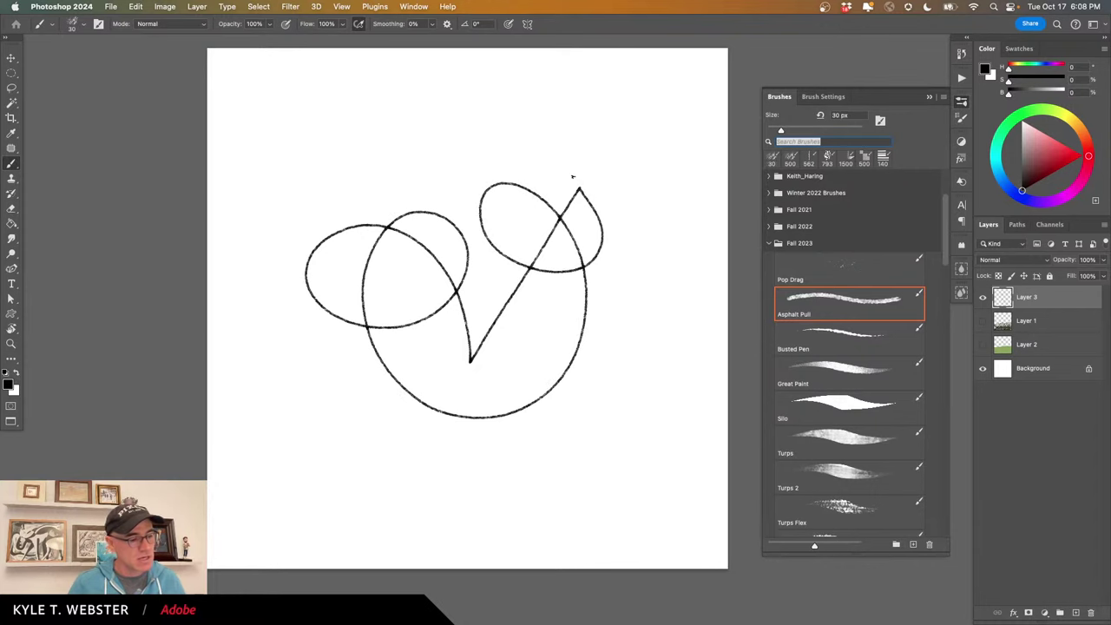
Examine the grainy edges and texture of the looping line up close.
double_click(11, 345)
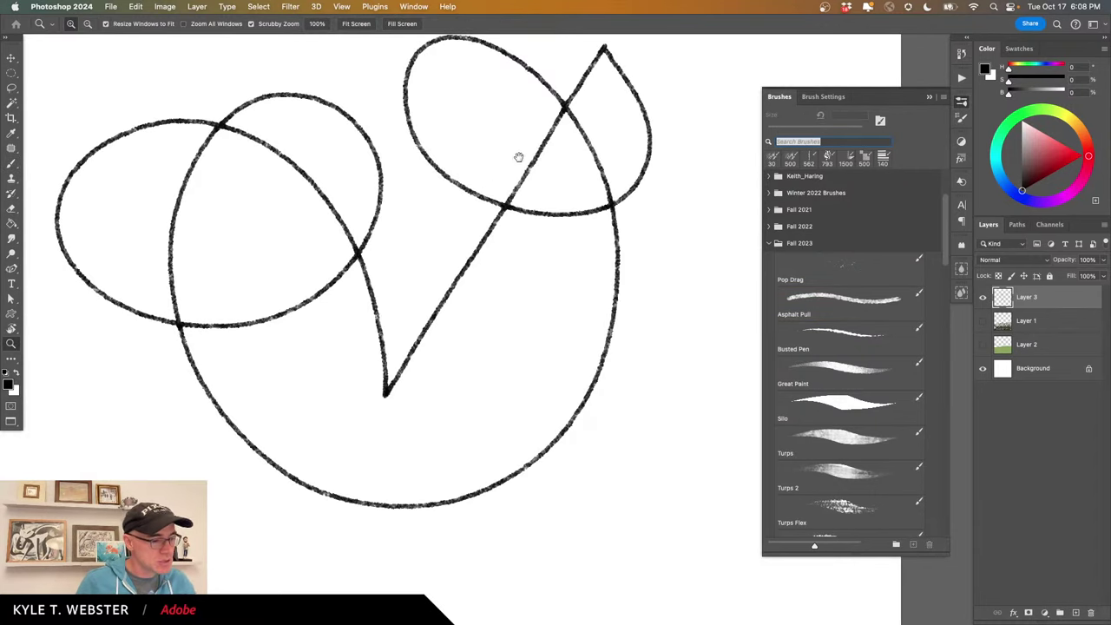
left_click_drag(558, 98, 620, 213)
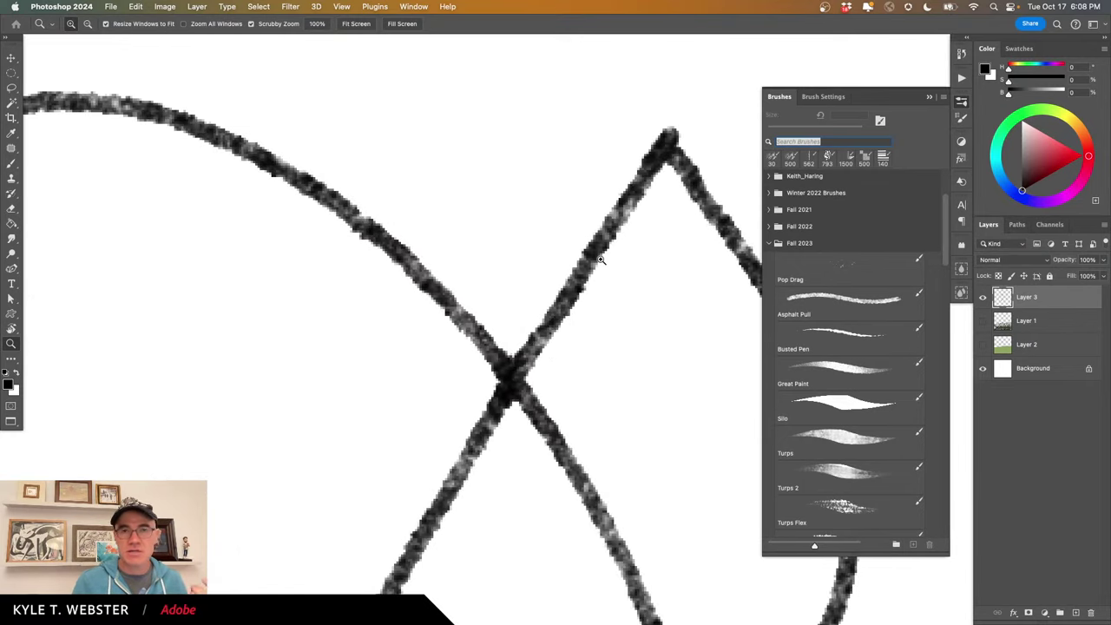
left_click(448, 377, "alt")
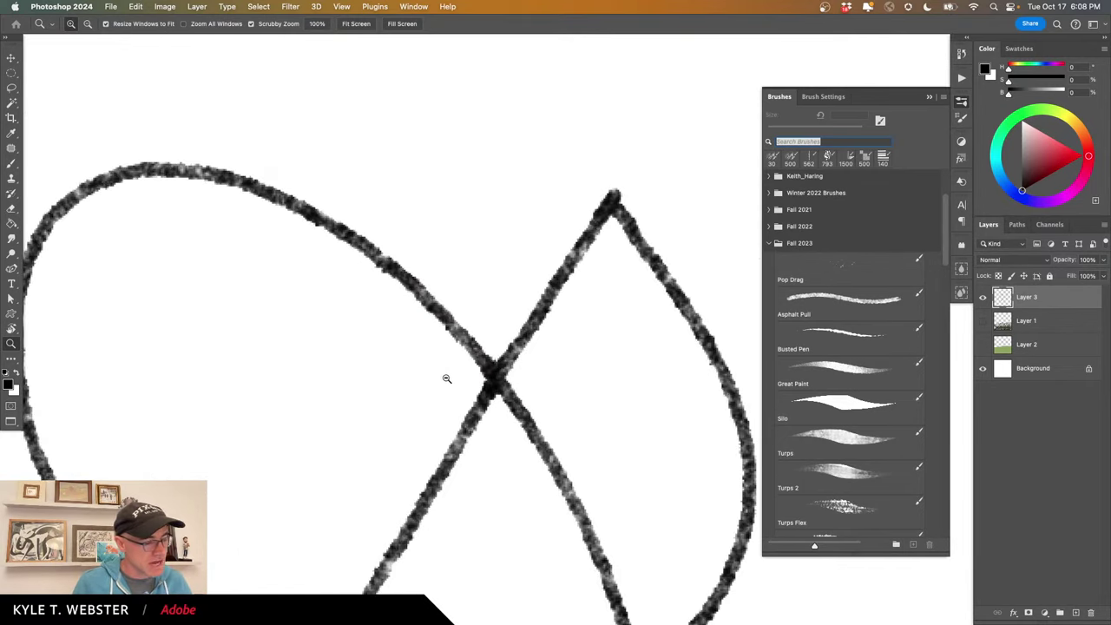
left_click(446, 380, "alt")
left_click(445, 382, "alt")
left_click_drag(335, 492, 425, 342)
Draw a zigzag with dense scribbling above the loops at 30 px and overlapping diagonal strokes at 40 px with Asphalt Pull.
key("b")
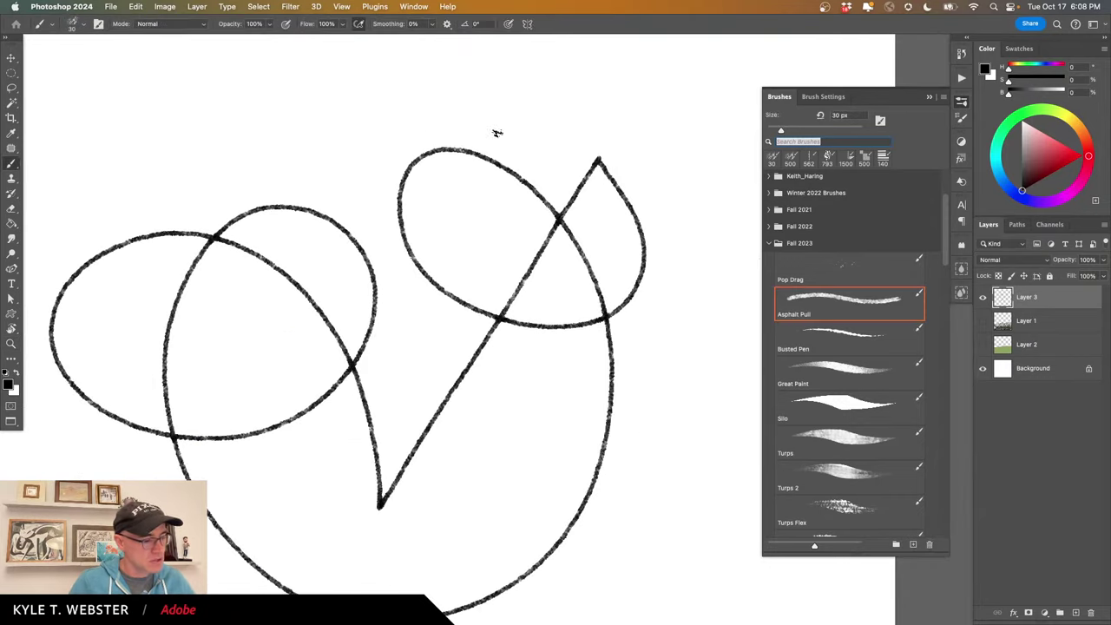
mouse_move(516, 109)
left_mouse_down()
mouse_move(339, 117)
mouse_move(366, 178)
mouse_move(294, 144)
mouse_move(346, 184)
mouse_move(289, 156)
mouse_move(339, 193)
mouse_move(283, 171)
mouse_move(302, 191)
mouse_move(237, 158)
mouse_move(263, 192)
mouse_move(204, 166)
mouse_move(234, 198)
mouse_move(189, 176)
mouse_move(196, 191)
mouse_move(161, 201)
left_mouse_up()
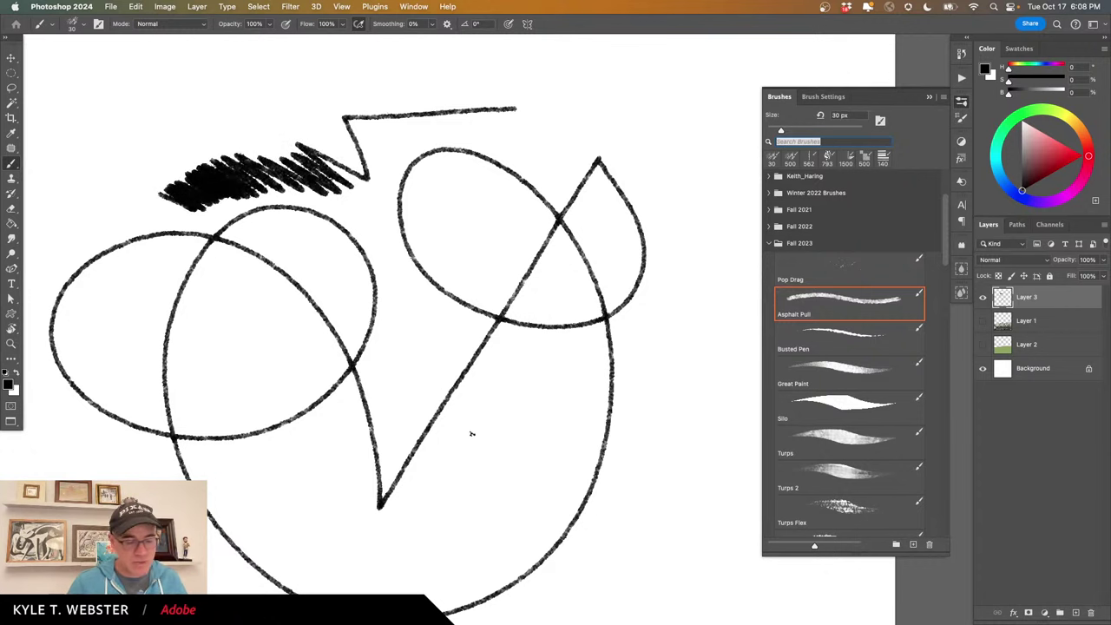
key("]")
left_click_drag(466, 349, 291, 267)
mouse_move(632, 251)
left_mouse_down()
mouse_move(574, 338)
mouse_move(608, 262)
mouse_move(560, 334)
mouse_move(607, 235)
mouse_move(603, 261)
left_mouse_up()
scroll(602, 261, "up", 5)
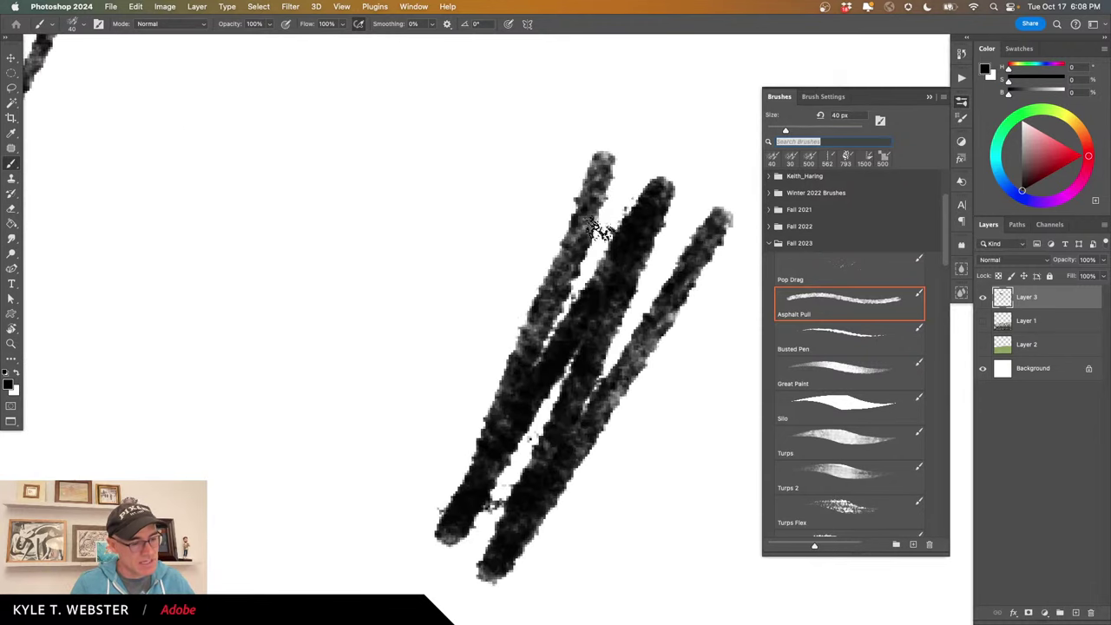
Add short zigzag scribbles beside the diagonal strokes with Asphalt Pull at 40 px, and clear the layer.
scroll(560, 295, "down", 5)
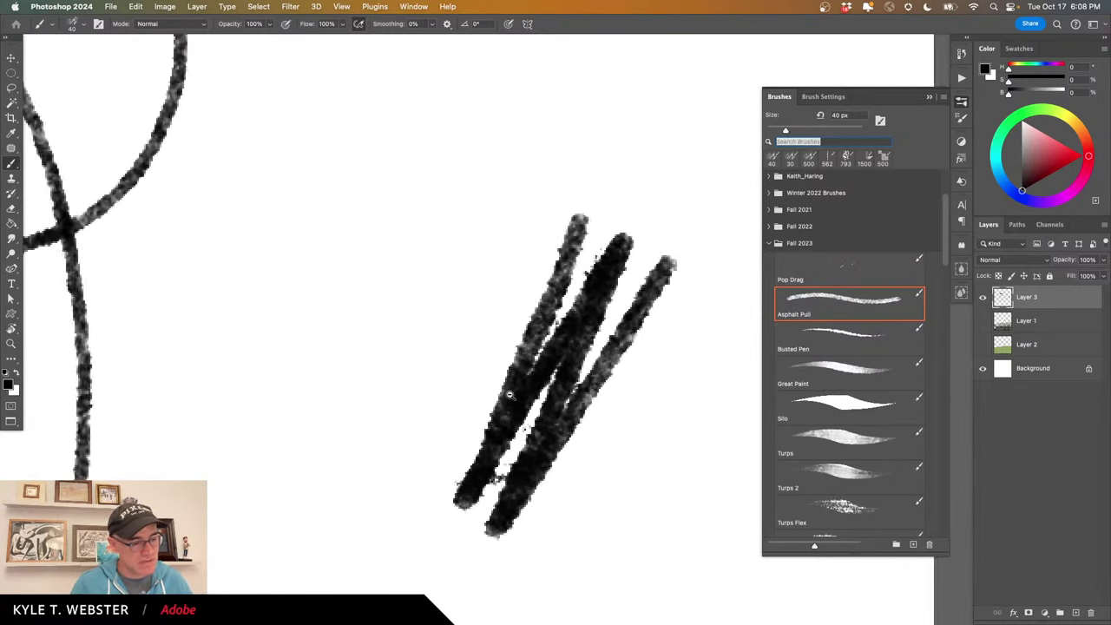
mouse_move(473, 415)
left_mouse_down()
mouse_move(479, 338)
mouse_move(448, 412)
mouse_move(452, 347)
mouse_move(439, 394)
mouse_move(432, 367)
mouse_move(425, 407)
mouse_move(421, 375)
mouse_move(423, 401)
left_mouse_up()
mouse_move(491, 490)
left_mouse_down()
mouse_move(432, 434)
mouse_move(450, 485)
mouse_move(443, 505)
mouse_move(414, 503)
left_mouse_up()
scroll(397, 476, "down", 4)
mouse_move(334, 497)
left_mouse_down()
mouse_move(449, 425)
mouse_move(455, 402)
left_mouse_up()
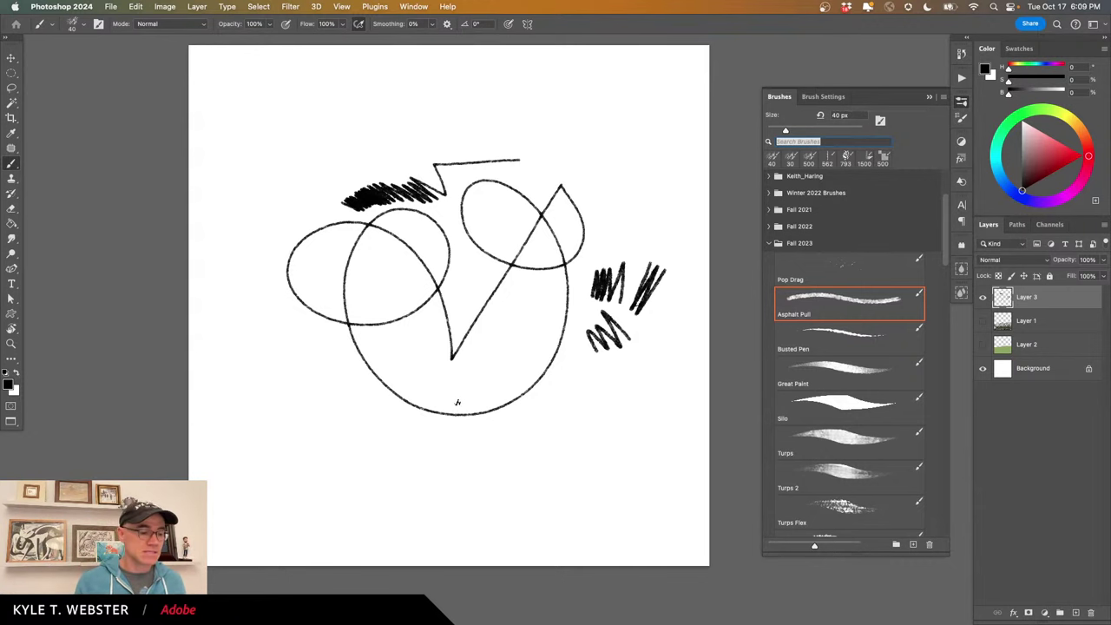
key("BackSpace")
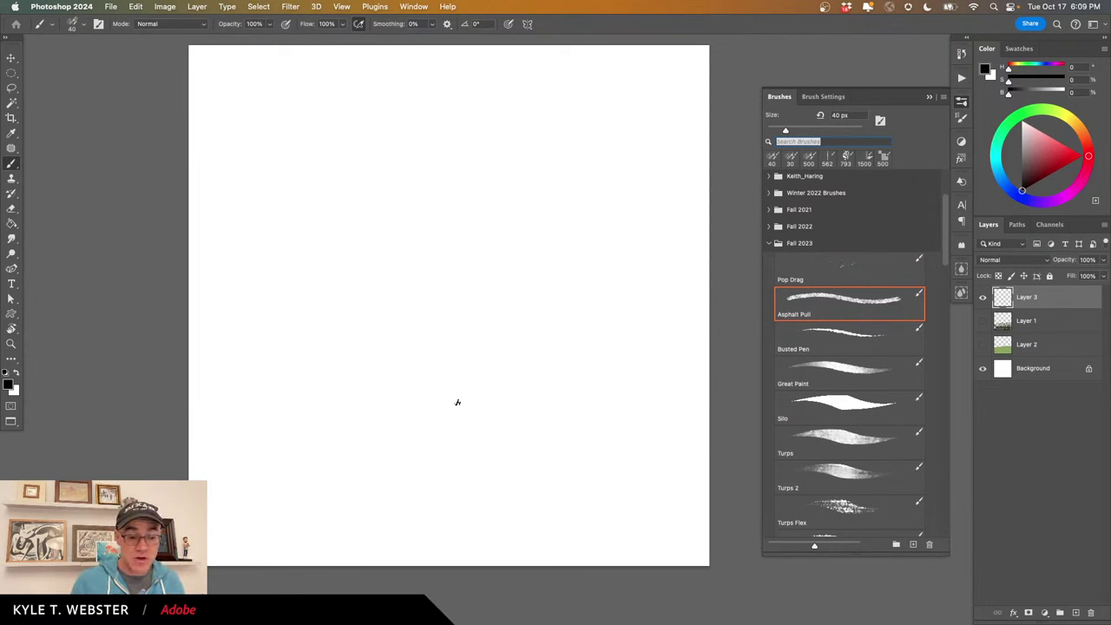
Reset Asphalt Pull to its 500 px preset size and paint overlapping black strokes in the middle of the canvas.
key("]")
key("]")
key("]")
key("]")
key("]")
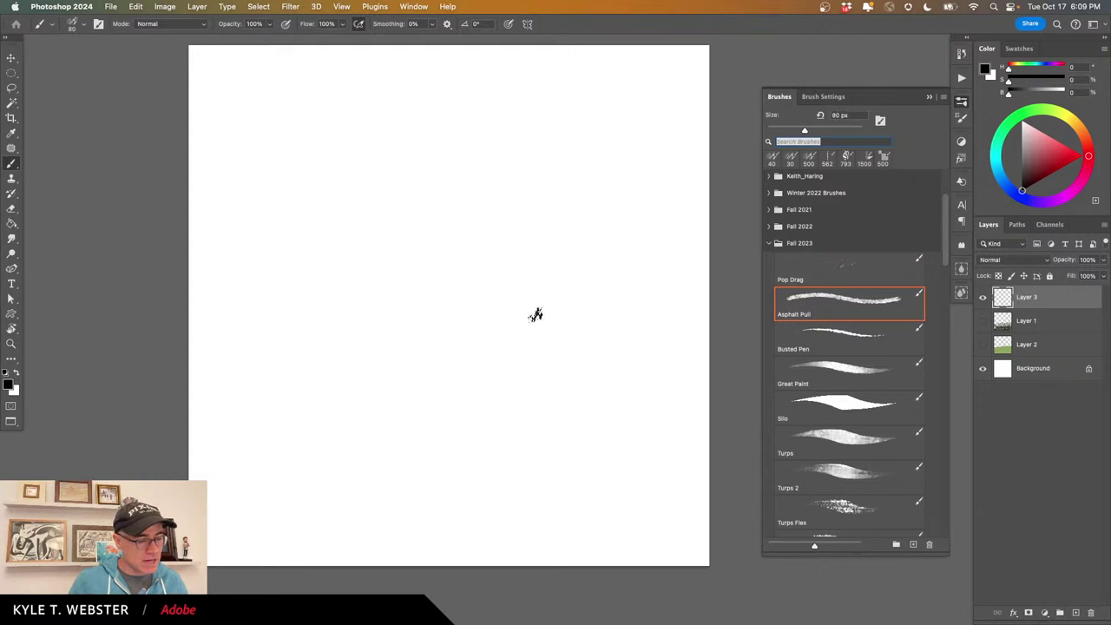
left_click(802, 335)
left_click(804, 299)
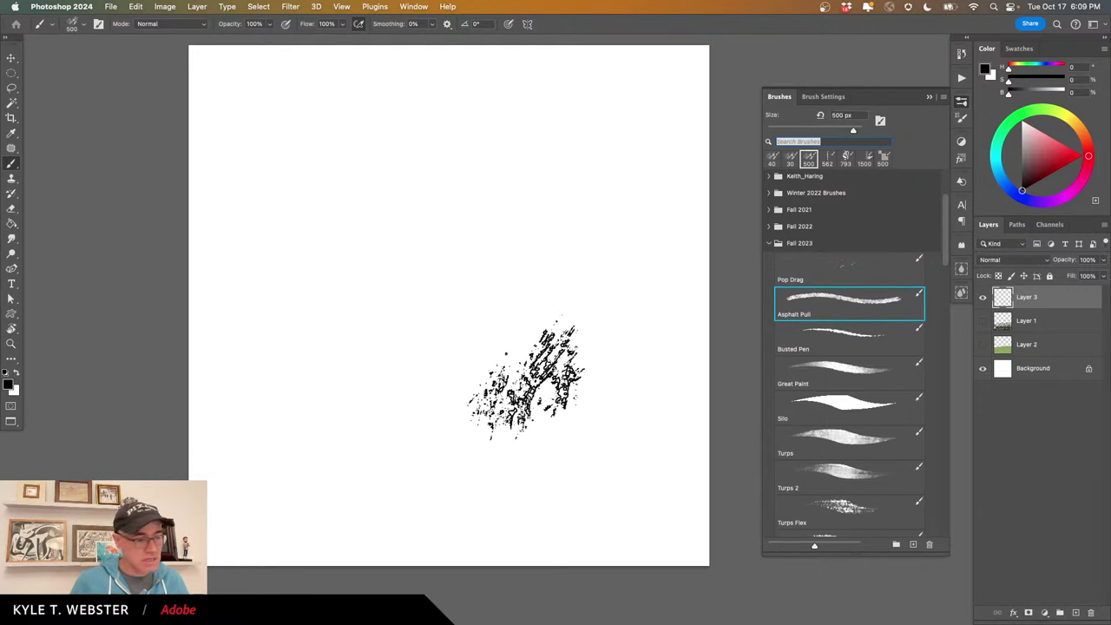
left_click_drag(526, 320, 425, 248)
left_click_drag(471, 389, 412, 276)
mouse_move(501, 341)
left_mouse_down()
mouse_move(469, 291)
mouse_move(423, 257)
left_mouse_up()
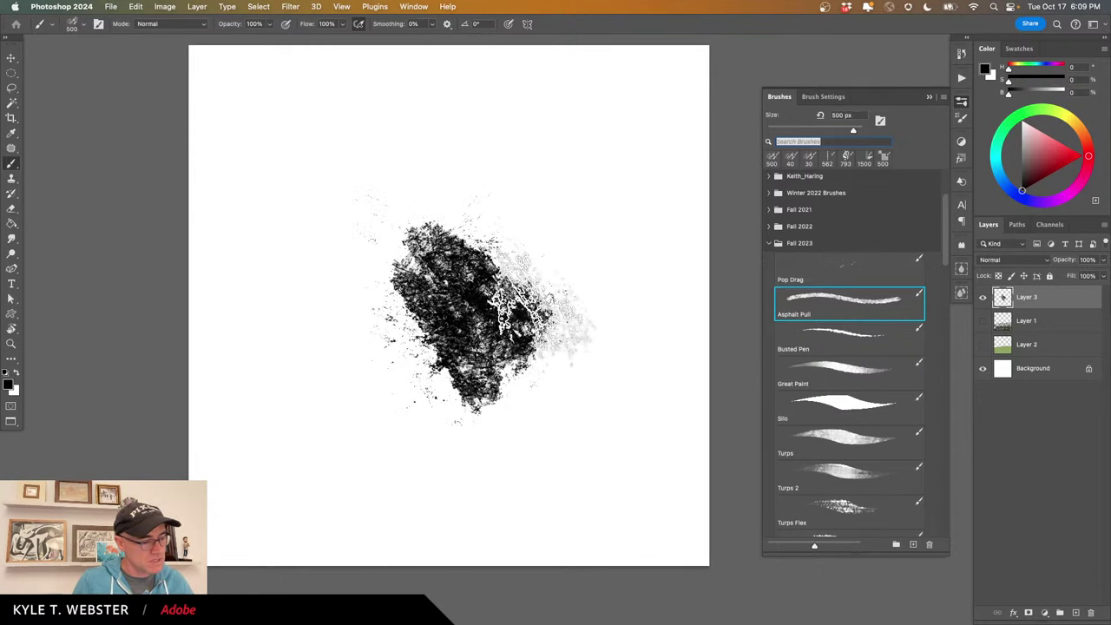
Paint broad, separate textured strokes around the central patch with Asphalt Pull at 500 px, and clear the layer.
mouse_move(528, 302)
left_mouse_down()
mouse_move(402, 134)
mouse_move(398, 149)
mouse_move(454, 126)
mouse_move(372, 315)
left_mouse_up()
left_click_drag(337, 179, 318, 305)
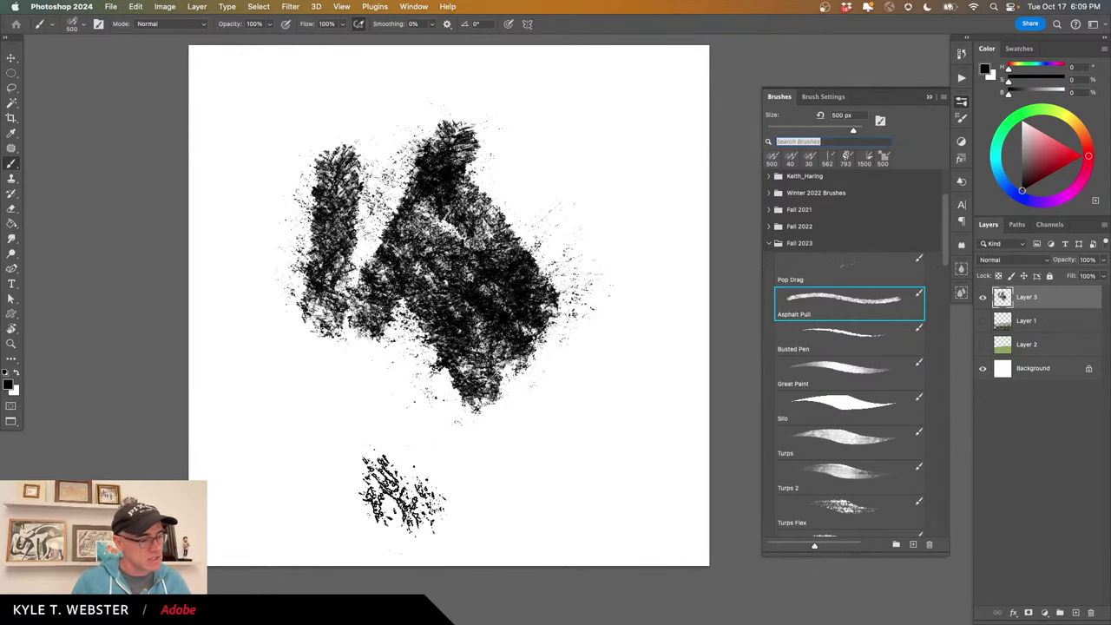
mouse_move(403, 491)
left_mouse_down()
mouse_move(508, 461)
mouse_move(611, 420)
left_mouse_up()
left_click_drag(634, 462, 613, 260)
left_click_drag(653, 212, 554, 121)
left_click_drag(265, 160, 357, 202)
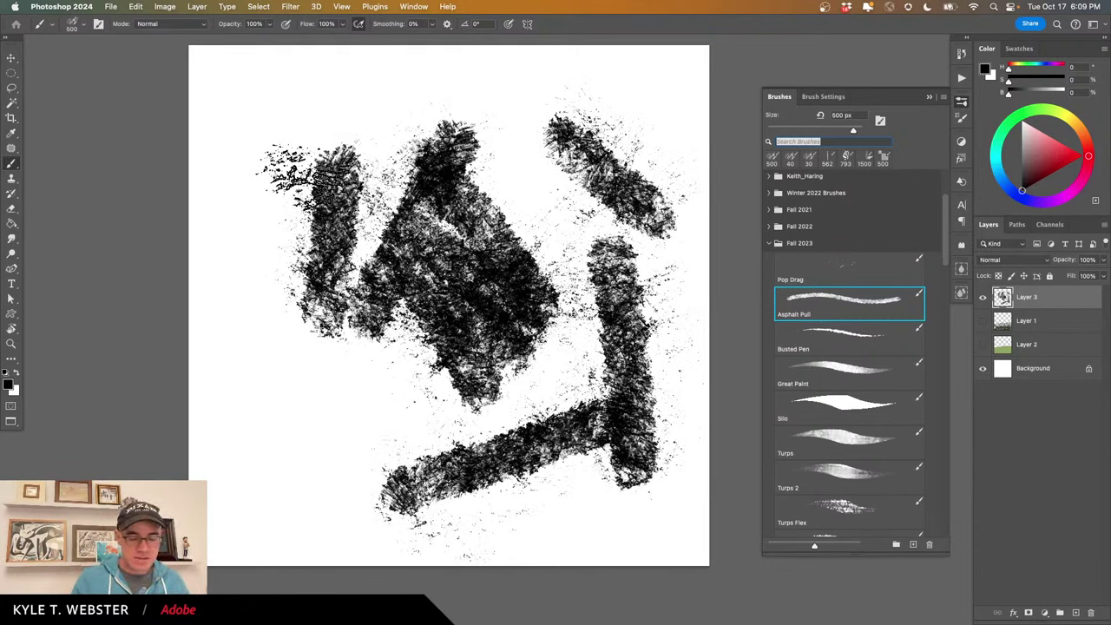
key("super+a")
key("Delete")
key("super+d")
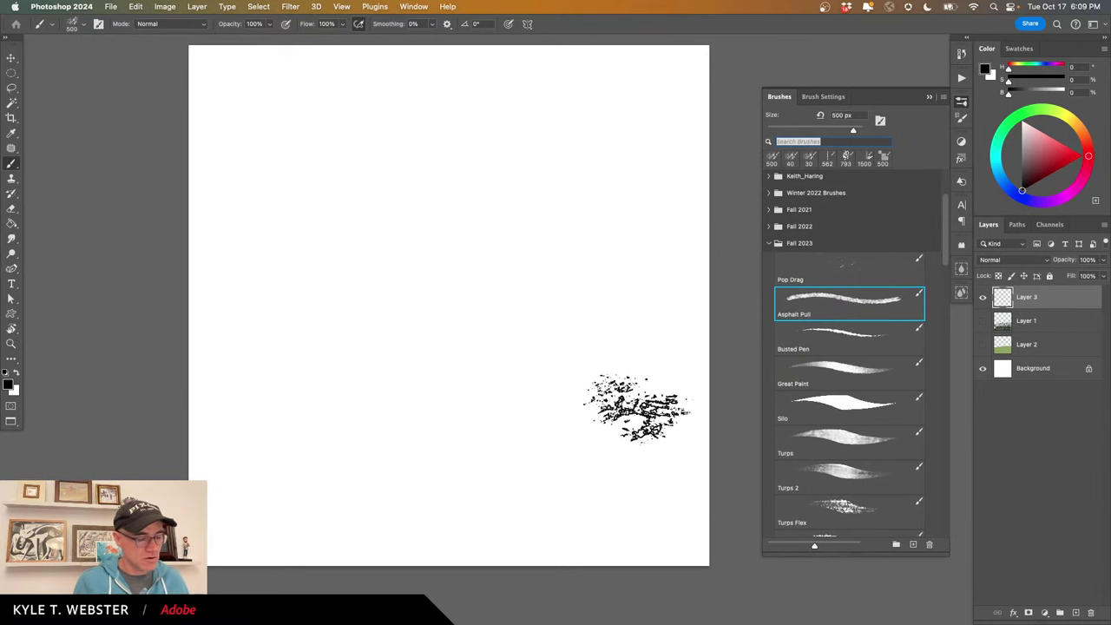
Make a tall elliptical selection right of the canvas centre and fill it with black.
key("m")
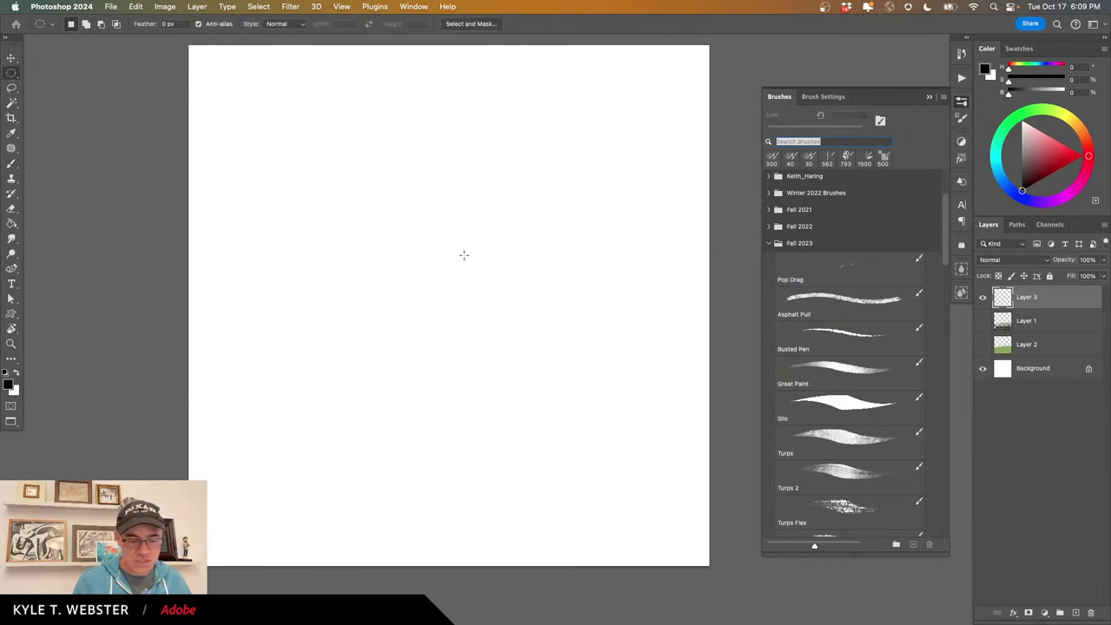
left_click_drag(438, 178, 602, 382)
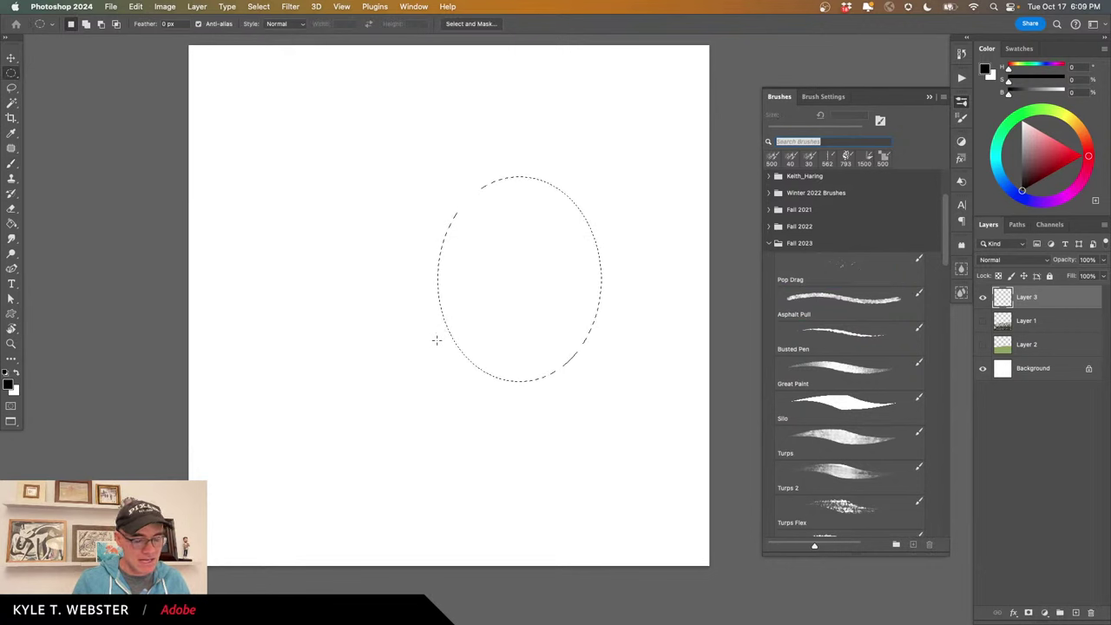
key("alt+BackSpace")
key("super+d")
key("b")
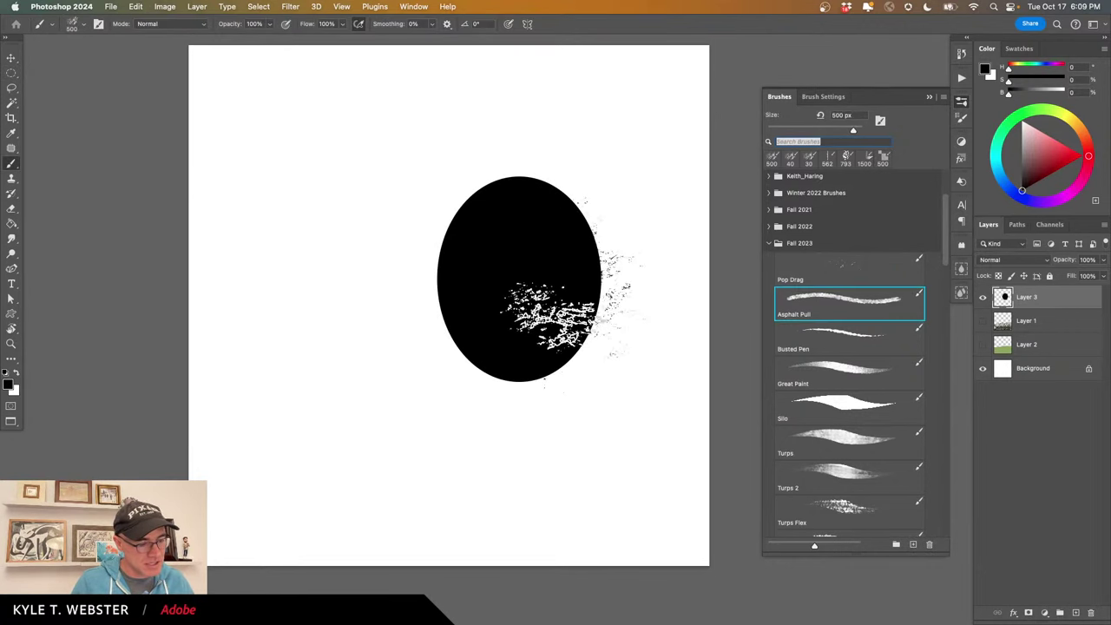
Roughen the ellipse's right and lower-right edges with black Asphalt Pull strokes at 500 px.
mouse_move(564, 308)
left_mouse_down()
mouse_move(545, 230)
mouse_move(506, 204)
mouse_move(571, 247)
mouse_move(549, 200)
mouse_move(580, 230)
mouse_move(567, 235)
mouse_move(550, 356)
mouse_move(445, 261)
mouse_move(614, 217)
mouse_move(554, 195)
mouse_move(597, 247)
mouse_move(590, 347)
left_mouse_up()
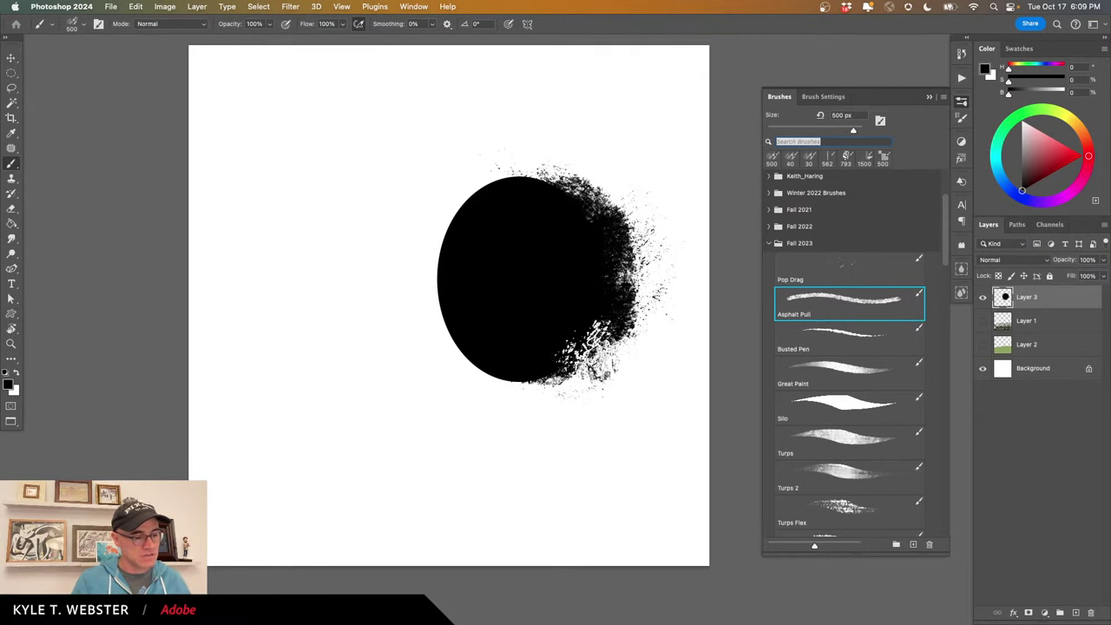
left_click(531, 343, "super")
left_click_drag(466, 383, 463, 387)
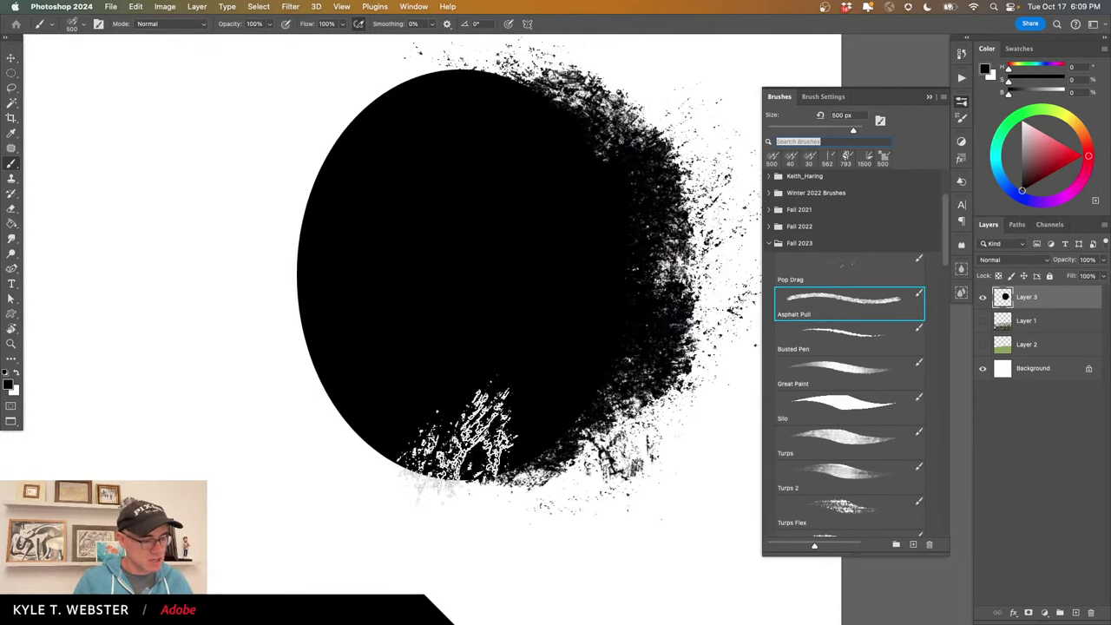
left_click(498, 268, "alt")
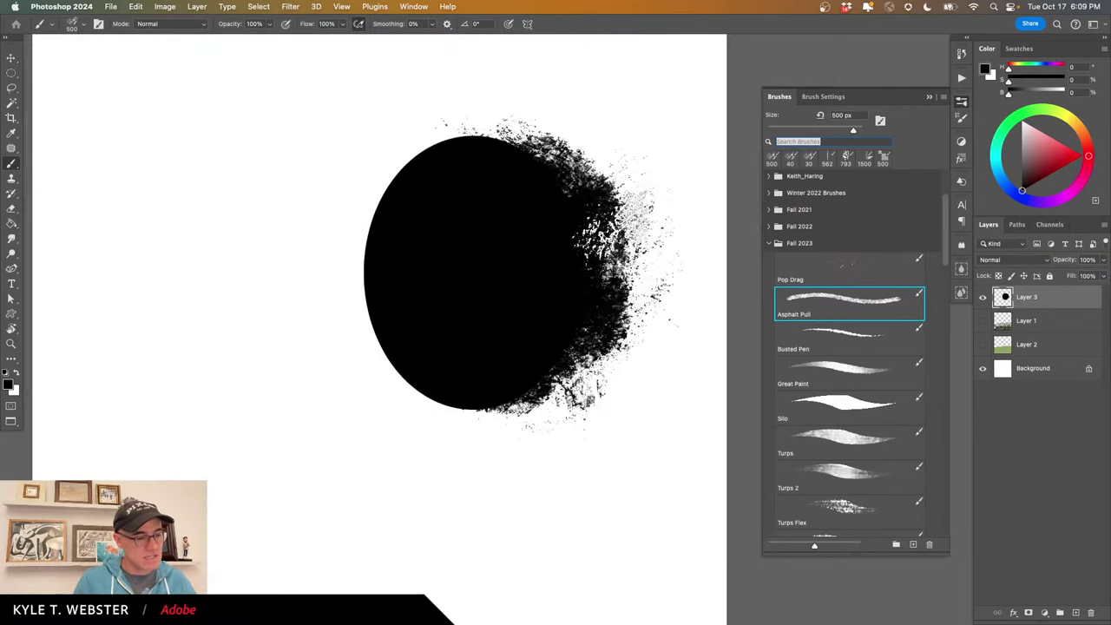
mouse_move(584, 251)
left_mouse_down()
mouse_move(537, 191)
mouse_move(564, 187)
left_mouse_up()
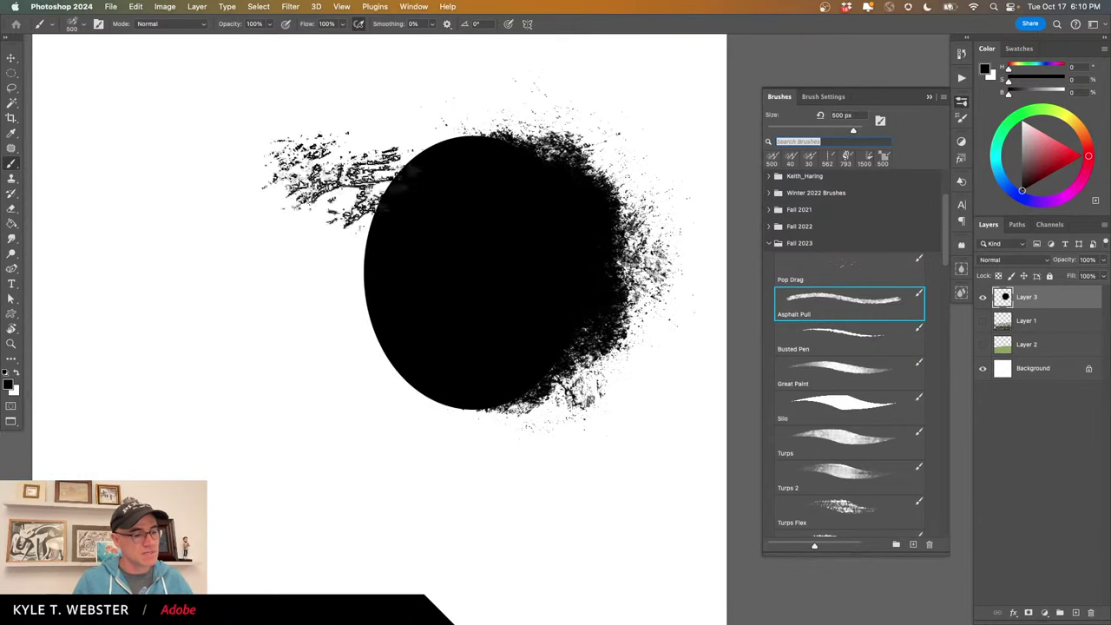
left_click(427, 406, "alt")
left_click_drag(414, 409, 460, 371)
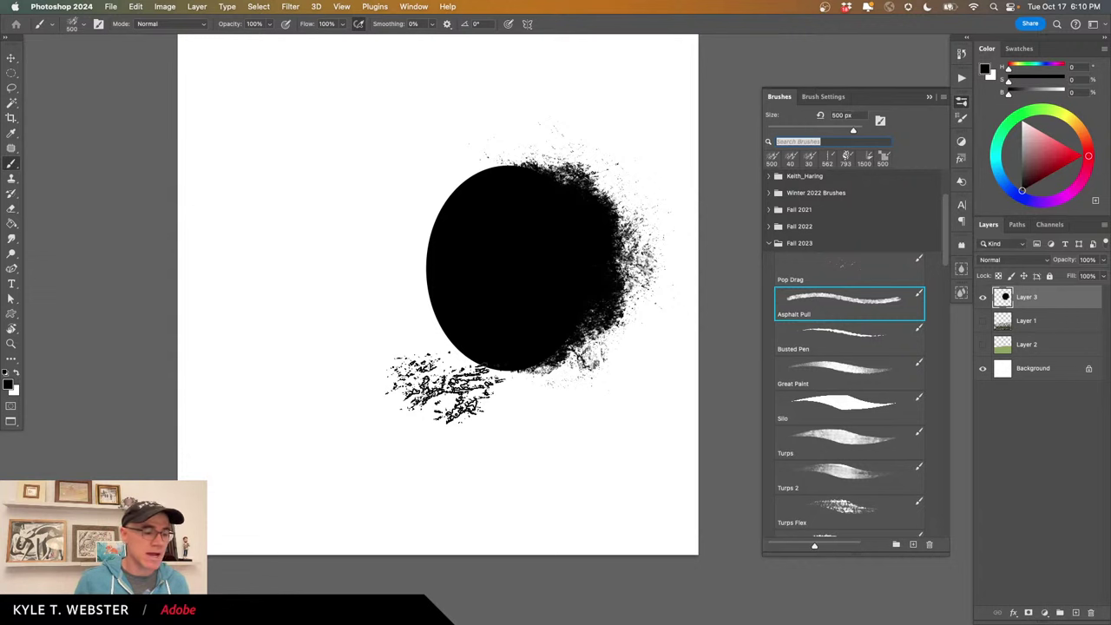
mouse_move(560, 344)
left_mouse_down()
mouse_move(591, 347)
mouse_move(609, 331)
mouse_move(549, 357)
left_mouse_up()
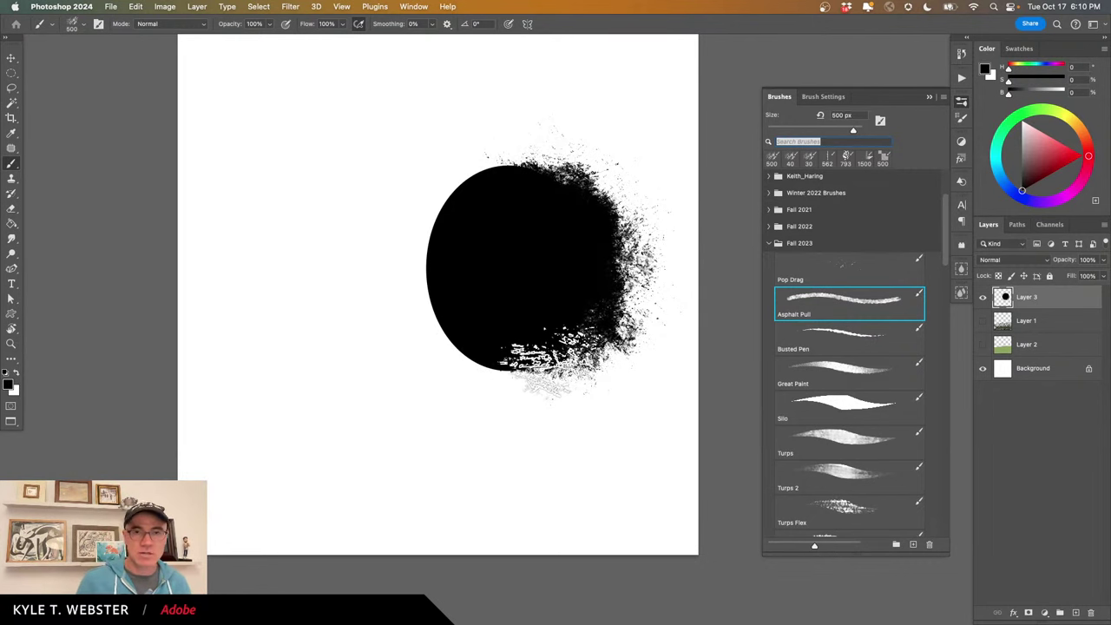
key("super+z")
left_click_drag(573, 226, 487, 217)
key("super+z")
left_click_drag(617, 356, 513, 356)
key("super+z")
left_click_drag(474, 269, 365, 278)
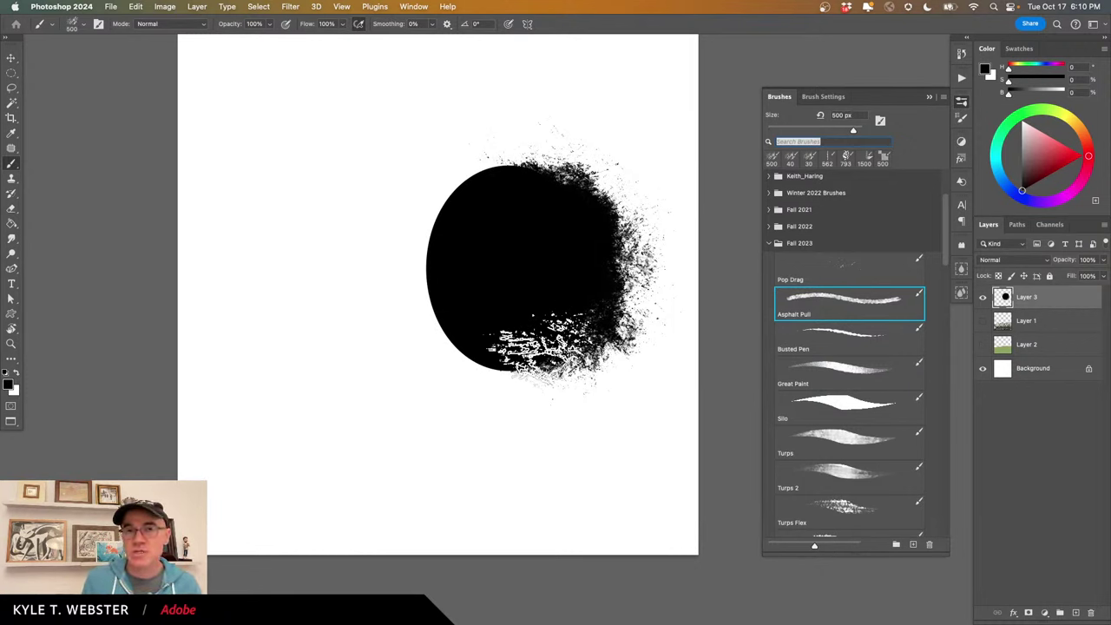
key("super+z")
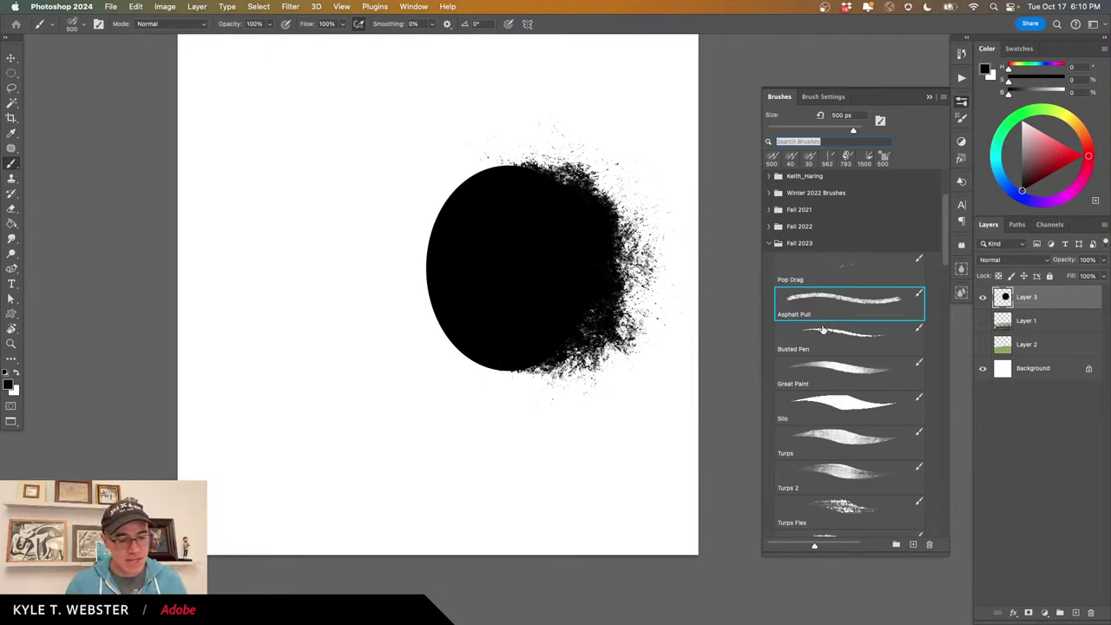
Draw a short wavy line below the ellipse with the Busted Pen brush at 125 px in Normal mode.
left_click(825, 332)
left_click_drag(555, 450, 519, 451)
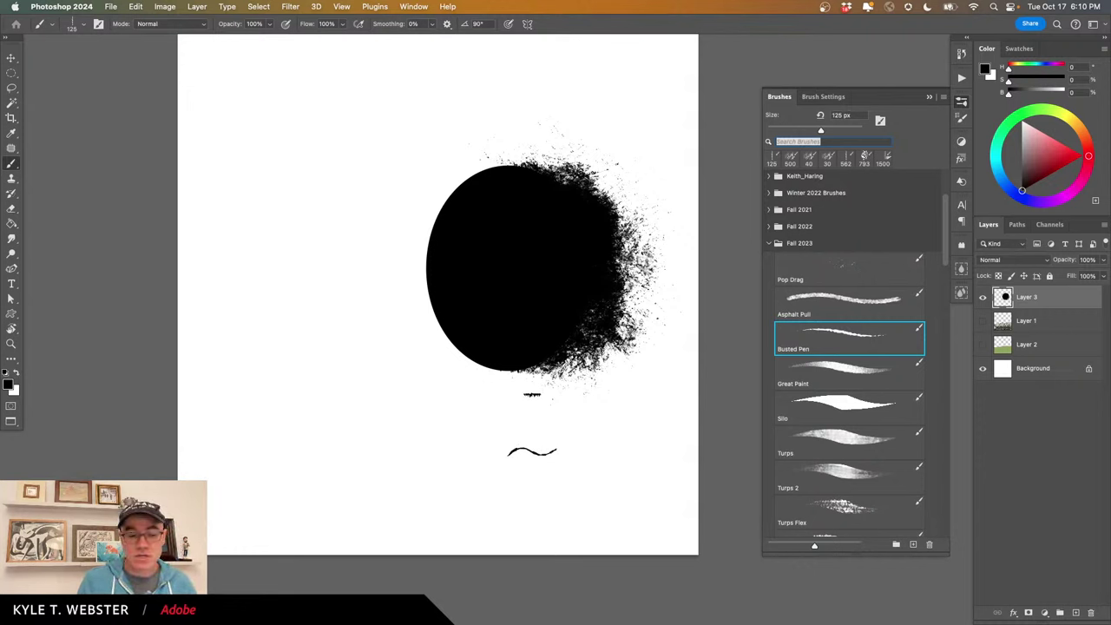
left_click(146, 24)
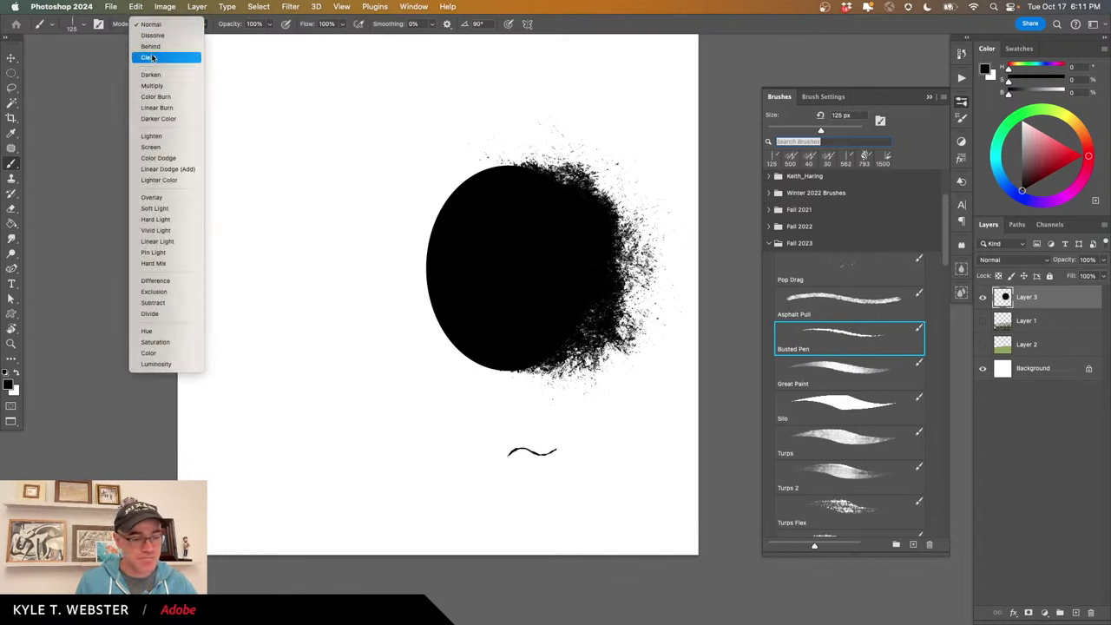
left_click(149, 25)
Set Asphalt Pull's blend mode to Clear and erase grainy texture out of the upper half of the ellipse.
left_click(819, 306)
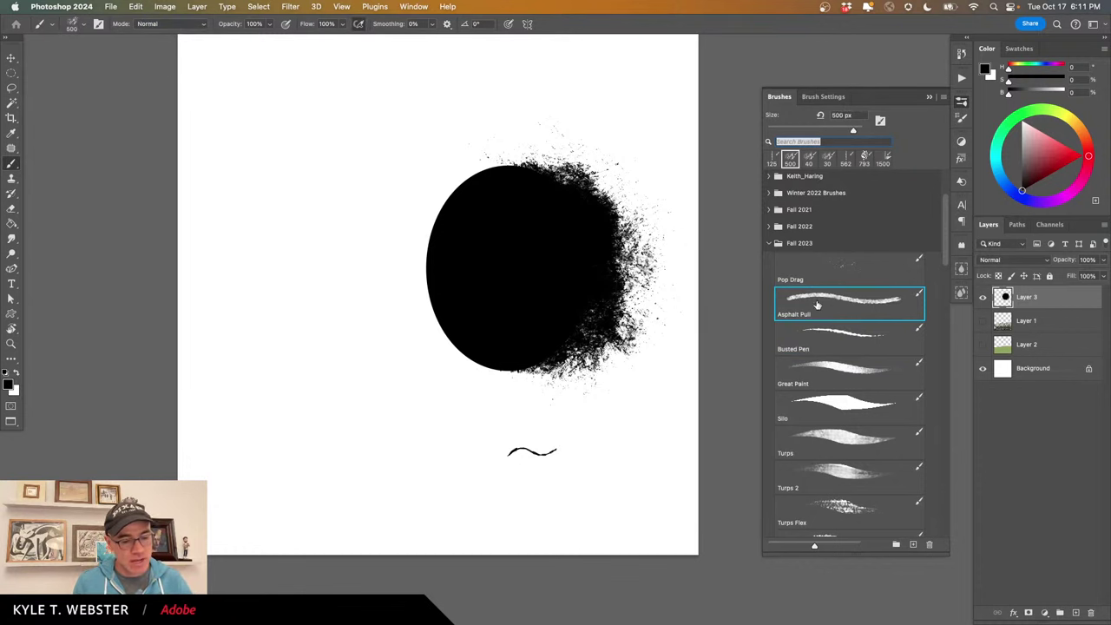
left_click(146, 25)
left_click(153, 50)
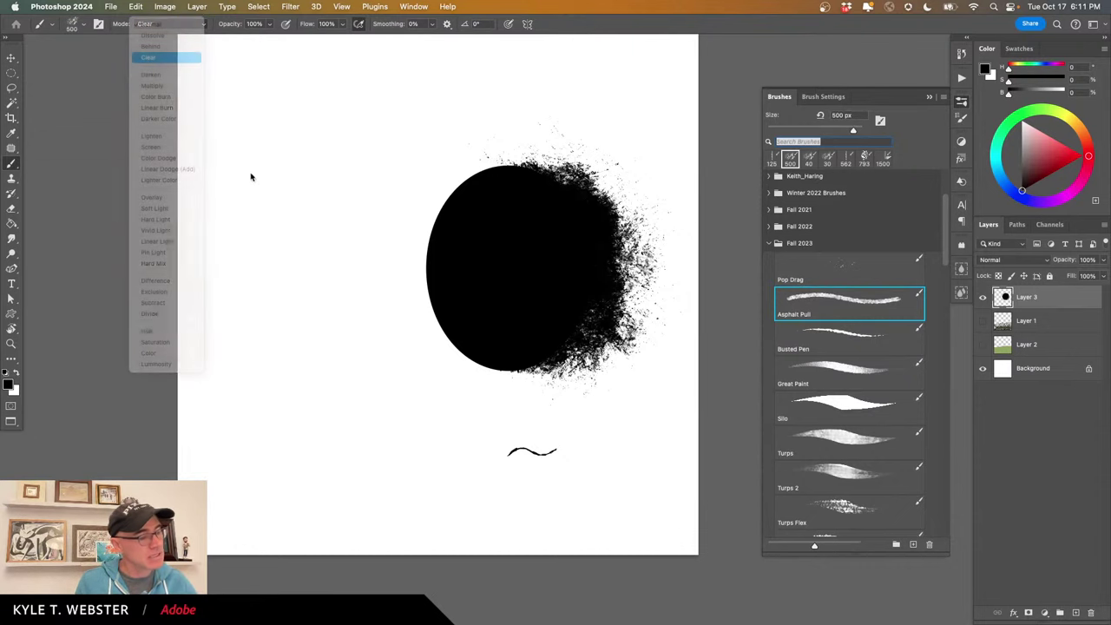
left_click_drag(452, 278, 374, 295)
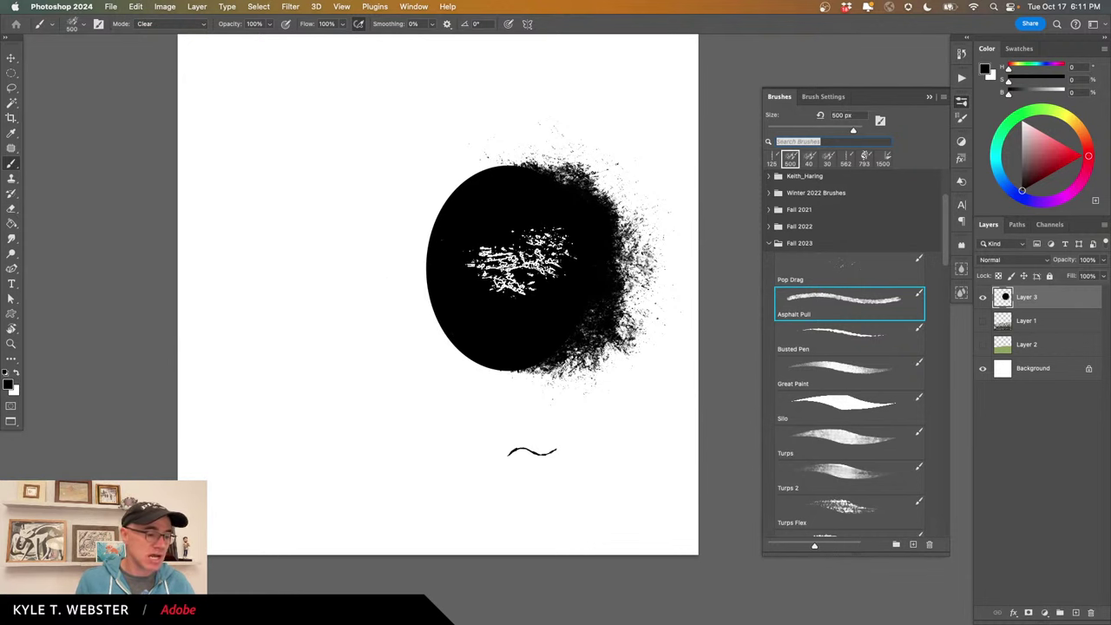
mouse_move(521, 261)
left_mouse_down()
mouse_move(443, 169)
mouse_move(385, 149)
left_mouse_up()
mouse_move(556, 278)
left_mouse_down()
mouse_move(578, 252)
mouse_move(521, 252)
mouse_move(487, 152)
mouse_move(582, 187)
mouse_move(469, 287)
mouse_move(425, 244)
mouse_move(425, 195)
mouse_move(595, 143)
mouse_move(560, 148)
mouse_move(578, 169)
mouse_move(607, 152)
mouse_move(564, 217)
mouse_move(612, 239)
mouse_move(519, 163)
left_mouse_up()
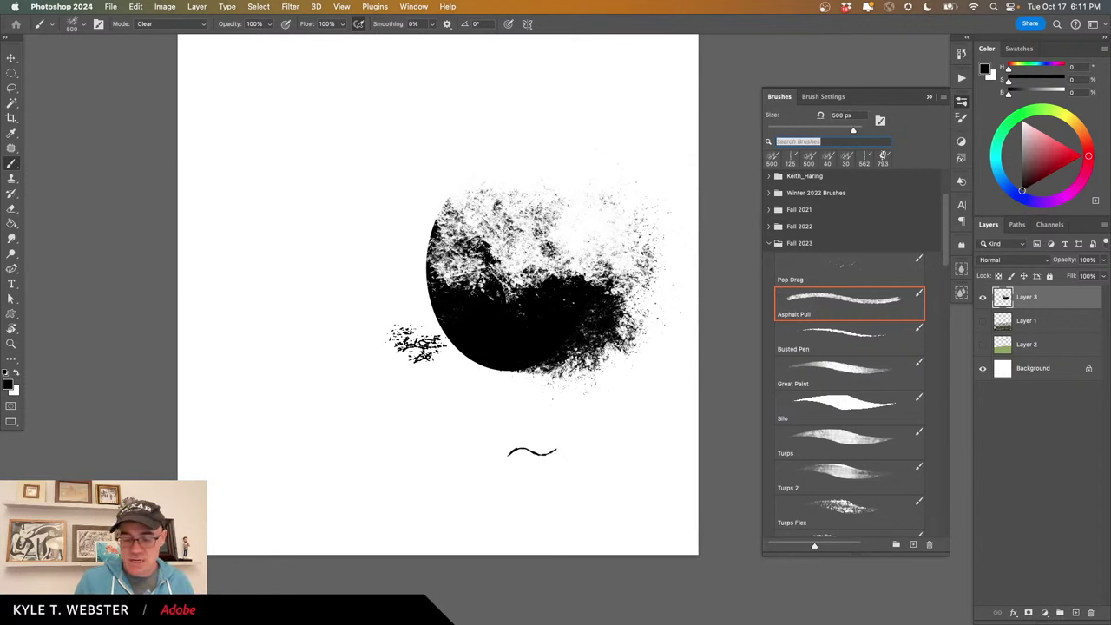
Return the brush mode to Normal and erase texture along the ellipse's lower-left edge with Asphalt Pull at 500 px.
left_click(419, 344)
left_click(165, 23)
left_click(147, 10)
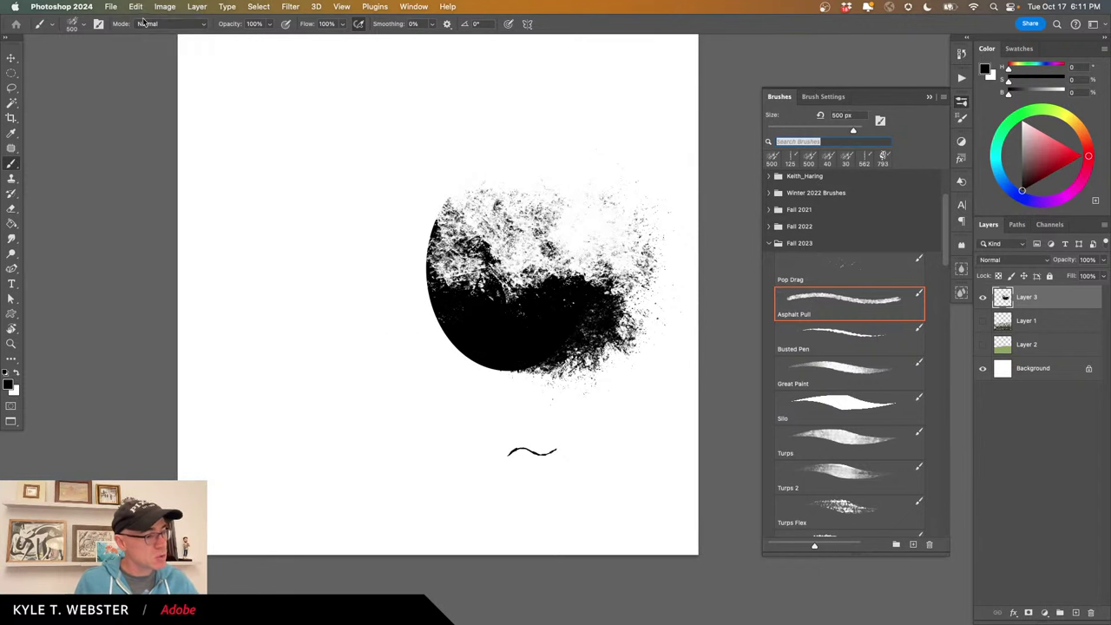
left_click(408, 312)
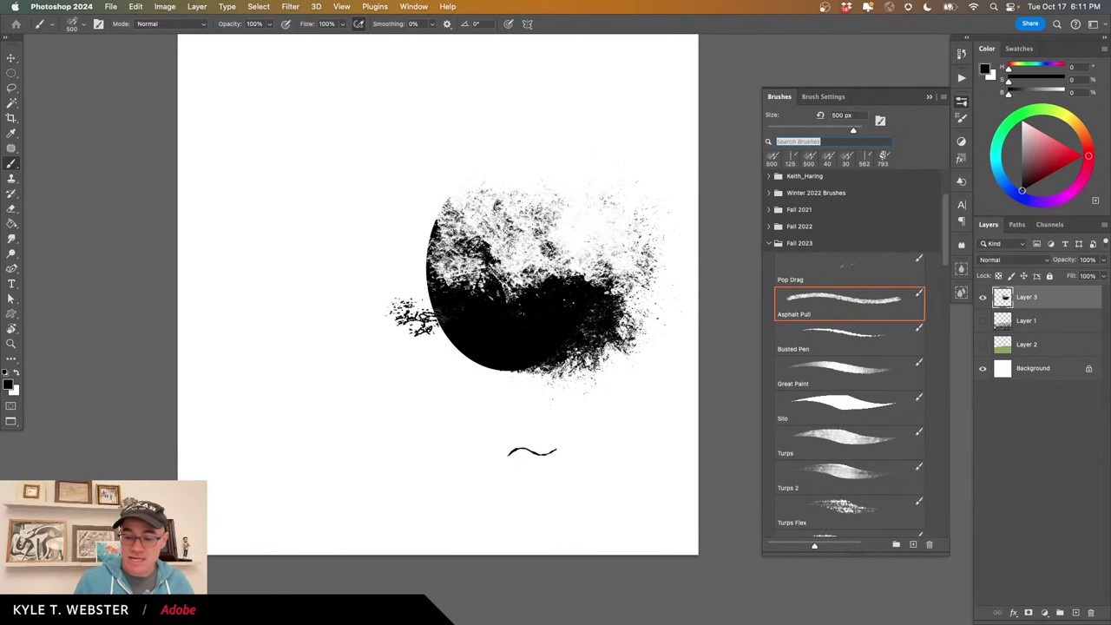
mouse_move(473, 334)
left_mouse_down()
mouse_move(457, 384)
mouse_move(426, 320)
mouse_move(457, 327)
mouse_move(477, 349)
mouse_move(454, 349)
mouse_move(472, 316)
mouse_move(454, 347)
mouse_move(434, 349)
mouse_move(494, 314)
mouse_move(470, 397)
mouse_move(513, 323)
mouse_move(488, 362)
mouse_move(383, 280)
mouse_move(331, 271)
mouse_move(363, 366)
mouse_move(391, 323)
mouse_move(408, 327)
mouse_move(340, 332)
mouse_move(392, 275)
mouse_move(402, 280)
mouse_move(391, 329)
mouse_move(401, 317)
mouse_move(435, 393)
mouse_move(390, 282)
mouse_move(331, 323)
mouse_move(425, 395)
left_mouse_up()
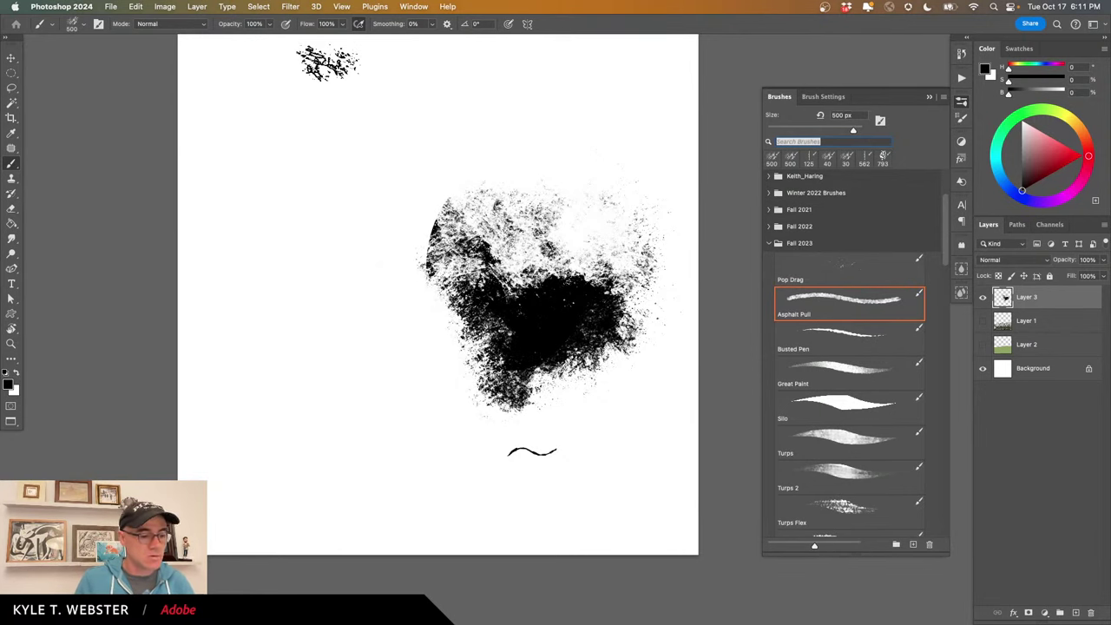
Clear all artwork from Layer 3 and remove the selection.
key("super+a")
key("Delete")
key("super+d")
key("super+b")
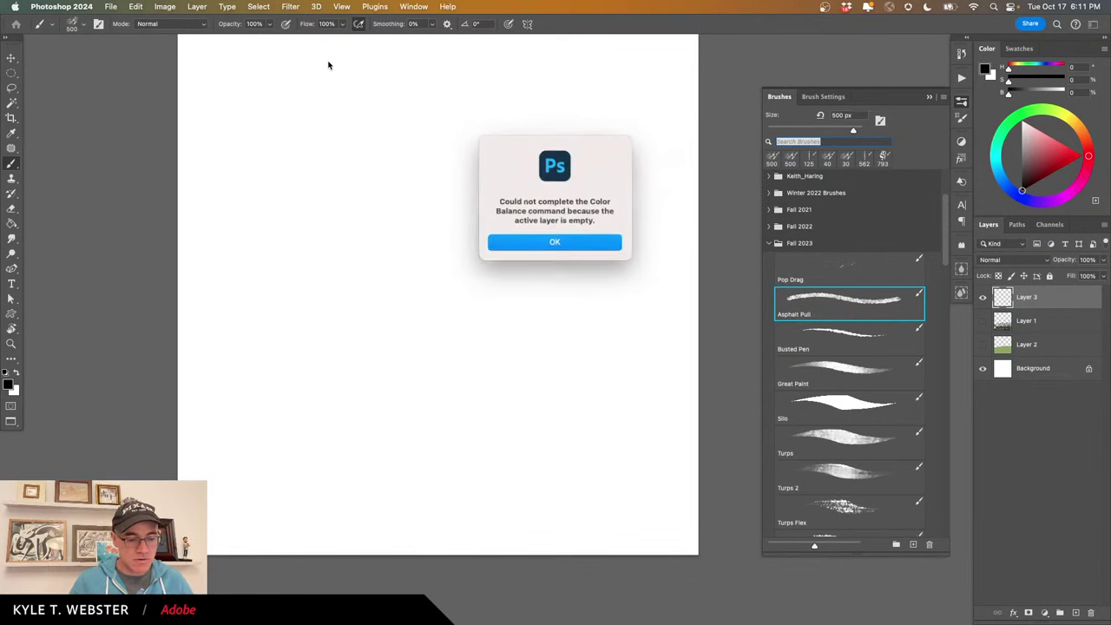
key("Return")
Draw long diagonal, looping and vertical lines of varying thickness across the canvas with Busted Pen at 125 px.
key("period")
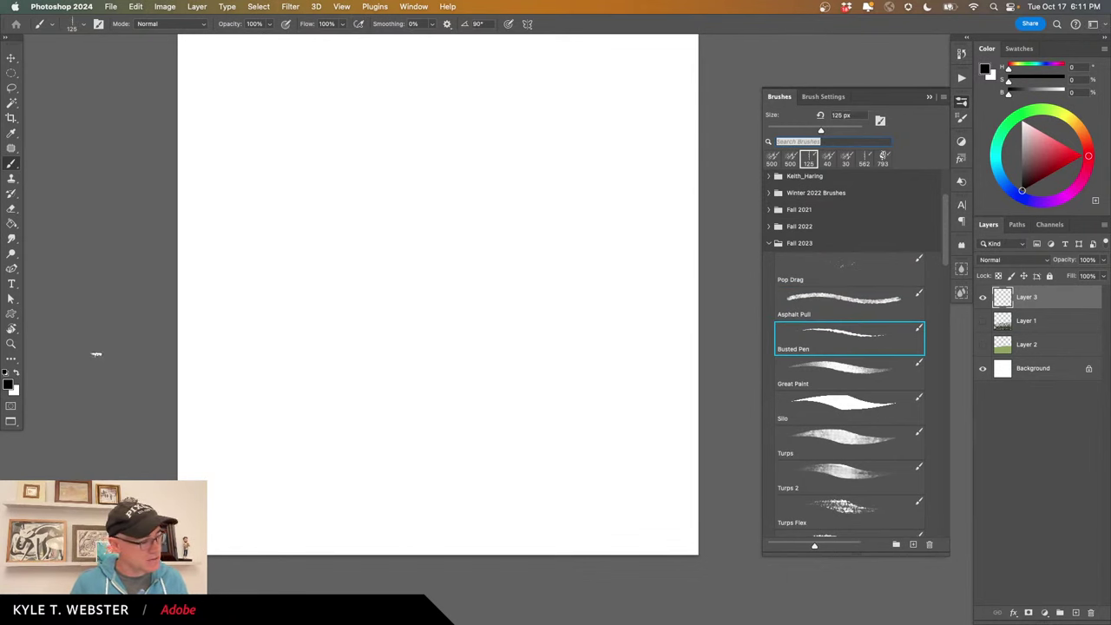
left_click_drag(590, 184, 443, 415)
mouse_move(590, 395)
left_mouse_down()
mouse_move(571, 349)
mouse_move(338, 179)
mouse_move(404, 349)
mouse_move(508, 440)
mouse_move(323, 371)
left_mouse_up()
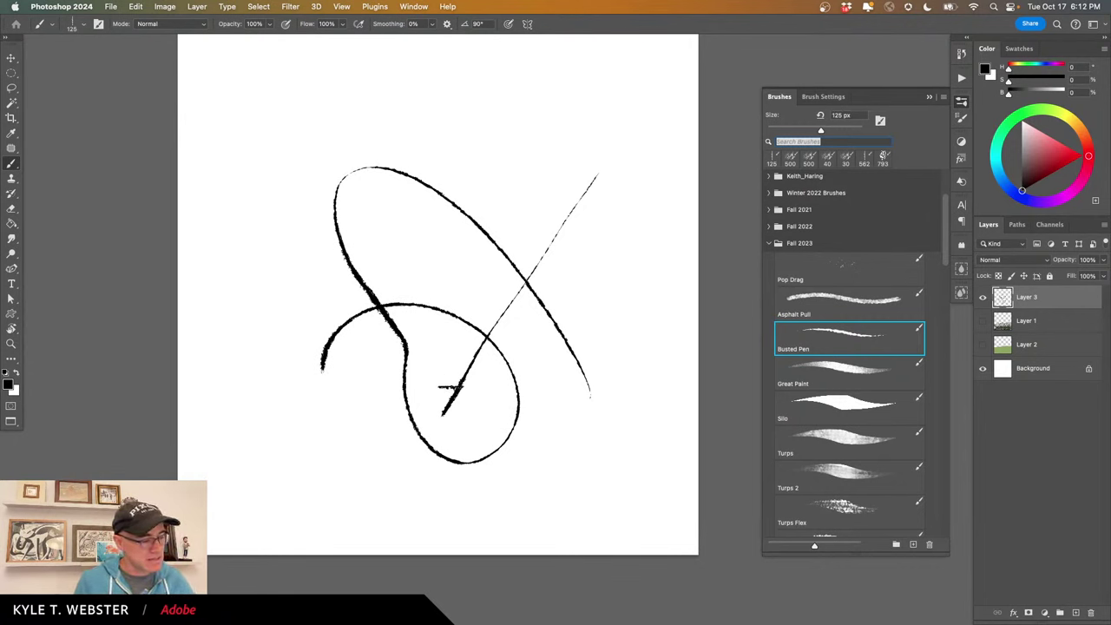
mouse_move(442, 414)
left_mouse_down()
mouse_move(434, 341)
mouse_move(476, 180)
mouse_move(516, 200)
mouse_move(434, 250)
mouse_move(292, 273)
mouse_move(323, 357)
left_mouse_up()
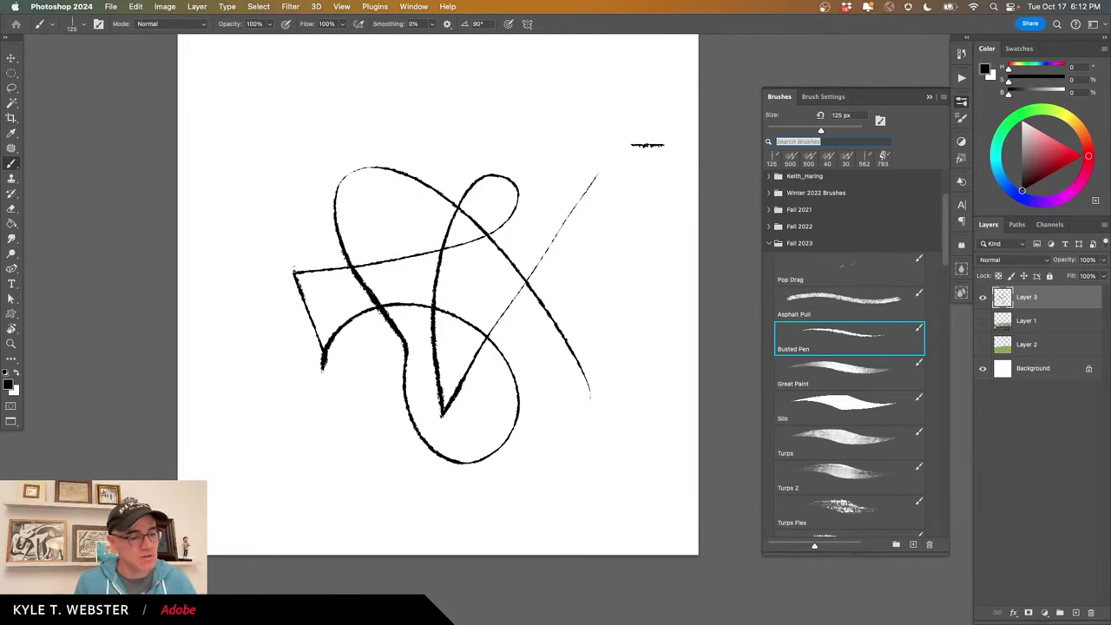
mouse_move(649, 111)
left_mouse_down()
mouse_move(644, 320)
mouse_move(628, 387)
left_mouse_up()
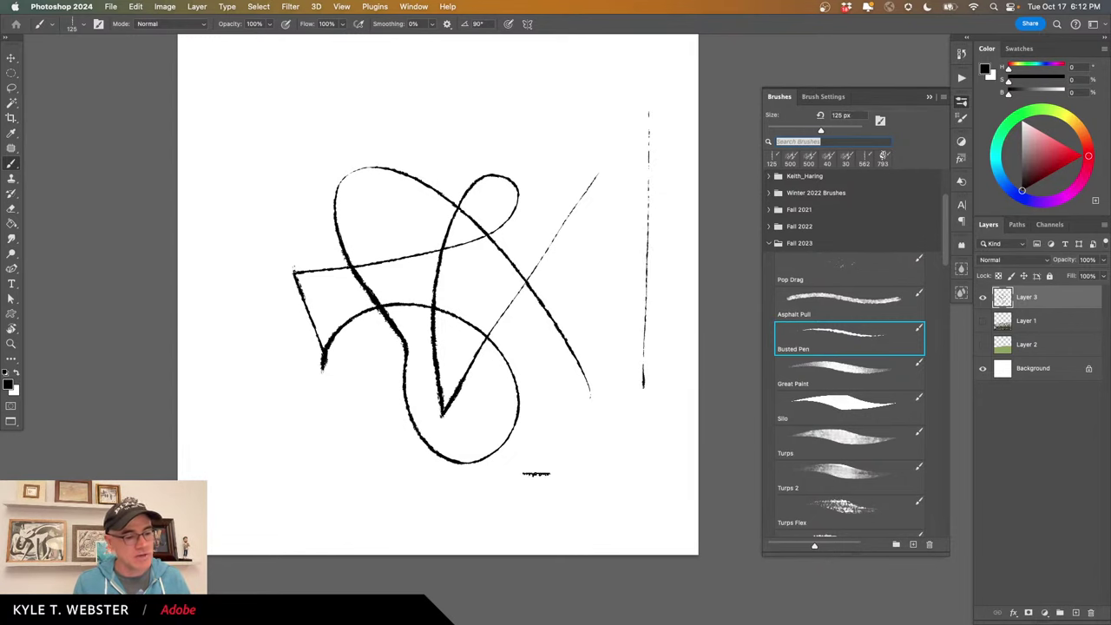
Examine the broken edges of the thin Busted Pen lines on the right side of the canvas up close.
double_click(11, 345)
left_click_drag(562, 244, 438, 455)
key("b")
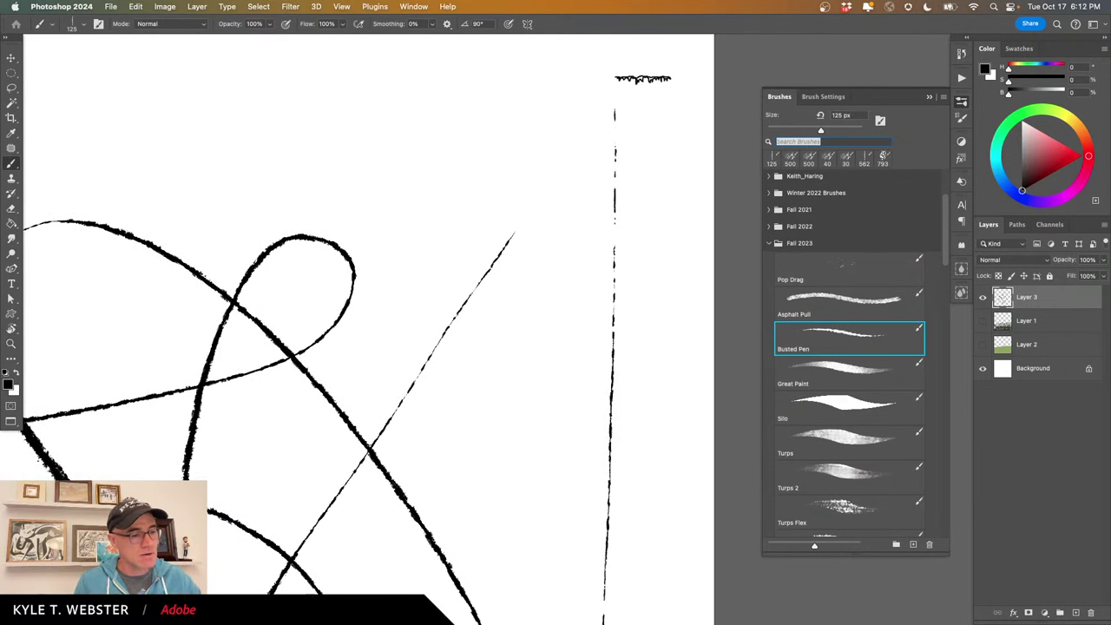
Draw varied straight, arched and short crossing strokes with Busted Pen at 125 px, from thin broken lines to thick ones.
left_click_drag(627, 83, 231, 125)
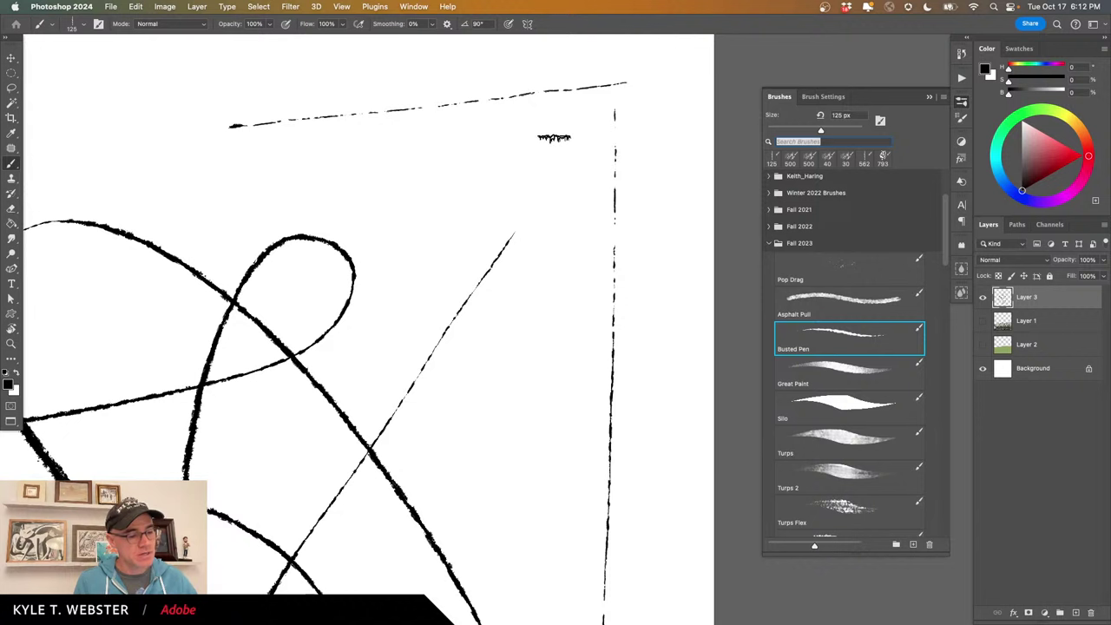
mouse_move(554, 137)
left_mouse_down()
mouse_move(563, 301)
mouse_move(554, 482)
mouse_move(515, 167)
mouse_move(475, 282)
left_mouse_up()
mouse_move(490, 354)
left_mouse_down()
mouse_move(464, 318)
mouse_move(408, 301)
left_mouse_up()
mouse_move(518, 440)
left_mouse_down()
mouse_move(339, 265)
mouse_move(228, 184)
left_mouse_up()
left_click_drag(413, 186, 191, 386)
mouse_move(250, 453)
left_mouse_down()
mouse_move(292, 222)
mouse_move(407, 140)
mouse_move(431, 401)
left_mouse_up()
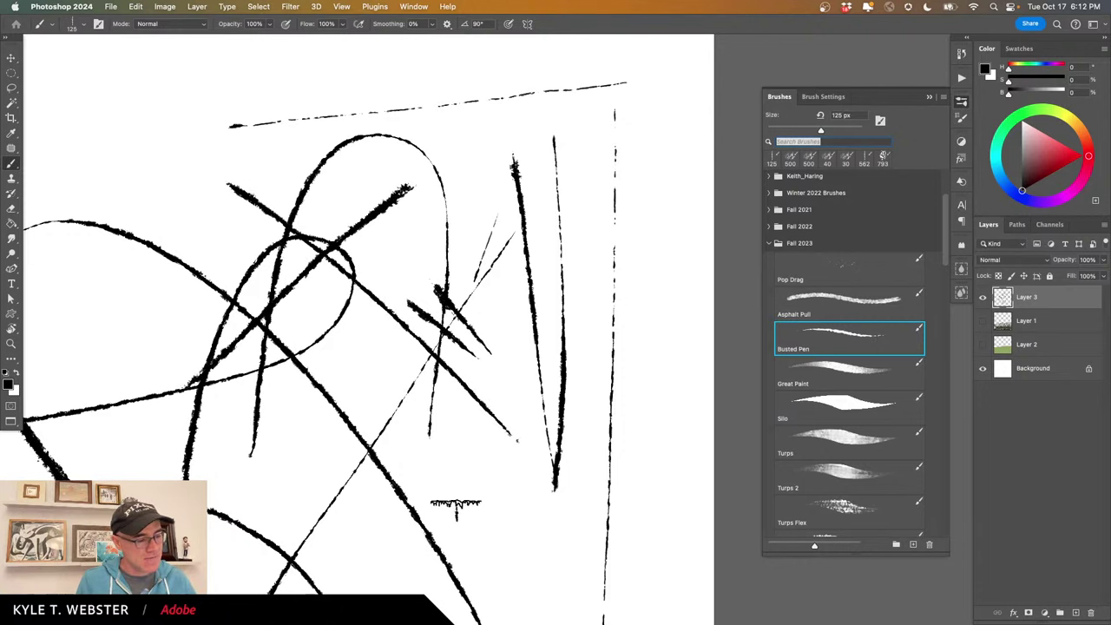
left_click_drag(456, 511, 395, 356)
left_click_drag(421, 406, 368, 391)
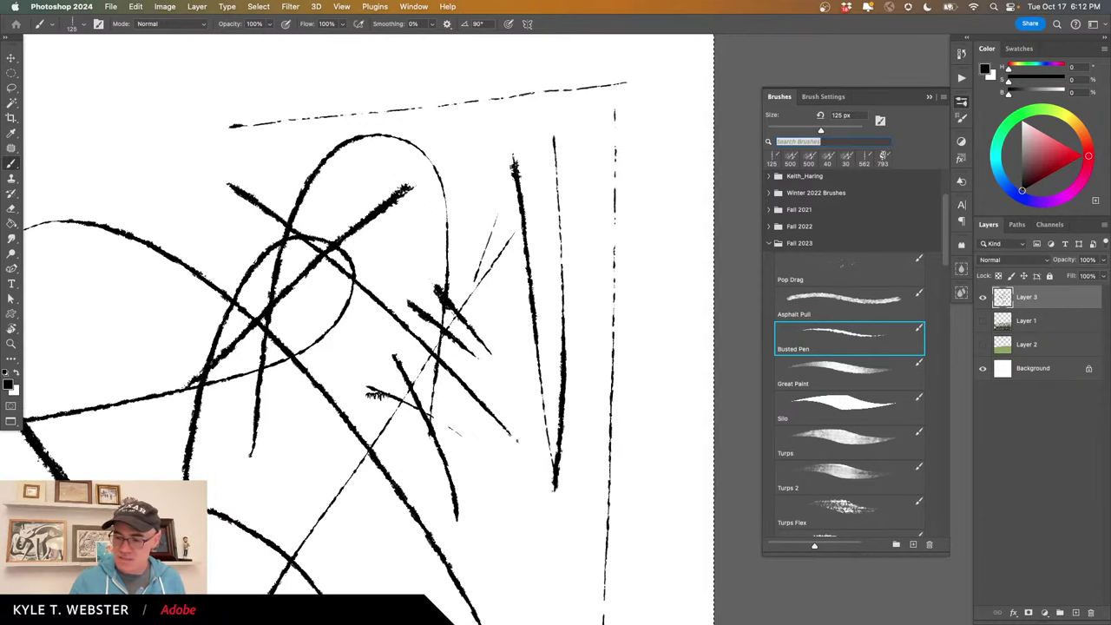
Clear Layer 3 and draw a cat's head outline with two pointed ears and two almond-shaped eyes using Busted Pen.
key("Delete")
key("Delete")
left_click(524, 241)
mouse_move(428, 385)
left_mouse_down()
mouse_move(415, 405)
mouse_move(333, 447)
left_mouse_up()
left_click_drag(336, 447, 502, 361)
mouse_move(505, 269)
left_mouse_down()
mouse_move(454, 202)
mouse_move(441, 262)
mouse_move(428, 268)
mouse_move(368, 217)
mouse_move(386, 357)
mouse_move(417, 388)
mouse_move(473, 384)
mouse_move(517, 345)
mouse_move(519, 304)
mouse_move(503, 263)
mouse_move(479, 305)
mouse_move(481, 330)
mouse_move(498, 283)
left_mouse_up()
mouse_move(408, 309)
left_mouse_down()
mouse_move(390, 316)
mouse_move(418, 335)
left_mouse_up()
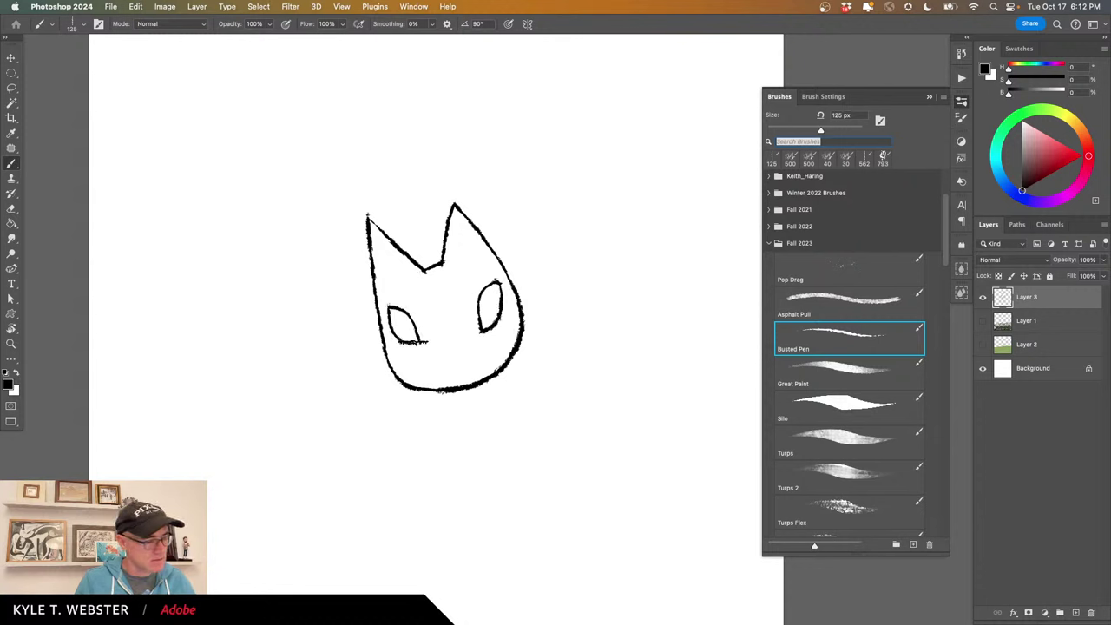
Draw narrow vertical pupils in both cat eyes and hatch fine fur lines inside both ears.
left_click_drag(487, 290, 496, 322)
left_click_drag(492, 288, 498, 317)
left_click_drag(408, 315, 405, 340)
mouse_move(451, 261)
left_mouse_down()
mouse_move(455, 217)
mouse_move(458, 259)
mouse_move(455, 209)
mouse_move(462, 258)
mouse_move(457, 210)
mouse_move(469, 249)
mouse_move(458, 223)
mouse_move(471, 245)
mouse_move(487, 248)
mouse_move(456, 209)
left_mouse_up()
mouse_move(371, 224)
left_mouse_down()
mouse_move(408, 273)
mouse_move(382, 279)
left_mouse_up()
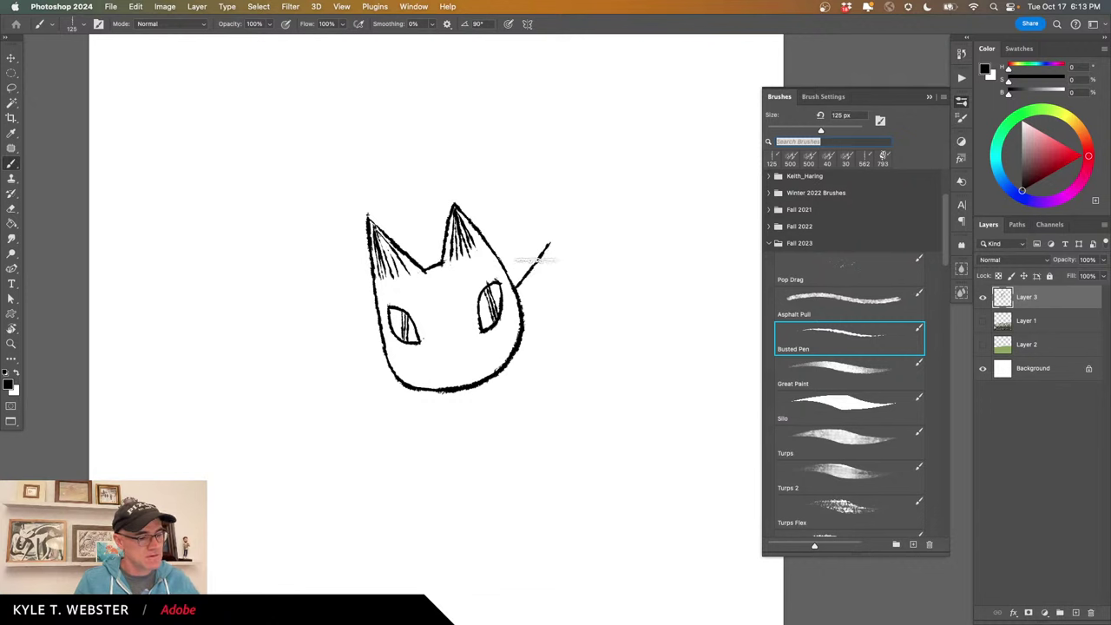
Draw a cluster of thin whiskers extending outward from each side of the cat's face.
mouse_move(513, 286)
left_mouse_down()
mouse_move(554, 245)
mouse_move(560, 260)
left_mouse_up()
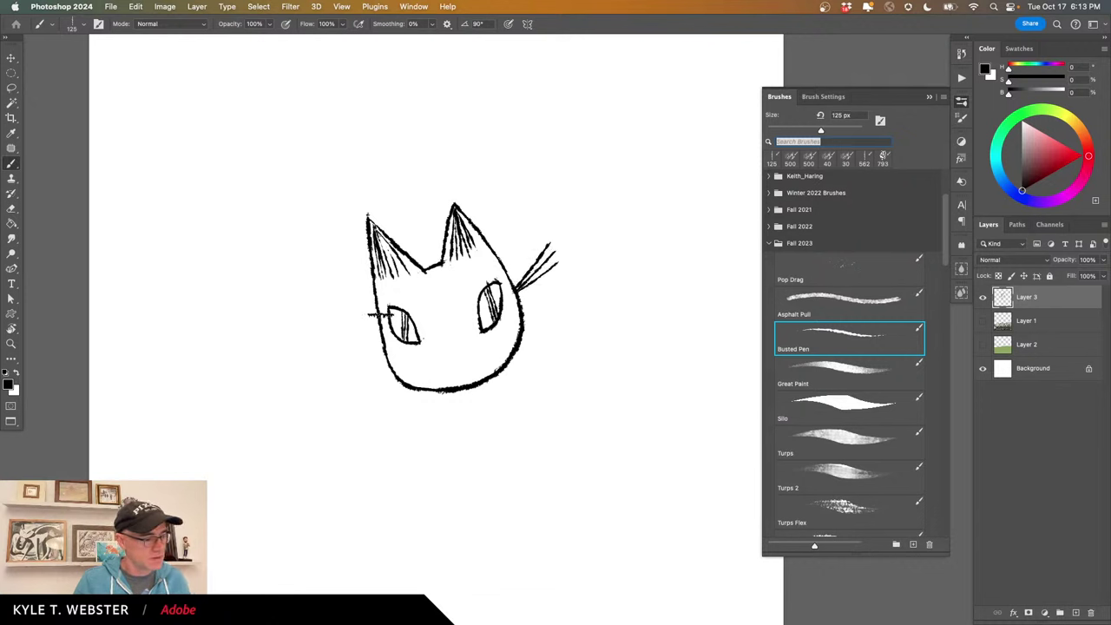
left_click_drag(376, 314, 315, 299)
left_click_drag(377, 318, 311, 321)
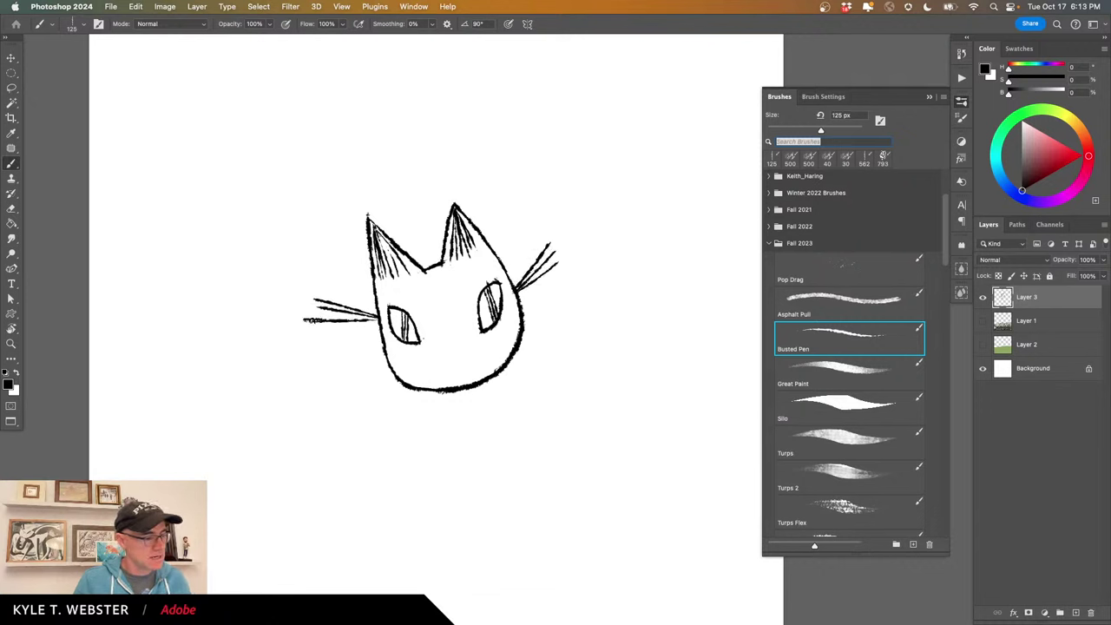
Thicken the outlines of both cat eyes with Busted Pen, undoing the last stray stroke.
mouse_move(495, 282)
left_mouse_down()
mouse_move(475, 297)
mouse_move(479, 332)
mouse_move(389, 306)
left_mouse_up()
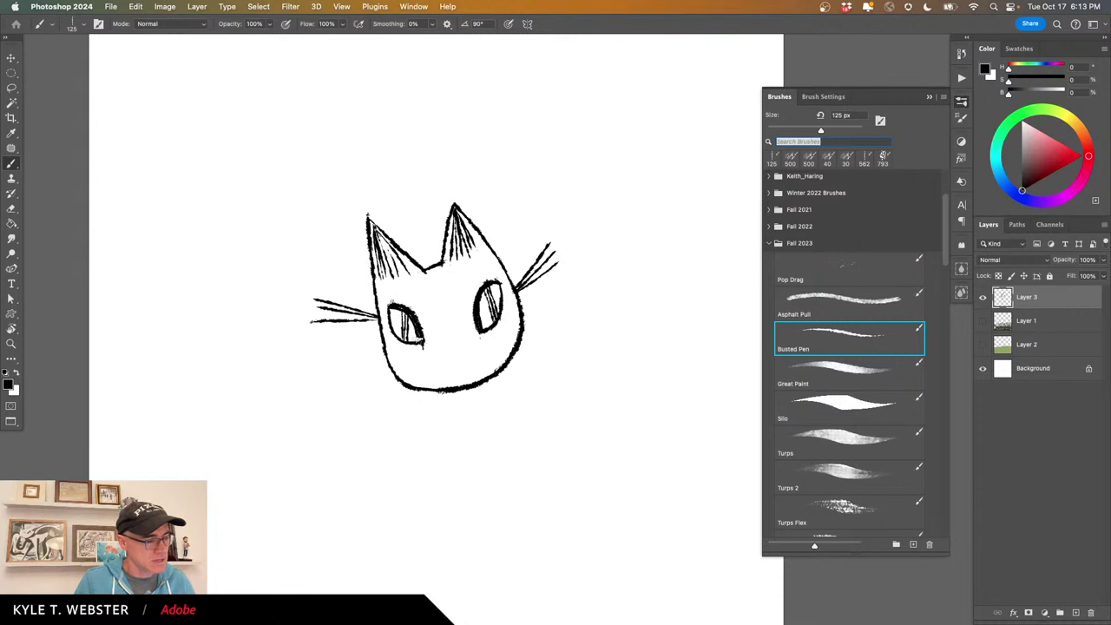
mouse_move(392, 303)
left_mouse_down()
mouse_move(380, 318)
mouse_move(408, 346)
mouse_move(421, 343)
left_mouse_up()
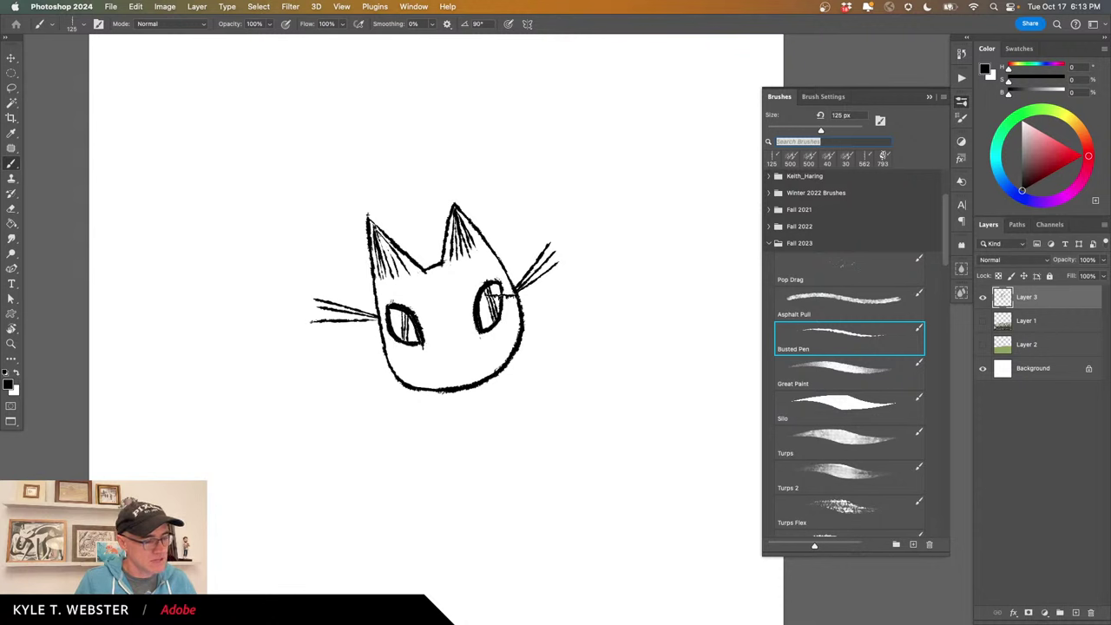
left_click_drag(417, 308, 443, 307)
key("super+z")
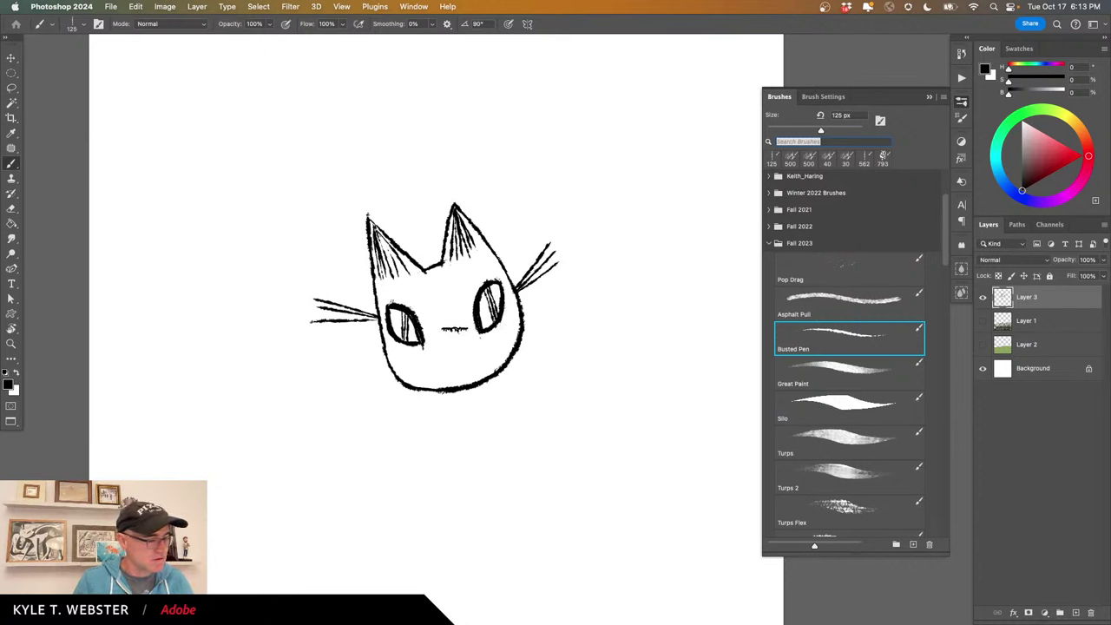
Draw the cat's nose and curved smiling mouth, and darken the tips of both ears.
mouse_move(436, 347)
left_mouse_down()
mouse_move(460, 345)
mouse_move(455, 357)
mouse_move(461, 344)
mouse_move(483, 350)
mouse_move(451, 366)
mouse_move(483, 350)
left_mouse_up()
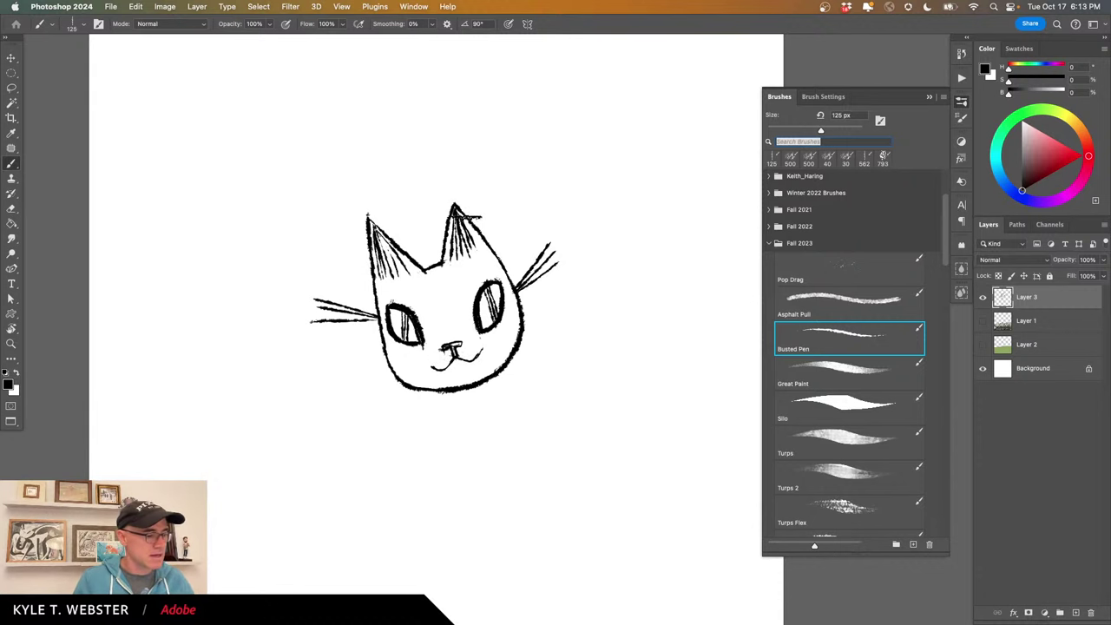
mouse_move(460, 213)
left_mouse_down()
mouse_move(441, 199)
mouse_move(451, 198)
left_mouse_up()
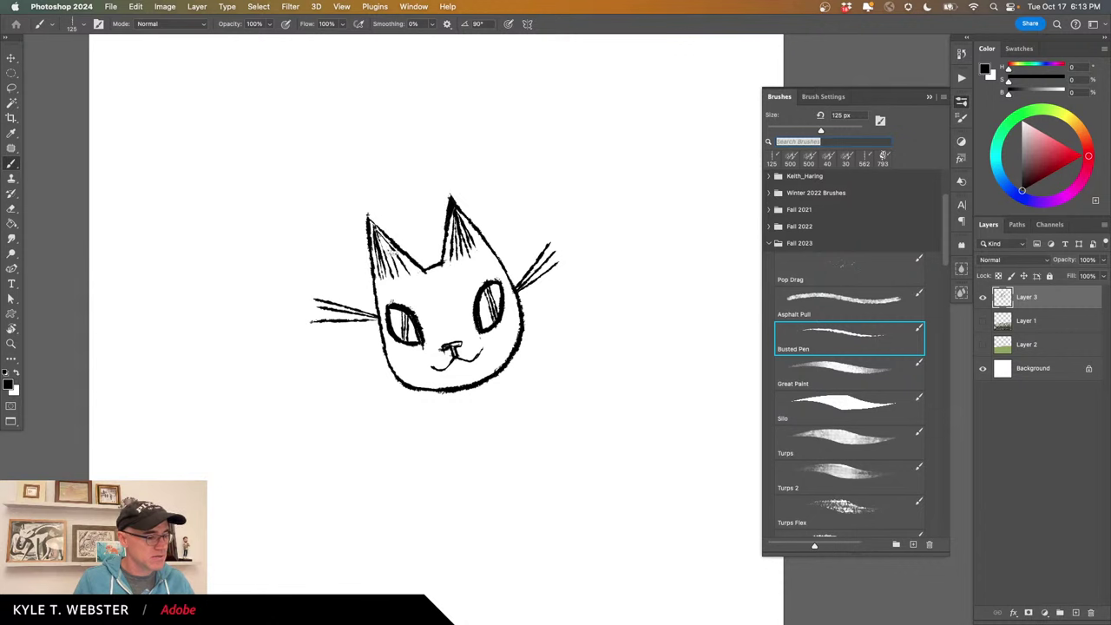
mouse_move(388, 250)
left_mouse_down()
mouse_move(368, 219)
mouse_move(378, 246)
left_mouse_up()
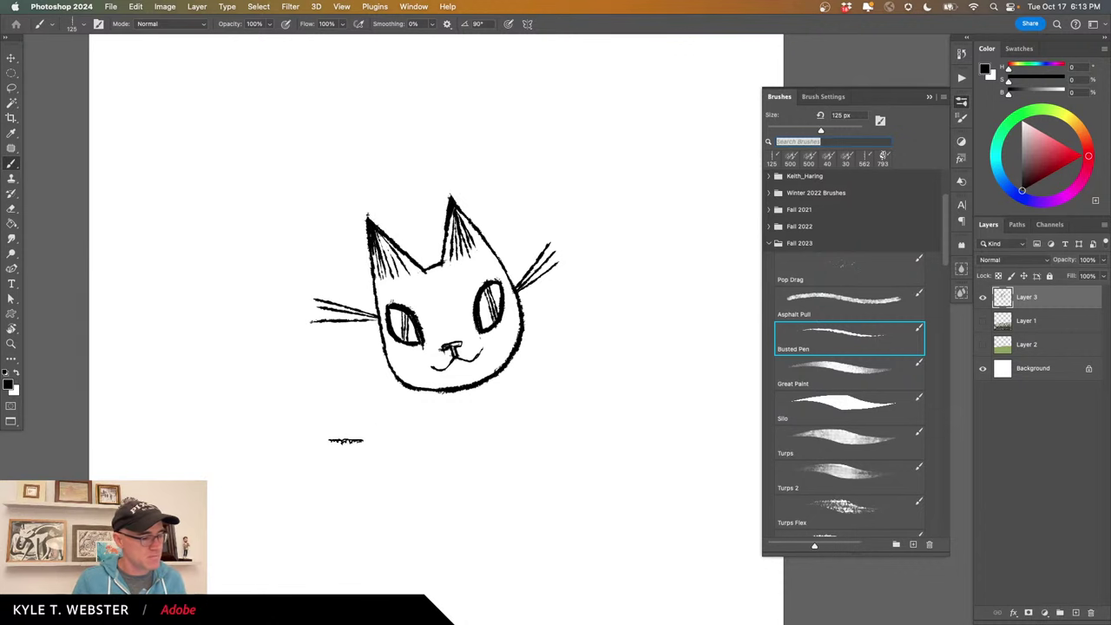
Add short brow strokes above the cat's eyes and draw two interlocking S-shaped curves on the canvas beside the head.
left_click_drag(393, 376, 404, 333)
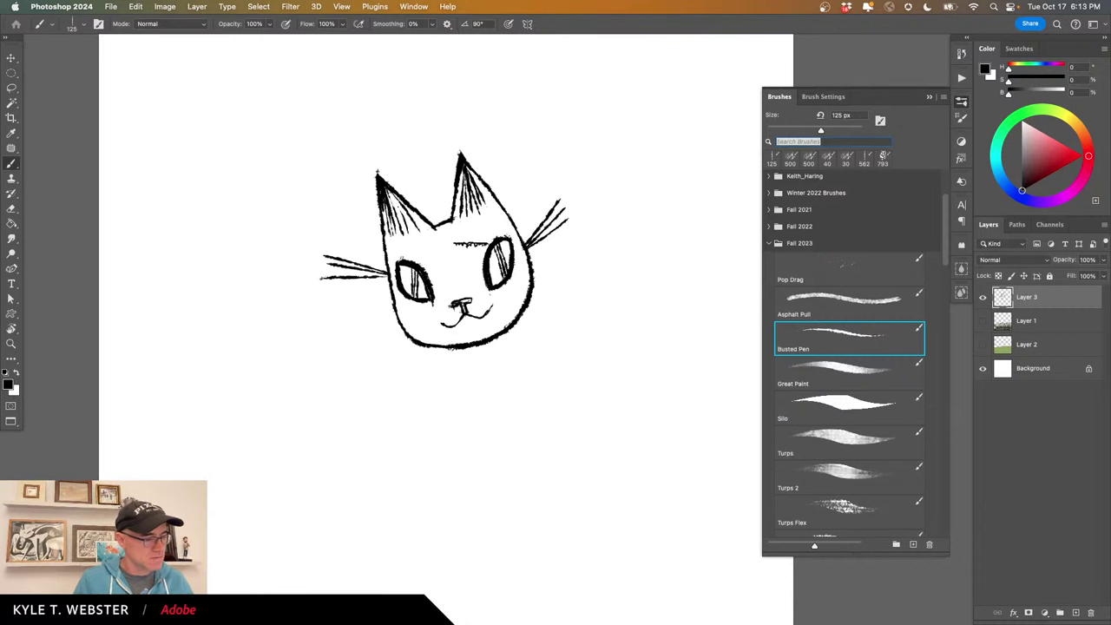
mouse_move(481, 233)
left_mouse_down()
mouse_move(479, 257)
mouse_move(433, 267)
mouse_move(490, 248)
left_mouse_up()
key("super+z")
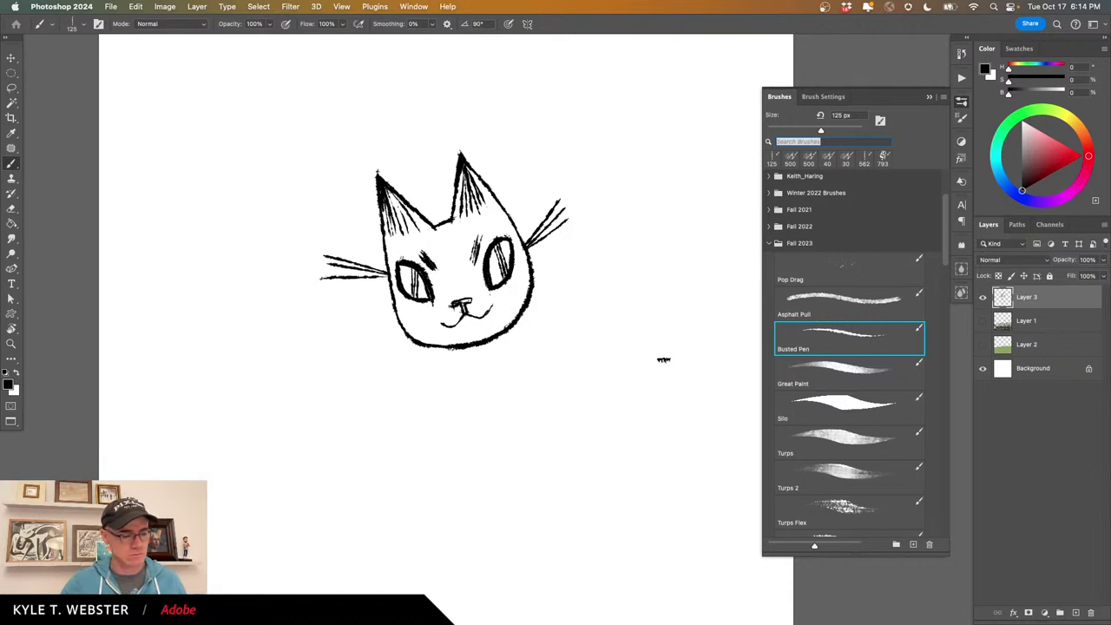
mouse_move(664, 359)
left_mouse_down()
mouse_move(634, 357)
mouse_move(653, 388)
mouse_move(649, 408)
mouse_move(635, 402)
left_mouse_up()
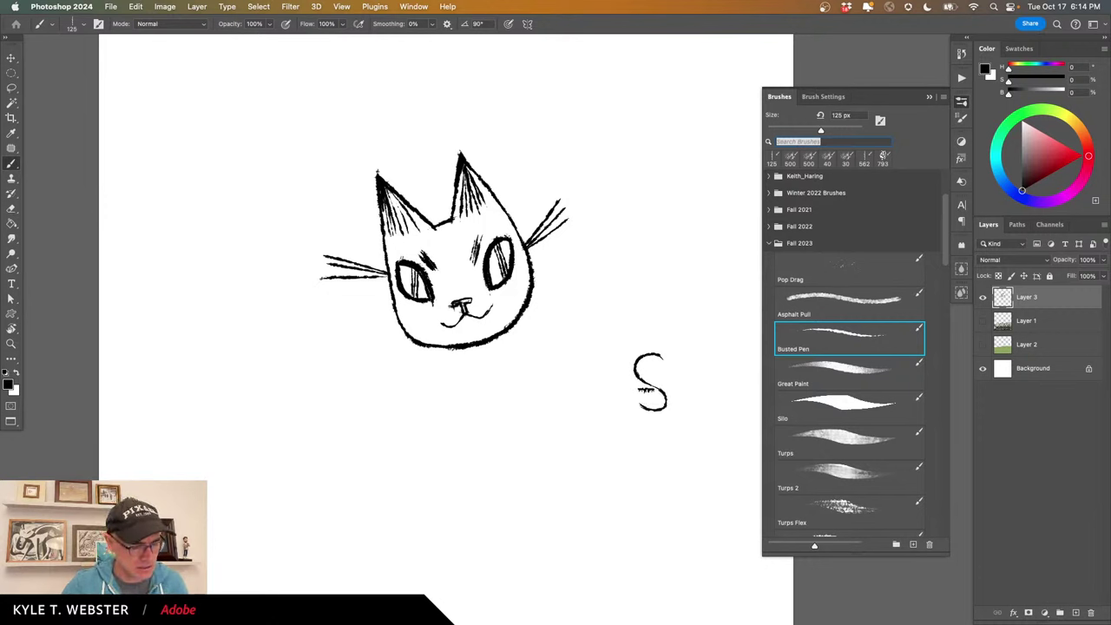
mouse_move(647, 384)
left_mouse_down()
mouse_move(662, 448)
mouse_move(636, 444)
left_mouse_up()
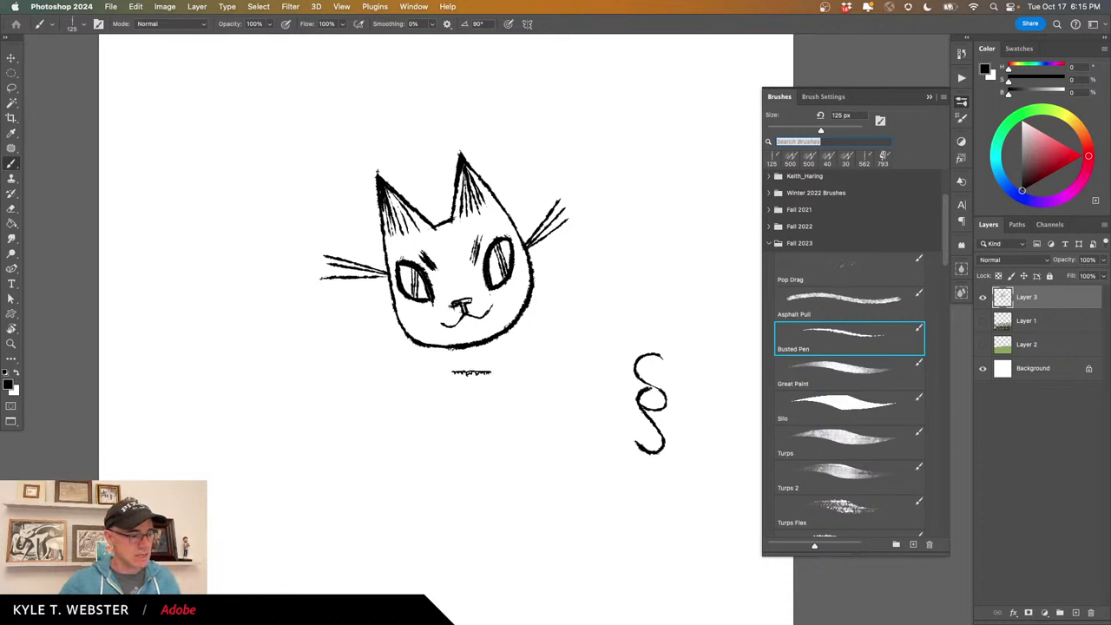
Hide Layer 3 and add a new empty layer above it.
left_click(983, 297)
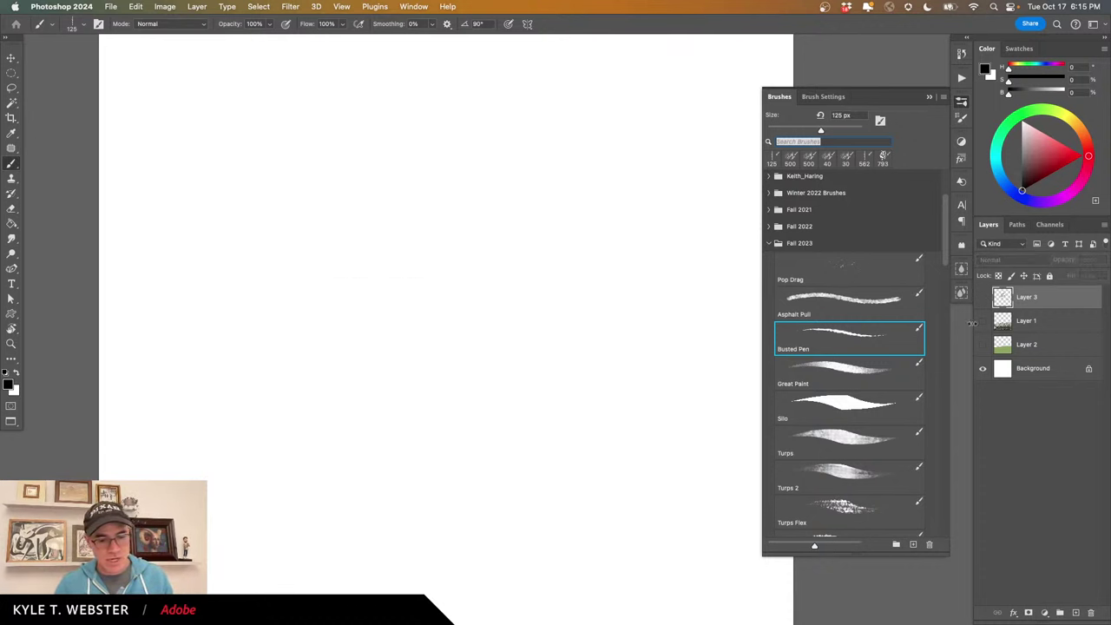
left_click(1074, 613)
Select the Great Paint brush and set the foreground color to orange with H 37, S 75, B 92.
left_click(831, 371)
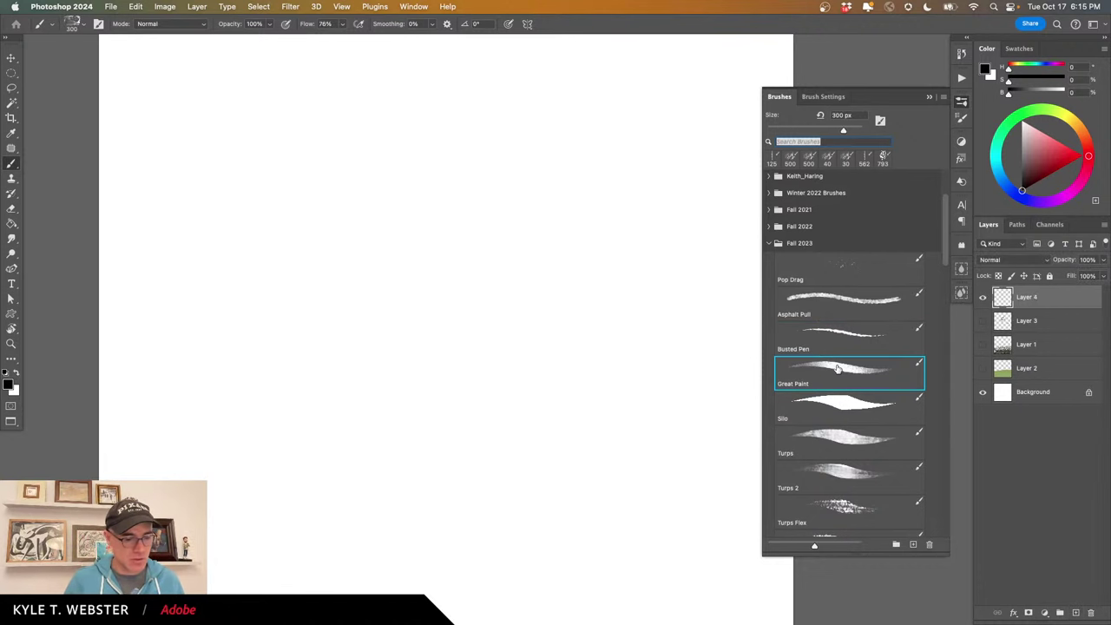
left_click(1079, 127)
left_click(1063, 151)
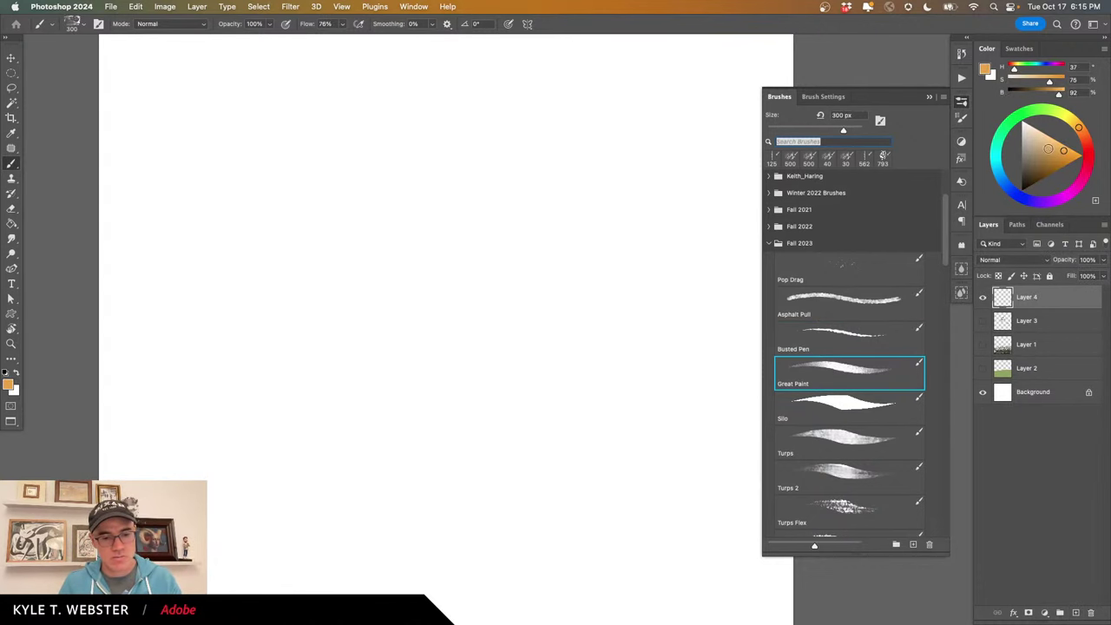
Paint a large patch of overlapping orange strokes with Great Paint at 300 px, and clear it from Layer 4.
key("super+minus")
mouse_move(531, 280)
left_mouse_down()
mouse_move(595, 436)
mouse_move(454, 273)
mouse_move(472, 241)
mouse_move(576, 280)
mouse_move(503, 269)
mouse_move(548, 365)
mouse_move(442, 353)
mouse_move(467, 327)
mouse_move(456, 417)
mouse_move(533, 360)
mouse_move(598, 345)
mouse_move(514, 193)
mouse_move(432, 298)
mouse_move(434, 228)
mouse_move(463, 173)
mouse_move(363, 392)
mouse_move(339, 241)
mouse_move(445, 267)
mouse_move(365, 174)
left_mouse_up()
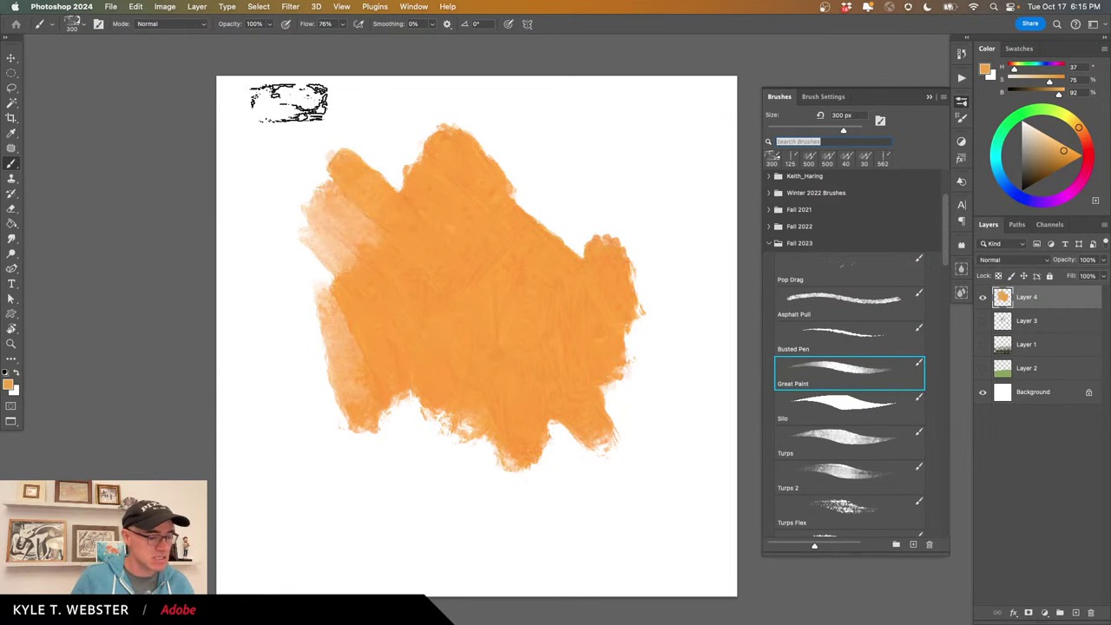
mouse_move(602, 463)
left_mouse_down()
mouse_move(637, 253)
mouse_move(682, 465)
mouse_move(665, 119)
mouse_move(650, 350)
mouse_move(614, 255)
mouse_move(630, 336)
mouse_move(620, 272)
mouse_move(521, 89)
left_mouse_up()
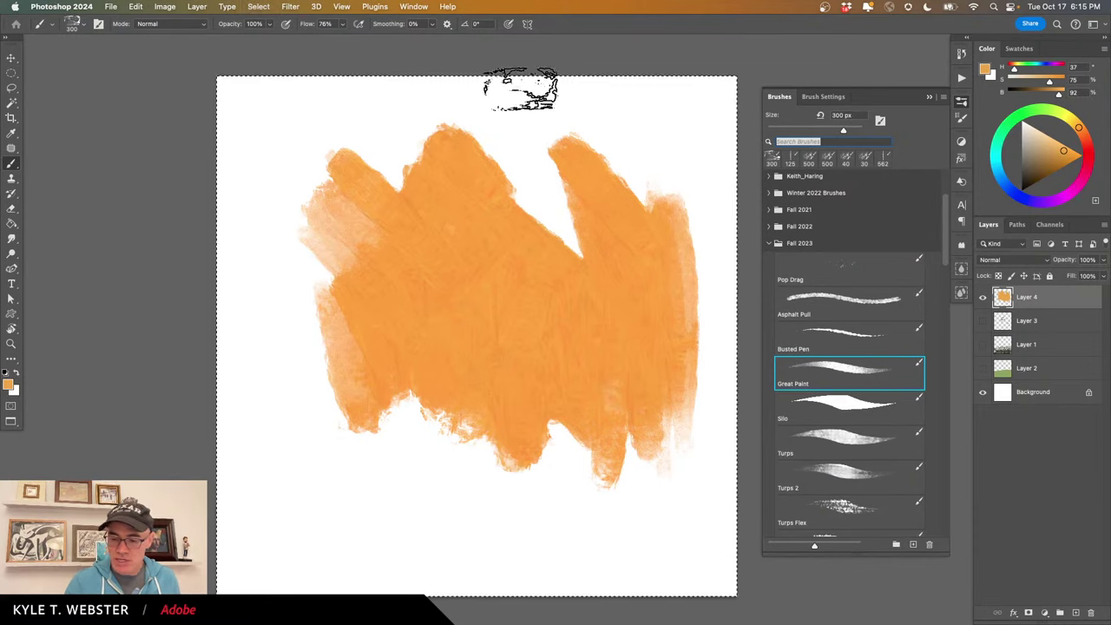
key("Delete")
key("super+b")
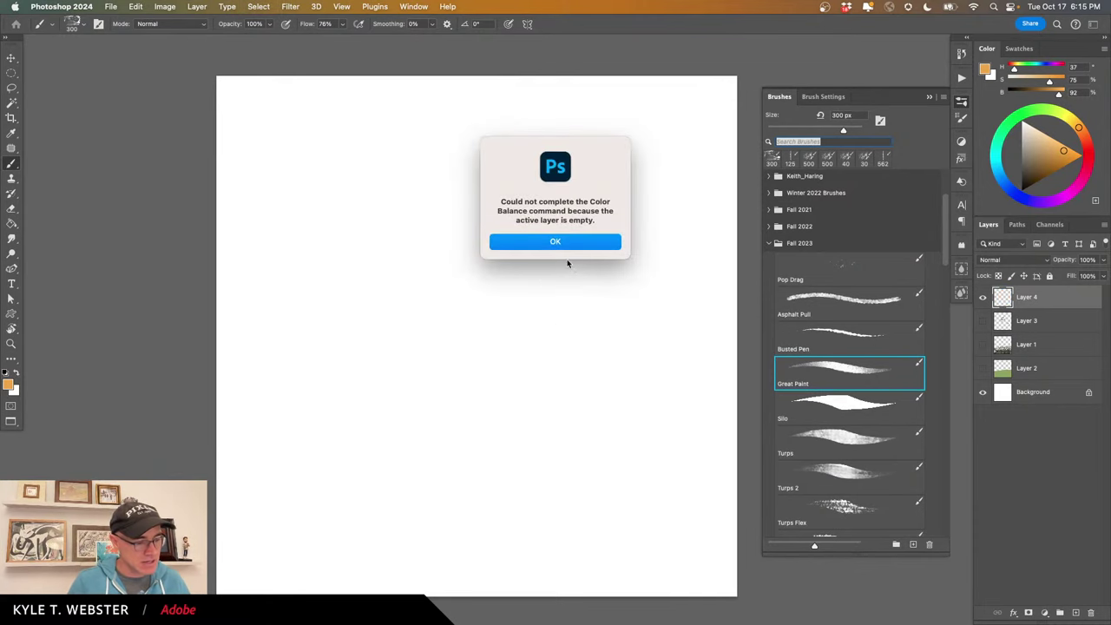
key("Return")
Paint diagonal Great Paint strokes ranging from opaque to faint orange, and clear them from Layer 4.
left_click_drag(608, 458, 412, 187)
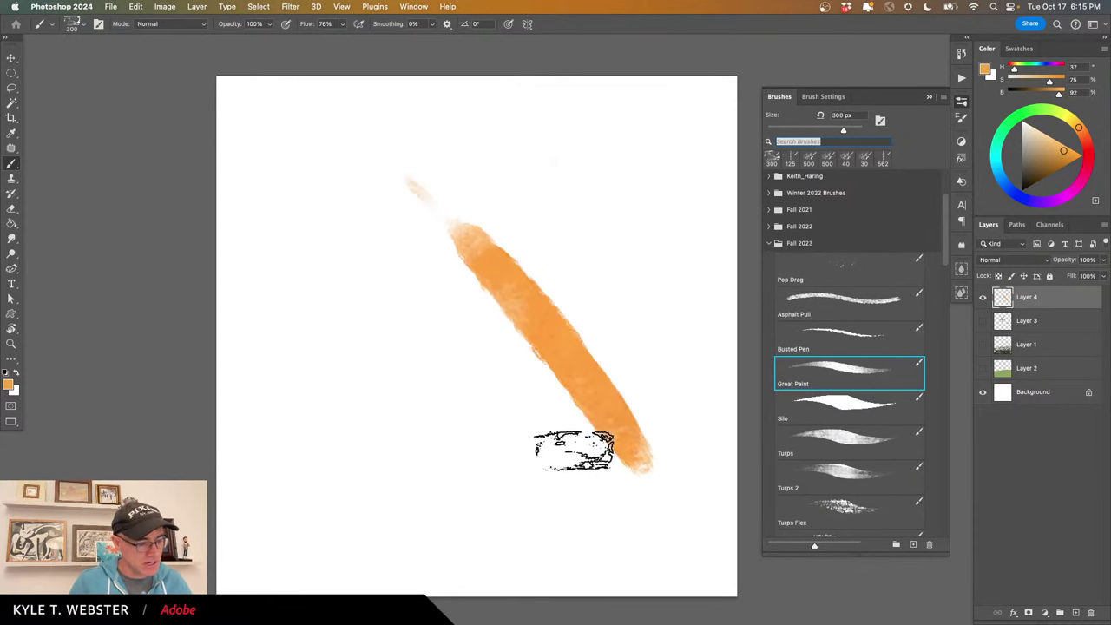
mouse_move(573, 450)
left_mouse_down()
mouse_move(390, 218)
mouse_move(552, 424)
mouse_move(403, 218)
mouse_move(582, 453)
mouse_move(415, 220)
mouse_move(554, 396)
mouse_move(415, 215)
mouse_move(555, 435)
mouse_move(420, 268)
mouse_move(532, 447)
mouse_move(402, 273)
mouse_move(481, 393)
mouse_move(471, 406)
mouse_move(427, 355)
mouse_move(384, 389)
mouse_move(320, 350)
mouse_move(412, 453)
mouse_move(335, 355)
mouse_move(347, 330)
left_mouse_up()
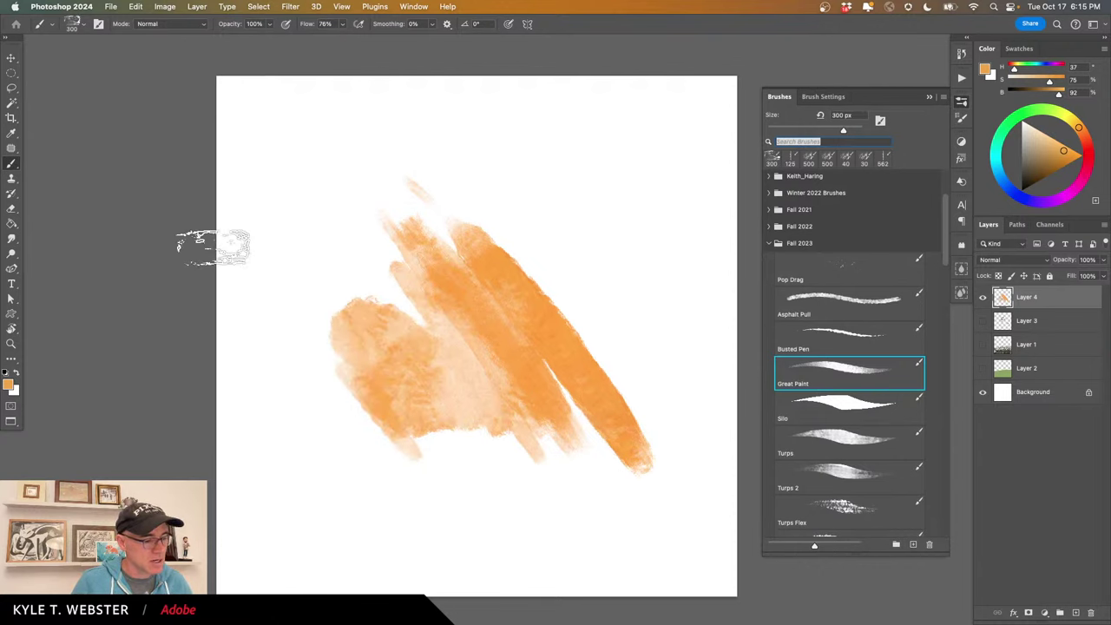
key("super+a")
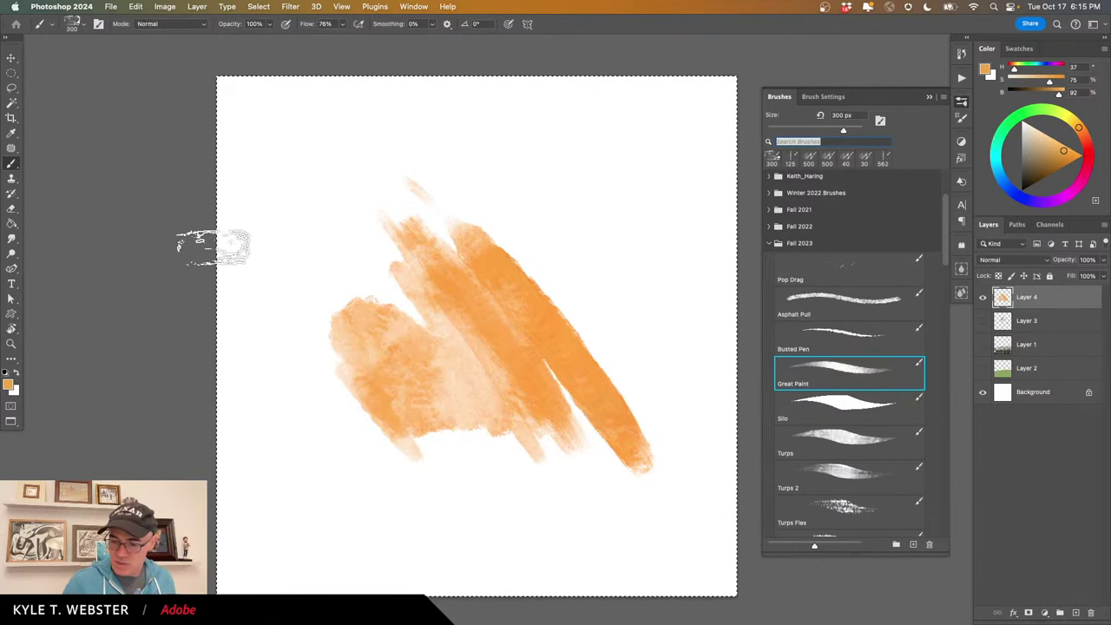
key("Delete")
key("super+d")
key("super+b")
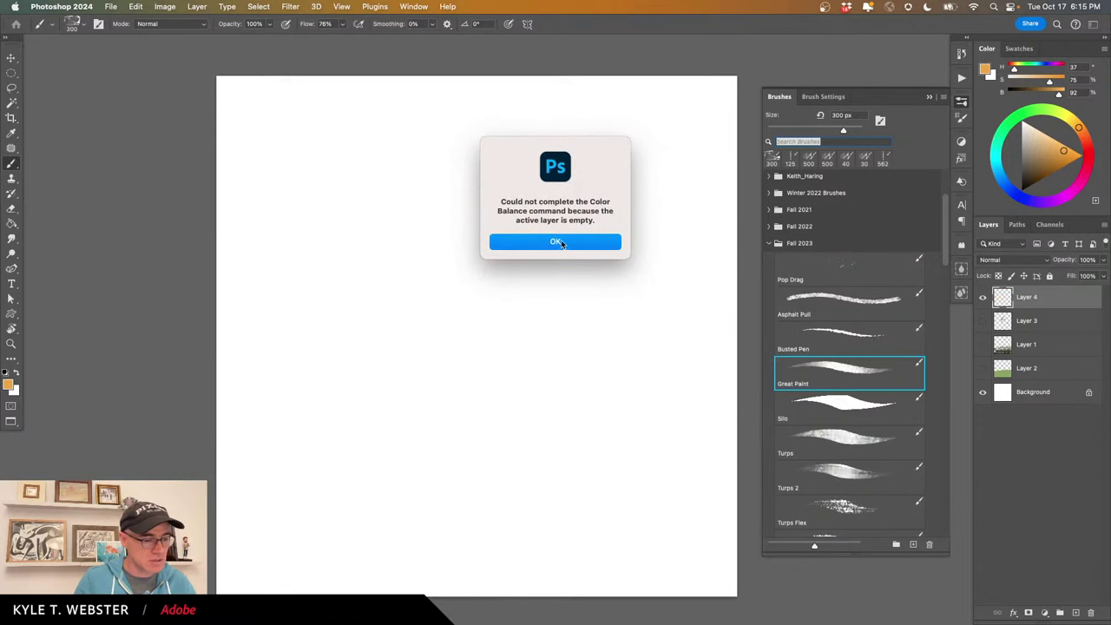
left_click(561, 243)
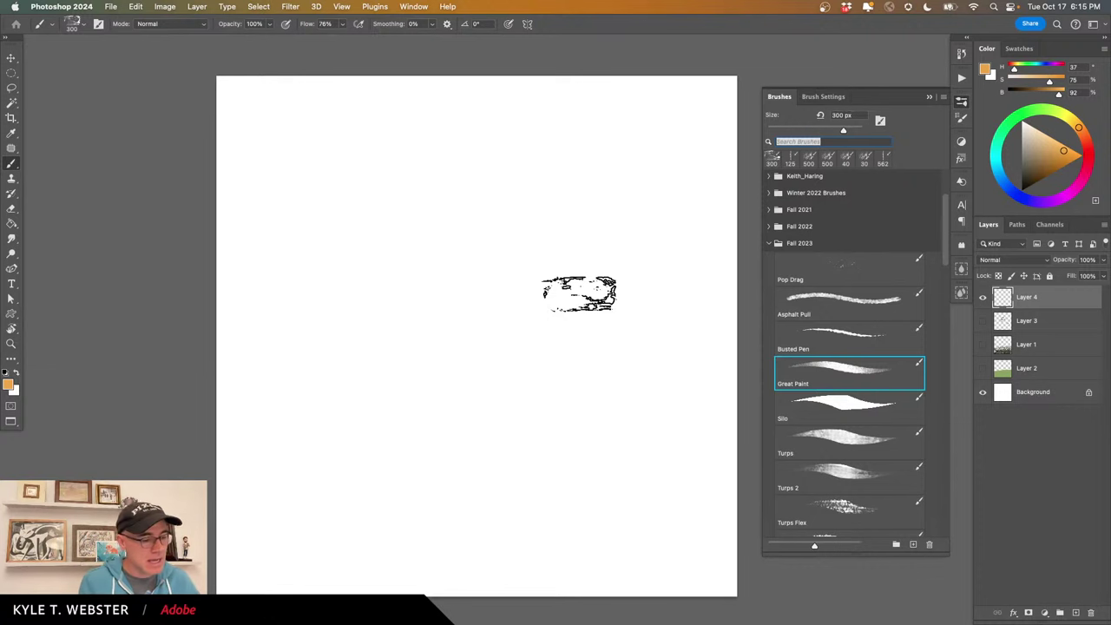
Paint a solid angular orange block with Great Paint in the canvas's right half, and clear it from Layer 4.
mouse_move(566, 248)
left_mouse_down()
mouse_move(483, 439)
mouse_move(533, 303)
mouse_move(532, 432)
mouse_move(588, 365)
mouse_move(577, 410)
mouse_move(567, 273)
mouse_move(521, 230)
left_mouse_up()
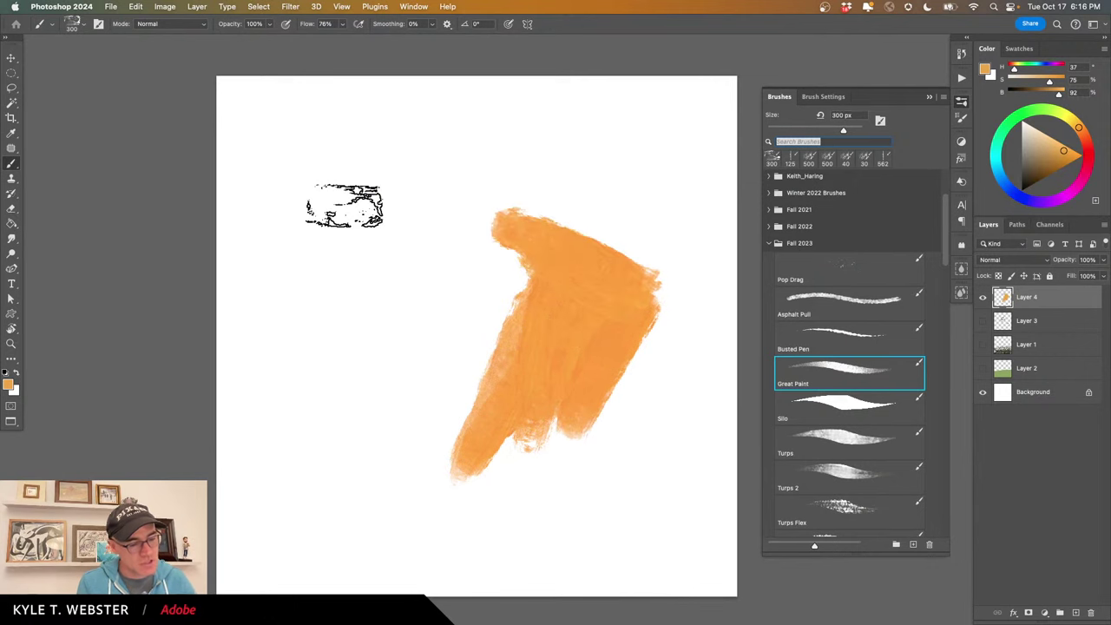
key("ctrl+a")
key("Delete")
key("ctrl+d")
key("ctrl+b")
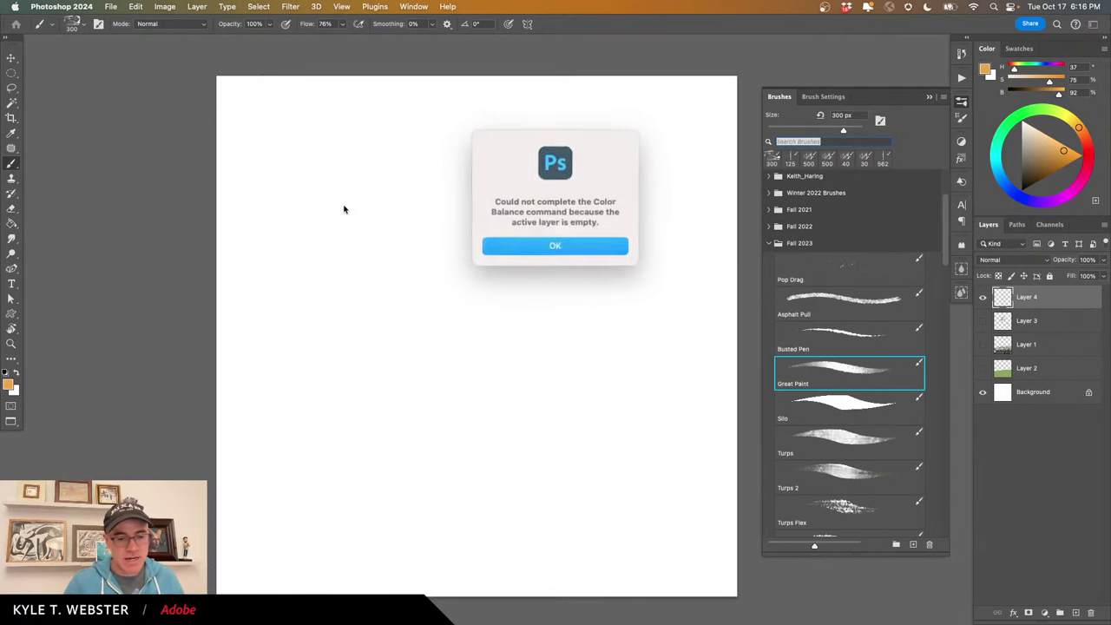
left_click(590, 244)
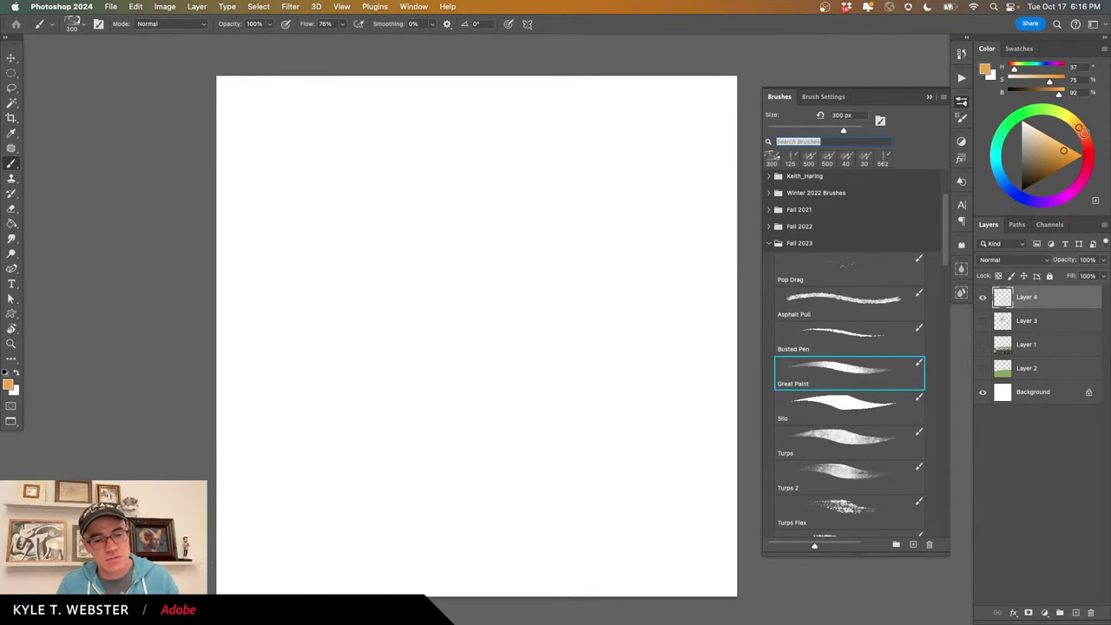
Set the color to deeper orange, H 29, S 75, B 92, and paint a wide pumpkin shape with Great Paint, reworking its interior texture.
mouse_move(592, 300)
left_mouse_down()
mouse_move(444, 264)
mouse_move(385, 280)
mouse_move(347, 324)
mouse_move(343, 376)
mouse_move(367, 429)
mouse_move(417, 452)
mouse_move(502, 456)
mouse_move(583, 423)
mouse_move(564, 291)
mouse_move(534, 285)
mouse_move(547, 420)
mouse_move(556, 294)
mouse_move(515, 383)
mouse_move(469, 343)
mouse_move(487, 294)
mouse_move(438, 311)
mouse_move(391, 306)
mouse_move(437, 289)
mouse_move(369, 359)
mouse_move(475, 272)
mouse_move(379, 303)
mouse_move(356, 350)
mouse_move(365, 316)
mouse_move(358, 349)
mouse_move(386, 398)
mouse_move(399, 375)
mouse_move(471, 435)
left_mouse_up()
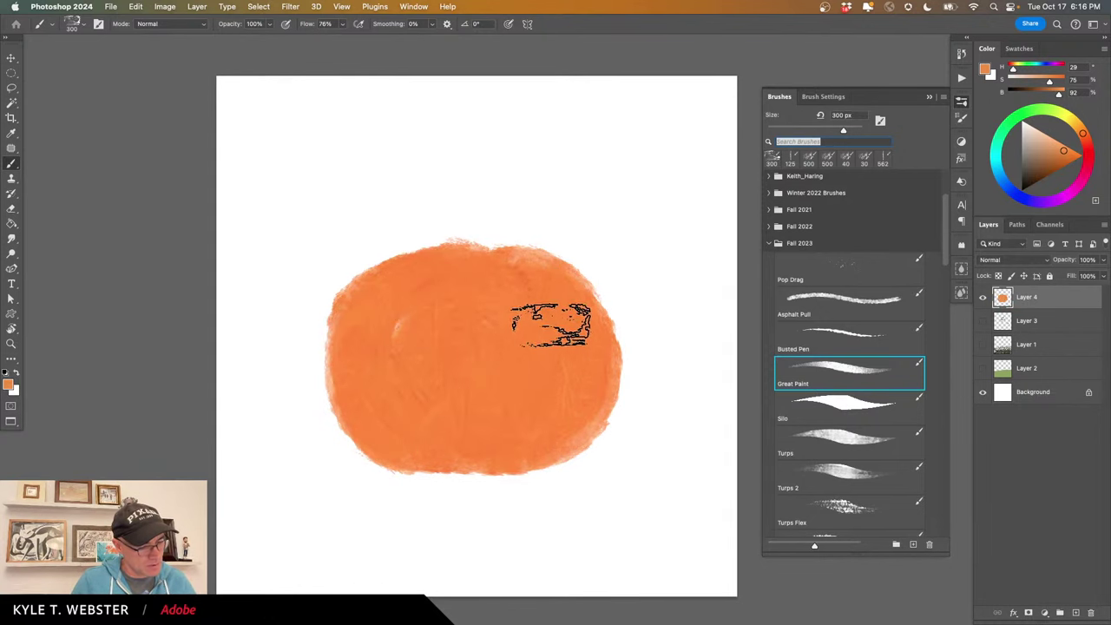
left_click_drag(404, 298, 358, 400)
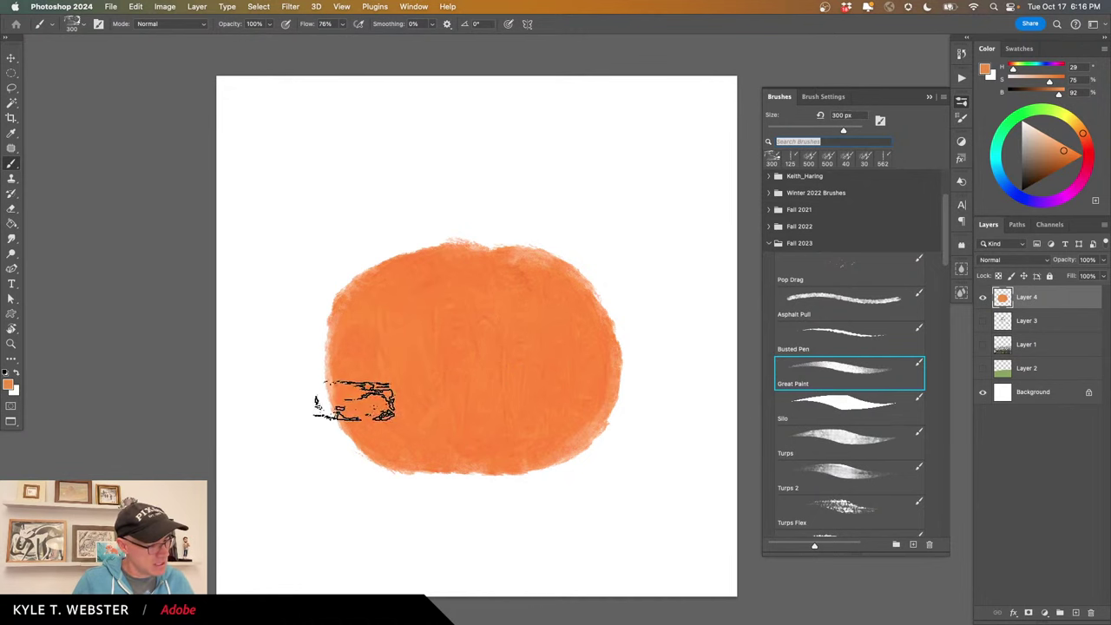
double_click(11, 345)
left_click_drag(262, 427, 380, 356)
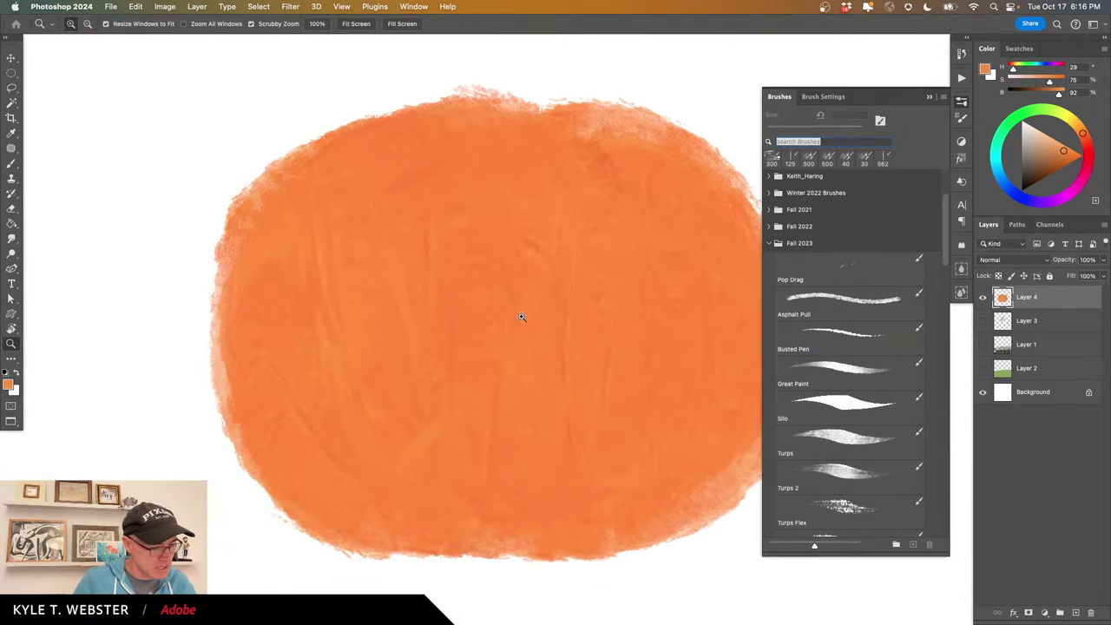
key("b")
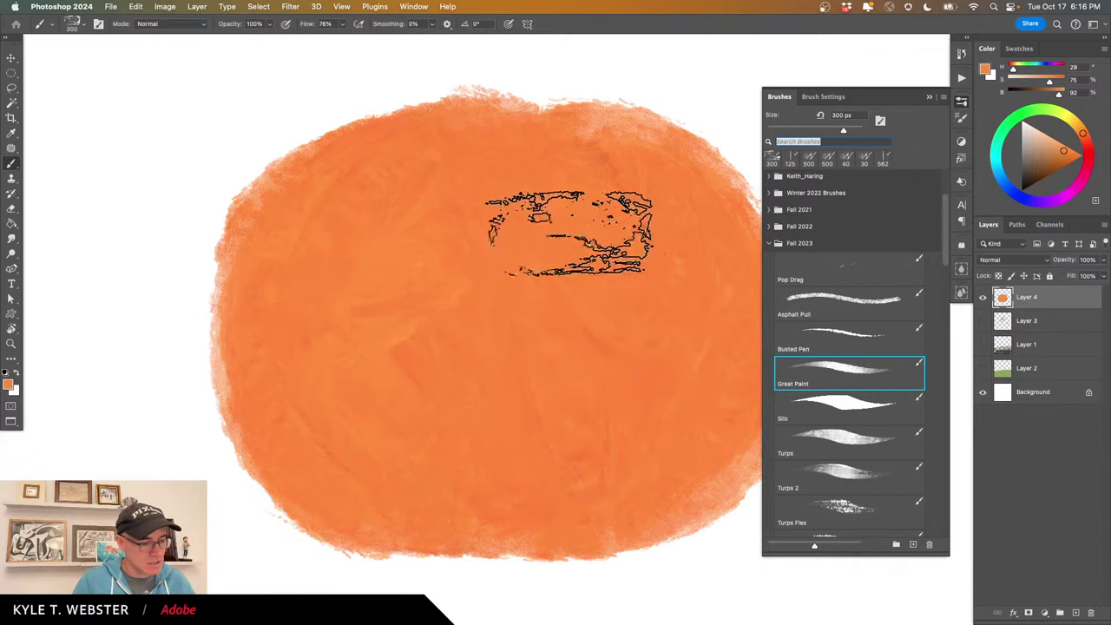
Set the color to dark brown, H 29, S 71, B 39, shrink Great Paint to 50 px or less, and paint a thick curved stem atop the pumpkin.
left_click_drag(464, 406, 430, 427)
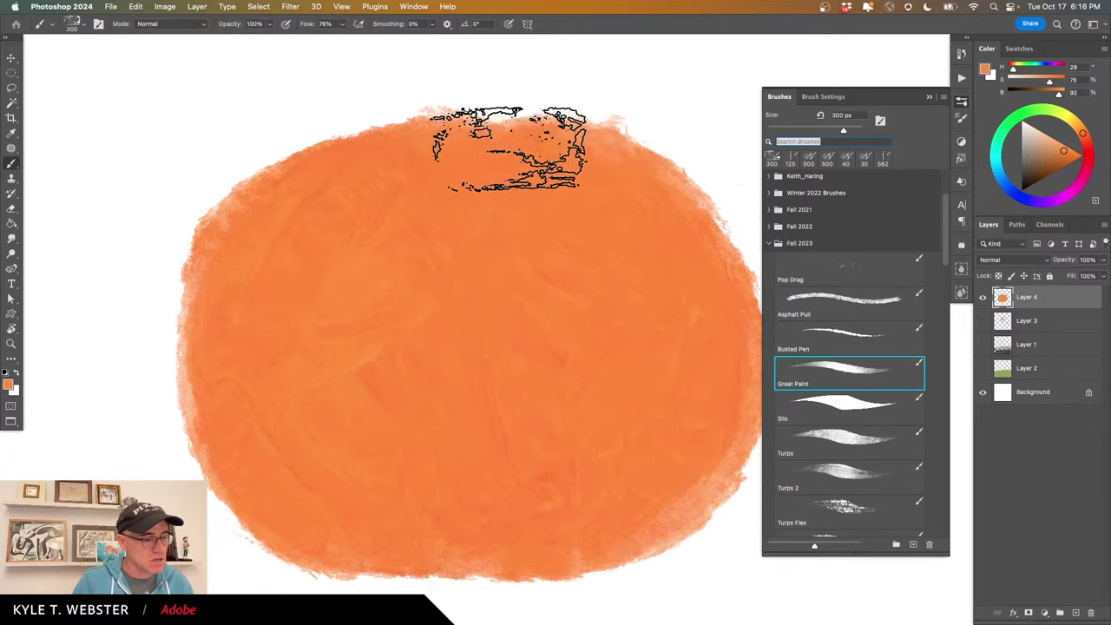
left_click_drag(459, 252, 400, 242)
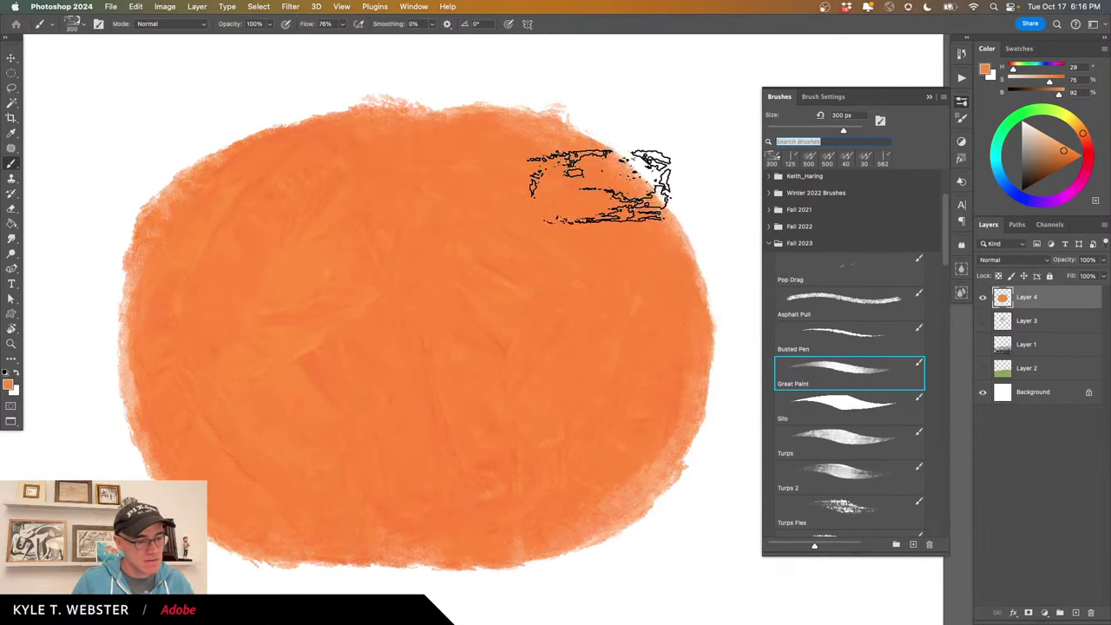
left_click(445, 447, "alt")
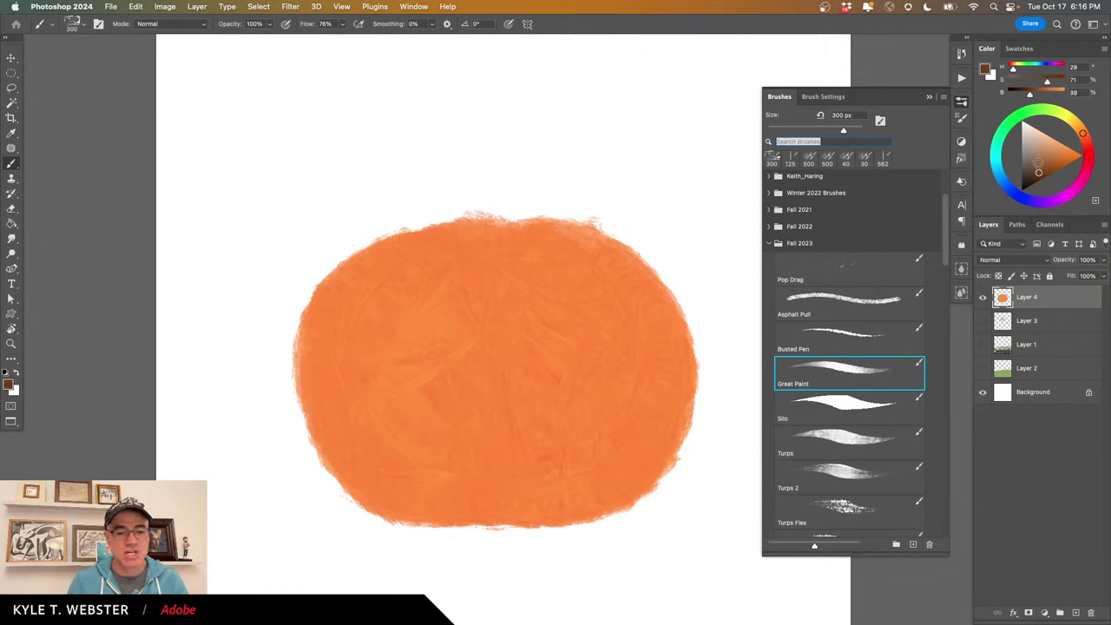
key("bracketleft")
key("bracketleft")
key("bracketleft")
key("bracketleft")
key("bracketleft")
key("bracketleft")
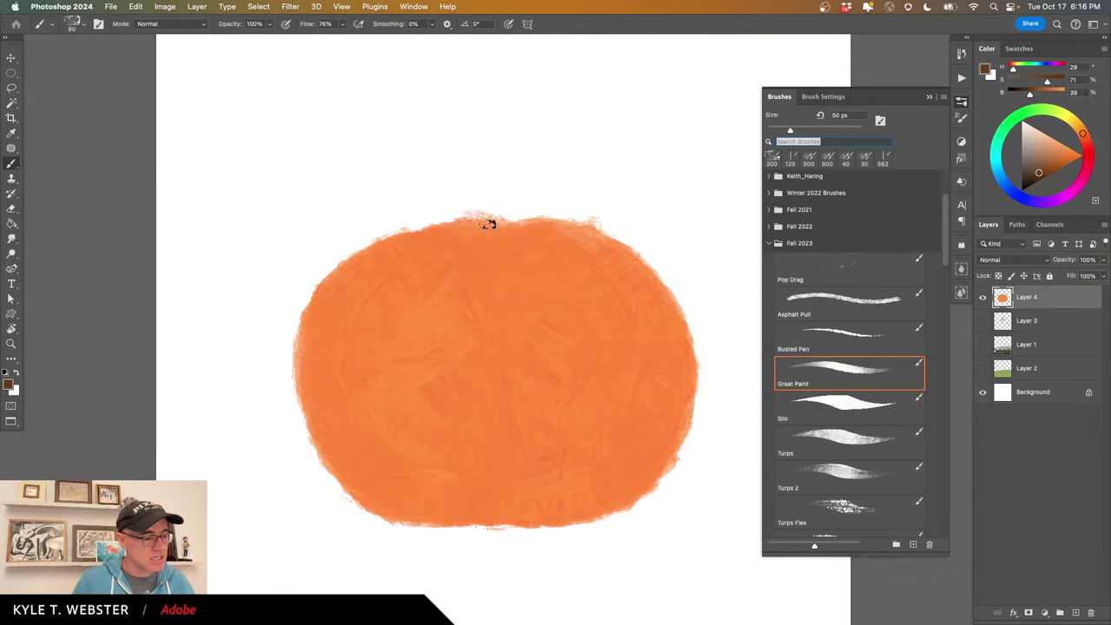
left_click_drag(487, 205, 458, 146)
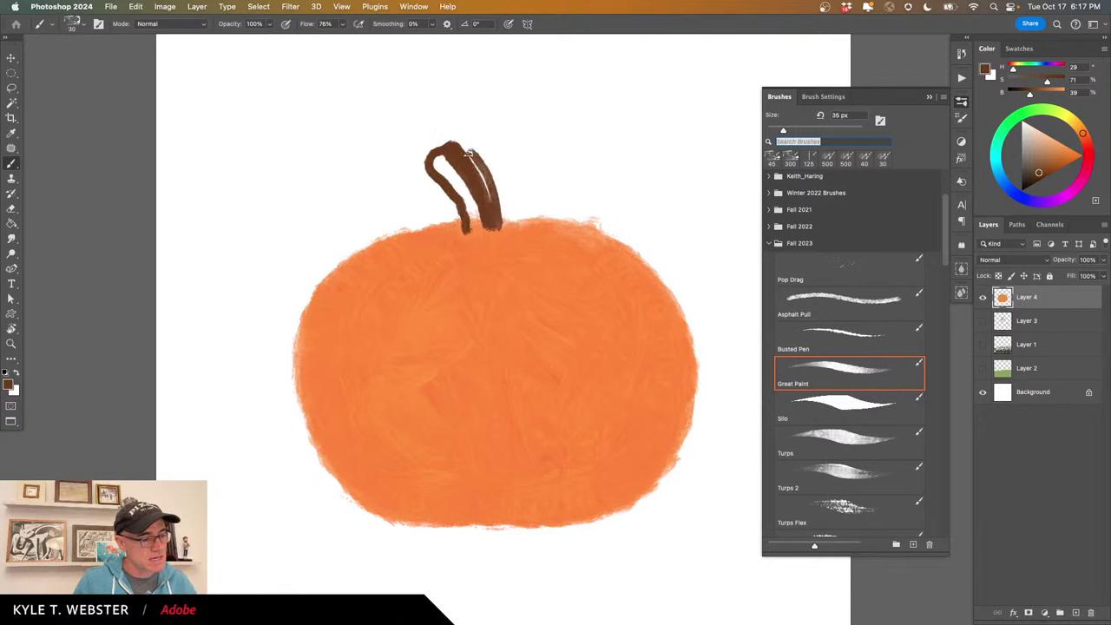
left_click_drag(466, 148, 498, 196)
mouse_move(466, 146)
left_mouse_down()
mouse_move(453, 179)
mouse_move(475, 219)
left_mouse_up()
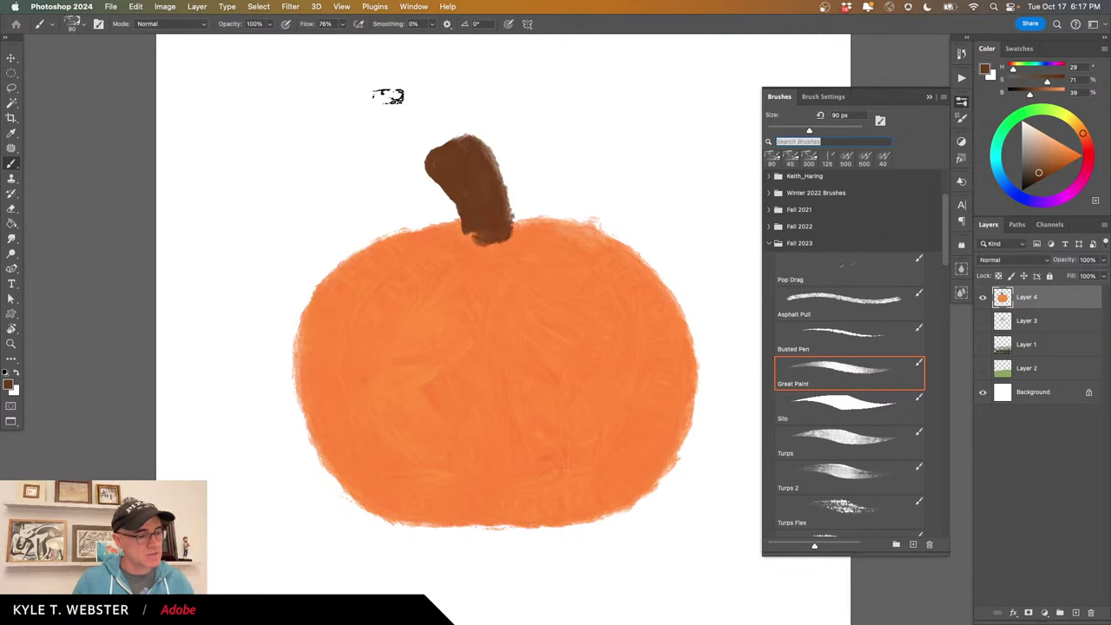
Paint thin brown roots from the stem's base over the pumpkin, trimming them with sampled orange, and widen the stem's right side.
left_click(509, 297, "alt")
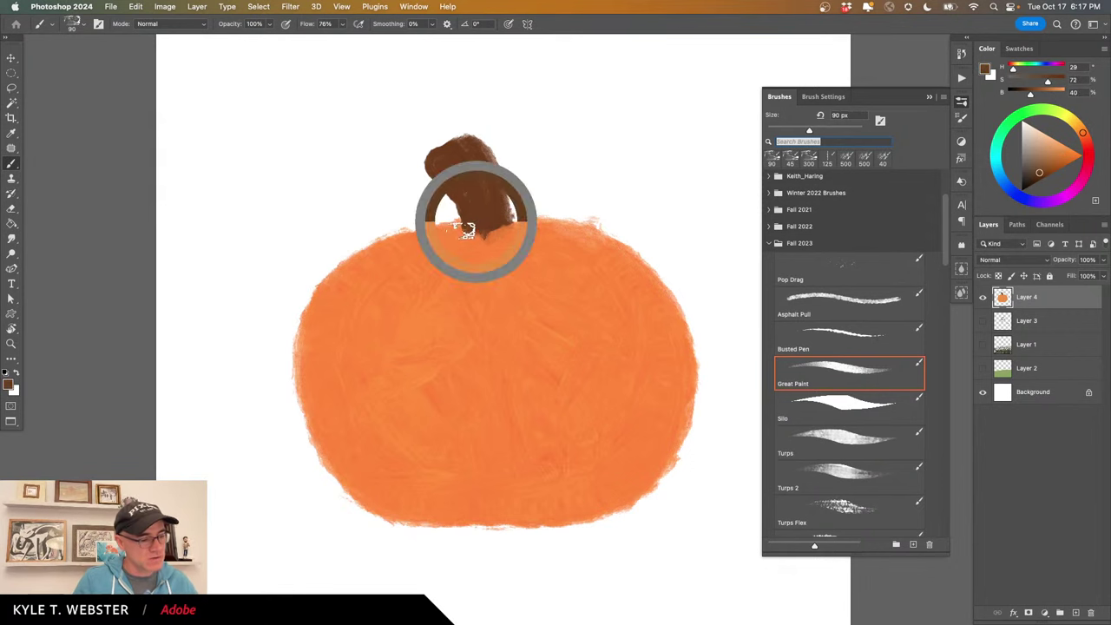
left_click_drag(472, 219, 418, 250)
left_click(443, 268, "alt")
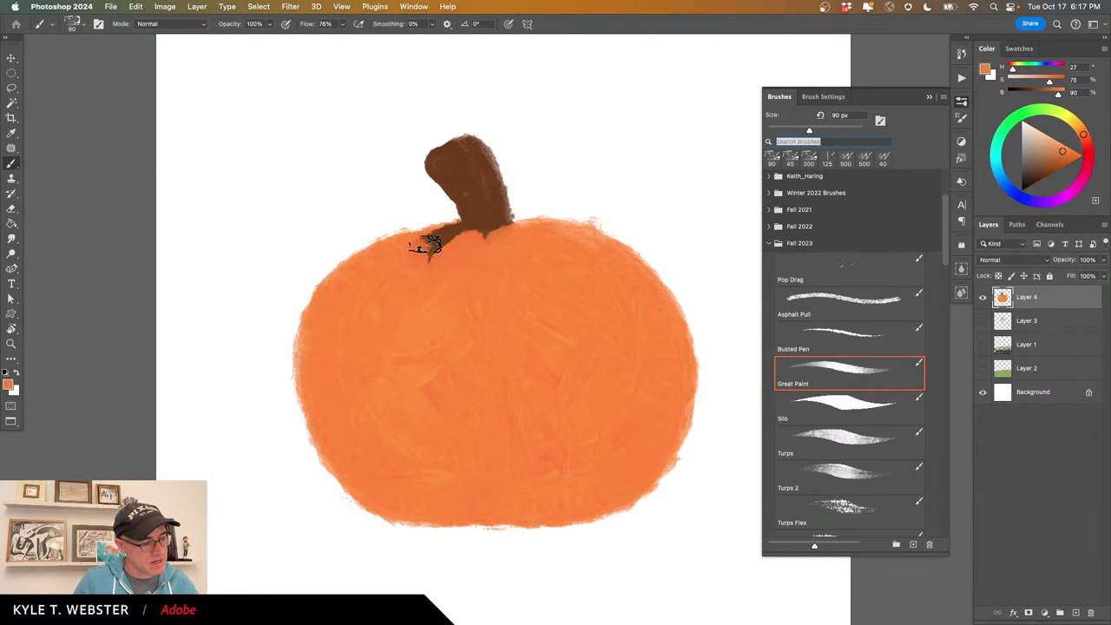
left_click(478, 222, "alt")
mouse_move(487, 231)
left_mouse_down()
mouse_move(513, 250)
mouse_move(489, 240)
mouse_move(498, 273)
mouse_move(531, 262)
mouse_move(521, 234)
left_mouse_up()
left_click(484, 265, "alt")
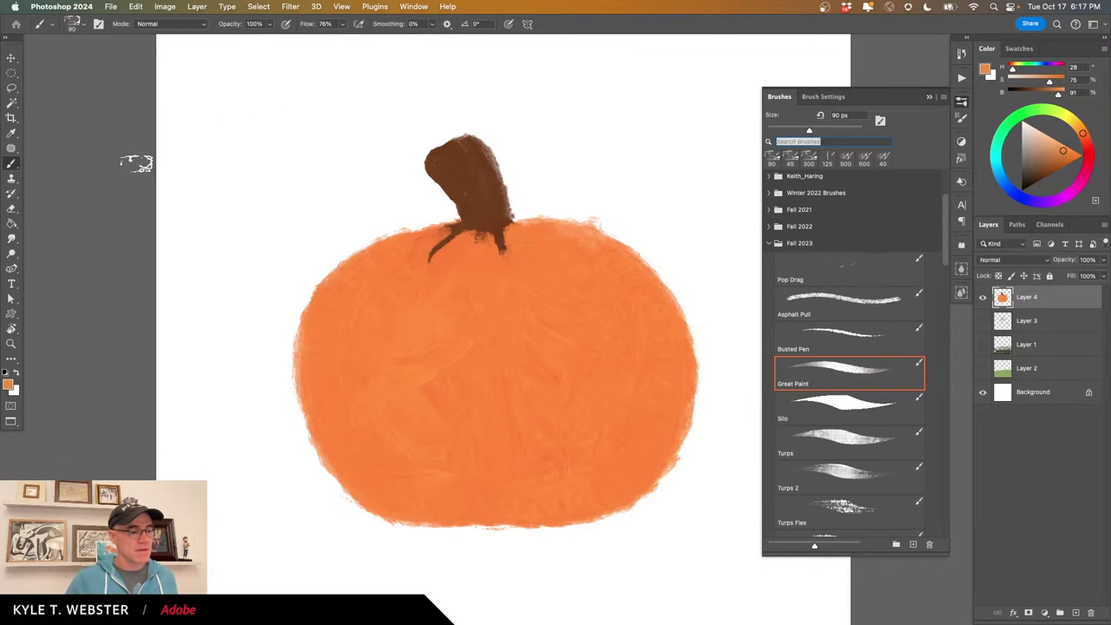
left_click(499, 209, "alt")
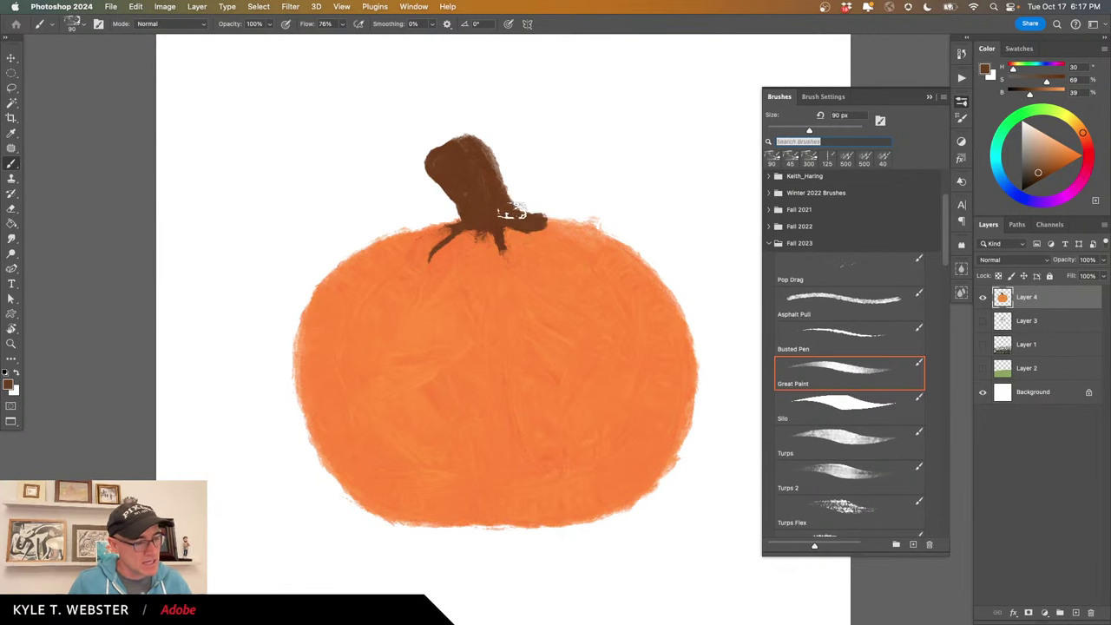
mouse_move(510, 211)
left_mouse_down()
mouse_move(489, 149)
mouse_move(511, 178)
left_mouse_up()
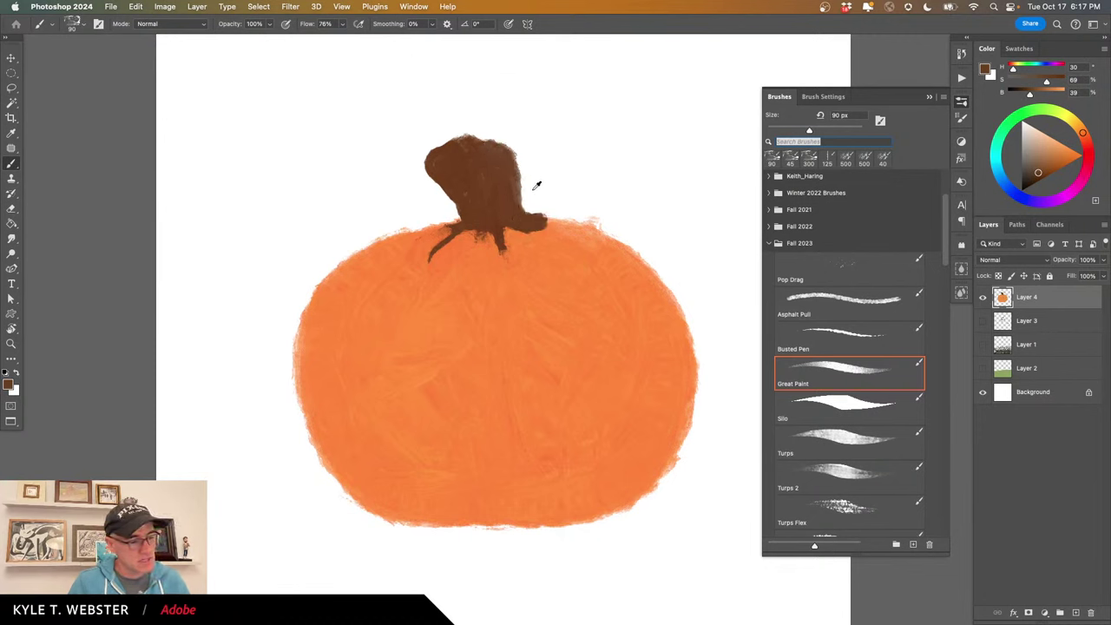
Set the color to gray-green, H 66, S 24, B 64, and paint a foliage mass around the stem and along the pumpkin's upper edge.
left_click(1061, 112)
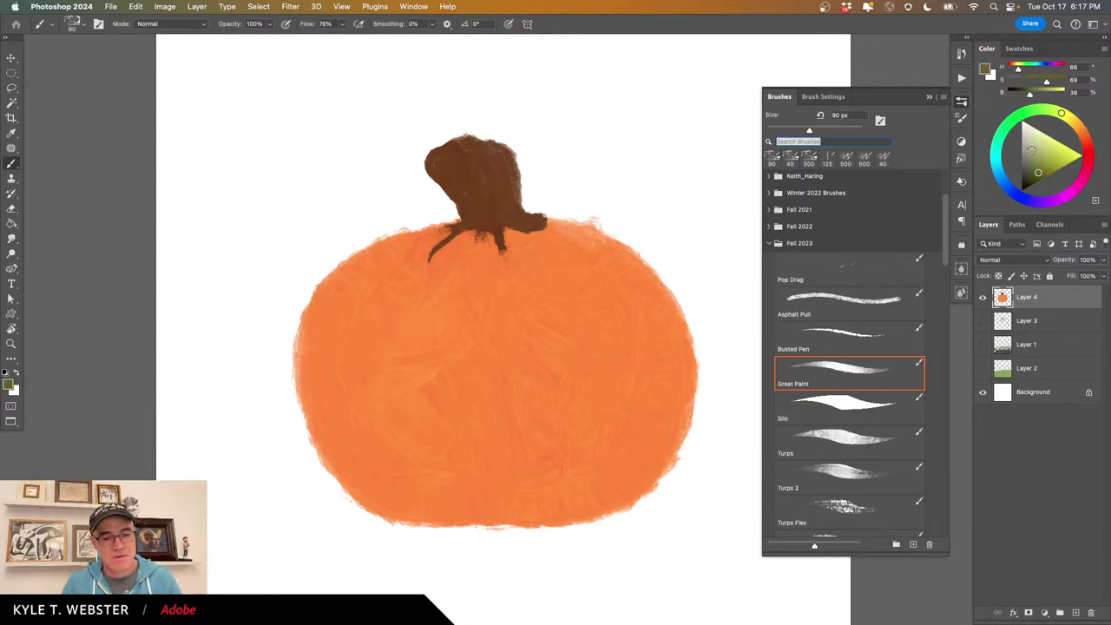
key("bracketright")
key("bracketright")
key("bracketright")
key("bracketright")
key("bracketright")
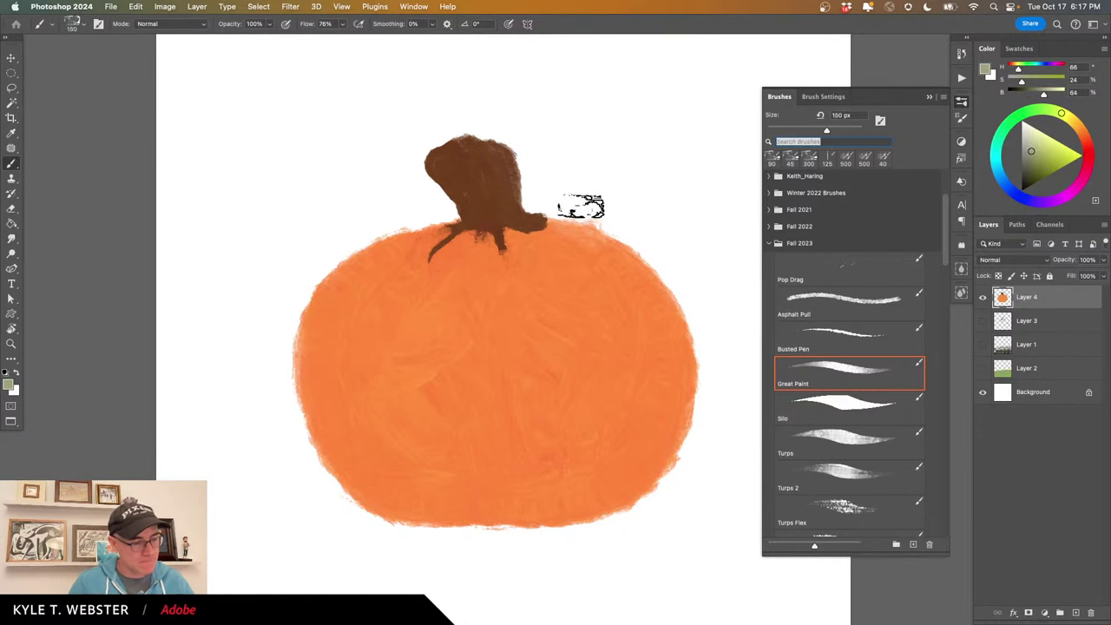
mouse_move(580, 203)
left_mouse_down()
mouse_move(549, 199)
mouse_move(544, 172)
mouse_move(541, 199)
mouse_move(533, 162)
left_mouse_up()
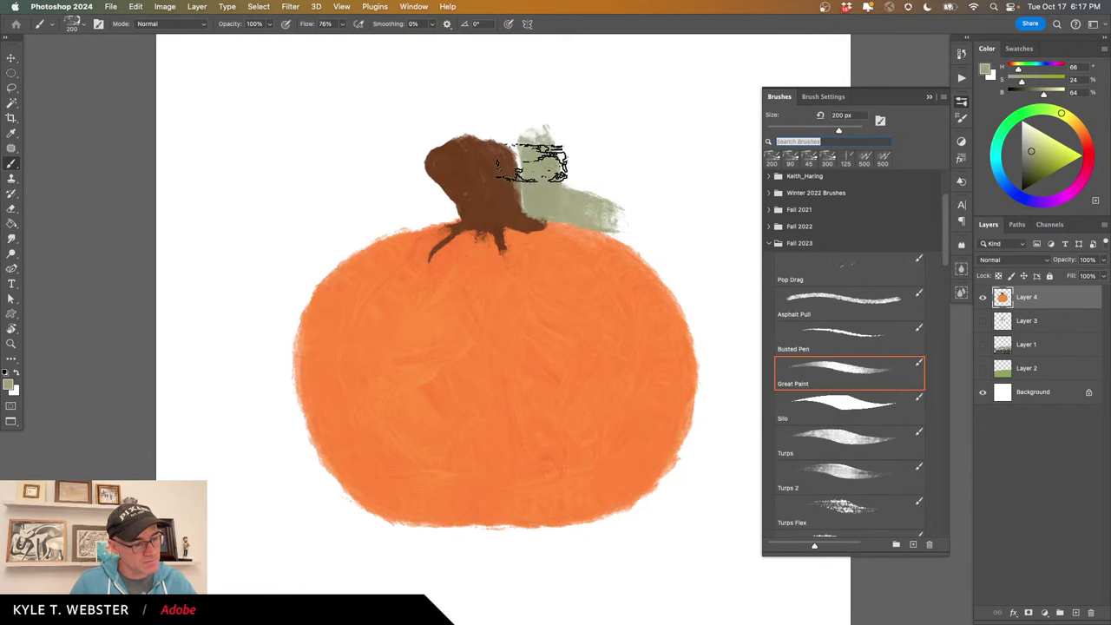
key("bracketleft")
key("bracketleft")
key("bracketleft")
mouse_move(537, 210)
left_mouse_down()
mouse_move(528, 154)
mouse_move(496, 116)
mouse_move(492, 131)
mouse_move(459, 124)
mouse_move(404, 156)
mouse_move(441, 212)
mouse_move(384, 215)
mouse_move(298, 288)
mouse_move(379, 209)
mouse_move(527, 176)
mouse_move(586, 213)
mouse_move(602, 211)
mouse_move(547, 211)
mouse_move(659, 251)
mouse_move(651, 197)
mouse_move(633, 204)
mouse_move(585, 165)
mouse_move(665, 178)
mouse_move(575, 124)
mouse_move(521, 108)
left_mouse_up()
mouse_move(355, 200)
left_mouse_down()
mouse_move(331, 189)
mouse_move(297, 239)
mouse_move(322, 174)
mouse_move(365, 130)
left_mouse_up()
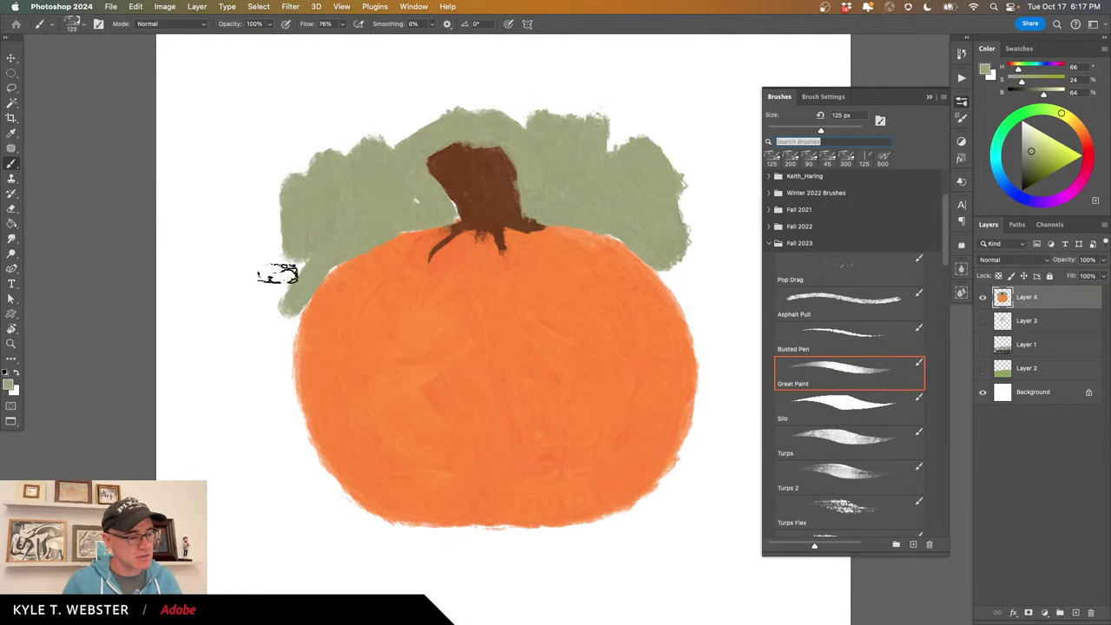
Shade the stem's right side with dark brown, H 31, S 62, B 19, blend with sampled browns, and trim its top with sampled green.
left_click(475, 185, "alt")
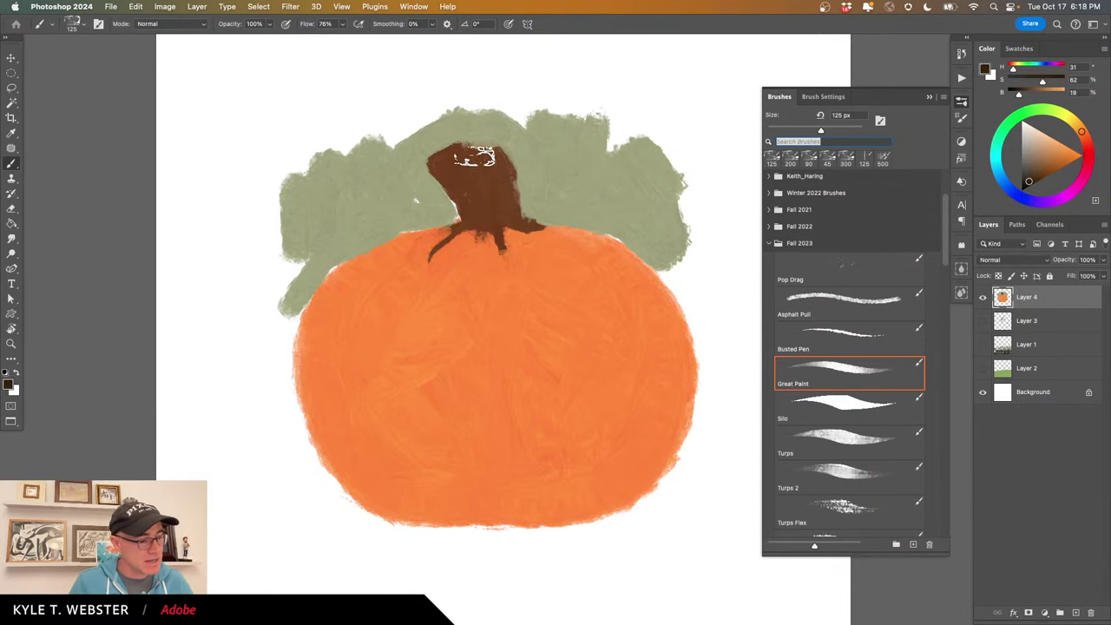
mouse_move(474, 158)
left_mouse_down()
mouse_move(493, 180)
mouse_move(503, 166)
mouse_move(513, 213)
mouse_move(489, 218)
mouse_move(486, 185)
mouse_move(484, 196)
left_mouse_up()
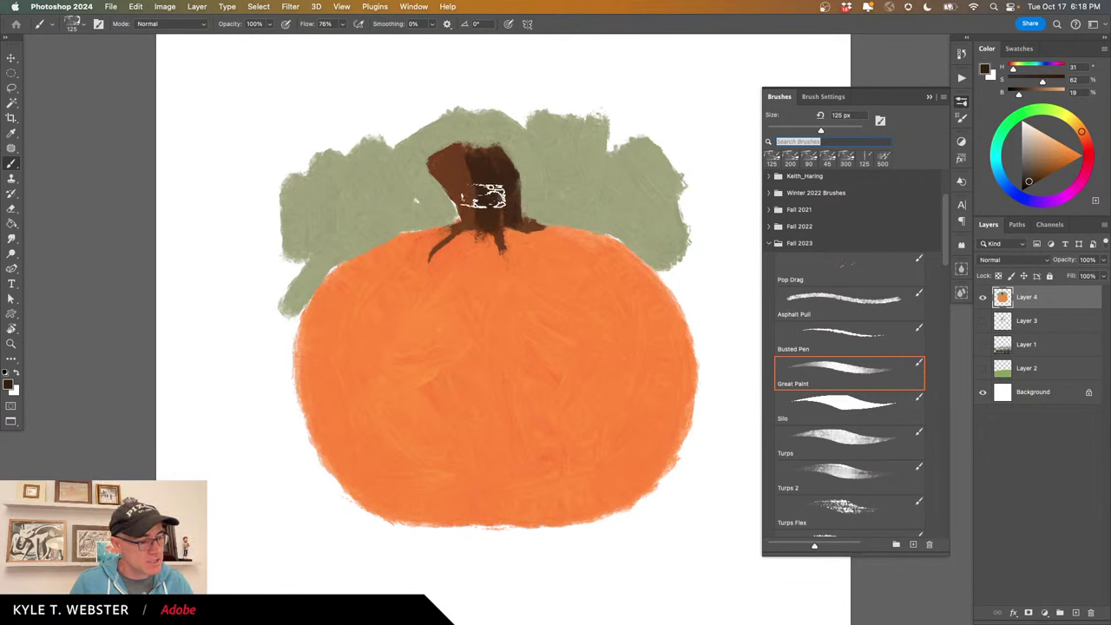
left_click(454, 158, "alt")
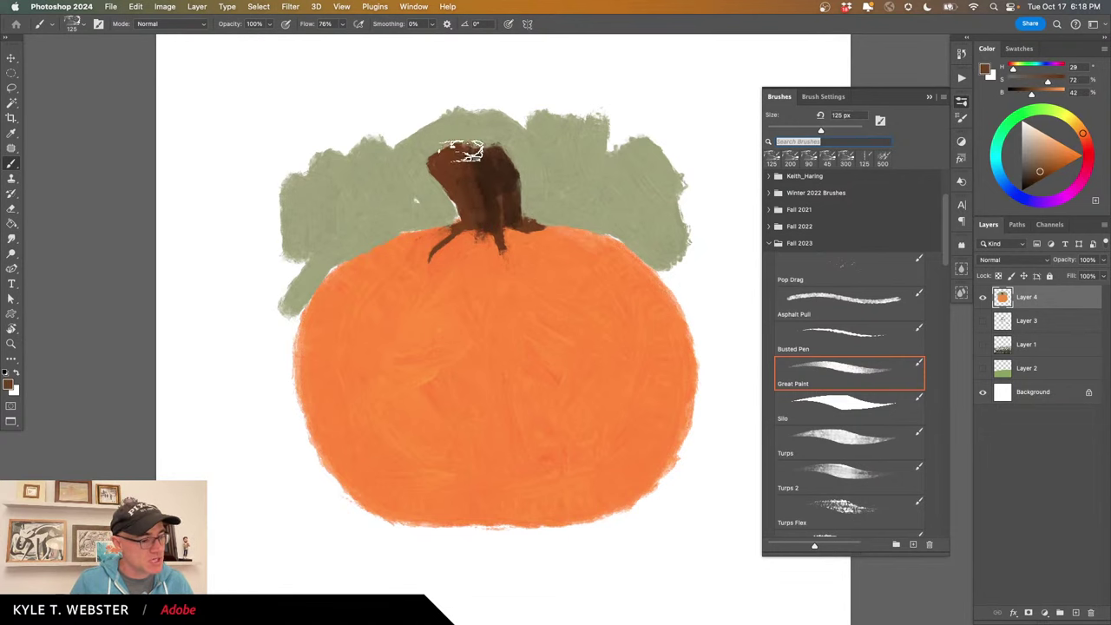
mouse_move(460, 151)
left_mouse_down()
mouse_move(484, 167)
mouse_move(446, 149)
left_mouse_up()
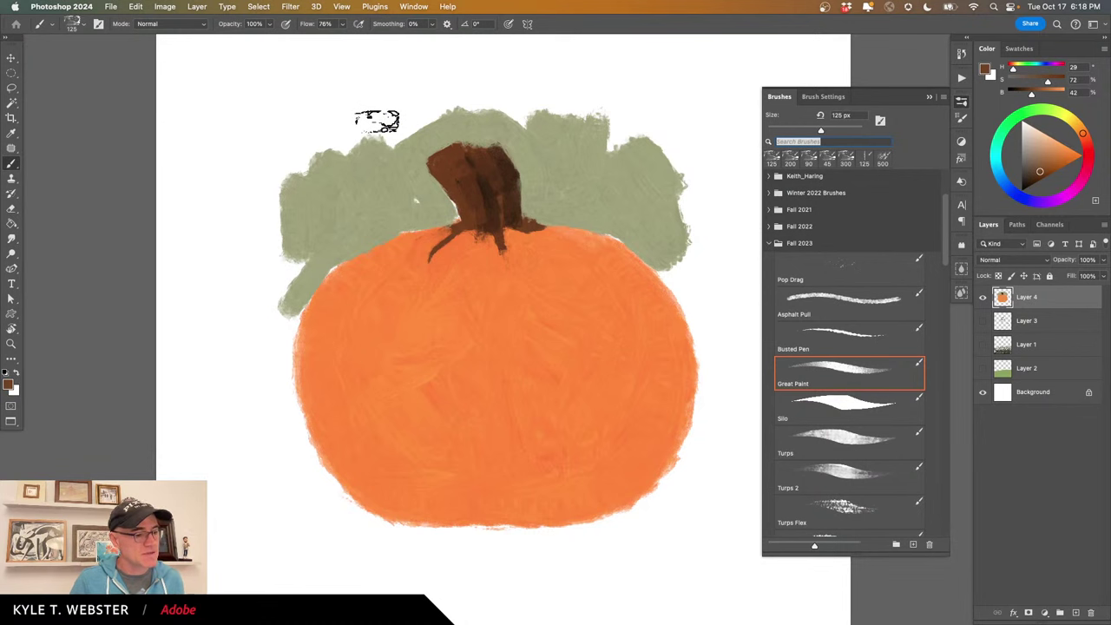
left_click(478, 207, "alt")
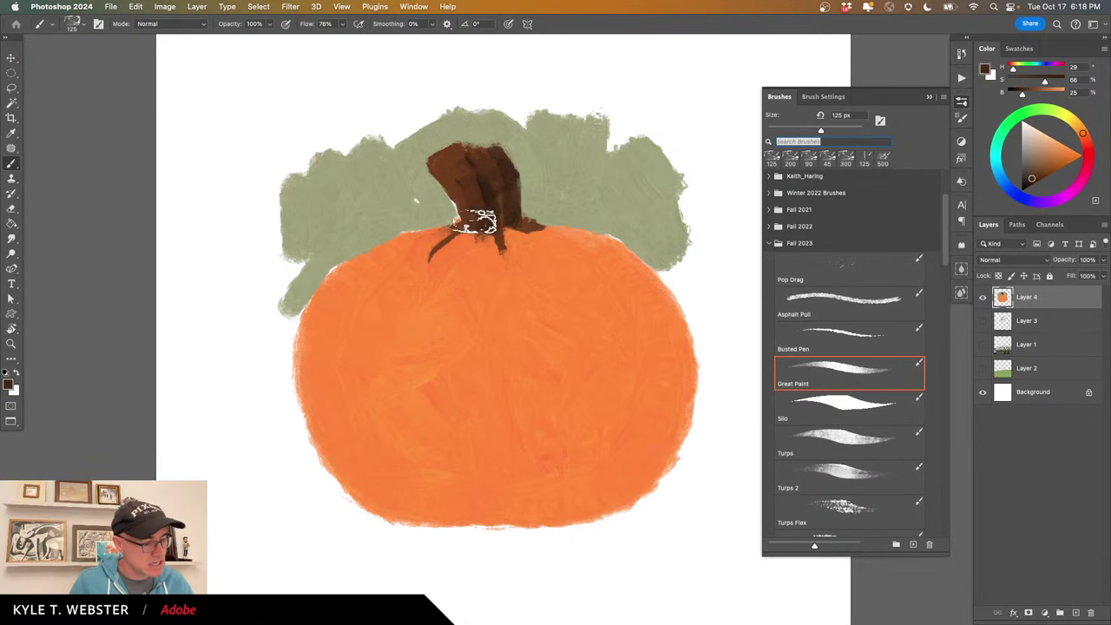
left_click(461, 167, "alt")
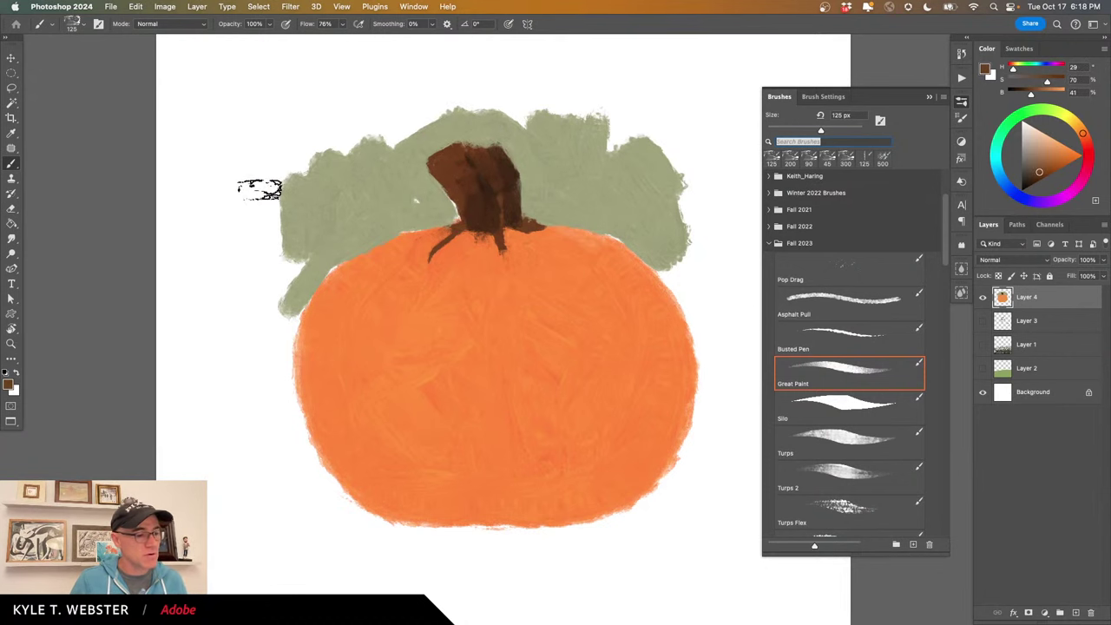
left_click(458, 135, "alt")
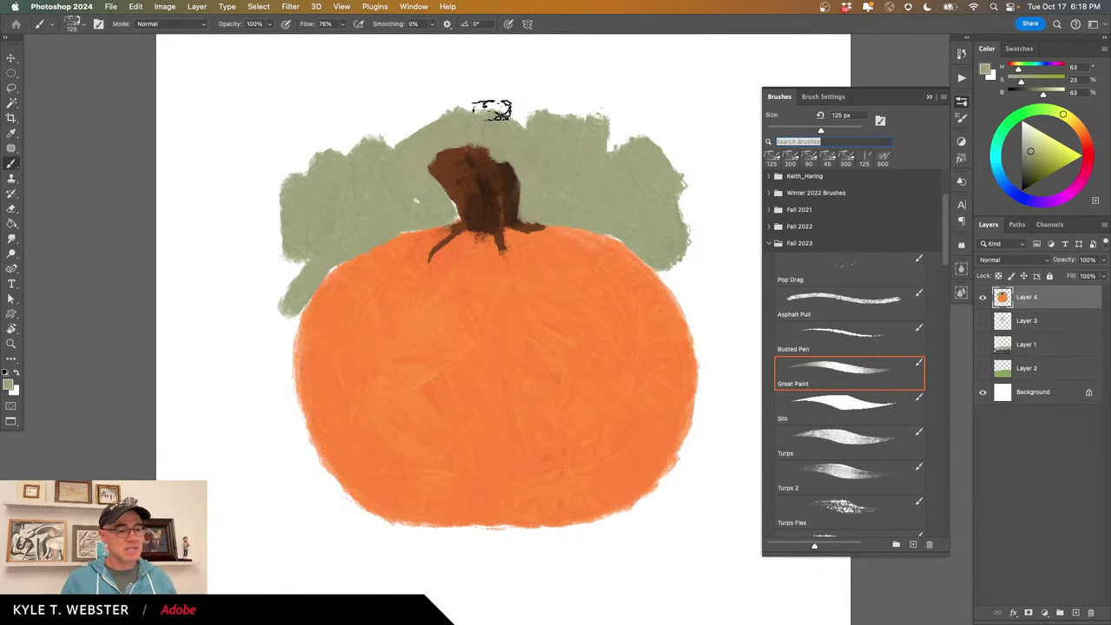
Examine Great Paint's Color Dynamics settings, including the hue, saturation and brightness jitter.
left_click(810, 97)
left_click(773, 191)
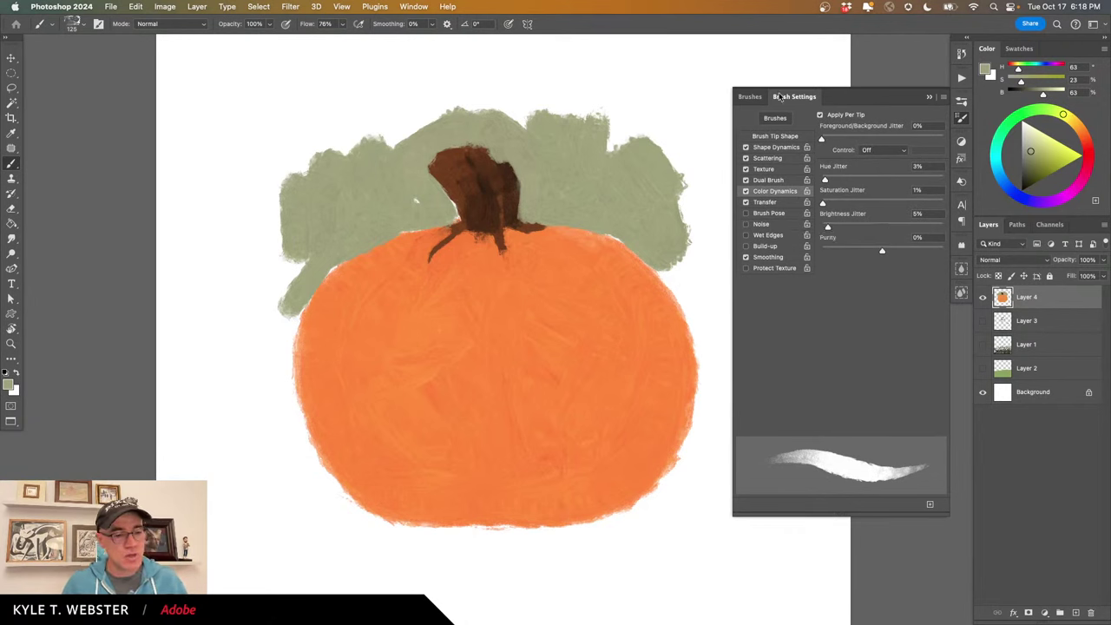
left_click(748, 97)
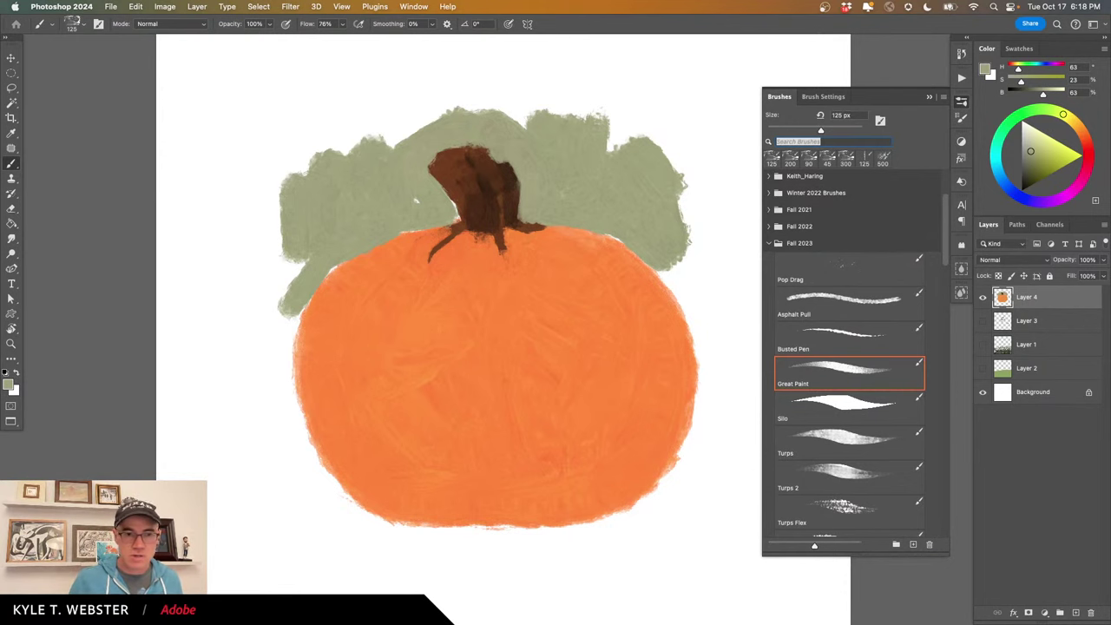
Switch to the Silo brush and prepare a new empty layer for it, with Layer 4 hidden and the colors reset to default black and white.
left_click(429, 404, "alt")
key("period")
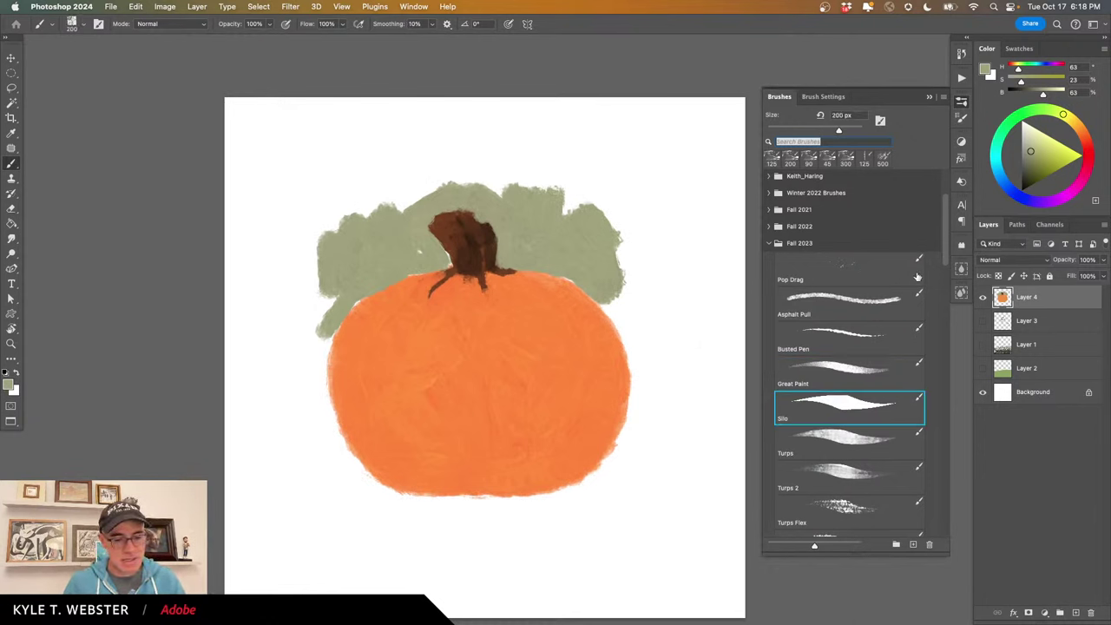
left_click(983, 297)
left_click(1075, 613)
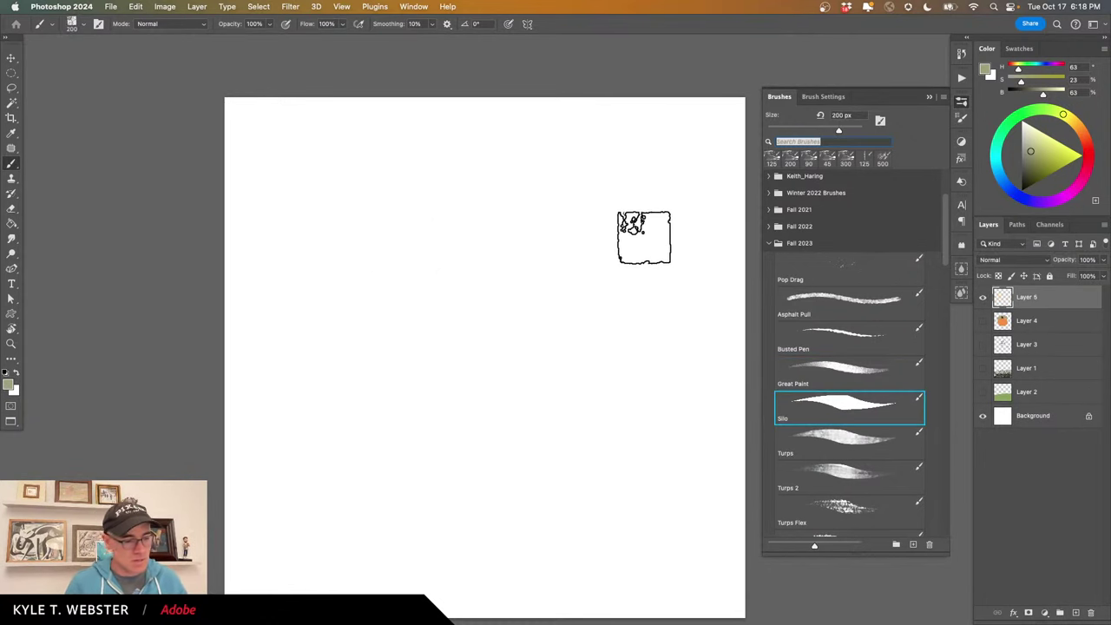
left_click(6, 373)
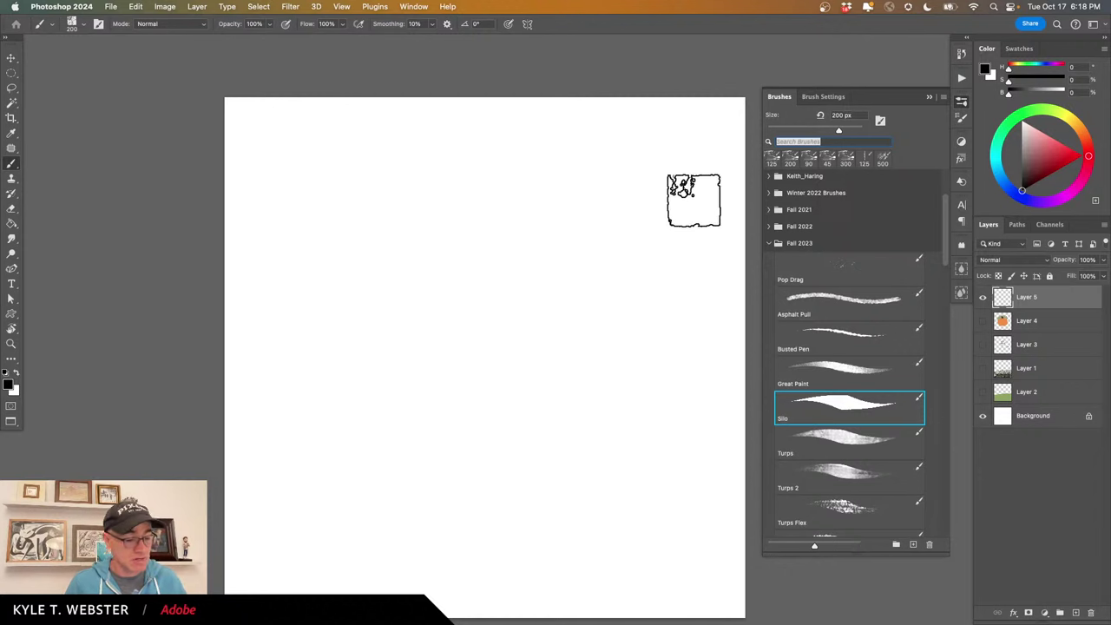
Paint black test strokes of varying thickness with Silo at 200 px, and clear them from the layer.
mouse_move(689, 213)
left_mouse_down()
mouse_move(574, 283)
mouse_move(550, 409)
mouse_move(439, 516)
mouse_move(411, 365)
mouse_move(410, 234)
left_mouse_up()
mouse_move(334, 222)
left_mouse_down()
mouse_move(352, 275)
mouse_move(430, 231)
mouse_move(353, 287)
mouse_move(462, 294)
mouse_move(541, 346)
mouse_move(569, 286)
mouse_move(563, 224)
mouse_move(508, 183)
left_mouse_up()
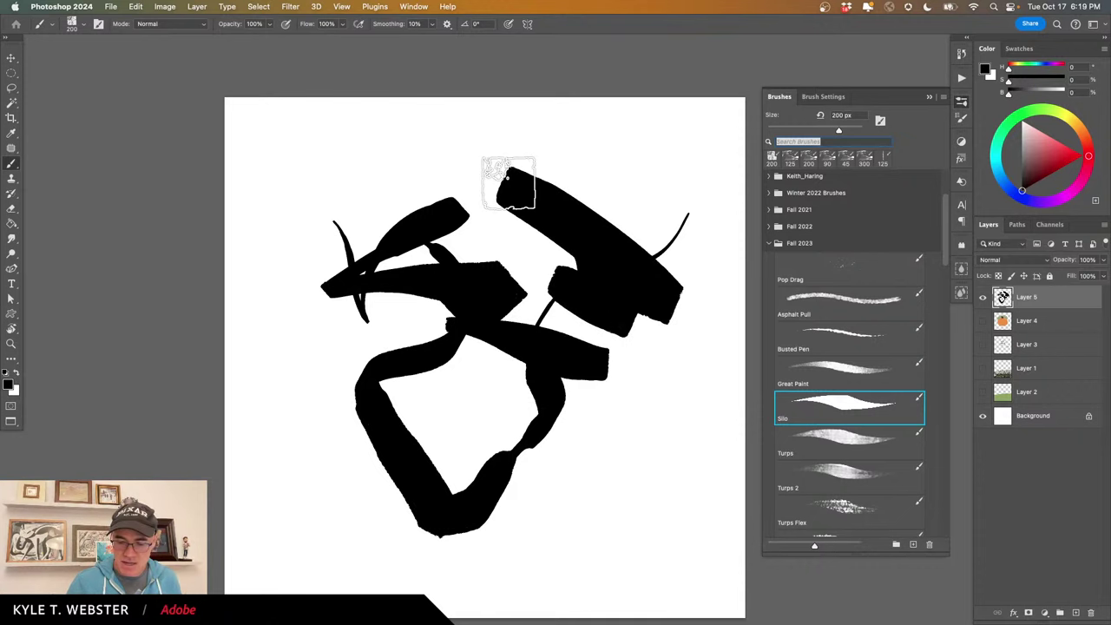
key("super+a")
key("Delete")
key("super+d")
key("super+b")
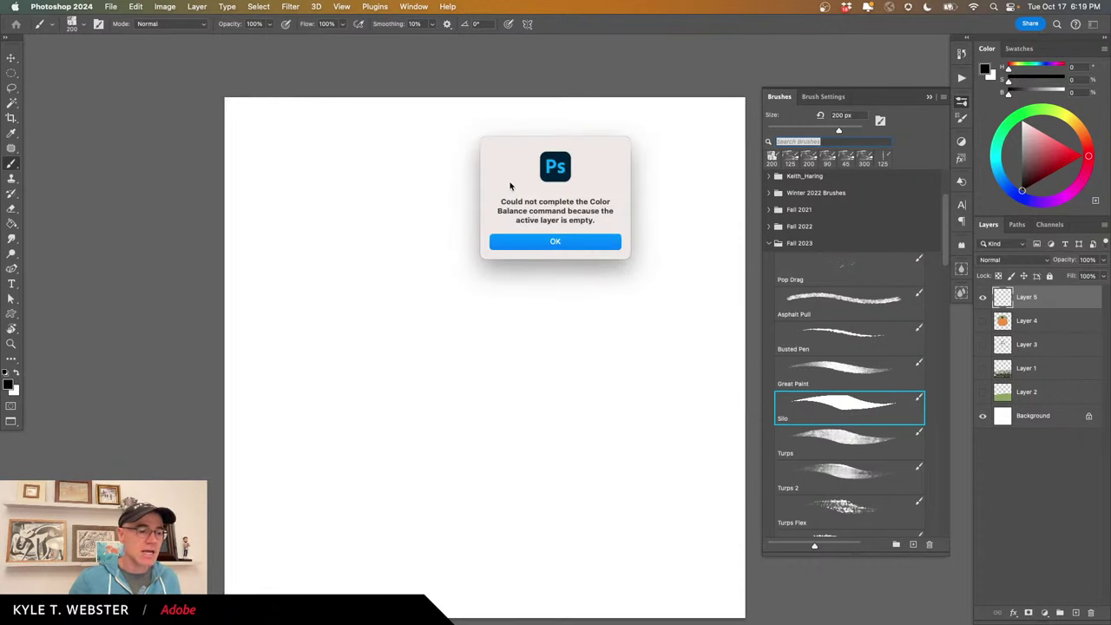
left_click(557, 243)
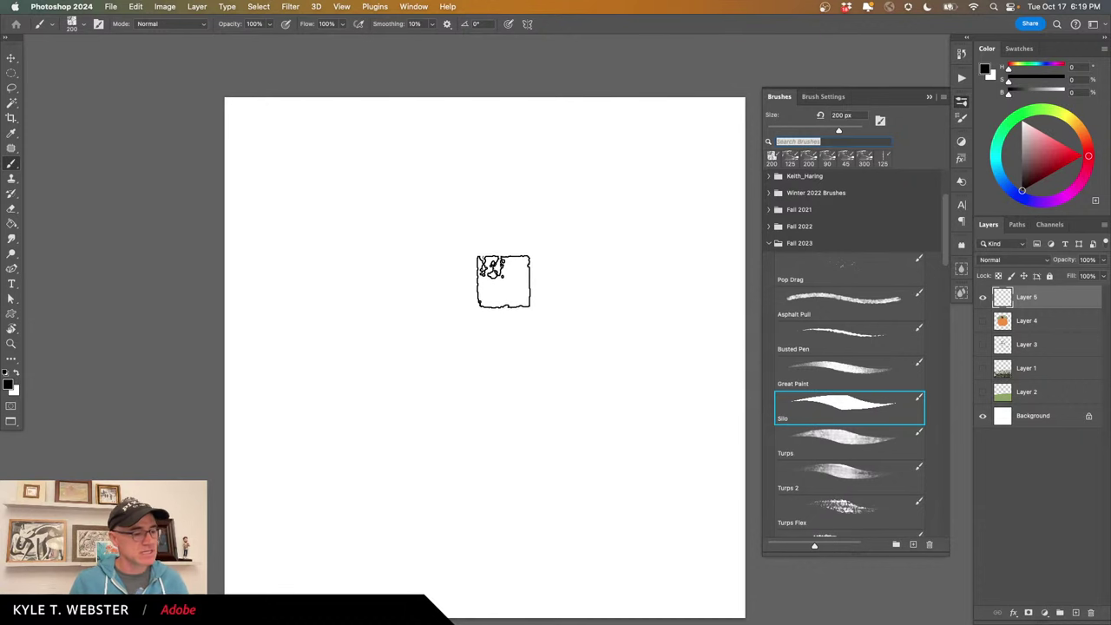
Paint a black silhouette with a rounded body, a blocky head and two curved, wing-like arms using Silo at 200 px.
mouse_move(526, 241)
left_mouse_down()
mouse_move(468, 211)
mouse_move(540, 281)
mouse_move(524, 269)
mouse_move(512, 385)
mouse_move(514, 299)
mouse_move(475, 344)
mouse_move(557, 313)
mouse_move(551, 284)
mouse_move(603, 339)
mouse_move(660, 461)
mouse_move(616, 343)
mouse_move(643, 341)
mouse_move(660, 392)
left_mouse_up()
mouse_move(548, 287)
left_mouse_down()
mouse_move(425, 335)
mouse_move(369, 398)
mouse_move(419, 344)
mouse_move(359, 429)
left_mouse_up()
mouse_move(563, 338)
left_mouse_down()
mouse_move(504, 356)
mouse_move(505, 340)
mouse_move(453, 290)
left_mouse_up()
left_click(510, 411)
scroll(452, 289, "down", 3)
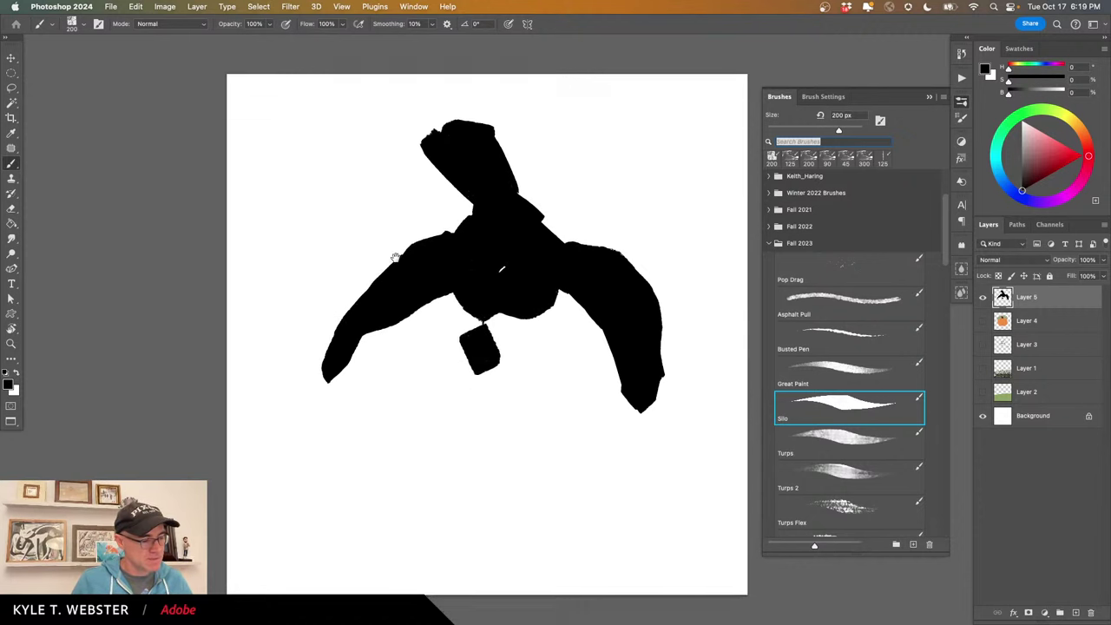
Paint two long jointed legs with blocky knees and tapered ends below the silhouette's body.
left_click(533, 315)
mouse_move(483, 343)
left_mouse_down()
mouse_move(471, 432)
mouse_move(482, 540)
left_mouse_up()
mouse_move(545, 335)
left_mouse_down()
mouse_move(542, 392)
mouse_move(592, 517)
left_mouse_up()
mouse_move(510, 369)
left_mouse_down()
mouse_move(483, 435)
mouse_move(472, 521)
left_mouse_up()
left_click_drag(459, 422, 465, 420)
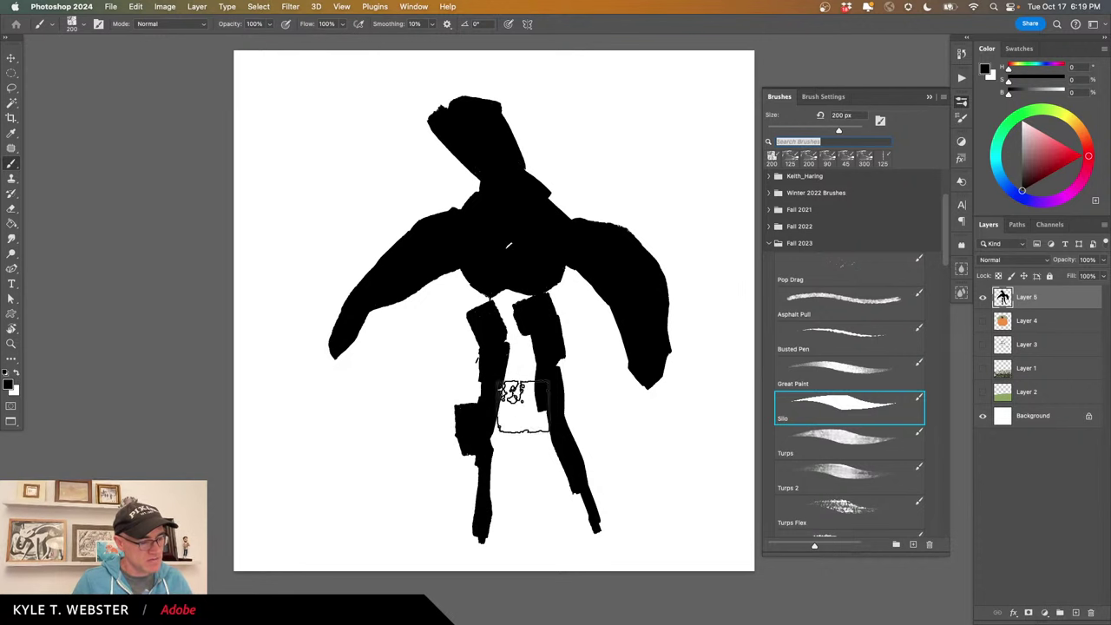
left_click_drag(547, 418, 550, 430)
Smooth the silhouette's shoulder line and erase around the head to shape it into two pointed ears.
mouse_move(467, 192)
left_mouse_down()
mouse_move(518, 183)
mouse_move(598, 234)
mouse_move(481, 206)
mouse_move(369, 273)
left_mouse_up()
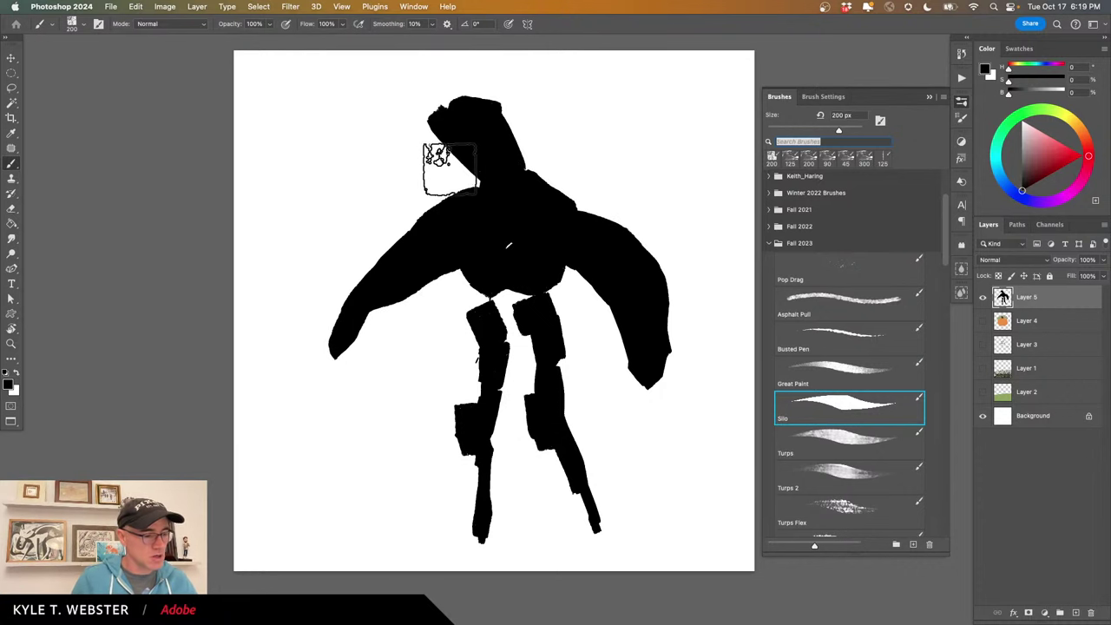
left_click_drag(449, 158, 429, 106)
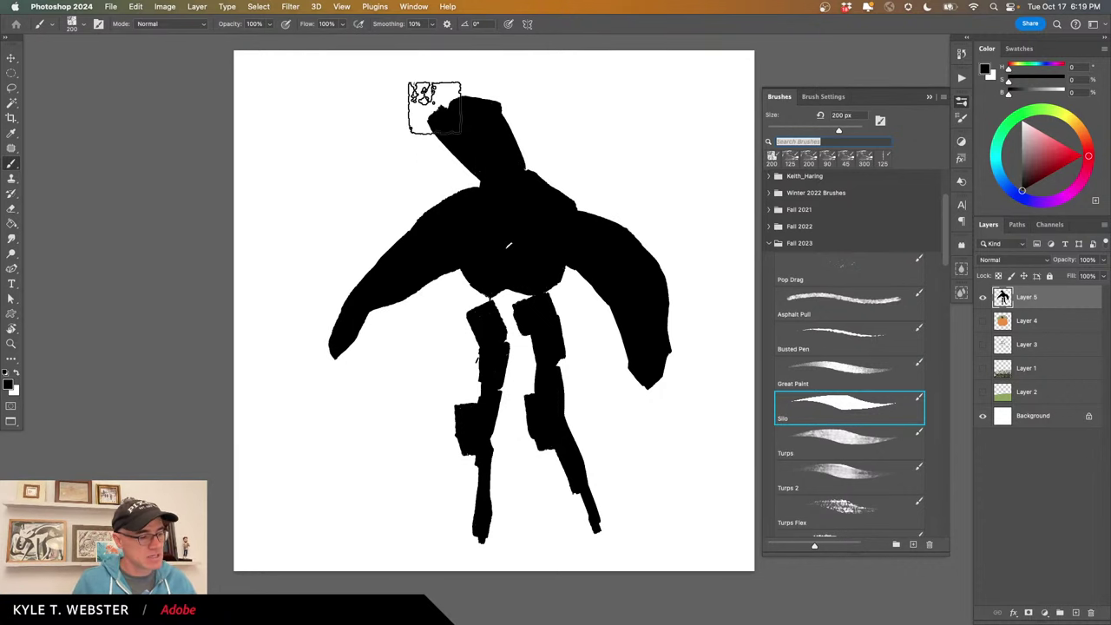
mouse_move(494, 89)
left_mouse_down()
mouse_move(485, 122)
mouse_move(462, 103)
left_mouse_up()
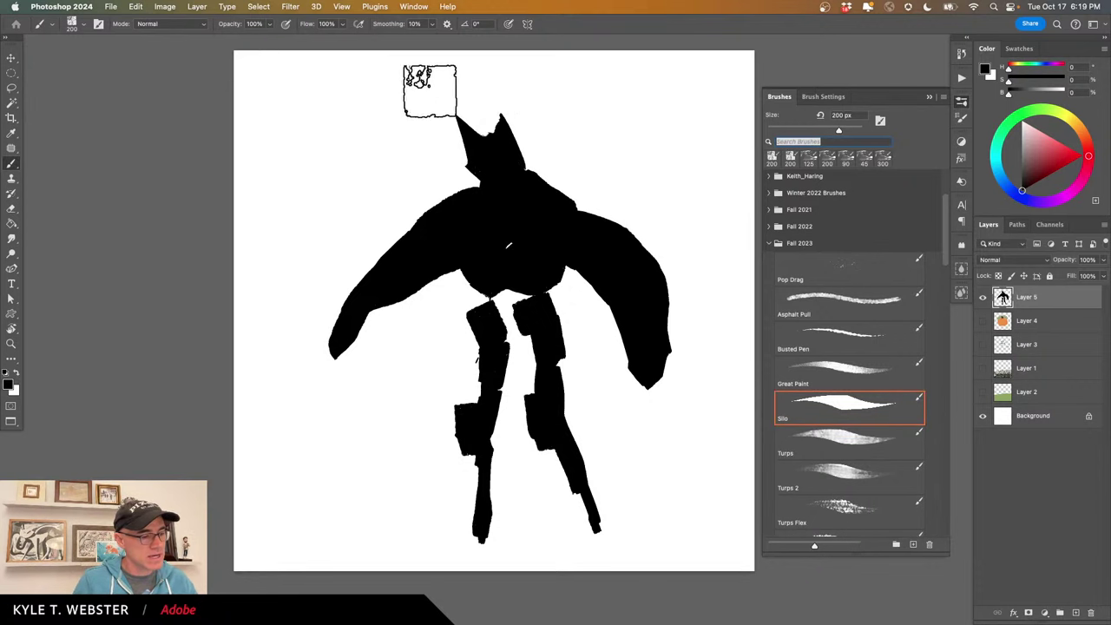
Erase around the silhouette's shoulders and curved arms with Silo to form thinner bent arms with angular elbows and small blocky hands.
mouse_move(531, 144)
left_mouse_down()
mouse_move(544, 171)
mouse_move(588, 191)
mouse_move(595, 217)
left_mouse_up()
mouse_move(669, 269)
left_mouse_down()
mouse_move(675, 335)
mouse_move(631, 378)
mouse_move(616, 364)
mouse_move(630, 311)
mouse_move(623, 334)
mouse_move(627, 305)
mouse_move(596, 293)
left_mouse_up()
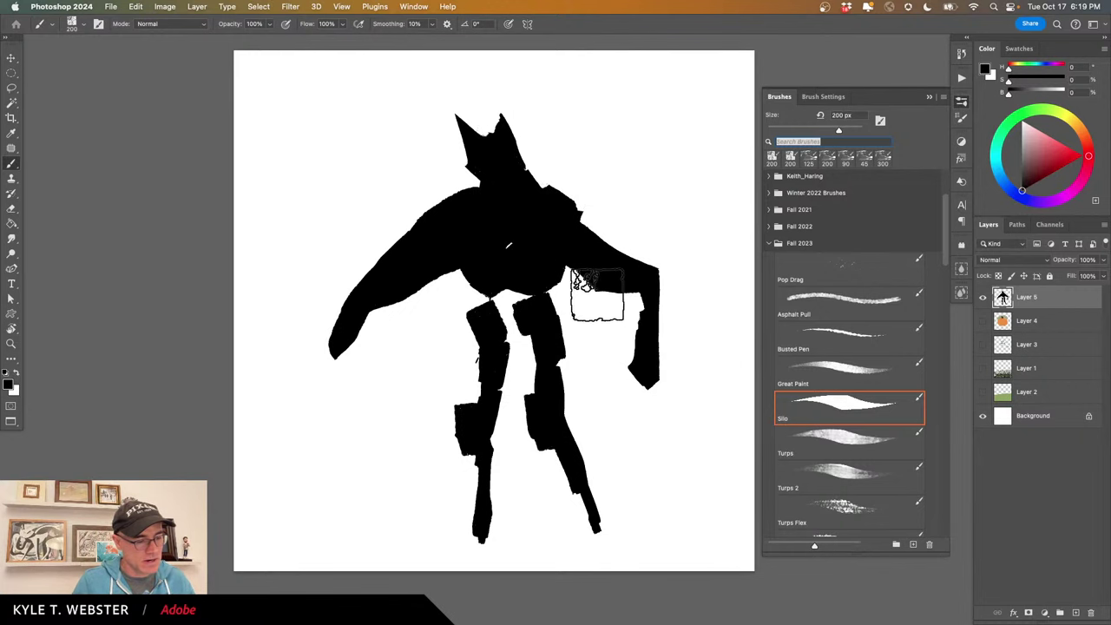
mouse_move(446, 281)
left_mouse_down()
mouse_move(423, 294)
mouse_move(429, 187)
mouse_move(435, 215)
mouse_move(372, 250)
mouse_move(380, 234)
mouse_move(321, 336)
mouse_move(355, 350)
left_mouse_up()
key("grave")
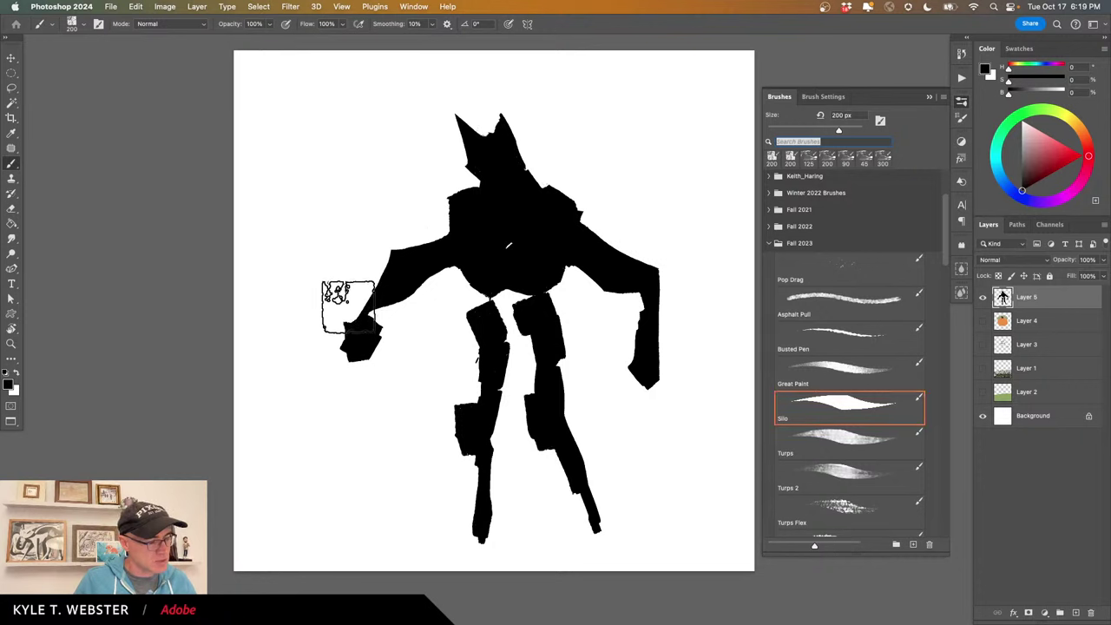
left_click_drag(349, 306, 344, 362)
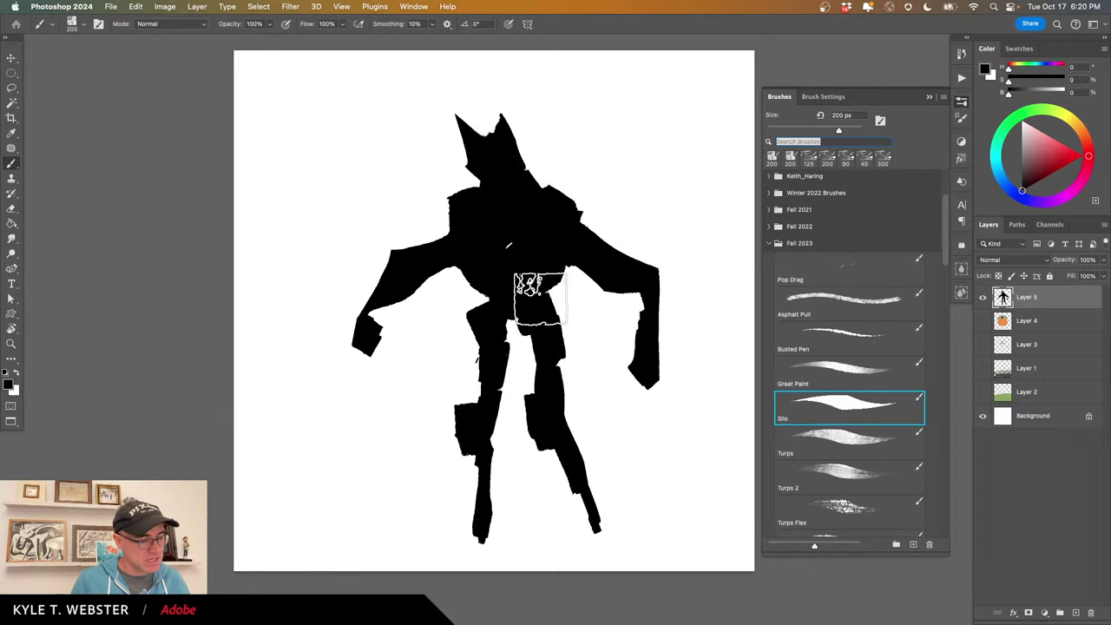
Paint a blocky hip band and thick lower legs with feet on the silhouette, and slim its thighs with the Silo eraser.
left_click_drag(540, 298, 546, 302)
left_click(479, 311)
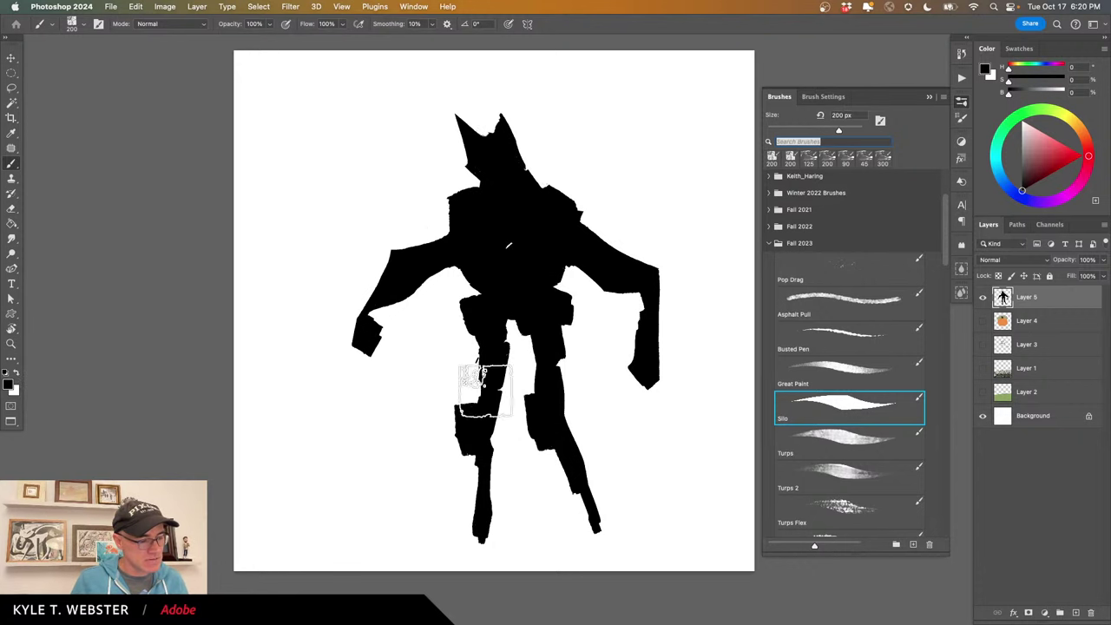
mouse_move(549, 388)
left_mouse_down()
mouse_move(581, 413)
mouse_move(618, 504)
mouse_move(586, 448)
mouse_move(584, 470)
mouse_move(579, 455)
mouse_move(596, 518)
left_mouse_up()
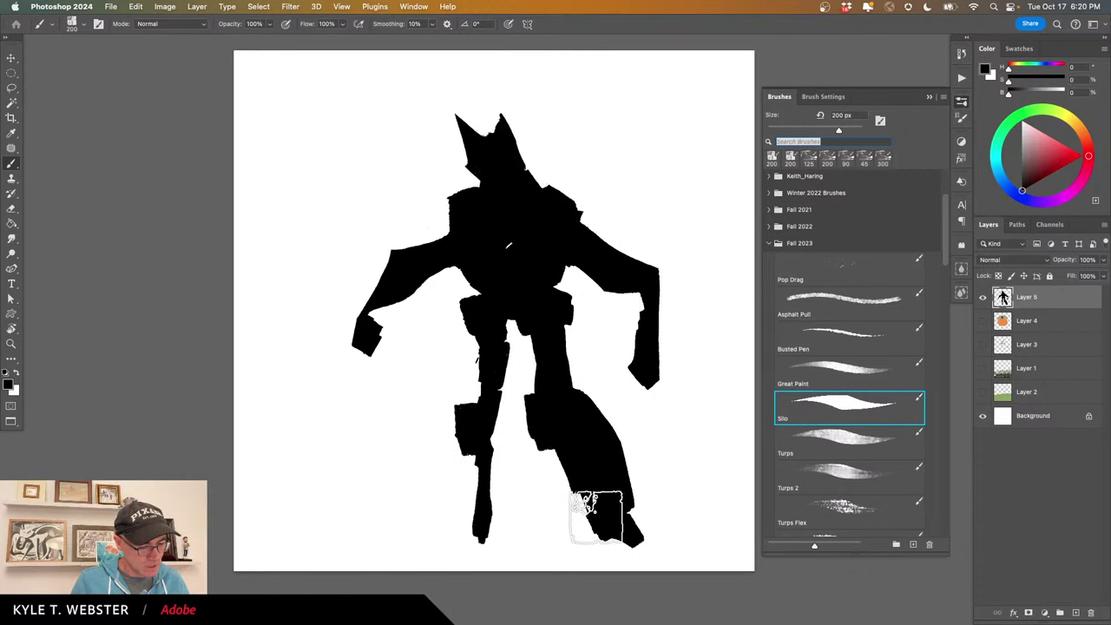
mouse_move(487, 367)
left_mouse_down()
mouse_move(480, 305)
mouse_move(483, 392)
mouse_move(502, 456)
mouse_move(484, 420)
mouse_move(500, 505)
mouse_move(472, 521)
left_mouse_up()
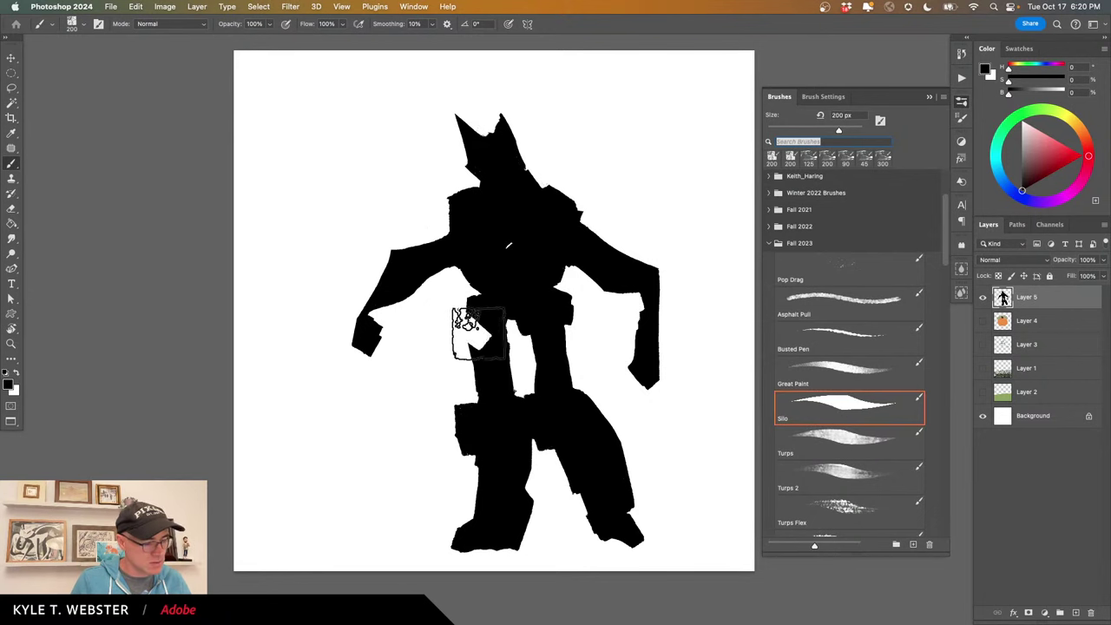
mouse_move(479, 334)
left_mouse_down()
mouse_move(481, 386)
mouse_move(452, 381)
mouse_move(569, 345)
mouse_move(561, 329)
mouse_move(526, 332)
mouse_move(541, 375)
left_mouse_up()
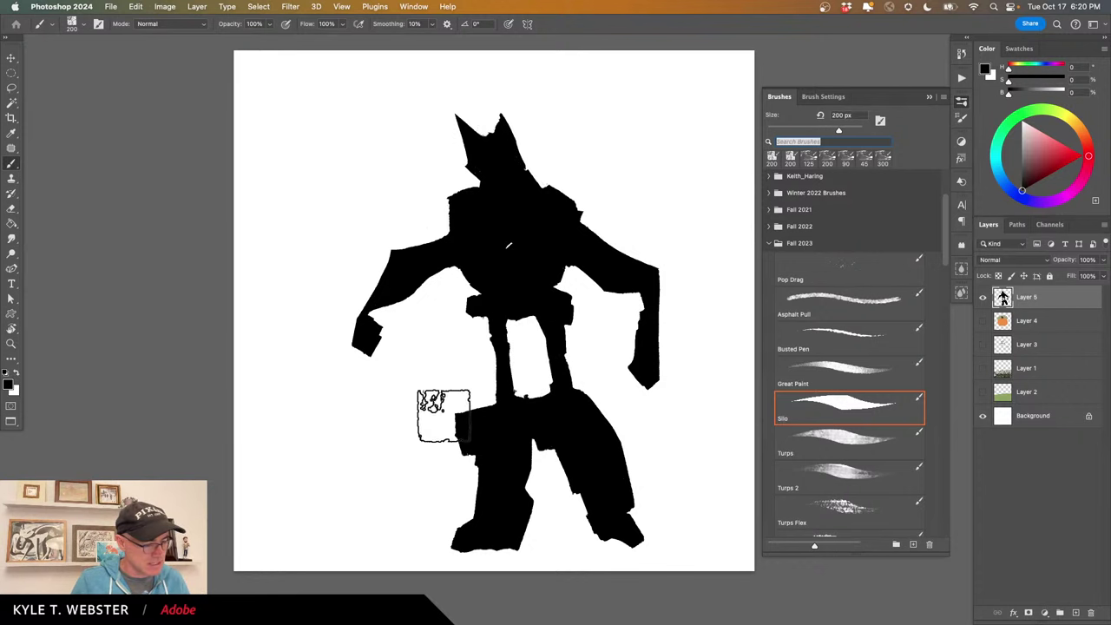
Carve the silhouette's lower legs into angular robot-like shapes, separate them at the knees, and refine both feet with flat soles.
mouse_move(444, 416)
left_mouse_down()
mouse_move(452, 455)
mouse_move(444, 432)
mouse_move(474, 472)
mouse_move(445, 533)
left_mouse_up()
left_click_drag(521, 552, 438, 563)
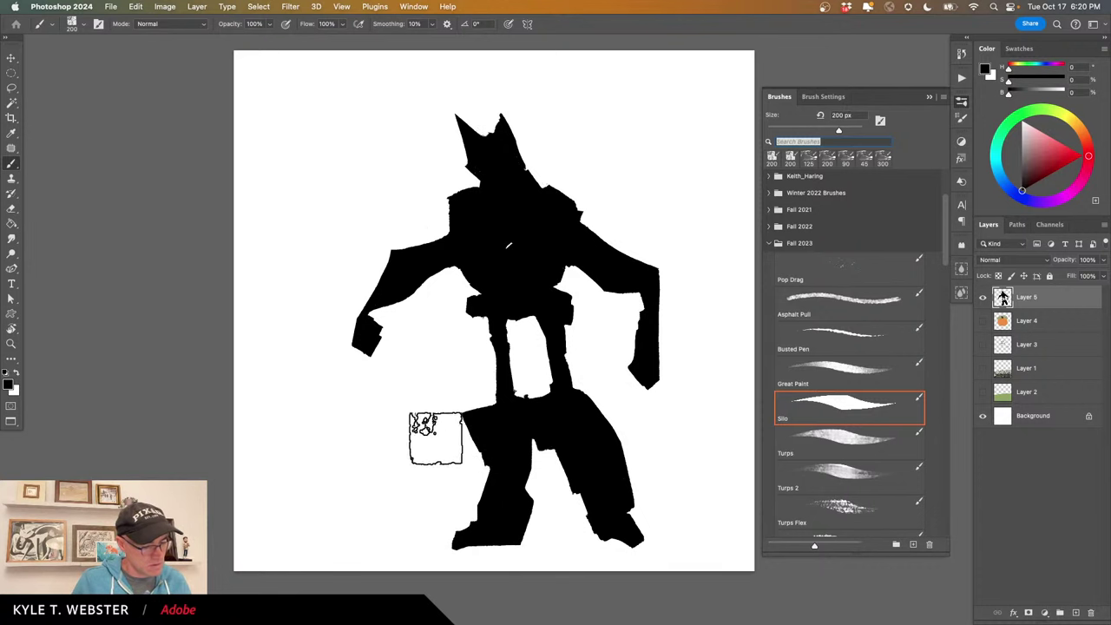
left_click_drag(550, 461, 563, 479)
mouse_move(645, 553)
left_mouse_down()
mouse_move(535, 474)
mouse_move(583, 444)
mouse_move(614, 467)
mouse_move(628, 519)
mouse_move(586, 496)
mouse_move(616, 533)
left_mouse_up()
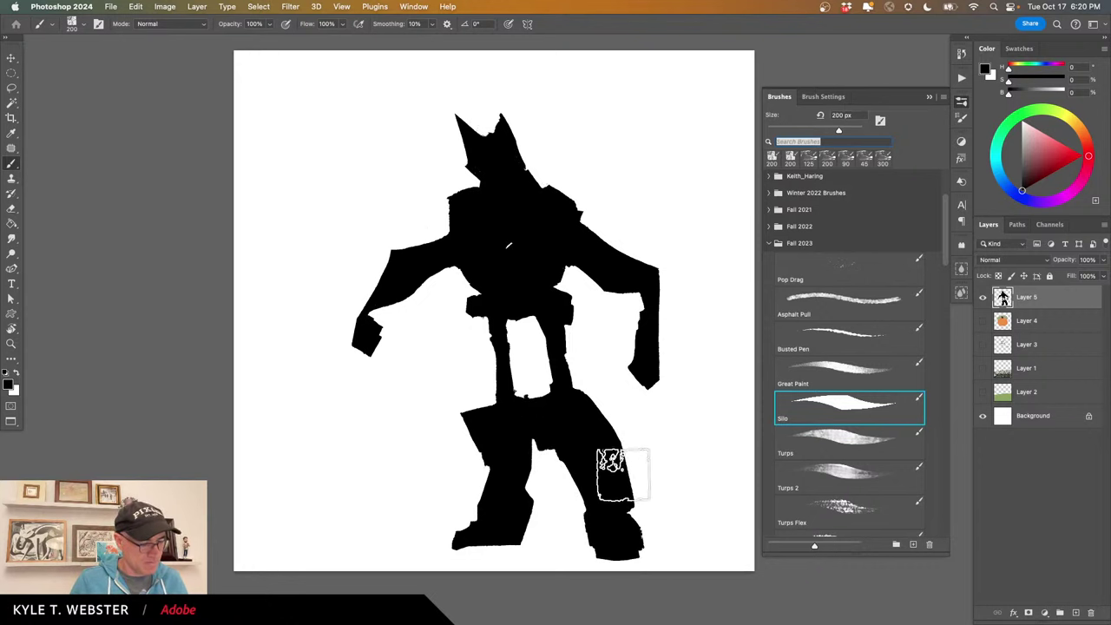
left_click_drag(637, 495, 626, 445)
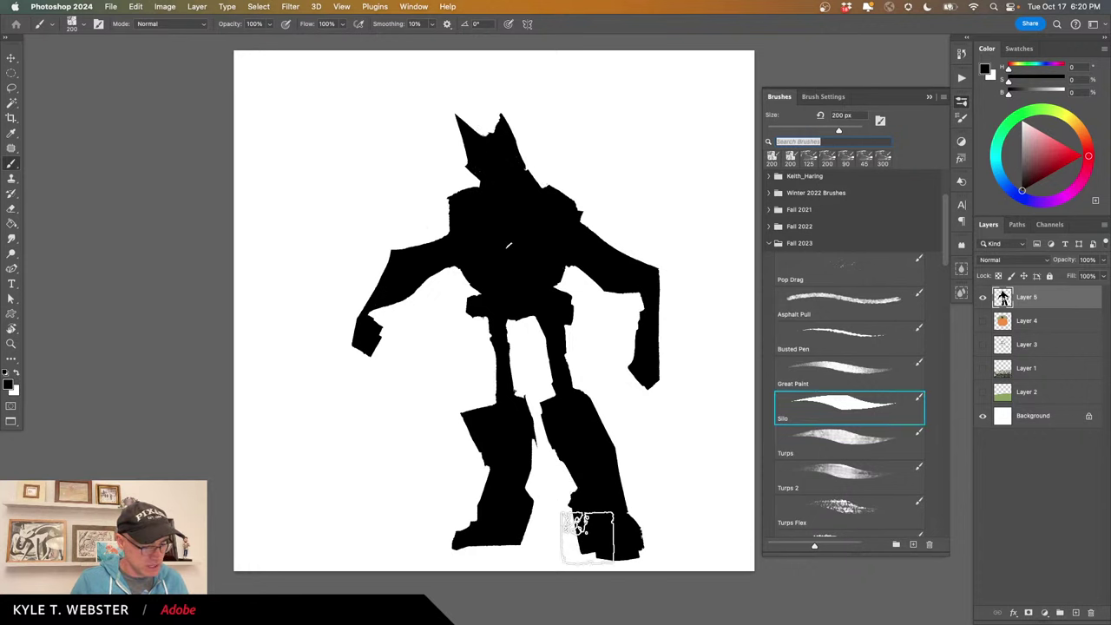
mouse_move(565, 505)
left_mouse_down()
mouse_move(578, 560)
mouse_move(648, 567)
left_mouse_up()
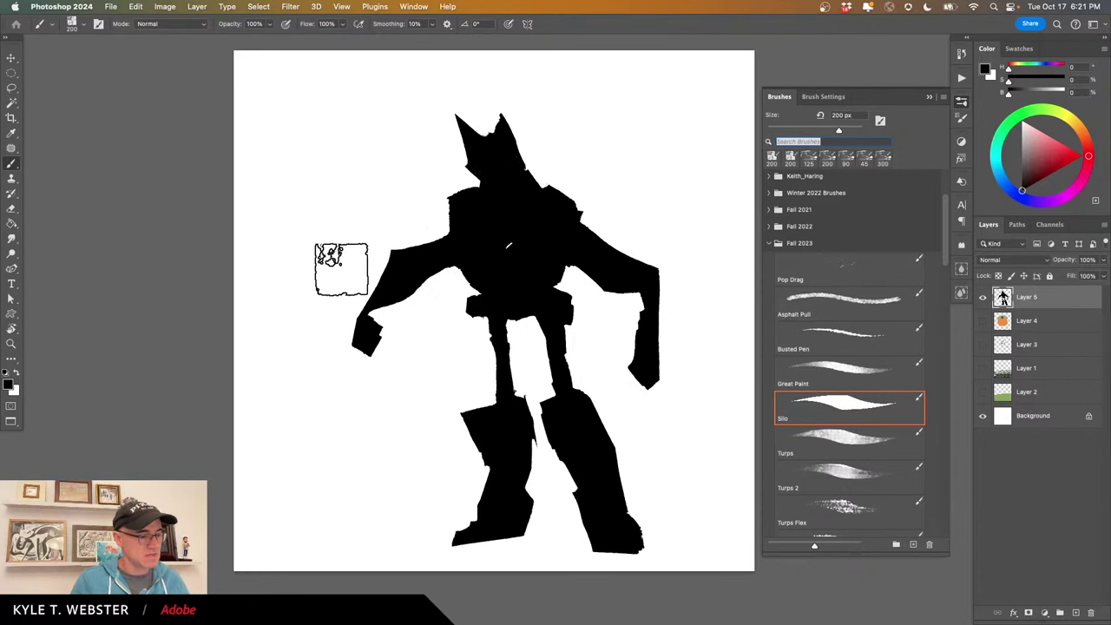
Paint a thin curved guard along the silhouette's forearm and a flared, pointed pad on each shoulder.
mouse_move(405, 245)
left_mouse_down()
mouse_move(359, 303)
mouse_move(391, 257)
mouse_move(362, 297)
mouse_move(404, 249)
mouse_move(452, 226)
mouse_move(432, 218)
mouse_move(447, 223)
mouse_move(404, 233)
left_mouse_up()
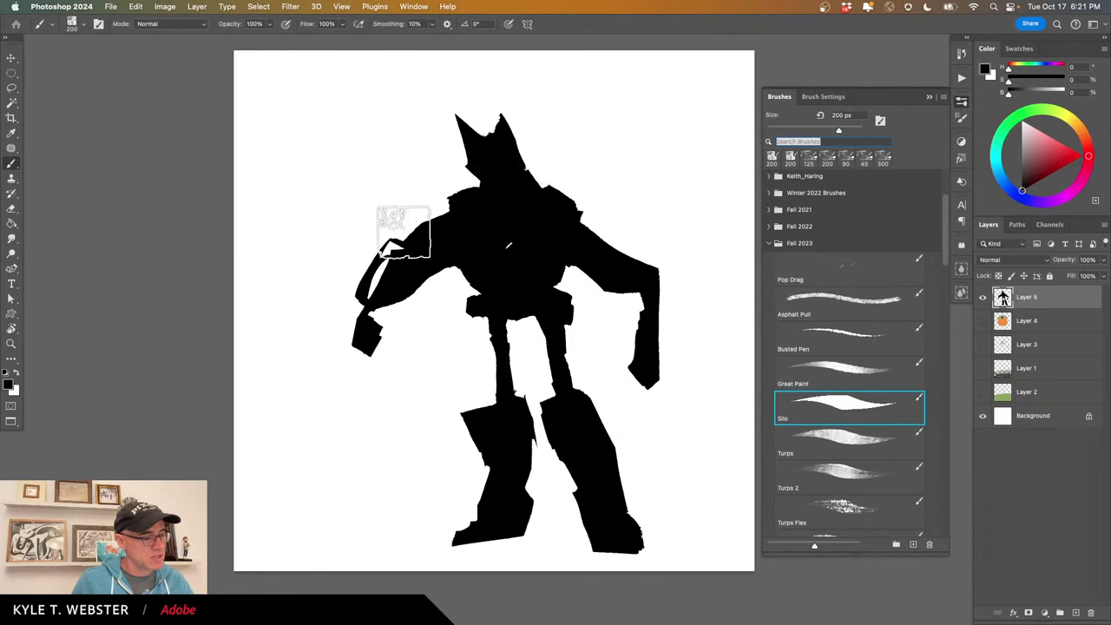
mouse_move(459, 193)
left_mouse_down()
mouse_move(421, 187)
mouse_move(443, 208)
mouse_move(415, 185)
mouse_move(436, 207)
left_mouse_up()
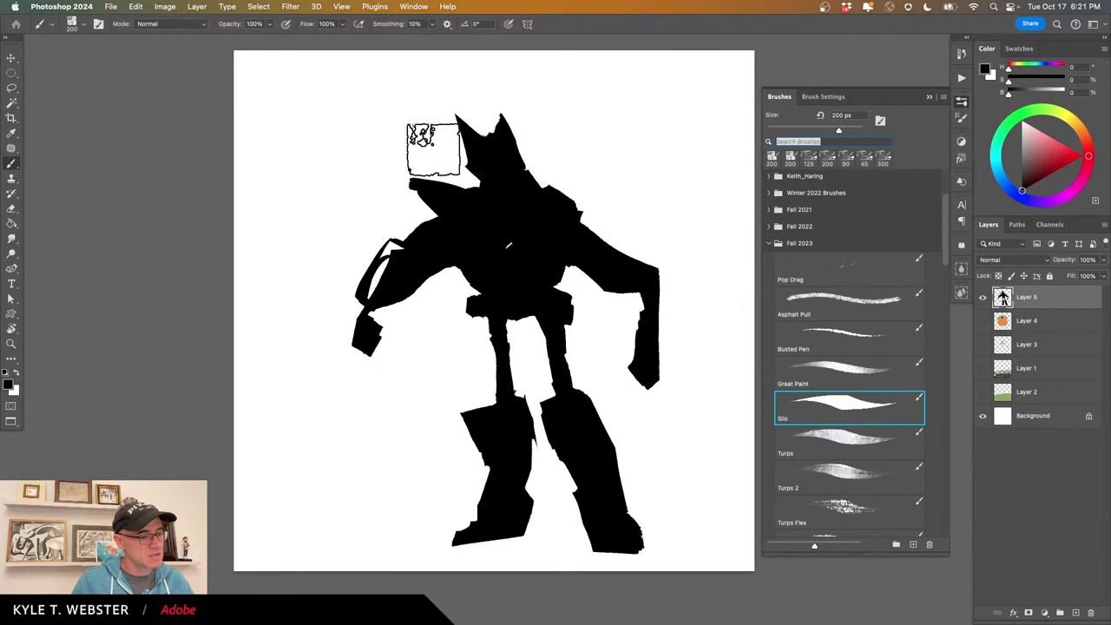
mouse_move(542, 187)
left_mouse_down()
mouse_move(566, 174)
mouse_move(555, 199)
mouse_move(565, 179)
mouse_move(575, 195)
mouse_move(588, 179)
mouse_move(564, 194)
mouse_move(577, 195)
left_mouse_up()
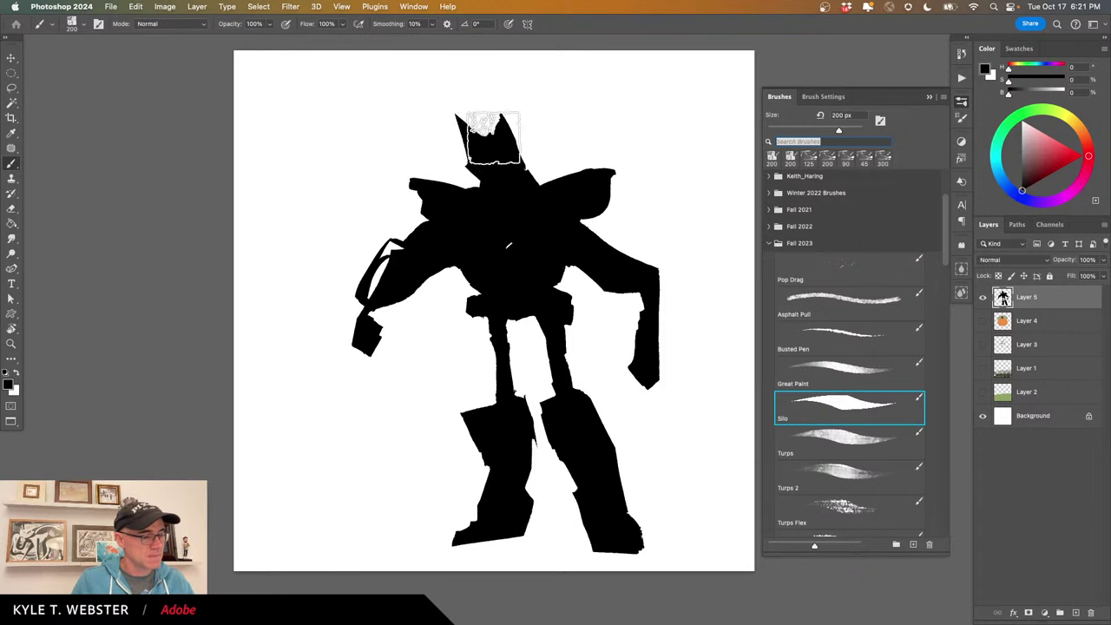
Add a small block to the side of the head, and carve white details into the head, shoulder pads and chest at 70 px.
mouse_move(494, 139)
left_mouse_down()
mouse_move(498, 124)
mouse_move(486, 130)
mouse_move(504, 130)
mouse_move(525, 160)
left_mouse_up()
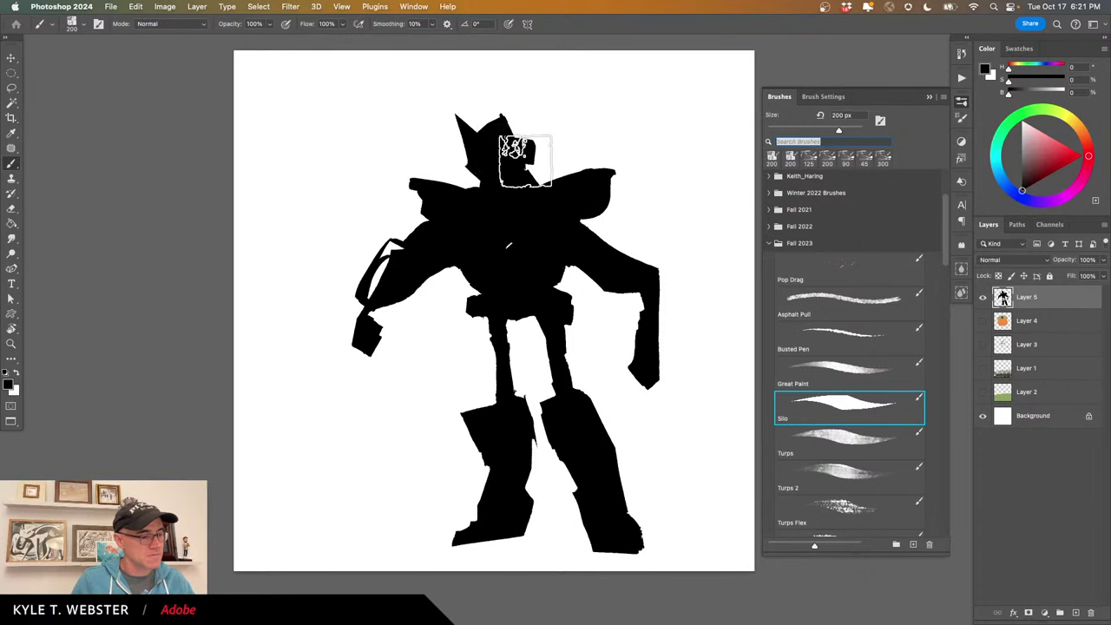
key("grave")
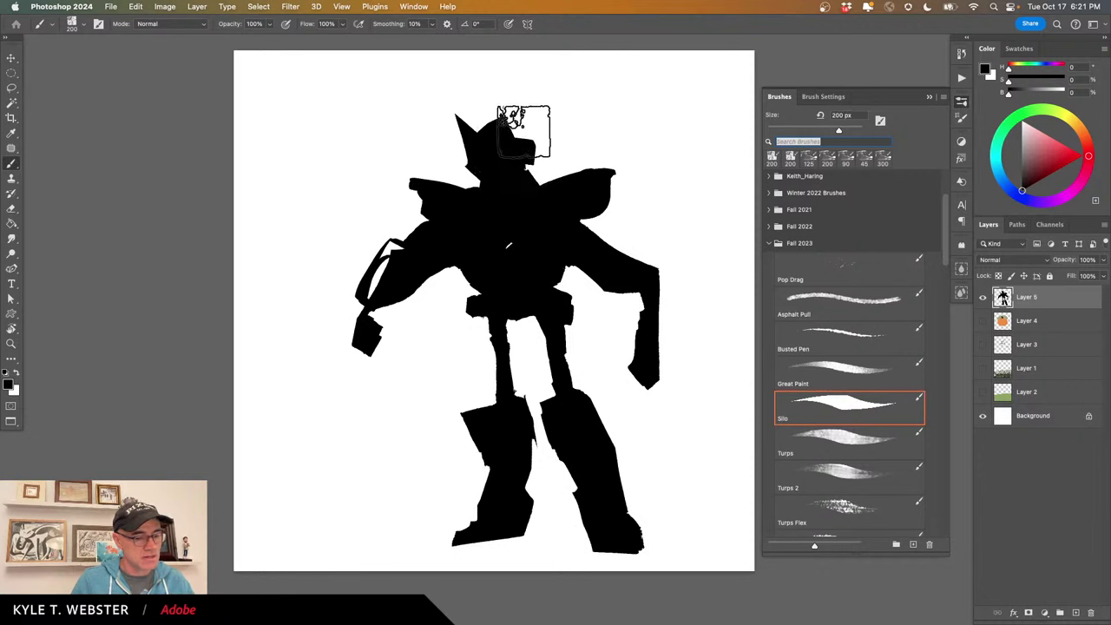
left_click_drag(538, 136, 537, 163)
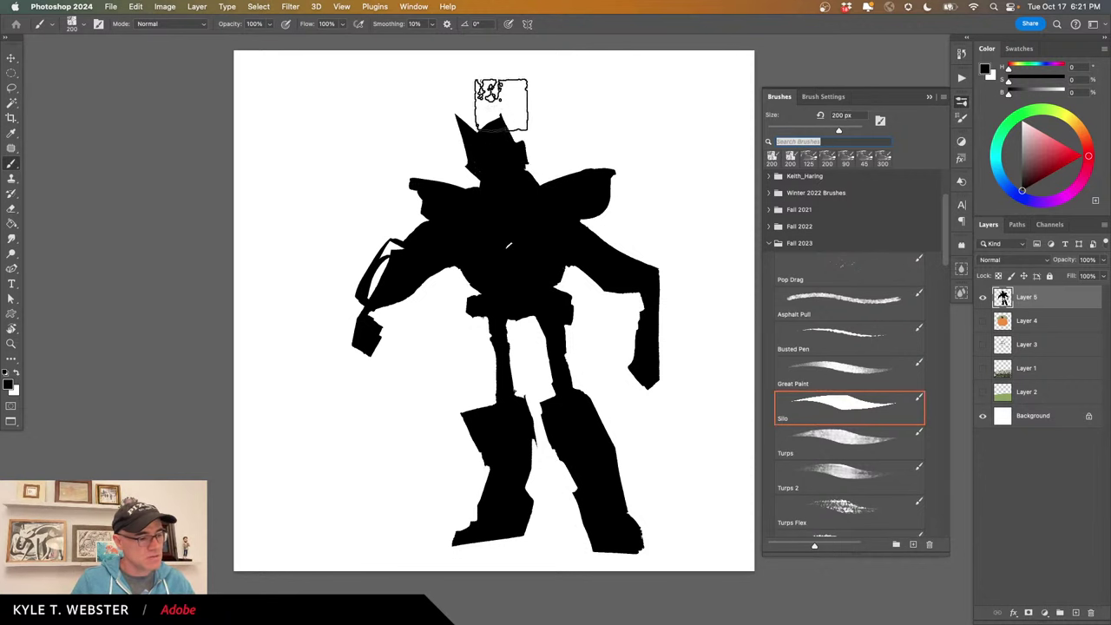
mouse_move(501, 106)
left_mouse_down()
mouse_move(507, 120)
mouse_move(486, 130)
mouse_move(452, 117)
left_mouse_up()
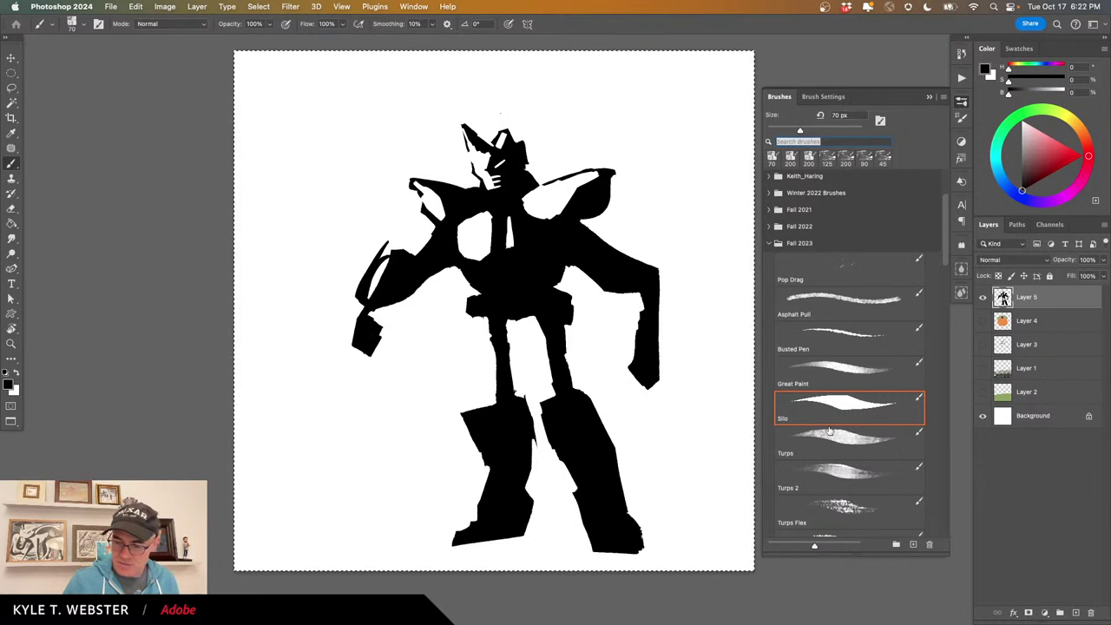
Clear the whole robot silhouette from Layer 5 and remove the selection.
key("BackSpace")
key("super+b")
key("Return")
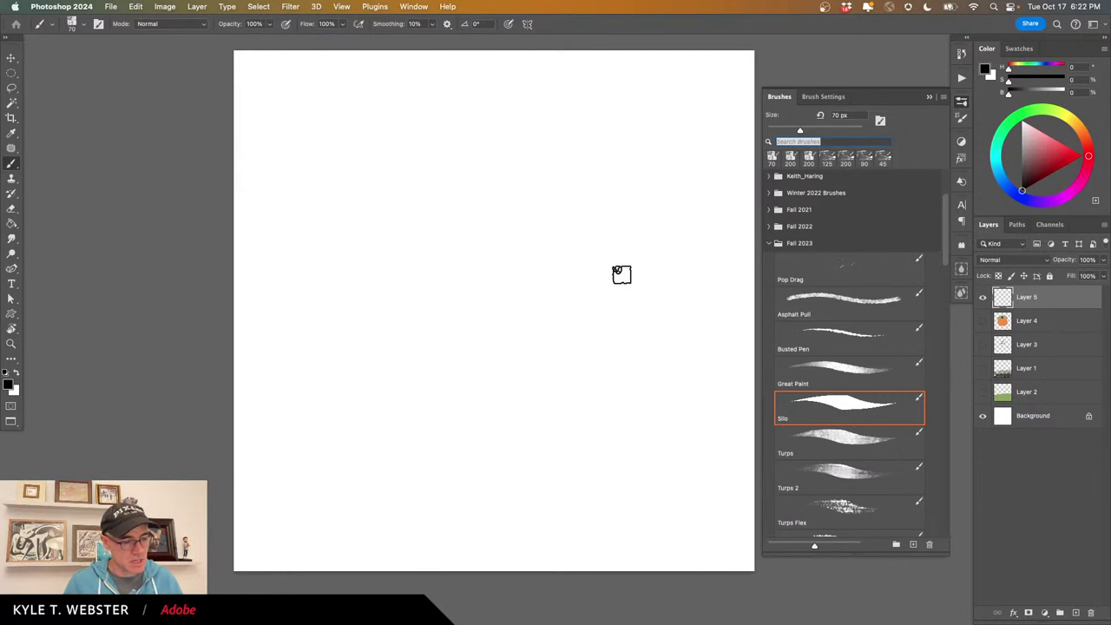
Cover the canvas with black textured strokes using Turps at 500 px, and paint broad pale pink strokes over its upper part.
left_click(836, 439)
left_click_drag(948, 250, 940, 263)
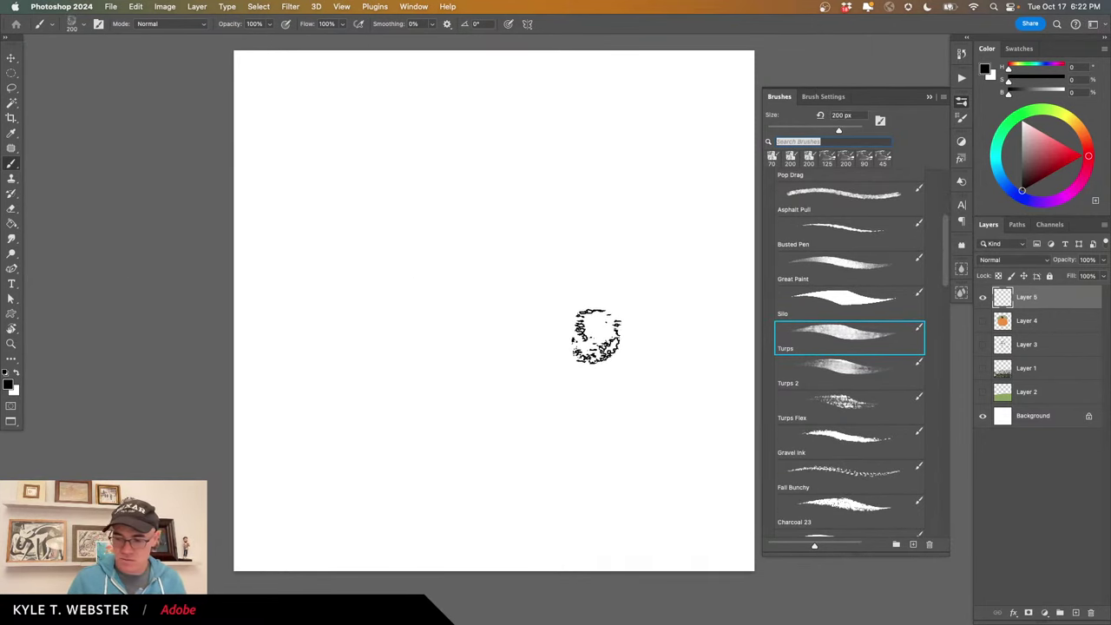
key("bracketright")
key("bracketright")
key("bracketright")
key("bracketright")
left_click_drag(618, 403, 479, 172)
left_click_drag(595, 479, 397, 230)
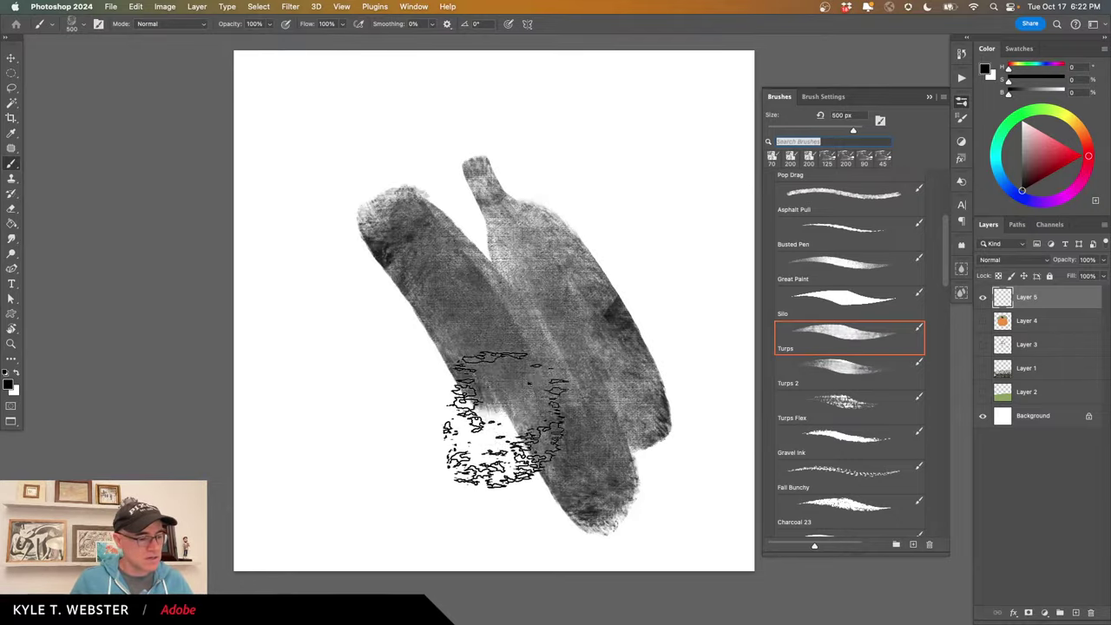
mouse_move(508, 421)
left_mouse_down()
mouse_move(556, 270)
mouse_move(613, 235)
mouse_move(546, 37)
mouse_move(692, 193)
mouse_move(707, 85)
mouse_move(650, 373)
mouse_move(590, 550)
mouse_move(367, 347)
mouse_move(380, 523)
mouse_move(225, 477)
mouse_move(321, 278)
mouse_move(347, 43)
mouse_move(447, 135)
mouse_move(513, 464)
mouse_move(563, 347)
mouse_move(573, 582)
mouse_move(493, 564)
mouse_move(359, 461)
mouse_move(260, 503)
left_mouse_up()
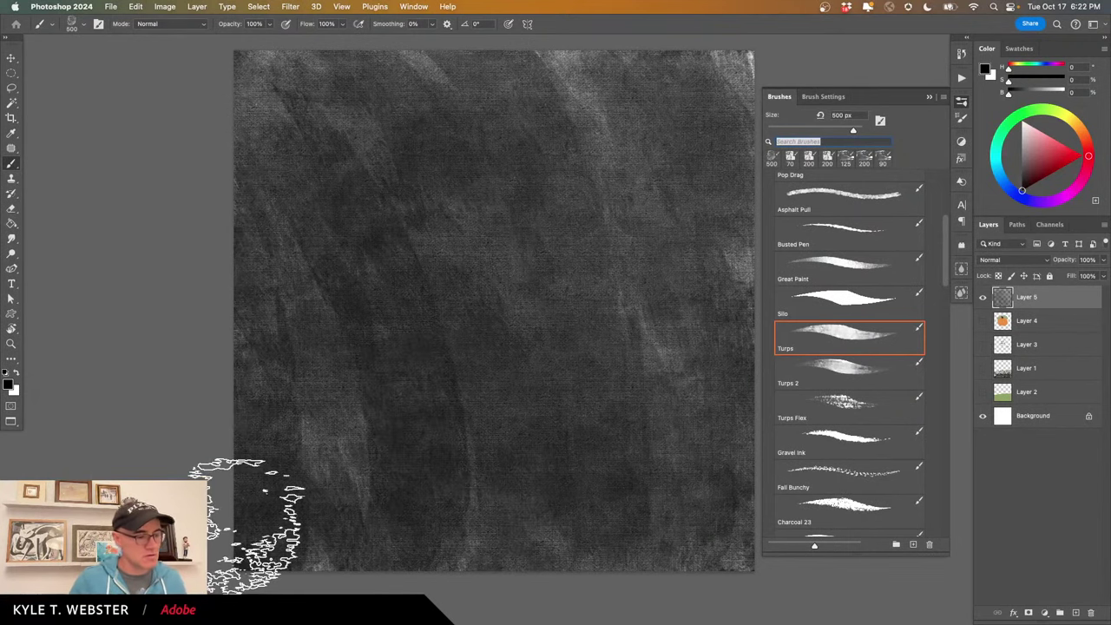
left_click(1030, 125)
mouse_move(596, 186)
left_mouse_down()
mouse_move(558, 373)
mouse_move(578, 274)
mouse_move(642, 343)
mouse_move(639, 186)
mouse_move(658, 87)
mouse_move(435, 211)
mouse_move(322, 199)
mouse_move(397, 148)
mouse_move(296, 122)
left_mouse_up()
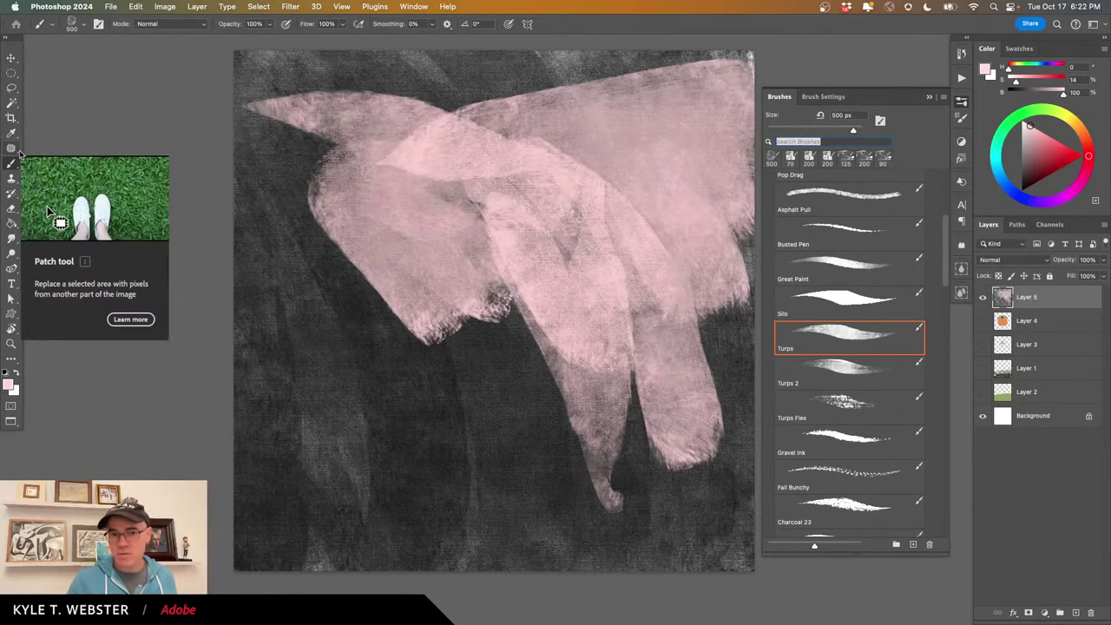
Paint pale pink streaky strokes across the lower part of the dark texture using Turps 2 at 200 px.
left_click(847, 369)
left_click_drag(447, 339, 490, 508)
left_click_drag(412, 382, 447, 495)
mouse_move(364, 343)
left_mouse_down()
mouse_move(415, 460)
mouse_move(387, 483)
left_mouse_up()
left_click_drag(321, 282, 337, 473)
left_click_drag(290, 258, 306, 443)
left_click_drag(493, 382, 544, 469)
left_click_drag(490, 343, 550, 419)
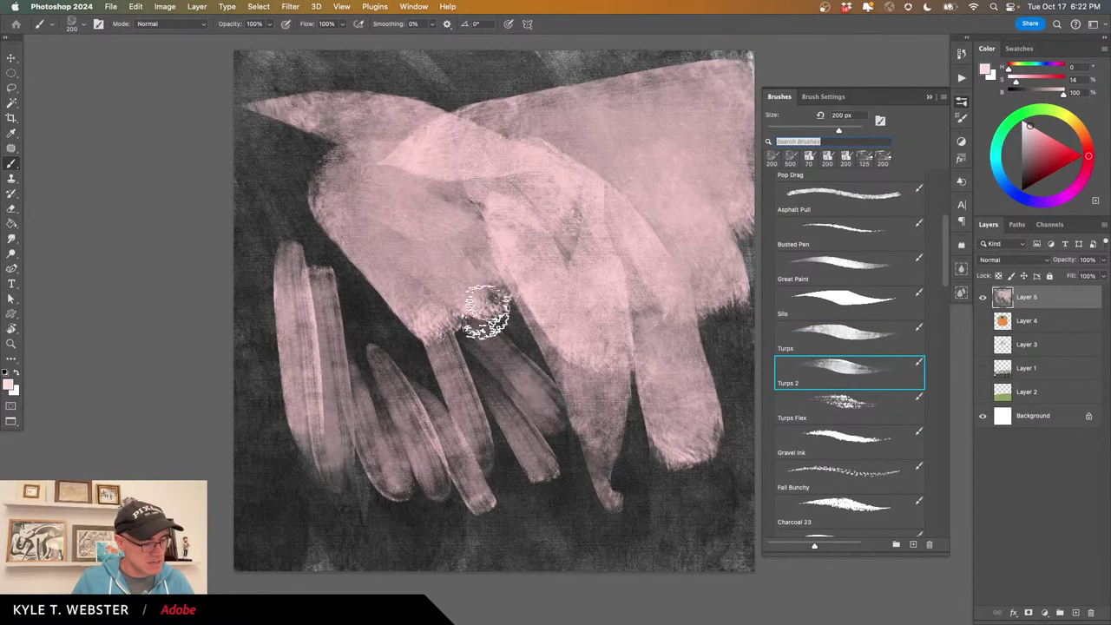
mouse_move(486, 314)
left_mouse_down()
mouse_move(472, 394)
mouse_move(436, 464)
mouse_move(490, 560)
mouse_move(244, 461)
mouse_move(410, 593)
mouse_move(338, 608)
left_mouse_up()
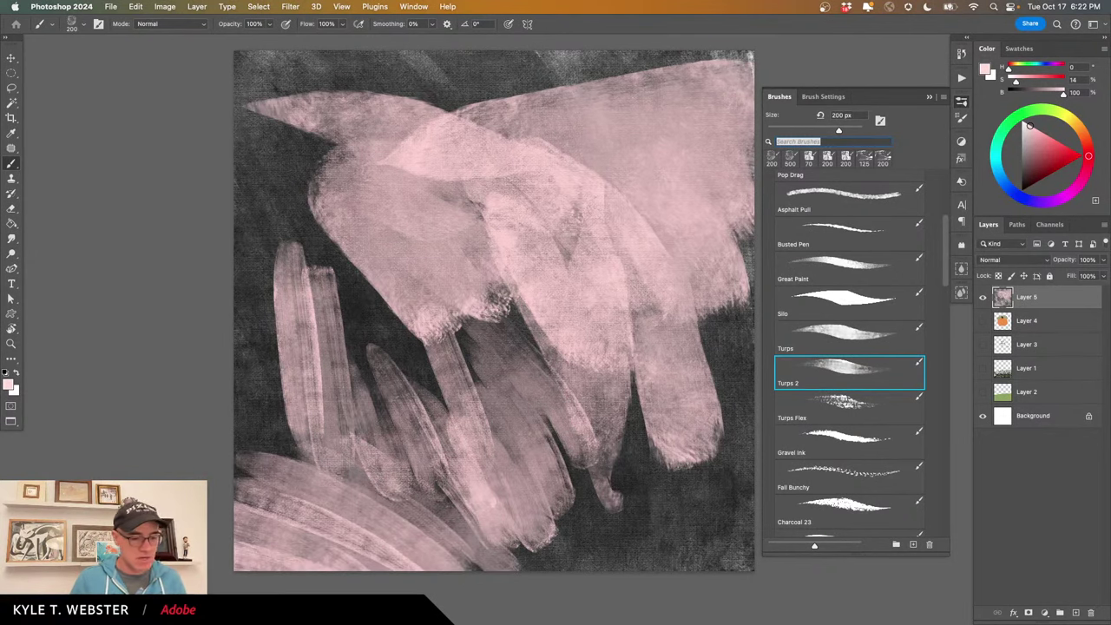
Choose the Turps Flex brush and clear all the Turps strokes from Layer 5.
left_click(821, 397)
key("BackSpace")
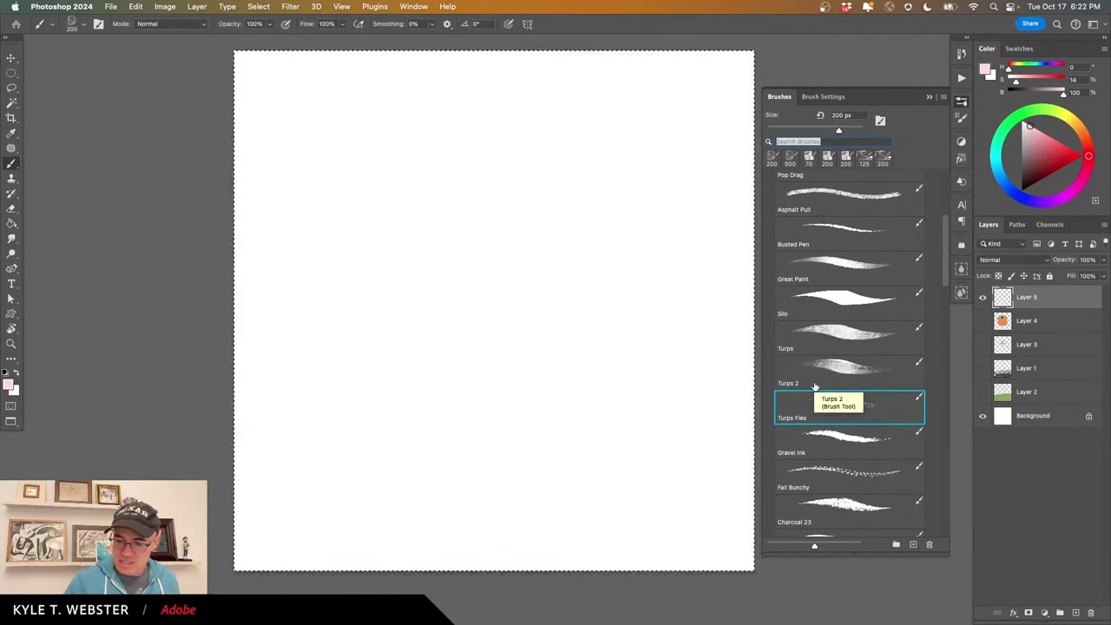
key("super+b")
key("Return")
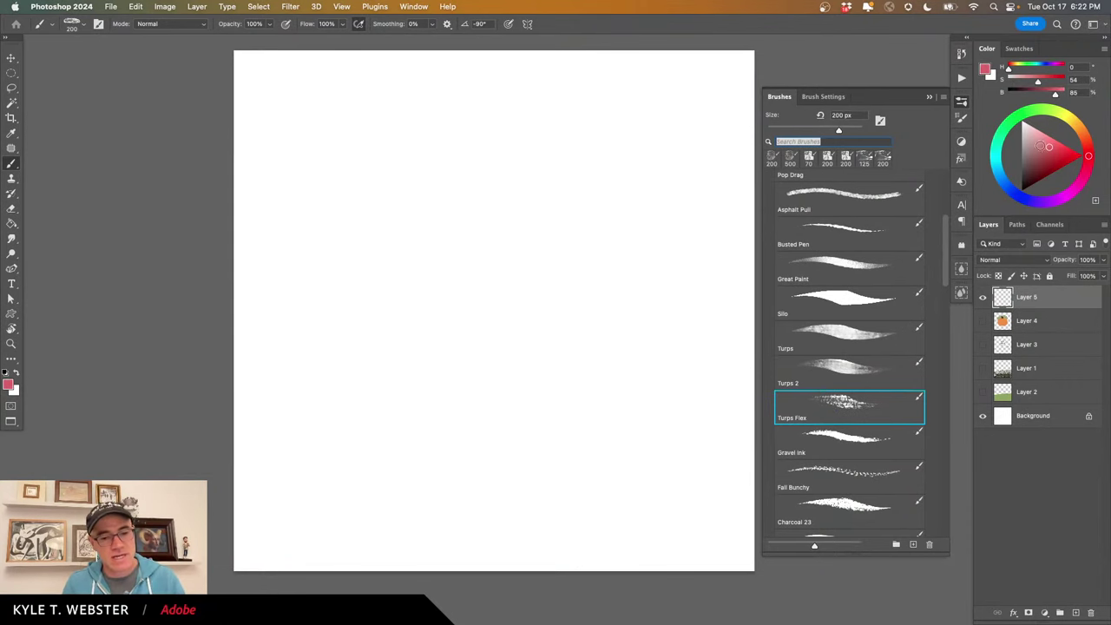
Paint rose-red diagonal, wavy and thin crossing test strokes across the canvas using Turps Flex at 200 px.
left_click_drag(481, 198, 627, 397)
left_click_drag(647, 464, 395, 174)
left_click_drag(472, 255, 589, 478)
mouse_move(589, 478)
left_mouse_down()
mouse_move(363, 221)
mouse_move(385, 280)
left_mouse_up()
mouse_move(466, 260)
left_mouse_down()
mouse_move(467, 174)
mouse_move(608, 300)
mouse_move(645, 382)
left_mouse_up()
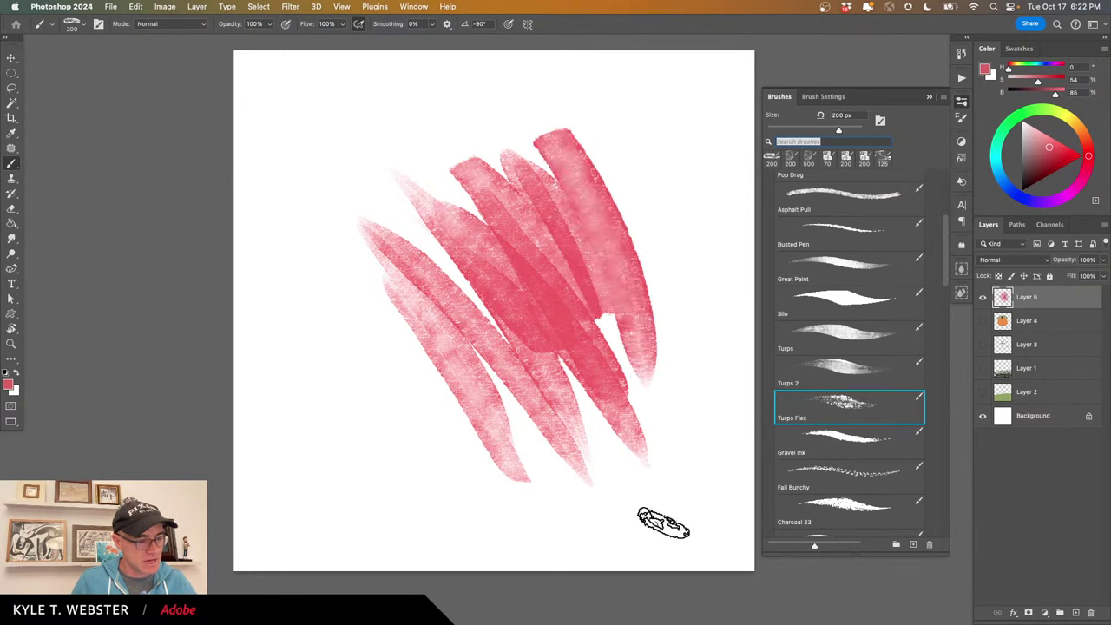
mouse_move(342, 494)
left_mouse_down()
mouse_move(355, 409)
mouse_move(317, 338)
mouse_move(303, 251)
mouse_move(347, 129)
mouse_move(496, 95)
mouse_move(625, 102)
left_mouse_up()
mouse_move(685, 141)
left_mouse_down()
mouse_move(702, 235)
mouse_move(707, 473)
mouse_move(654, 171)
left_mouse_up()
left_click_drag(735, 275, 330, 469)
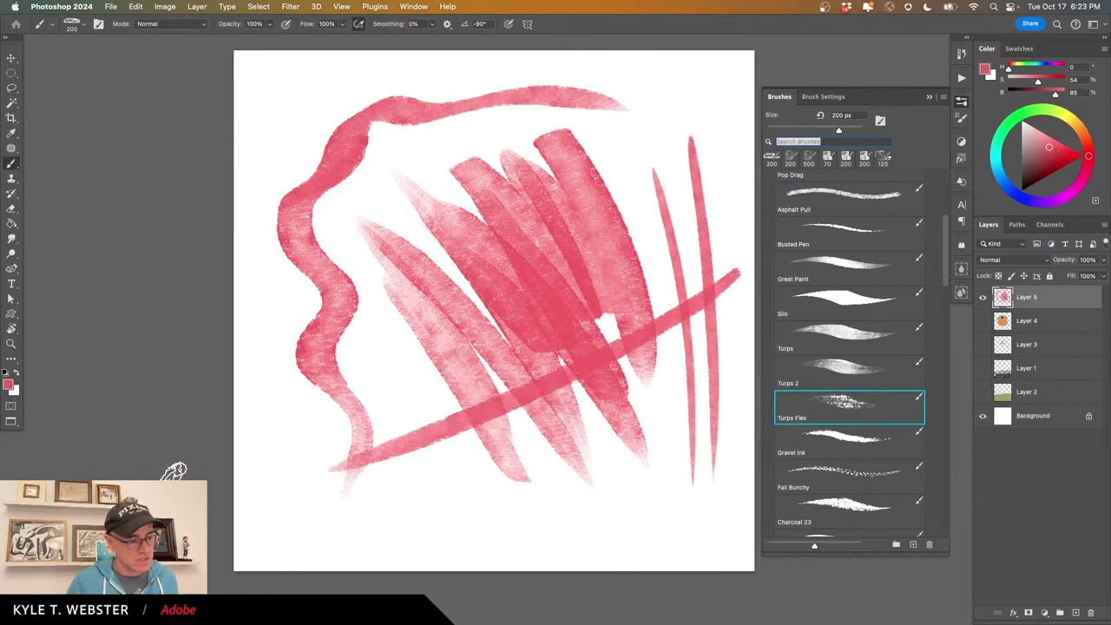
left_click_drag(661, 503, 408, 504)
mouse_move(501, 545)
left_mouse_down()
mouse_move(434, 426)
mouse_move(392, 240)
mouse_move(299, 487)
left_mouse_up()
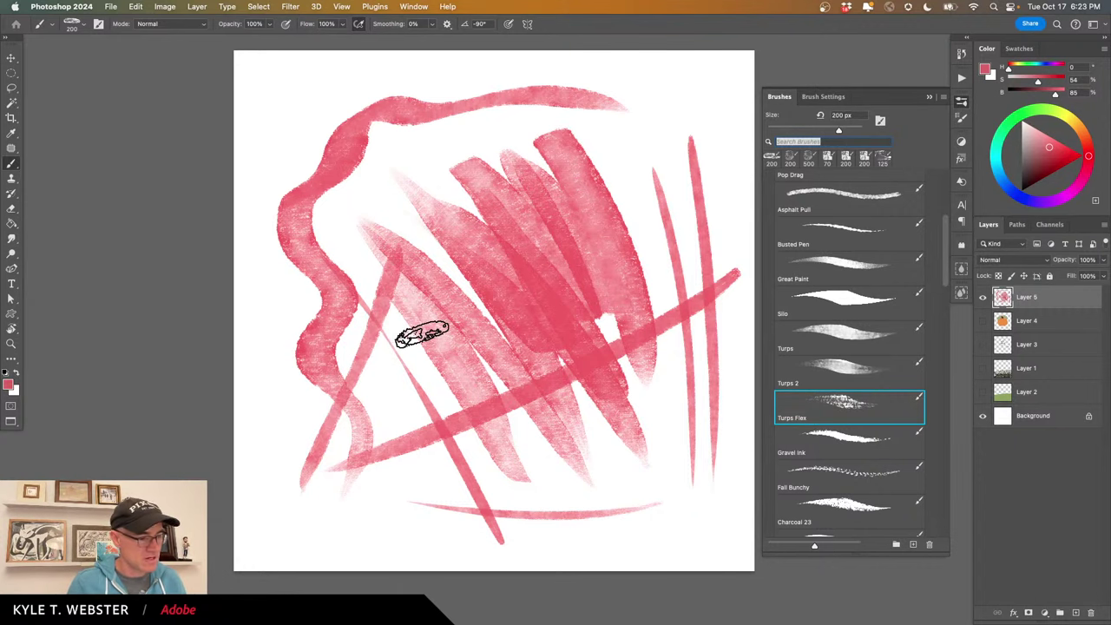
Clear all the rose-red Turps Flex strokes from Layer 5 and deselect.
key("super+a")
key("Delete")
key("super+d")
key("super+b")
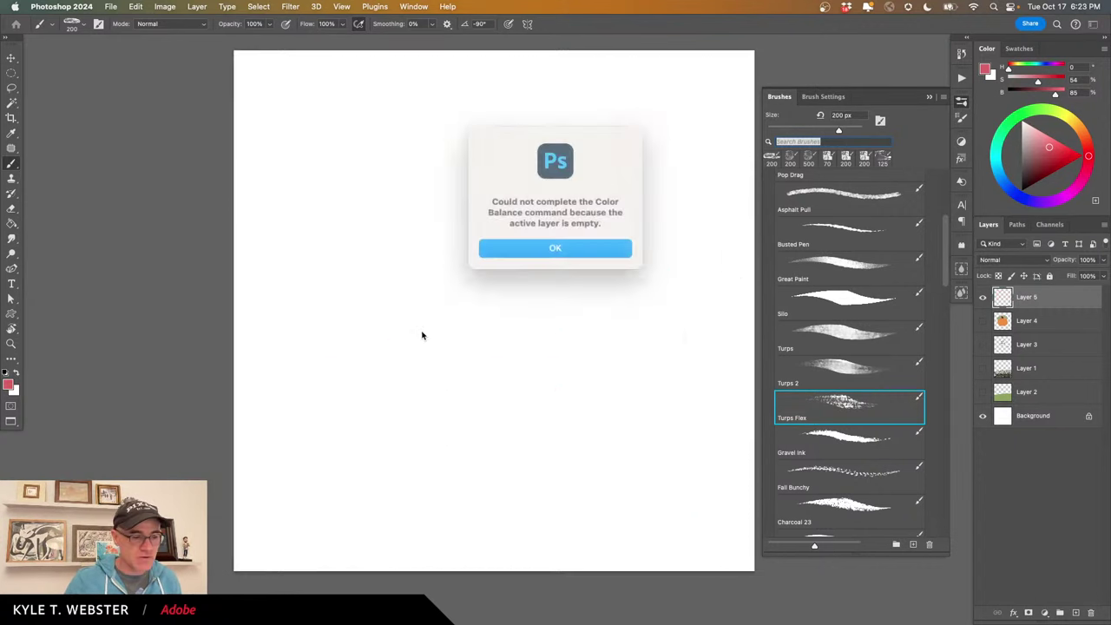
key("Return")
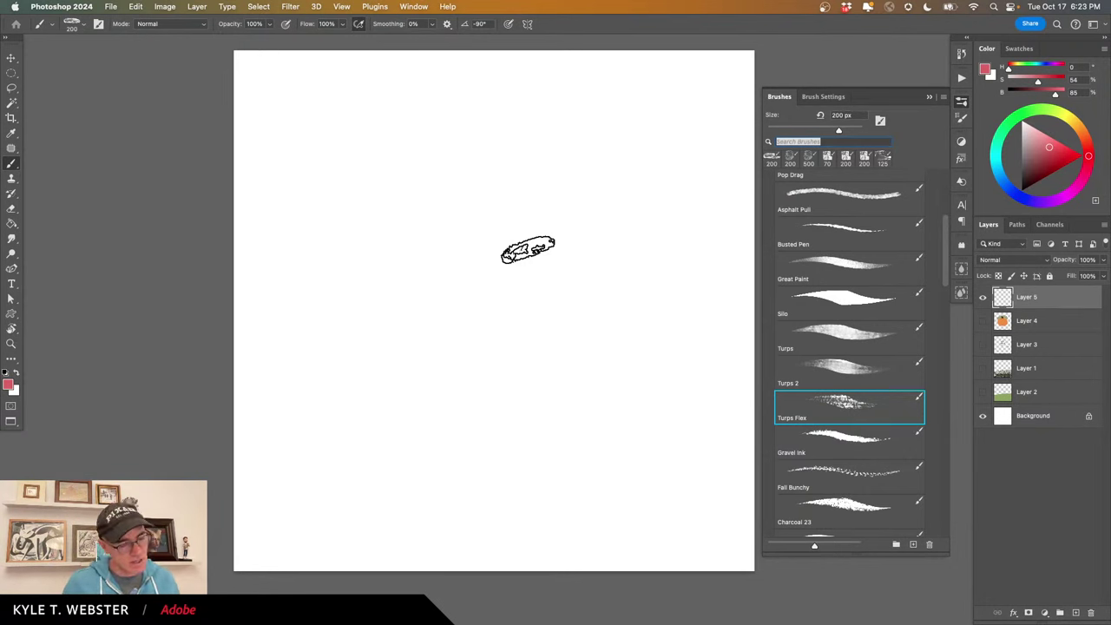
Draw a looping dark brown line with Gravel Ink at 30 px and inspect its rough edges at 100% zoom.
left_click(829, 433)
left_click(1025, 180)
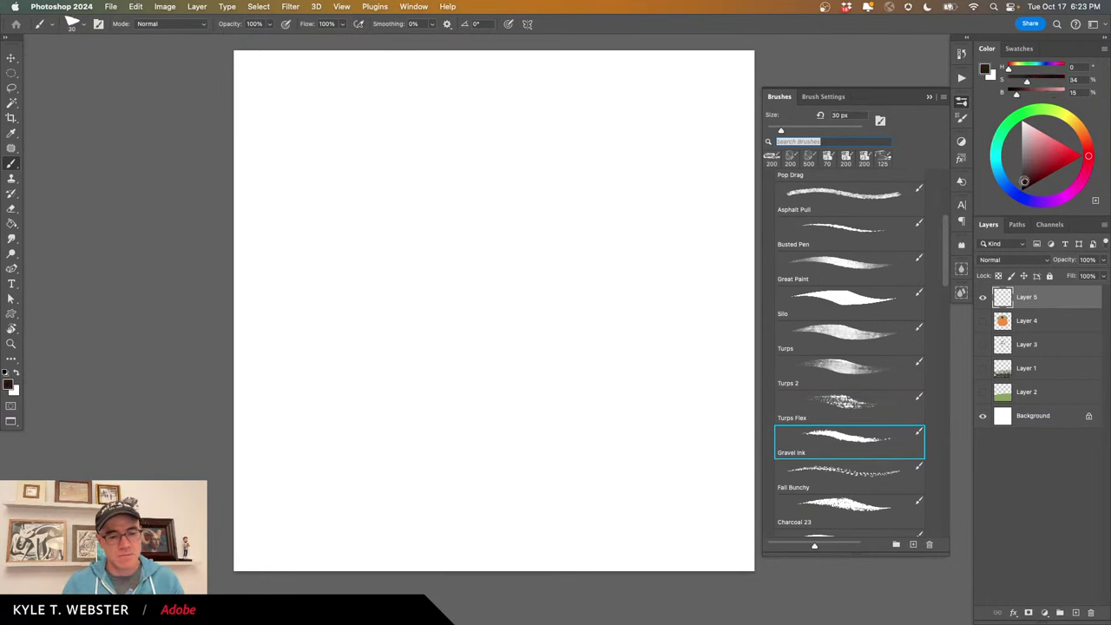
mouse_move(614, 245)
left_mouse_down()
mouse_move(504, 165)
mouse_move(367, 203)
mouse_move(465, 281)
mouse_move(537, 371)
mouse_move(521, 470)
mouse_move(536, 415)
mouse_move(403, 391)
mouse_move(447, 356)
mouse_move(371, 319)
mouse_move(343, 340)
mouse_move(438, 226)
mouse_move(581, 278)
mouse_move(606, 316)
mouse_move(604, 347)
mouse_move(628, 287)
mouse_move(665, 272)
mouse_move(591, 195)
mouse_move(631, 258)
left_mouse_up()
double_click(10, 344)
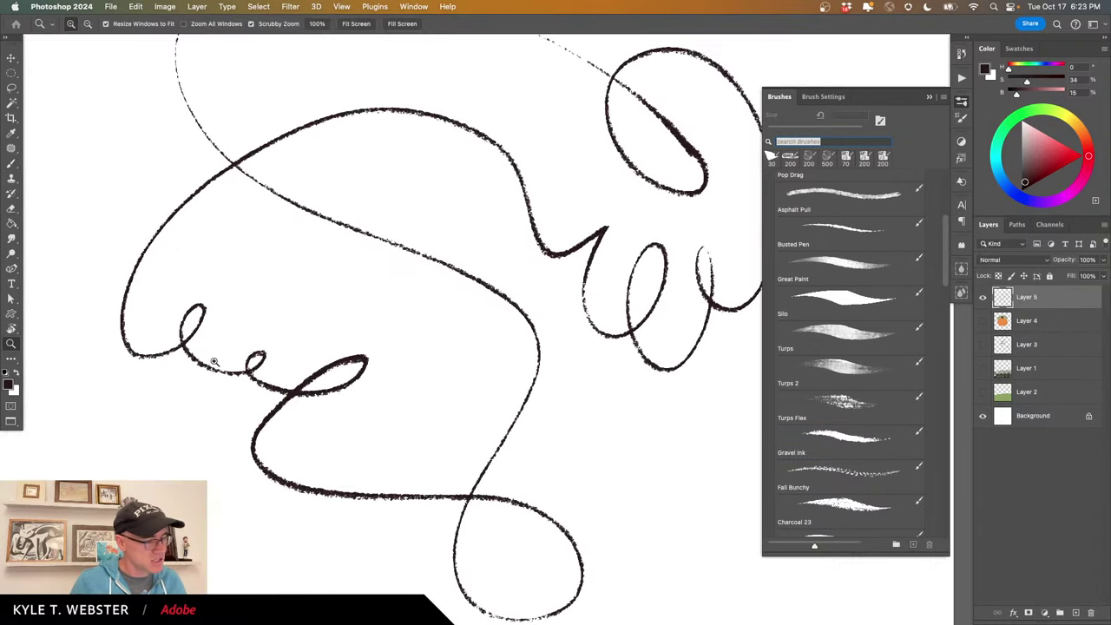
left_click_drag(337, 349, 351, 448)
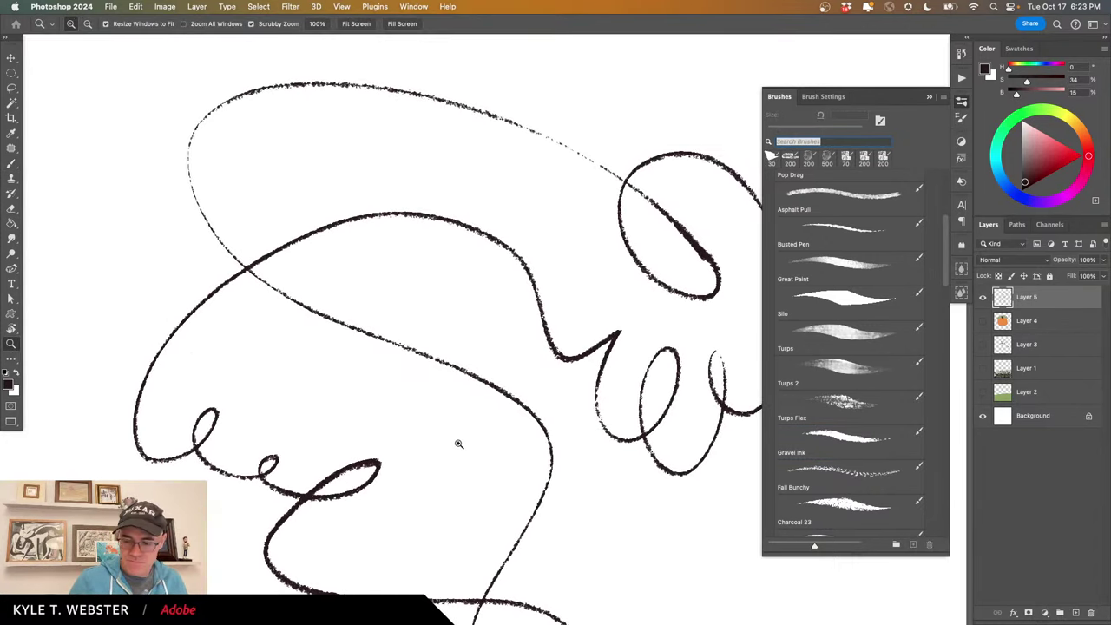
Clear the looping Gravel Ink line from Layer 5, deselect, and return to the Brush tool with the whole canvas in view.
key("super+0")
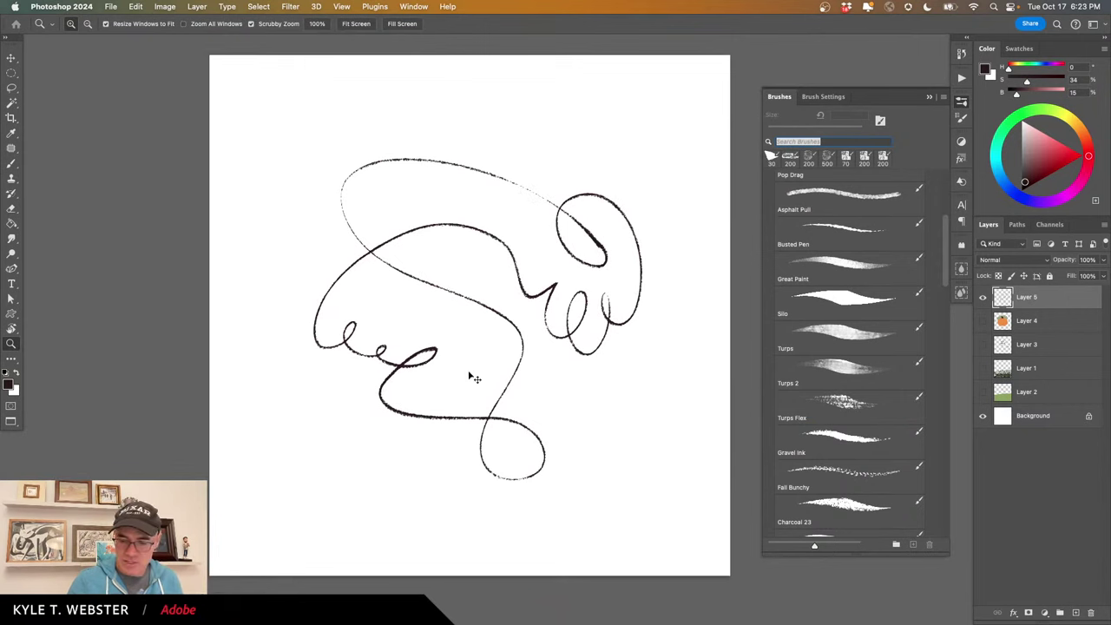
key("super+a")
key("Delete")
key("super+d")
key("super+b")
left_click(514, 239)
key("b")
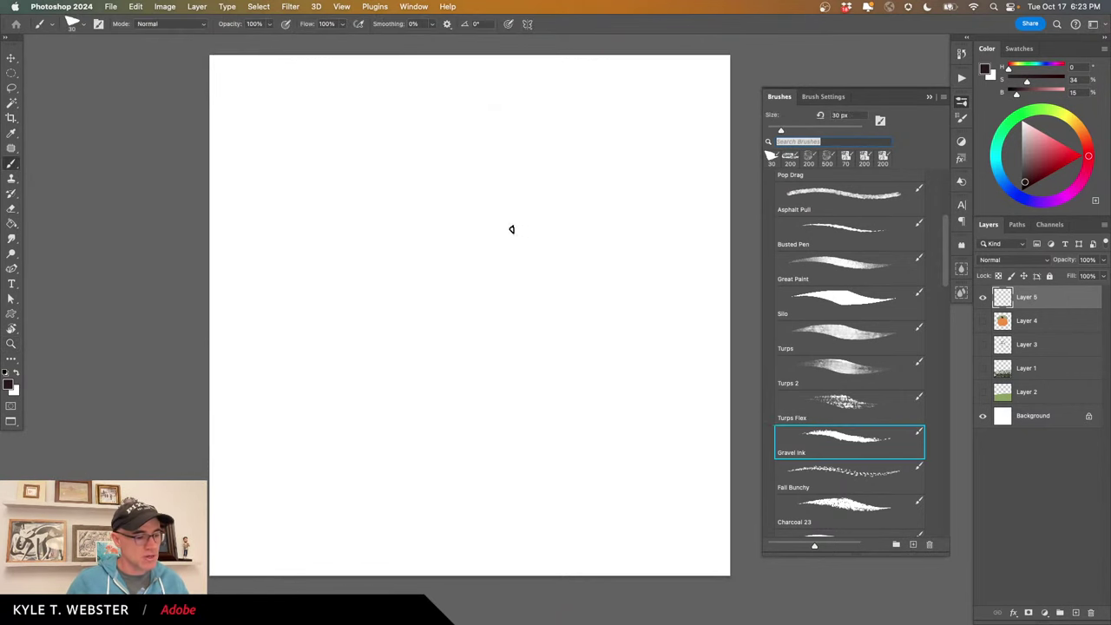
Draw another looping dark brown Gravel Ink line at 30 px and clear it from Layer 5.
mouse_move(547, 207)
left_mouse_down()
mouse_move(391, 225)
mouse_move(430, 389)
mouse_move(454, 410)
mouse_move(538, 318)
mouse_move(447, 283)
mouse_move(562, 272)
mouse_move(545, 288)
mouse_move(553, 246)
mouse_move(608, 224)
mouse_move(475, 158)
mouse_move(538, 231)
mouse_move(521, 195)
left_mouse_up()
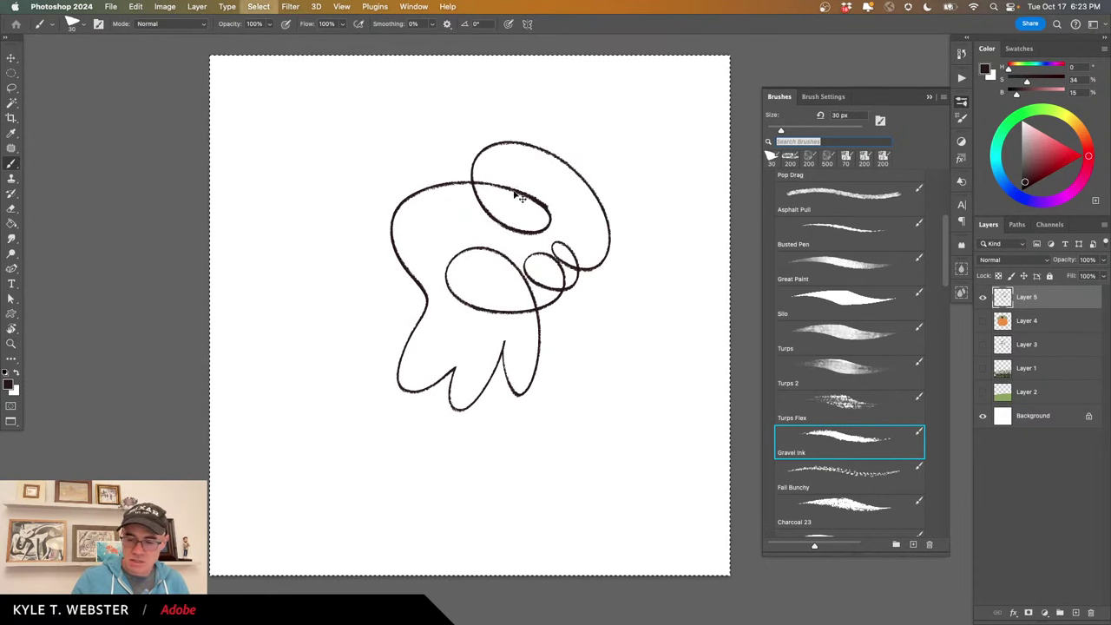
key("BackSpace")
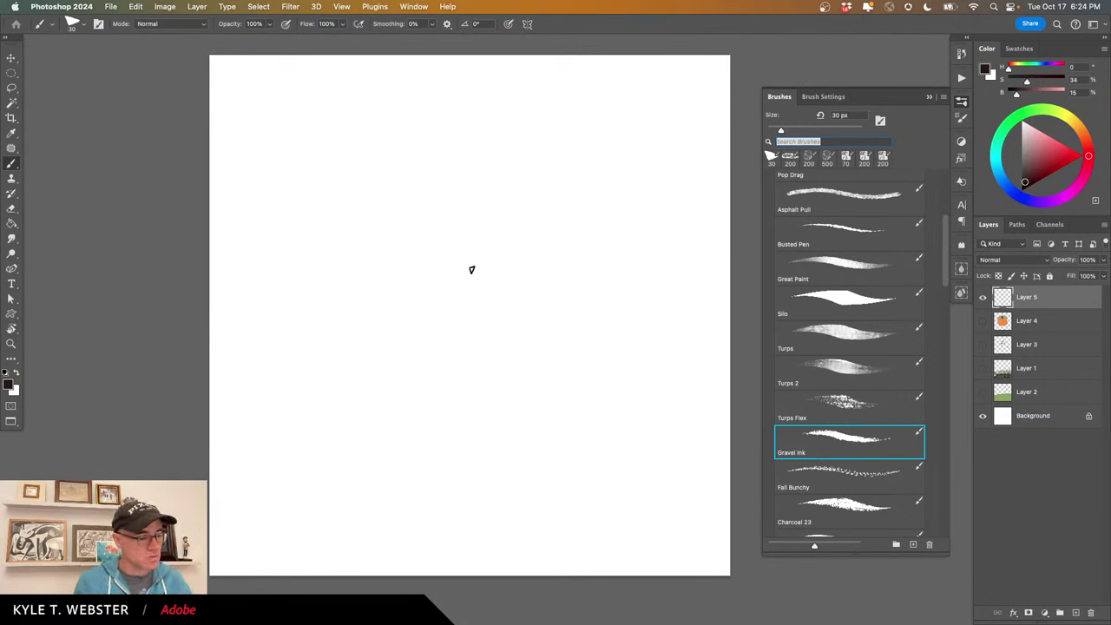
Sketch a Spider-Man mask in the canvas's upper middle with Gravel Ink at 30 px, adding web lines and thick dark eye borders.
mouse_move(471, 269)
left_mouse_down()
mouse_move(425, 219)
mouse_move(469, 269)
mouse_move(498, 240)
mouse_move(506, 247)
mouse_move(486, 273)
mouse_move(514, 241)
mouse_move(509, 186)
mouse_move(449, 161)
mouse_move(400, 219)
mouse_move(423, 296)
mouse_move(503, 263)
mouse_move(461, 301)
mouse_move(413, 254)
mouse_move(436, 171)
mouse_move(482, 171)
mouse_move(447, 179)
mouse_move(414, 216)
mouse_move(400, 209)
mouse_move(437, 302)
left_mouse_up()
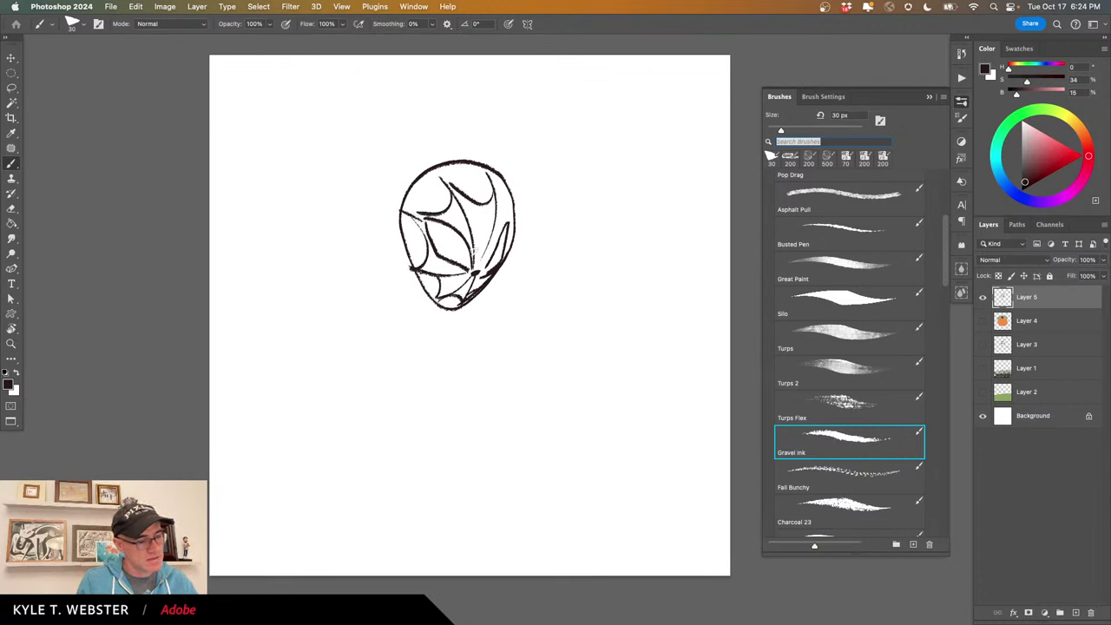
left_click_drag(511, 205, 493, 188)
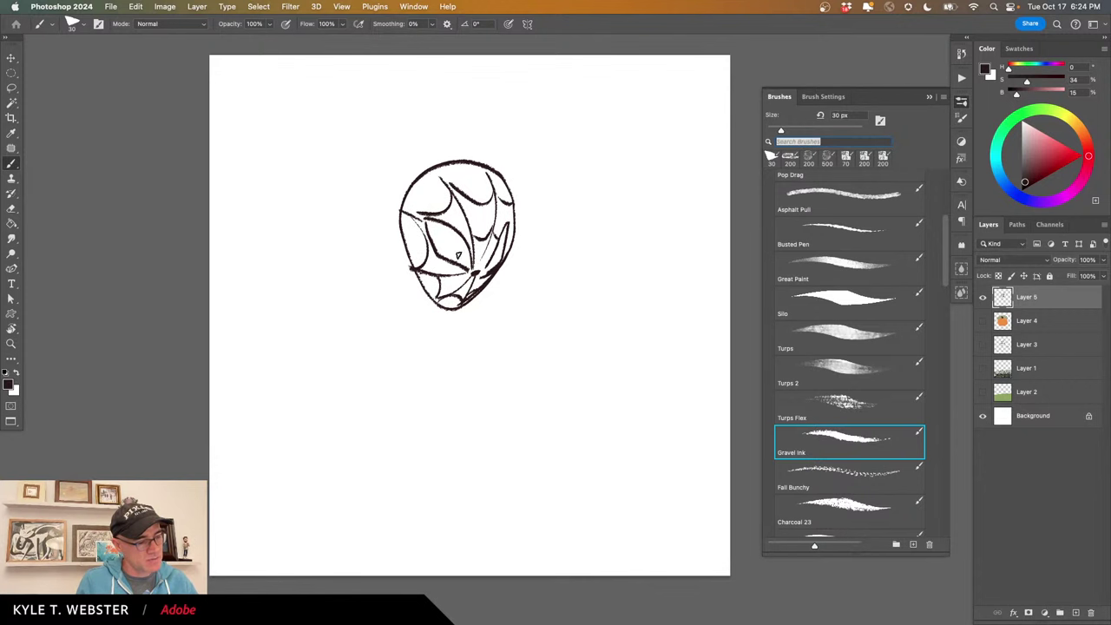
mouse_move(468, 272)
left_mouse_down()
mouse_move(430, 250)
mouse_move(438, 260)
mouse_move(424, 226)
mouse_move(448, 269)
mouse_move(467, 271)
mouse_move(466, 232)
mouse_move(422, 212)
mouse_move(428, 258)
left_mouse_up()
left_click_drag(507, 223, 484, 267)
left_click_drag(510, 227, 481, 273)
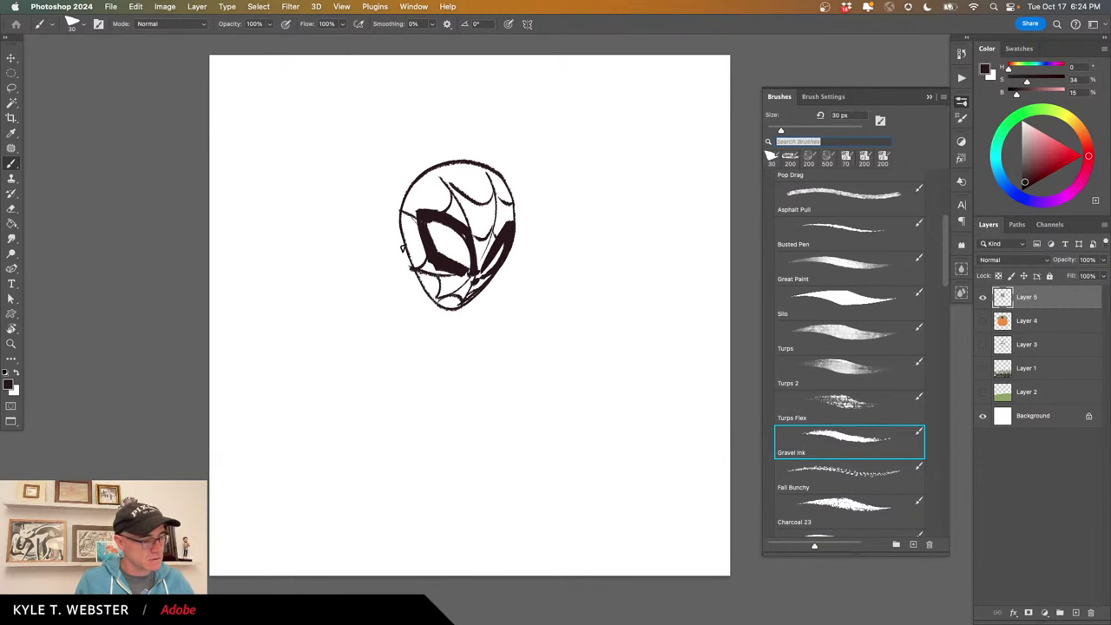
Sketch the figure's shoulder, arm and chest lines around and below the mask with Gravel Ink.
left_click_drag(402, 246, 311, 334)
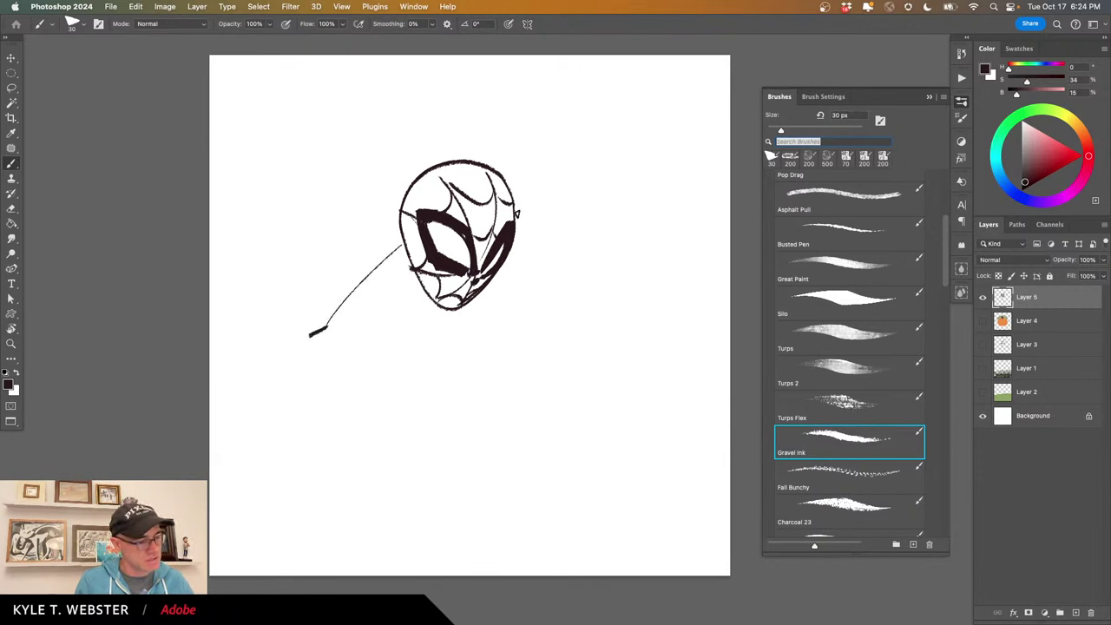
left_click_drag(516, 211, 584, 353)
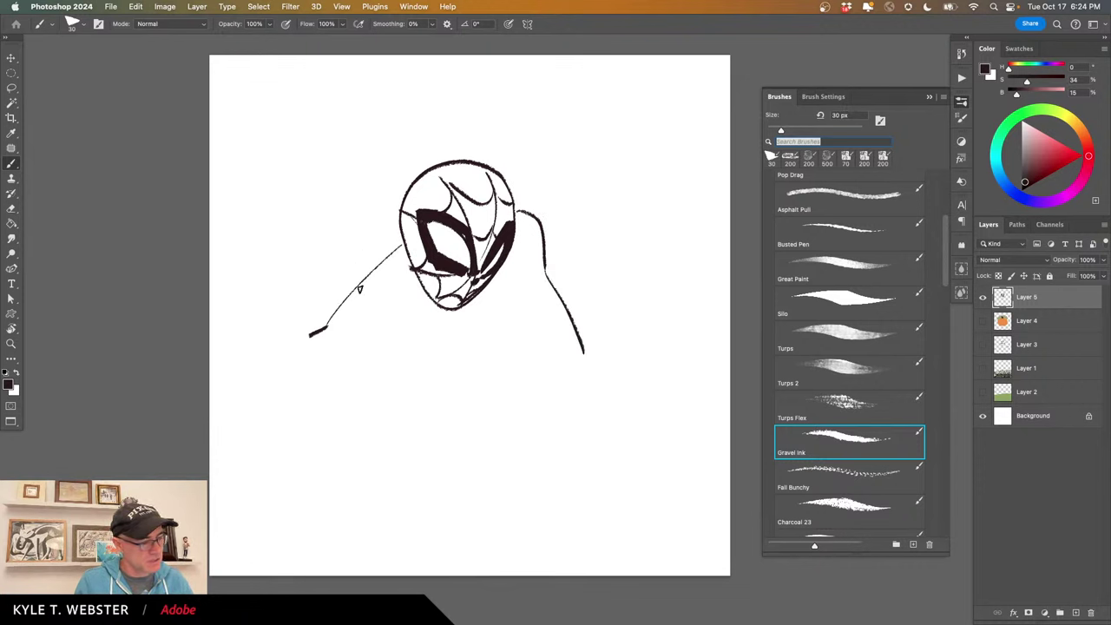
mouse_move(398, 245)
left_mouse_down()
mouse_move(306, 347)
mouse_move(305, 402)
mouse_move(404, 366)
left_mouse_up()
left_click_drag(518, 273, 466, 365)
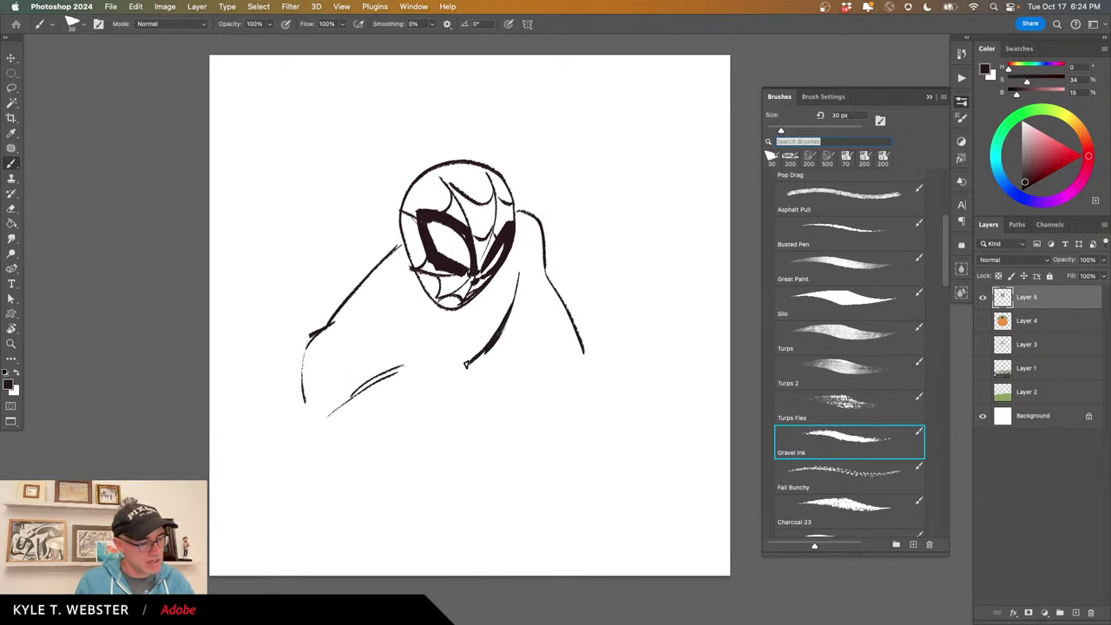
Clear the Spider-Man sketch from Layer 5 and deselect.
key("super+a")
key("Delete")
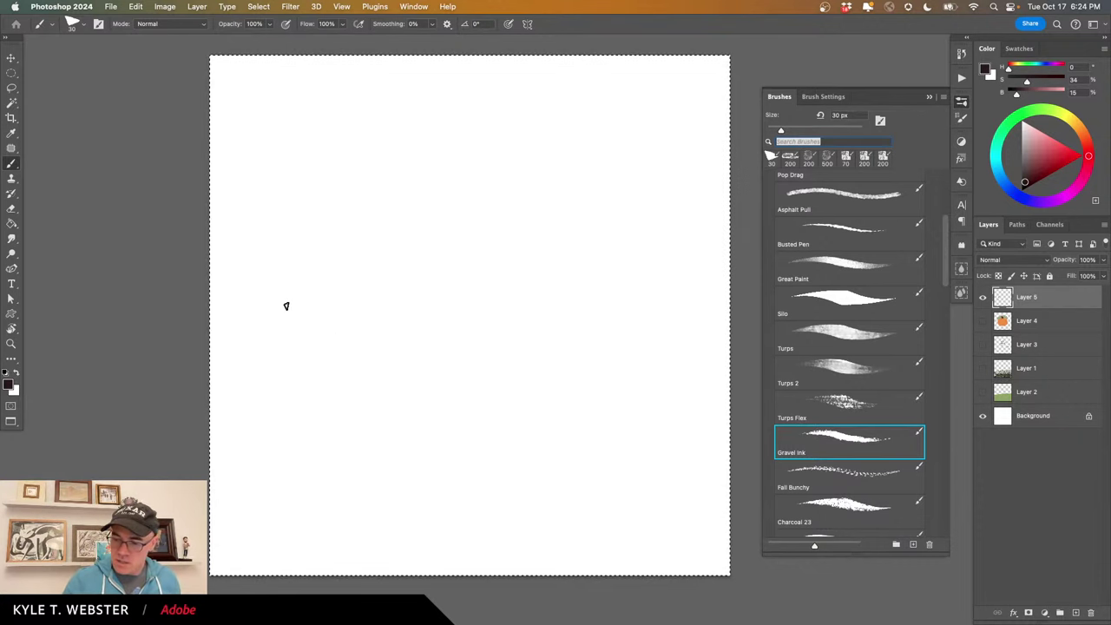
key("super+d")
Choose the Fall Bunchy brush at 800 px and paint a bank of orange-red leaves (HSB 17, 68, 91) across the canvas middle.
left_click(834, 476)
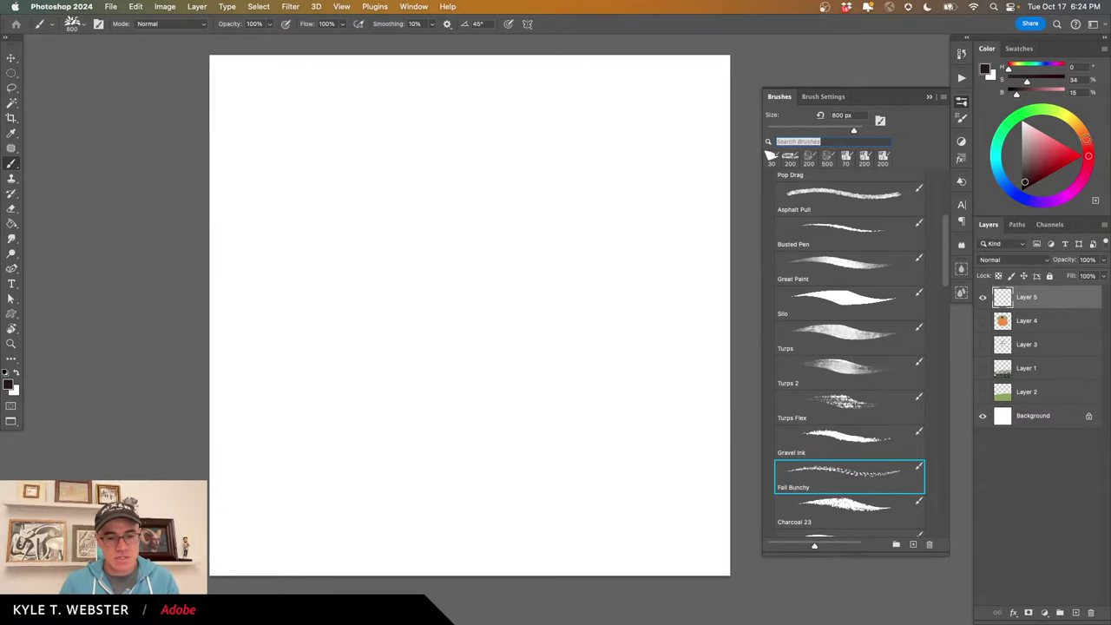
left_click(1086, 142)
left_click(1059, 149)
mouse_move(504, 374)
left_mouse_down()
mouse_move(451, 466)
mouse_move(571, 348)
mouse_move(530, 408)
mouse_move(373, 330)
mouse_move(382, 339)
mouse_move(486, 252)
mouse_move(682, 356)
mouse_move(298, 397)
mouse_move(109, 399)
left_mouse_up()
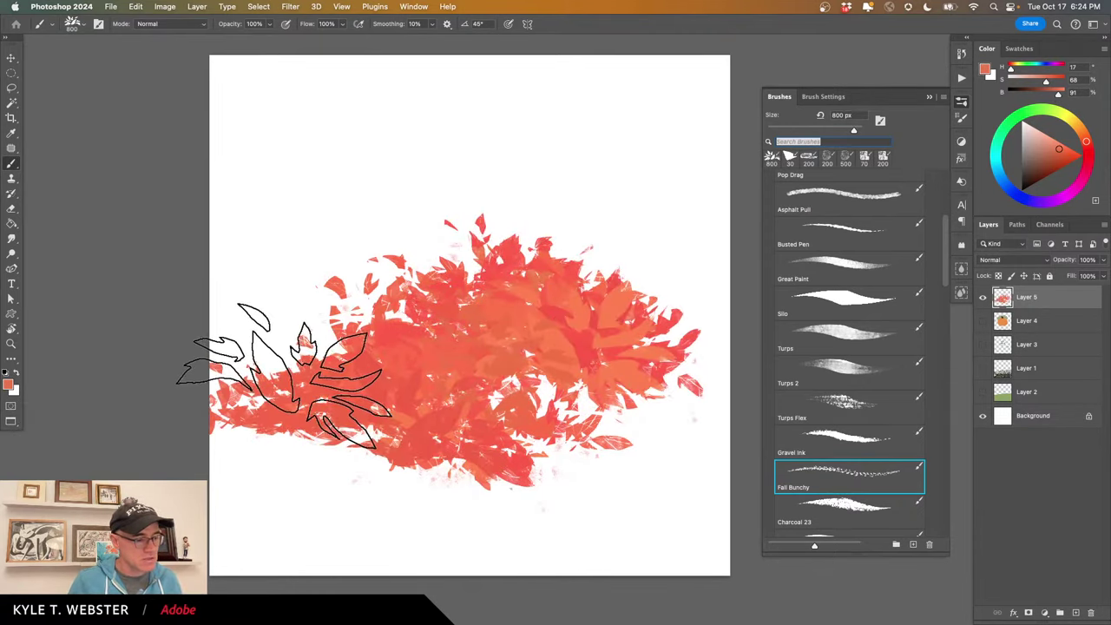
Look at the leaf pile in the open FALL '23 Brushes forest illustration, and return to the test canvas.
key("ctrl+Tab")
key("ctrl+Tab")
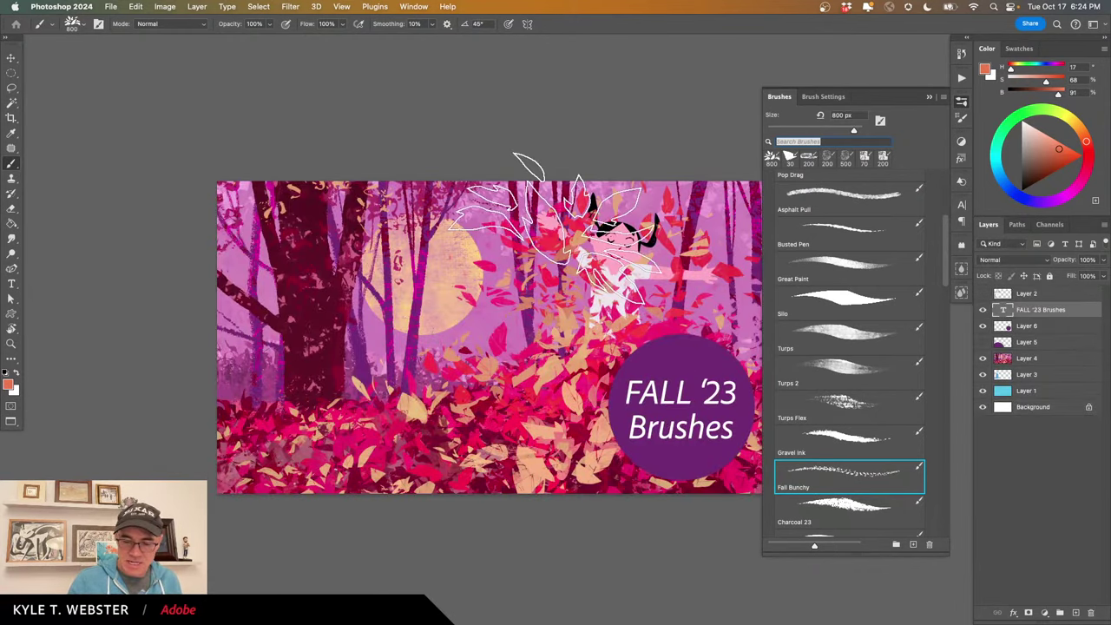
key("ctrl+Tab")
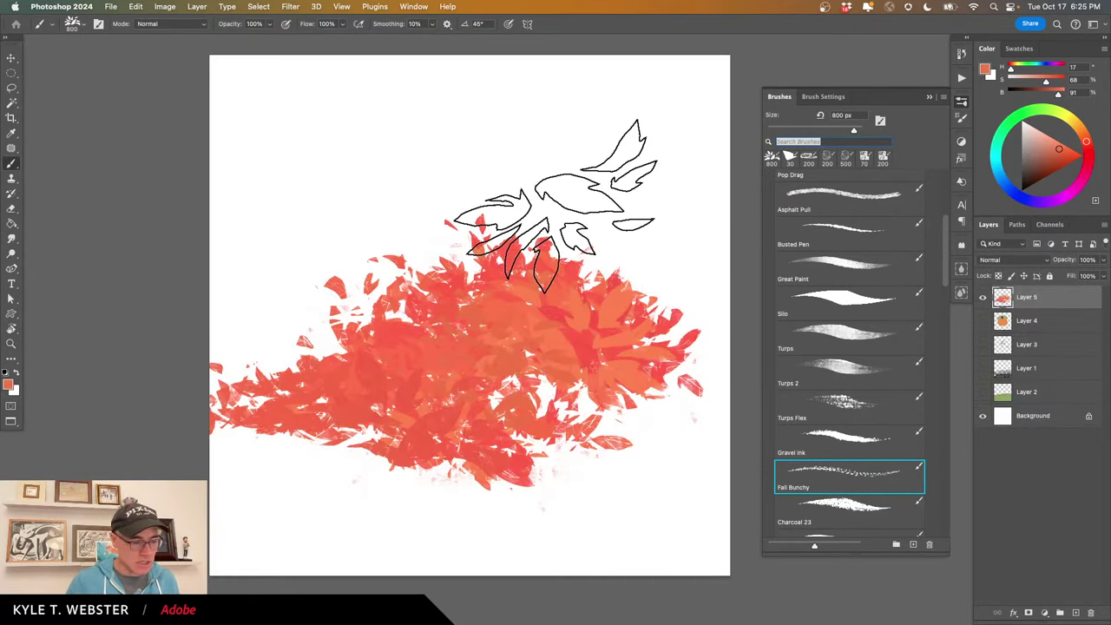
Clear all the orange-red Fall Bunchy leaves from Layer 5.
left_click_drag(416, 364, 387, 361)
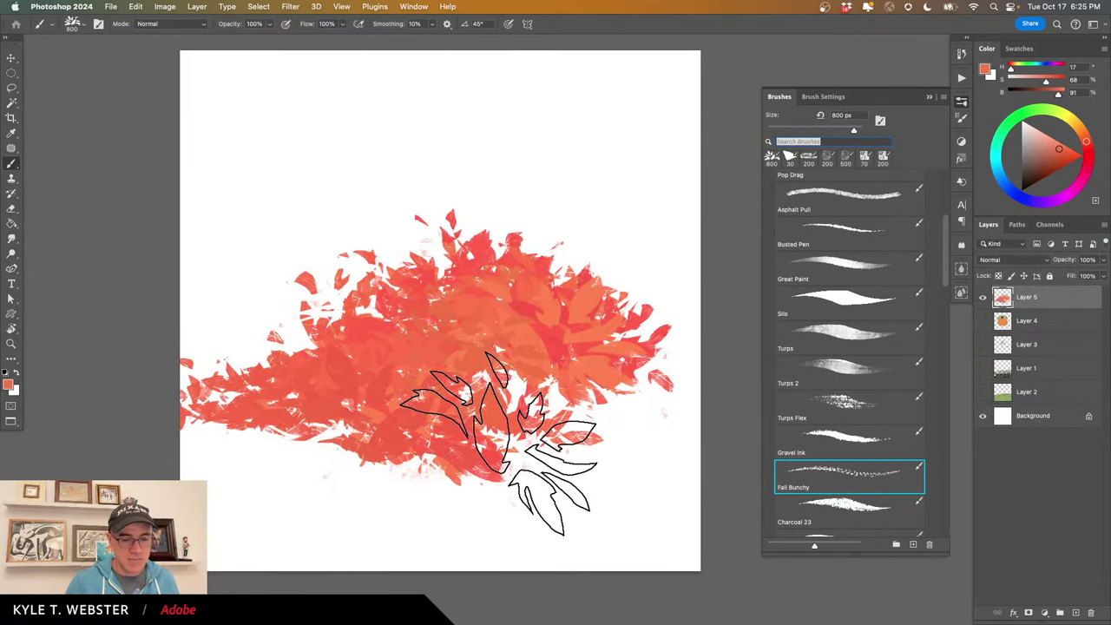
key("ctrl+a")
key("Delete")
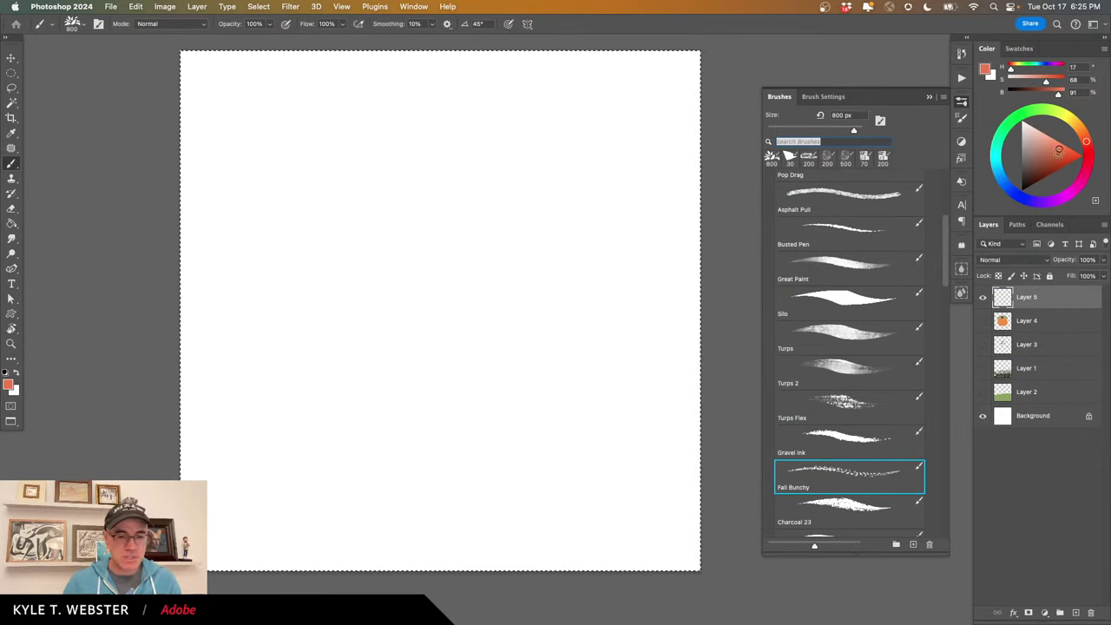
Paint a dense mound of dark maroon leaves over the lower half of the canvas using Fall Bunchy at 800 px.
left_click(1088, 158)
left_click(1036, 175)
mouse_move(660, 554)
left_mouse_down()
mouse_move(334, 526)
mouse_move(477, 526)
mouse_move(393, 463)
mouse_move(510, 437)
mouse_move(505, 499)
mouse_move(694, 509)
mouse_move(649, 544)
mouse_move(432, 544)
mouse_move(446, 377)
mouse_move(554, 382)
mouse_move(342, 427)
mouse_move(549, 463)
mouse_move(298, 526)
mouse_move(266, 509)
mouse_move(360, 409)
mouse_move(216, 442)
mouse_move(347, 445)
mouse_move(288, 423)
mouse_move(198, 454)
mouse_move(261, 450)
mouse_move(325, 419)
mouse_move(379, 350)
mouse_move(401, 404)
mouse_move(568, 428)
mouse_move(541, 355)
mouse_move(586, 382)
mouse_move(689, 409)
mouse_move(681, 392)
mouse_move(626, 382)
mouse_move(676, 481)
mouse_move(549, 558)
mouse_move(342, 554)
mouse_move(446, 391)
mouse_move(298, 526)
mouse_move(153, 480)
left_mouse_up()
Layer coral-red leaves (HSB 3, 58, 79) over the maroon mound with Fall Bunchy, leaving darker leaves around its base.
left_click_drag(1088, 158, 1088, 153)
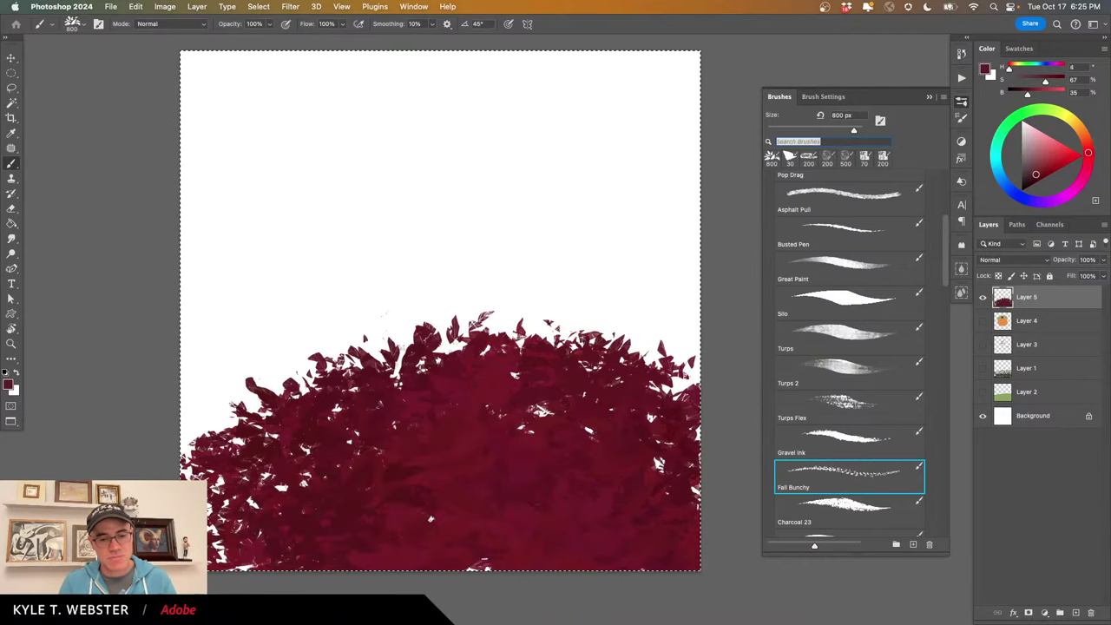
left_click(1049, 151)
mouse_move(460, 462)
left_mouse_down()
mouse_move(471, 492)
mouse_move(353, 479)
mouse_move(499, 450)
mouse_move(570, 347)
mouse_move(397, 385)
mouse_move(409, 376)
mouse_move(378, 482)
mouse_move(456, 438)
mouse_move(384, 372)
mouse_move(245, 422)
mouse_move(230, 488)
mouse_move(509, 322)
mouse_move(625, 521)
mouse_move(677, 469)
mouse_move(565, 521)
mouse_move(221, 538)
left_mouse_up()
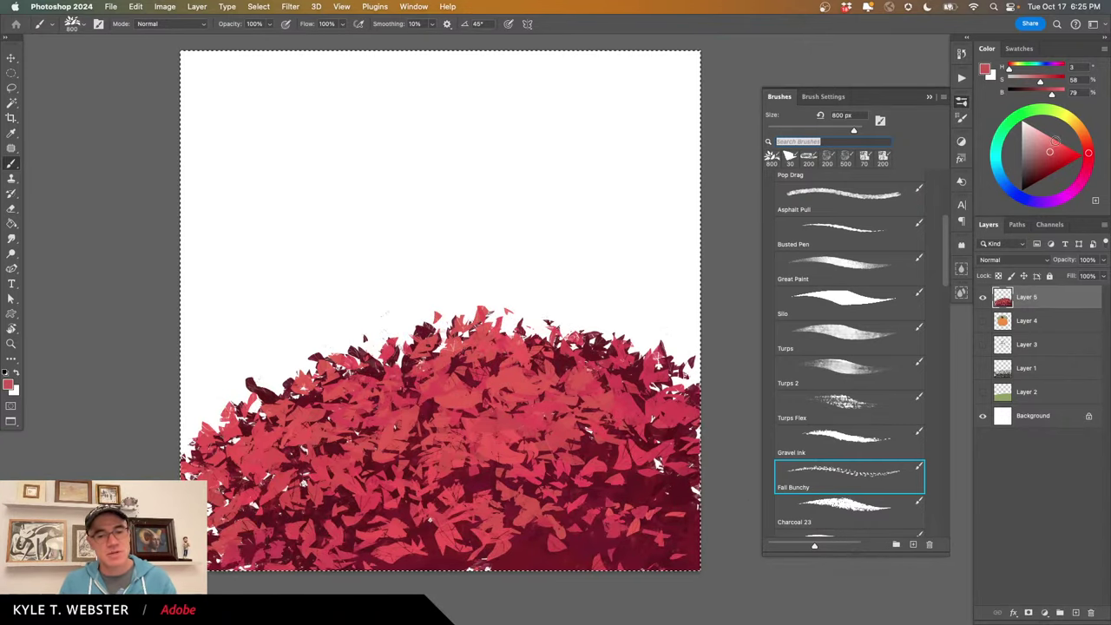
Add light pink highlight leaves (HSB 359, 34, 95) across the upper part of the mound with Fall Bunchy.
left_click_drag(1090, 152, 1088, 156)
left_click(1042, 136)
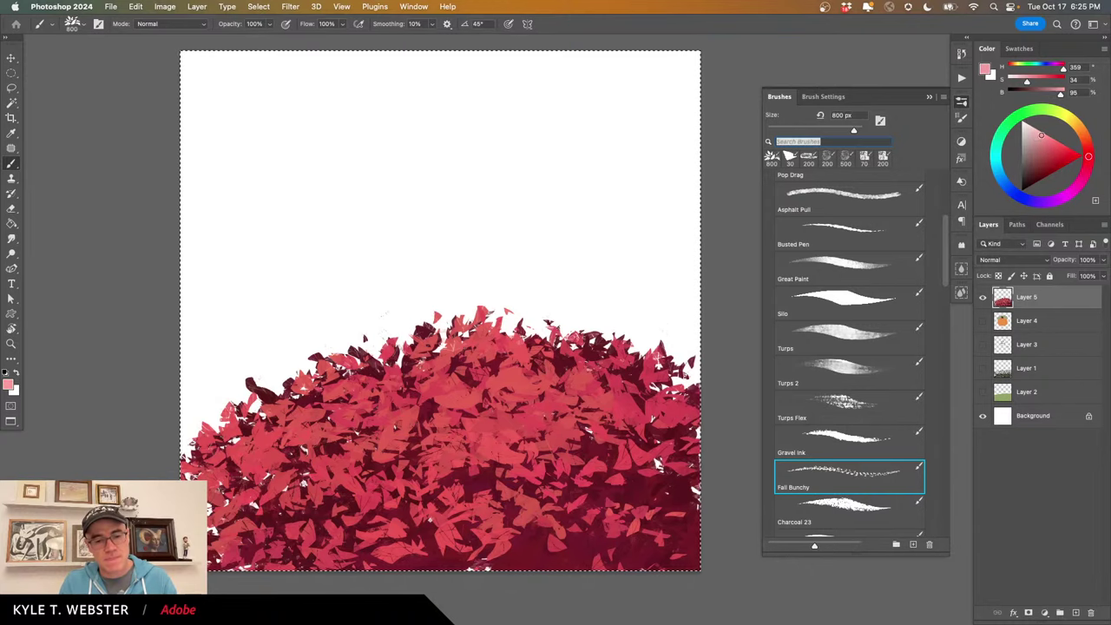
mouse_move(490, 455)
left_mouse_down()
mouse_move(352, 399)
mouse_move(329, 473)
mouse_move(515, 370)
mouse_move(590, 450)
mouse_move(511, 524)
mouse_move(496, 386)
mouse_move(633, 365)
mouse_move(683, 462)
mouse_move(426, 330)
mouse_move(488, 317)
mouse_move(374, 388)
mouse_move(325, 462)
mouse_move(209, 445)
mouse_move(169, 505)
mouse_move(144, 500)
left_mouse_up()
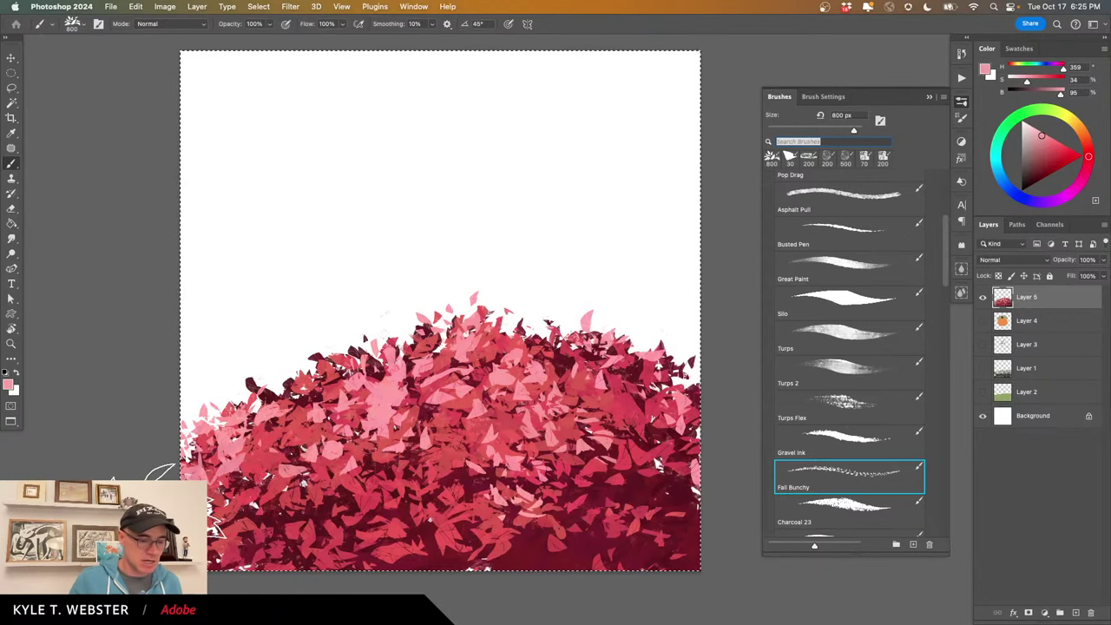
Draw looping near-black lines above the leaf mound with Charcoal 23 at 30 px, then clear everything from Layer 5 and deselect.
scroll(946, 276, "down", 3)
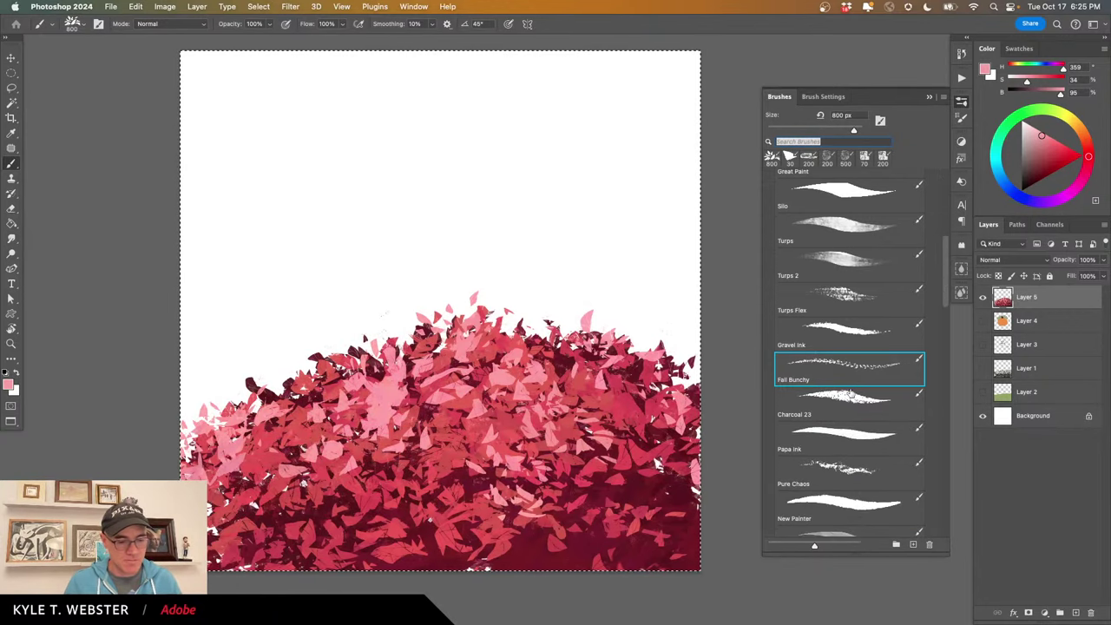
left_click(849, 395)
left_click_drag(1025, 185, 1023, 189)
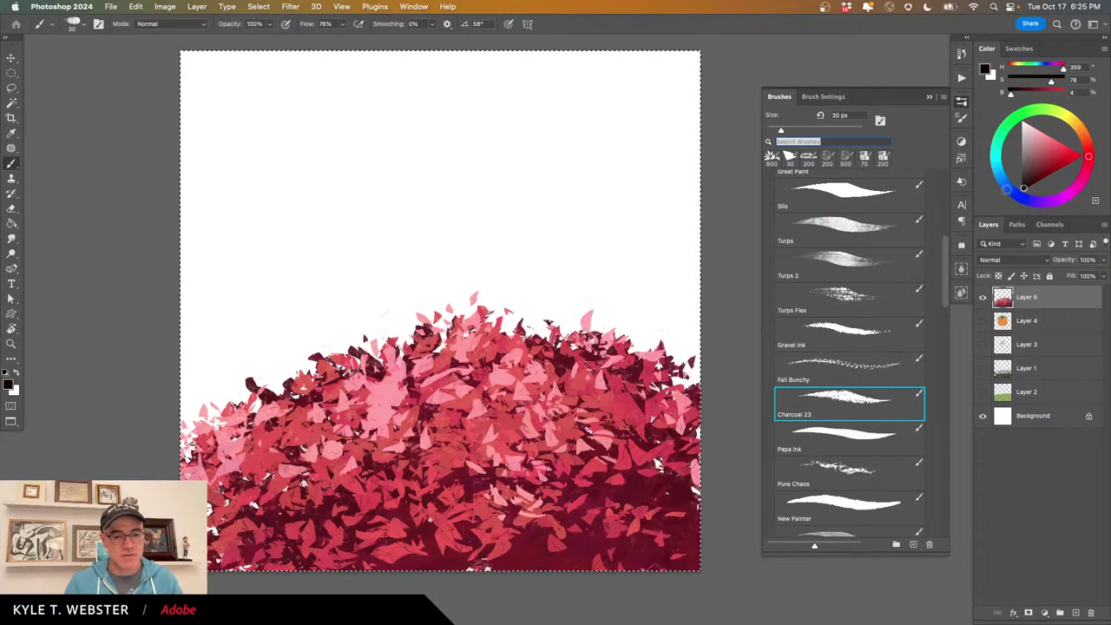
mouse_move(568, 176)
left_mouse_down()
mouse_move(463, 130)
mouse_move(377, 181)
mouse_move(358, 242)
mouse_move(296, 192)
mouse_move(239, 311)
mouse_move(400, 301)
mouse_move(535, 211)
mouse_move(590, 264)
mouse_move(655, 166)
mouse_move(617, 114)
mouse_move(409, 82)
left_mouse_up()
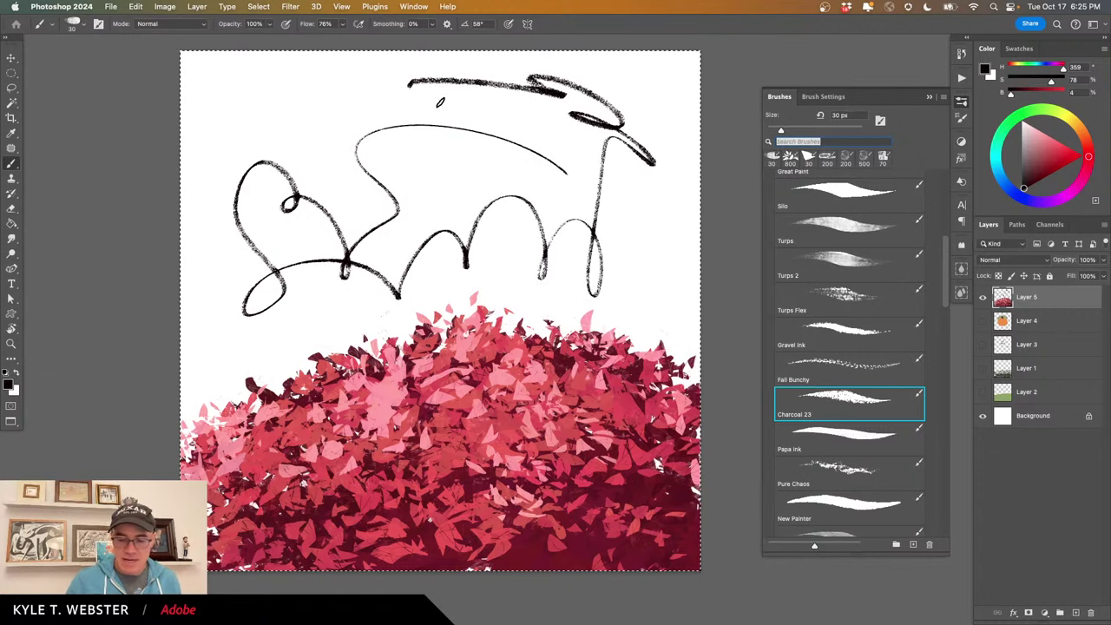
key("Delete")
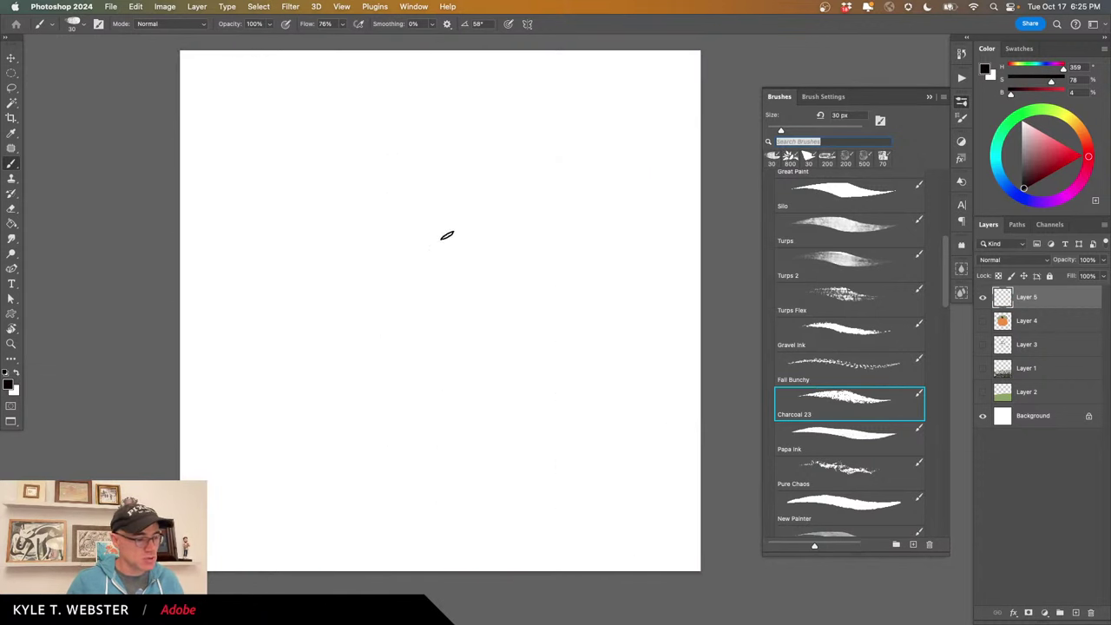
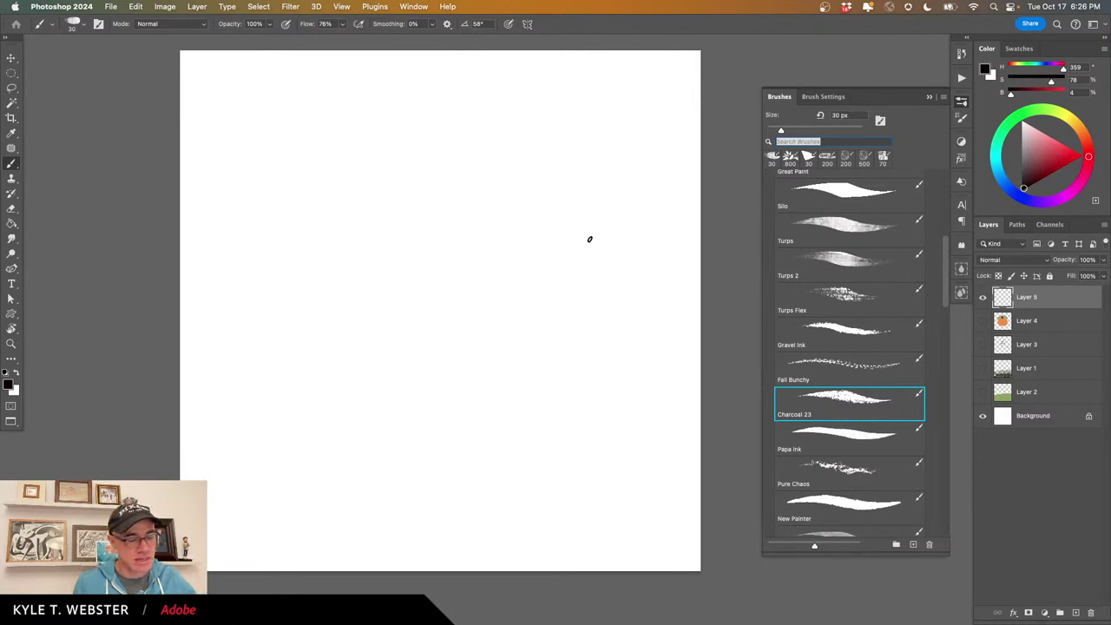
Draw broad shaded hatching, thin zigzags and faint curly strokes around the canvas with Charcoal 23 at 30 px.
mouse_move(526, 260)
left_mouse_down()
mouse_move(565, 341)
mouse_move(496, 319)
mouse_move(520, 382)
mouse_move(438, 360)
left_mouse_up()
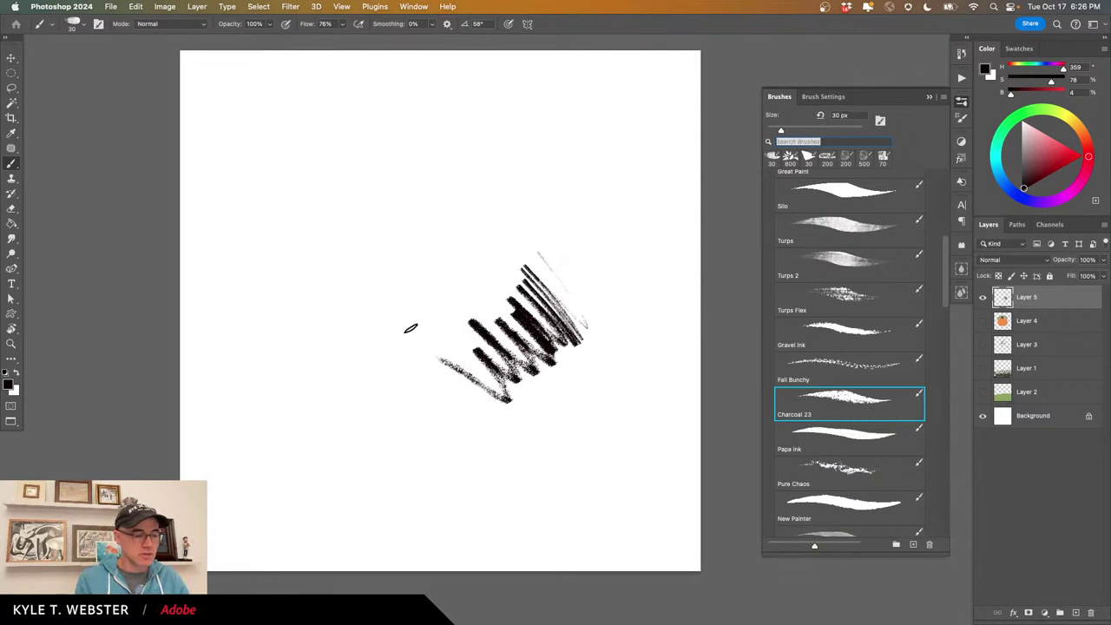
mouse_move(391, 253)
left_mouse_down()
mouse_move(384, 298)
mouse_move(337, 352)
left_mouse_up()
left_click_drag(405, 354, 429, 283)
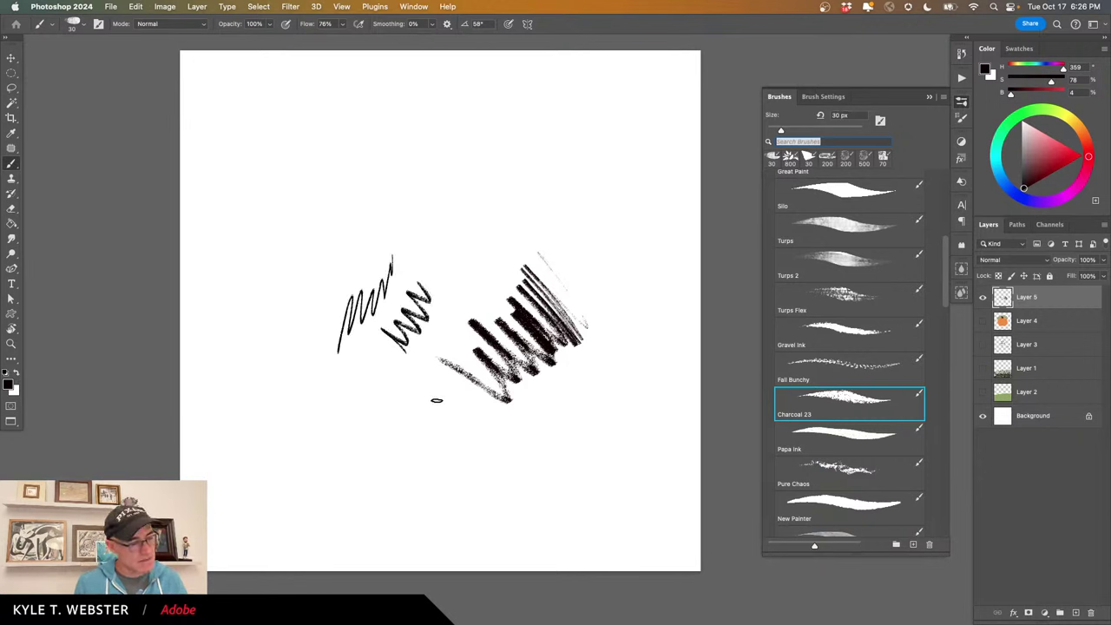
mouse_move(437, 401)
left_mouse_down()
mouse_move(360, 408)
mouse_move(310, 367)
mouse_move(317, 250)
mouse_move(341, 229)
left_mouse_up()
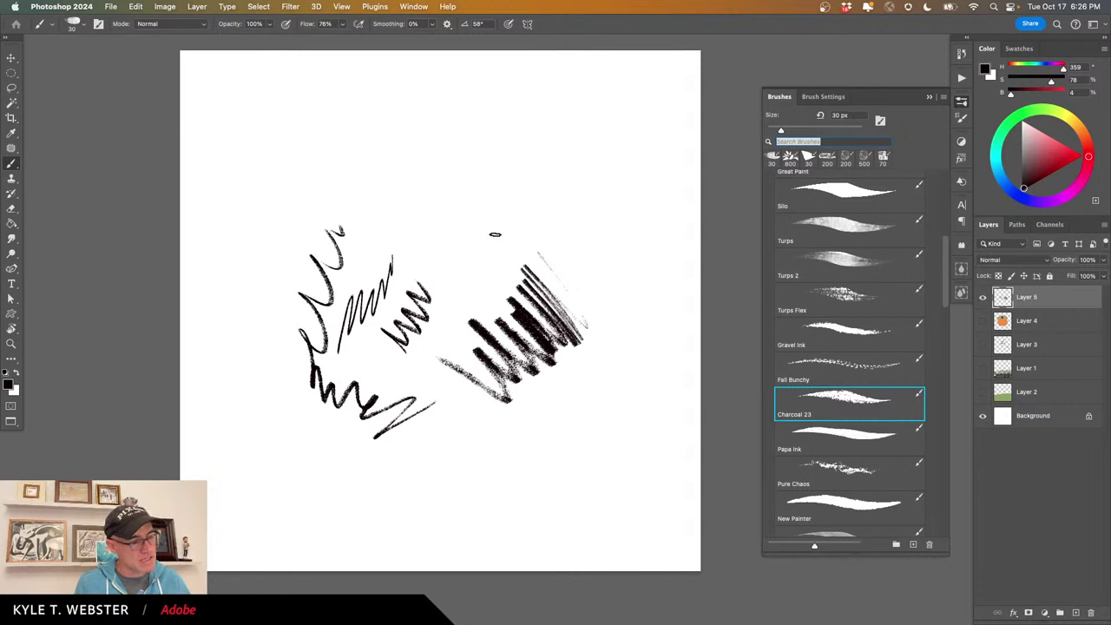
mouse_move(464, 265)
left_mouse_down()
mouse_move(540, 235)
mouse_move(599, 242)
mouse_move(615, 309)
mouse_move(606, 350)
left_mouse_up()
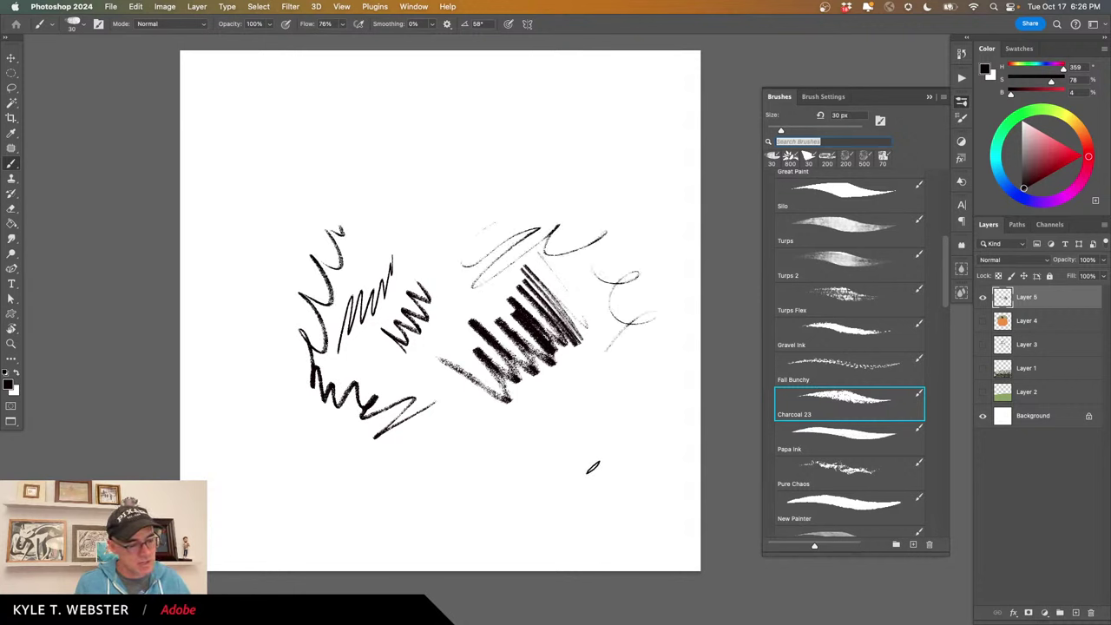
mouse_move(590, 464)
left_mouse_down()
mouse_move(560, 438)
mouse_move(583, 420)
mouse_move(629, 447)
mouse_move(399, 457)
left_mouse_up()
Clear all the Charcoal 23 test strokes from Layer 5 and deselect.
key("super+a")
key("BackSpace")
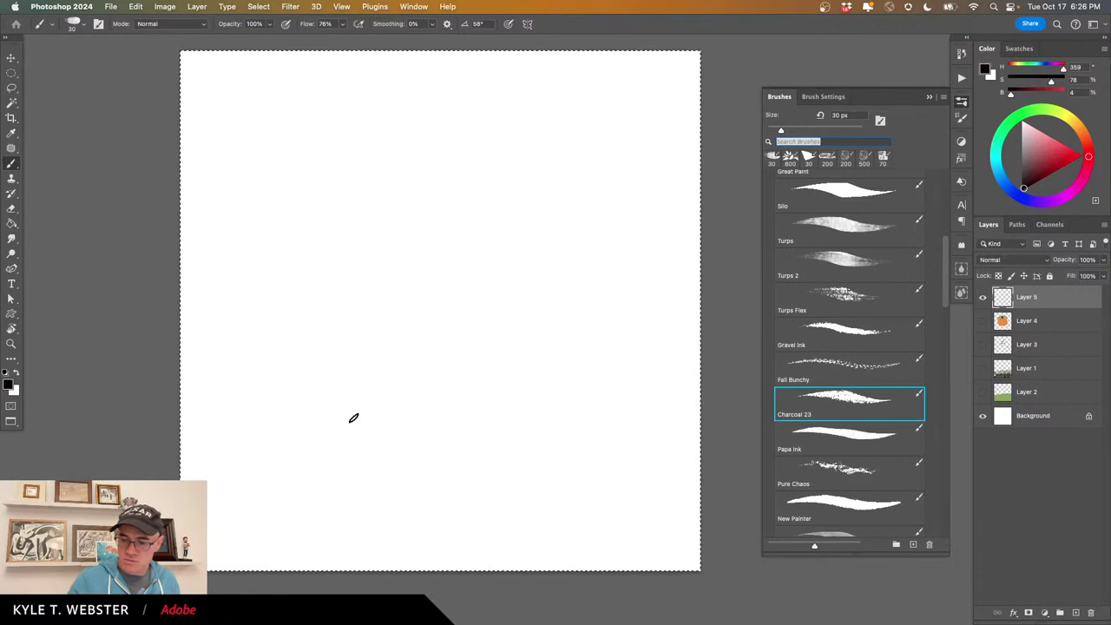
key("super+b")
left_click(535, 242)
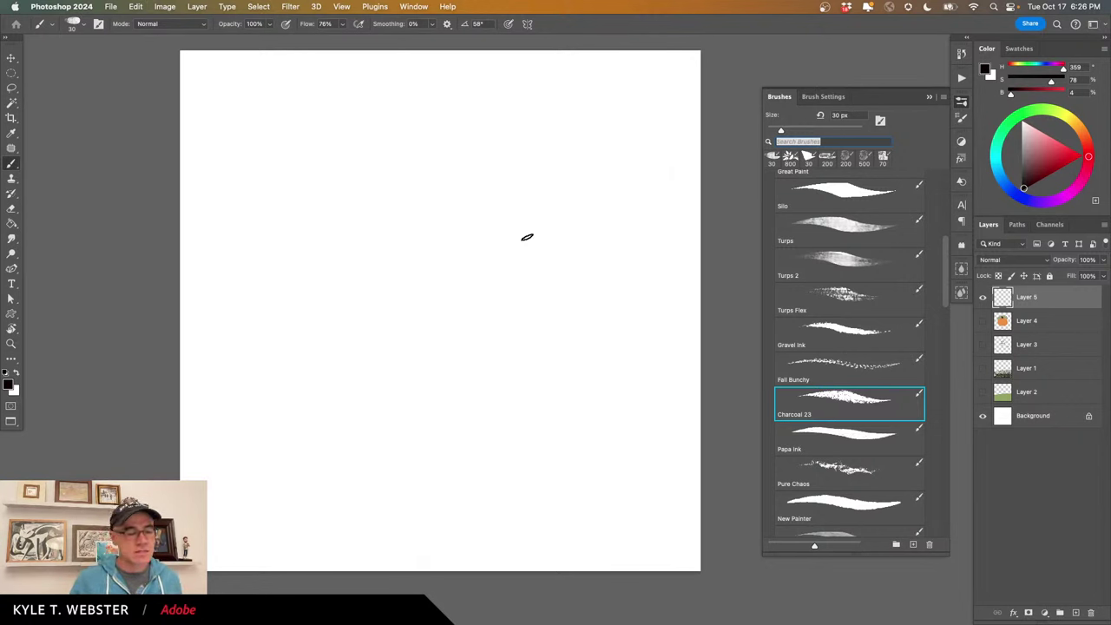
Choose the Papa Ink brush at 40 px and draw smooth looping black lines of varying thickness across the canvas.
left_click(817, 433)
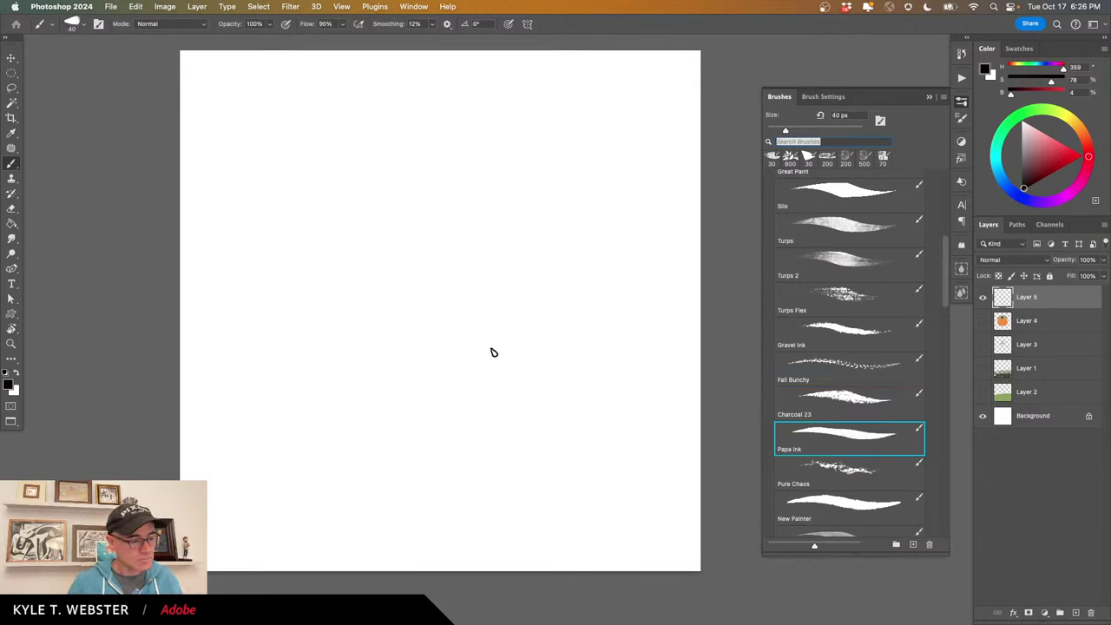
mouse_move(438, 303)
left_mouse_down()
mouse_move(457, 437)
mouse_move(550, 317)
mouse_move(344, 212)
mouse_move(361, 331)
left_mouse_up()
mouse_move(414, 471)
left_mouse_down()
mouse_move(275, 463)
mouse_move(303, 339)
left_mouse_up()
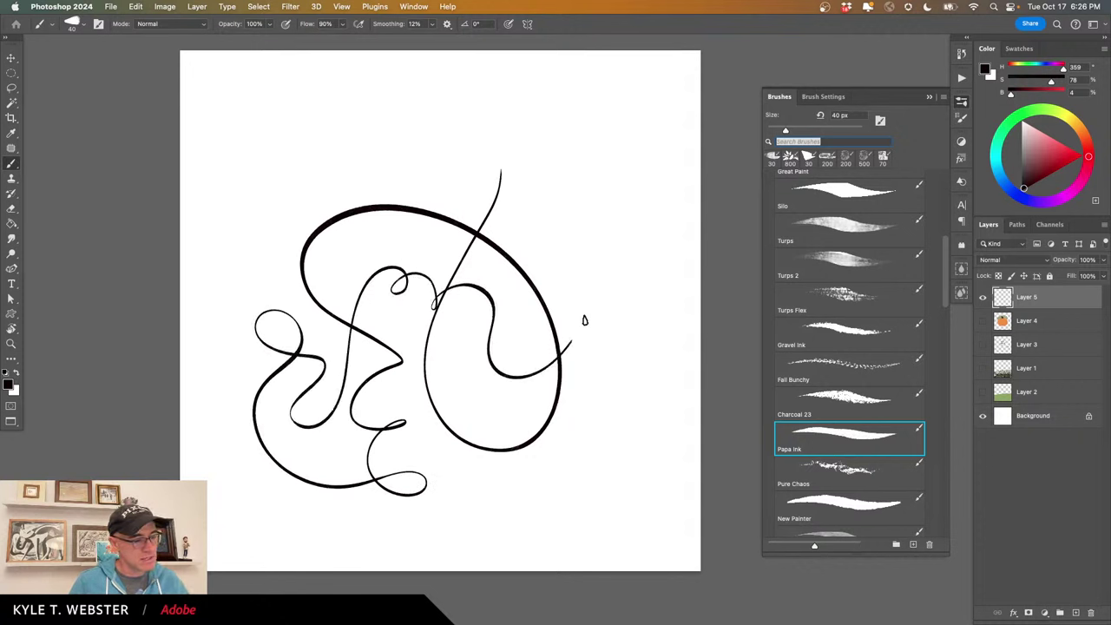
mouse_move(584, 320)
left_mouse_down()
mouse_move(554, 236)
mouse_move(619, 220)
mouse_move(658, 186)
mouse_move(399, 110)
mouse_move(398, 180)
mouse_move(472, 148)
mouse_move(450, 217)
left_mouse_up()
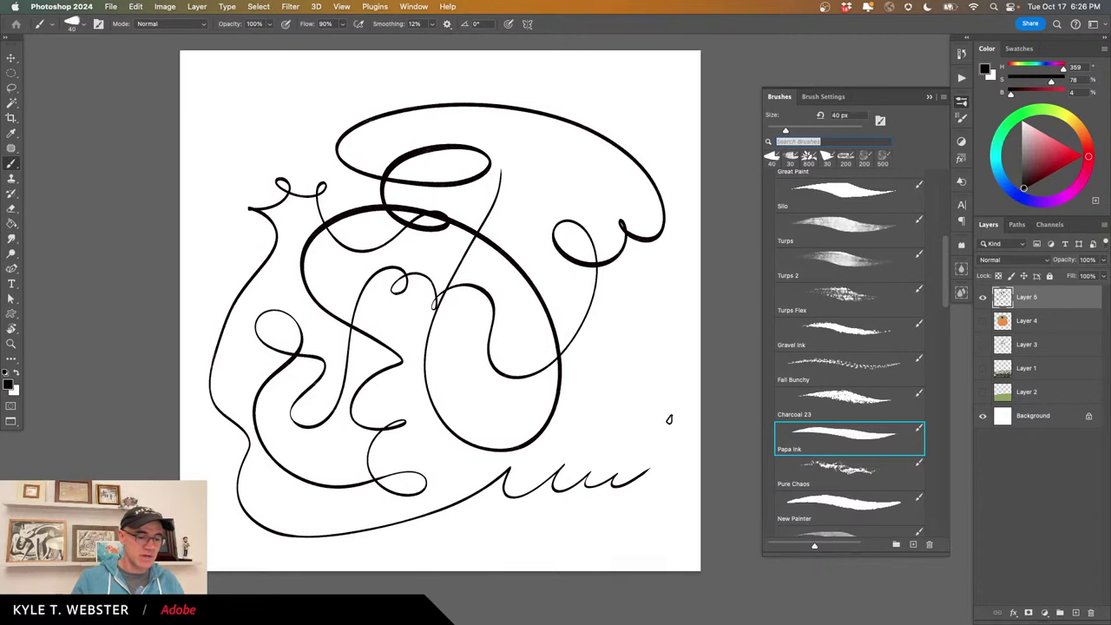
Clear all the Papa Ink lines from Layer 5.
key("super+z")
key("super+b")
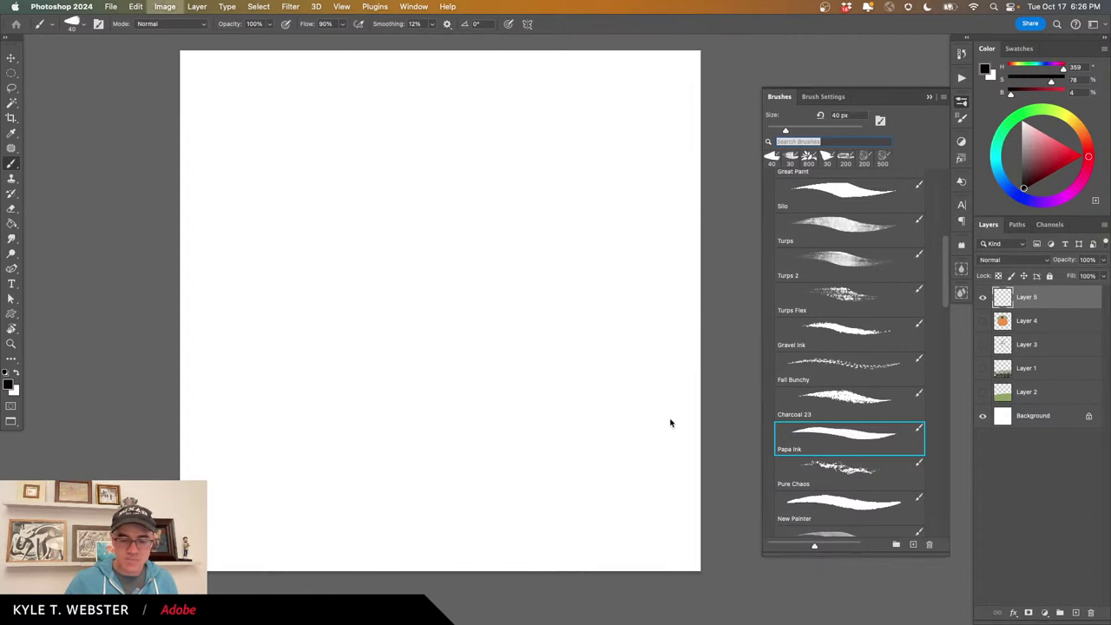
left_click(550, 236)
Draw a dense zigzag band of scratchy black marks across the canvas with the Pure Chaos brush at 700 px, then clear Layer 5.
left_click(823, 469)
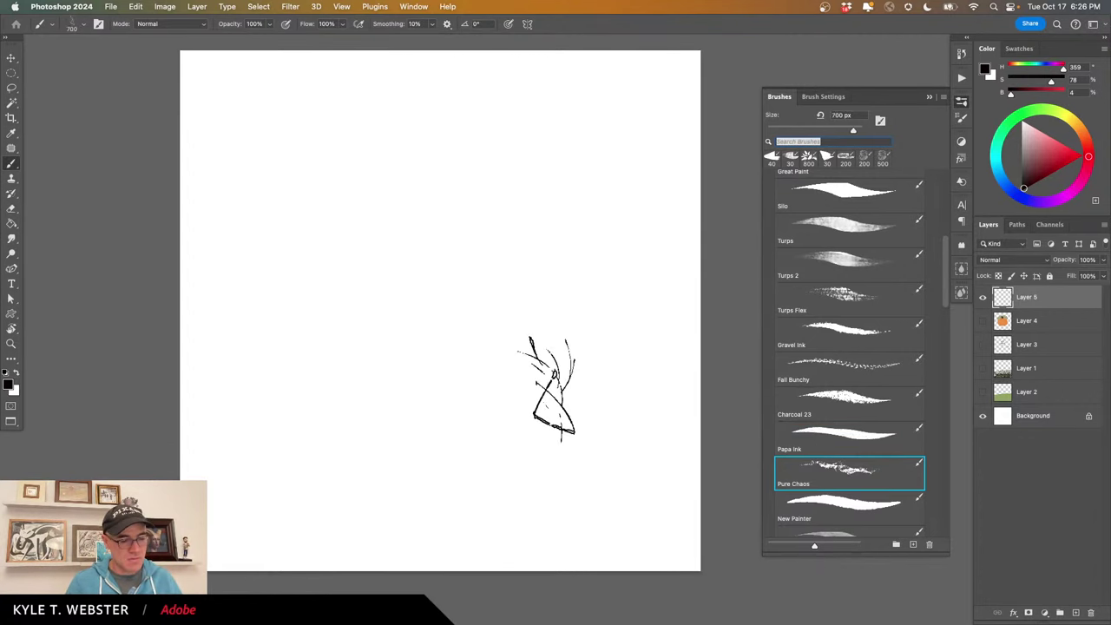
mouse_move(134, 464)
left_mouse_down()
mouse_move(344, 381)
mouse_move(475, 232)
mouse_move(517, 279)
mouse_move(564, 400)
mouse_move(746, 261)
left_mouse_up()
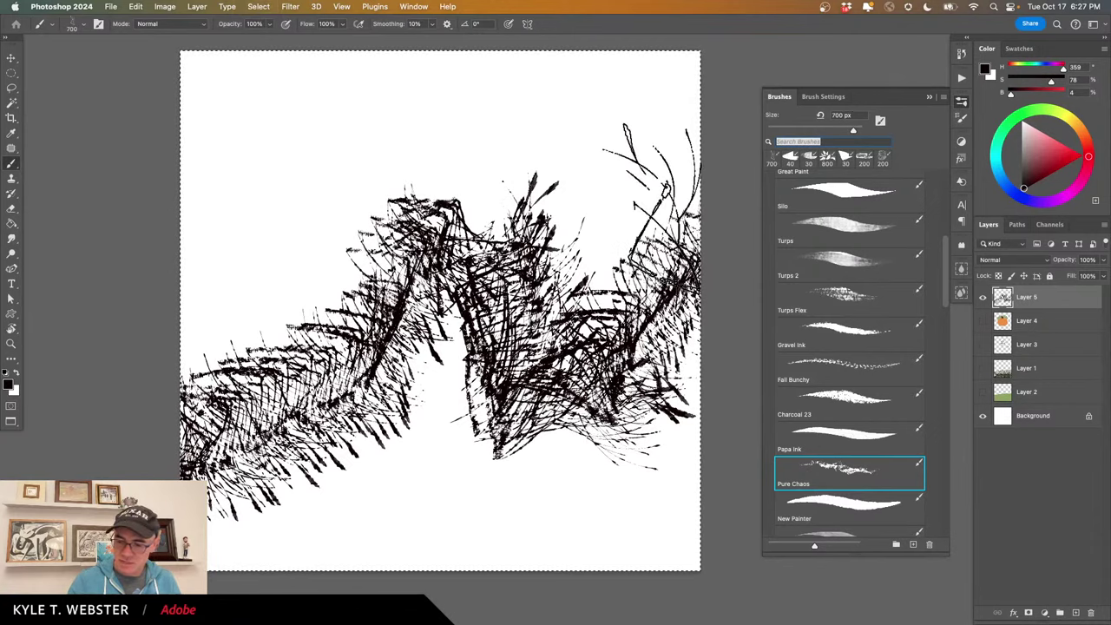
key("super+z")
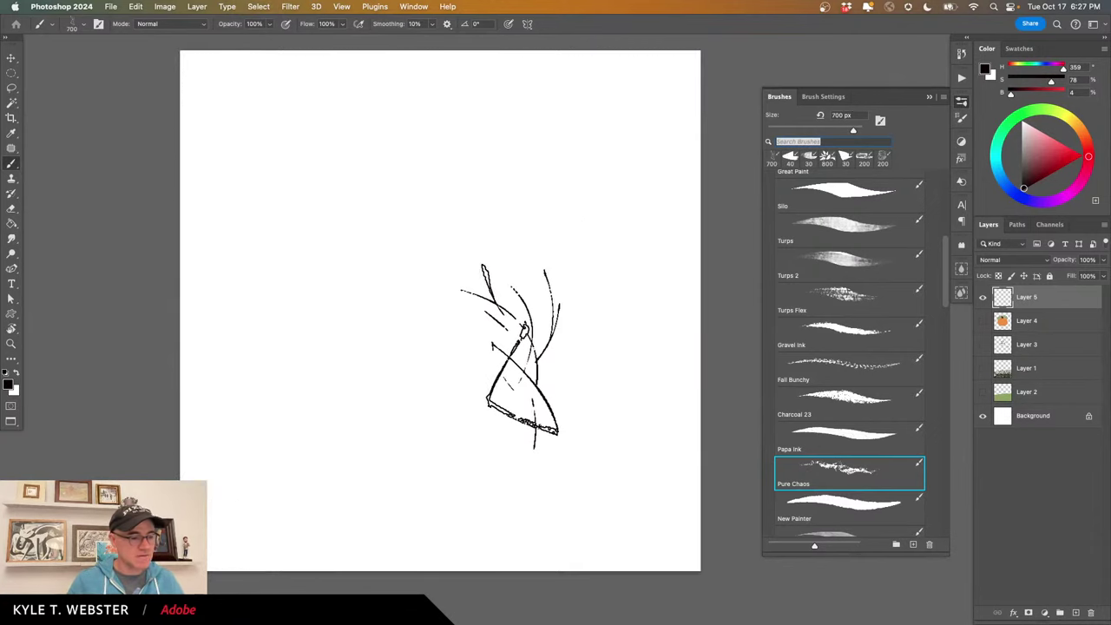
mouse_move(545, 297)
left_mouse_down()
mouse_move(397, 382)
mouse_move(411, 386)
mouse_move(371, 295)
mouse_move(441, 243)
mouse_move(289, 261)
mouse_move(485, 391)
mouse_move(359, 260)
mouse_move(393, 226)
mouse_move(480, 225)
mouse_move(220, 82)
left_mouse_up()
key("super+z")
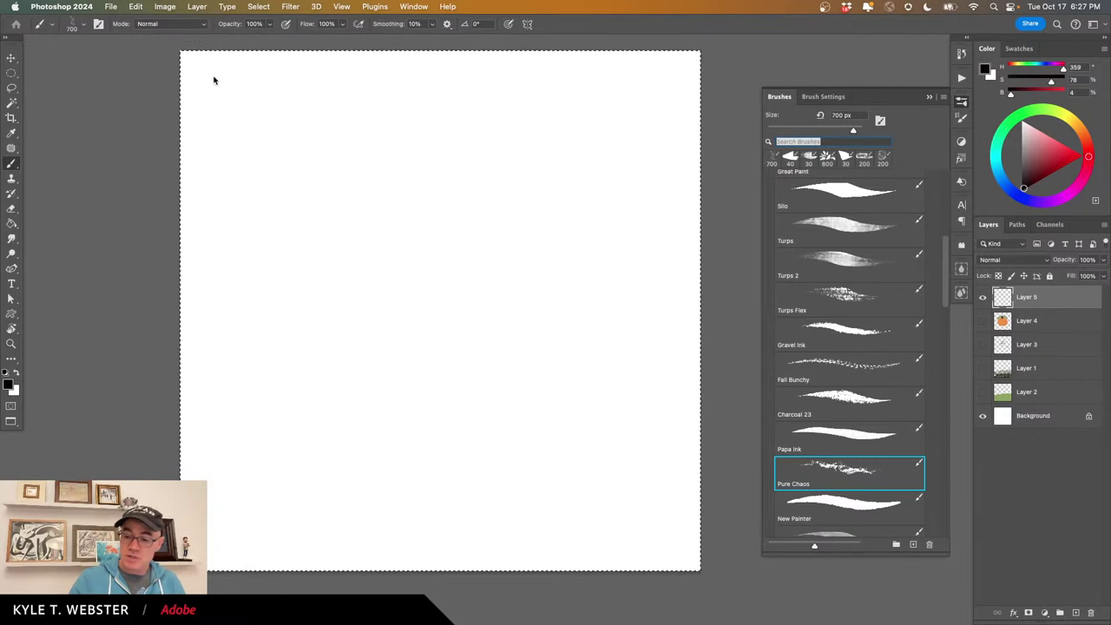
Lasso a tall crescent shape with a wavy inner edge mid-canvas and fill it with teal at H 190, S 52, B 70.
key("l")
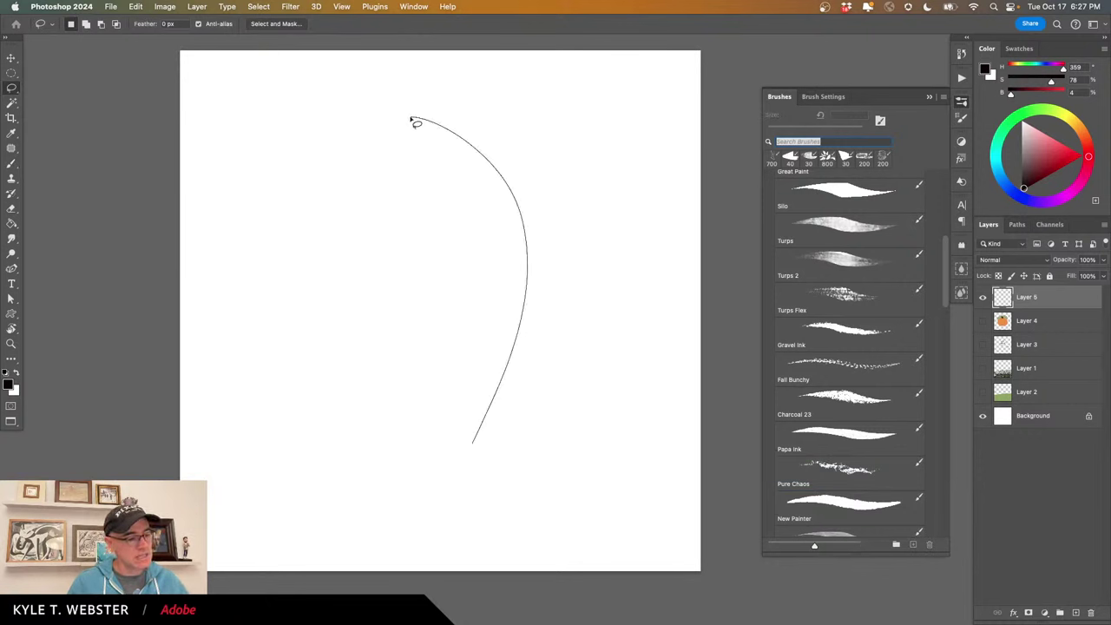
left_click_drag(460, 462, 468, 468)
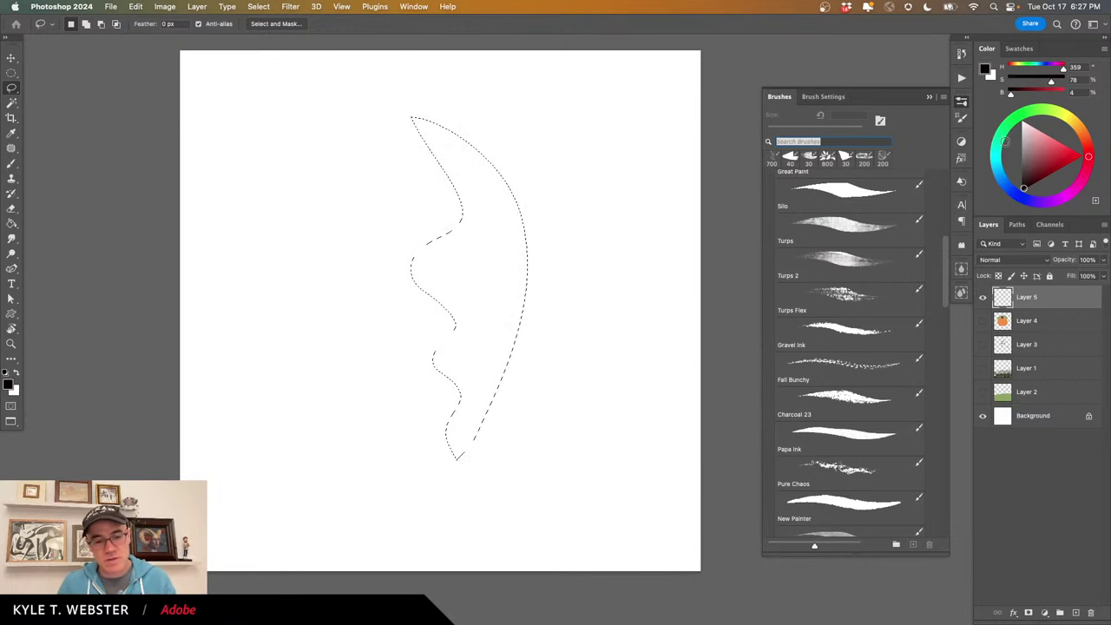
left_click(996, 163)
left_click(1045, 154)
key("alt+BackSpace")
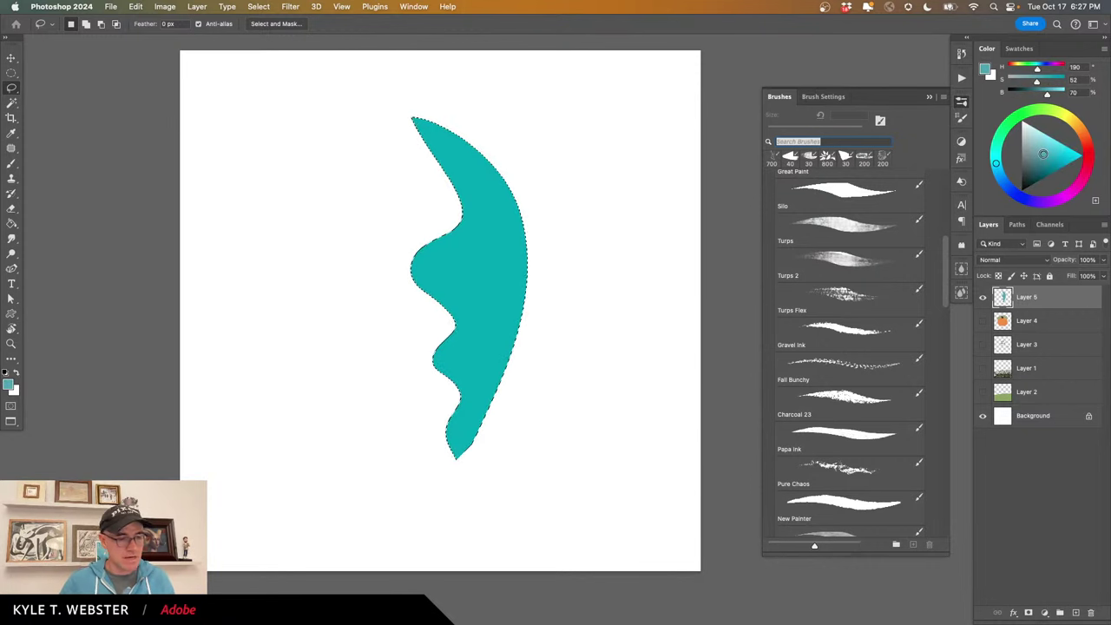
Texture the selected crescent with Pure Chaos strokes in darker blue at H 204, S 68, B 62, densest at its base, then deselect.
left_click(999, 175)
left_click(1047, 162)
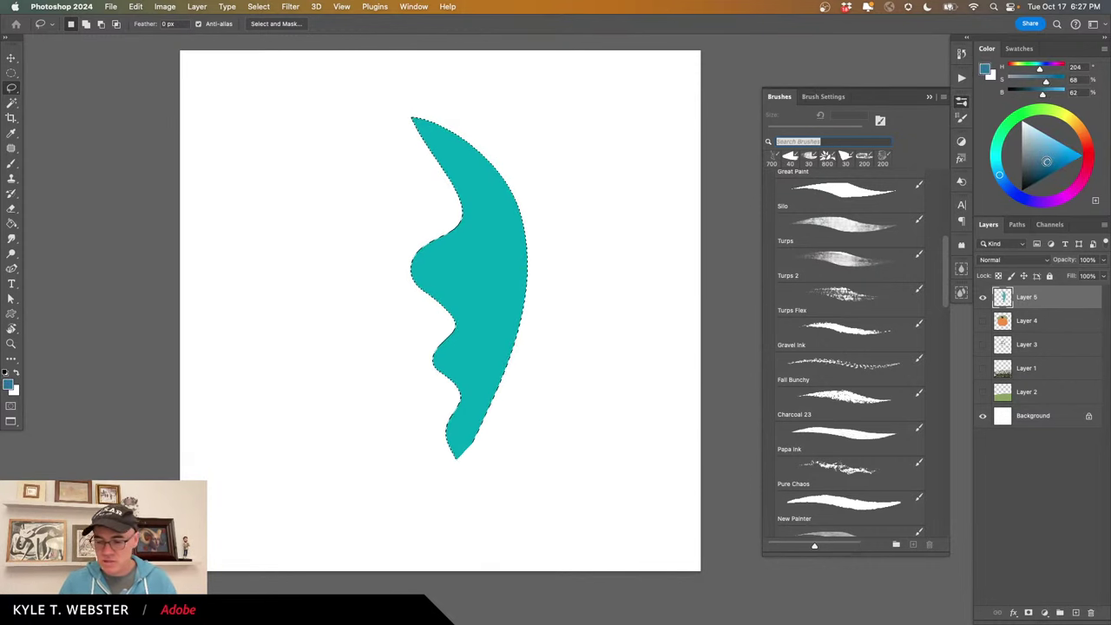
key("b")
mouse_move(440, 460)
left_mouse_down()
mouse_move(405, 328)
mouse_move(449, 373)
mouse_move(429, 252)
mouse_move(522, 278)
mouse_move(438, 219)
mouse_move(466, 180)
mouse_move(434, 139)
mouse_move(475, 235)
mouse_move(449, 183)
mouse_move(410, 232)
mouse_move(410, 265)
mouse_move(457, 361)
mouse_move(452, 463)
left_mouse_up()
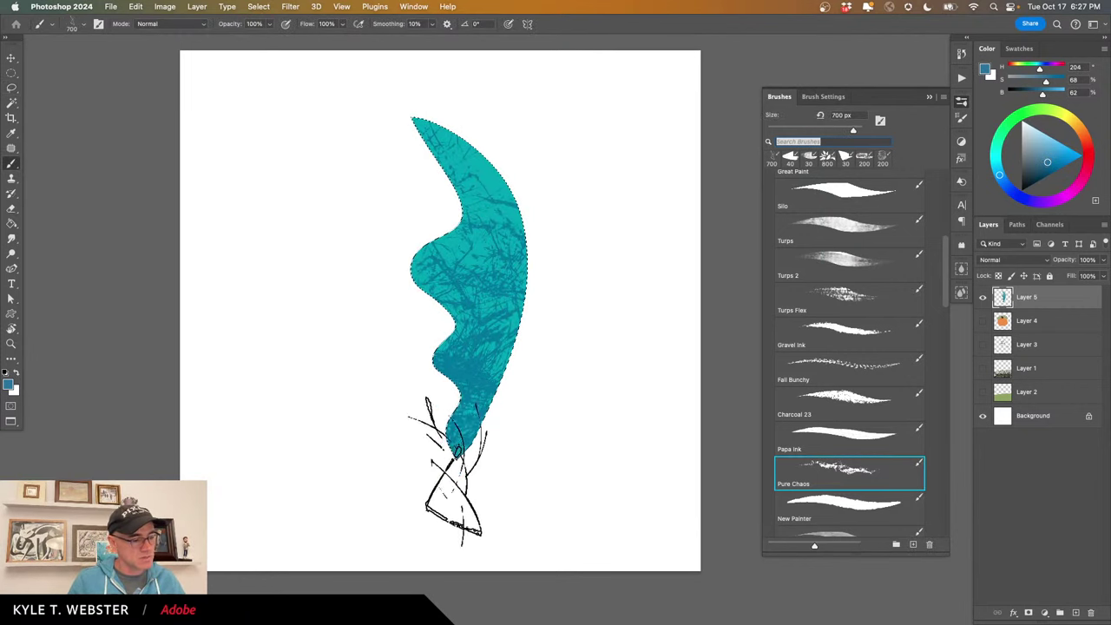
key("super+d")
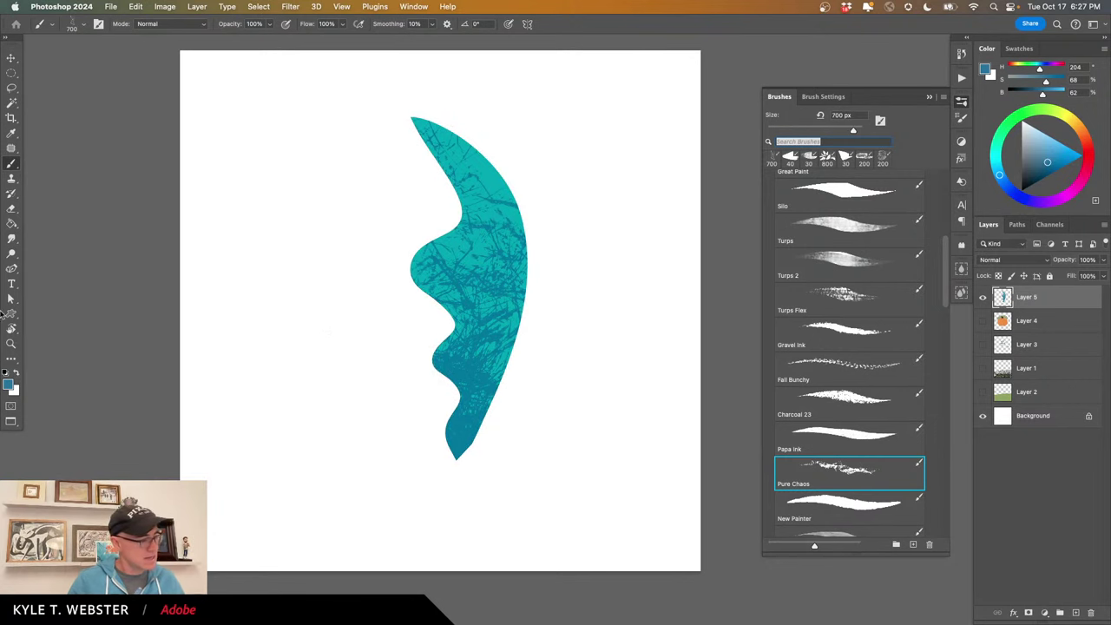
Scatter Pure Chaos strokes in blue and in teal sampled from the crescent around the outside of its lower half.
key("z")
left_click(310, 366)
left_click_drag(310, 366, 395, 303)
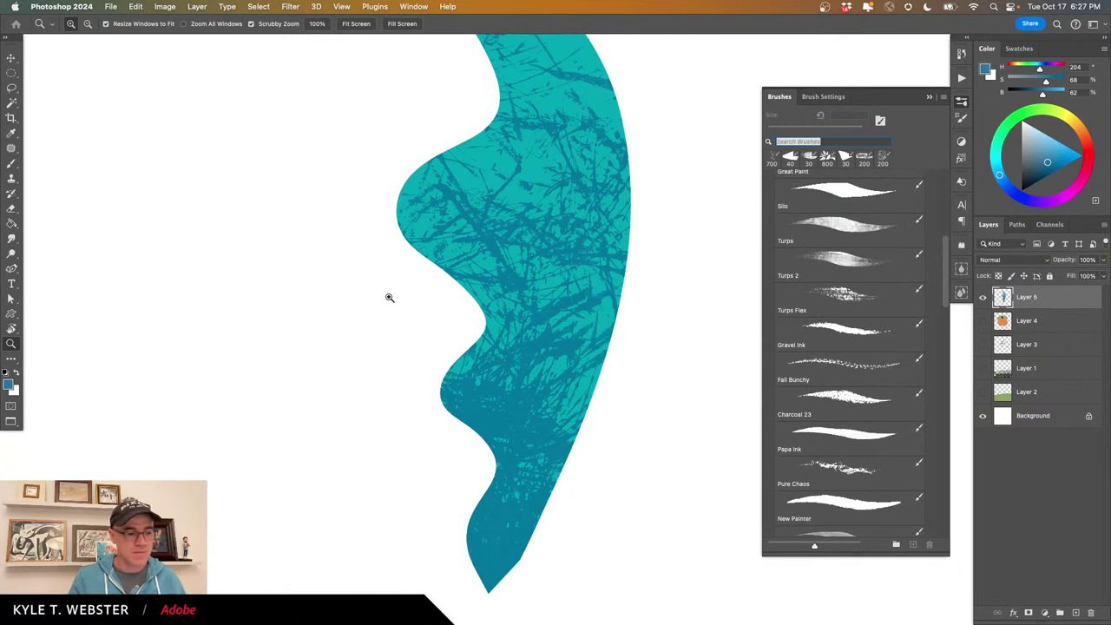
left_click(466, 427, "alt")
mouse_move(426, 449)
left_mouse_down()
mouse_move(528, 363)
mouse_move(541, 373)
mouse_move(522, 427)
mouse_move(583, 374)
mouse_move(542, 434)
left_mouse_up()
key("b")
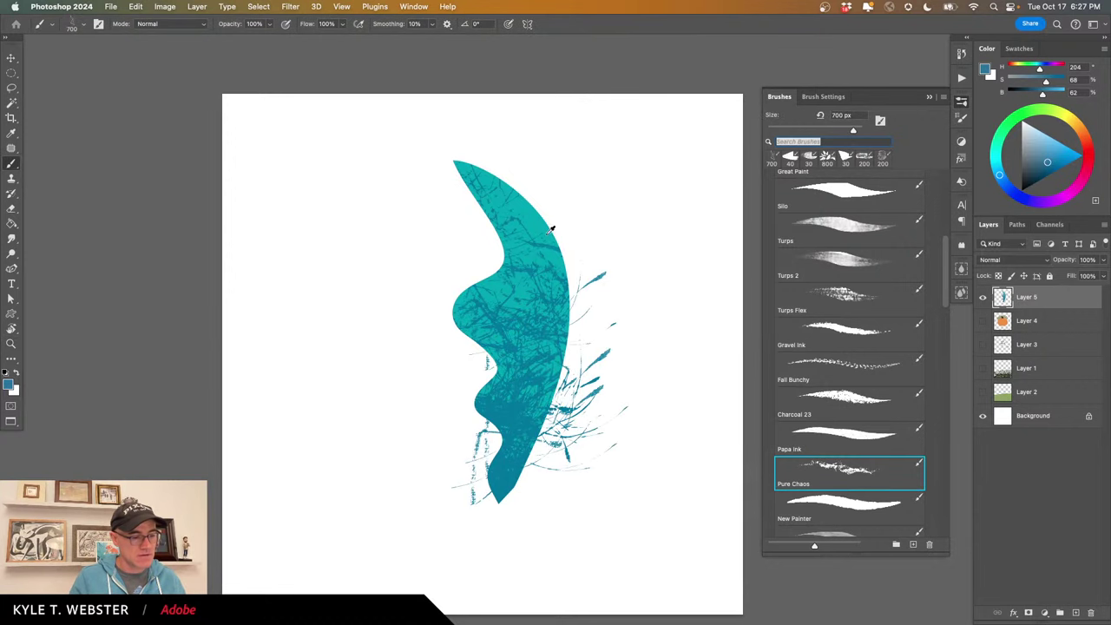
left_click(552, 230, "alt")
mouse_move(542, 322)
left_mouse_down()
mouse_move(572, 358)
mouse_move(529, 389)
mouse_move(537, 333)
mouse_move(474, 430)
left_mouse_up()
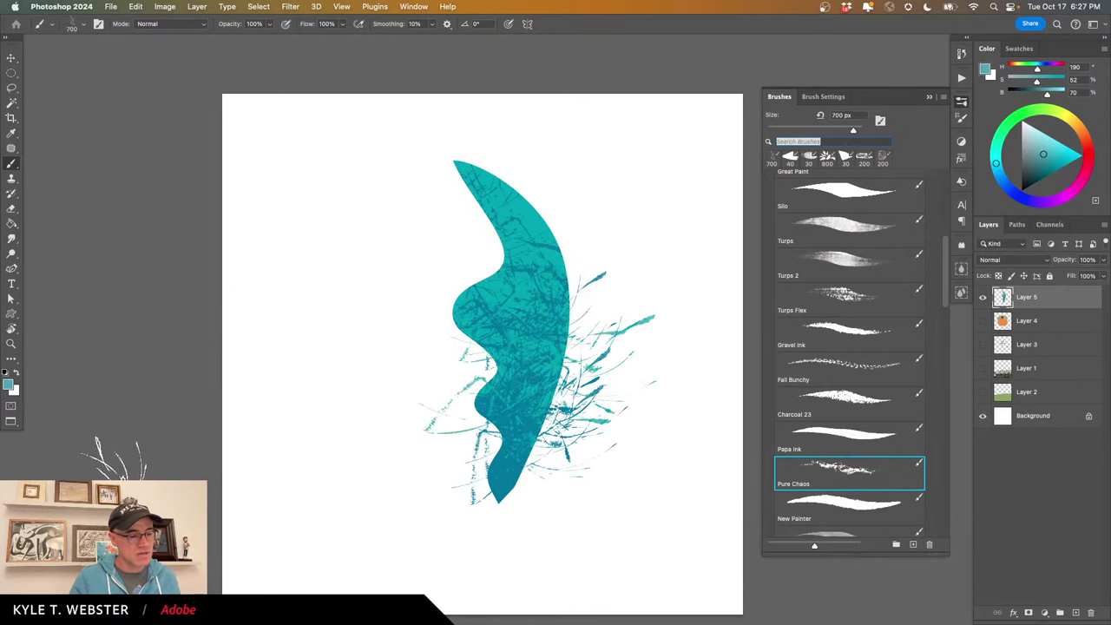
left_click_drag(515, 495, 488, 446)
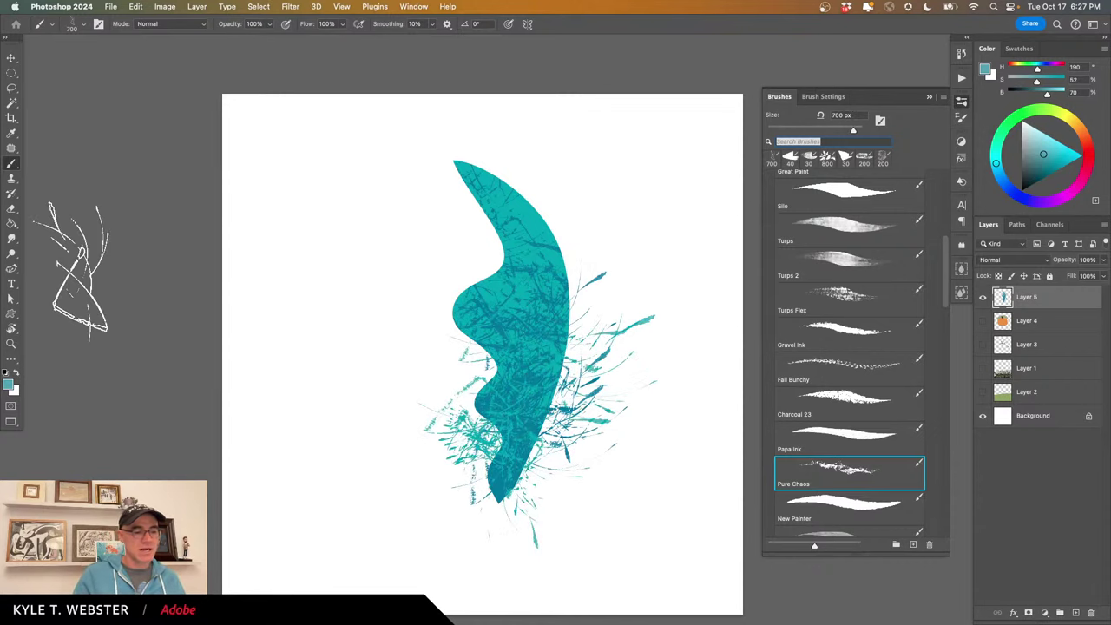
left_click_drag(440, 410, 424, 383)
Clear Layer 5, deselect, and cover the middle and left of the canvas with broad teal strokes using the New Painter brush at 400 px.
key("super+a")
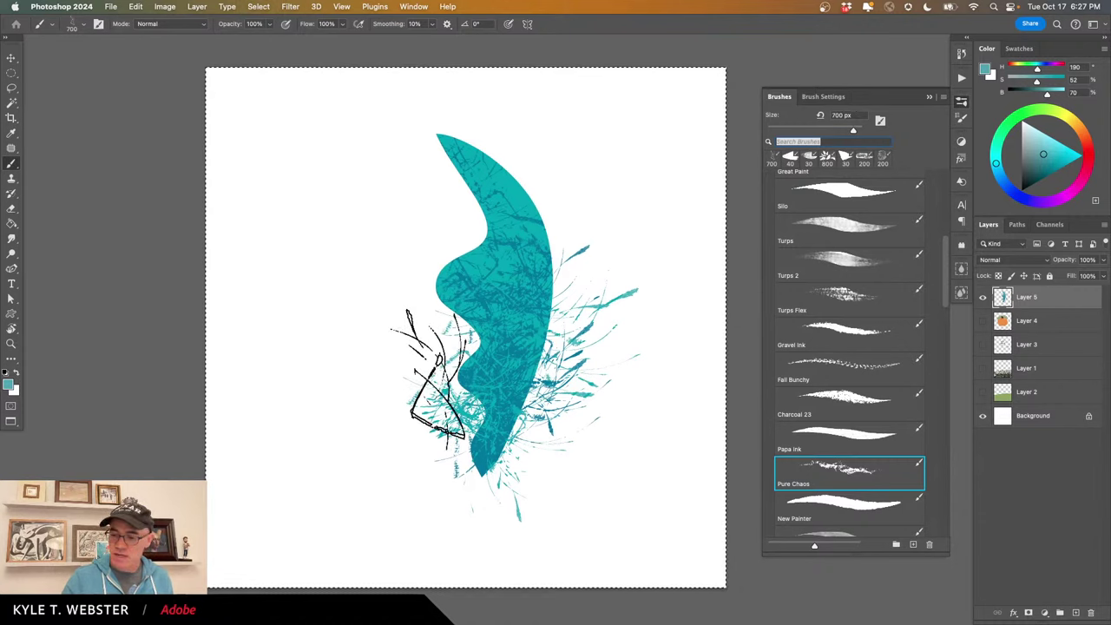
key("BackSpace")
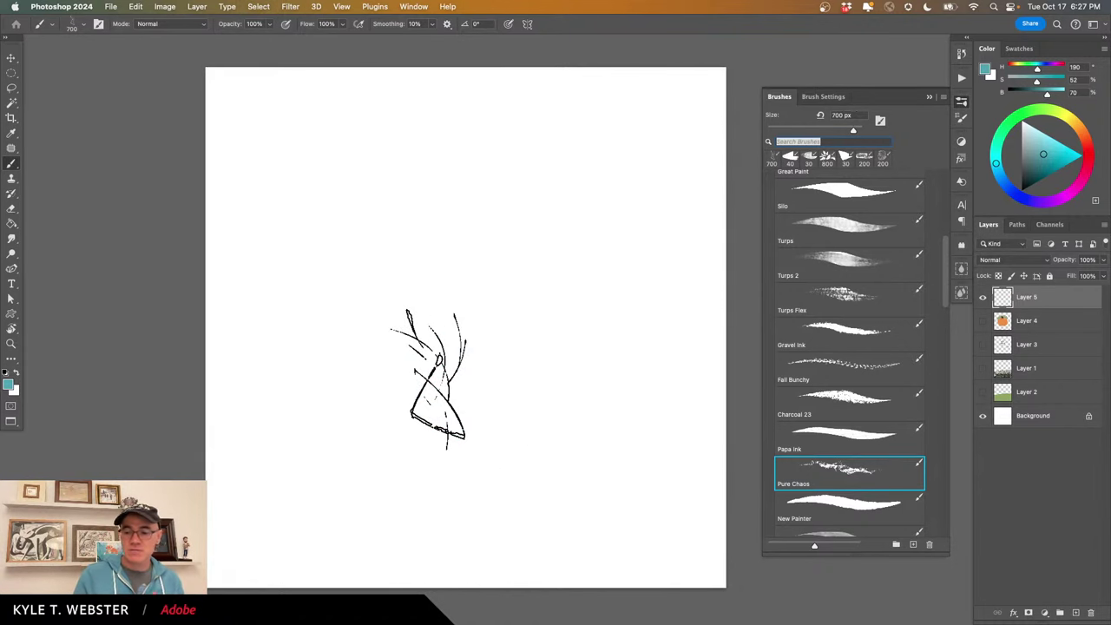
left_click(842, 504)
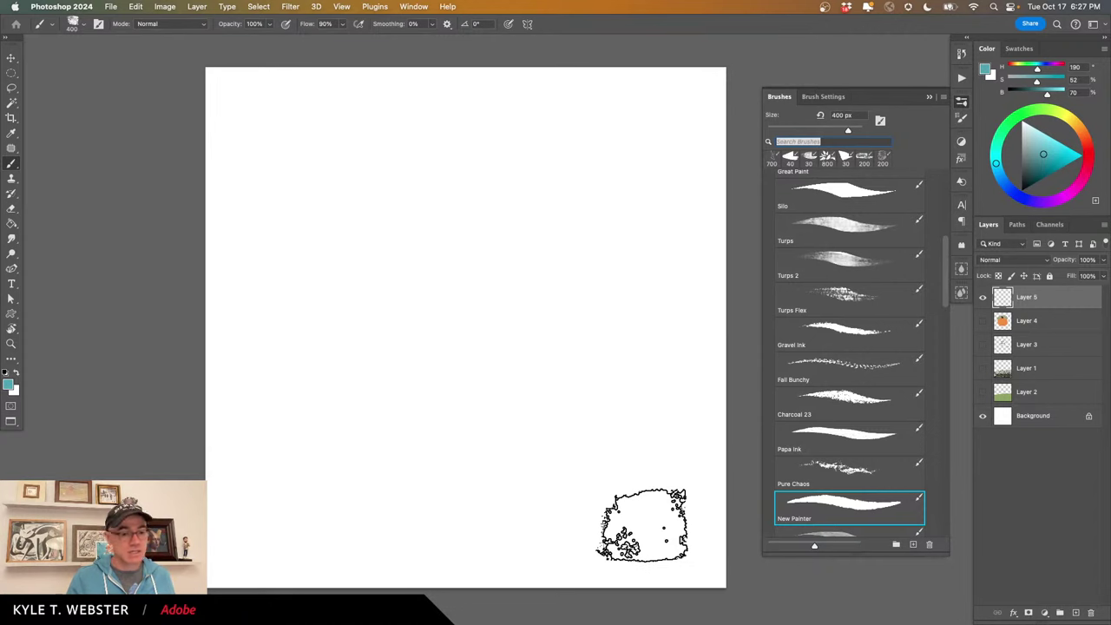
mouse_move(946, 274)
left_mouse_down()
mouse_move(764, 228)
mouse_move(763, 319)
left_mouse_up()
mouse_move(487, 364)
left_mouse_down()
mouse_move(509, 300)
mouse_move(449, 356)
mouse_move(446, 295)
mouse_move(494, 236)
mouse_move(535, 320)
mouse_move(449, 442)
mouse_move(407, 369)
mouse_move(402, 327)
mouse_move(476, 319)
mouse_move(397, 162)
mouse_move(496, 233)
mouse_move(567, 194)
mouse_move(613, 317)
mouse_move(560, 191)
mouse_move(422, 186)
mouse_move(461, 185)
mouse_move(425, 165)
left_mouse_up()
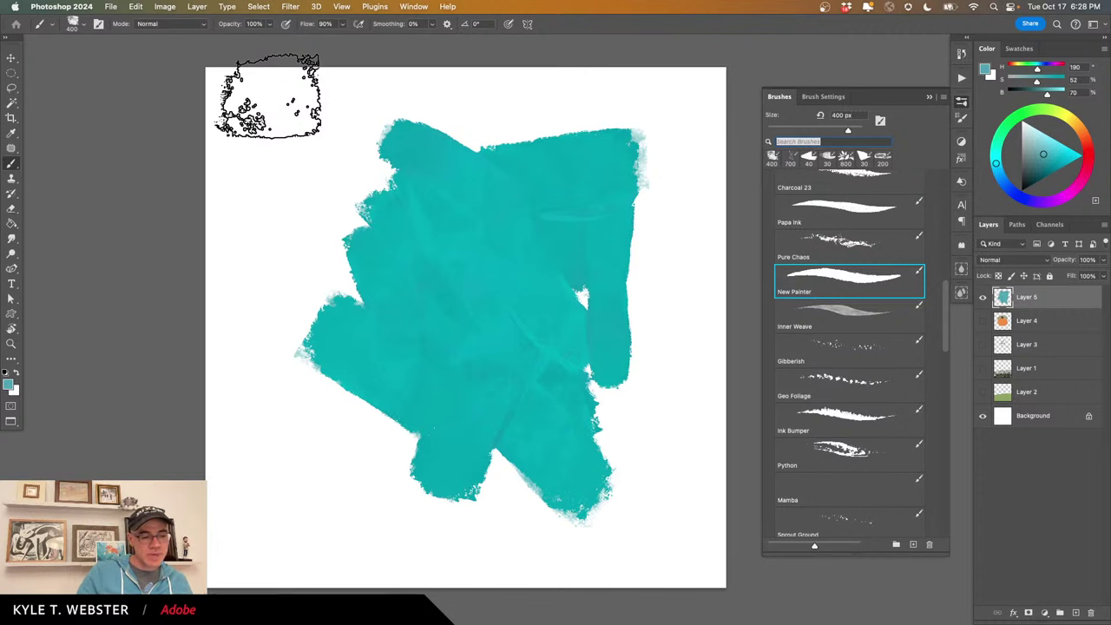
mouse_move(354, 417)
left_mouse_down()
mouse_move(344, 315)
mouse_move(303, 421)
mouse_move(352, 282)
mouse_move(382, 377)
mouse_move(374, 194)
mouse_move(156, 243)
left_mouse_up()
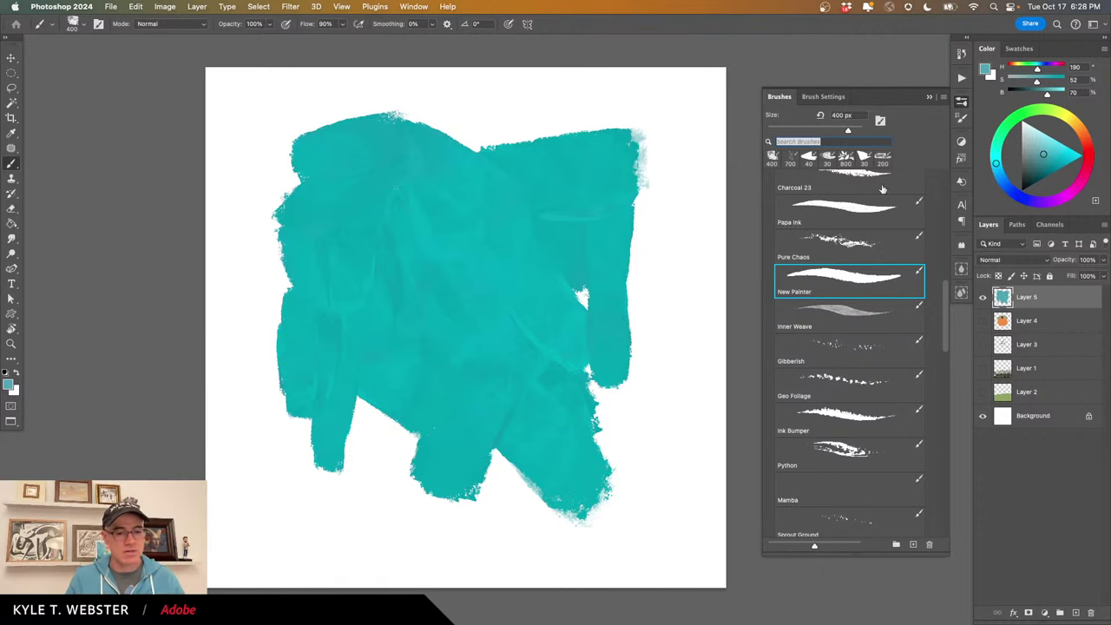
Paint a broad vertical magenta area at H 315, S 68, B 84 over the right edge of the teal patch with New Painter.
left_click(1076, 188)
left_click(1057, 152)
mouse_move(670, 334)
left_mouse_down()
mouse_move(651, 400)
mouse_move(591, 413)
mouse_move(576, 396)
mouse_move(650, 211)
mouse_move(546, 397)
left_mouse_up()
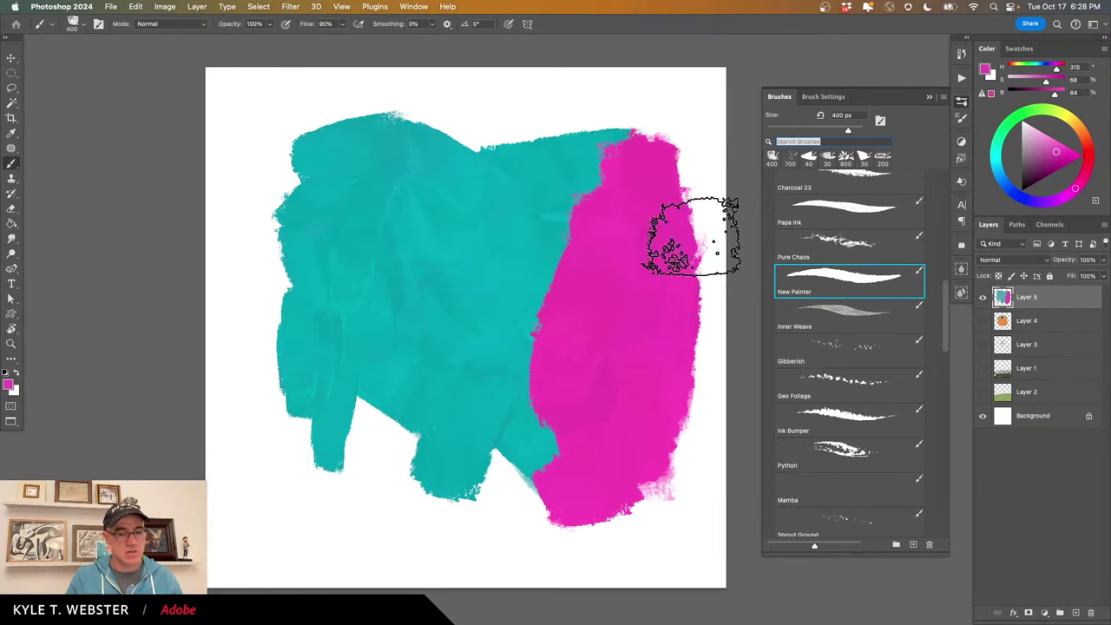
Paint transition bands between the teal and magenta, first violet at H 283, S 47, B 80, then periwinkle at H 233, S 37, B 84.
left_click(1044, 148)
mouse_move(538, 349)
left_mouse_down()
mouse_move(582, 226)
mouse_move(569, 201)
mouse_move(595, 182)
mouse_move(554, 250)
mouse_move(553, 332)
mouse_move(534, 341)
mouse_move(532, 408)
left_mouse_up()
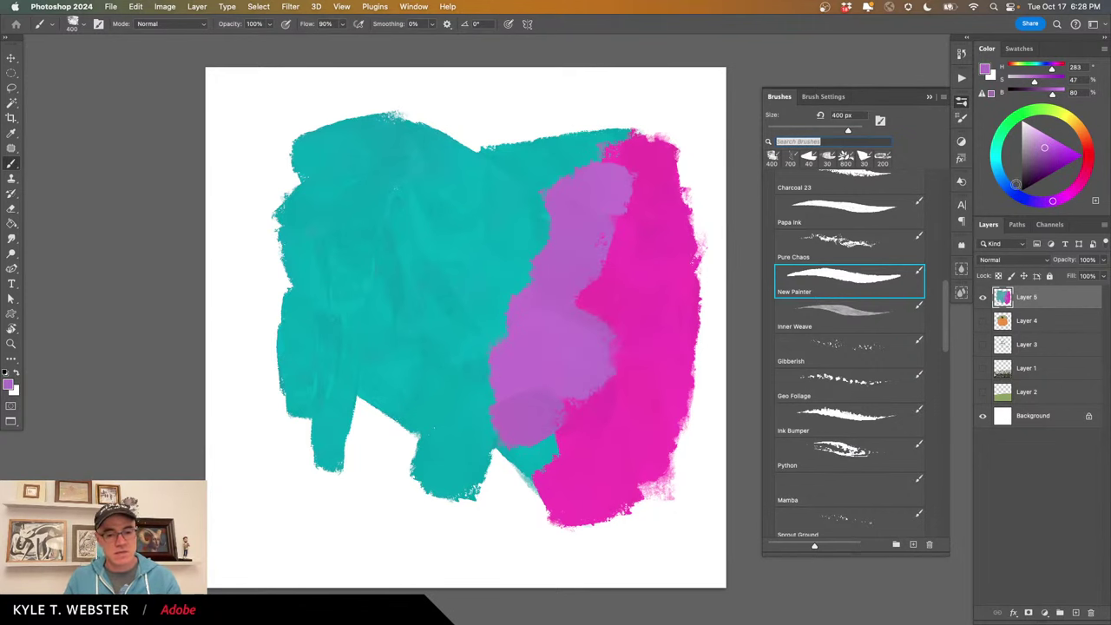
left_click(1015, 191)
left_click(1041, 142)
mouse_move(560, 300)
left_mouse_down()
mouse_move(509, 426)
mouse_move(571, 191)
mouse_move(565, 119)
left_mouse_up()
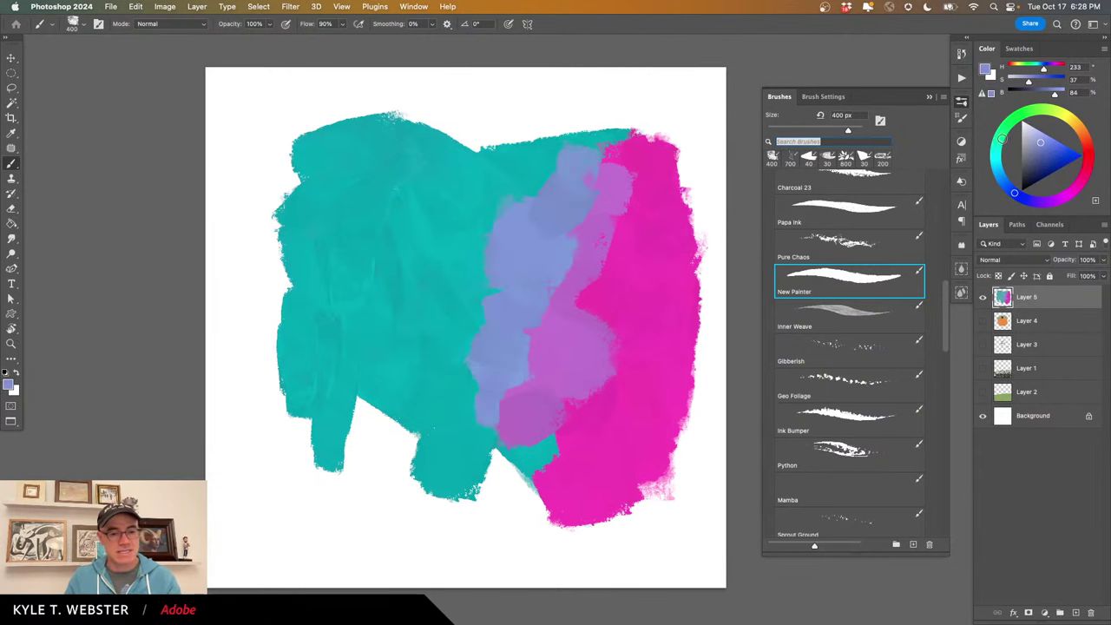
Add strokes of sampled teal and blue at H 209, S 52, B 72 along the border between the teal and periwinkle areas.
left_click(482, 240, "alt")
mouse_move(482, 240)
left_mouse_down()
mouse_move(500, 189)
mouse_move(525, 156)
left_mouse_up()
left_click_drag(1000, 173, 1001, 179)
mouse_move(524, 248)
left_mouse_down()
mouse_move(510, 292)
mouse_move(538, 203)
mouse_move(474, 348)
mouse_move(453, 436)
mouse_move(432, 464)
left_mouse_up()
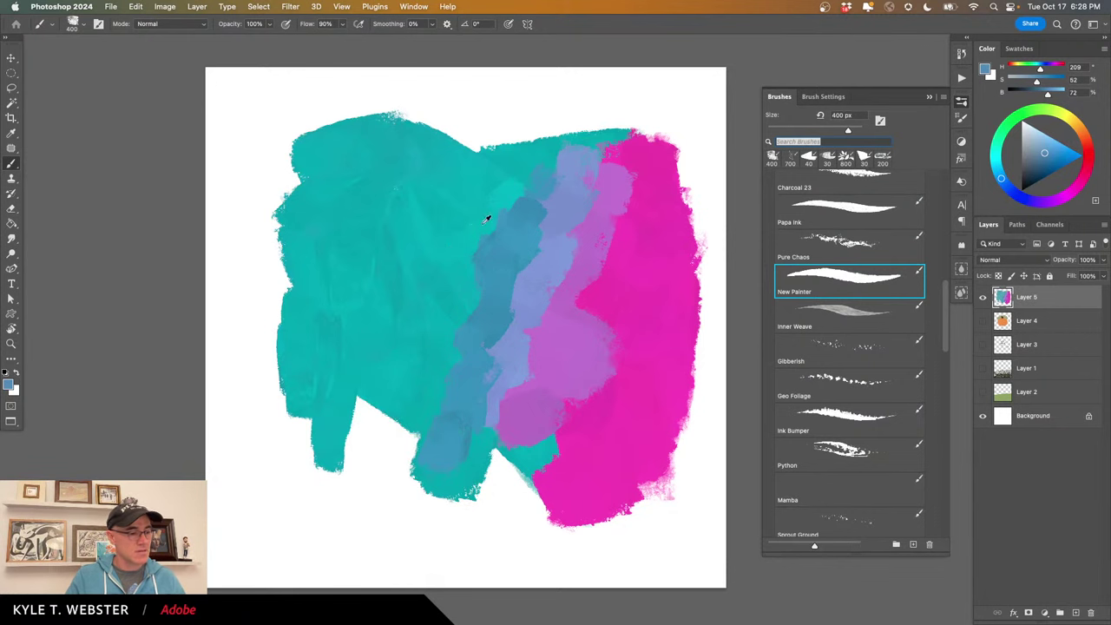
left_click_drag(1001, 178, 995, 161)
left_click(480, 312, "alt")
mouse_move(491, 280)
left_mouse_down()
mouse_move(475, 321)
mouse_move(436, 362)
mouse_move(445, 417)
left_mouse_up()
Soften the left edge of the blue band with teal-blue strokes at H 196, S 52, B 70.
left_click(424, 308, "alt")
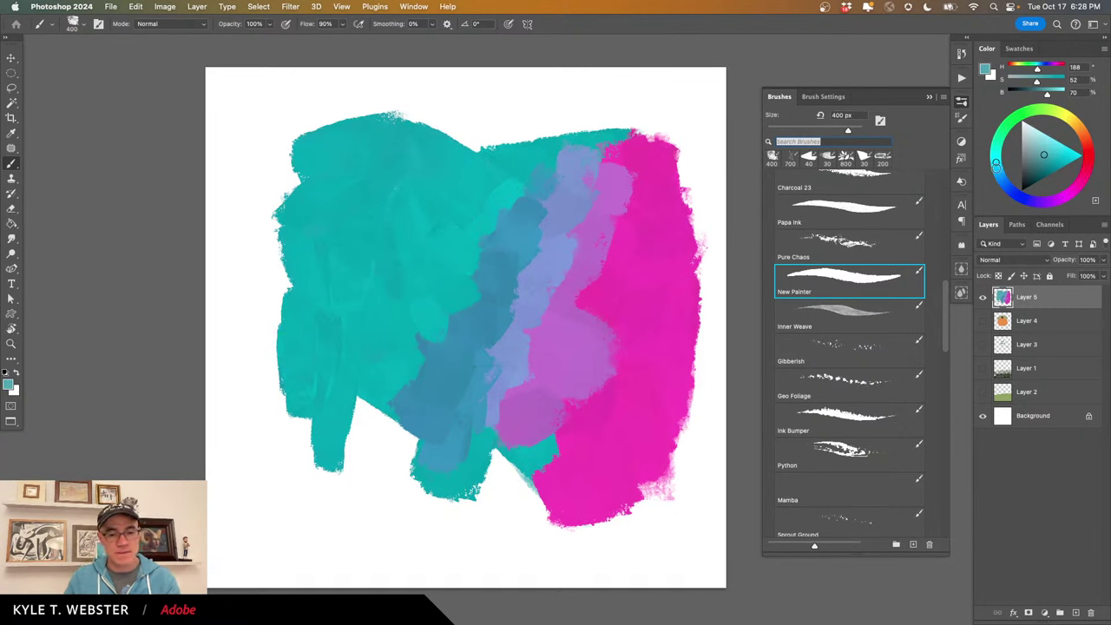
left_click(997, 168)
mouse_move(519, 243)
left_mouse_down()
mouse_move(473, 292)
mouse_move(468, 271)
mouse_move(513, 209)
mouse_move(469, 243)
left_mouse_up()
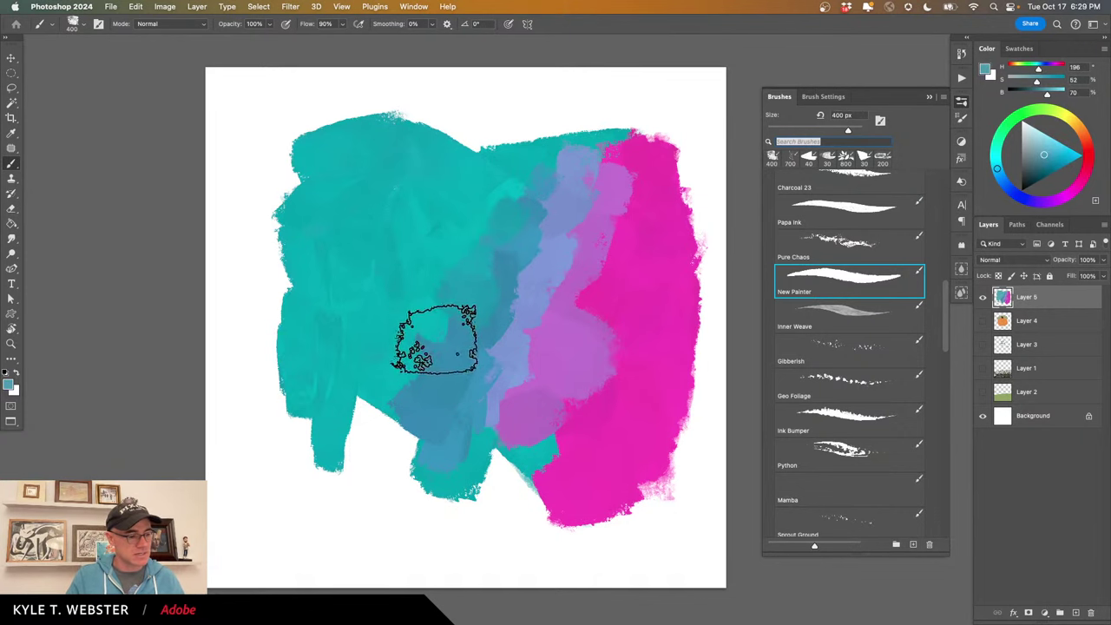
left_click_drag(437, 339, 390, 390)
Blend the right side of the gradient with overlapping New Painter strokes in periwinkle and violet sampled from the painting.
left_click(492, 340, "alt")
left_click_drag(513, 315, 567, 206)
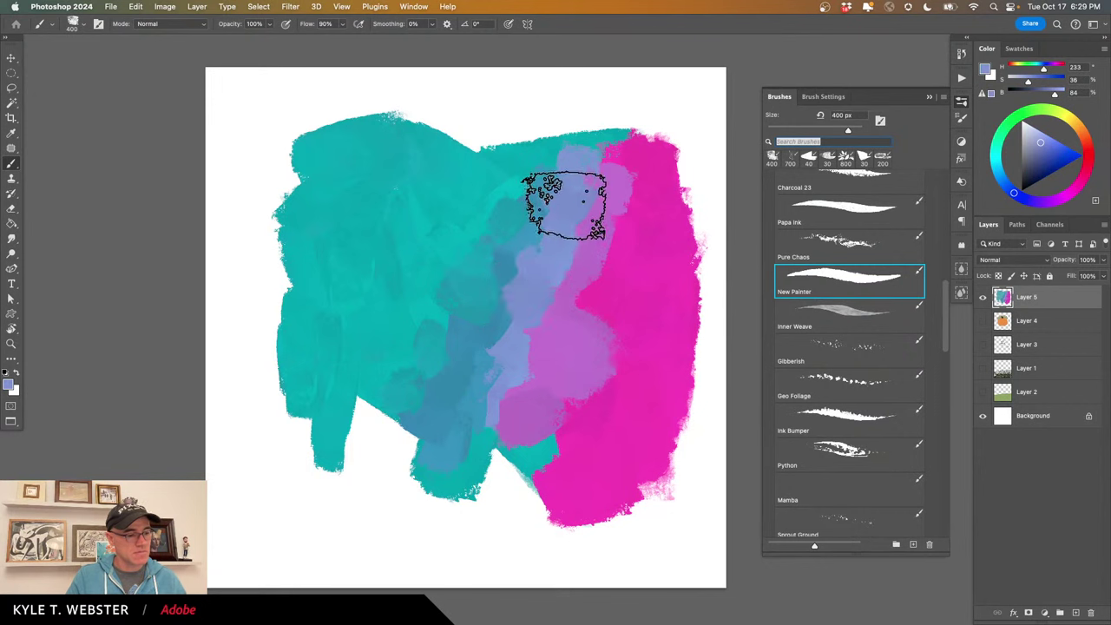
left_click(592, 266, "alt")
mouse_move(593, 260)
left_mouse_down()
mouse_move(566, 276)
mouse_move(575, 299)
mouse_move(588, 267)
mouse_move(556, 382)
mouse_move(522, 422)
mouse_move(530, 302)
mouse_move(552, 296)
mouse_move(603, 190)
mouse_move(592, 174)
mouse_move(514, 404)
mouse_move(446, 446)
left_mouse_up()
left_click(533, 290, "alt")
left_click(576, 384, "alt")
mouse_move(576, 384)
left_mouse_down()
mouse_move(626, 224)
mouse_move(652, 273)
mouse_move(557, 466)
mouse_move(474, 363)
mouse_move(537, 408)
mouse_move(588, 328)
mouse_move(643, 178)
left_mouse_up()
left_click(533, 434, "alt")
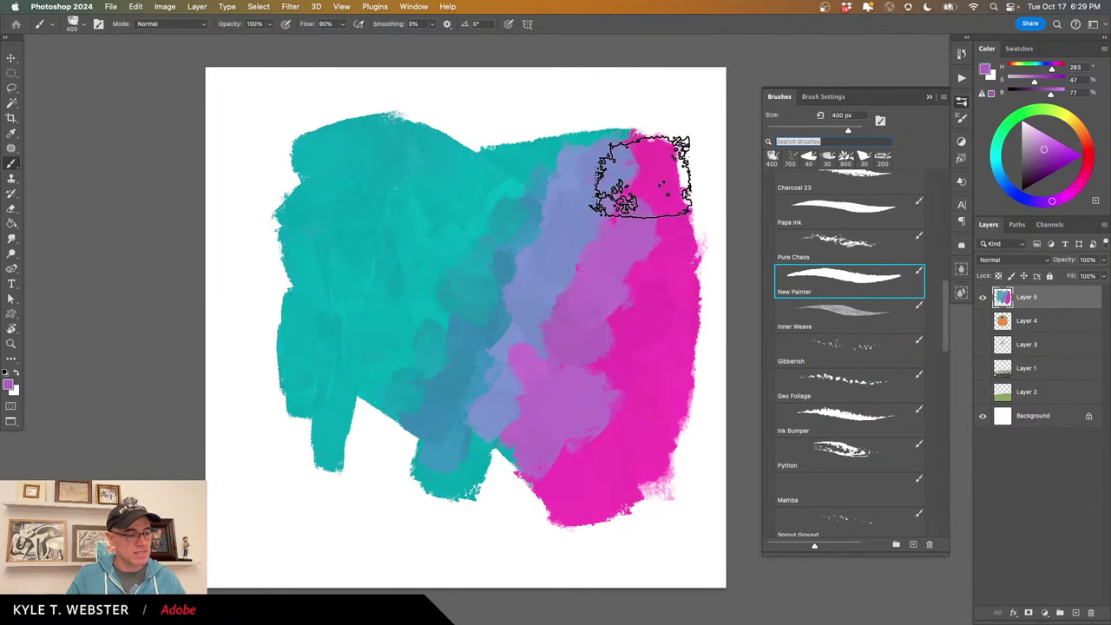
left_click(566, 249, "alt")
left_click_drag(566, 249, 627, 207)
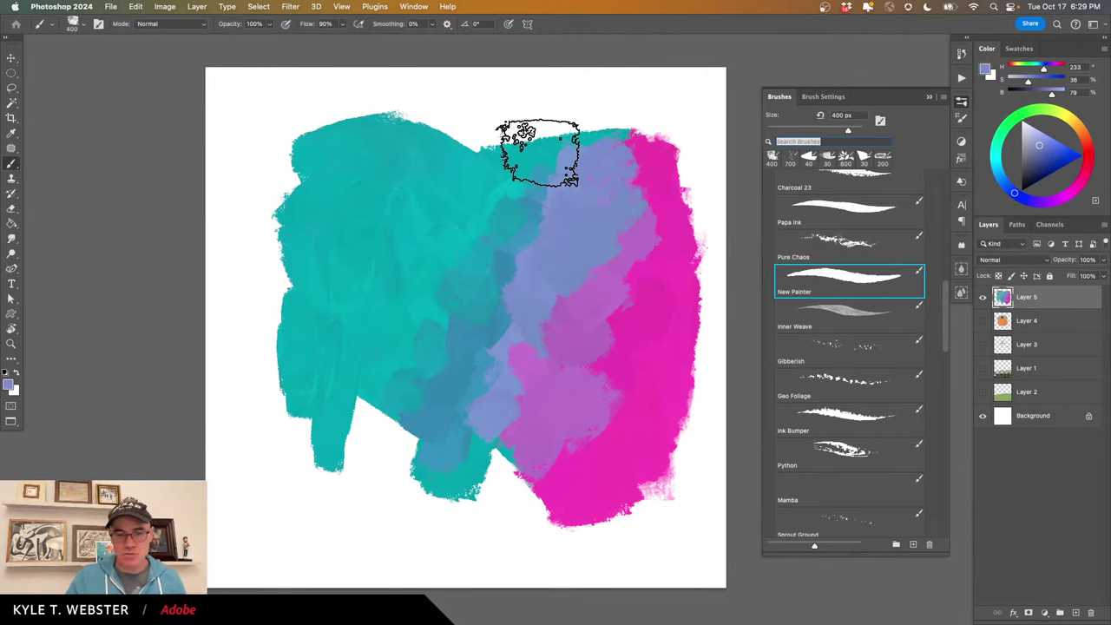
Paint adjoining magenta and teal swatches below the gradient with New Painter, using colors sampled from the painting.
left_click(10, 241)
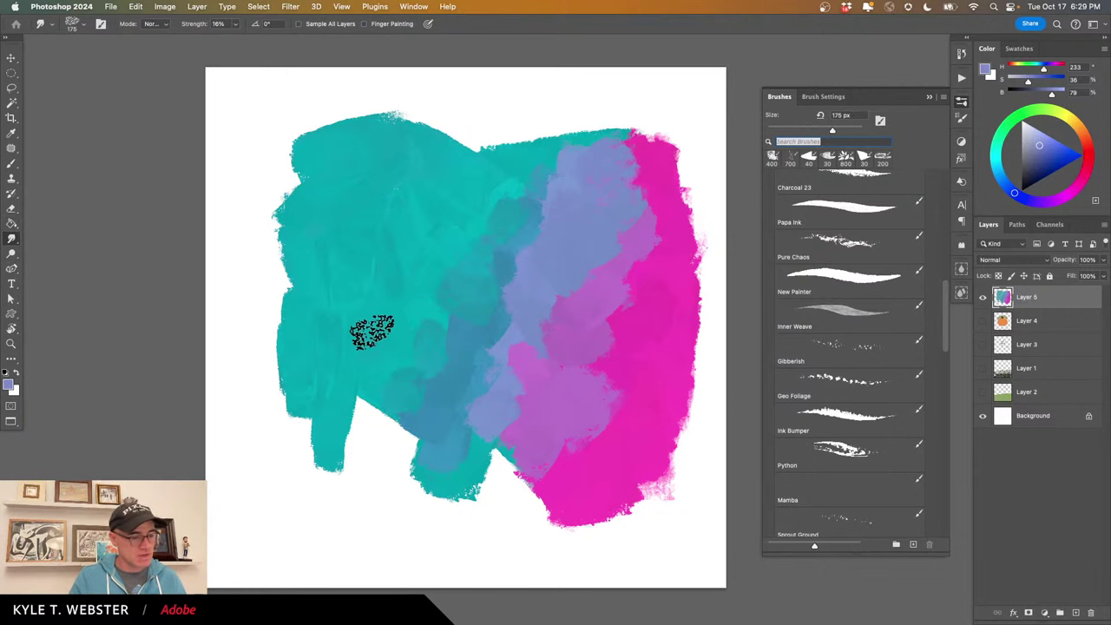
key("b")
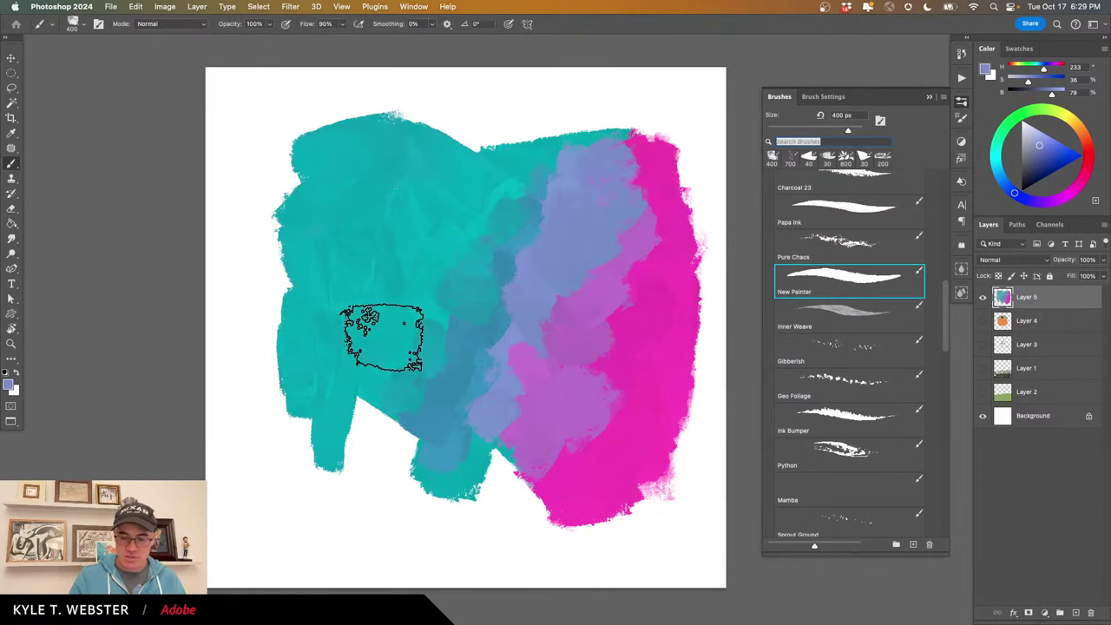
left_click(597, 463, "alt")
left_click_drag(414, 527, 466, 521)
left_click(385, 330, "alt")
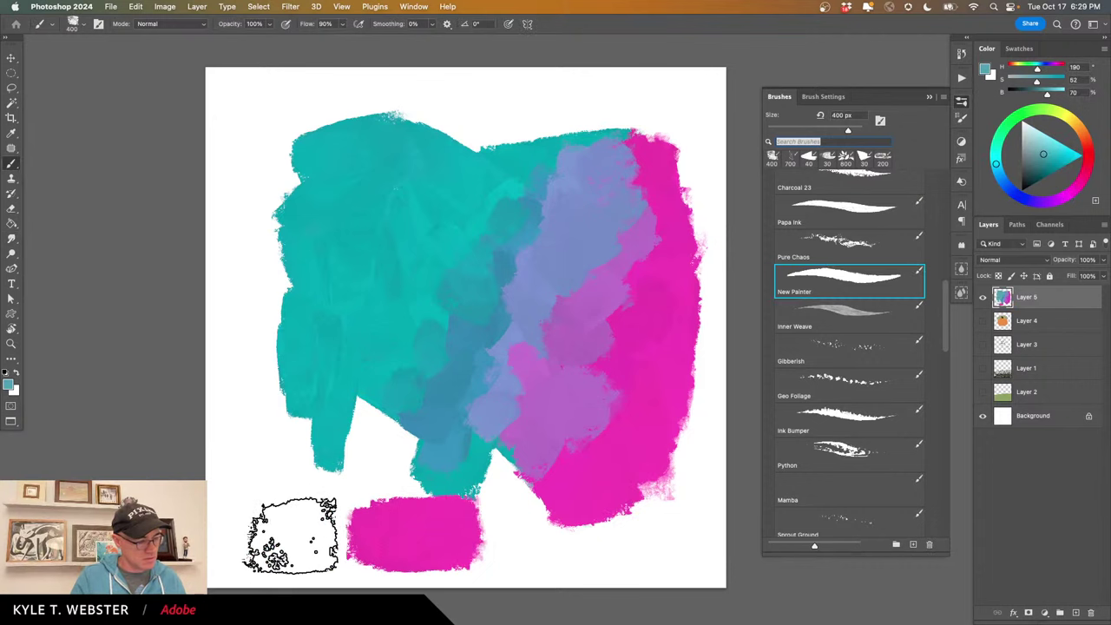
left_click_drag(291, 535, 310, 521)
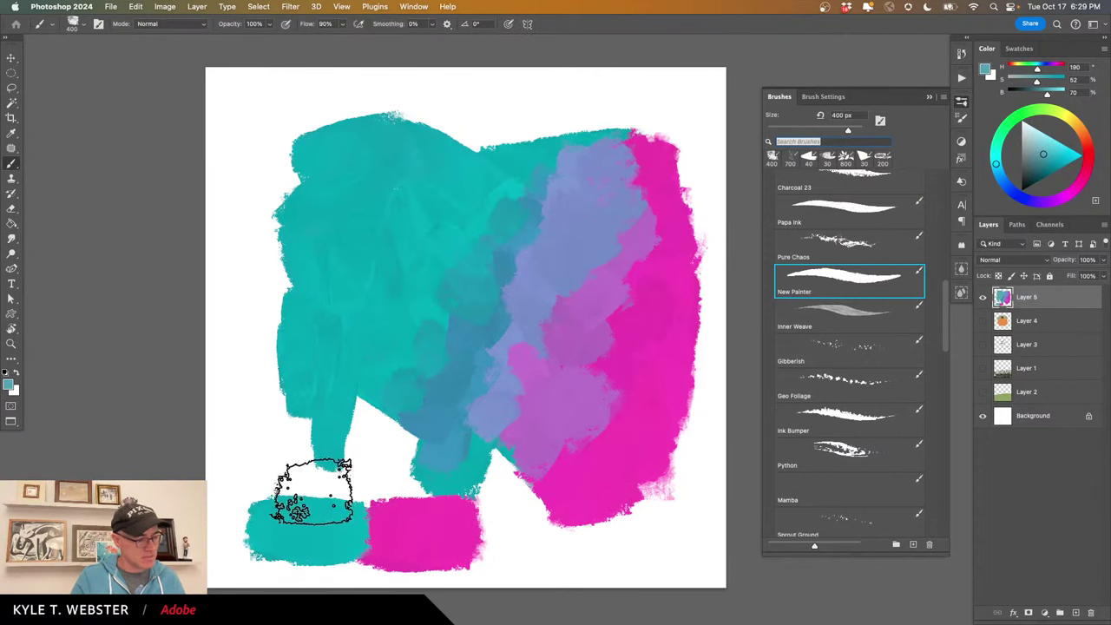
Blend the seam between the teal and magenta swatches with the Smudge tool at 175 px and 16% strength, then open its brush settings.
left_click(12, 240)
mouse_move(342, 528)
left_mouse_down()
mouse_move(358, 494)
mouse_move(384, 552)
mouse_move(356, 525)
left_mouse_up()
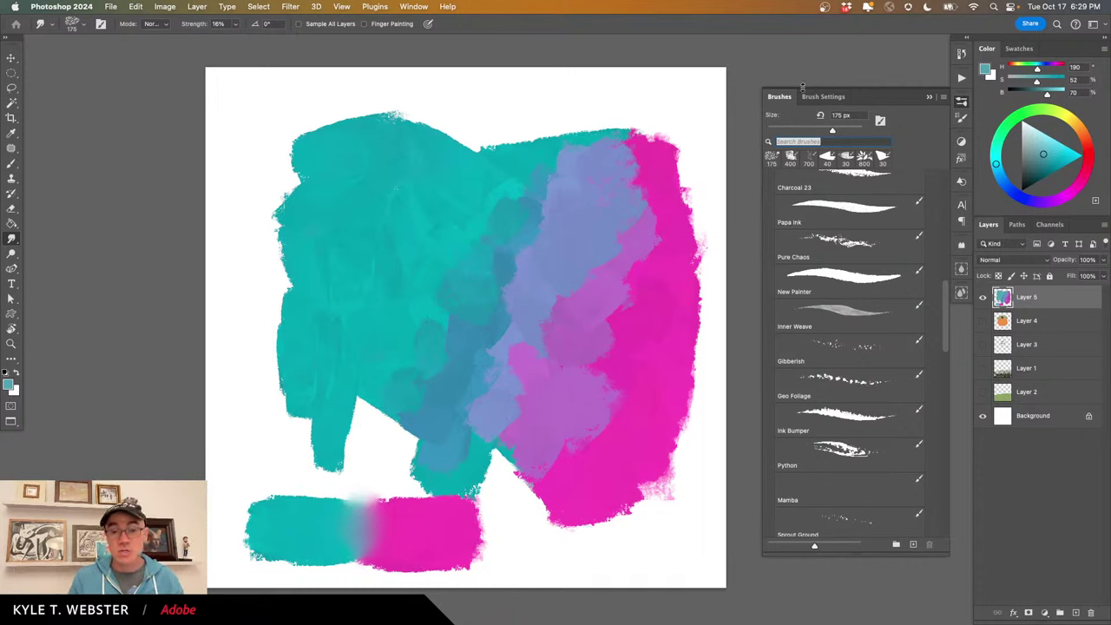
left_click(818, 98)
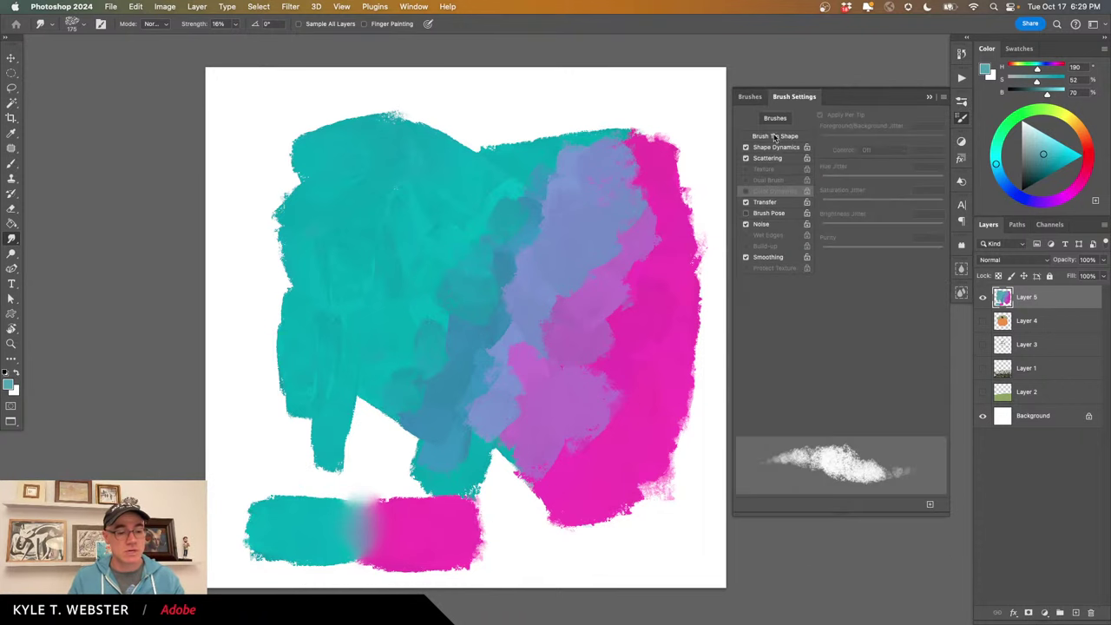
Give the Smudge brush the scratchy 400 px tip with 36% spacing, and set scattering on both axes to 90% with a count of 1.
left_click(765, 137)
left_click(830, 150)
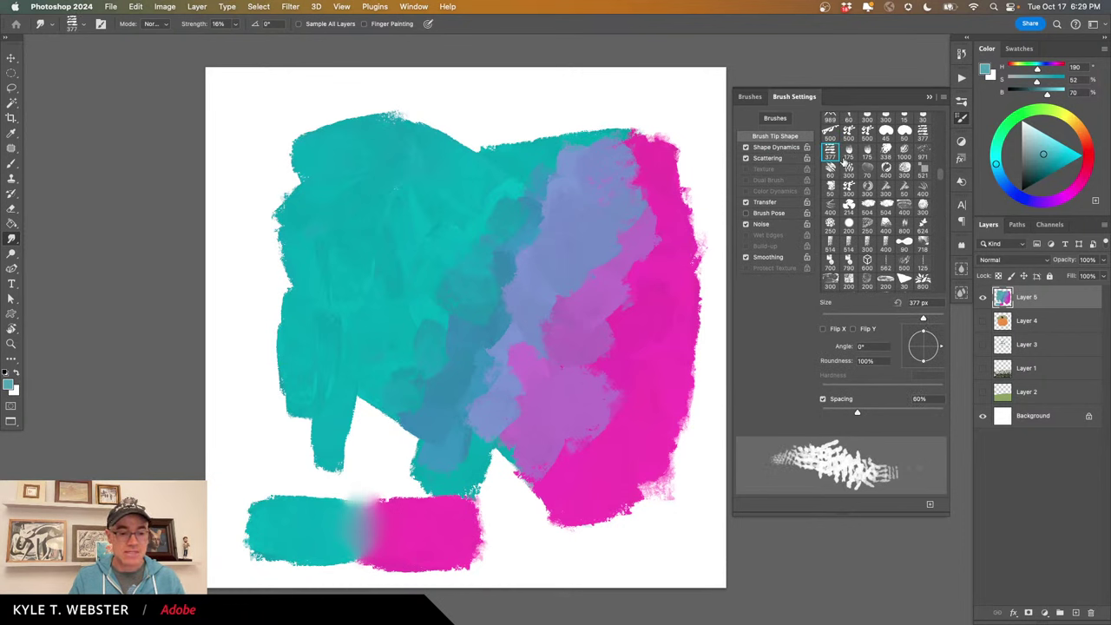
left_click(905, 206)
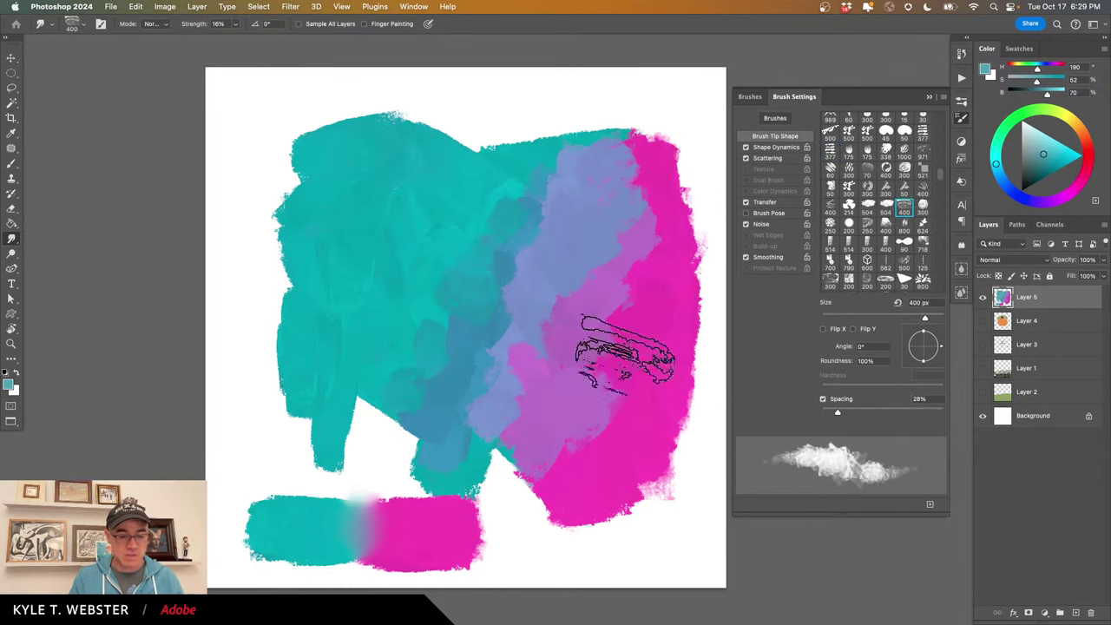
left_click_drag(837, 413, 843, 413)
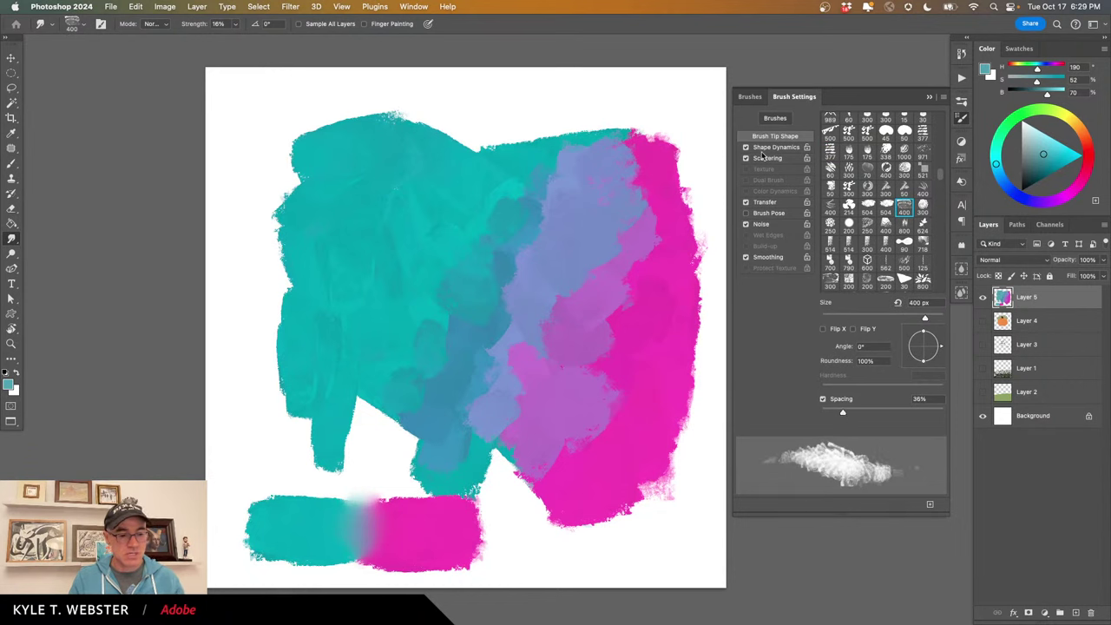
left_click(765, 158)
left_click_drag(827, 130, 820, 171)
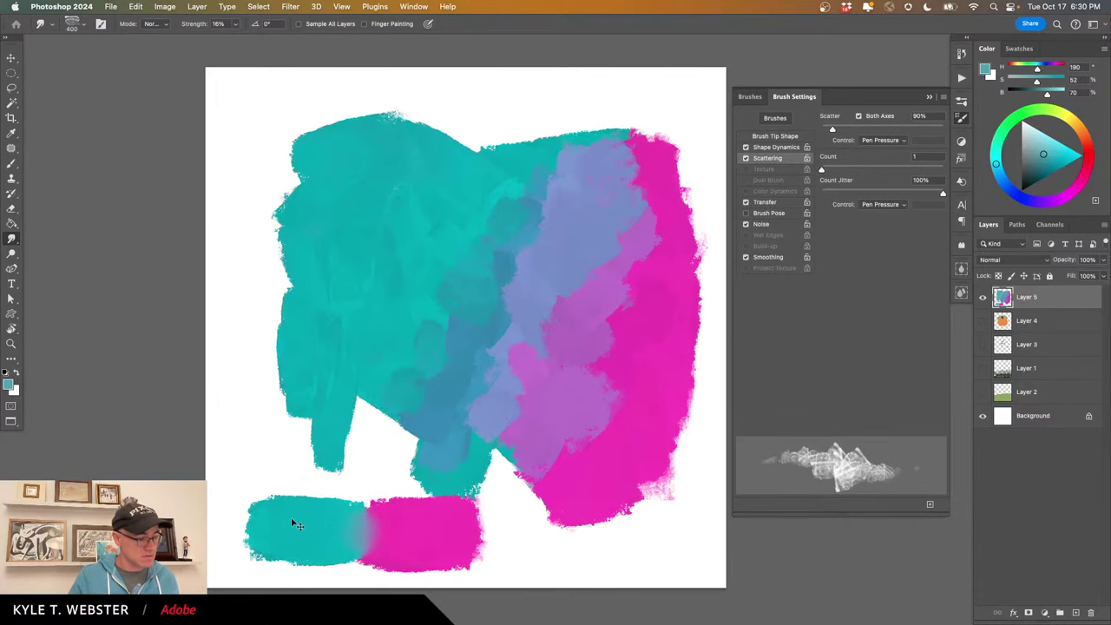
Undo the earlier seam blend between the teal and magenta swatches and try smudging the seam at 400 px and 16% strength.
key("super+z")
left_click(337, 537, "super")
left_click(333, 529, "super")
left_click_drag(330, 480, 316, 321)
left_click_drag(403, 377, 253, 364)
key("super+z")
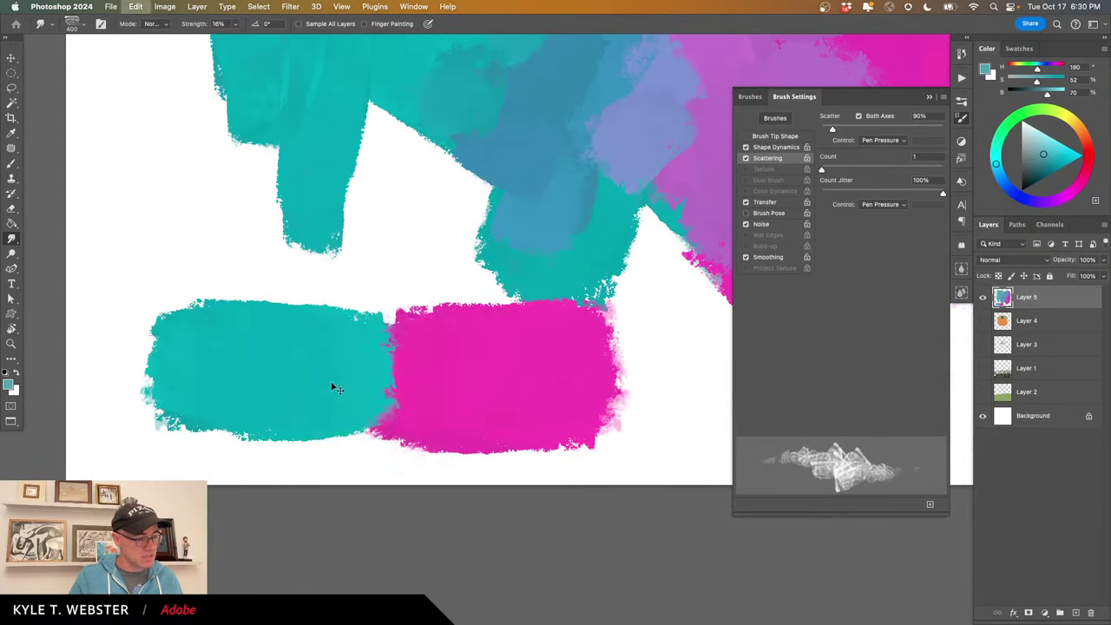
mouse_move(395, 382)
left_mouse_down()
mouse_move(376, 354)
mouse_move(320, 354)
mouse_move(399, 390)
left_mouse_up()
key("super+z")
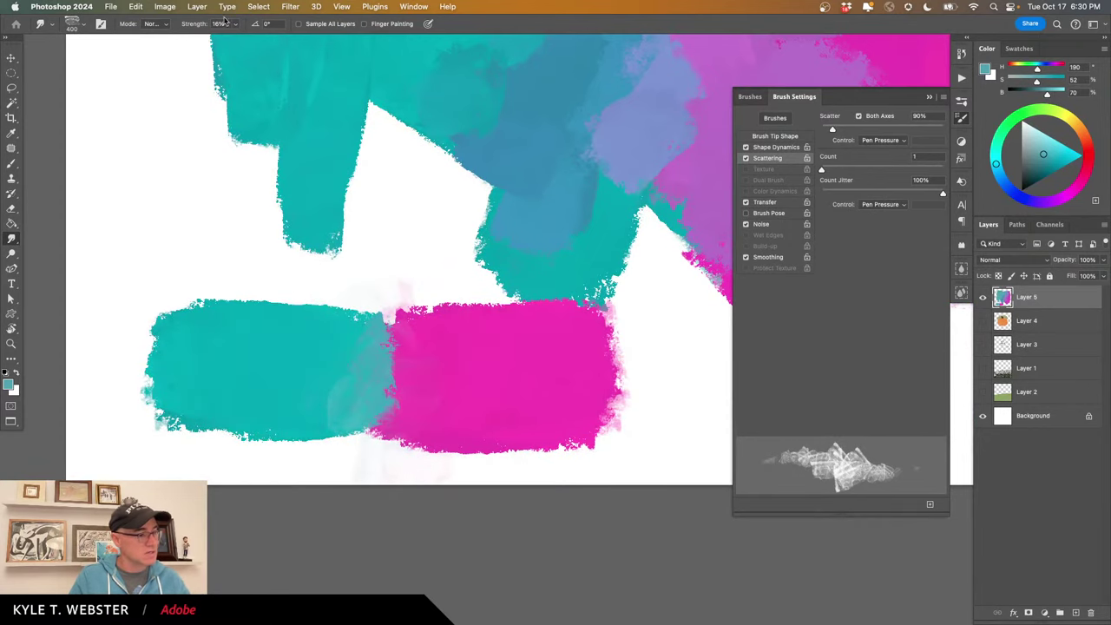
Raise the Smudge strength to 90%, try a broad 400 px smudge over the swatch seam, and undo that smudge.
left_click(239, 24)
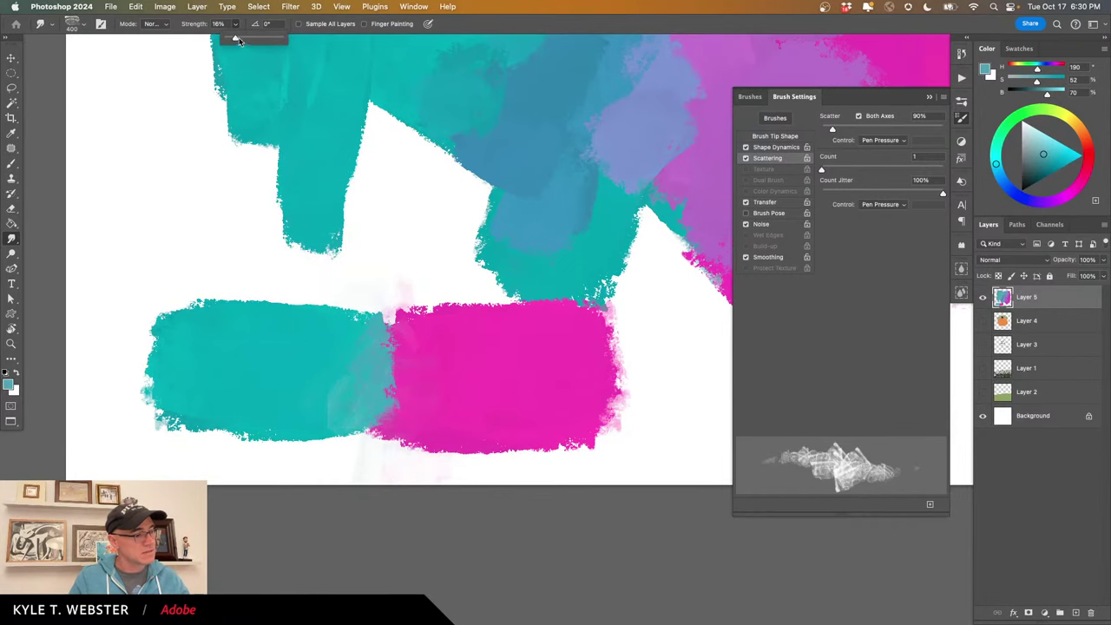
left_click_drag(373, 348, 162, 322)
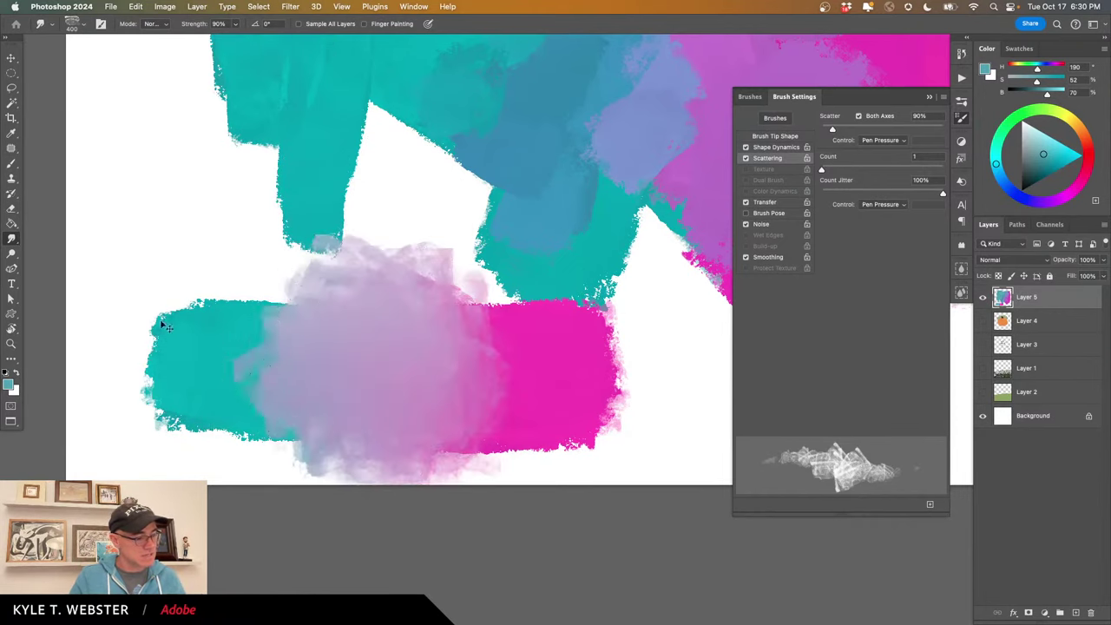
key("super+z")
Reduce the Smudge brush to 90 px and blend the teal and magenta together across the swatch seam.
key("bracketleft")
key("bracketleft")
key("bracketleft")
key("bracketleft")
key("bracketleft")
key("bracketleft")
key("bracketleft")
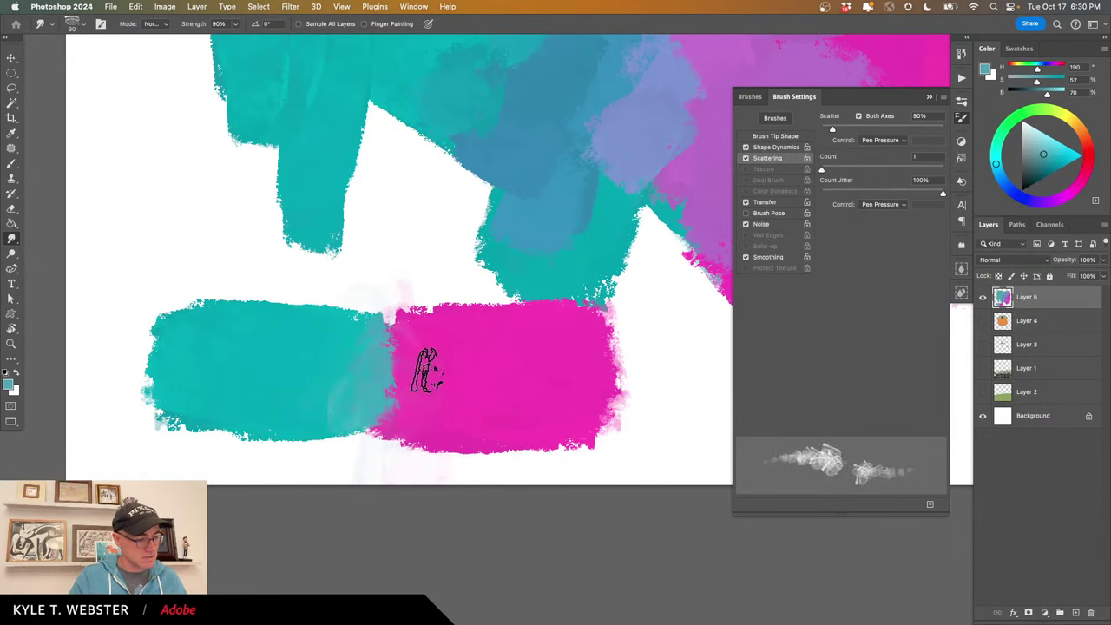
mouse_move(323, 390)
left_mouse_down()
mouse_move(361, 373)
mouse_move(348, 341)
mouse_move(412, 352)
mouse_move(413, 330)
mouse_move(316, 385)
mouse_move(271, 384)
mouse_move(439, 358)
mouse_move(305, 285)
mouse_move(403, 371)
mouse_move(332, 373)
mouse_move(436, 389)
mouse_move(432, 339)
mouse_move(317, 284)
left_mouse_up()
scroll(391, 375, "down", 1)
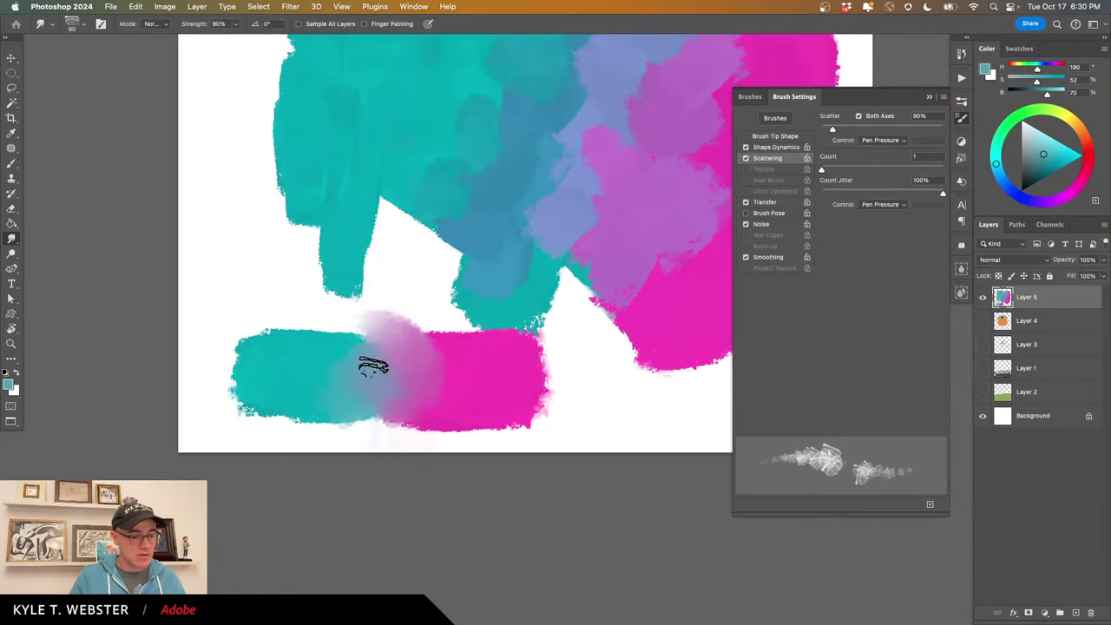
Turn off spacing for the smudge brush tip and undo the recent smudge strokes on the swatch seam.
left_click(772, 137)
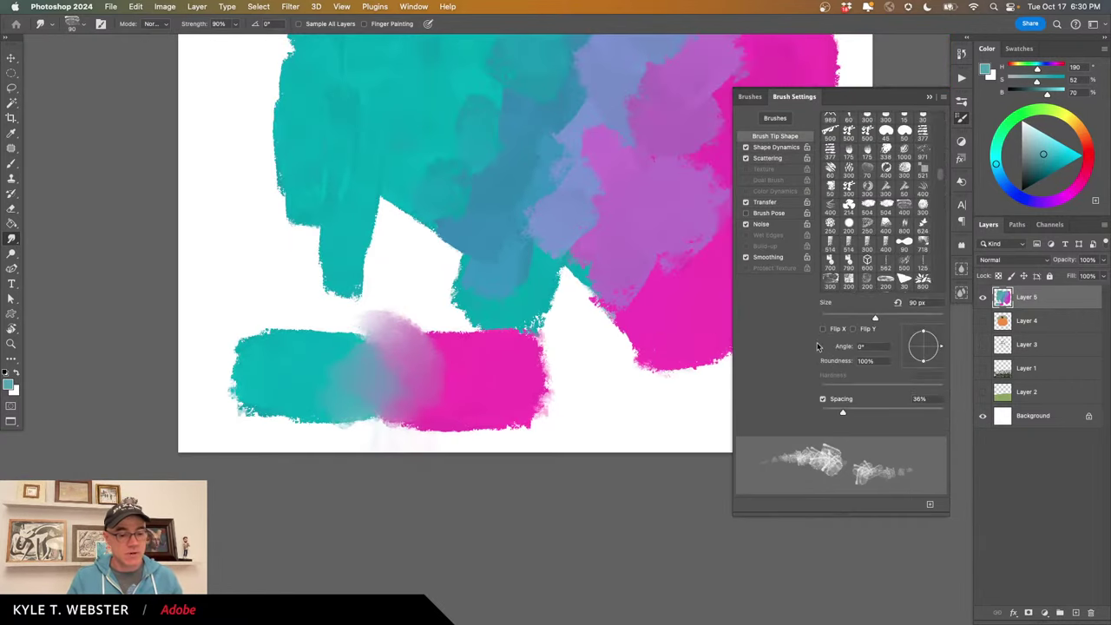
left_click(823, 399)
key("super+z")
key("super+z")
key("super+z")
key("super+z")
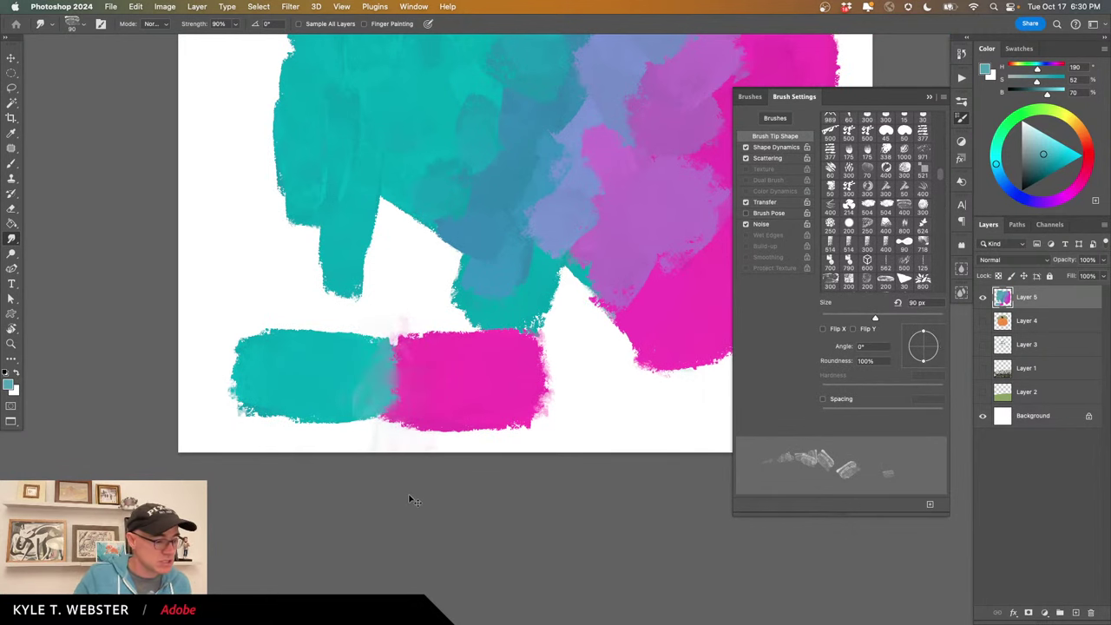
key("super+z")
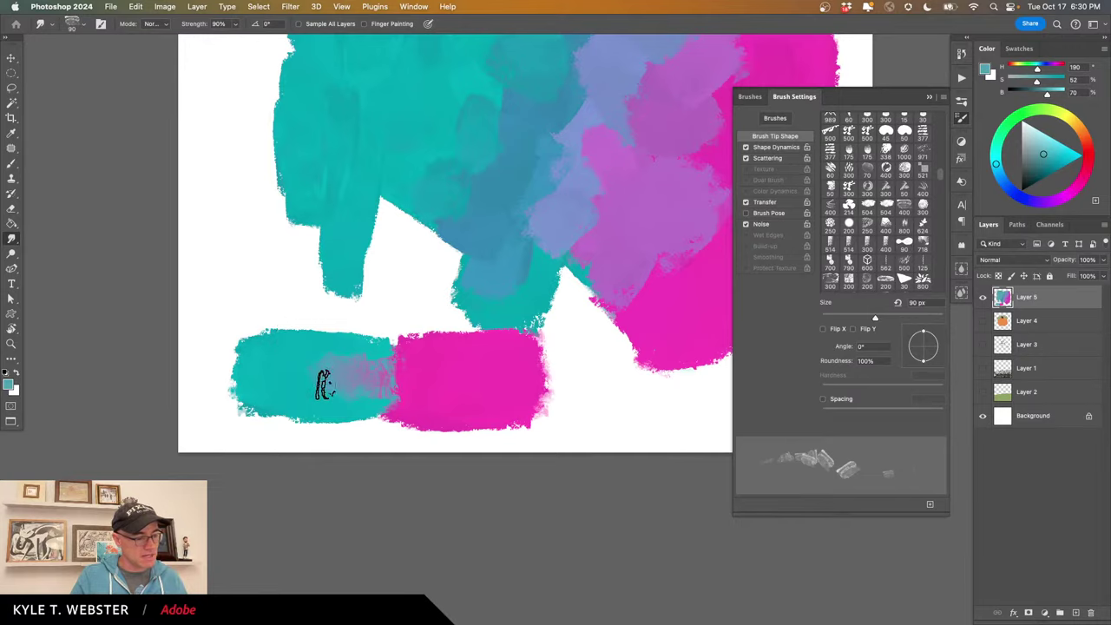
Enlarge the Smudge brush to 100 px and smudge teal and magenta into each other with strokes across and along the seam.
left_click(333, 409, "super")
left_click(333, 409, "super")
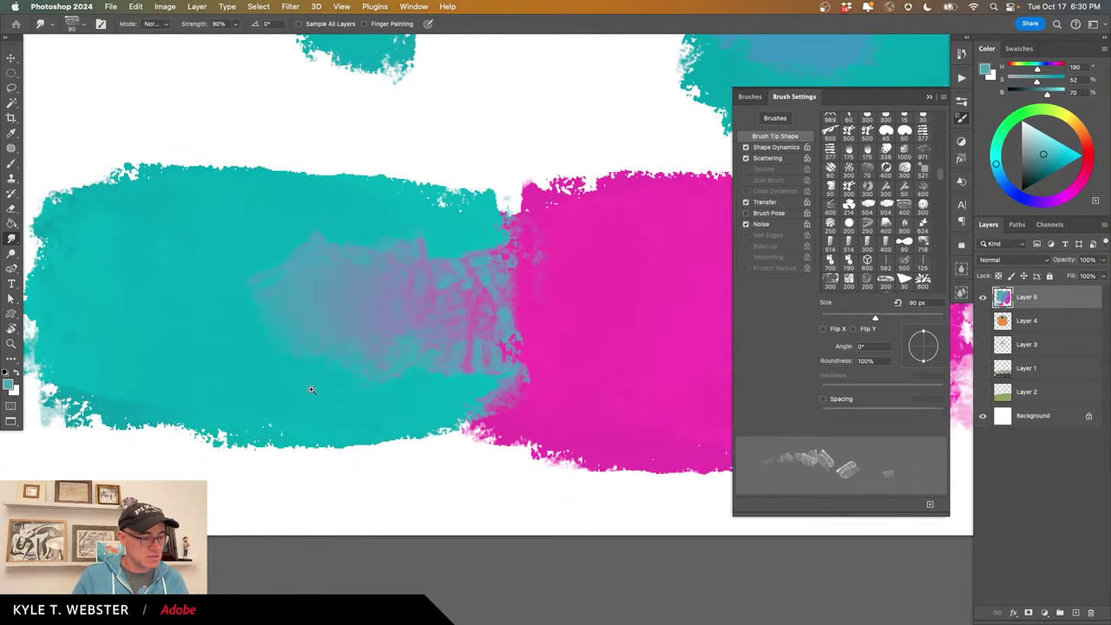
scroll(311, 390, "down", 5)
key("bracketright")
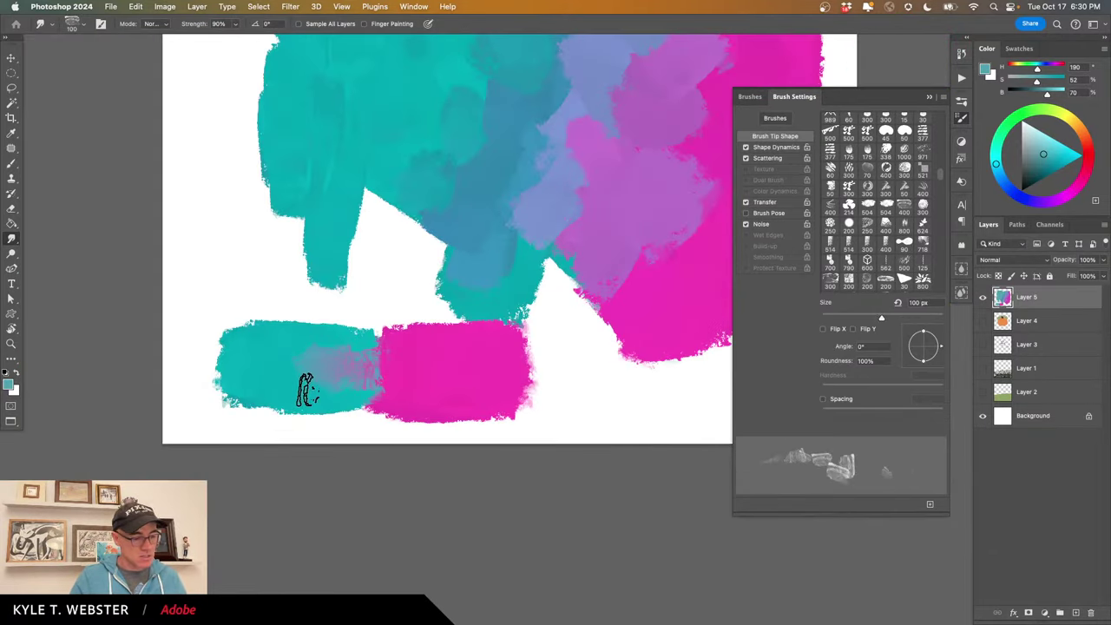
left_click_drag(346, 377, 445, 376)
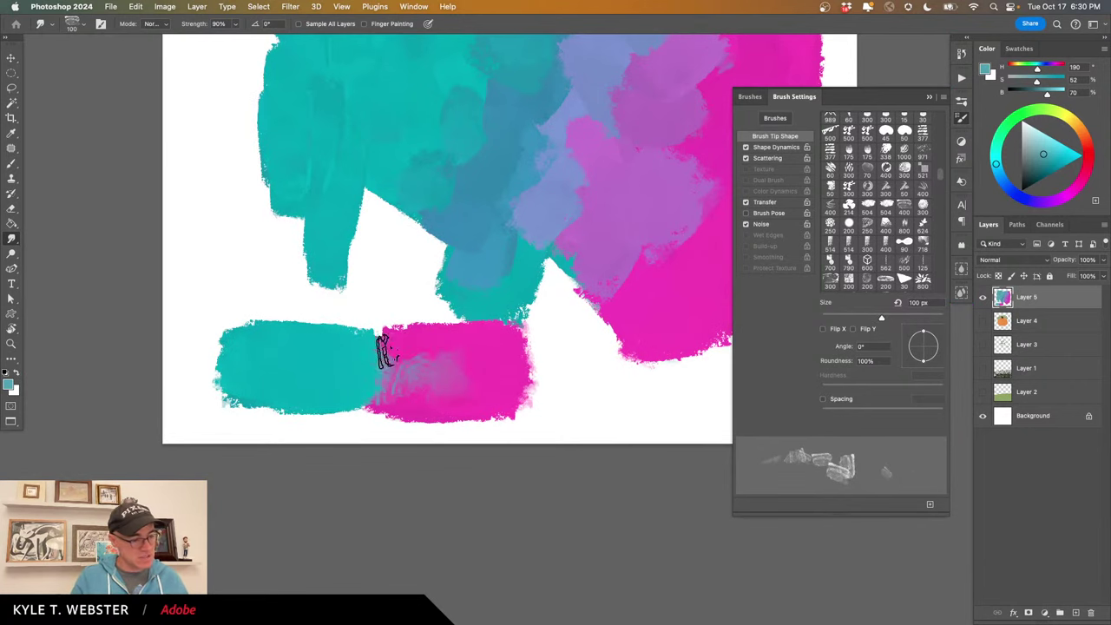
left_click_drag(387, 352, 266, 367)
left_click_drag(357, 344, 358, 419)
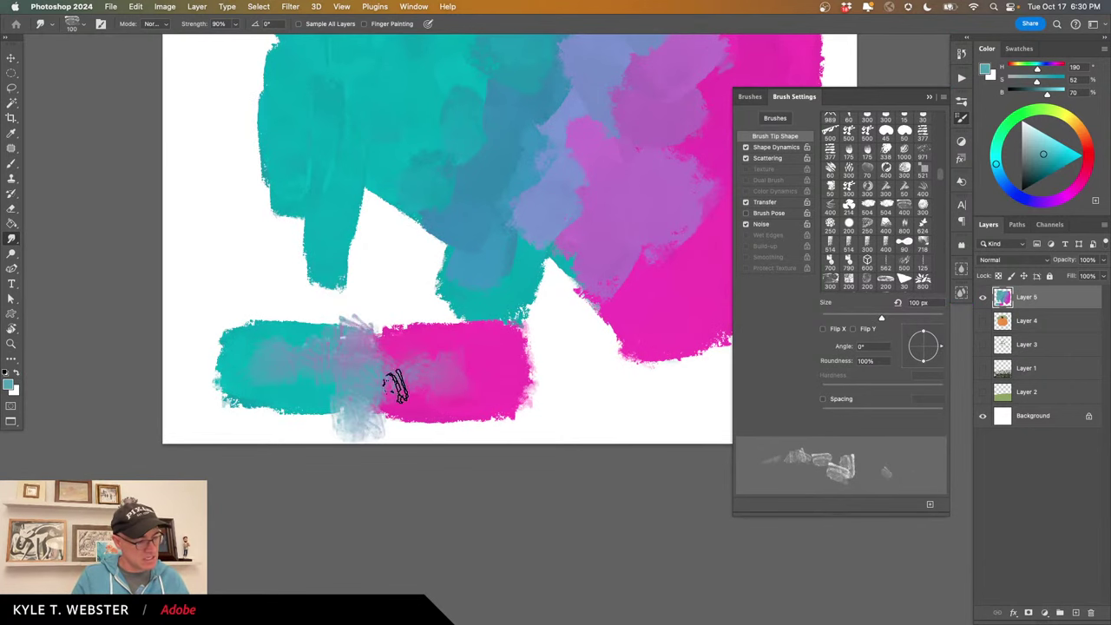
left_click_drag(388, 364, 349, 382)
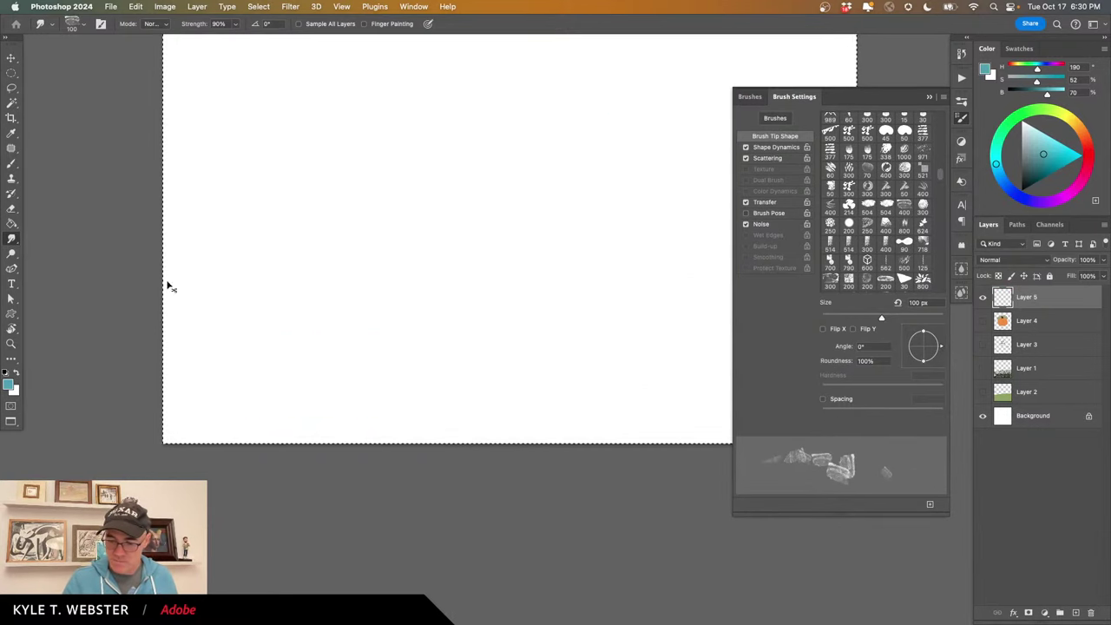
Switch to the Brush tool, choose the Inner Weave brush, and reset the colors to default black and white.
key("b")
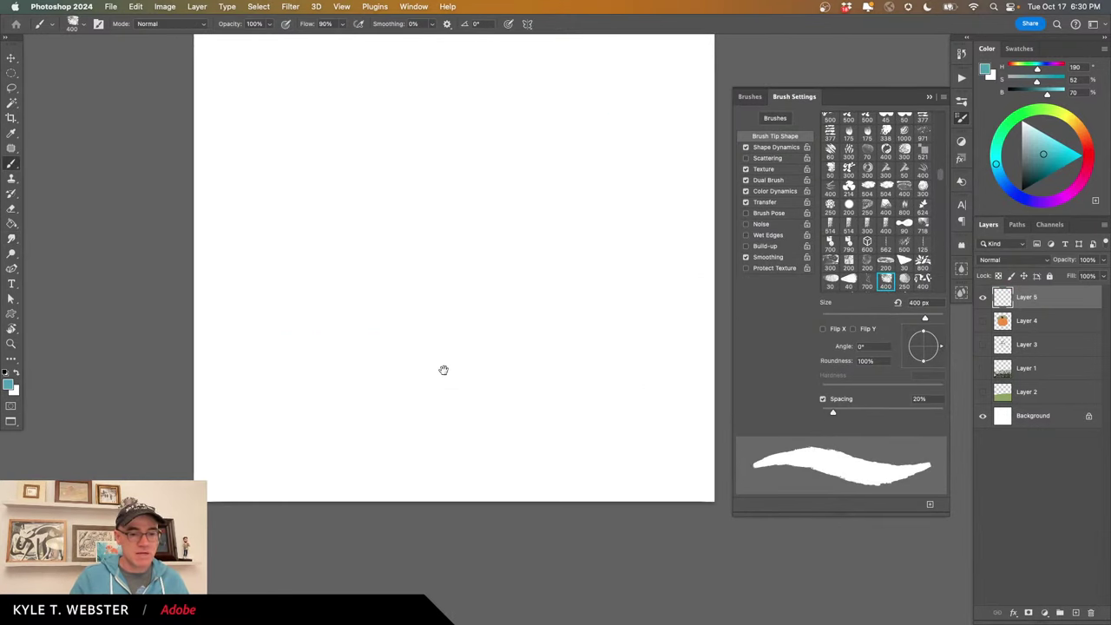
left_click(750, 96)
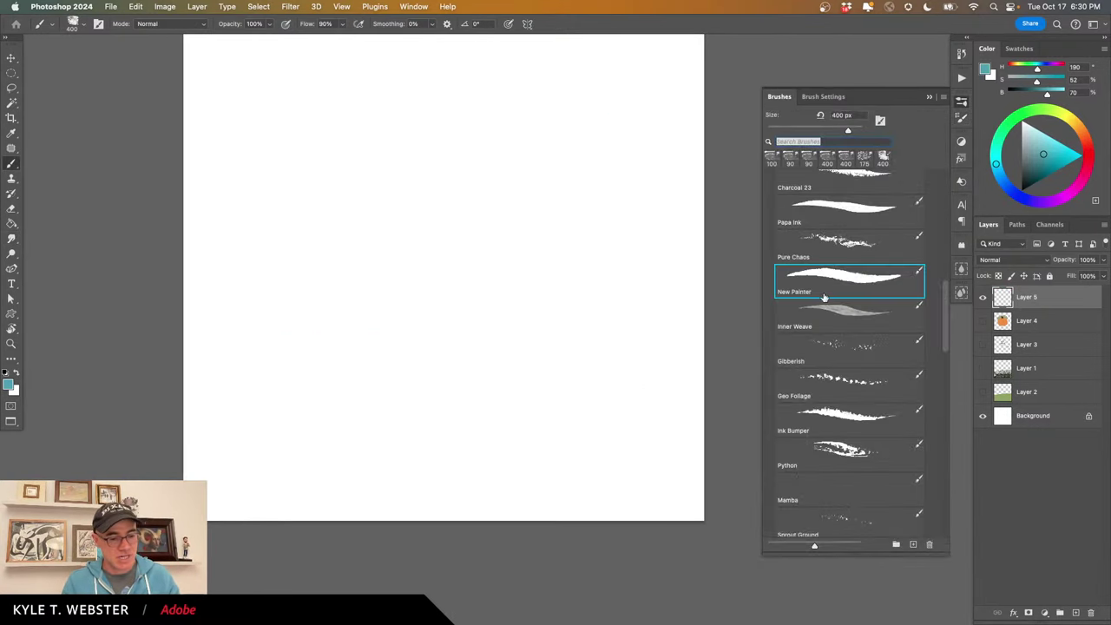
left_click(833, 314)
left_click(6, 372)
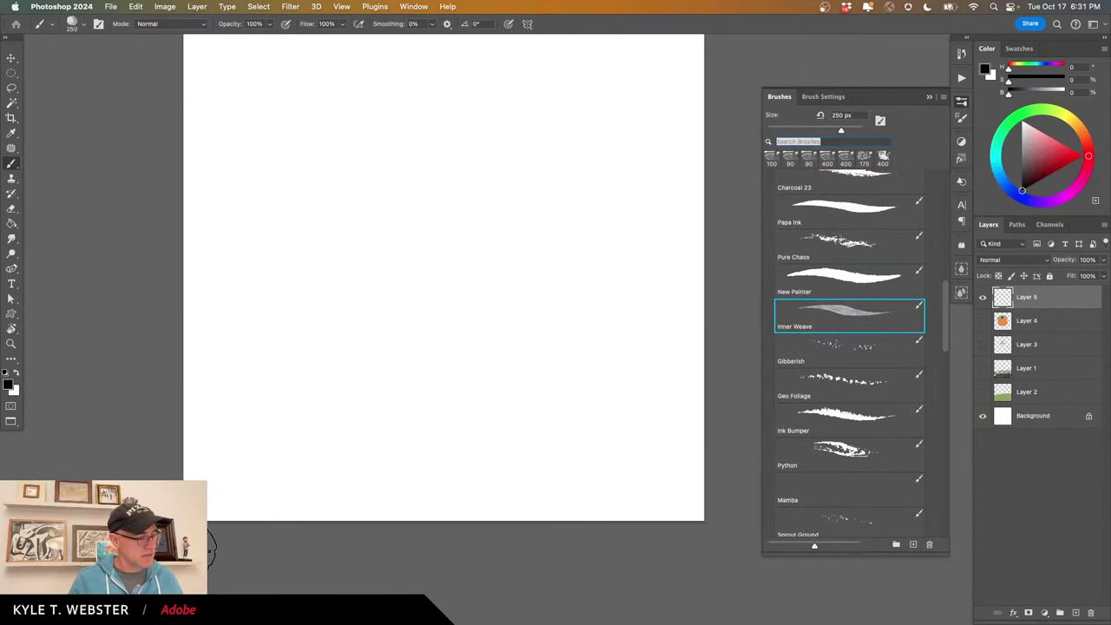
Try a broad, wavy black Inner Weave stroke diagonally across the blank canvas at 250 px and undo it.
mouse_move(211, 547)
left_mouse_down()
mouse_move(252, 461)
mouse_move(399, 365)
mouse_move(579, 207)
mouse_move(463, 105)
mouse_move(359, 242)
mouse_move(507, 408)
mouse_move(550, 573)
mouse_move(613, 606)
left_mouse_up()
key("ctrl+z")
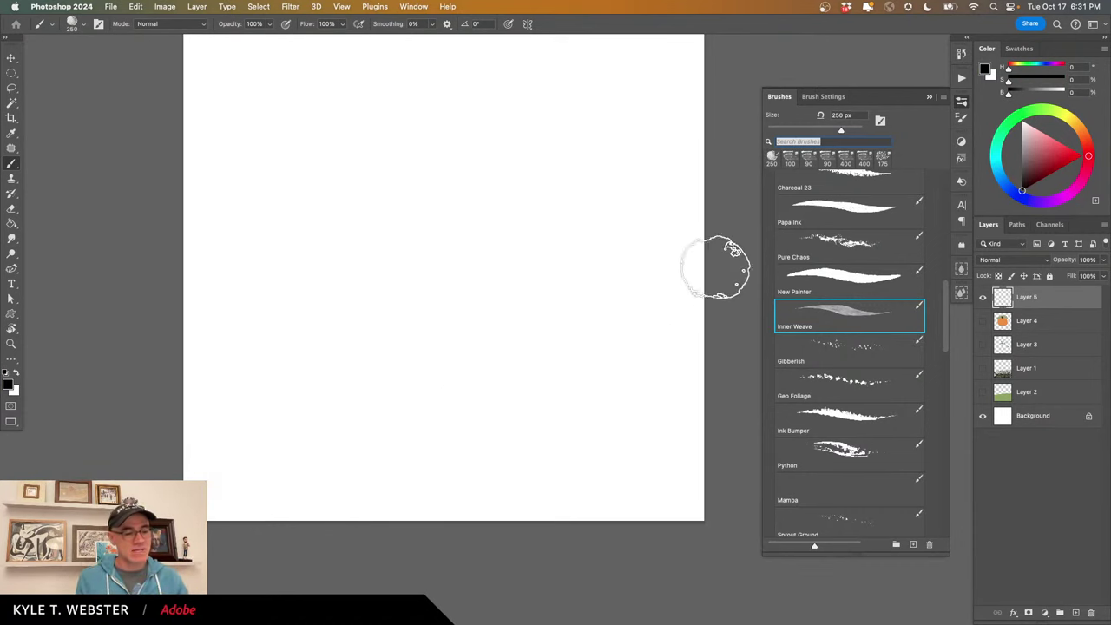
mouse_move(731, 178)
left_mouse_down()
mouse_move(653, 208)
mouse_move(565, 208)
mouse_move(470, 245)
mouse_move(388, 383)
mouse_move(234, 474)
mouse_move(213, 521)
left_mouse_up()
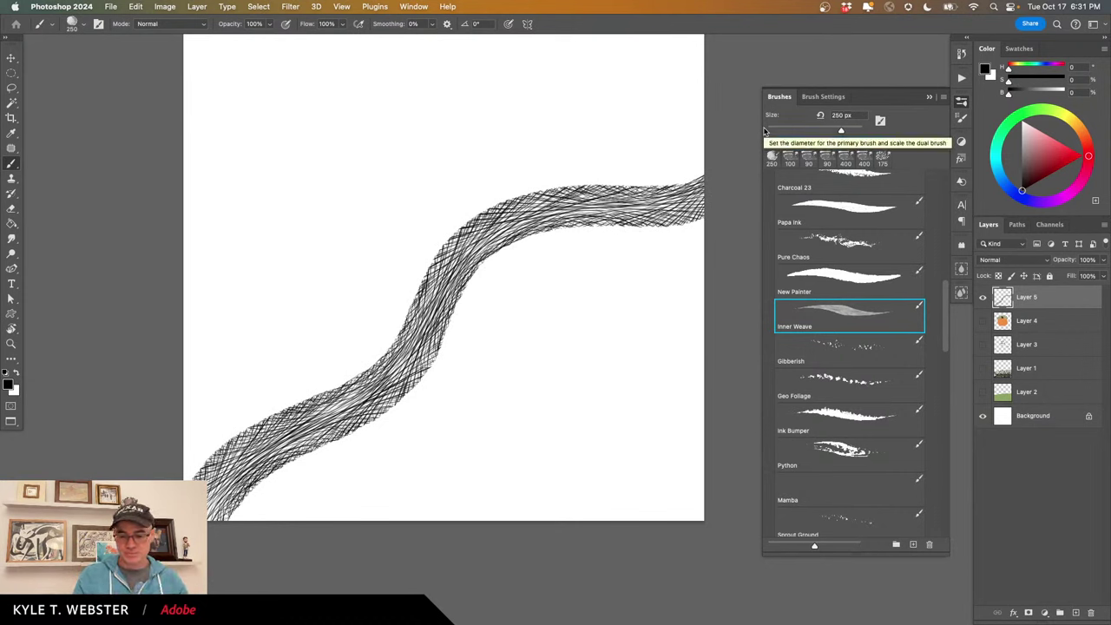
key("super+z")
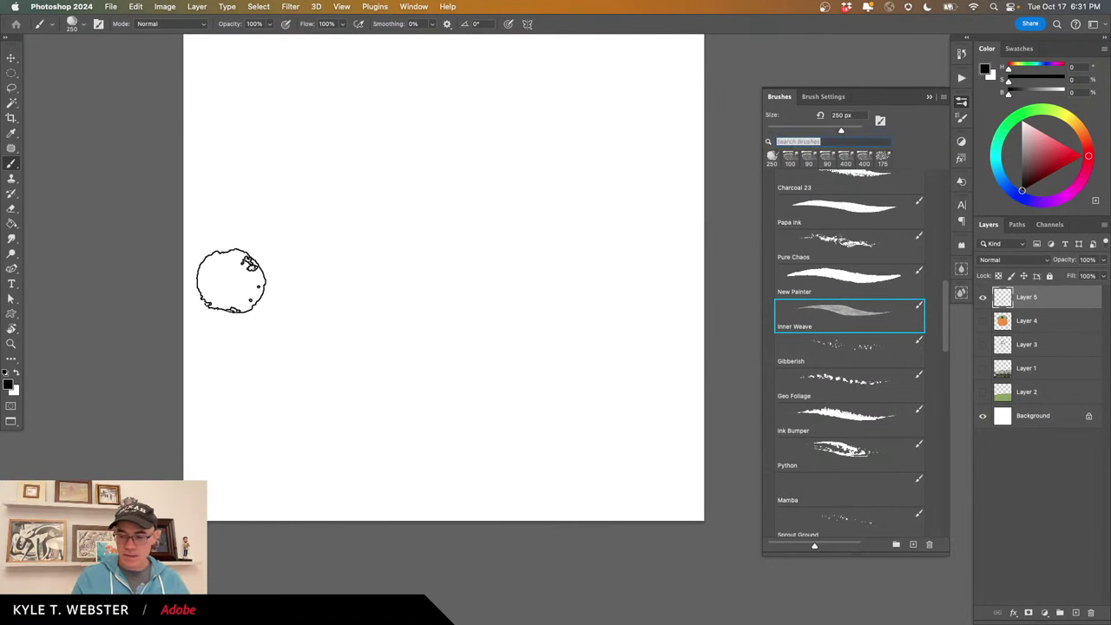
Reduce Inner Weave to 80 px and write "hello" in script across the canvas with a long trailing stroke.
key("bracketleft")
key("bracketleft")
key("bracketleft")
key("bracketleft")
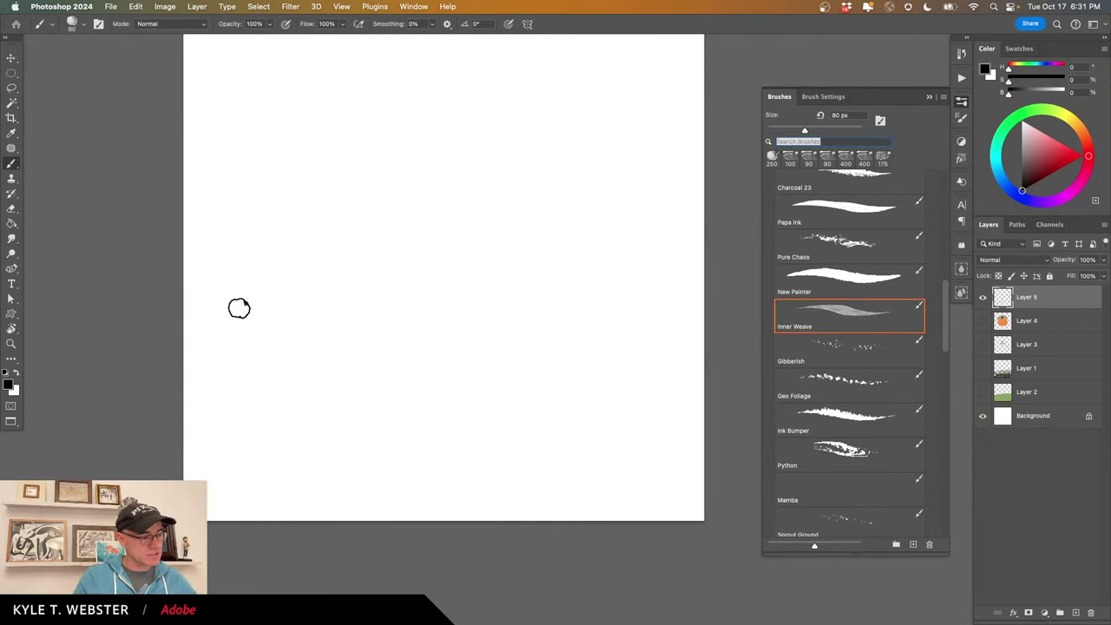
mouse_move(201, 263)
left_mouse_down()
mouse_move(272, 254)
mouse_move(293, 172)
mouse_move(261, 233)
mouse_move(256, 359)
mouse_move(278, 309)
mouse_move(310, 343)
mouse_move(358, 324)
mouse_move(341, 329)
mouse_move(396, 326)
mouse_move(423, 222)
mouse_move(408, 319)
mouse_move(484, 287)
mouse_move(469, 247)
mouse_move(498, 339)
mouse_move(539, 289)
mouse_move(557, 330)
mouse_move(533, 283)
mouse_move(718, 242)
left_mouse_up()
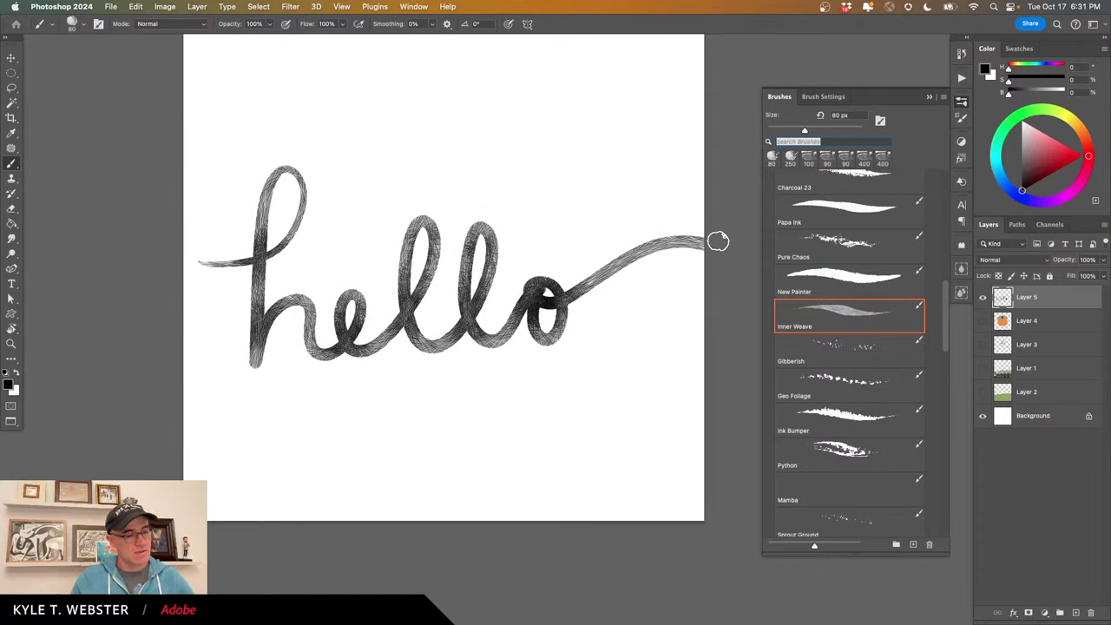
left_click(294, 330, "super")
left_click(294, 331, "super")
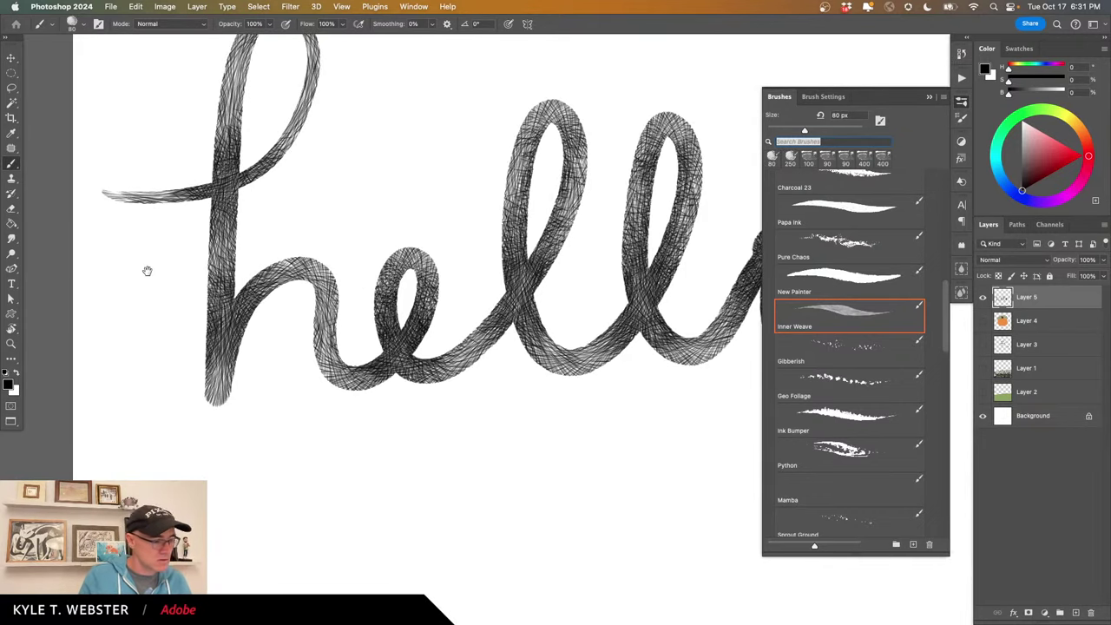
Clear the handwritten hello lettering from Layer 5.
left_click(228, 349, "super")
left_click_drag(586, 364, 232, 482)
left_click_drag(603, 403, 350, 430)
left_click(400, 465, "alt")
left_click(401, 465, "alt")
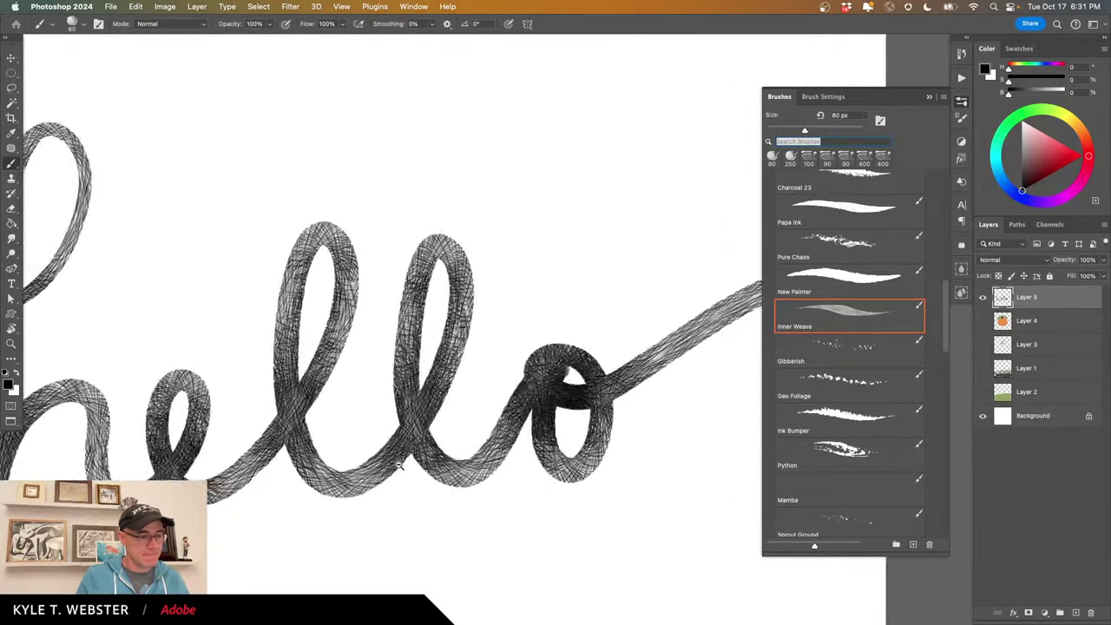
left_click(382, 477, "alt")
left_click(358, 490, "alt")
mouse_move(297, 546)
left_mouse_down()
mouse_move(363, 435)
mouse_move(388, 483)
left_mouse_up()
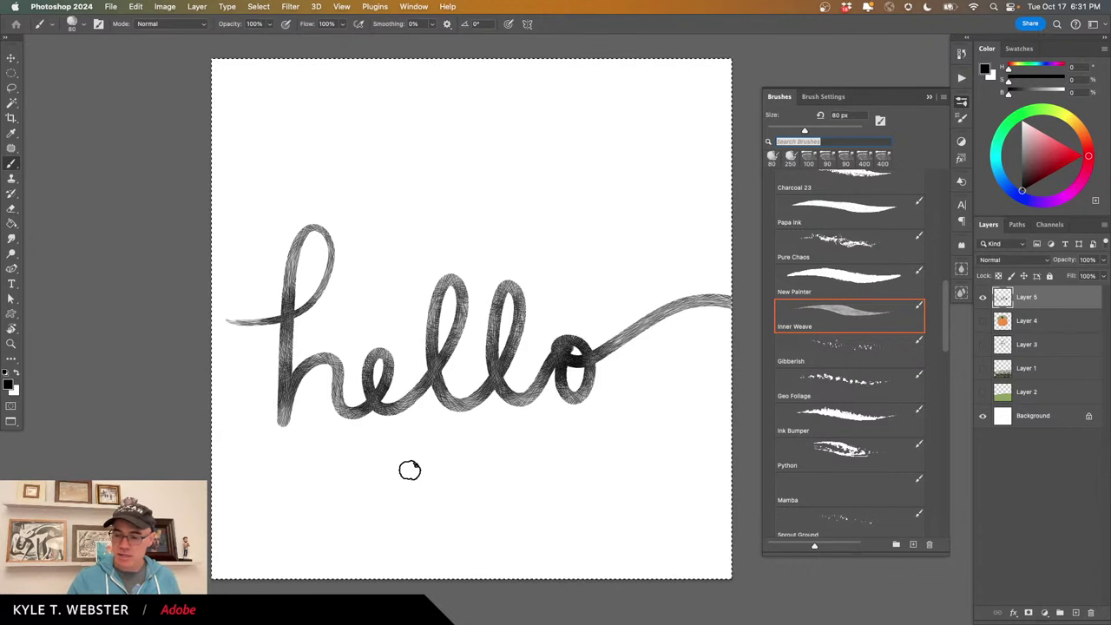
key("Delete")
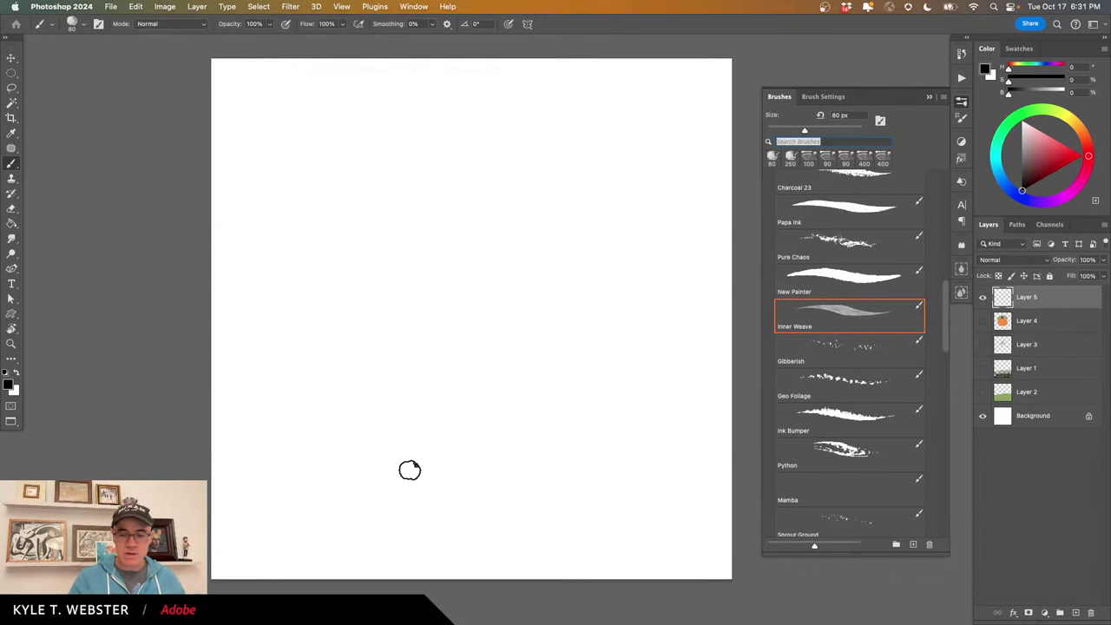
Enlarge the Inner Weave brush to 150 px and paint a large black oval of overlapping loops, filling its centre solid.
key("bracketright")
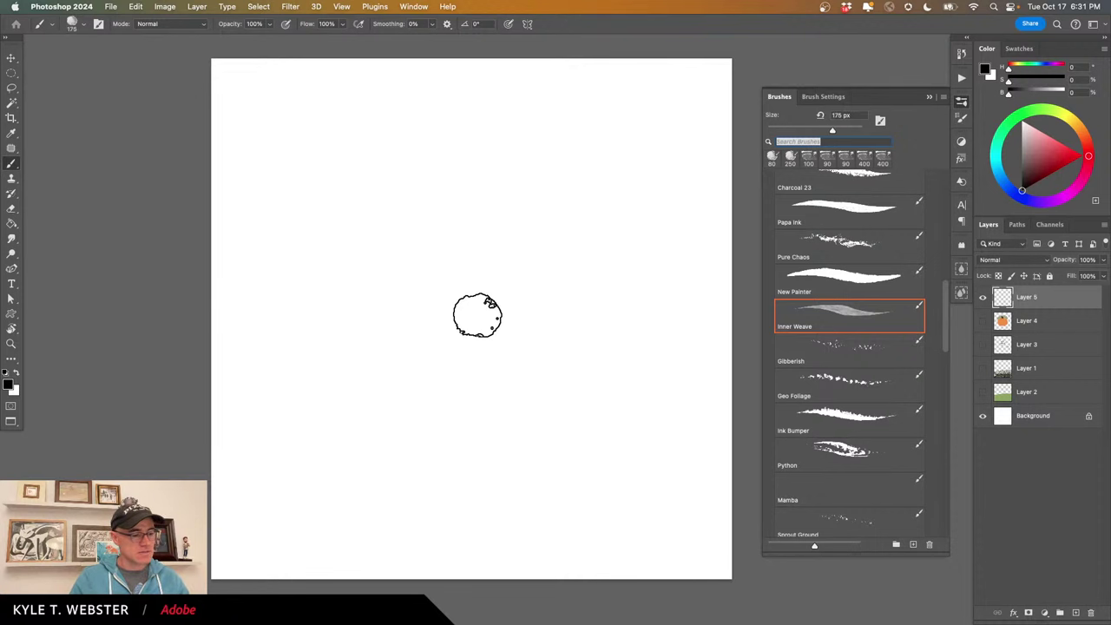
mouse_move(473, 310)
left_mouse_down()
mouse_move(447, 321)
mouse_move(481, 332)
mouse_move(475, 301)
mouse_move(437, 335)
mouse_move(490, 352)
mouse_move(475, 287)
mouse_move(420, 323)
mouse_move(490, 367)
mouse_move(512, 289)
mouse_move(410, 287)
mouse_move(443, 386)
mouse_move(548, 323)
mouse_move(468, 244)
mouse_move(373, 341)
mouse_move(467, 418)
mouse_move(570, 313)
mouse_move(477, 220)
mouse_move(354, 285)
mouse_move(387, 416)
mouse_move(550, 421)
mouse_move(598, 294)
mouse_move(432, 199)
mouse_move(330, 294)
mouse_move(390, 438)
mouse_move(558, 447)
mouse_move(625, 278)
mouse_move(451, 176)
mouse_move(294, 307)
mouse_move(378, 452)
mouse_move(601, 441)
mouse_move(655, 257)
mouse_move(435, 141)
mouse_move(265, 248)
mouse_move(326, 448)
mouse_move(549, 497)
mouse_move(695, 292)
mouse_move(516, 114)
mouse_move(243, 211)
mouse_move(225, 415)
mouse_move(249, 461)
left_mouse_up()
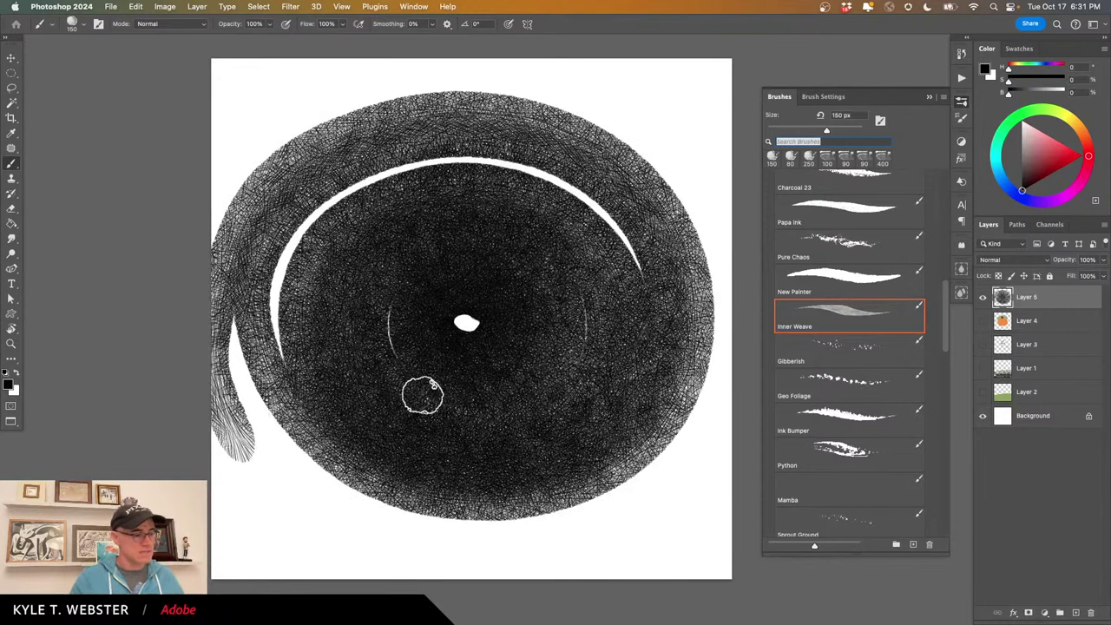
left_click(452, 323, "super")
mouse_move(471, 323)
left_mouse_down()
mouse_move(454, 303)
mouse_move(499, 316)
mouse_move(415, 356)
mouse_move(461, 268)
mouse_move(454, 394)
mouse_move(429, 275)
left_mouse_up()
Erase the woven oval so that Layer 5 is empty.
left_click(403, 483, "alt+super")
left_click(381, 494, "alt+super")
left_click_drag(372, 496, 417, 455)
left_click(396, 441, "super")
left_click(398, 440, "super")
left_click(275, 418, "super")
left_click(276, 421, "alt+super")
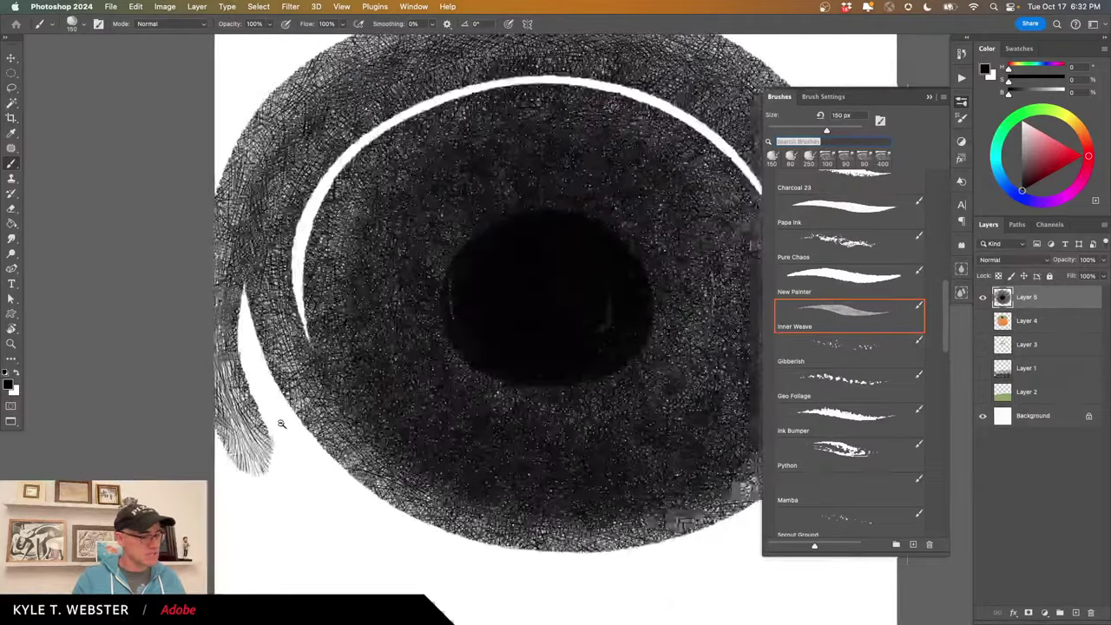
left_click(279, 424, "alt+super")
left_click(280, 424, "alt+super")
left_click_drag(303, 427, 328, 412)
key("BackSpace")
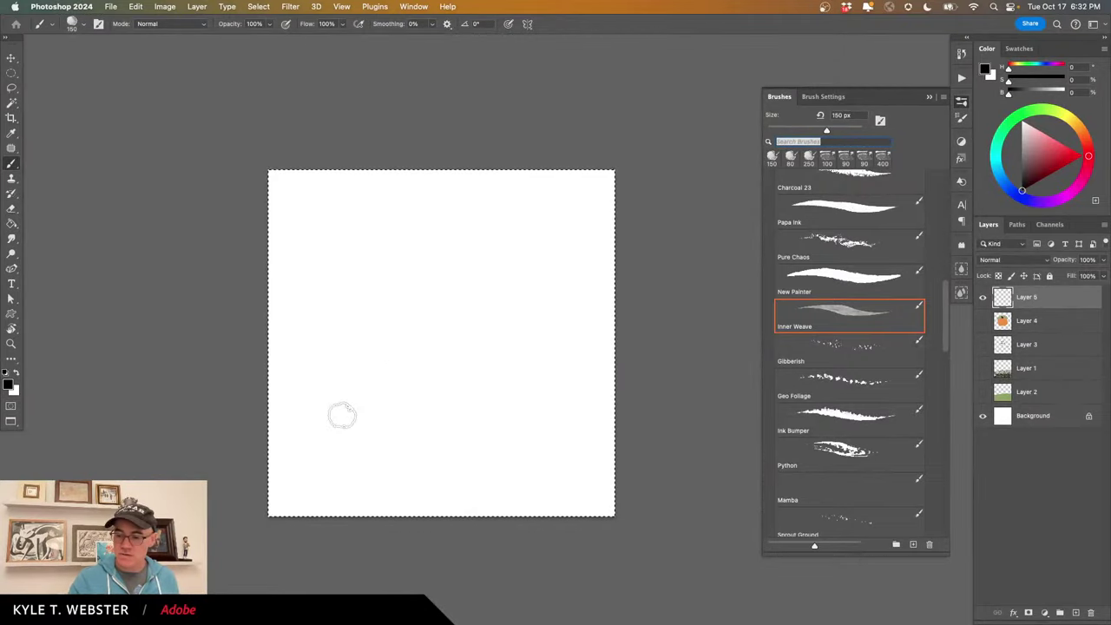
Choose the Gibberish brush at 400 px and scatter black marks in sweeping strokes across the middle of the canvas.
left_click(828, 338)
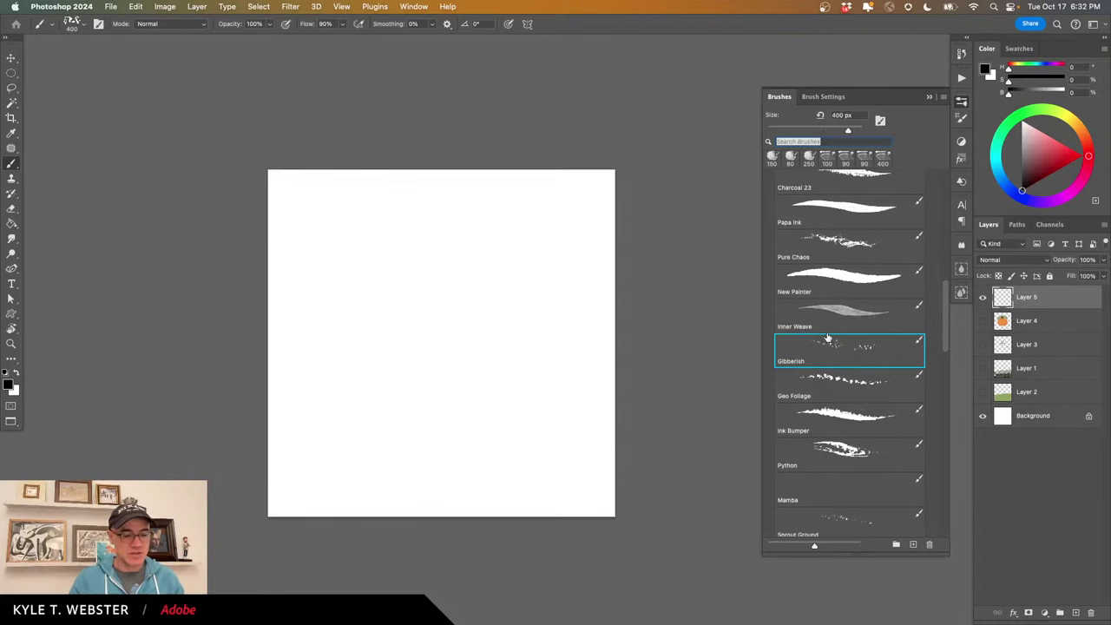
left_click(404, 407)
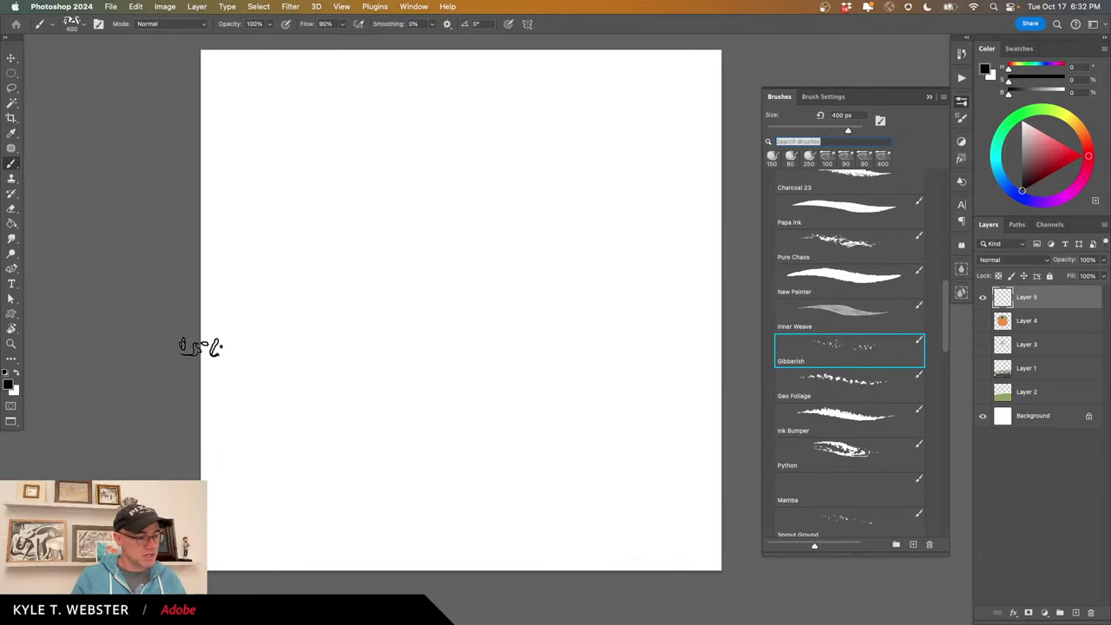
left_click(12, 345)
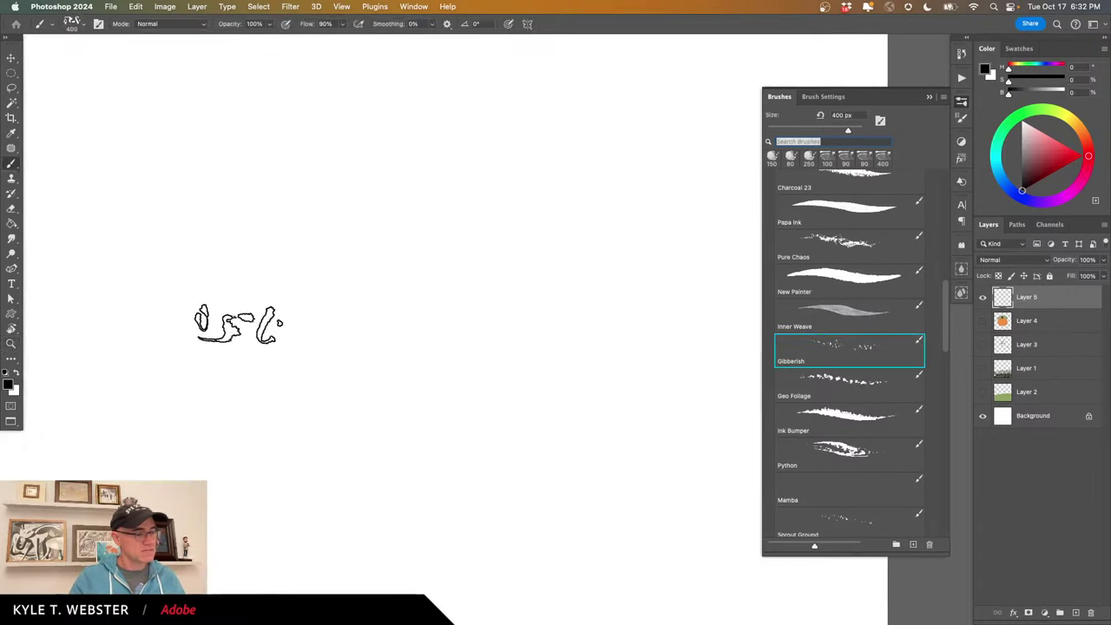
mouse_move(564, 199)
left_mouse_down()
mouse_move(555, 406)
mouse_move(525, 499)
mouse_move(233, 237)
mouse_move(369, 265)
mouse_move(442, 178)
mouse_move(428, 308)
mouse_move(260, 439)
mouse_move(220, 416)
left_mouse_up()
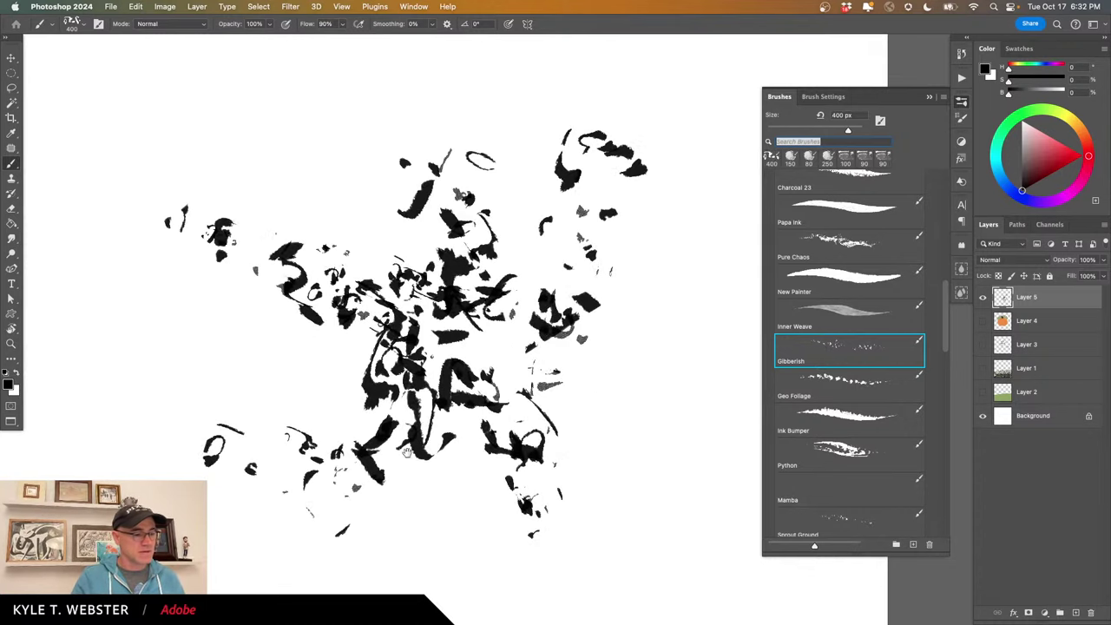
left_click_drag(400, 434, 350, 444)
left_click_drag(350, 444, 433, 428)
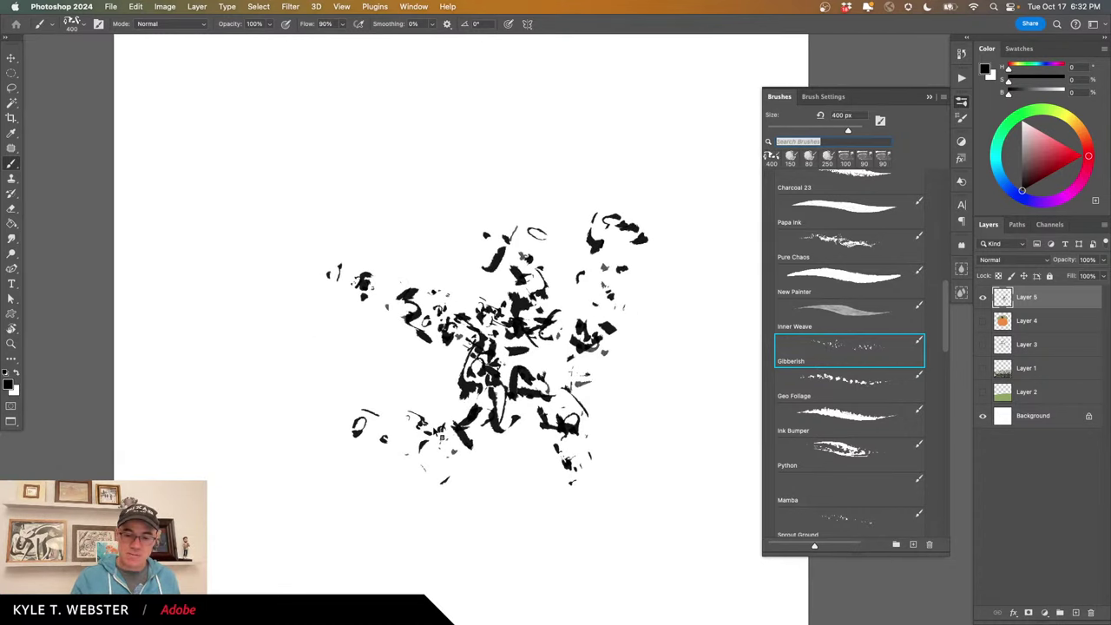
Examine the tree bark, moon and foliage textures in the FALL '23 Brushes illustration, and return to the practice canvas.
key("ctrl+Tab")
key("ctrl+Tab")
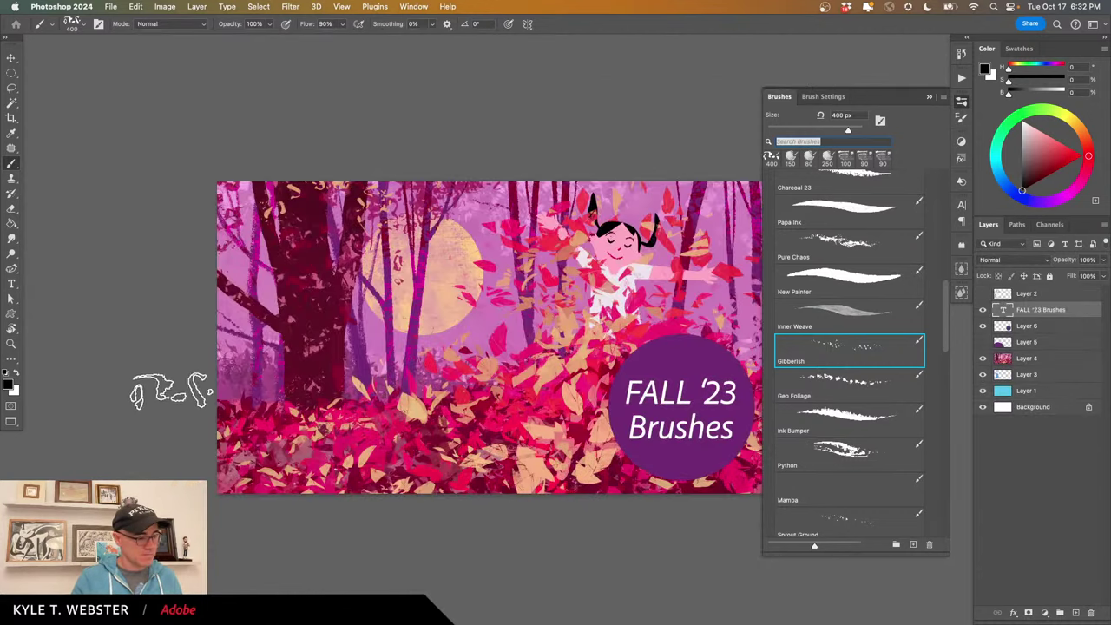
scroll(304, 313, "up", 5)
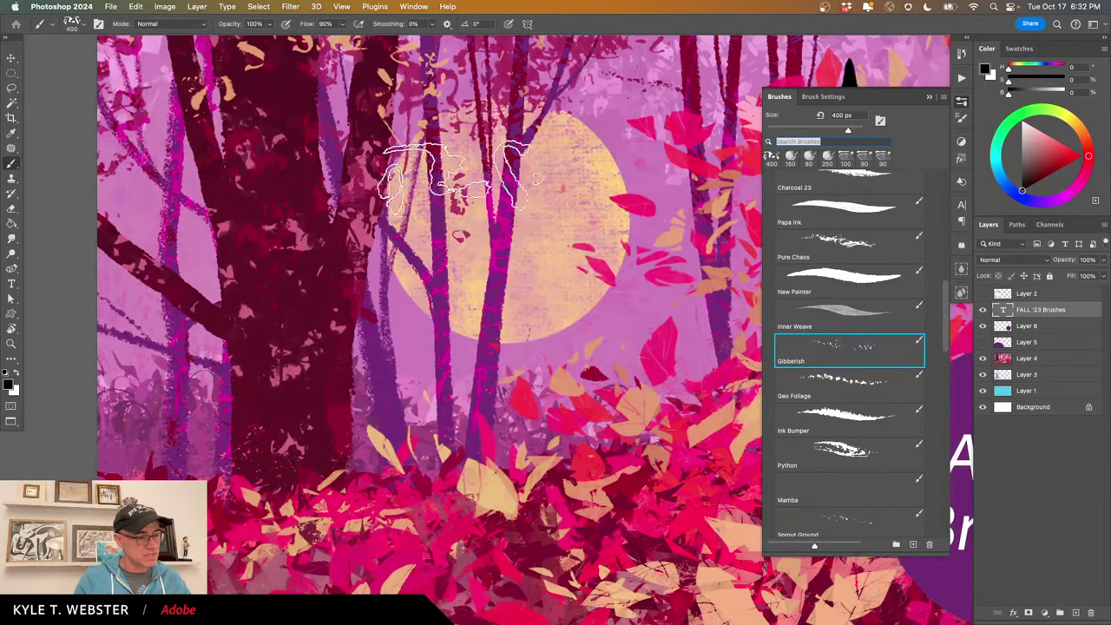
left_click_drag(430, 299, 430, 421)
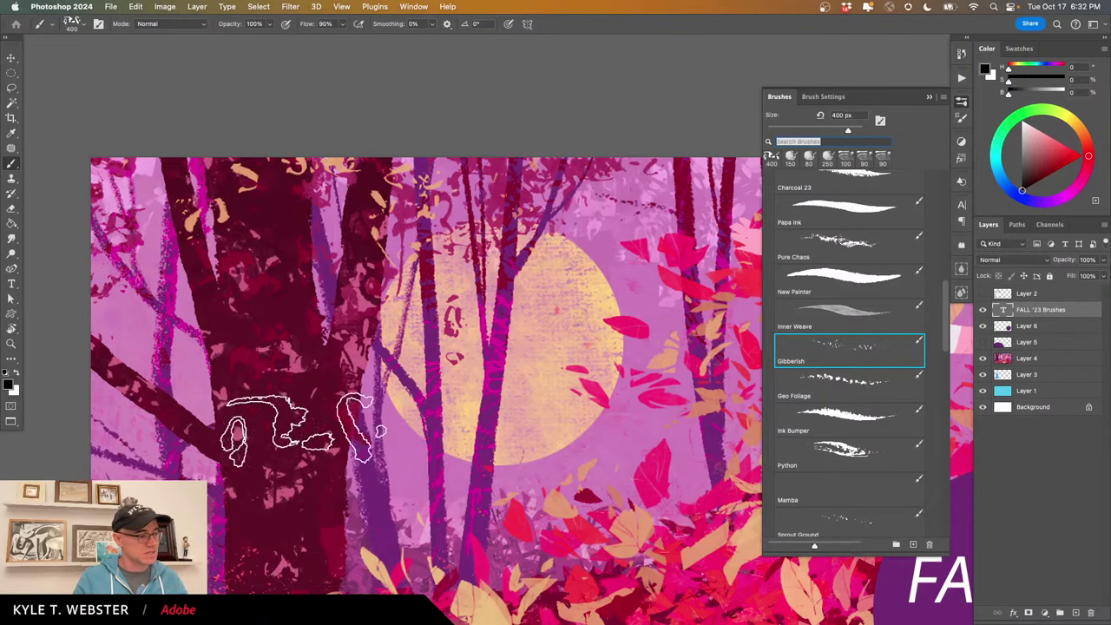
left_click_drag(586, 473, 343, 458)
scroll(409, 463, "down", 1)
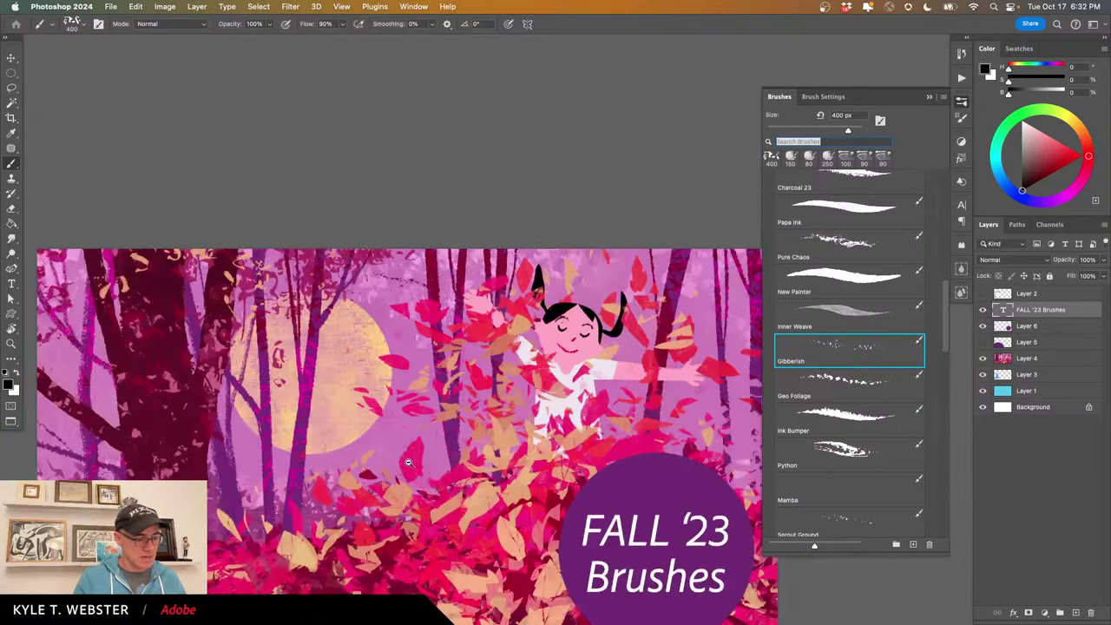
scroll(407, 469, "down", 3)
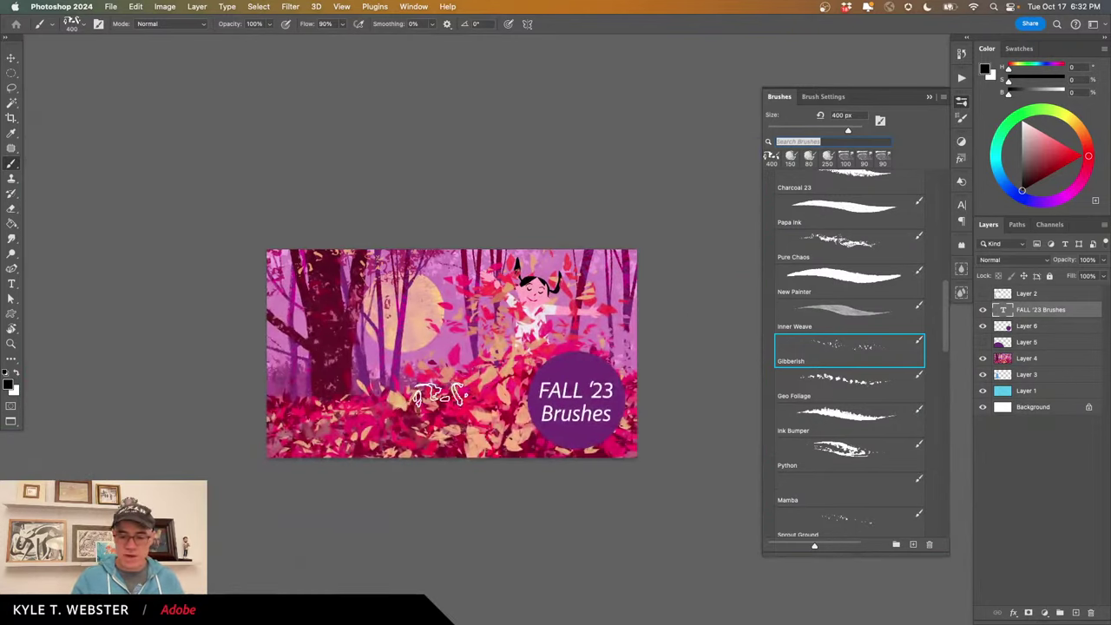
key("ctrl+Tab")
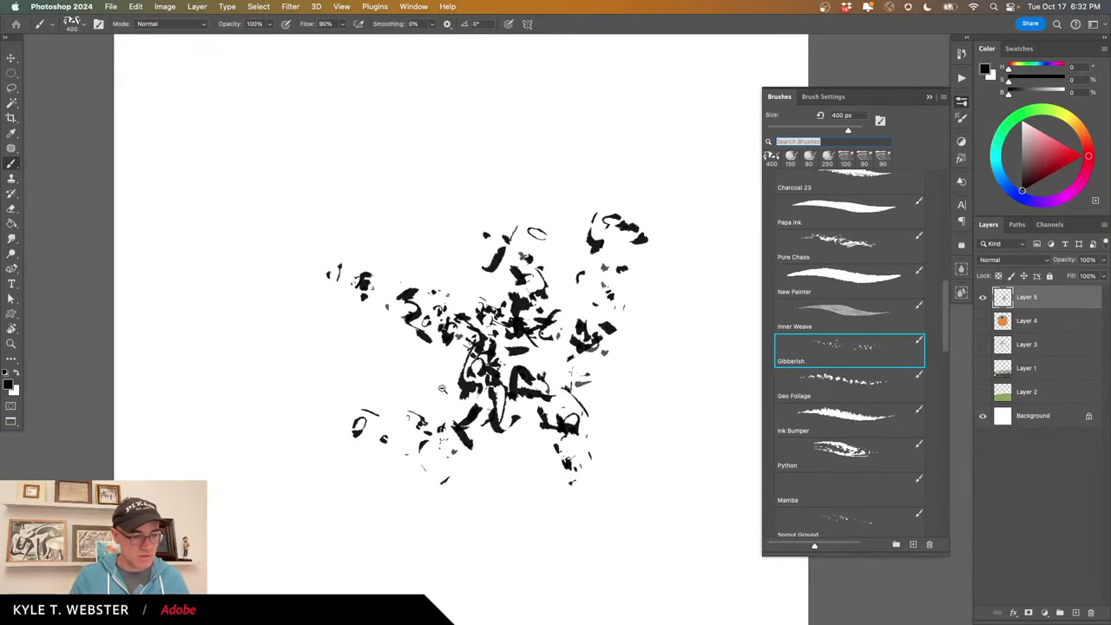
Delete all the scattered Gibberish marks from Layer 5.
left_click(434, 395, "alt")
key("super+a")
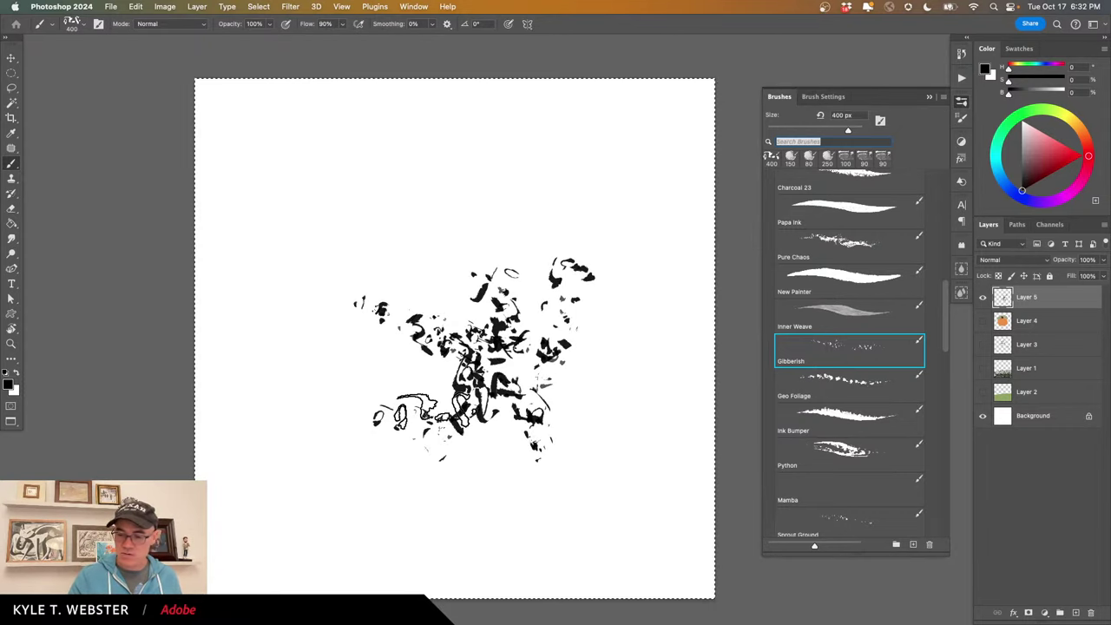
key("Delete")
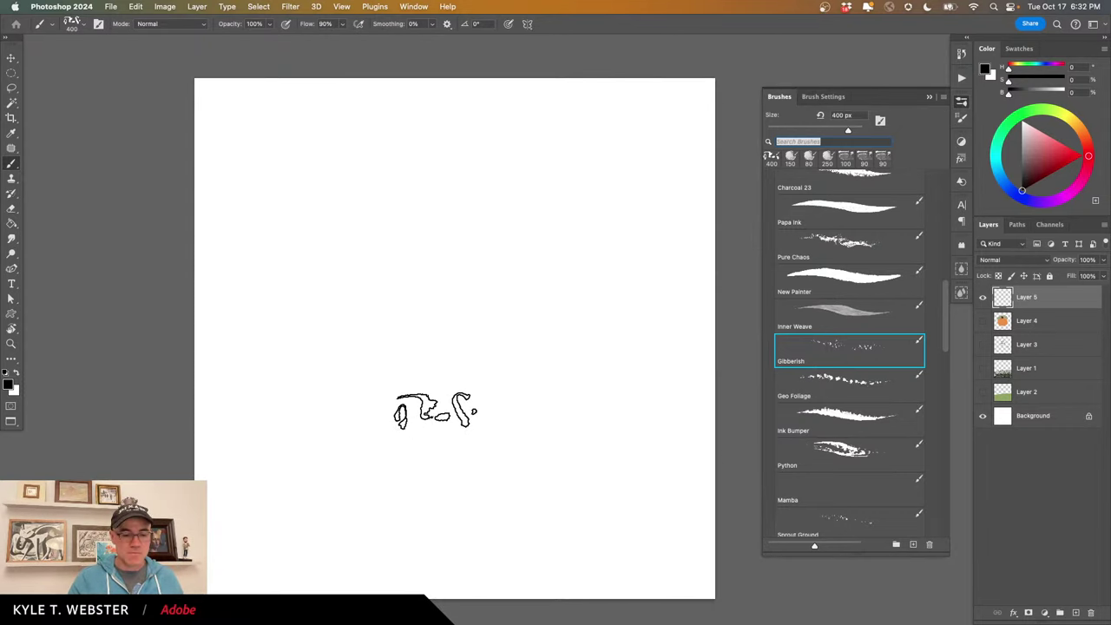
Paint a thick black tree trunk with a forked limb on its right side, using the New Painter brush at 200 px.
left_click(820, 275)
scroll(485, 453, "down", 2)
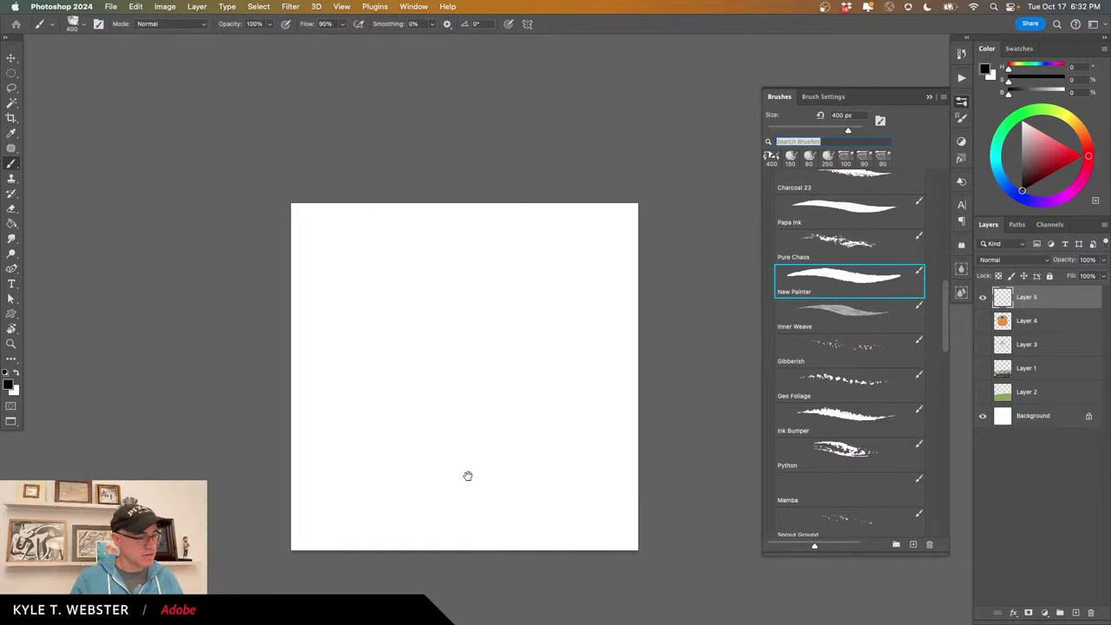
mouse_move(509, 571)
left_mouse_down()
mouse_move(465, 215)
mouse_move(528, 543)
mouse_move(560, 204)
mouse_move(548, 446)
mouse_move(532, 530)
left_mouse_up()
key("bracketleft")
key("bracketleft")
key("bracketleft")
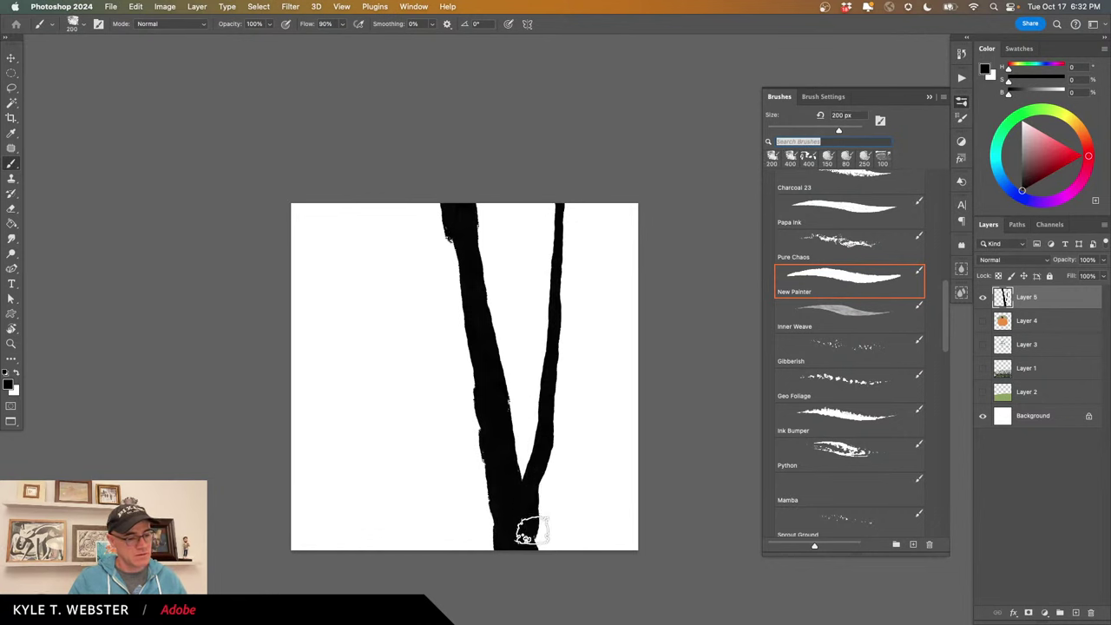
Add thinner branches to the tree: one off the right limb, one off the trunk's left side, and one forking from that.
left_click_drag(530, 334, 495, 186)
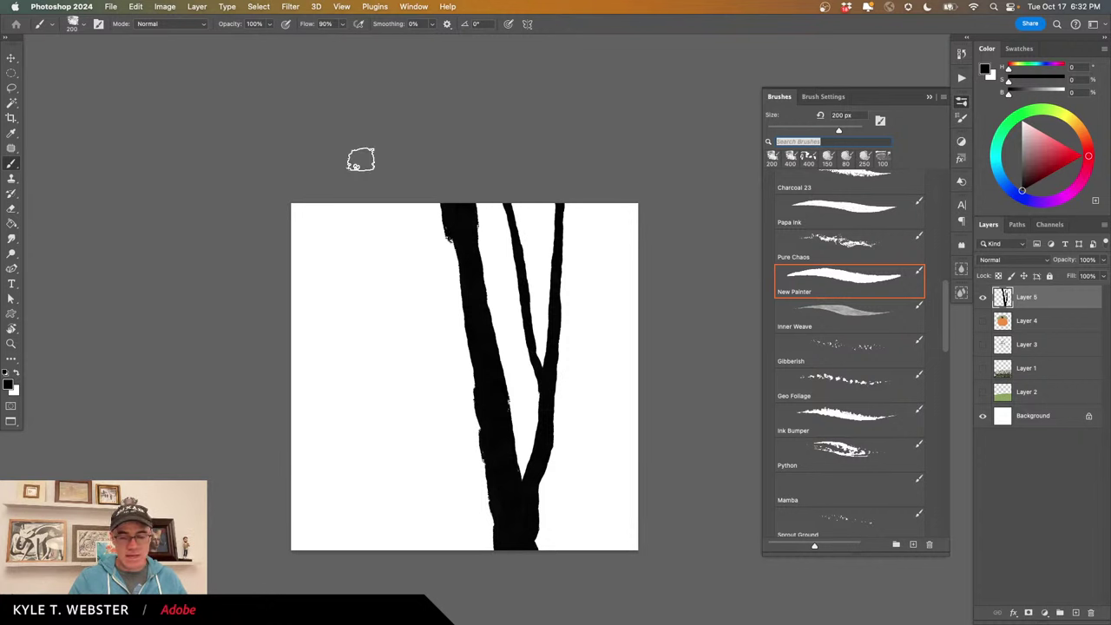
left_click_drag(483, 412, 367, 189)
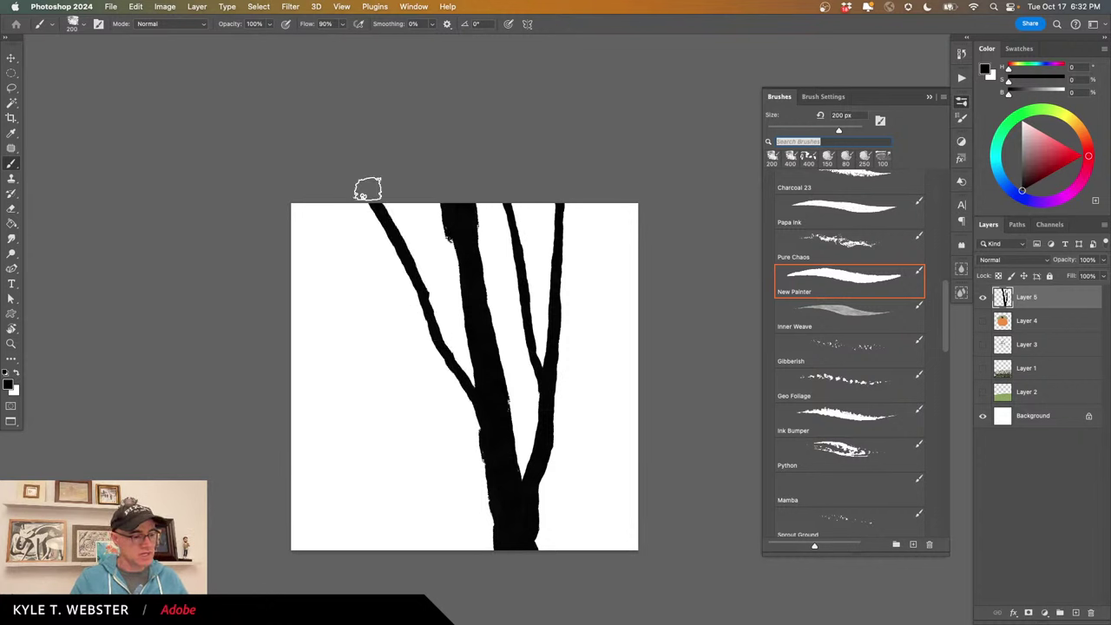
left_click_drag(412, 276, 316, 189)
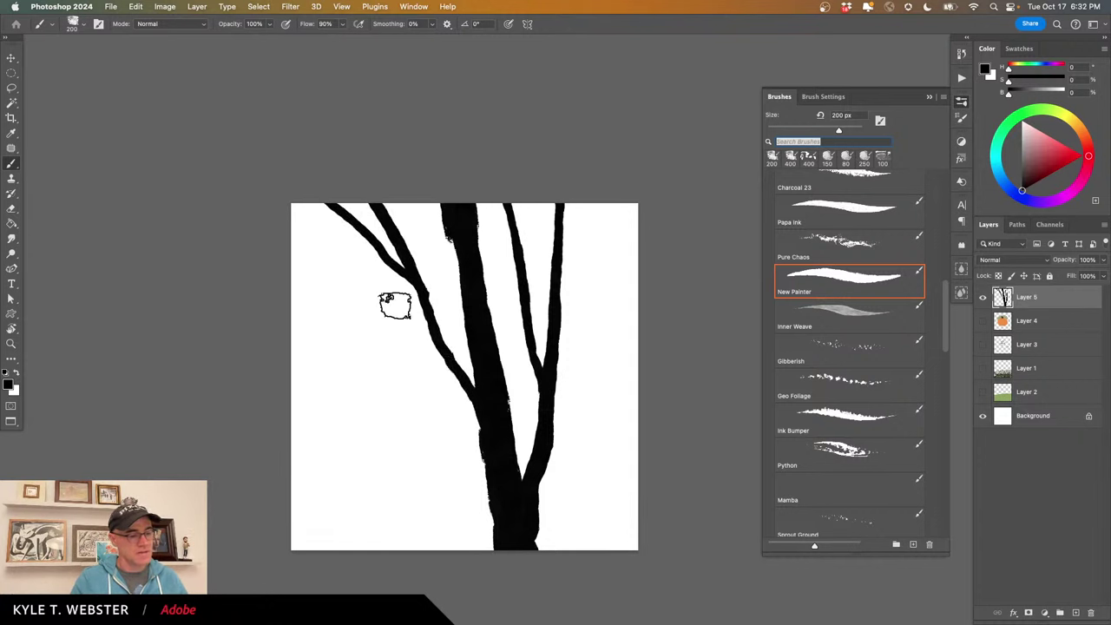
Paint black leaf clusters around the upper branches on both sides of the tree with the Gibberish brush at 400 px.
left_click(831, 341)
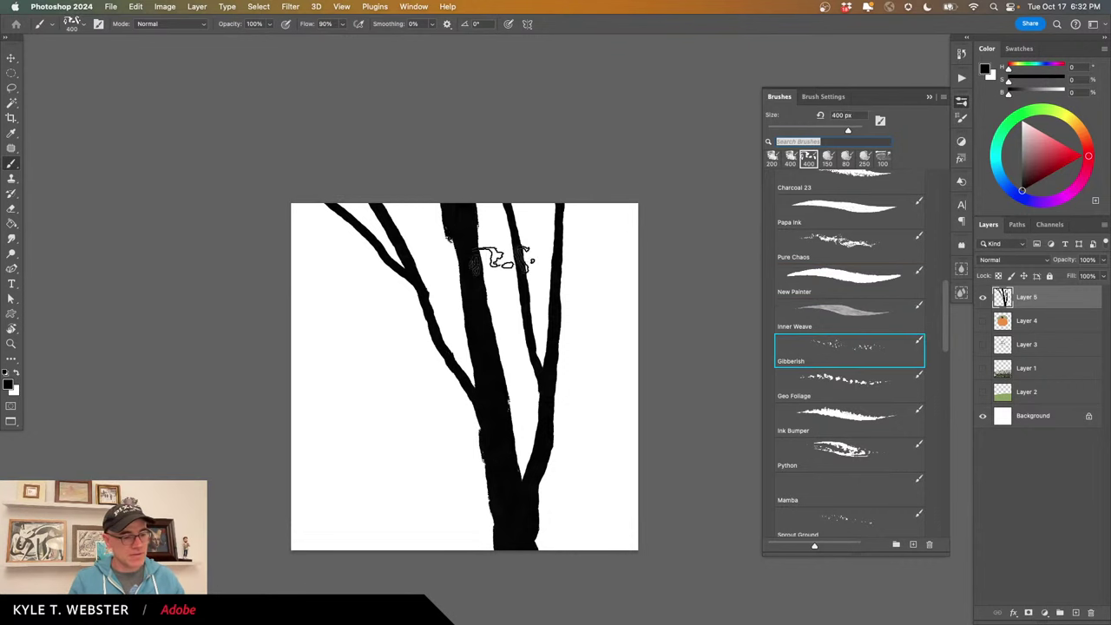
mouse_move(499, 252)
left_mouse_down()
mouse_move(524, 219)
mouse_move(521, 227)
mouse_move(578, 198)
mouse_move(599, 231)
mouse_move(572, 175)
mouse_move(619, 192)
mouse_move(592, 278)
mouse_move(567, 274)
mouse_move(614, 200)
mouse_move(532, 300)
mouse_move(644, 251)
left_mouse_up()
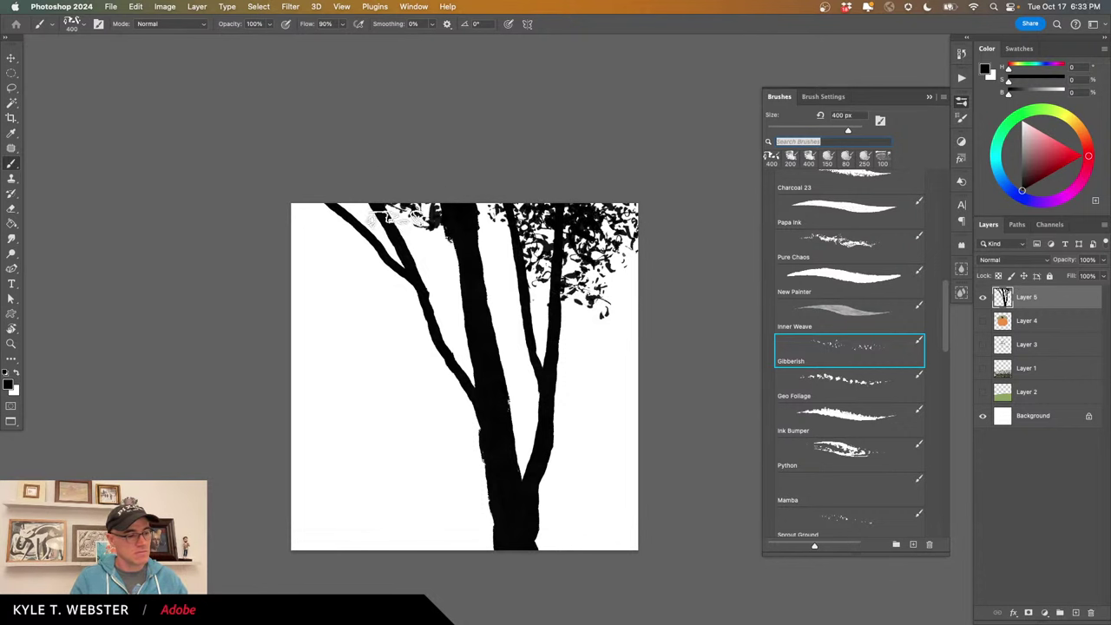
mouse_move(399, 215)
left_mouse_down()
mouse_move(378, 247)
mouse_move(393, 263)
mouse_move(364, 304)
mouse_move(352, 264)
mouse_move(380, 207)
mouse_move(361, 277)
mouse_move(321, 187)
mouse_move(365, 209)
mouse_move(300, 227)
mouse_move(313, 277)
mouse_move(284, 210)
left_mouse_up()
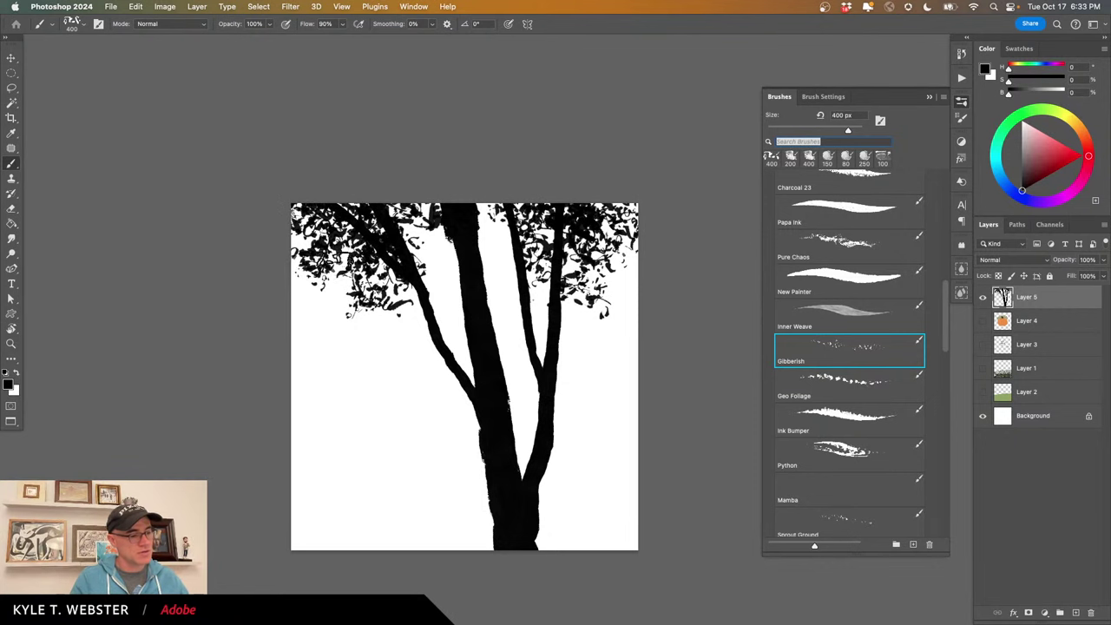
mouse_move(455, 193)
left_mouse_down()
mouse_move(443, 245)
mouse_move(462, 197)
mouse_move(392, 191)
mouse_move(360, 248)
mouse_move(367, 205)
mouse_move(339, 228)
mouse_move(306, 200)
mouse_move(282, 213)
left_mouse_up()
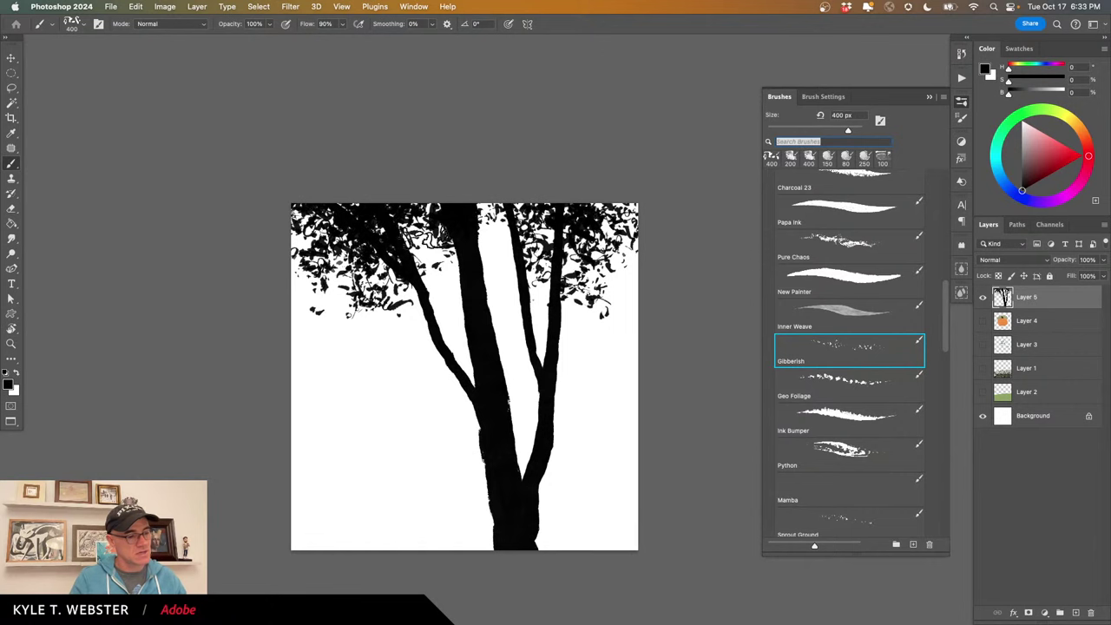
left_click_drag(543, 226, 593, 188)
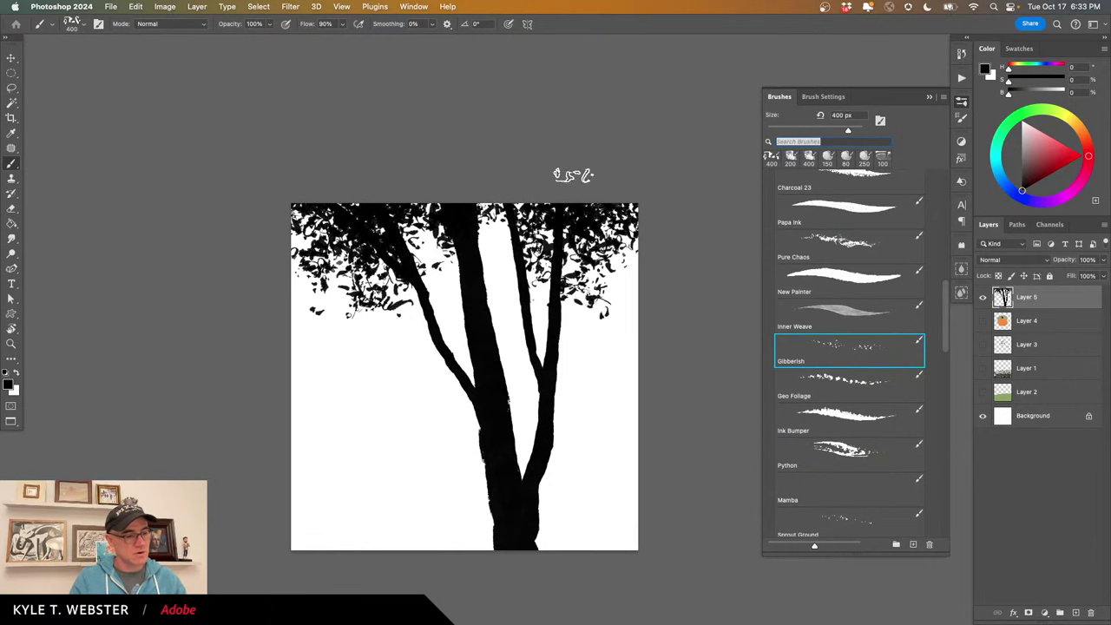
Hide the tree drawing on Layer 5 and choose the Geo Foliage brush.
left_click_drag(422, 415, 307, 456)
left_click(345, 462, "alt")
left_click(342, 464, "alt")
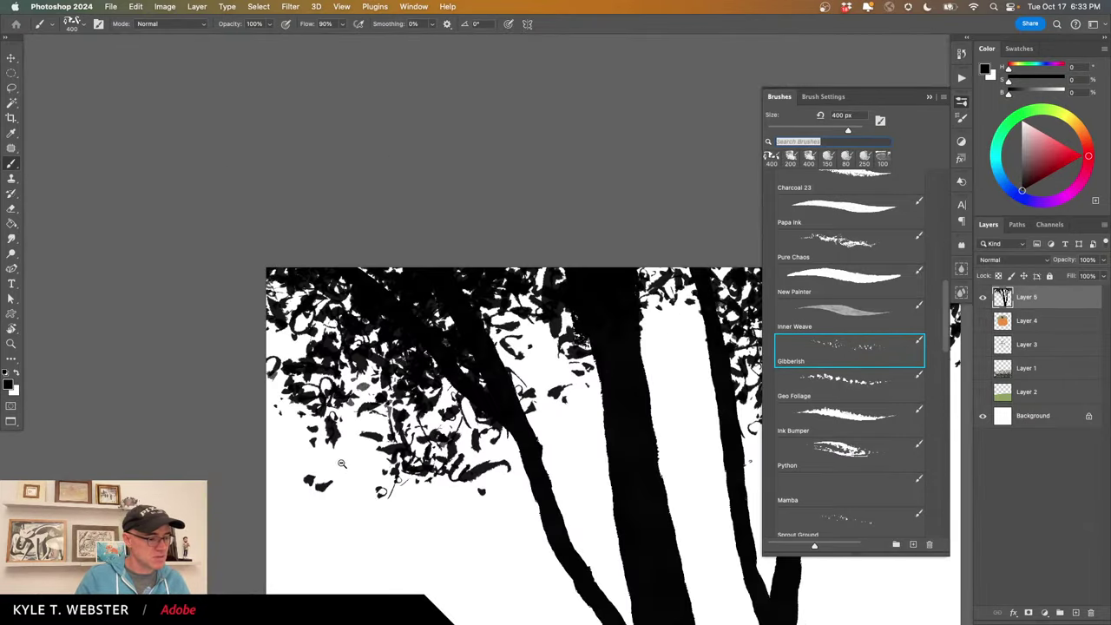
left_click(377, 498, "alt")
mouse_move(385, 493)
left_mouse_down()
mouse_move(255, 285)
mouse_move(304, 247)
left_mouse_up()
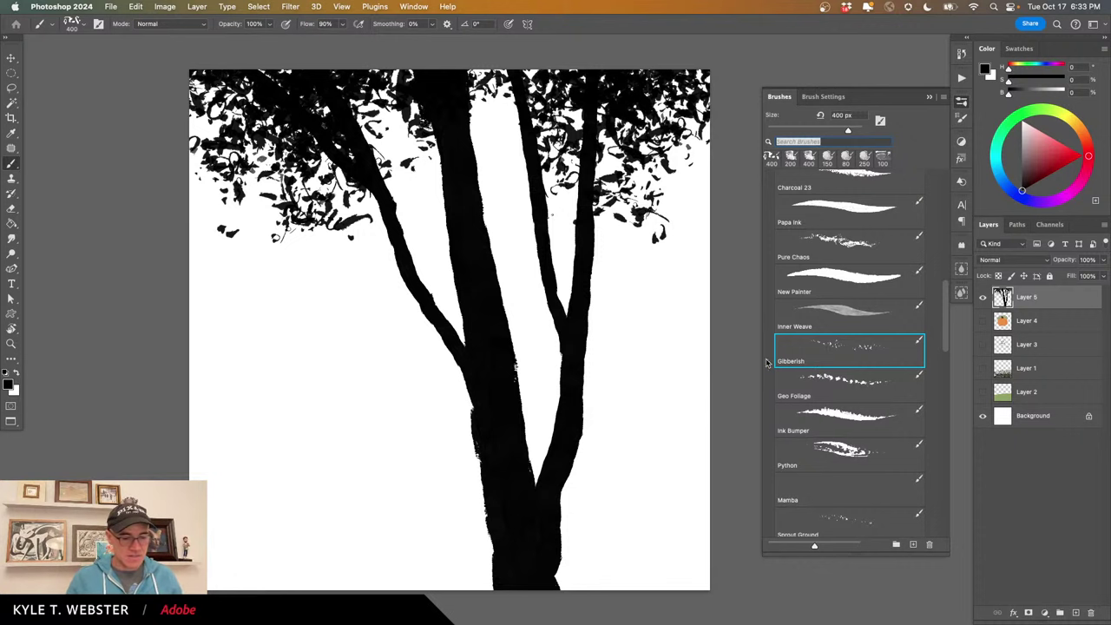
left_click(983, 297)
left_click(836, 380)
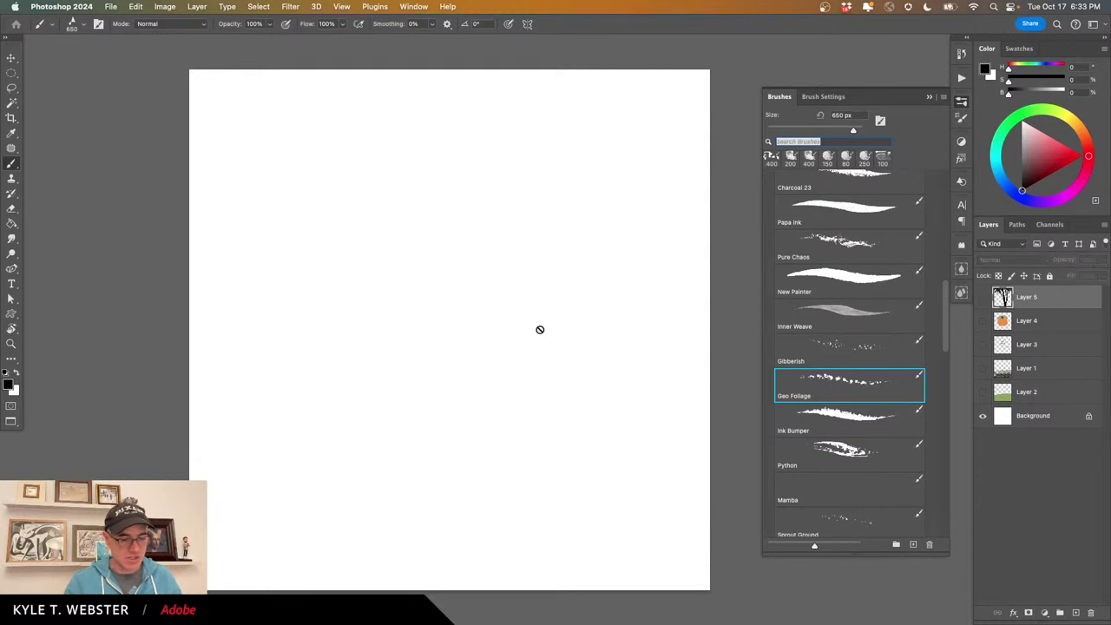
left_click(1073, 611)
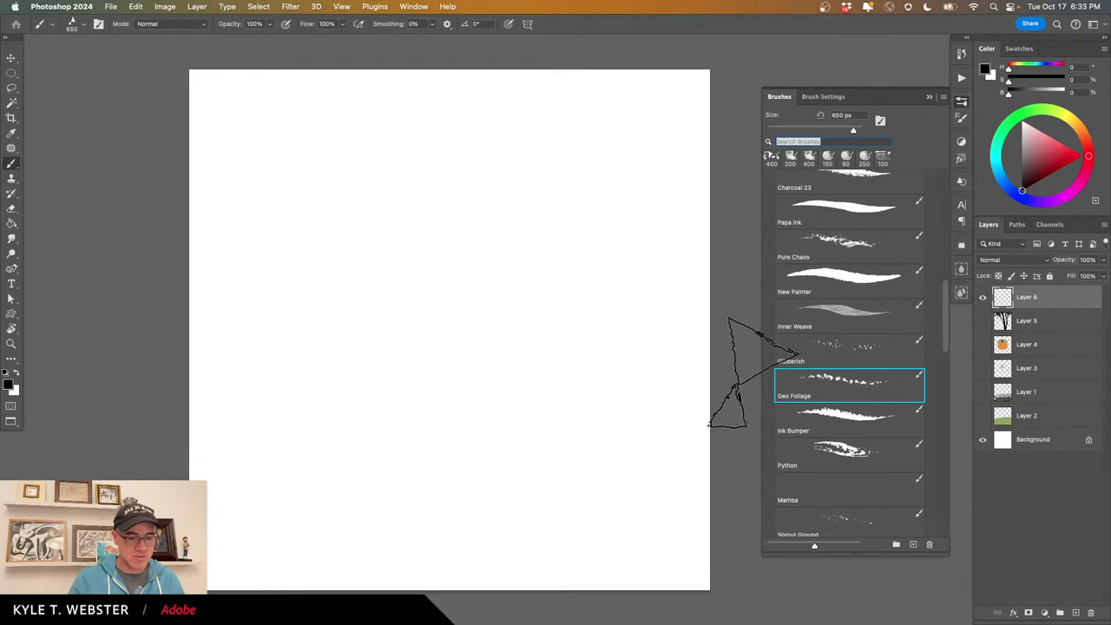
left_click(983, 320)
left_click(1006, 323)
key("super+z")
key("super+z")
key("super+z")
key("super+z")
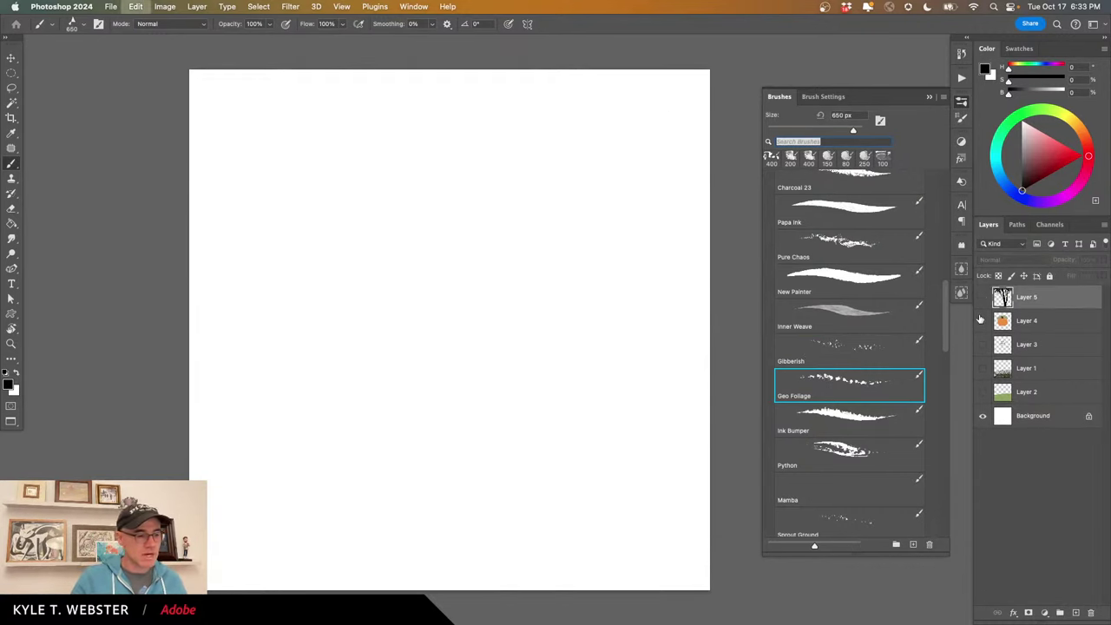
Undo the hiding of Layer 5 and all the Gibberish leaf clusters, back to the bare trunk and branches.
key("super+z")
key("super+z")
key("super+z")
key("super+z")
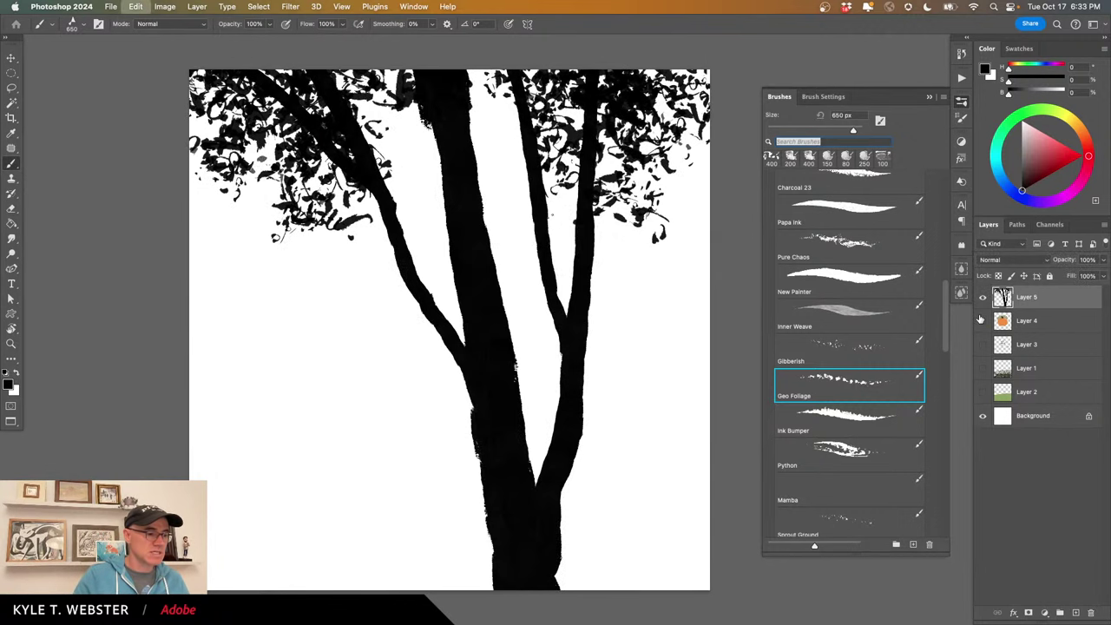
key("super+z")
key("super+z")
key("super+z")
key("super+z")
key("super+z")
key("super+z")
key("super+z")
key("super+z")
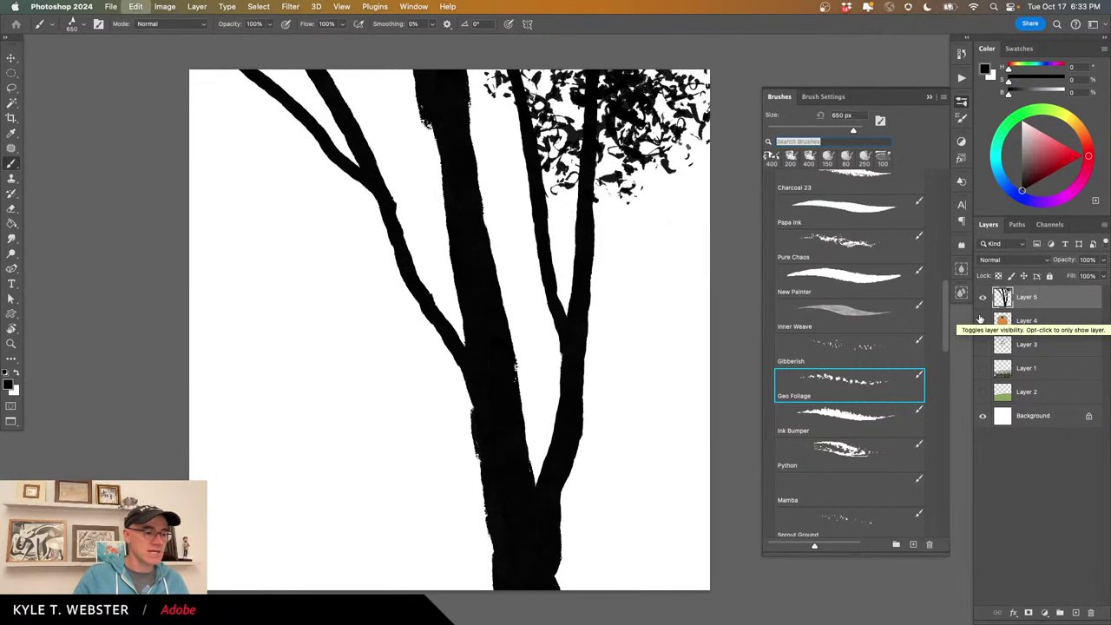
key("super+z")
key("super+z")
key("super+z")
key("super+z")
key("super+z")
key("super+z")
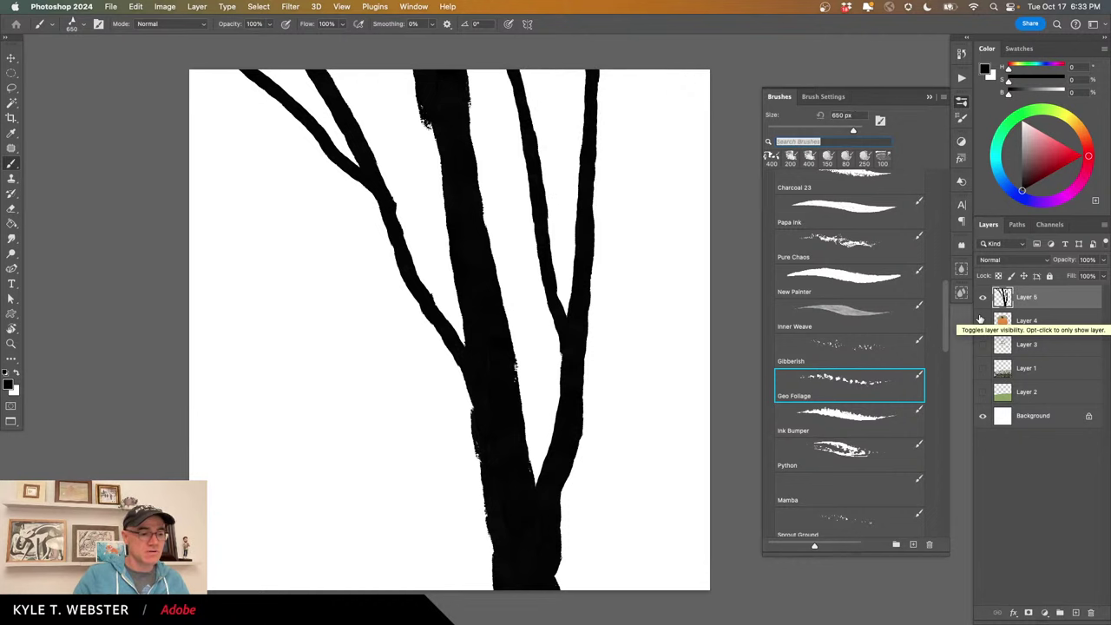
Paint dense grey and black foliage across the treetop with the Geo Foliage brush at 650 px, undoing a trial clump left of the trunk.
key("super+minus")
mouse_move(509, 241)
left_mouse_down()
mouse_move(498, 161)
mouse_move(556, 152)
mouse_move(535, 235)
mouse_move(583, 157)
mouse_move(518, 178)
mouse_move(500, 204)
mouse_move(561, 182)
mouse_move(522, 148)
mouse_move(535, 200)
mouse_move(609, 172)
mouse_move(513, 201)
mouse_move(494, 138)
mouse_move(448, 148)
mouse_move(465, 165)
mouse_move(442, 186)
mouse_move(433, 176)
mouse_move(435, 208)
mouse_move(340, 228)
mouse_move(391, 186)
mouse_move(372, 157)
mouse_move(411, 164)
mouse_move(357, 126)
mouse_move(317, 181)
mouse_move(291, 165)
mouse_move(279, 204)
mouse_move(262, 174)
mouse_move(296, 111)
mouse_move(315, 165)
mouse_move(357, 200)
mouse_move(323, 256)
mouse_move(285, 232)
mouse_move(314, 227)
mouse_move(305, 167)
mouse_move(320, 150)
mouse_move(403, 158)
mouse_move(380, 163)
mouse_move(387, 186)
mouse_move(349, 272)
mouse_move(366, 269)
mouse_move(374, 230)
mouse_move(339, 204)
mouse_move(314, 218)
mouse_move(379, 222)
mouse_move(430, 191)
mouse_move(431, 169)
mouse_move(475, 165)
mouse_move(461, 162)
mouse_move(586, 171)
mouse_move(595, 185)
mouse_move(585, 156)
left_mouse_up()
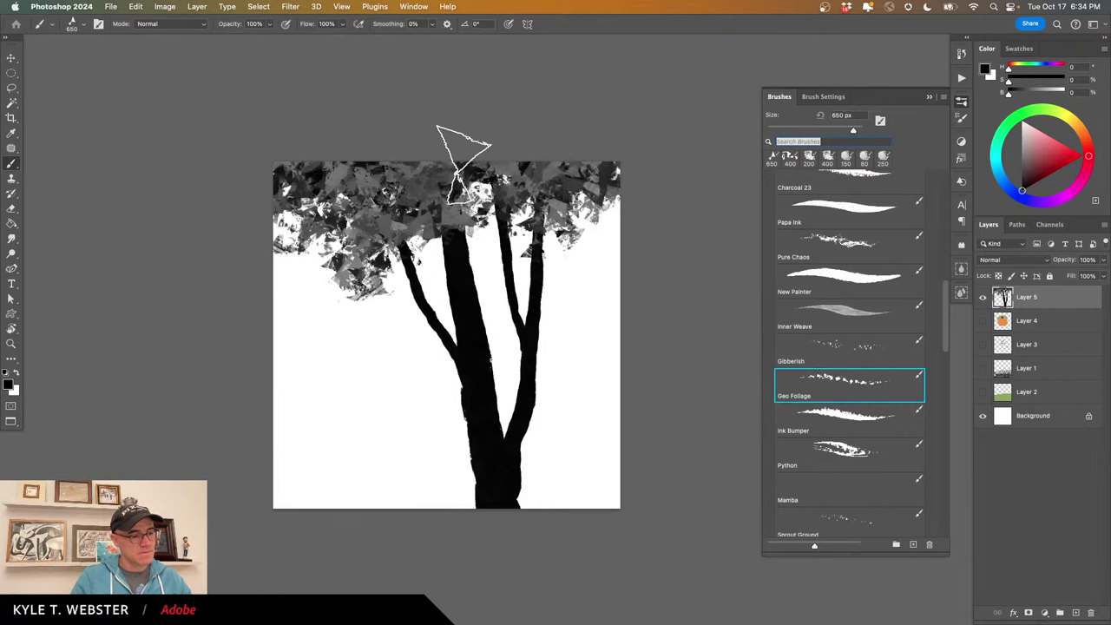
mouse_move(417, 426)
left_mouse_down()
mouse_move(348, 385)
mouse_move(395, 437)
mouse_move(304, 408)
mouse_move(408, 399)
left_mouse_up()
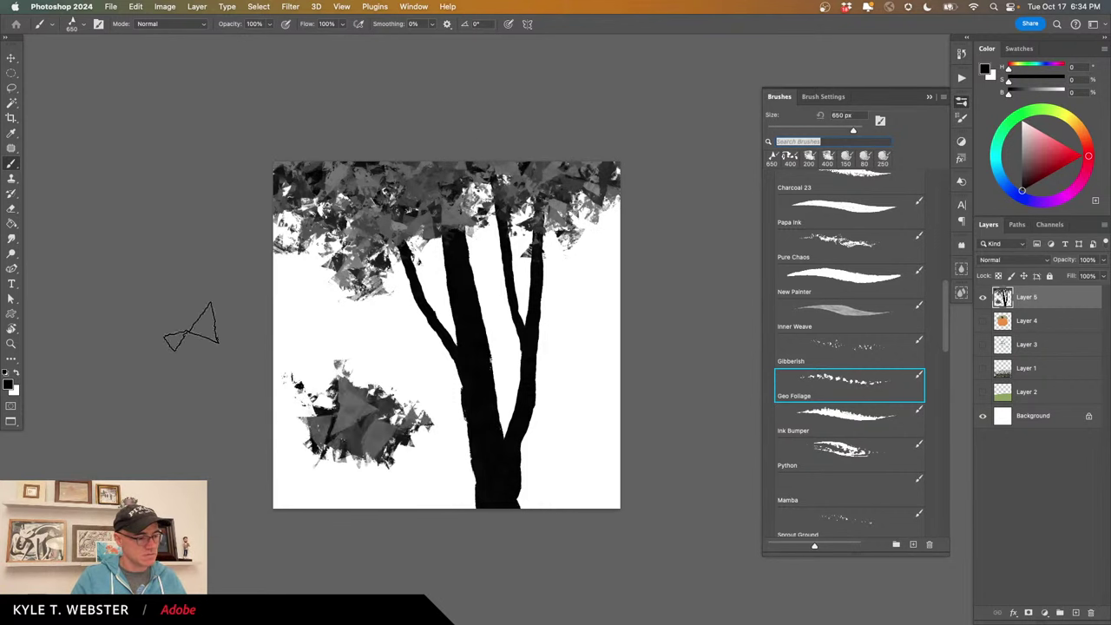
key("super+z")
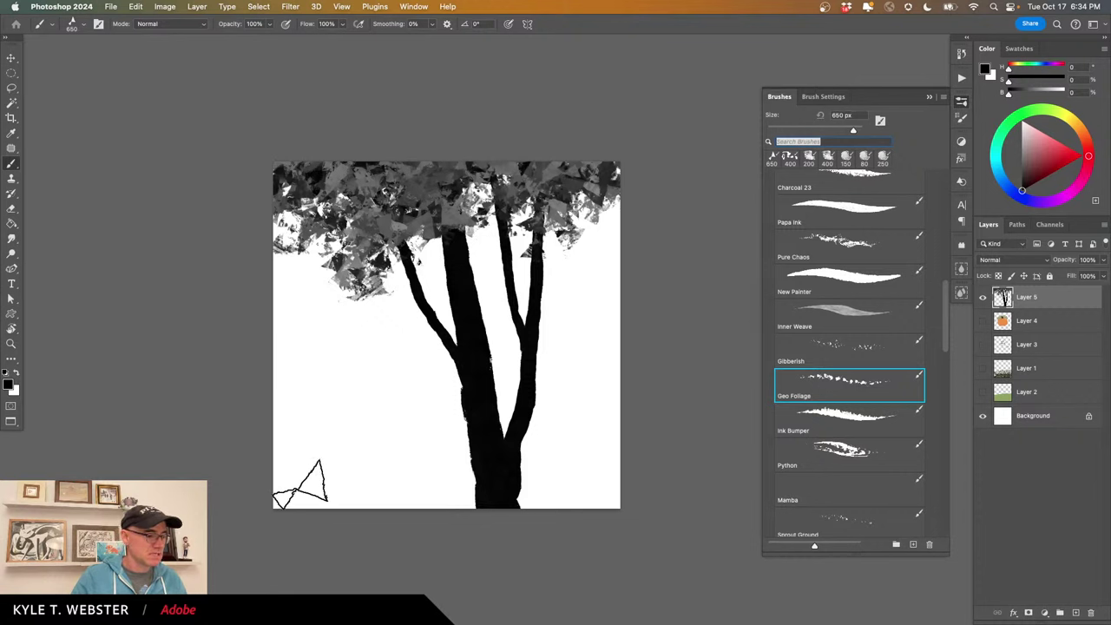
Try a red (H 0, S 72, B 97) foliage clump left of the trunk, check the brush's Color Dynamics, and undo the clump.
left_click(1064, 147)
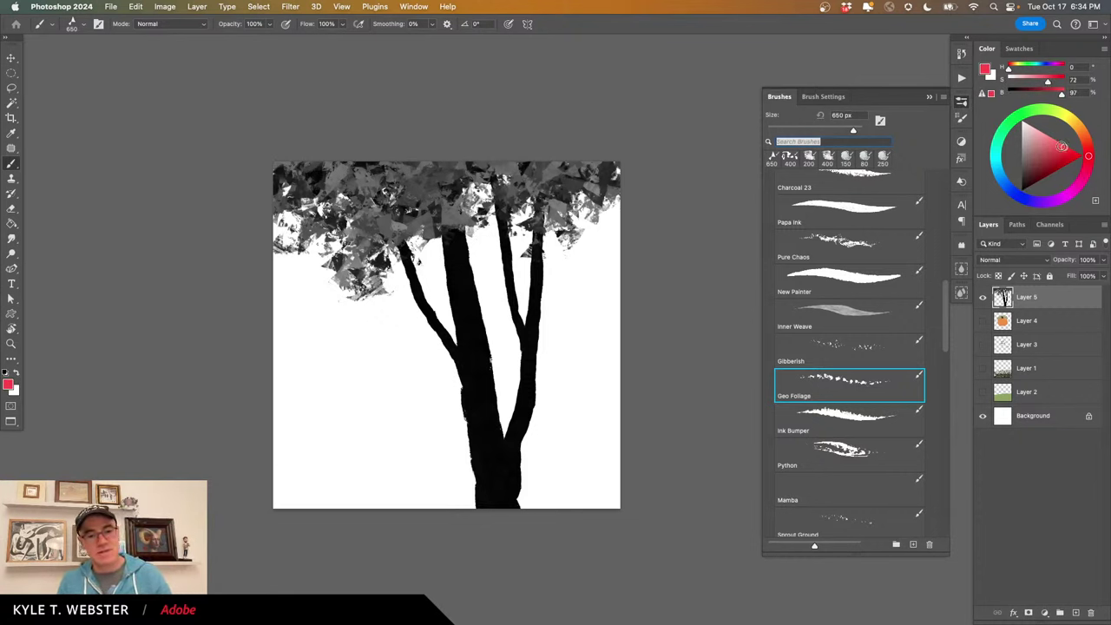
mouse_move(404, 373)
left_mouse_down()
mouse_move(365, 403)
mouse_move(402, 460)
mouse_move(330, 417)
mouse_move(356, 460)
mouse_move(335, 418)
mouse_move(371, 443)
mouse_move(339, 401)
mouse_move(395, 443)
mouse_move(341, 386)
mouse_move(406, 423)
mouse_move(349, 420)
mouse_move(369, 455)
mouse_move(319, 408)
mouse_move(366, 417)
mouse_move(334, 395)
mouse_move(378, 427)
mouse_move(274, 375)
left_mouse_up()
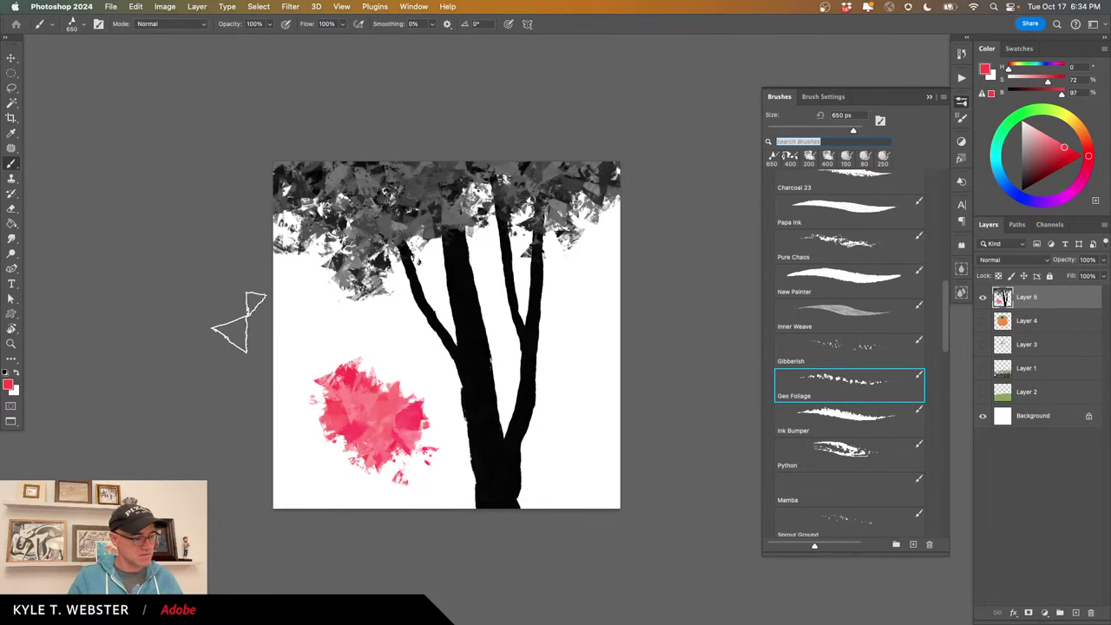
left_click(799, 96)
left_click(773, 191)
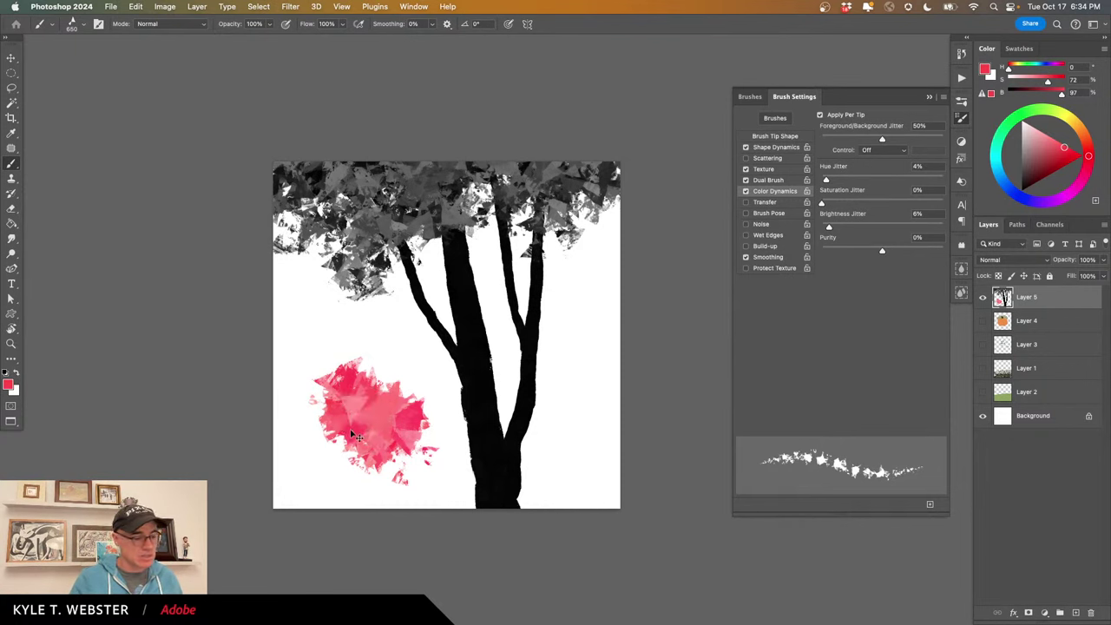
key("super+z")
Set the background color to blue #087ce8 and paint a mixed red and purple foliage clump left of the trunk.
left_click(14, 391)
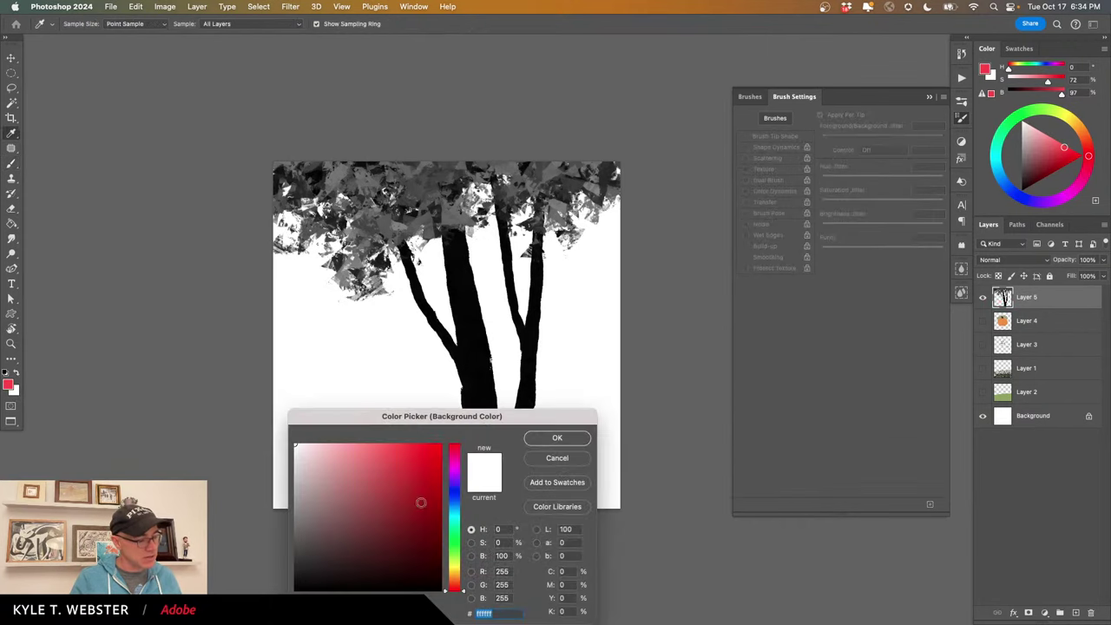
left_click(456, 511)
left_click(432, 451)
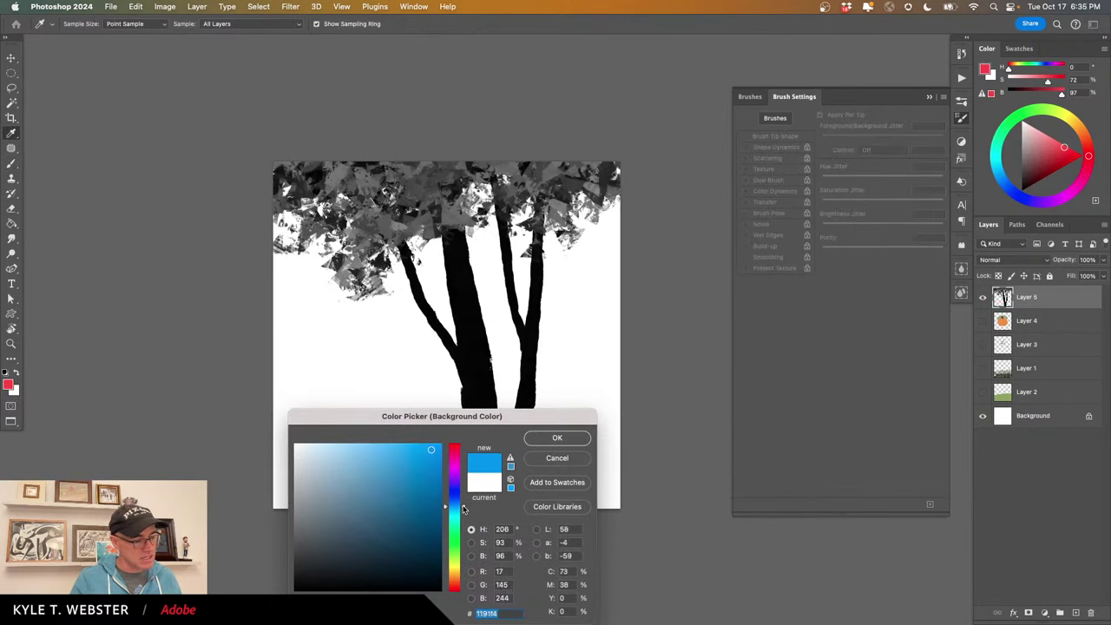
left_click(556, 437)
key("b")
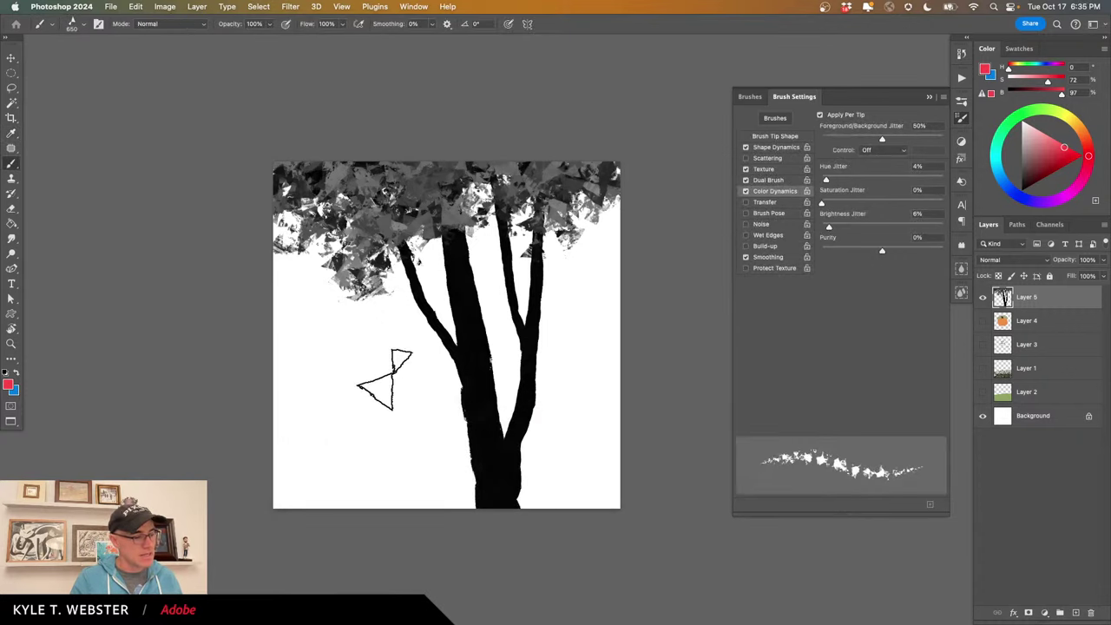
mouse_move(357, 390)
left_mouse_down()
mouse_move(388, 452)
mouse_move(333, 389)
mouse_move(348, 382)
mouse_move(391, 428)
mouse_move(322, 384)
mouse_move(398, 459)
mouse_move(324, 393)
mouse_move(387, 432)
mouse_move(349, 399)
mouse_move(386, 454)
mouse_move(333, 383)
mouse_move(394, 430)
mouse_move(323, 380)
mouse_move(339, 415)
mouse_move(423, 431)
mouse_move(309, 398)
mouse_move(352, 435)
mouse_move(342, 397)
left_mouse_up()
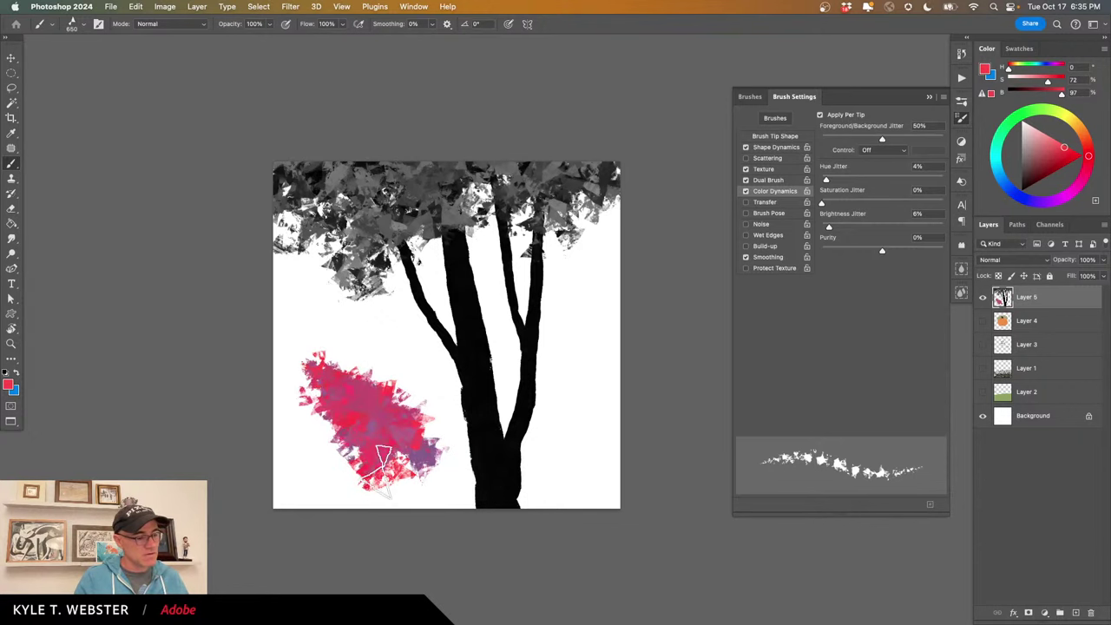
mouse_move(387, 437)
left_mouse_down()
mouse_move(338, 378)
mouse_move(399, 439)
mouse_move(385, 415)
mouse_move(317, 387)
mouse_move(295, 424)
left_mouse_up()
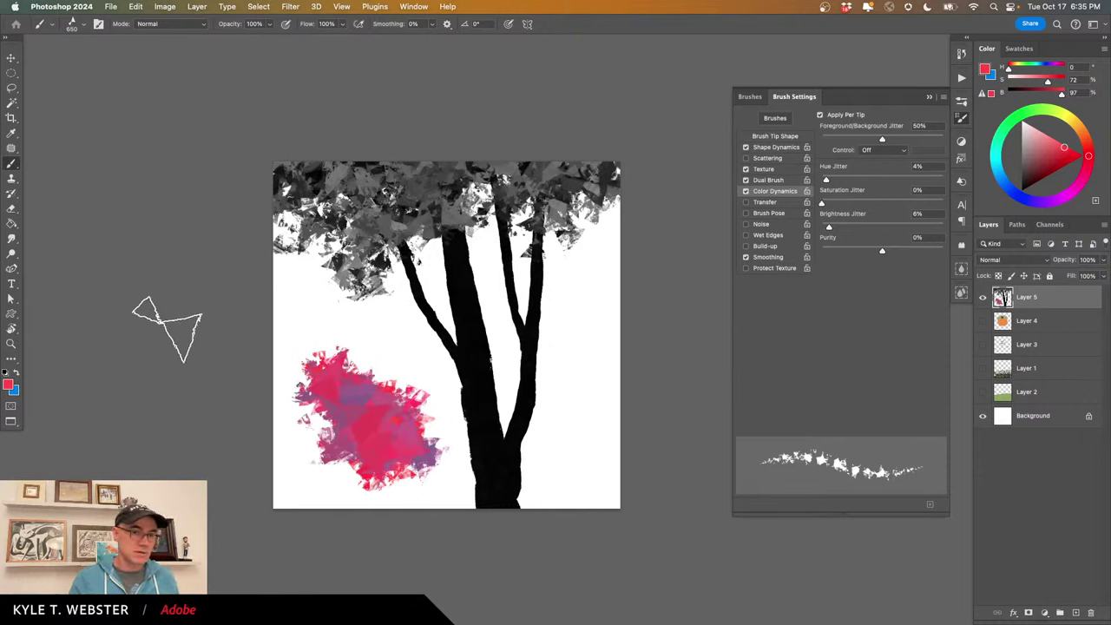
Lasso the red and purple foliage clump, delete it, deselect, and return to the Brush tool.
key("l")
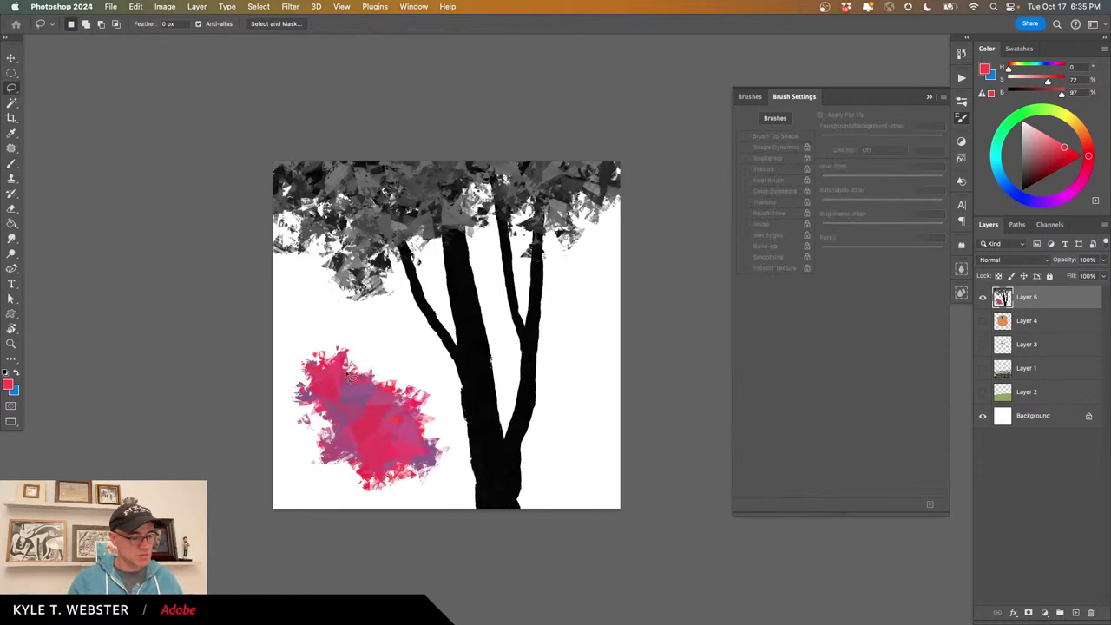
mouse_move(358, 336)
left_mouse_down()
mouse_move(352, 519)
mouse_move(457, 464)
mouse_move(362, 336)
left_mouse_up()
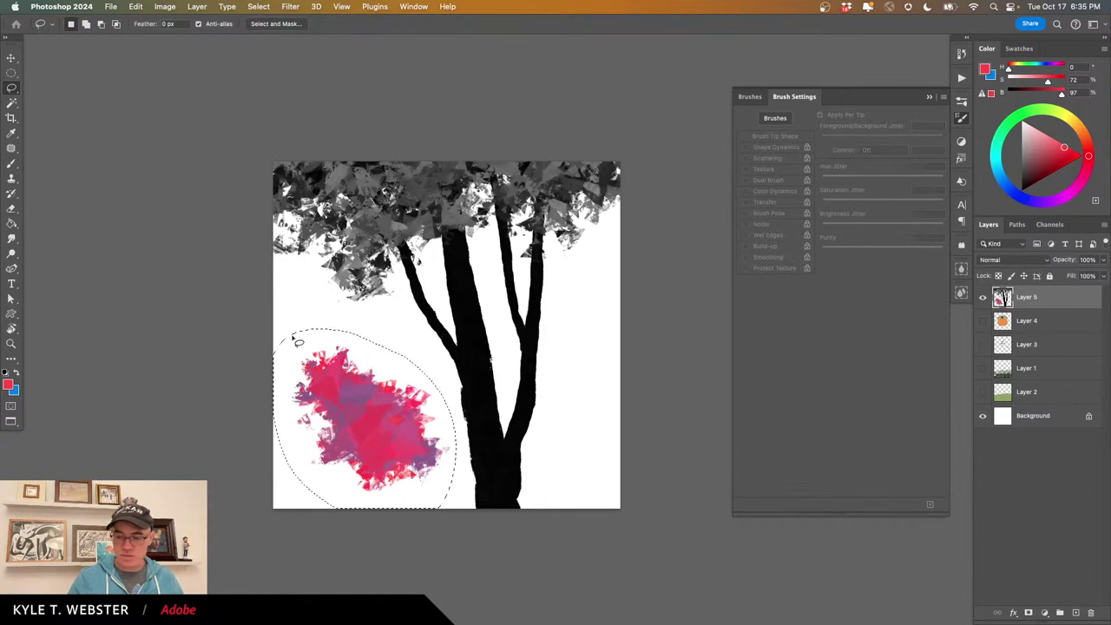
key("Delete")
key("super+d")
key("b")
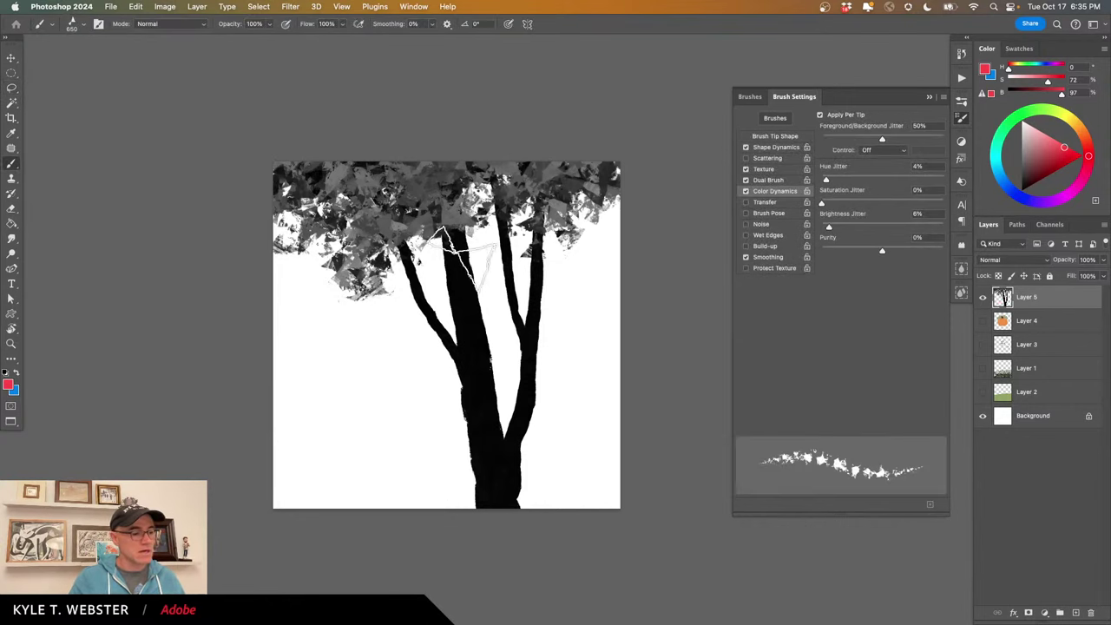
Set the foreground color to dark teal #16626b.
left_click(8, 384)
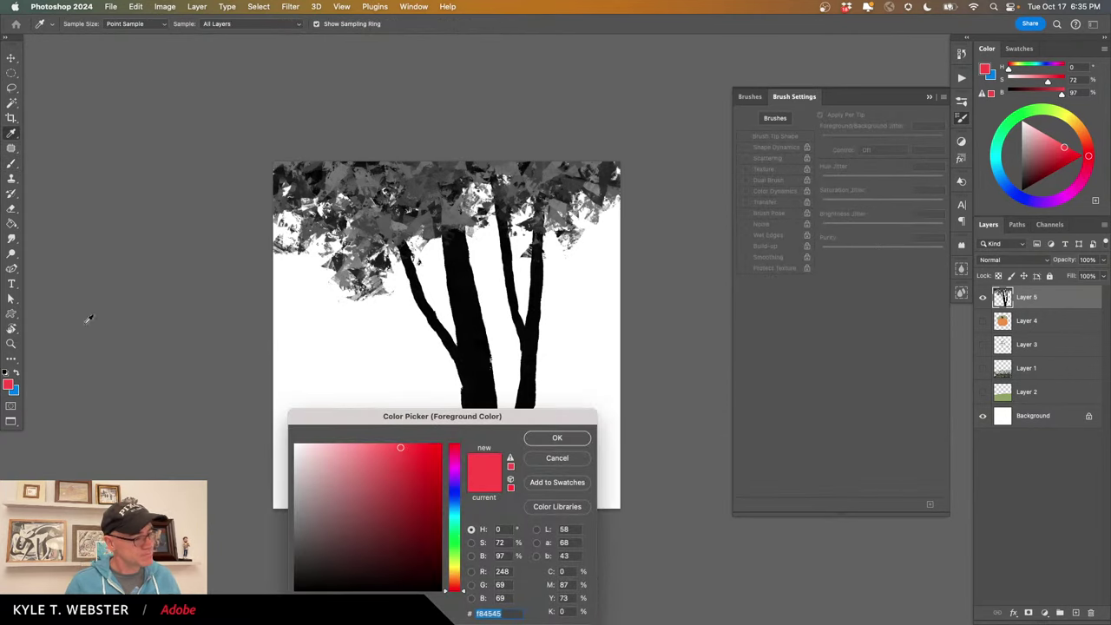
left_click(454, 515)
left_click(412, 527)
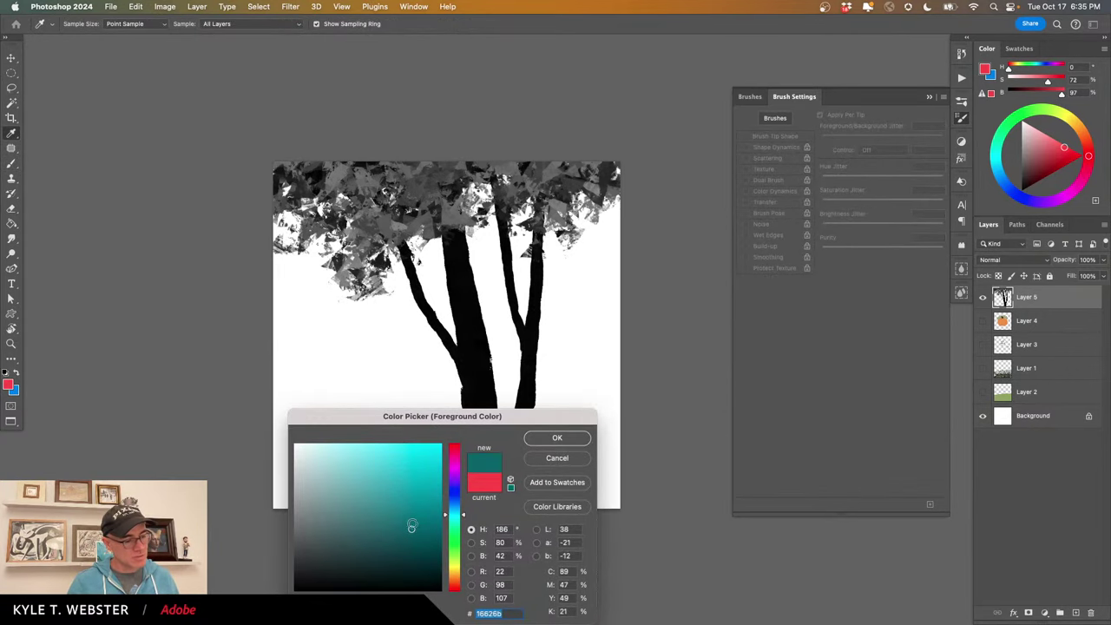
left_click(536, 441)
Set the background color to yellow-green #b2da47.
left_click(14, 393)
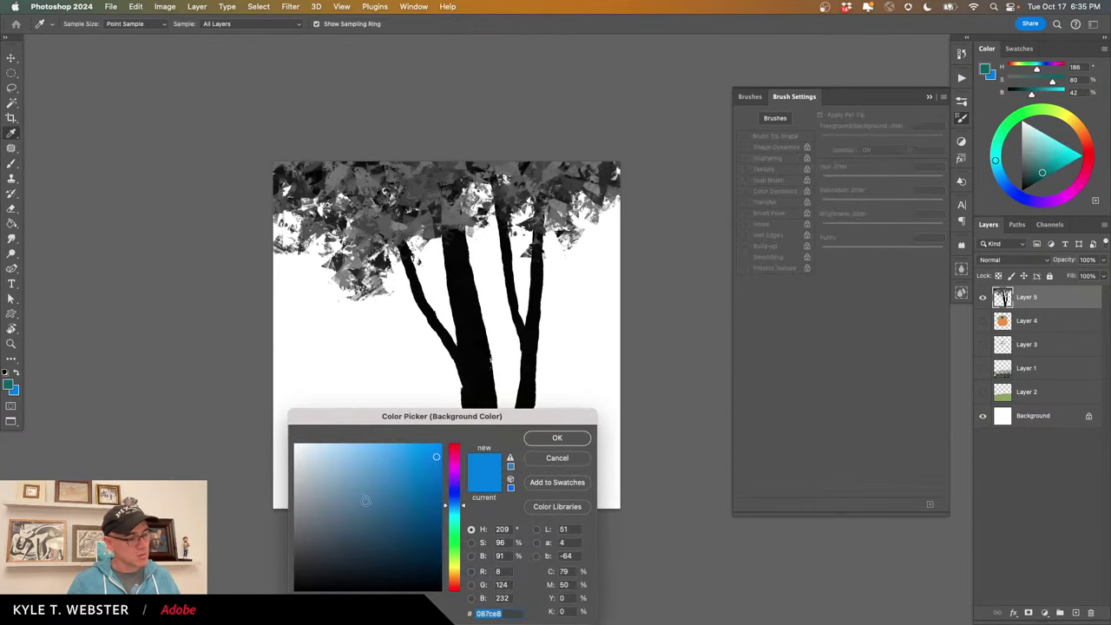
left_click(454, 544)
left_click(461, 556)
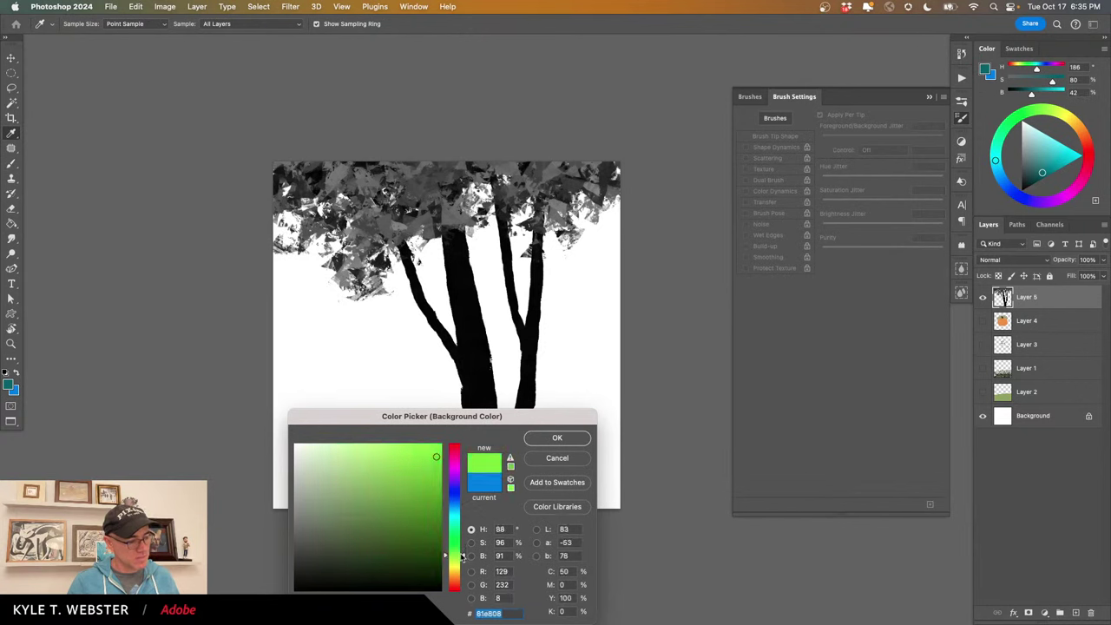
left_click(378, 455)
left_click(462, 560)
left_click(395, 464)
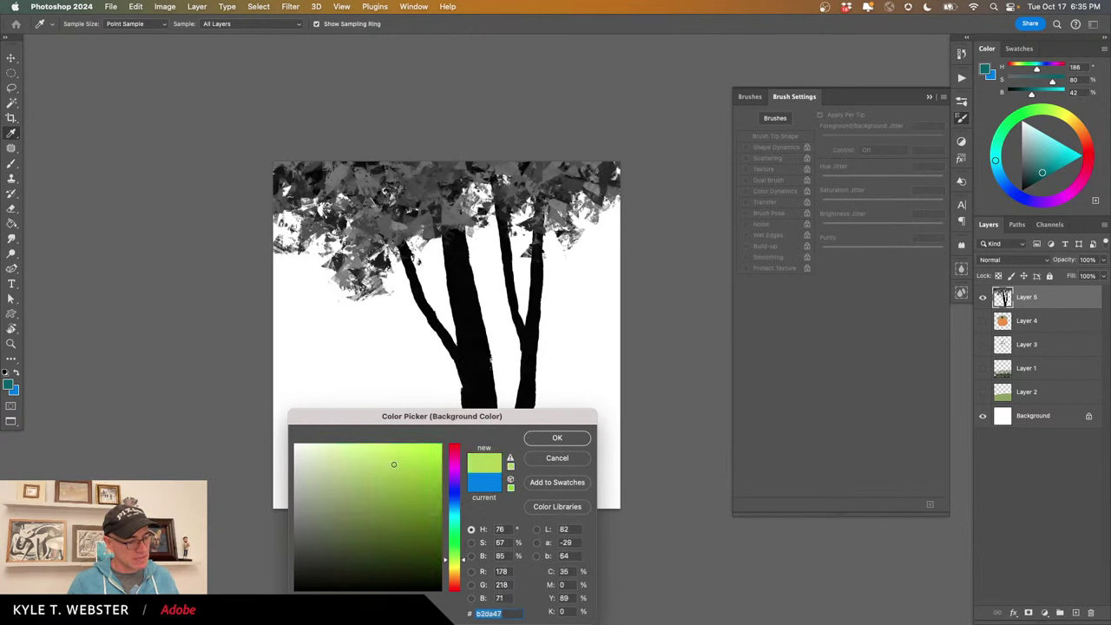
left_click(557, 438)
Paint a large clump of mixed teal and green foliage left of the trunk with the Geo Foliage brush.
key("b")
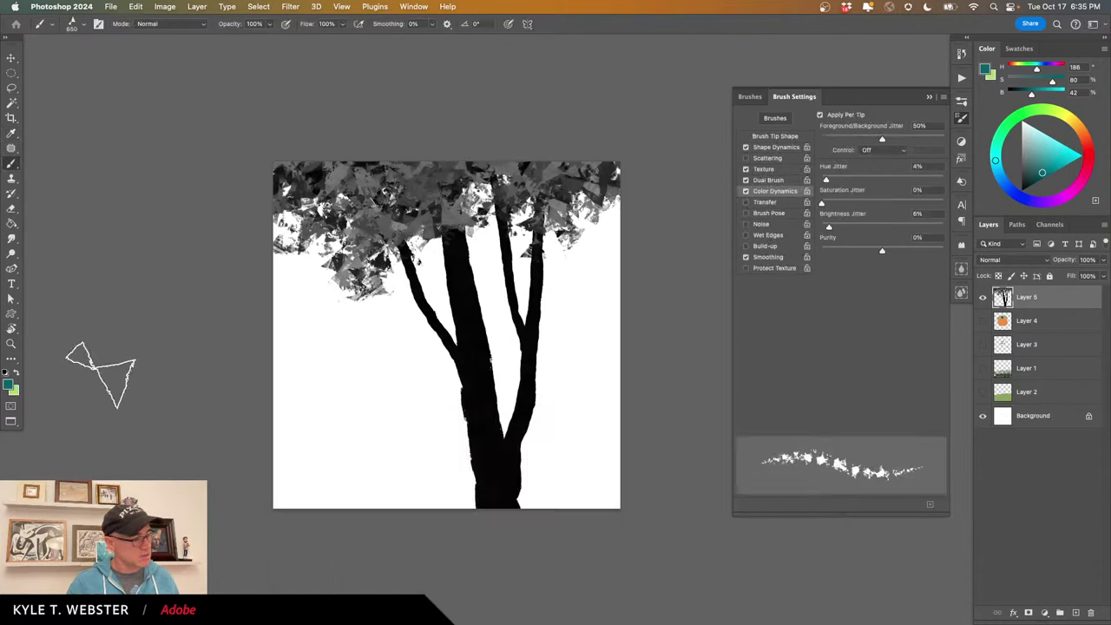
mouse_move(395, 351)
left_mouse_down()
mouse_move(393, 435)
mouse_move(300, 375)
mouse_move(392, 377)
mouse_move(321, 401)
mouse_move(355, 377)
mouse_move(248, 368)
mouse_move(372, 392)
mouse_move(352, 438)
left_mouse_up()
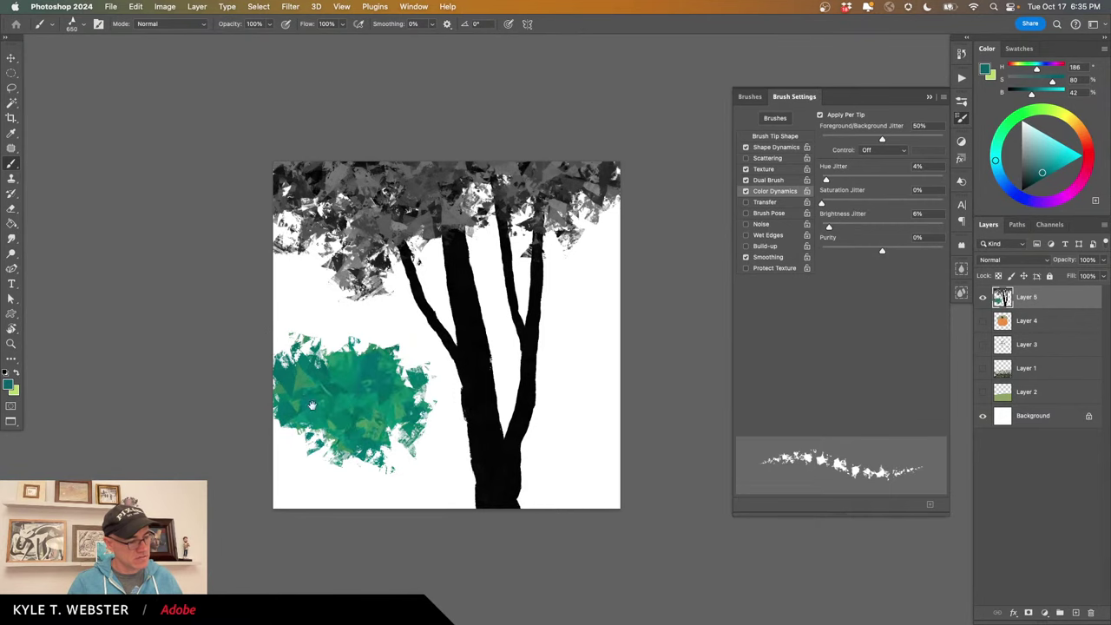
scroll(334, 404, "up", 8)
mouse_move(377, 395)
left_mouse_down()
mouse_move(372, 422)
mouse_move(310, 458)
mouse_move(434, 335)
mouse_move(387, 278)
mouse_move(484, 335)
mouse_move(396, 408)
mouse_move(261, 298)
left_mouse_up()
scroll(404, 501, "down", 3)
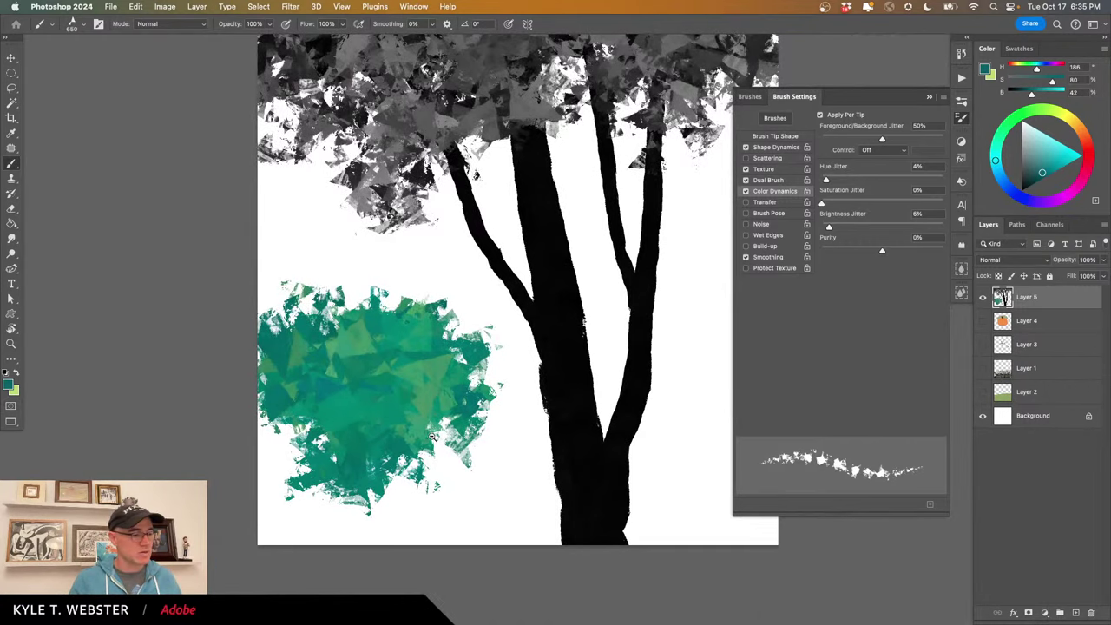
Hide Layer 5 and add a new empty layer above it.
scroll(408, 434, "down", 2)
left_click(984, 297)
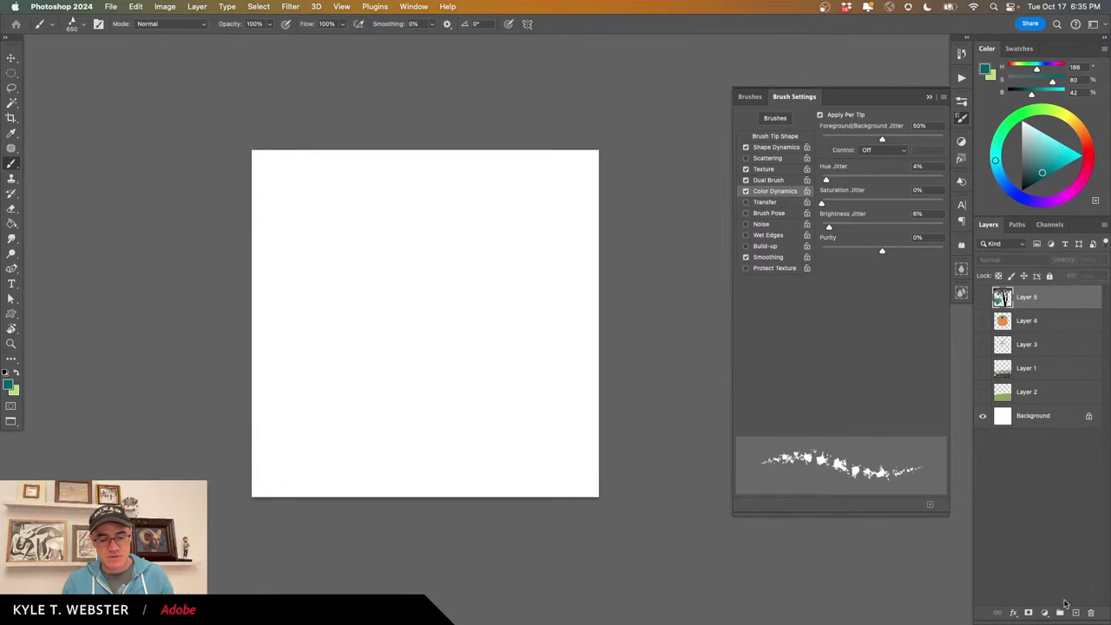
left_click(1075, 613)
Paint a slightly sloping line across the canvas with the Ink Bumper brush at 60 px in the default black, and inspect its edges.
left_click(751, 97)
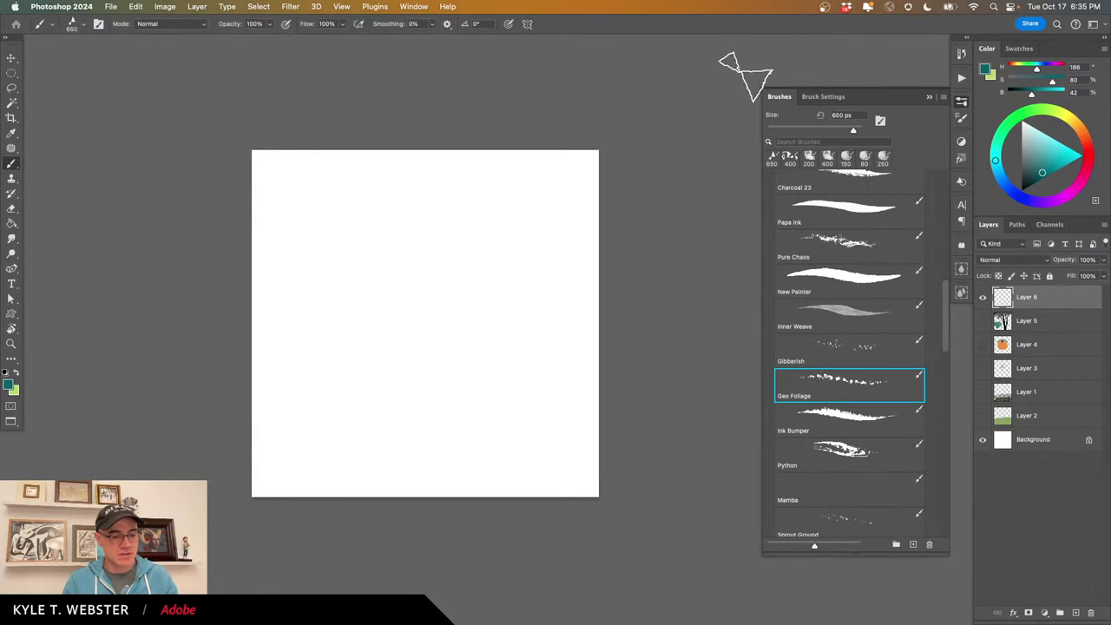
left_click(834, 408)
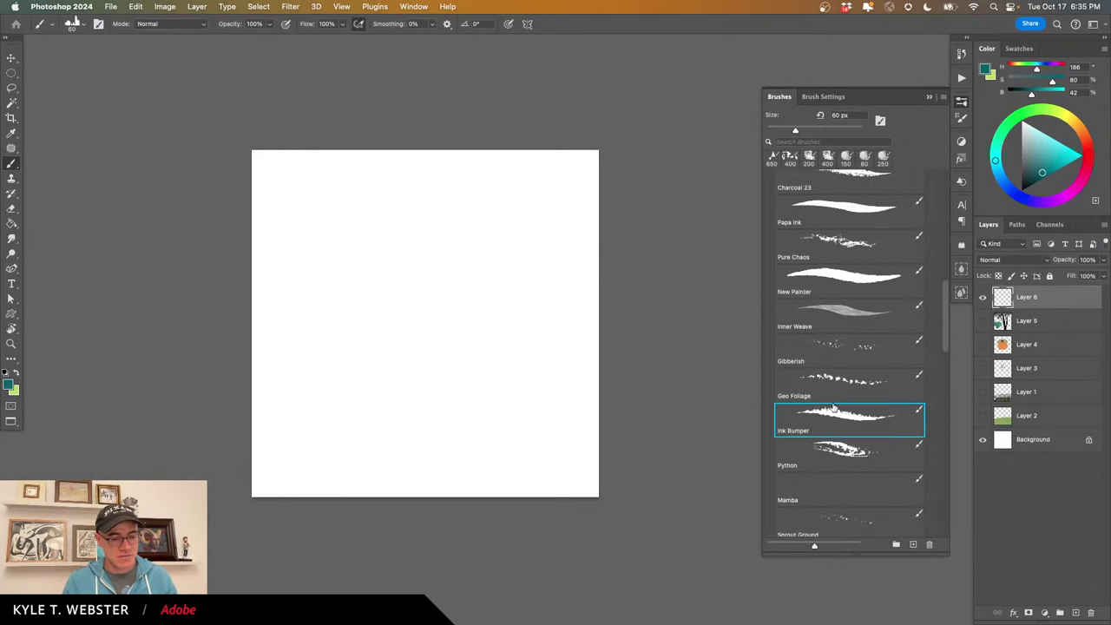
left_click(6, 371)
scroll(337, 404, "up", 1)
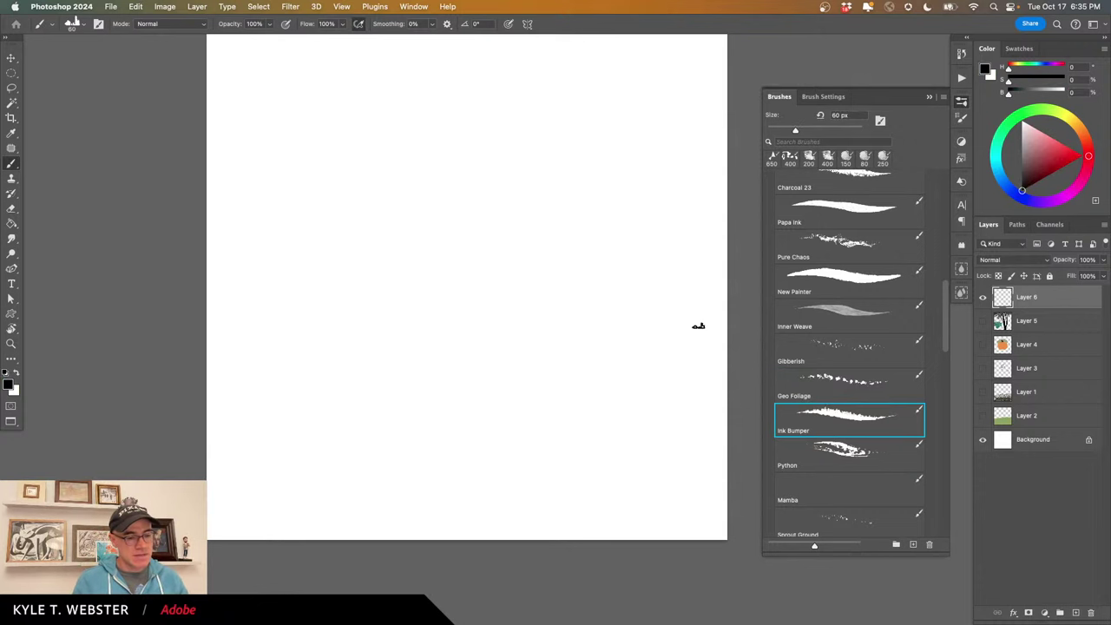
left_click_drag(571, 336, 188, 362)
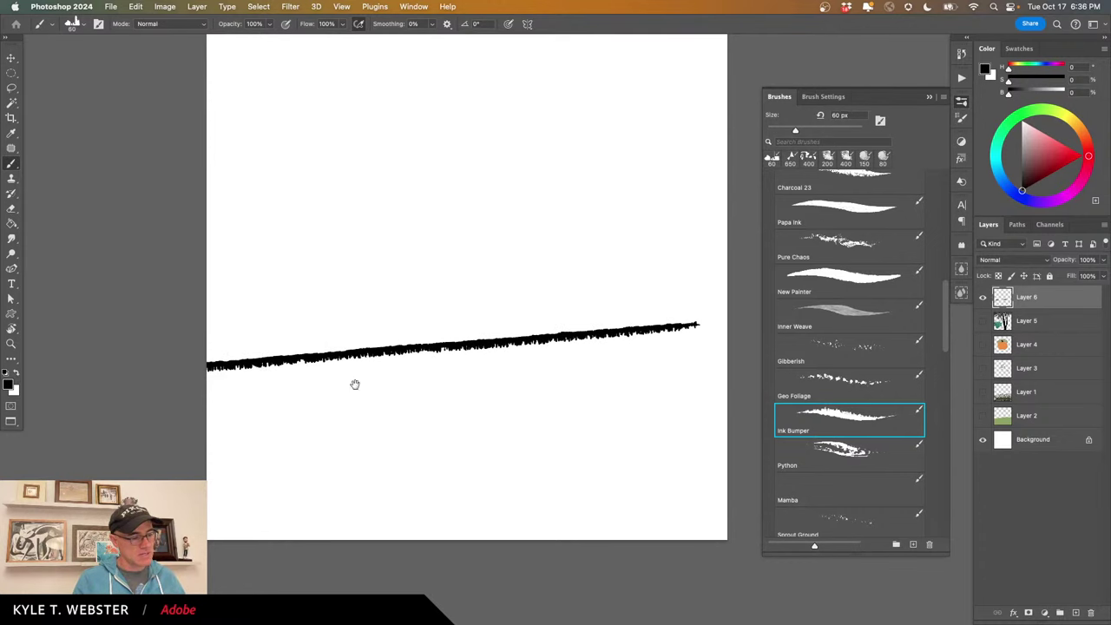
double_click(11, 346)
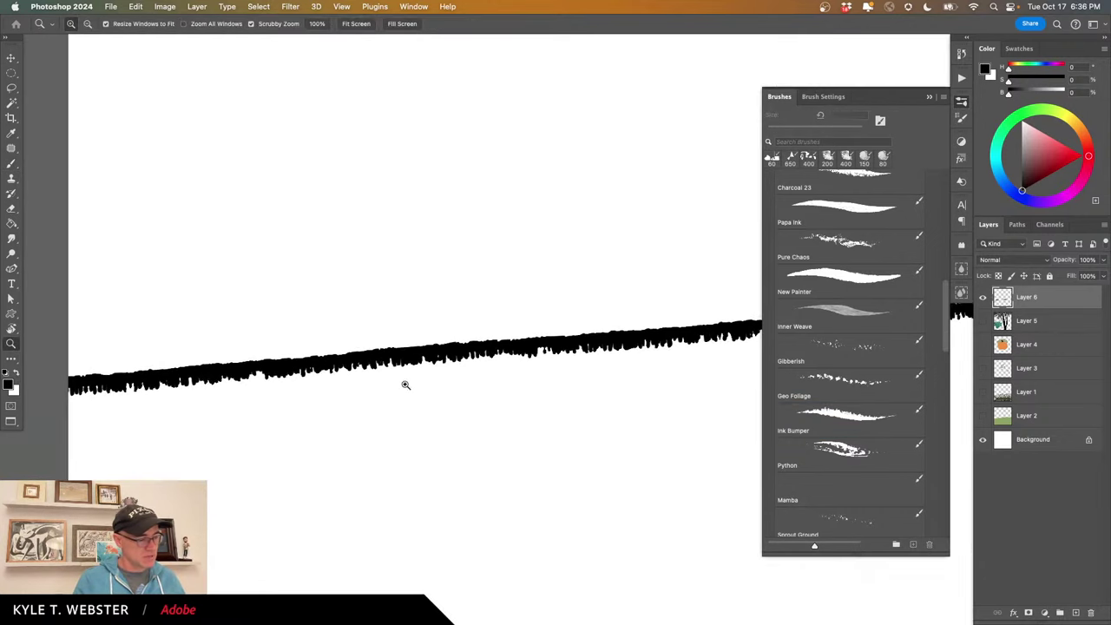
mouse_move(636, 375)
left_mouse_down()
mouse_move(431, 391)
mouse_move(522, 387)
left_mouse_up()
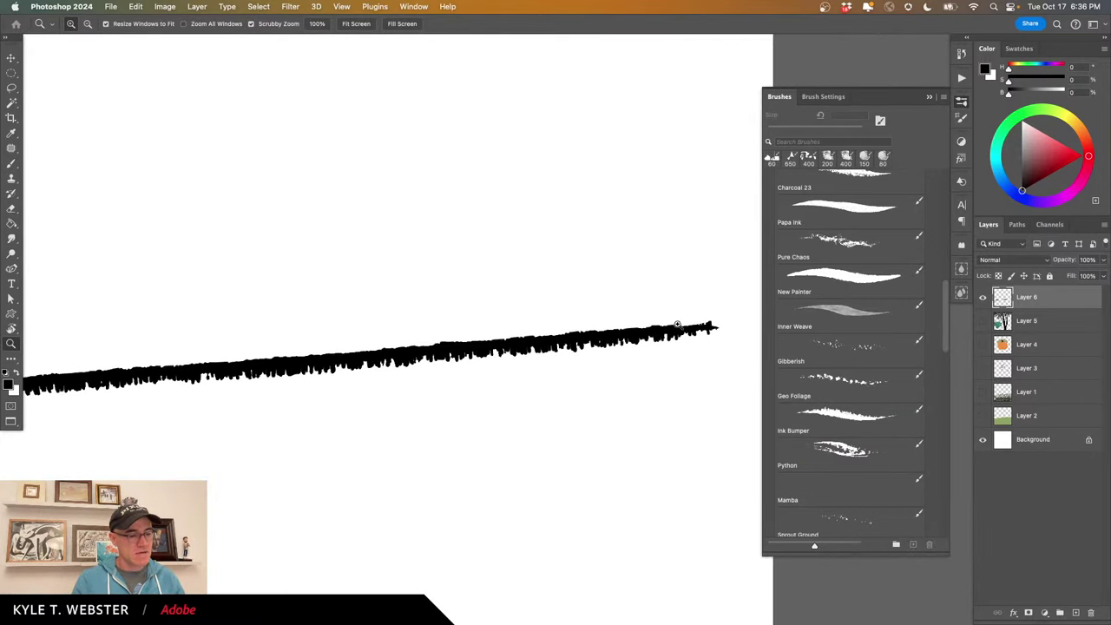
left_click_drag(429, 438, 486, 441)
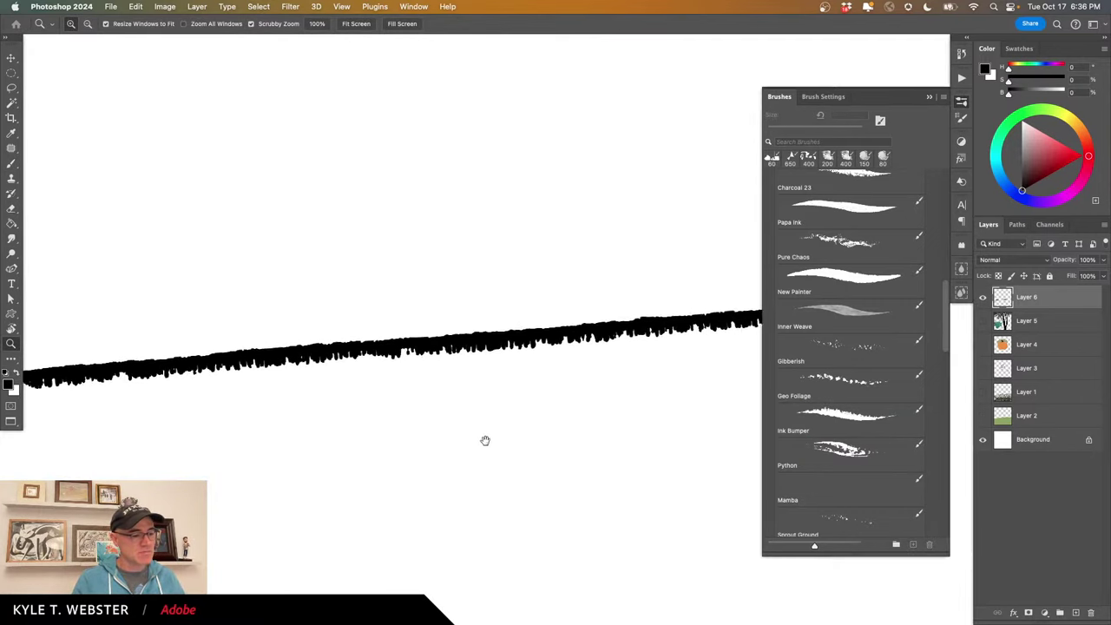
Paint two long vertical lines crossing the sloping line, plus a circle stacked on concentric rings to their right.
key("super+0")
key("b")
mouse_move(494, 184)
left_mouse_down()
mouse_move(502, 518)
mouse_move(456, 502)
mouse_move(460, 184)
left_mouse_up()
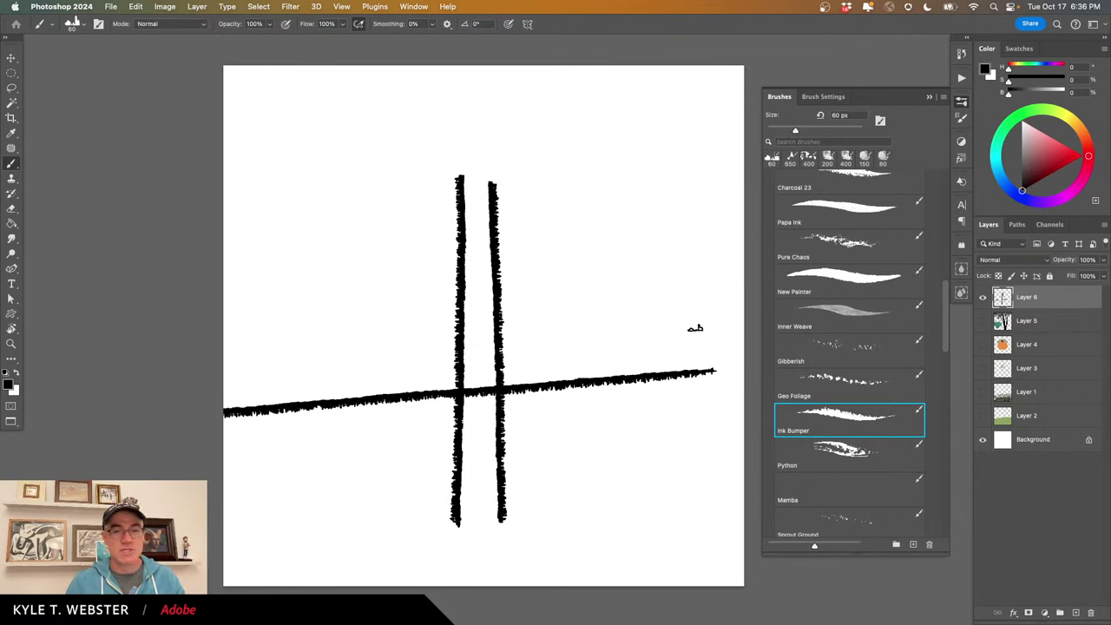
mouse_move(658, 225)
left_mouse_down()
mouse_move(623, 196)
mouse_move(580, 197)
mouse_move(563, 228)
mouse_move(573, 260)
left_mouse_up()
left_click_drag(641, 272, 660, 227)
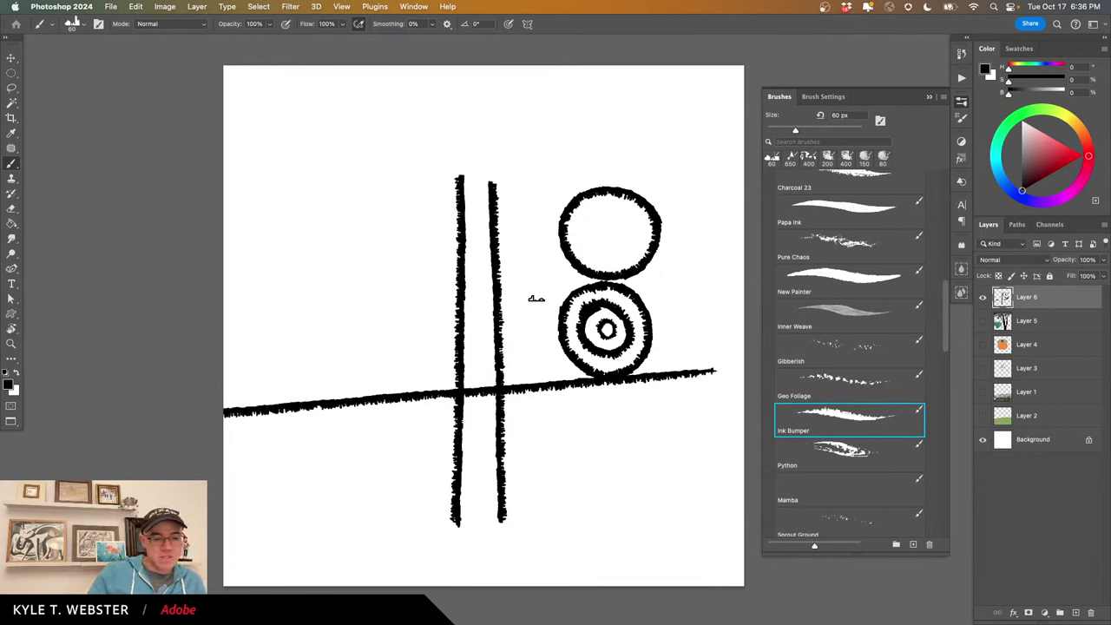
Paint thin looping scribbles beside the two vertical lines, and clear everything from Layer 6.
left_click_drag(398, 255, 382, 490)
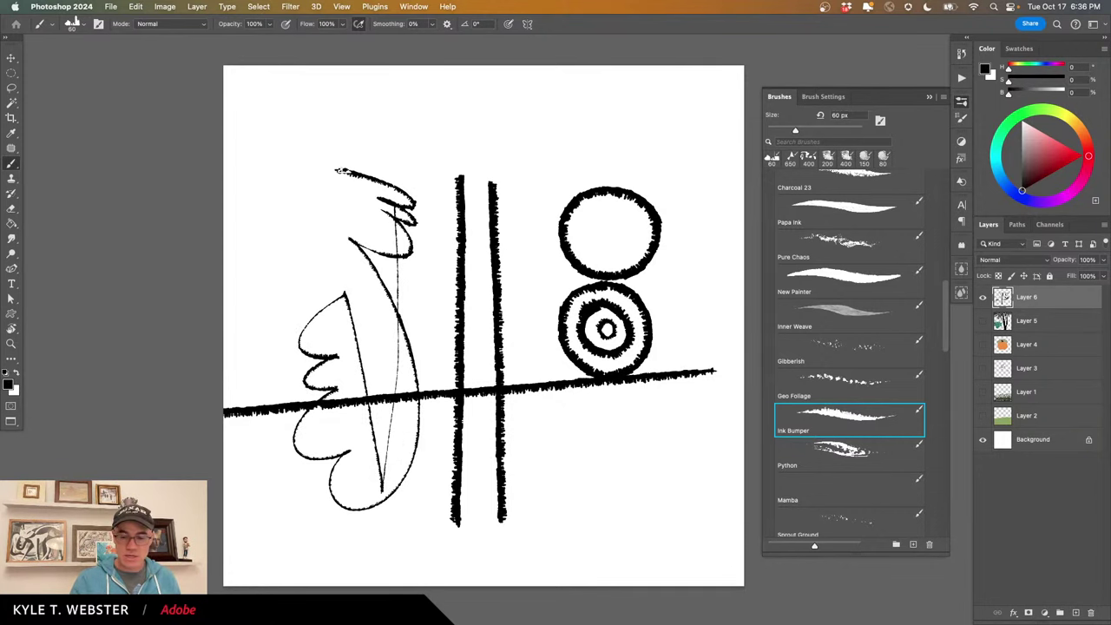
key("super+a")
key("BackSpace")
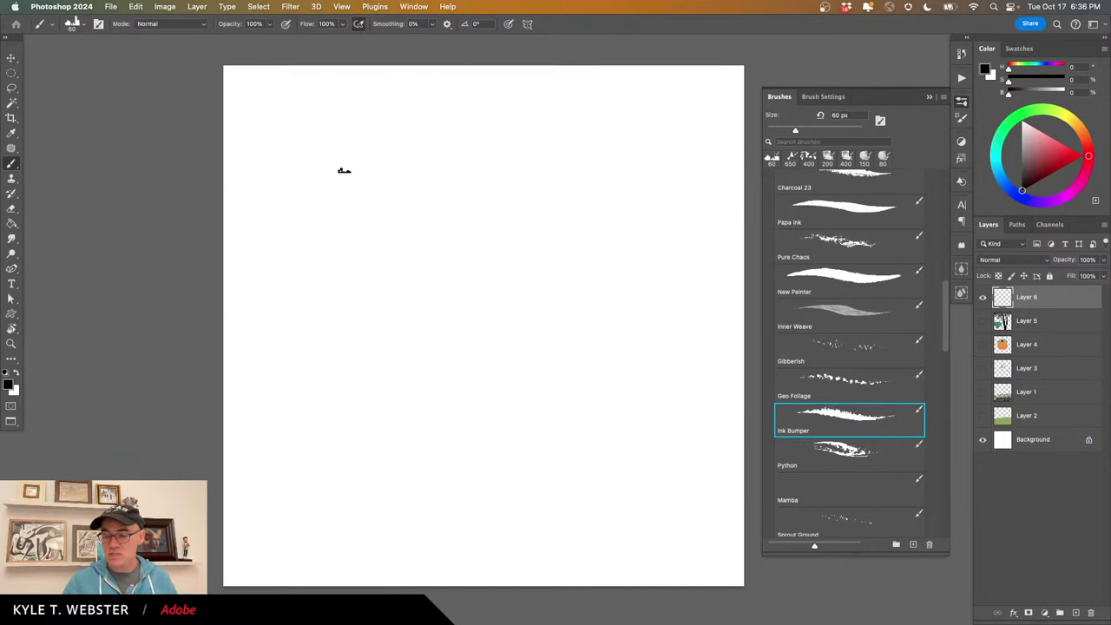
Paint broad and tapering black strokes across the canvas with Ink Bumper at 400 px, and clear them from the layer.
key("bracketright")
key("bracketright")
key("bracketright")
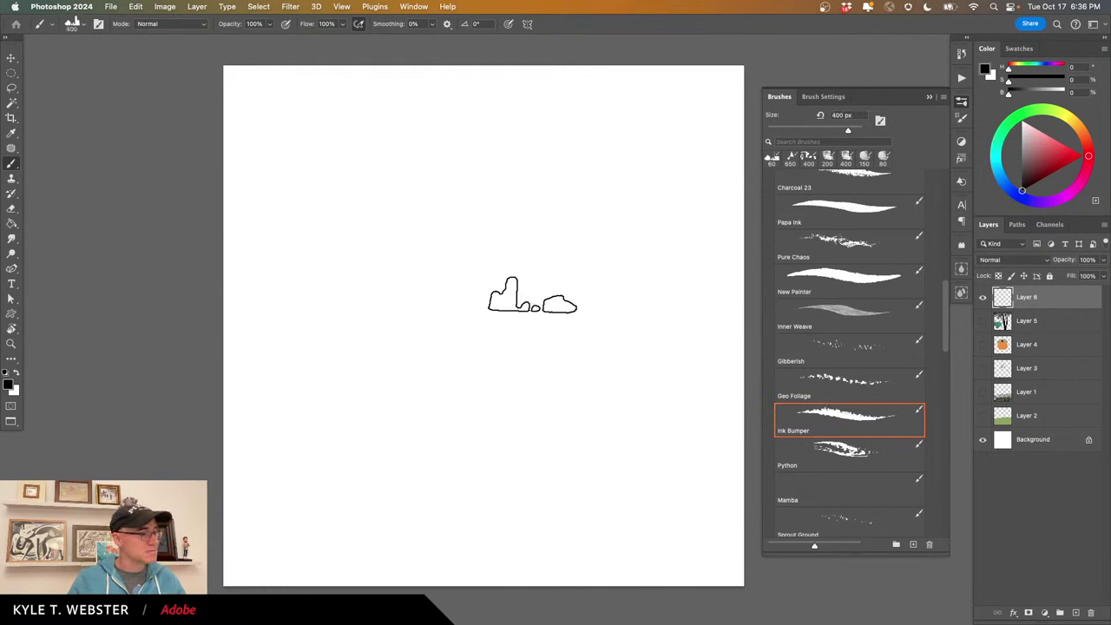
mouse_move(611, 176)
left_mouse_down()
mouse_move(487, 426)
mouse_move(401, 524)
left_mouse_up()
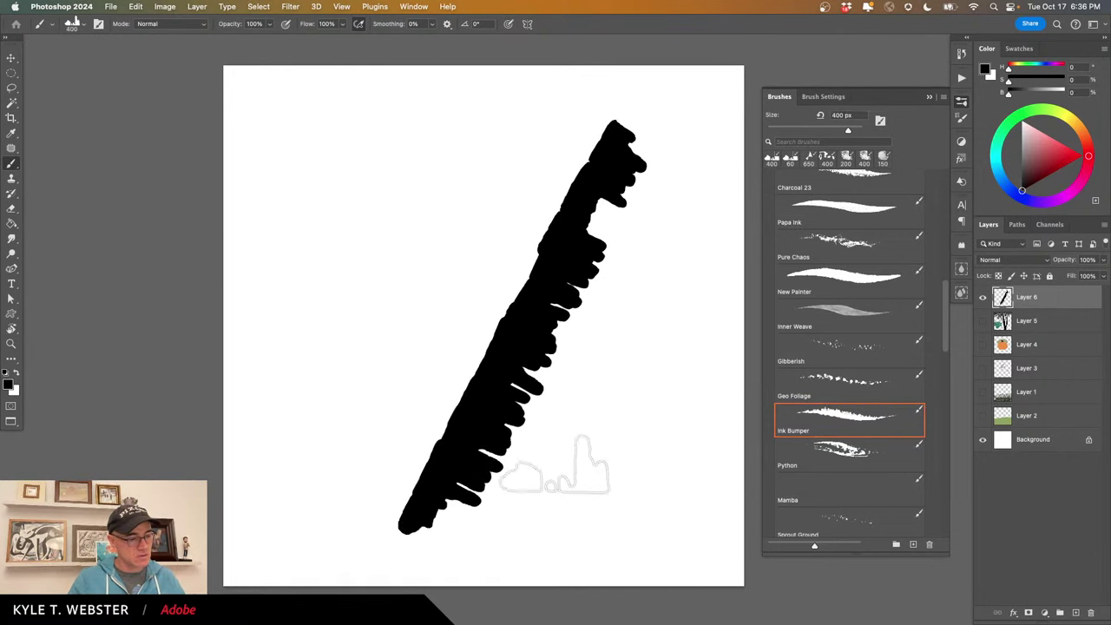
mouse_move(599, 451)
left_mouse_down()
mouse_move(454, 321)
mouse_move(292, 222)
left_mouse_up()
mouse_move(367, 460)
left_mouse_down()
mouse_move(399, 251)
mouse_move(436, 151)
mouse_move(449, 131)
mouse_move(474, 123)
mouse_move(474, 271)
mouse_move(494, 352)
mouse_move(543, 456)
mouse_move(622, 531)
mouse_move(663, 441)
mouse_move(735, 178)
mouse_move(253, 163)
left_mouse_up()
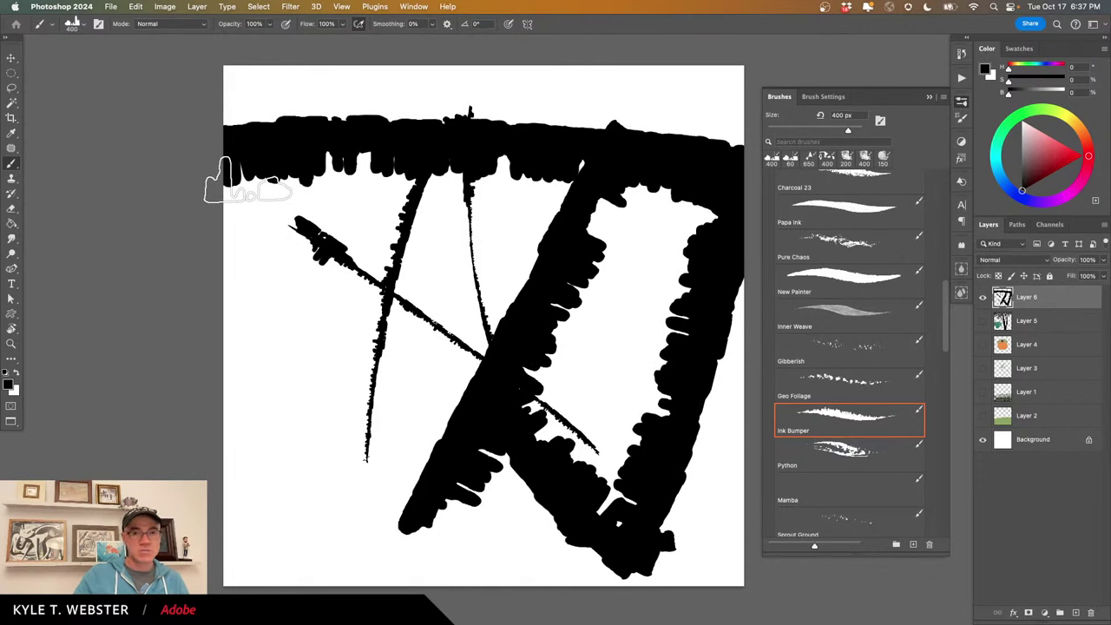
key("BackSpace")
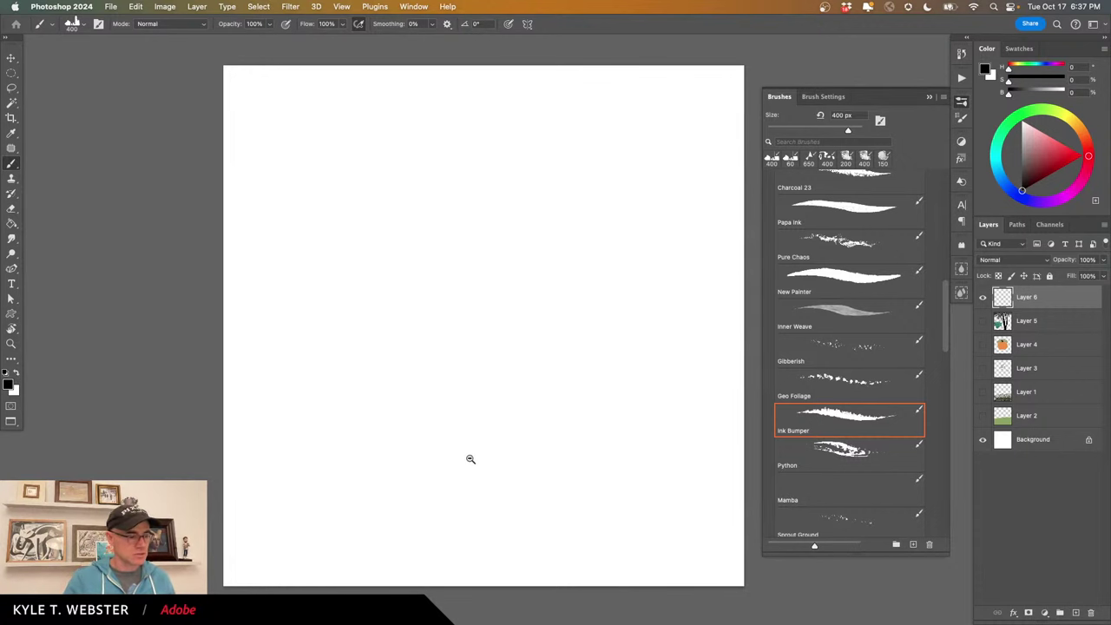
Paint a light olive-green grass band (H 66, S 58, B 60) along the canvas's lower edge and a darker one (S 63, B 45) in front.
left_click(469, 459, "alt")
left_click(1061, 113)
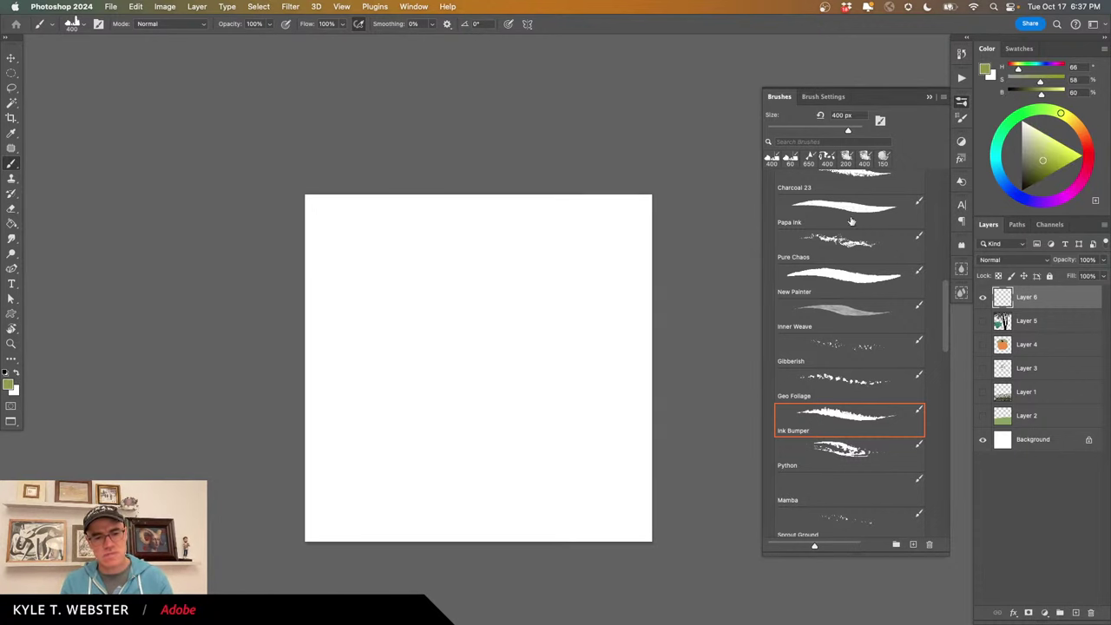
left_click_drag(660, 534, 242, 532)
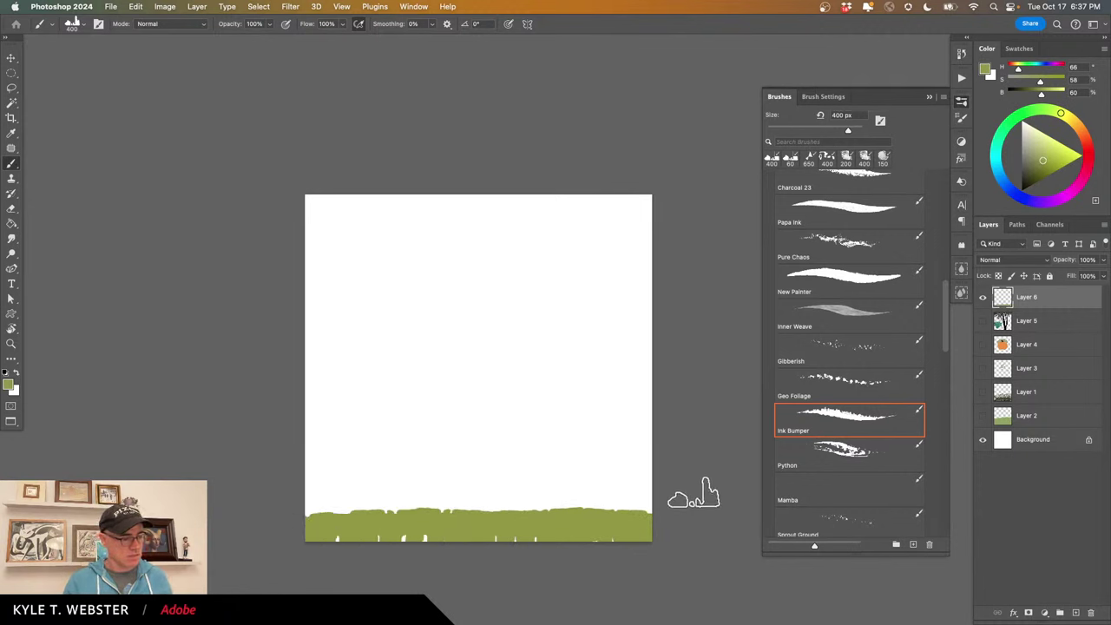
mouse_move(694, 493)
left_mouse_down()
mouse_move(404, 506)
mouse_move(265, 484)
mouse_move(766, 495)
left_mouse_up()
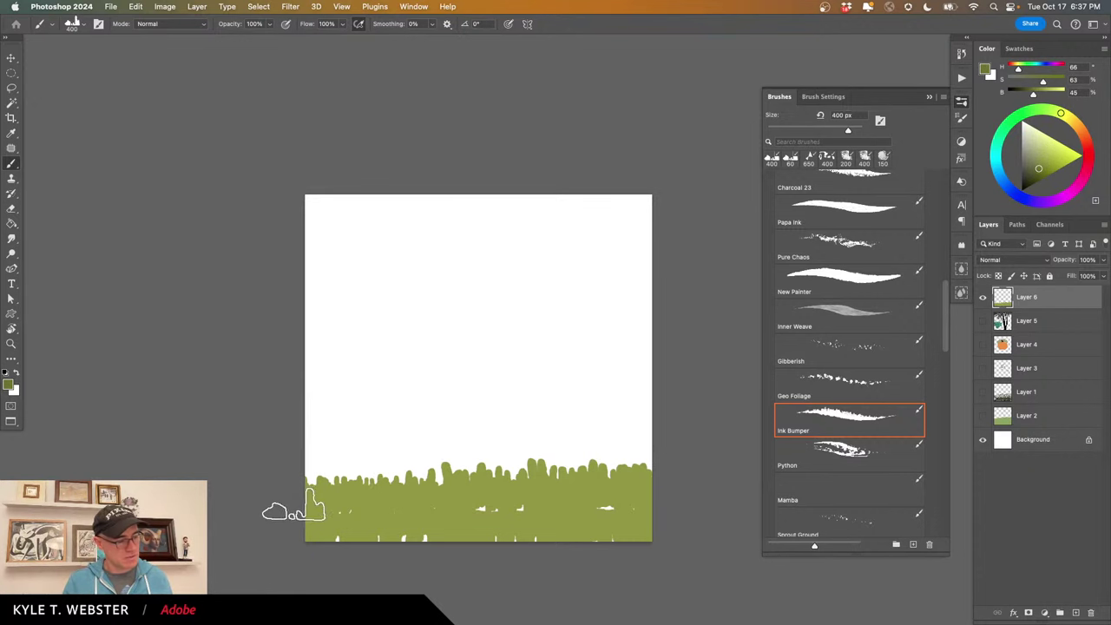
left_click_drag(286, 513, 669, 504)
left_click_drag(294, 533, 647, 525)
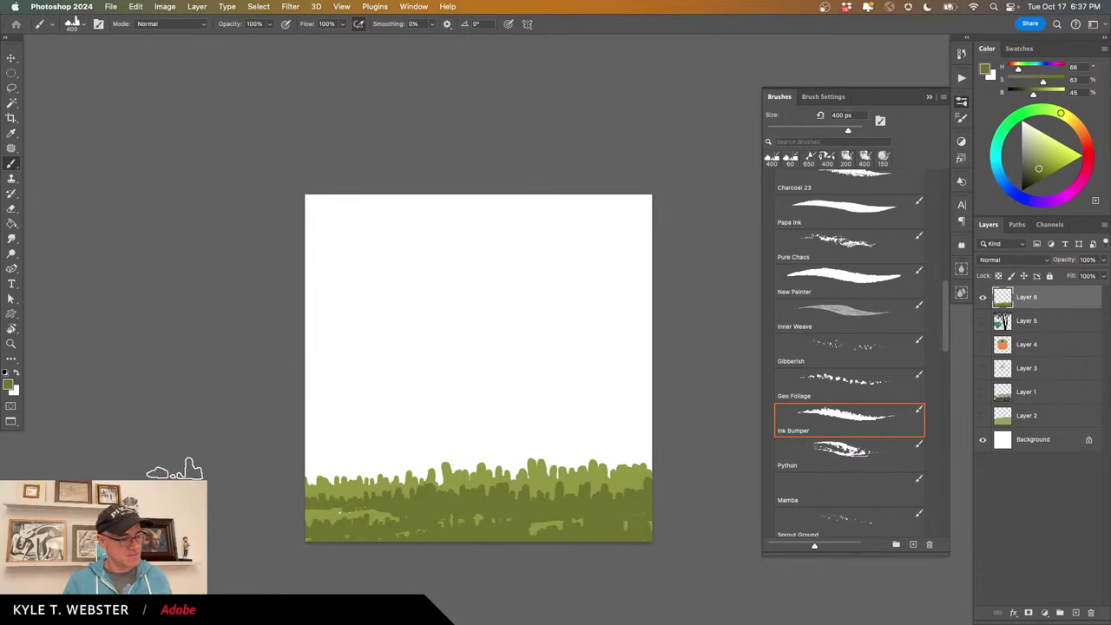
Inspect the layered grass edges up close, and clear all the grass from Layer 6.
left_click(384, 508, "alt")
left_click(381, 510, "super")
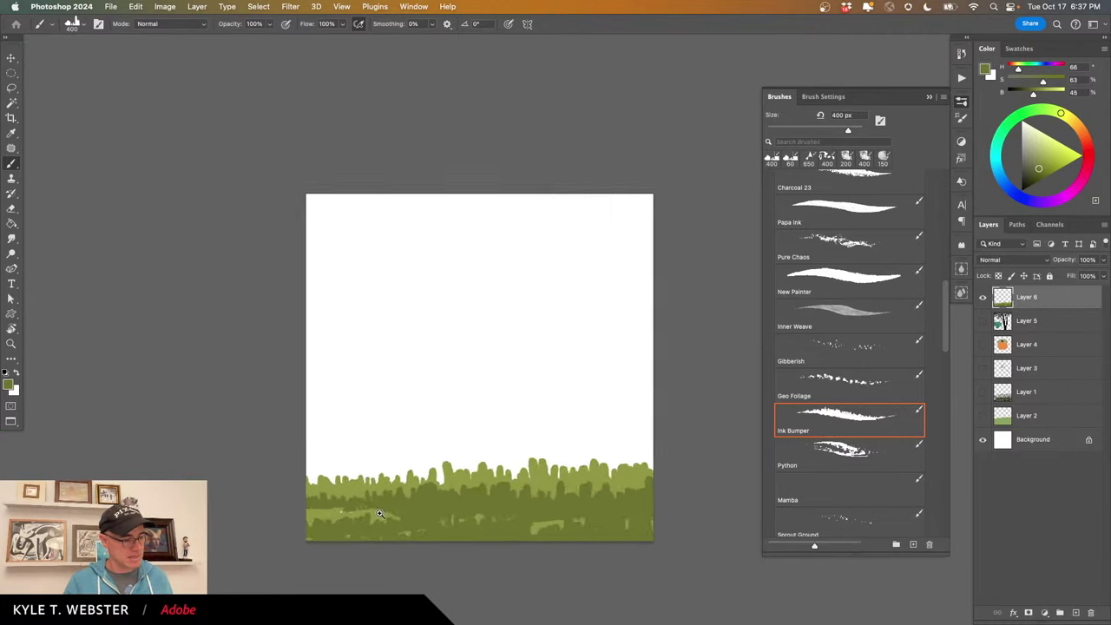
left_click(377, 509, "super")
left_click_drag(377, 510, 280, 489)
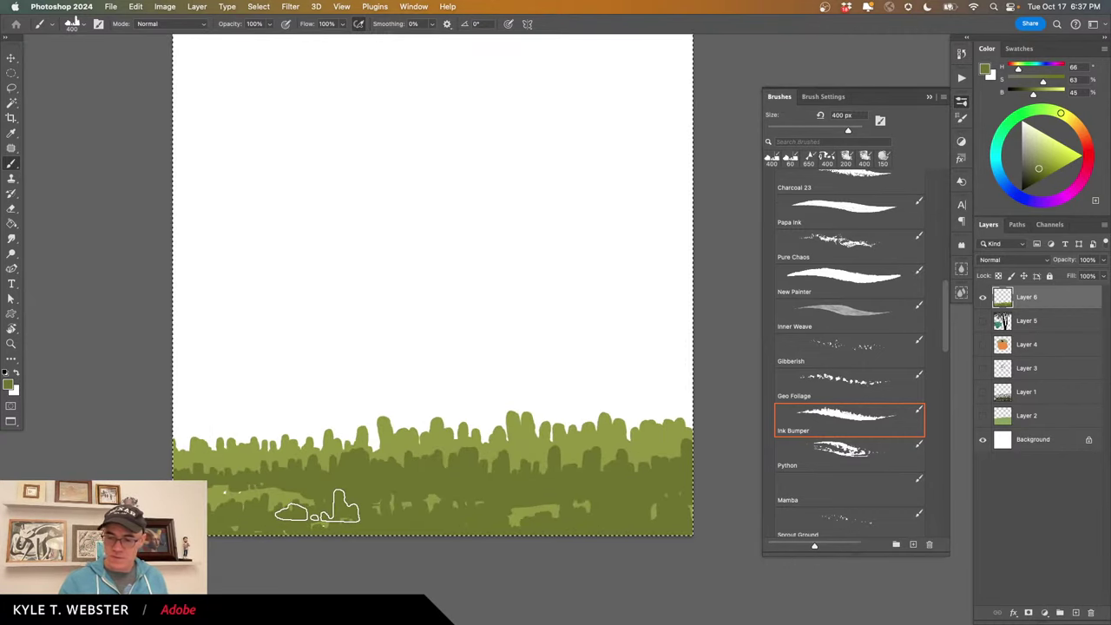
key("Delete")
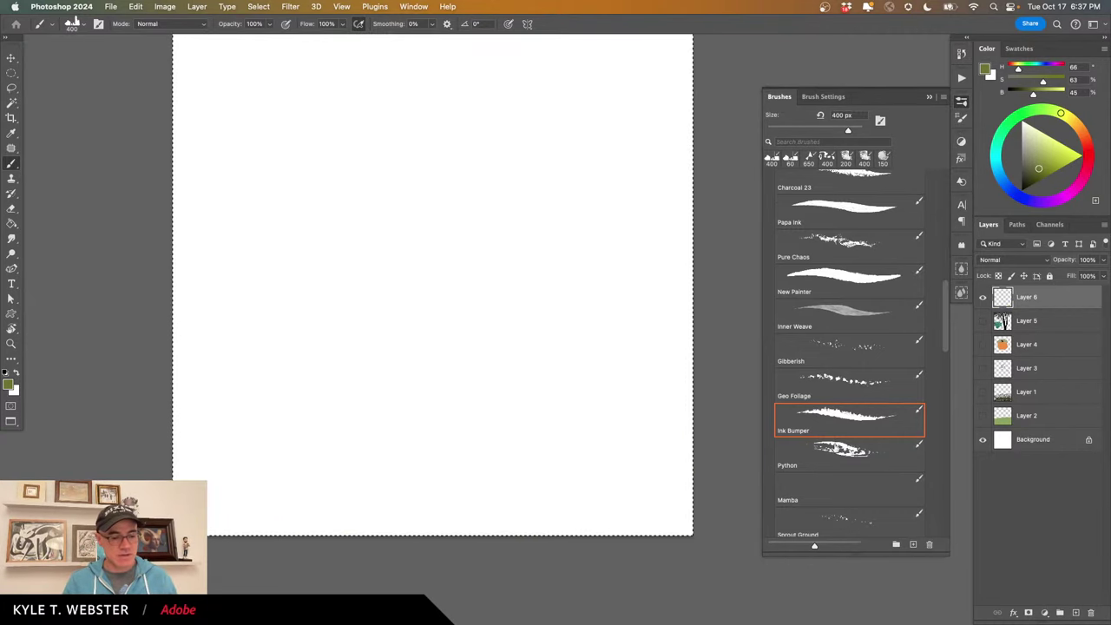
Paint one thick S-curved stroke across the canvas with the Python brush at 400 px in dark olive (H 66, S 57, B 16).
left_click(794, 442)
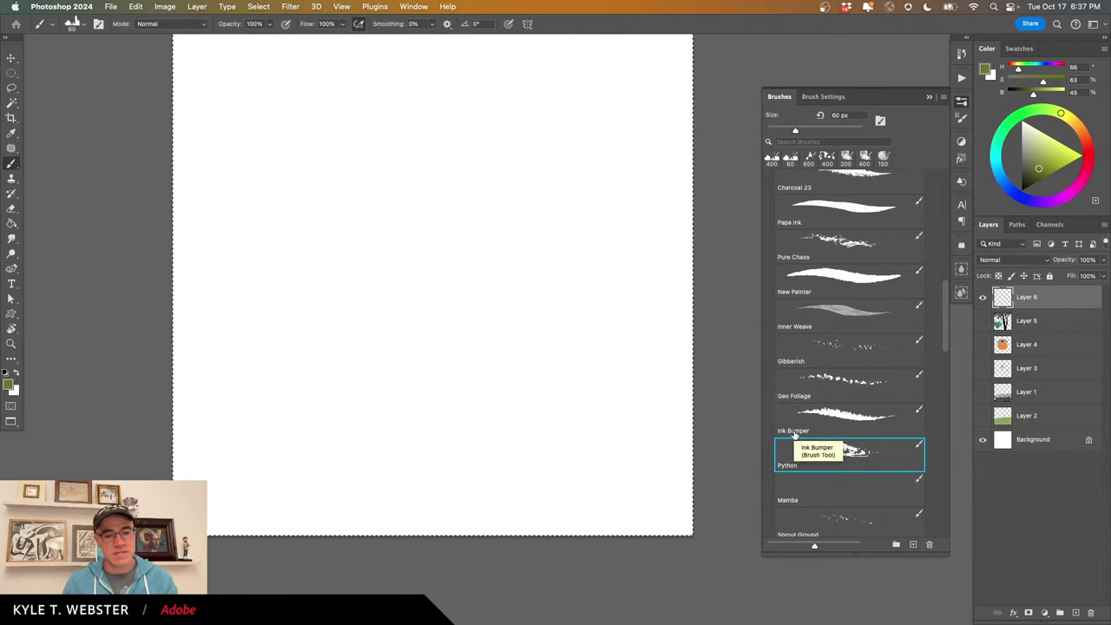
left_click(1028, 182)
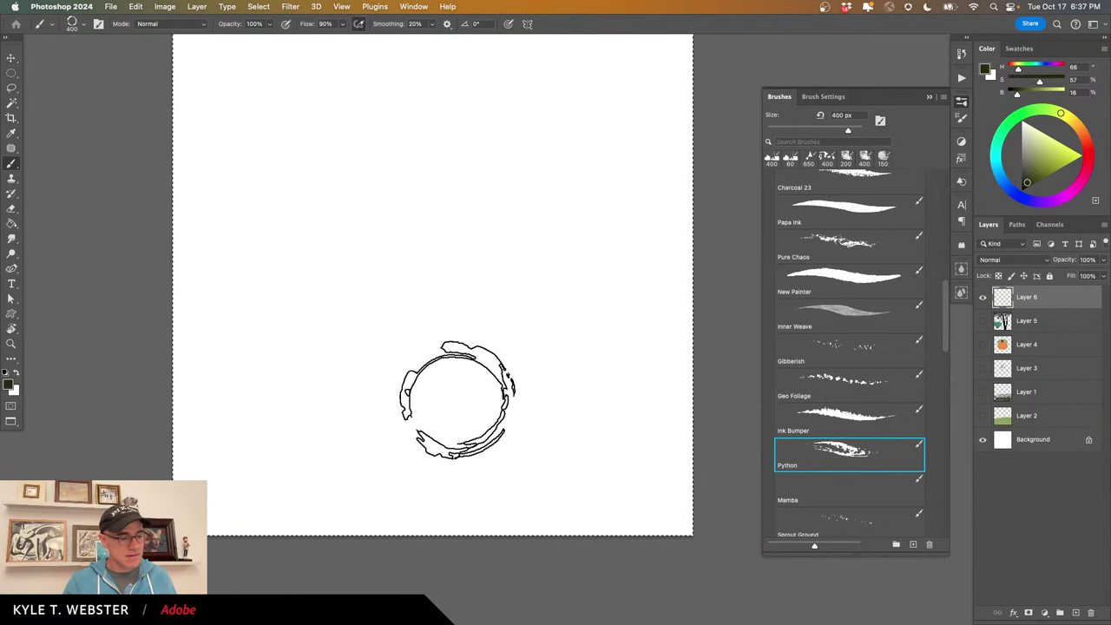
left_click_drag(318, 380, 325, 390)
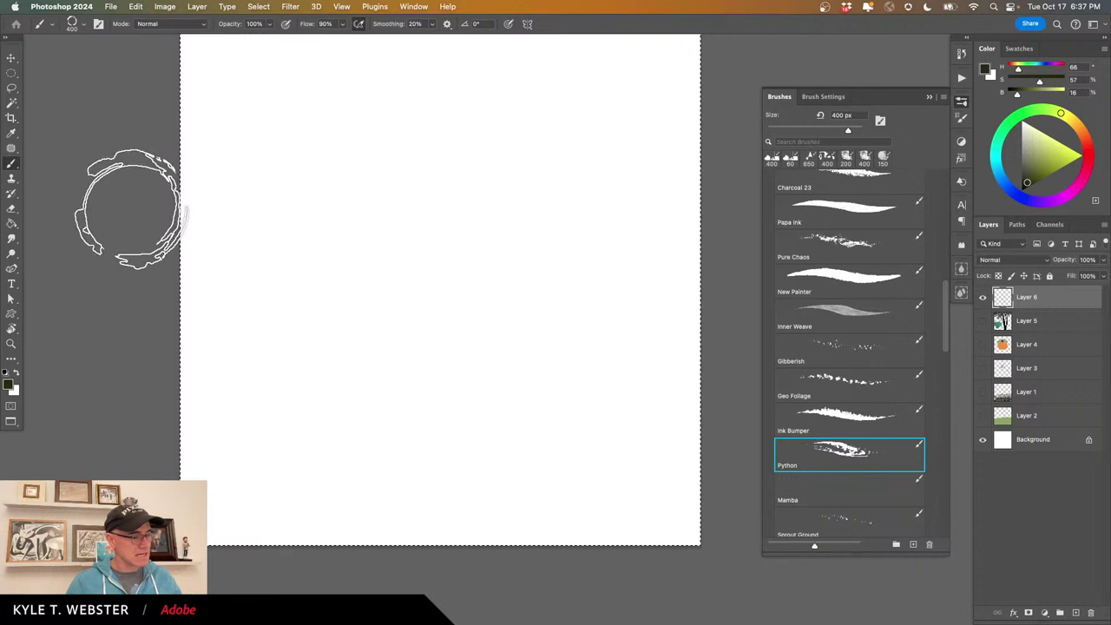
mouse_move(130, 208)
left_mouse_down()
mouse_move(372, 211)
mouse_move(526, 359)
mouse_move(744, 427)
mouse_move(812, 432)
left_mouse_up()
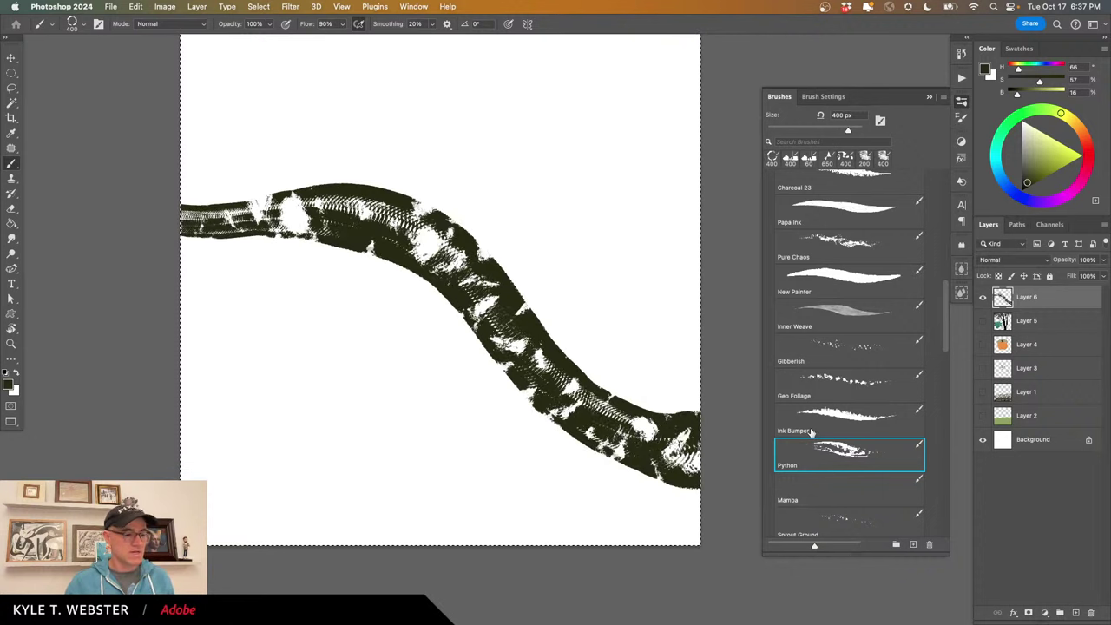
Remove the thick curved stroke and paint a winding snake down the canvas with the Python brush at 300 px.
left_click(811, 432)
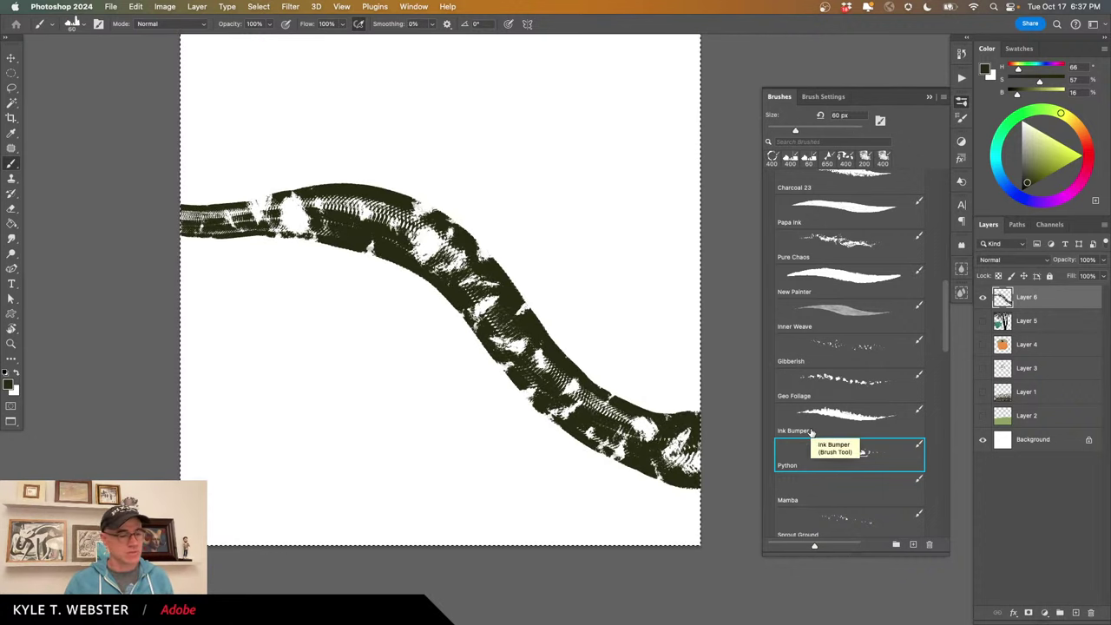
scroll(387, 498, "down", 1)
key("super+z")
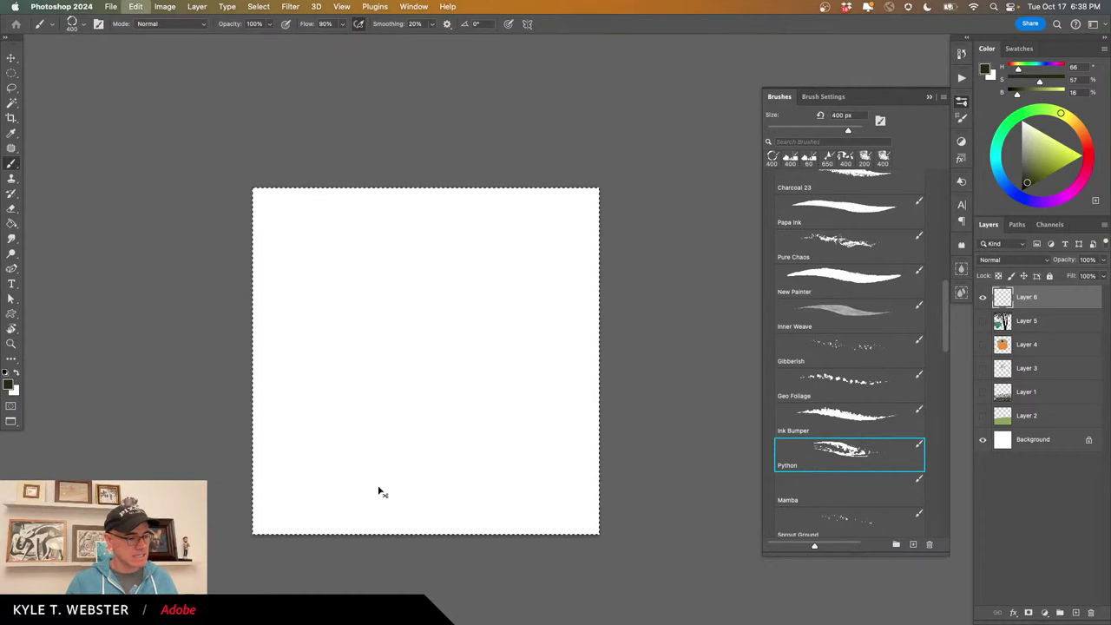
key("bracketleft")
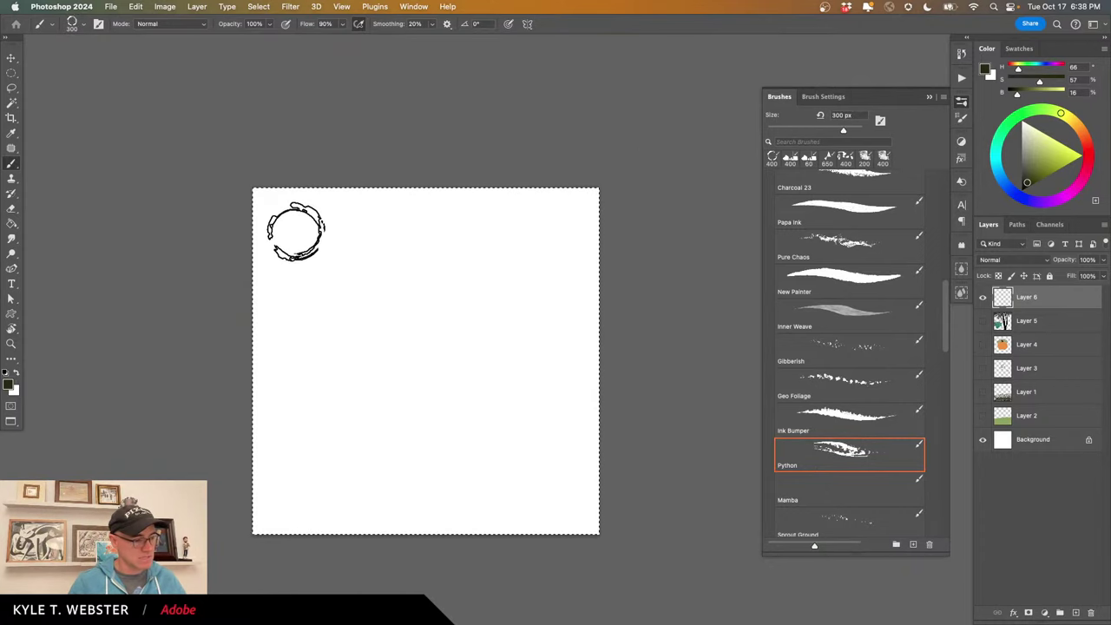
mouse_move(293, 193)
left_mouse_down()
mouse_move(314, 227)
mouse_move(459, 232)
mouse_move(487, 273)
mouse_move(432, 296)
mouse_move(340, 303)
mouse_move(311, 351)
mouse_move(392, 378)
mouse_move(464, 345)
mouse_move(535, 345)
mouse_move(534, 387)
mouse_move(437, 420)
mouse_move(431, 480)
mouse_move(336, 497)
left_mouse_up()
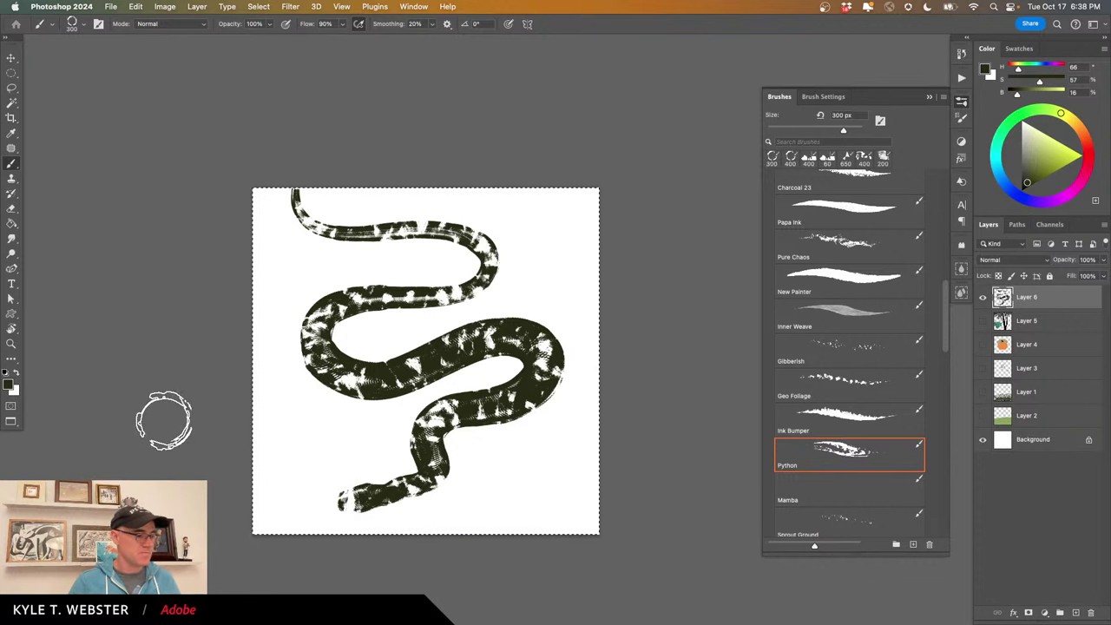
left_click(307, 483, "super")
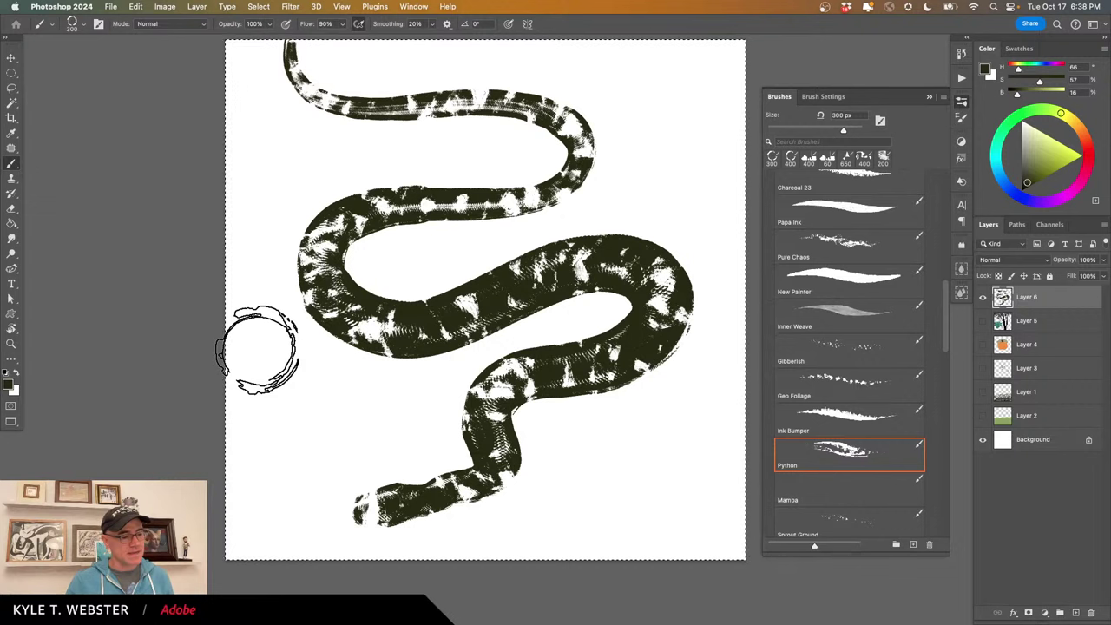
Hide Layer 6 and paint a long winding snake across a new layer with the Mamba brush at 700 px.
left_click(983, 298)
key("period")
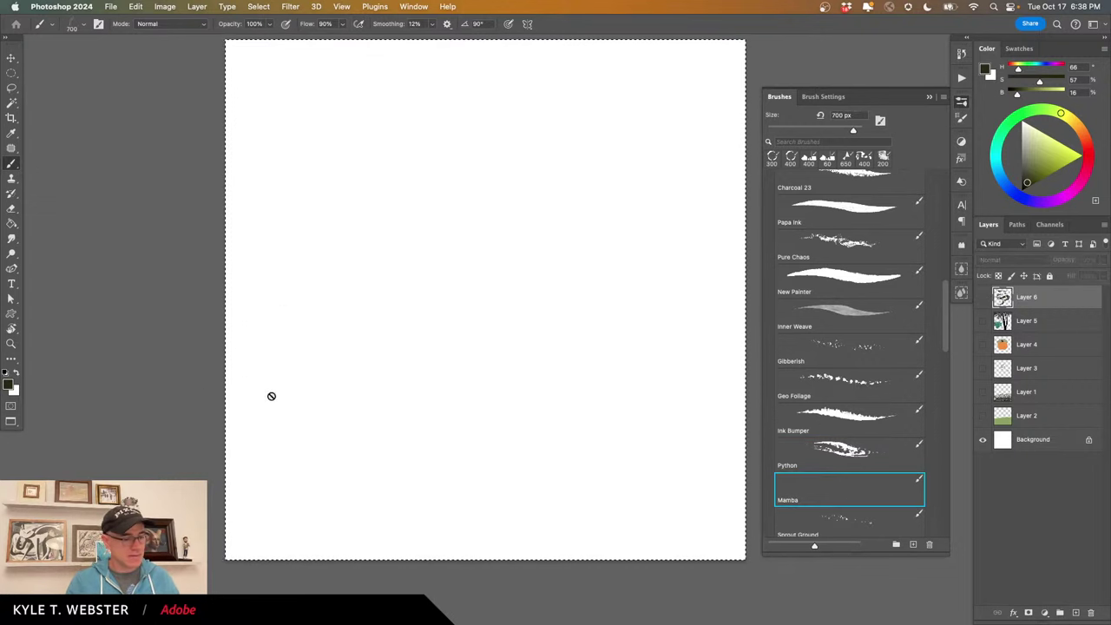
left_click(1076, 613)
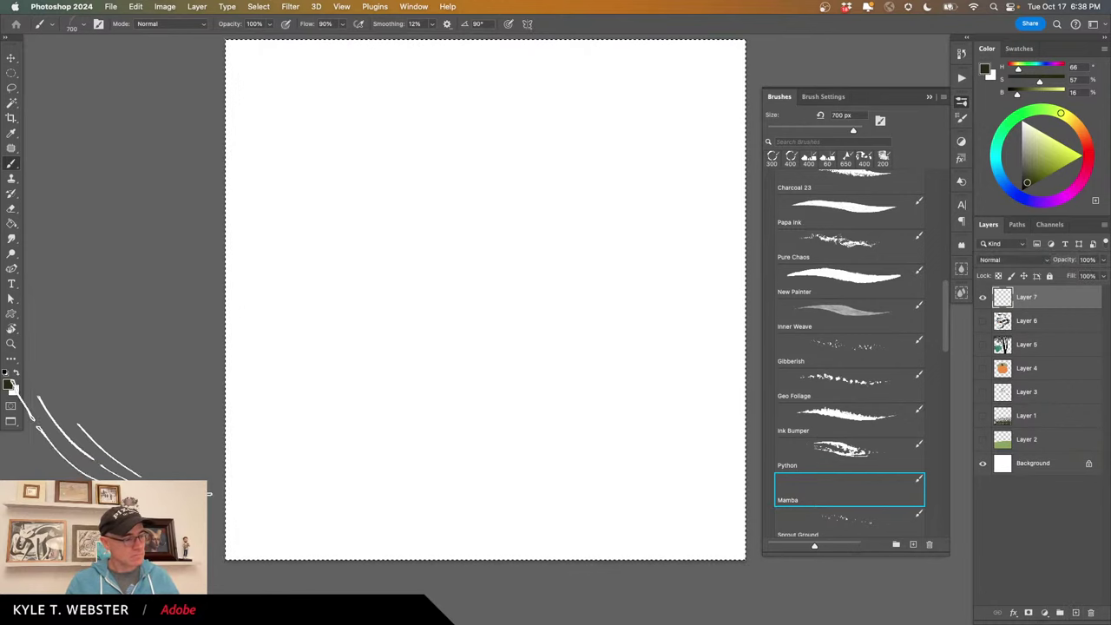
mouse_move(206, 410)
left_mouse_down()
mouse_move(286, 339)
mouse_move(386, 210)
mouse_move(445, 175)
mouse_move(537, 165)
mouse_move(586, 190)
mouse_move(592, 249)
mouse_move(557, 291)
mouse_move(487, 330)
mouse_move(447, 378)
mouse_move(486, 441)
mouse_move(639, 414)
mouse_move(666, 455)
mouse_move(661, 523)
mouse_move(714, 556)
left_mouse_up()
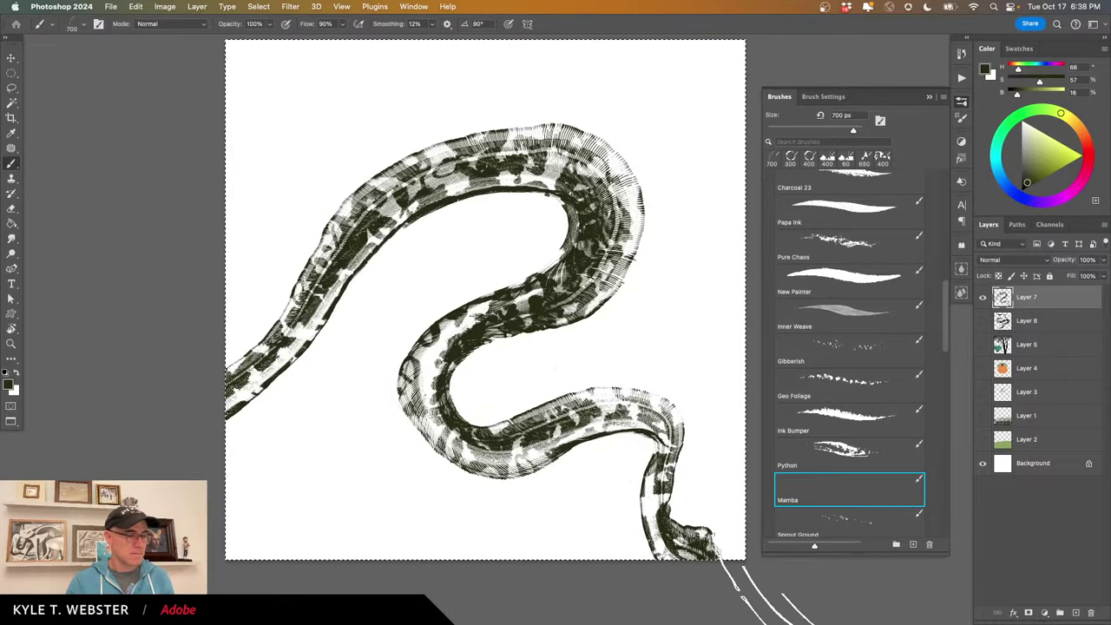
Examine the scale texture of the Mamba stroke up close, and clear the stroke from Layer 7.
scroll(440, 408, "up", 5)
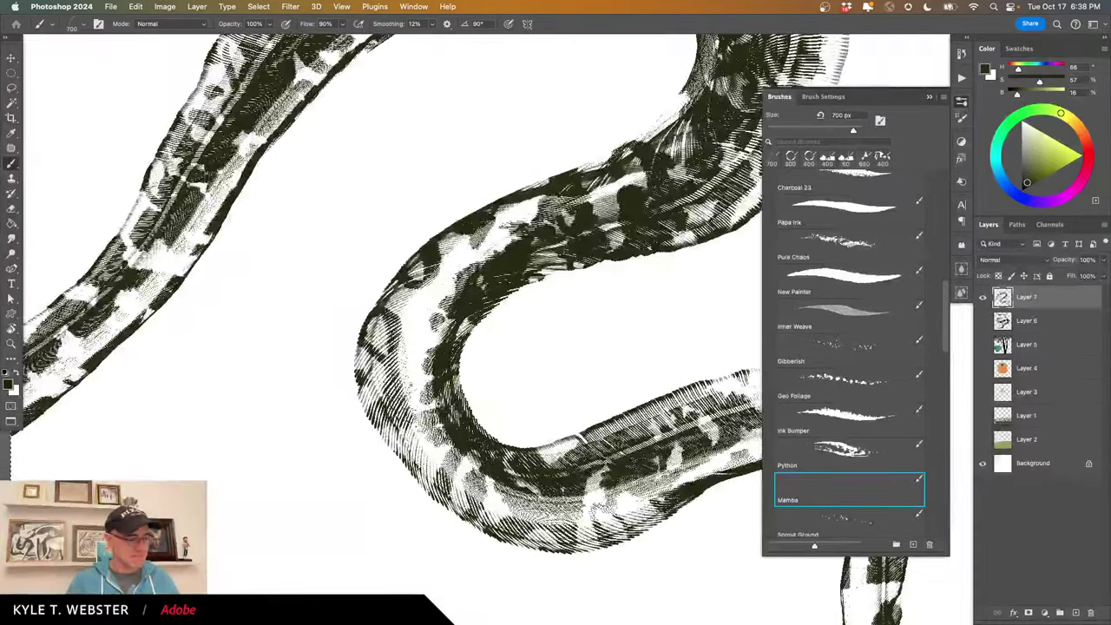
left_click_drag(566, 328, 356, 597)
left_click_drag(242, 426, 450, 480)
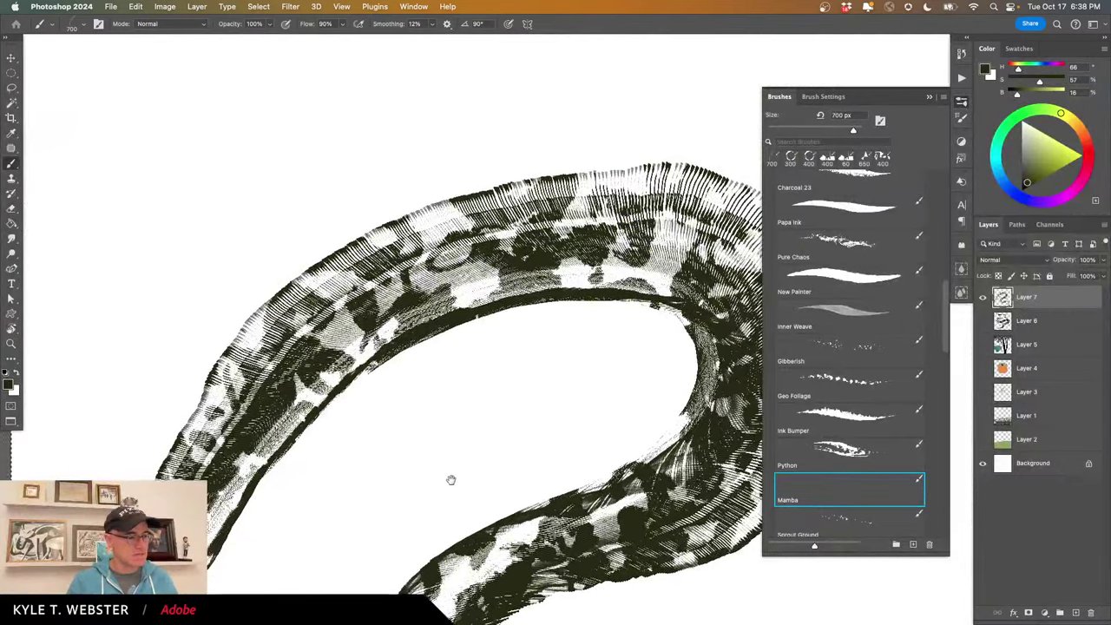
key("super+minus")
key("super+minus")
key("super+minus")
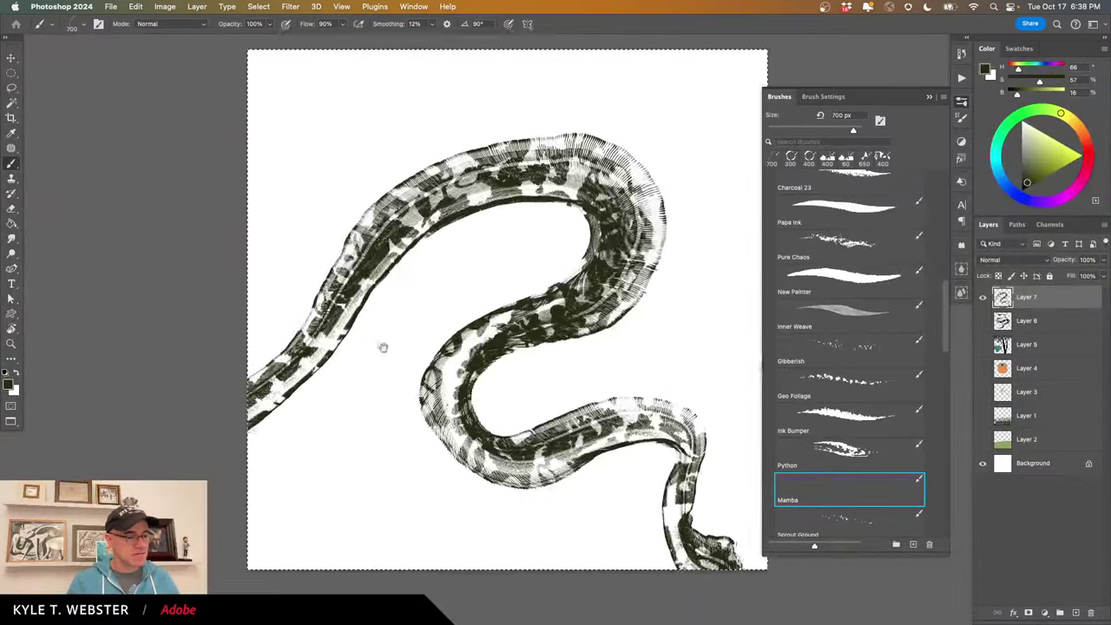
left_click_drag(383, 347, 374, 339)
mouse_move(390, 409)
left_mouse_down()
mouse_move(369, 396)
mouse_move(368, 408)
left_mouse_up()
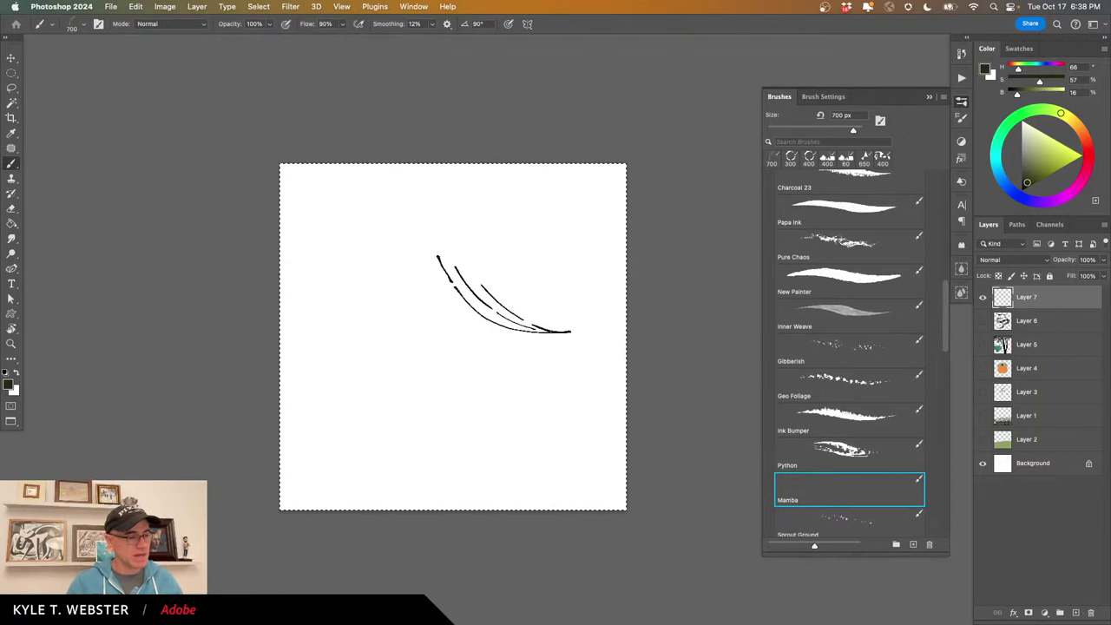
Fill the whole canvas with overlapping, intertwined snake strokes using the Mamba brush at 700 px.
mouse_move(612, 130)
left_mouse_down()
mouse_move(451, 273)
mouse_move(557, 317)
mouse_move(612, 448)
mouse_move(391, 521)
mouse_move(382, 347)
mouse_move(261, 365)
mouse_move(224, 479)
mouse_move(161, 260)
mouse_move(335, 80)
mouse_move(203, 218)
mouse_move(235, 372)
mouse_move(427, 471)
mouse_move(521, 474)
left_mouse_up()
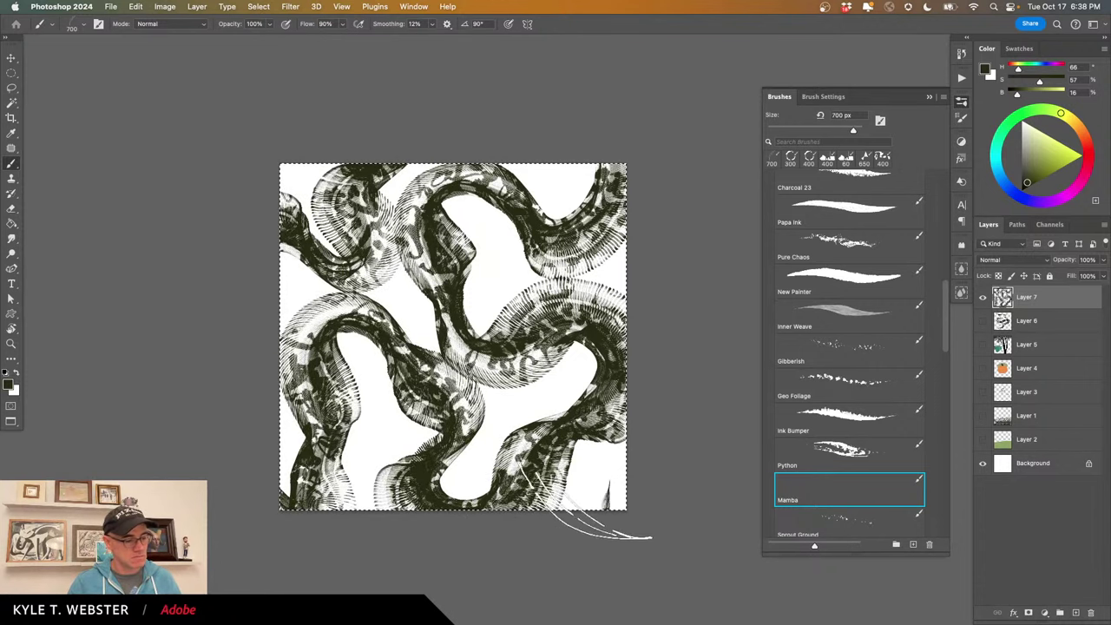
mouse_move(590, 508)
left_mouse_down()
mouse_move(617, 386)
mouse_move(517, 430)
mouse_move(469, 429)
mouse_move(486, 391)
mouse_move(477, 439)
mouse_move(443, 469)
mouse_move(464, 492)
mouse_move(508, 421)
mouse_move(560, 400)
mouse_move(586, 369)
mouse_move(556, 356)
mouse_move(486, 408)
mouse_move(465, 482)
mouse_move(439, 308)
mouse_move(477, 243)
mouse_move(521, 235)
mouse_move(490, 204)
mouse_move(456, 221)
mouse_move(486, 261)
mouse_move(464, 317)
mouse_move(499, 309)
mouse_move(512, 243)
mouse_move(477, 213)
mouse_move(517, 269)
mouse_move(616, 260)
mouse_move(633, 213)
mouse_move(595, 156)
mouse_move(573, 198)
mouse_move(534, 152)
left_mouse_up()
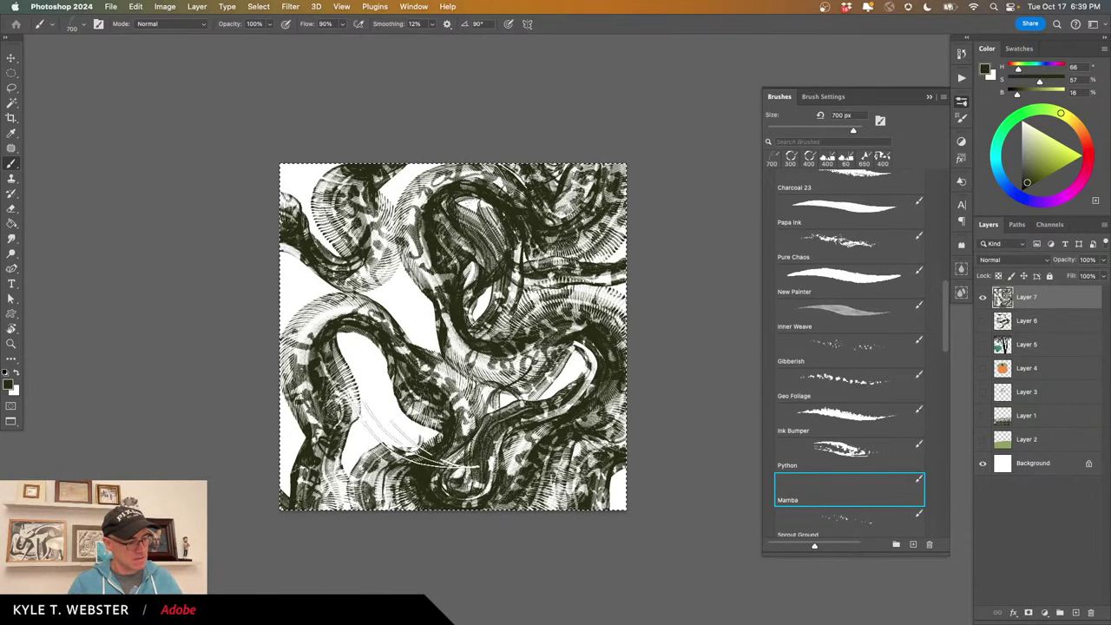
mouse_move(408, 434)
left_mouse_down()
mouse_move(364, 352)
mouse_move(356, 374)
mouse_move(391, 421)
mouse_move(391, 460)
left_mouse_up()
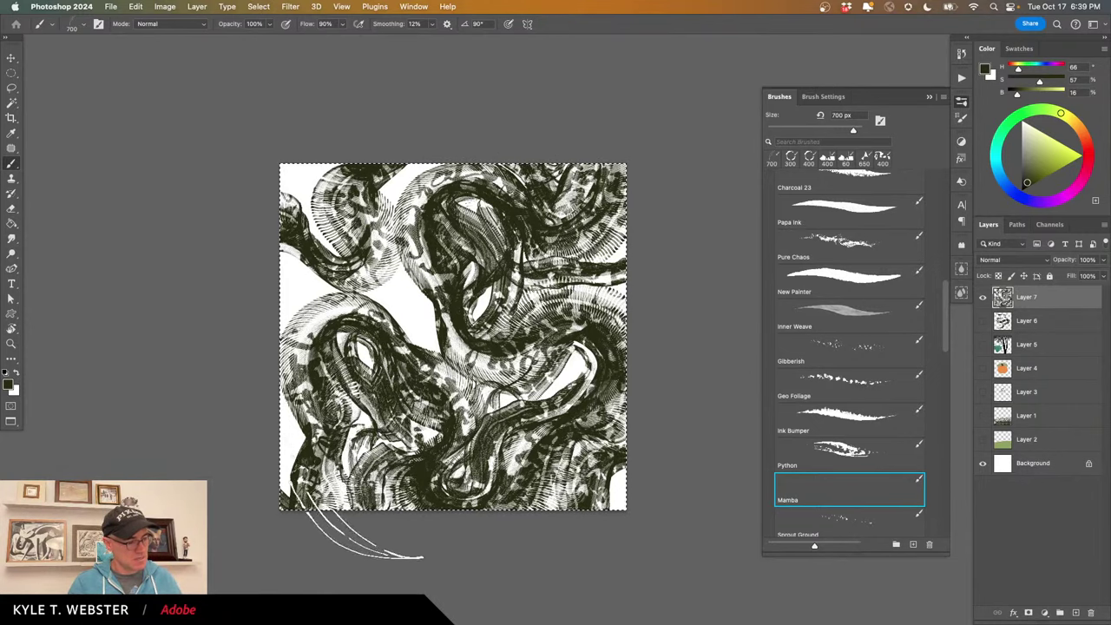
left_click_drag(398, 260, 386, 300)
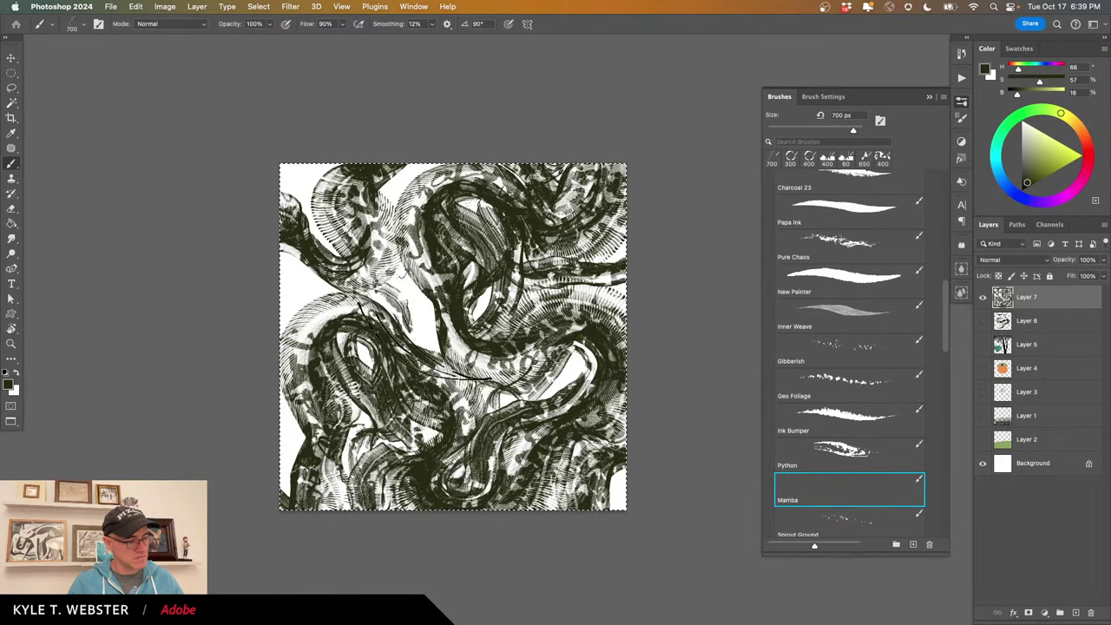
mouse_move(426, 347)
left_mouse_down()
mouse_move(391, 260)
mouse_move(417, 165)
mouse_move(278, 143)
mouse_move(269, 212)
left_mouse_up()
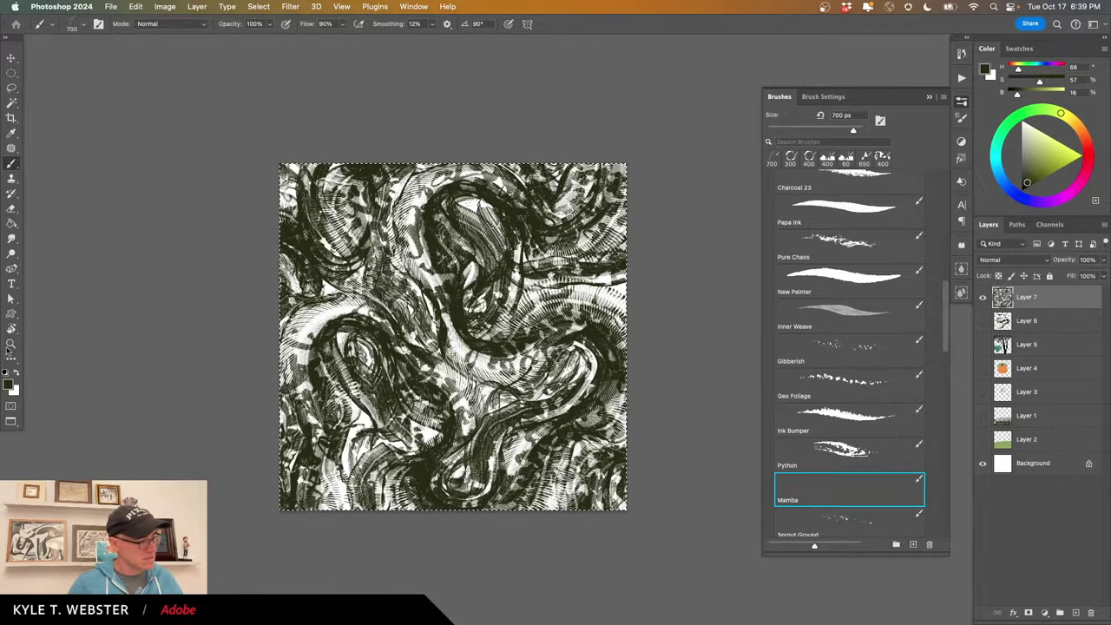
Examine the tangled Mamba texture at higher magnification, with the Brushes panel collapsed out of the way.
double_click(11, 344)
left_click_drag(241, 385, 486, 365)
left_click_drag(348, 226, 526, 521)
left_click_drag(660, 386, 532, 417)
left_click(932, 97)
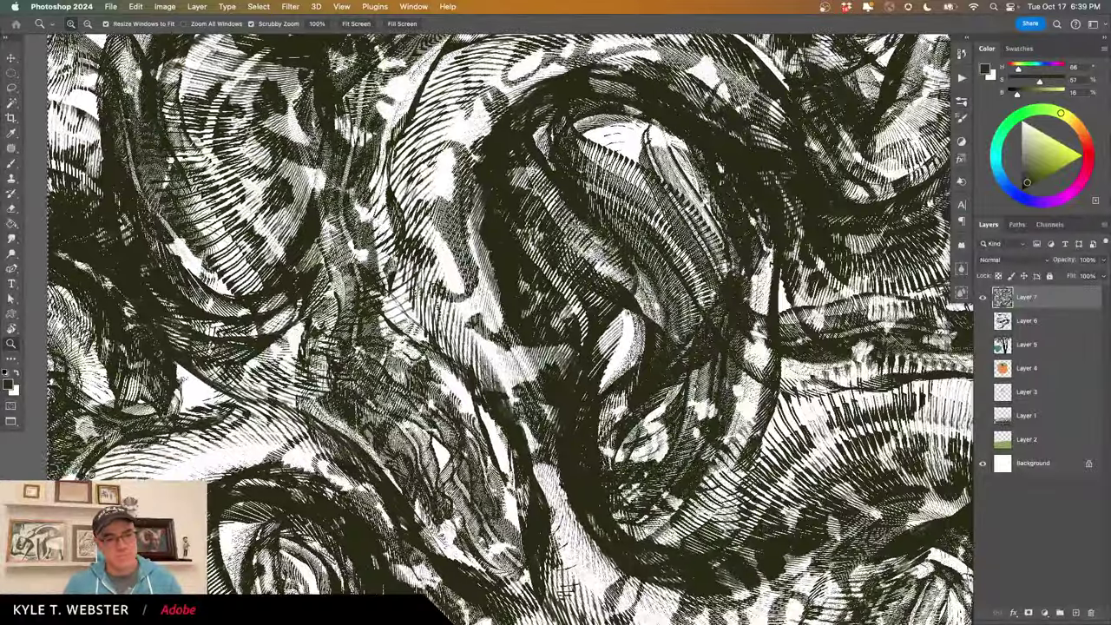
Clear the tangled Mamba strokes from Layer 7.
key("super+minus")
key("super+minus")
left_click_drag(521, 391, 498, 287)
left_click(386, 404, "alt")
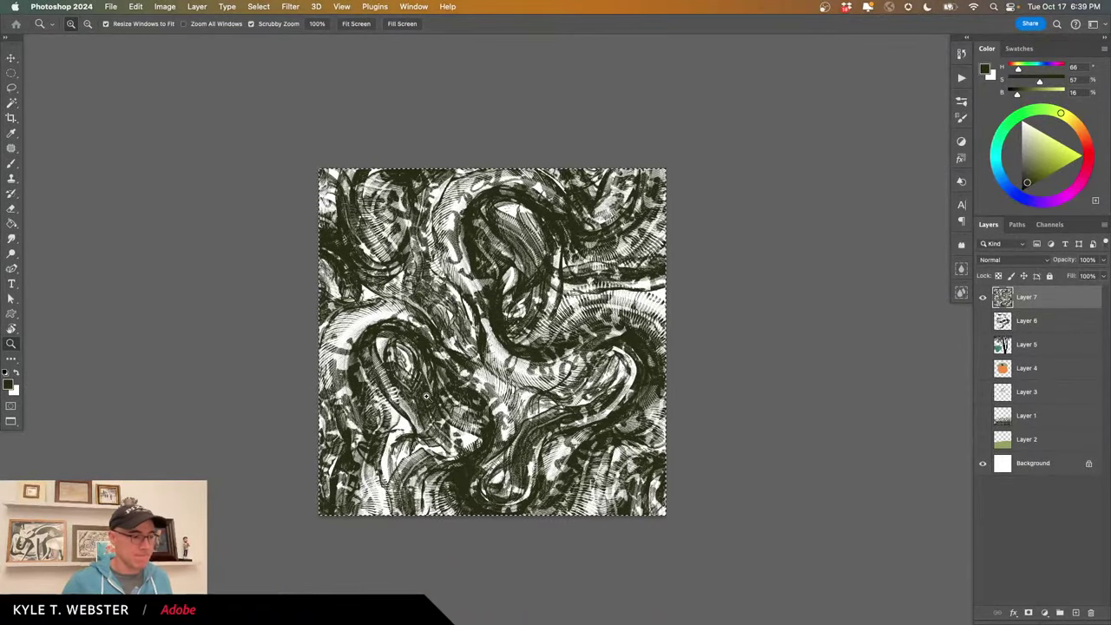
key("Delete")
Turn on Pattern Preview for the empty canvas, with the Brush tool active.
key("b")
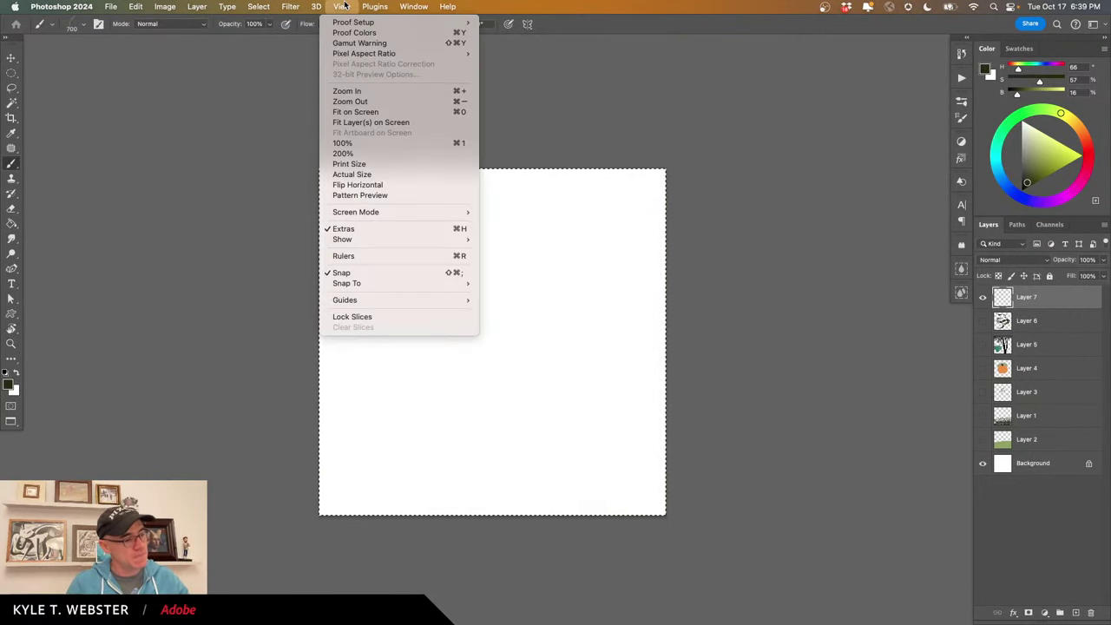
left_click(403, 195)
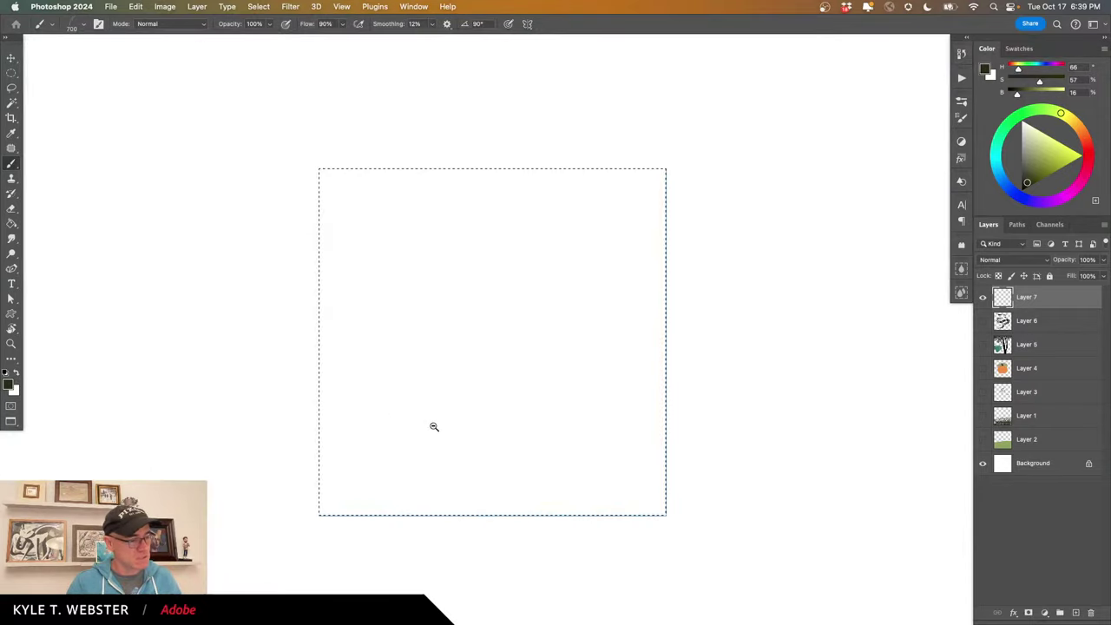
left_click(434, 428, "alt")
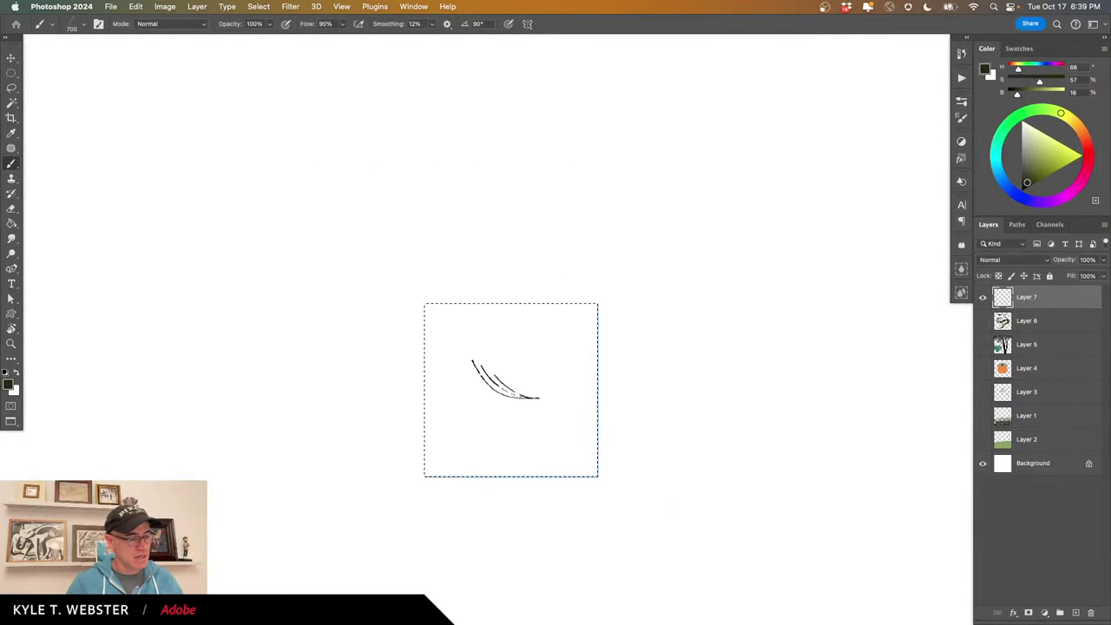
Fill the repeating tile on Layer 7 with wavy, overlapping Mamba strokes at 700 px, painting across the tile edges.
mouse_move(504, 379)
left_mouse_down()
mouse_move(517, 289)
mouse_move(493, 260)
mouse_move(468, 271)
mouse_move(481, 321)
mouse_move(463, 347)
mouse_move(474, 377)
mouse_move(533, 417)
mouse_move(554, 324)
mouse_move(550, 284)
mouse_move(512, 257)
mouse_move(485, 334)
mouse_move(488, 382)
left_mouse_up()
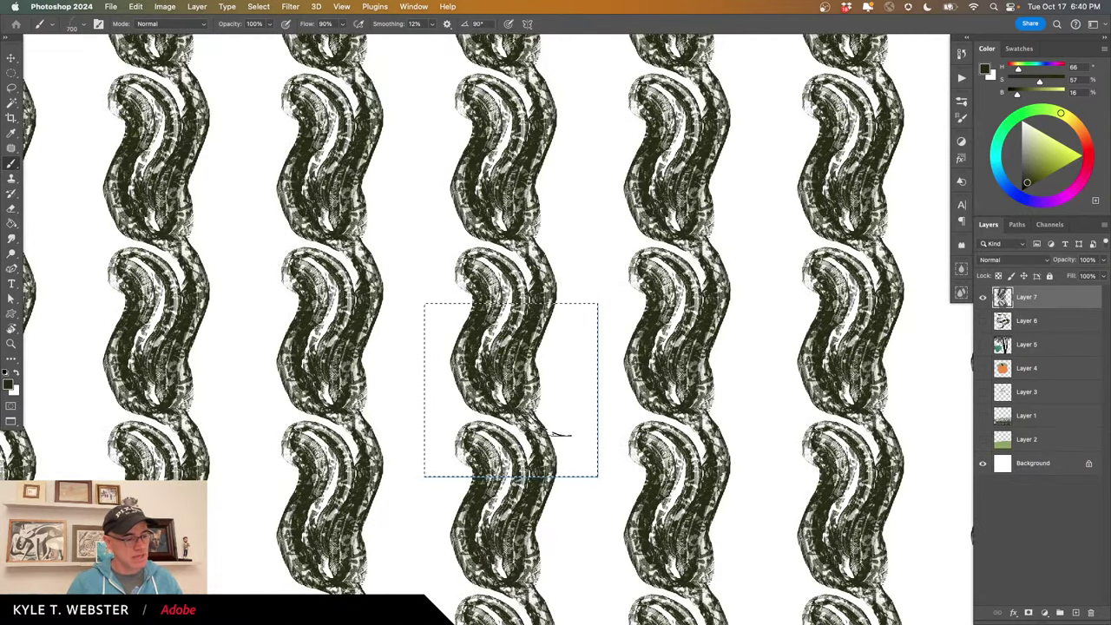
mouse_move(551, 408)
left_mouse_down()
mouse_move(573, 480)
mouse_move(558, 535)
mouse_move(599, 503)
mouse_move(599, 462)
mouse_move(578, 408)
mouse_move(608, 347)
mouse_move(599, 434)
mouse_move(612, 417)
mouse_move(686, 442)
left_mouse_up()
mouse_move(617, 488)
left_mouse_down()
mouse_move(589, 479)
mouse_move(573, 357)
mouse_move(549, 398)
left_mouse_up()
mouse_move(586, 352)
left_mouse_down()
mouse_move(621, 343)
mouse_move(556, 404)
left_mouse_up()
left_click_drag(512, 284, 506, 330)
mouse_move(512, 478)
left_mouse_down()
mouse_move(490, 447)
mouse_move(467, 483)
left_mouse_up()
left_click_drag(588, 325, 610, 316)
mouse_move(439, 316)
left_mouse_down()
mouse_move(417, 327)
mouse_move(434, 379)
left_mouse_up()
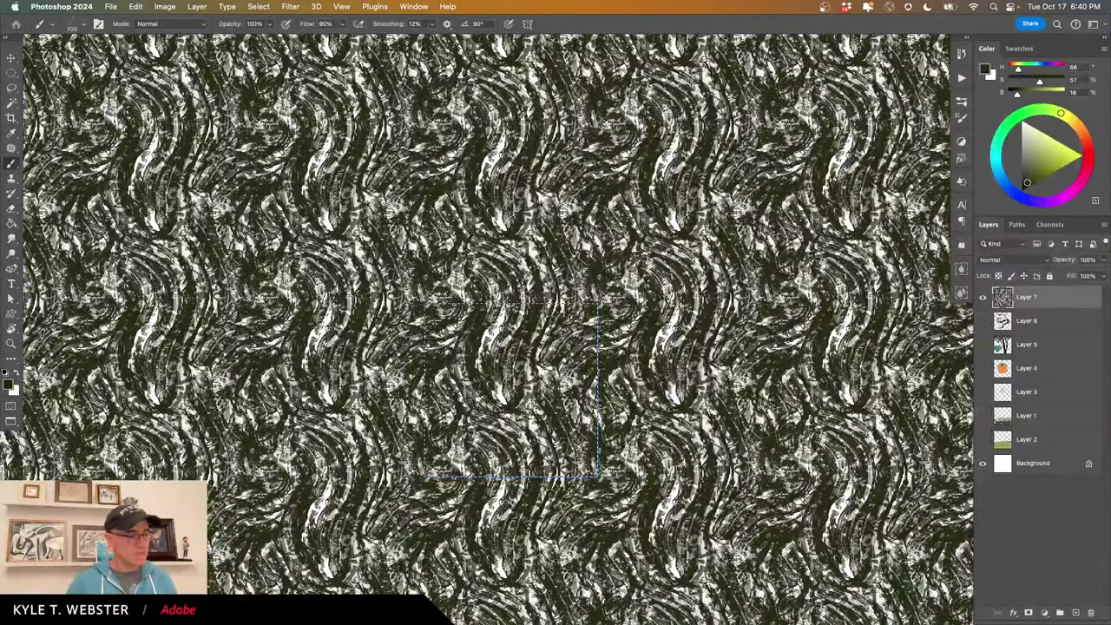
left_click_drag(512, 407, 499, 385)
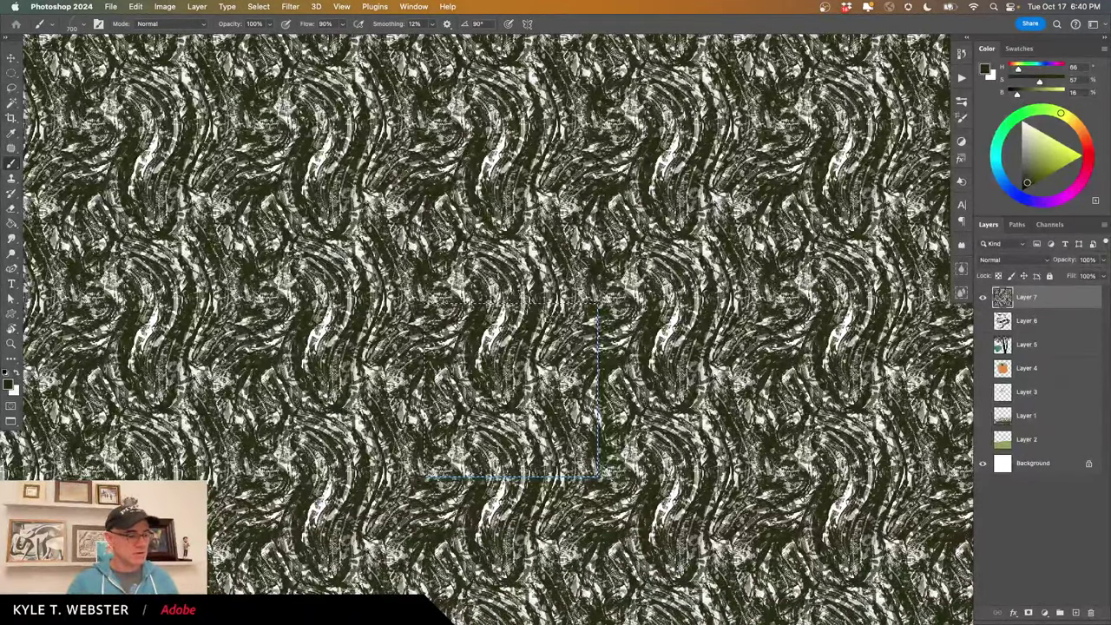
Turn off Pattern Preview and examine the texture of the single painted tile up close.
left_click(342, 6)
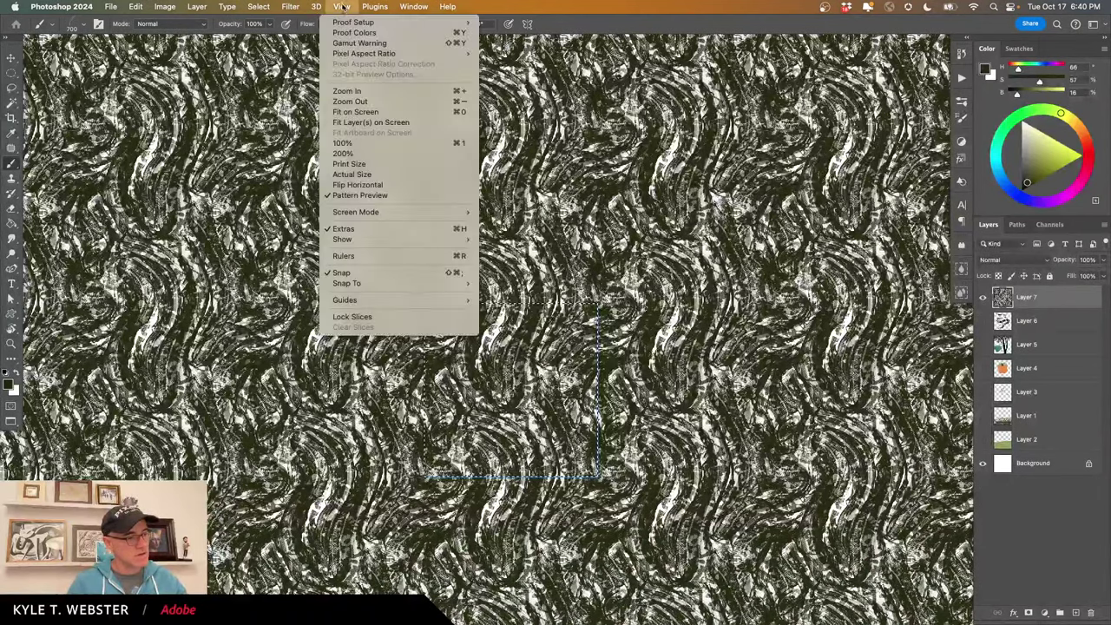
left_click(358, 195)
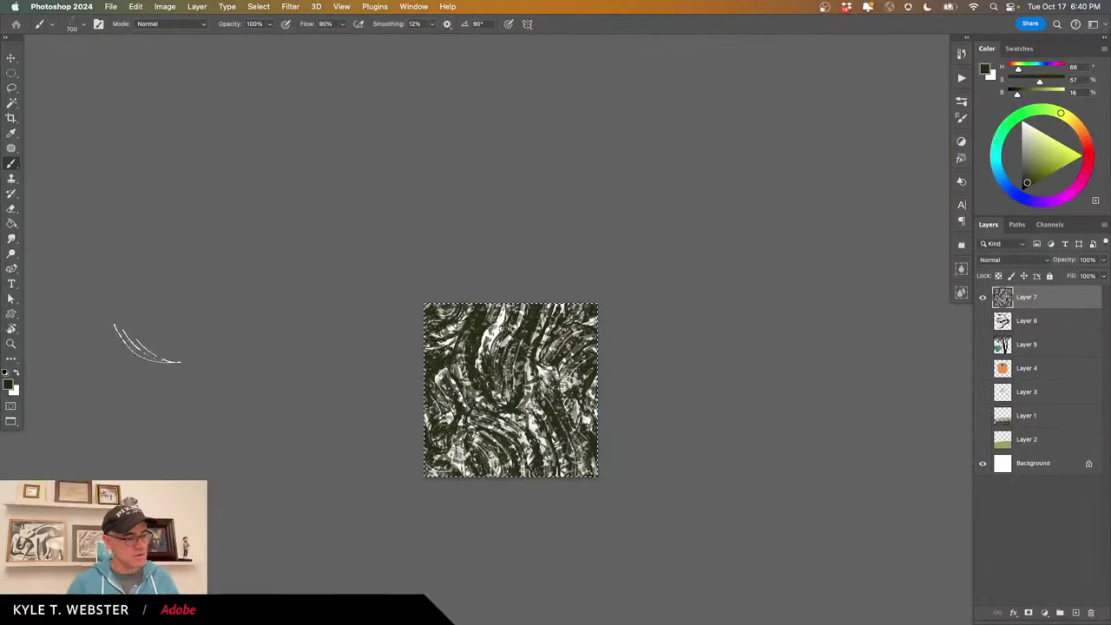
double_click(12, 344)
scroll(510, 330, "down", 5)
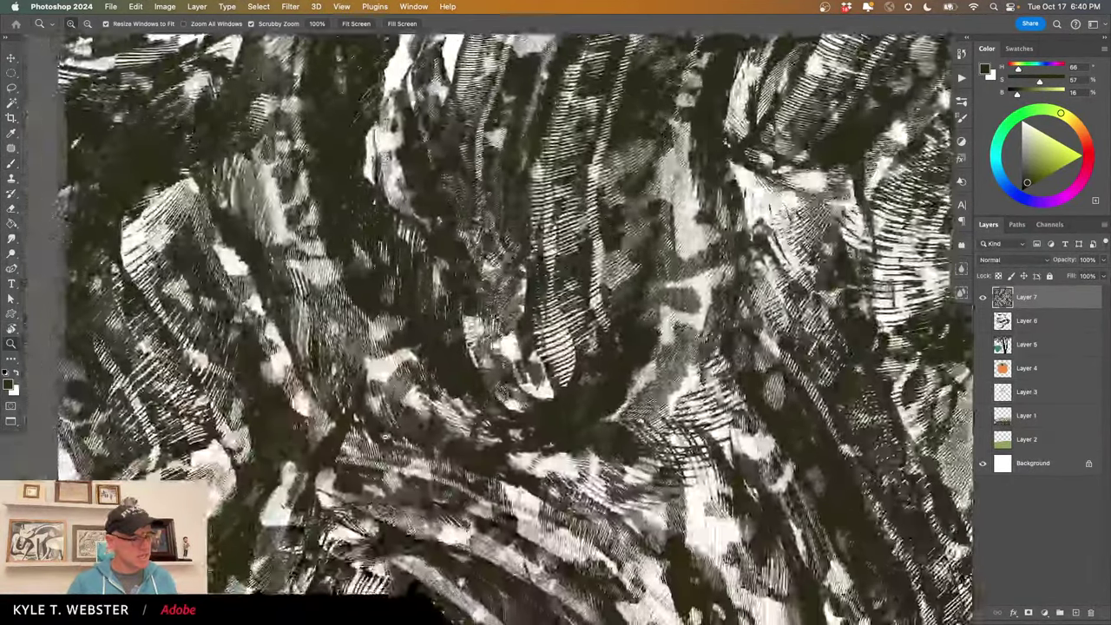
left_click(382, 440, "alt")
left_click(382, 440, "alt")
left_click(370, 468, "alt")
left_click_drag(407, 491, 454, 439)
Deselect the canvas and locate the Define Pattern command for the painted tile.
key("super+a")
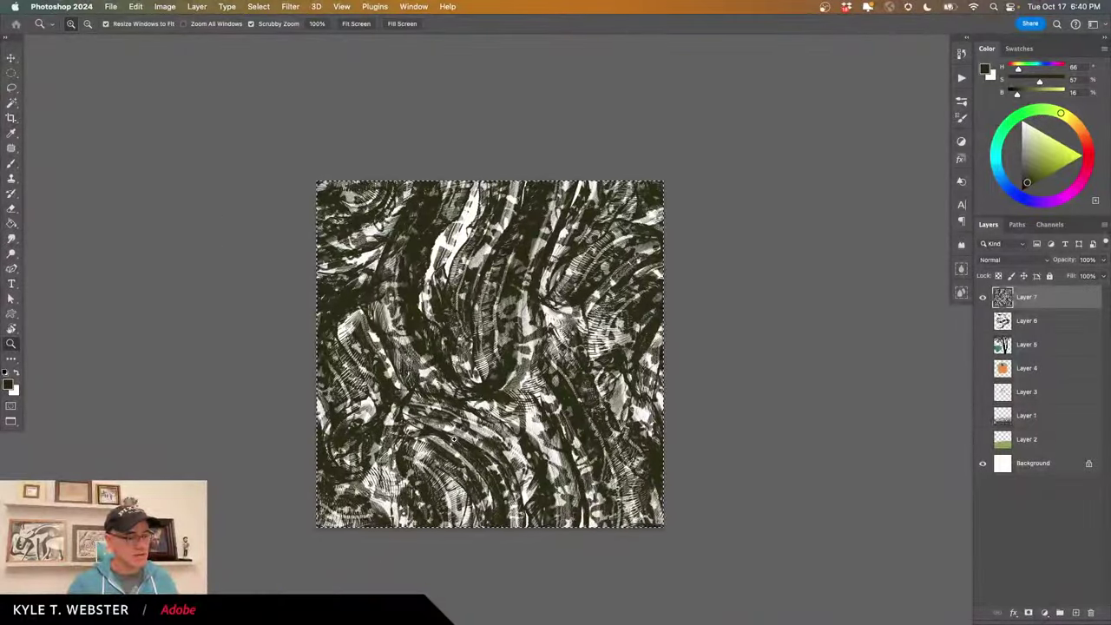
key("super+d")
left_click(136, 7)
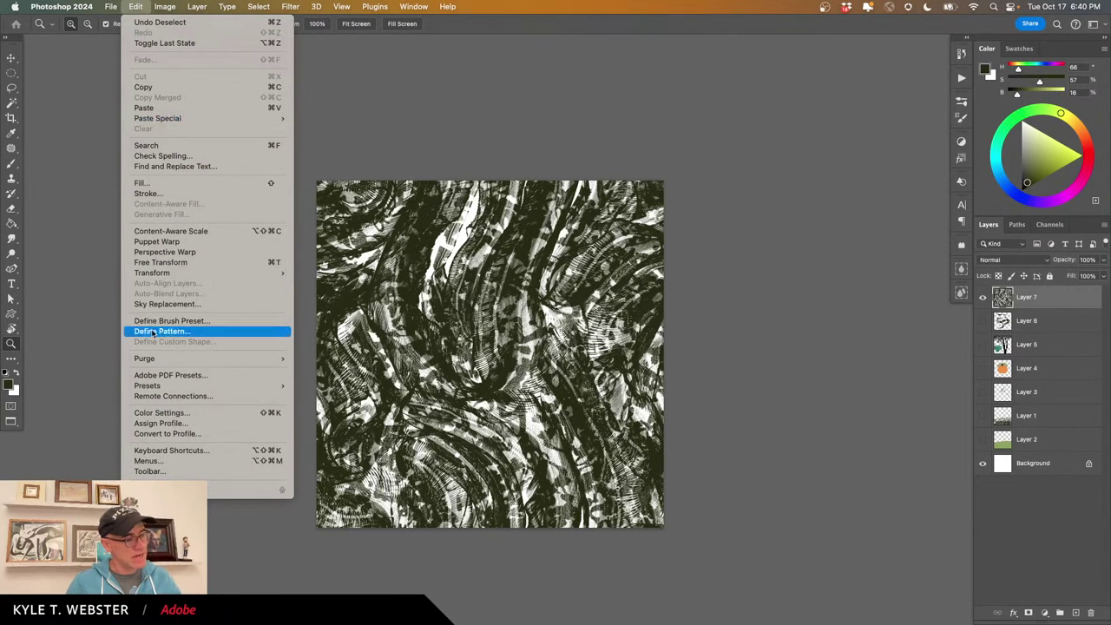
left_click(136, 7)
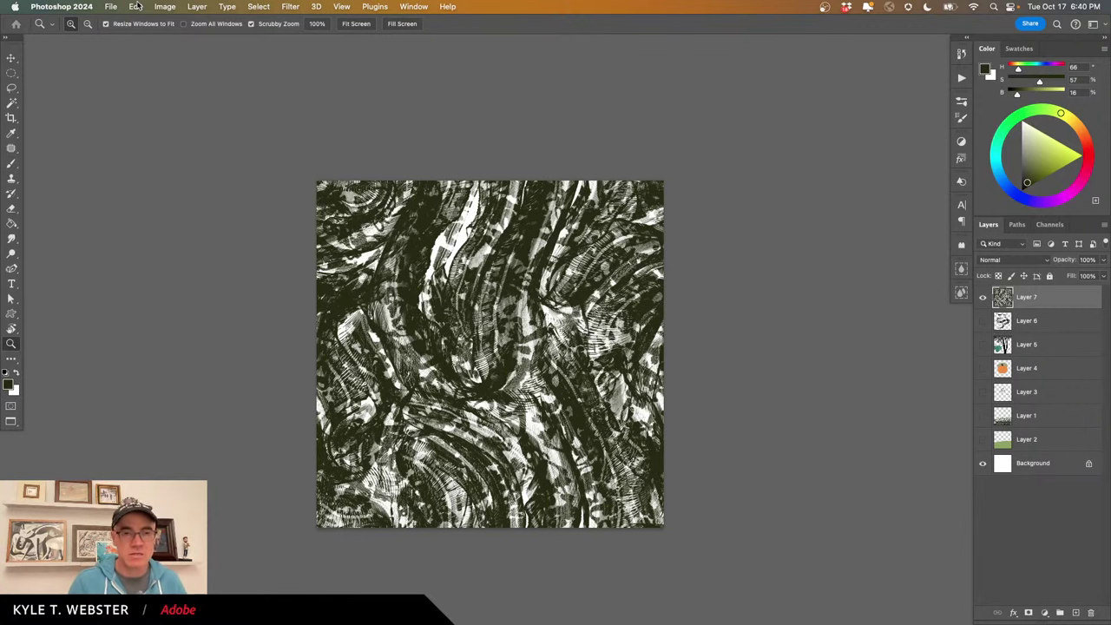
Erase the whole Mamba tile from Layer 7 and return to the Brush tool.
key("super+a")
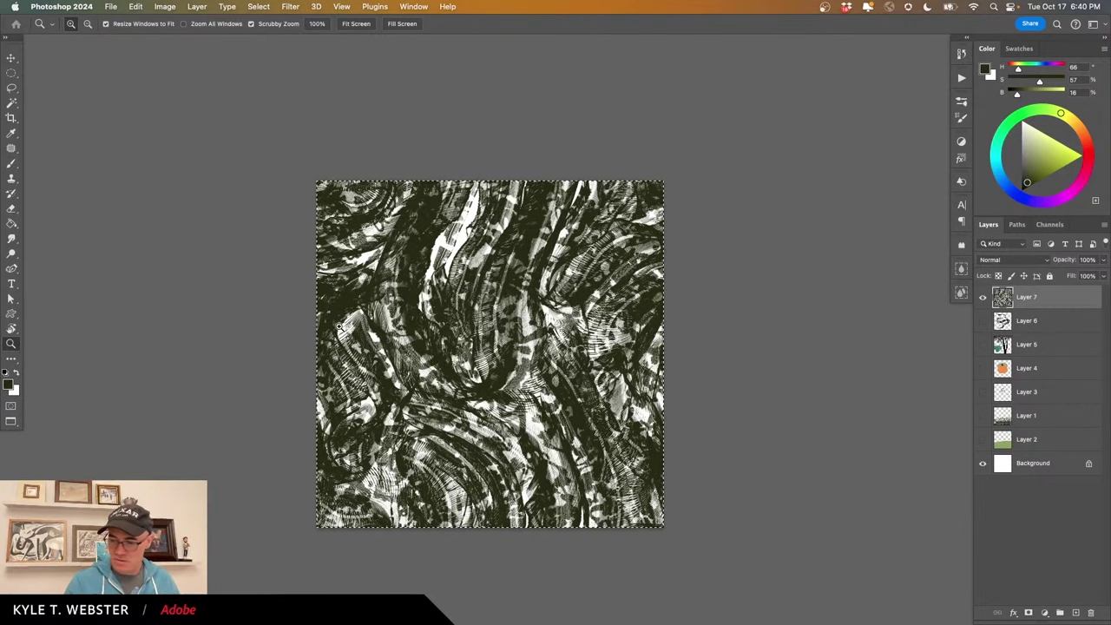
key("BackSpace")
key("b")
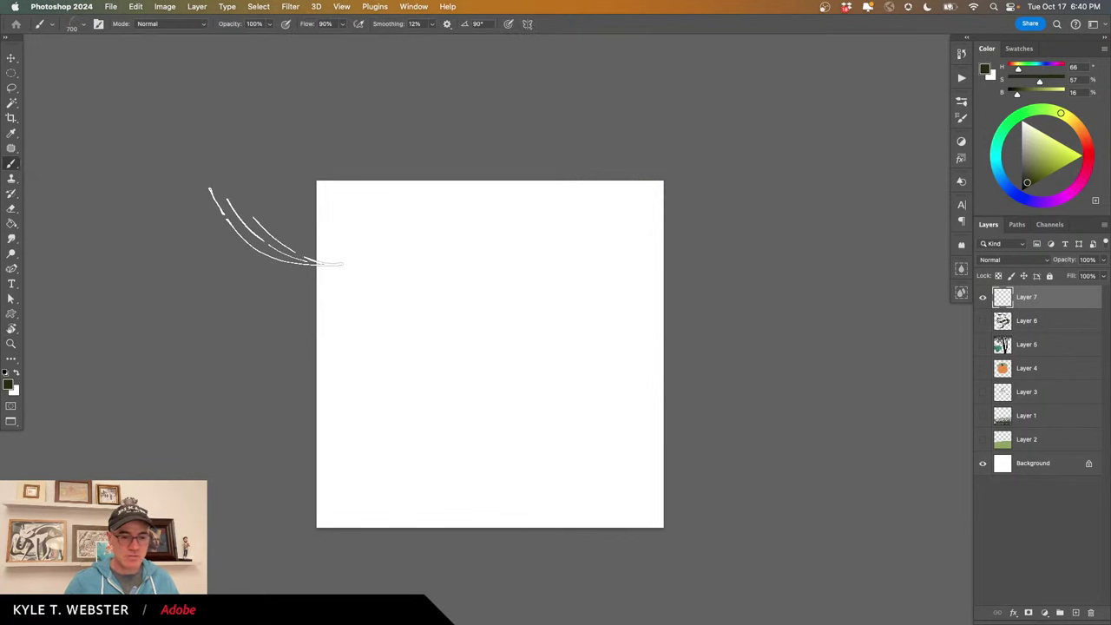
Show the brush list, enlarge the view of the blank canvas, and choose the Sprout Ground brush at 800 px.
left_click(962, 103)
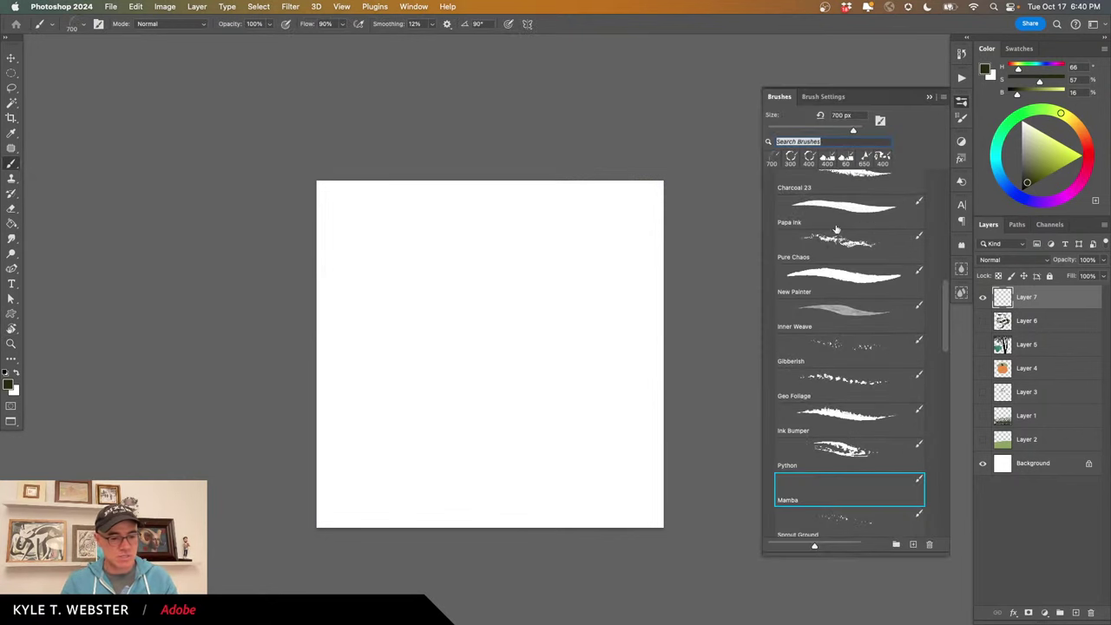
left_click_drag(945, 304, 859, 336)
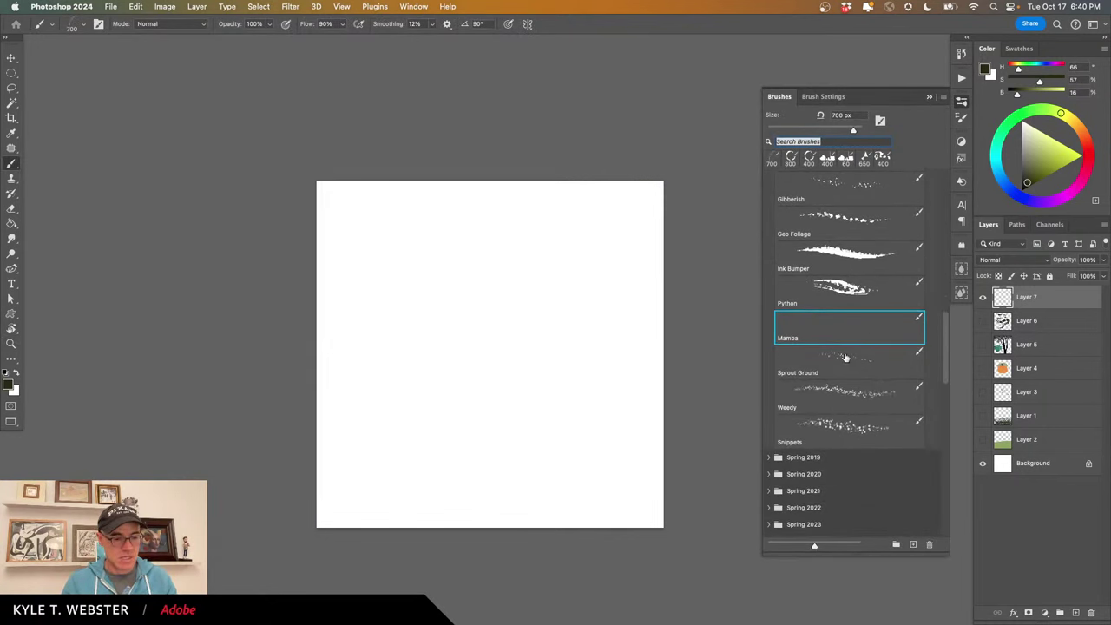
left_click(11, 345)
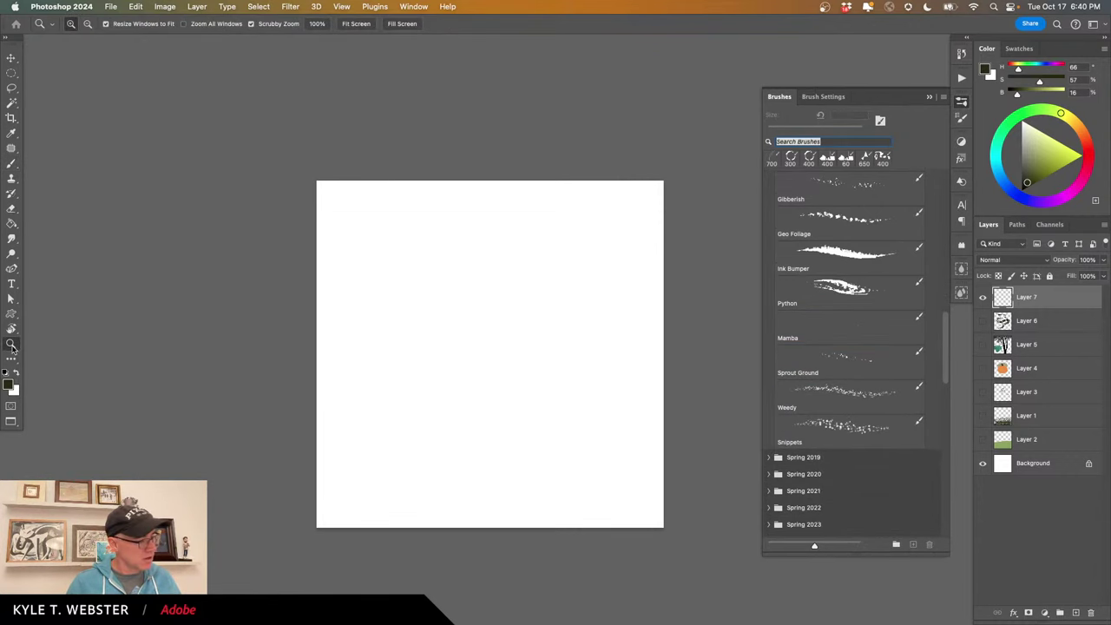
double_click(12, 348)
left_click(390, 462, "alt")
left_click(390, 462, "alt")
left_click_drag(357, 481, 462, 381)
key("b")
Paint a trial Sprout Ground stroke across the lower canvas and undo it.
mouse_move(603, 469)
left_mouse_down()
mouse_move(486, 404)
mouse_move(417, 426)
mouse_move(330, 417)
left_mouse_up()
key("super+z")
key("super+z")
key("super+z")
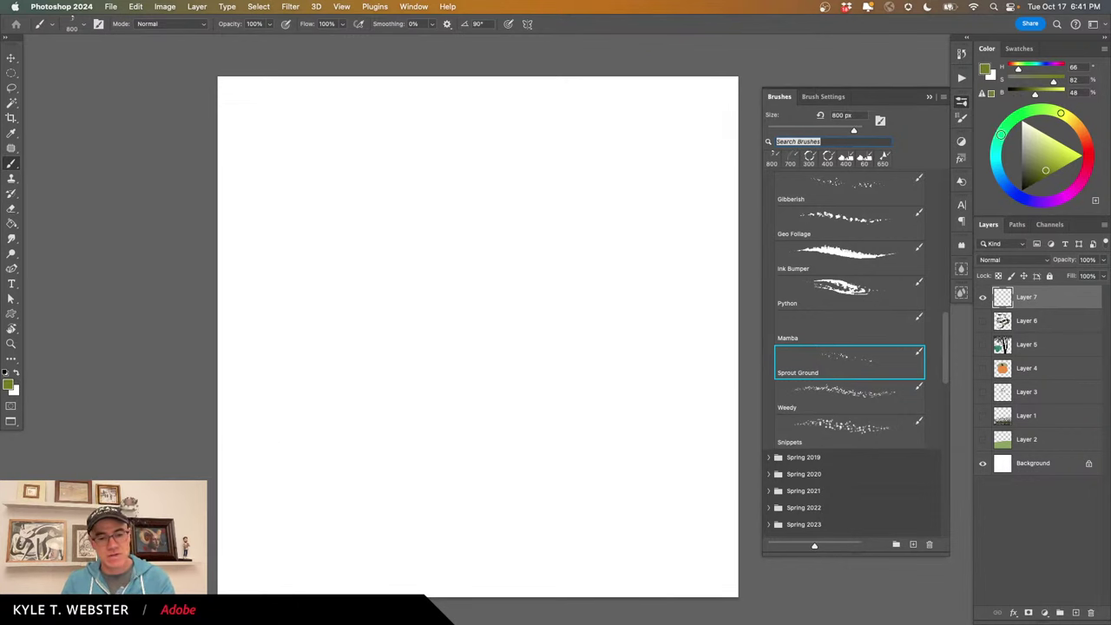
Paint a dense sloping mass of teal sprouts in the canvas's lower-left half with Sprout Ground, starting with H 182, S 59, B 41.
left_click(995, 156)
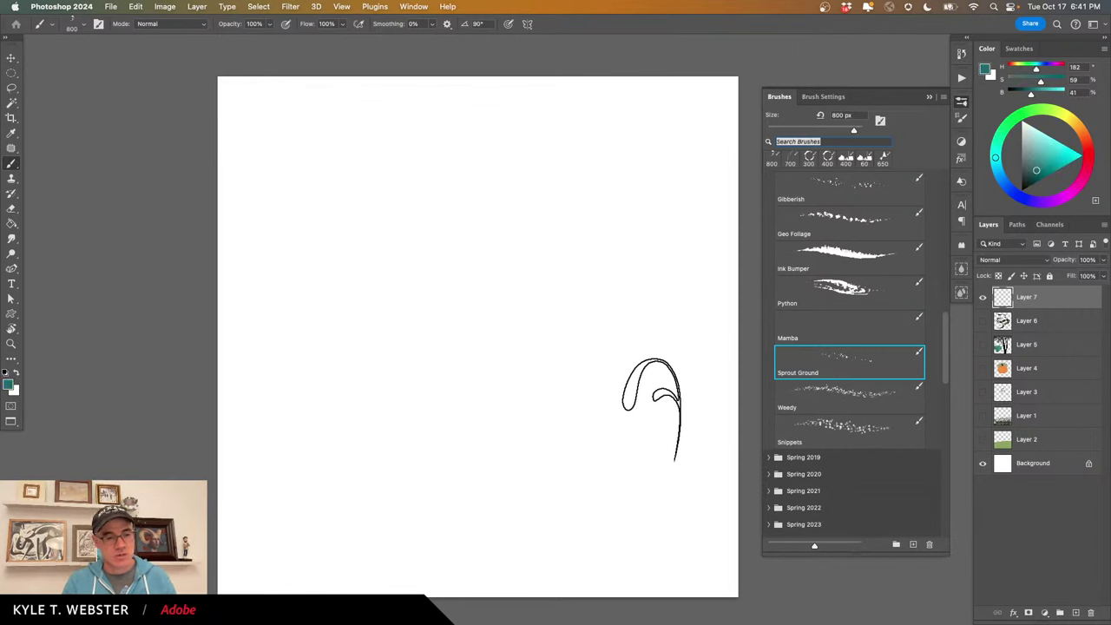
mouse_move(628, 516)
left_mouse_down()
mouse_move(466, 502)
mouse_move(362, 509)
left_mouse_up()
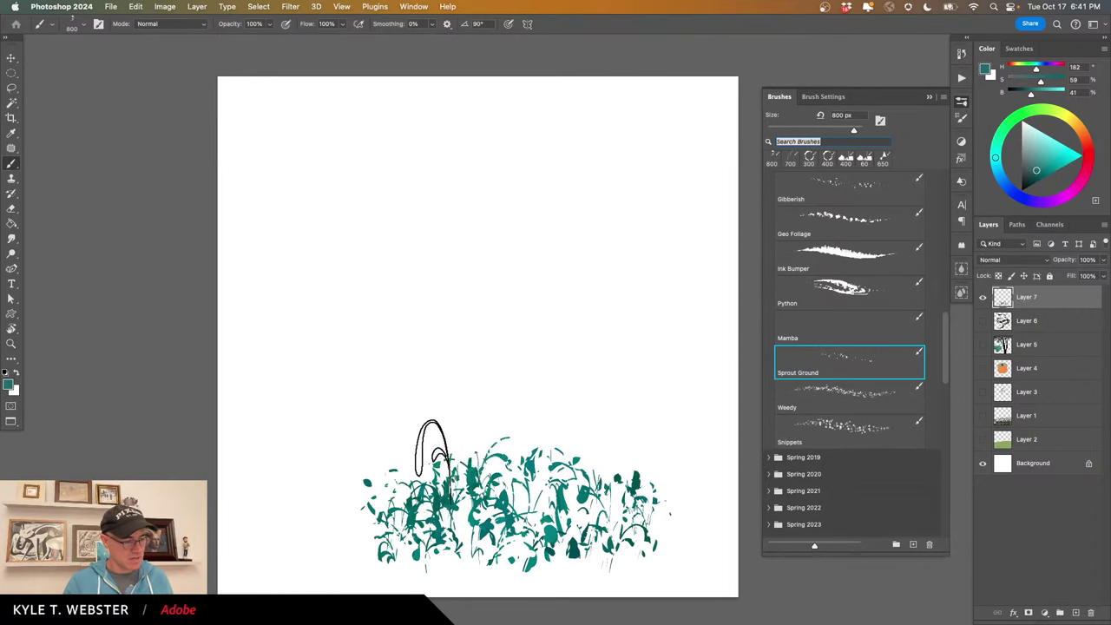
mouse_move(432, 449)
left_mouse_down()
mouse_move(468, 521)
mouse_move(356, 555)
mouse_move(360, 539)
mouse_move(243, 546)
mouse_move(313, 504)
mouse_move(278, 471)
mouse_move(345, 467)
mouse_move(282, 399)
mouse_move(334, 434)
mouse_move(439, 399)
mouse_move(339, 403)
mouse_move(306, 477)
mouse_move(271, 443)
mouse_move(210, 418)
mouse_move(229, 482)
mouse_move(158, 452)
mouse_move(257, 404)
mouse_move(330, 386)
mouse_move(418, 399)
mouse_move(286, 400)
mouse_move(245, 385)
mouse_move(330, 393)
mouse_move(211, 384)
mouse_move(299, 367)
mouse_move(274, 346)
mouse_move(222, 367)
mouse_move(348, 341)
mouse_move(254, 330)
mouse_move(239, 375)
mouse_move(274, 385)
mouse_move(306, 345)
mouse_move(219, 321)
mouse_move(217, 337)
mouse_move(295, 349)
mouse_move(219, 339)
mouse_move(369, 348)
mouse_move(286, 360)
mouse_move(309, 328)
mouse_move(337, 358)
mouse_move(405, 389)
mouse_move(302, 475)
mouse_move(191, 439)
mouse_move(296, 569)
mouse_move(278, 504)
mouse_move(343, 534)
mouse_move(374, 447)
mouse_move(373, 573)
mouse_move(430, 542)
mouse_move(477, 487)
mouse_move(447, 599)
mouse_move(521, 516)
mouse_move(638, 599)
mouse_move(276, 495)
mouse_move(238, 547)
mouse_move(265, 434)
mouse_move(256, 412)
mouse_move(200, 369)
mouse_move(204, 430)
mouse_move(232, 487)
mouse_move(236, 547)
mouse_move(222, 564)
mouse_move(369, 582)
mouse_move(221, 582)
mouse_move(451, 581)
mouse_move(369, 503)
mouse_move(287, 452)
mouse_move(386, 426)
mouse_move(253, 373)
mouse_move(350, 572)
mouse_move(581, 607)
left_mouse_up()
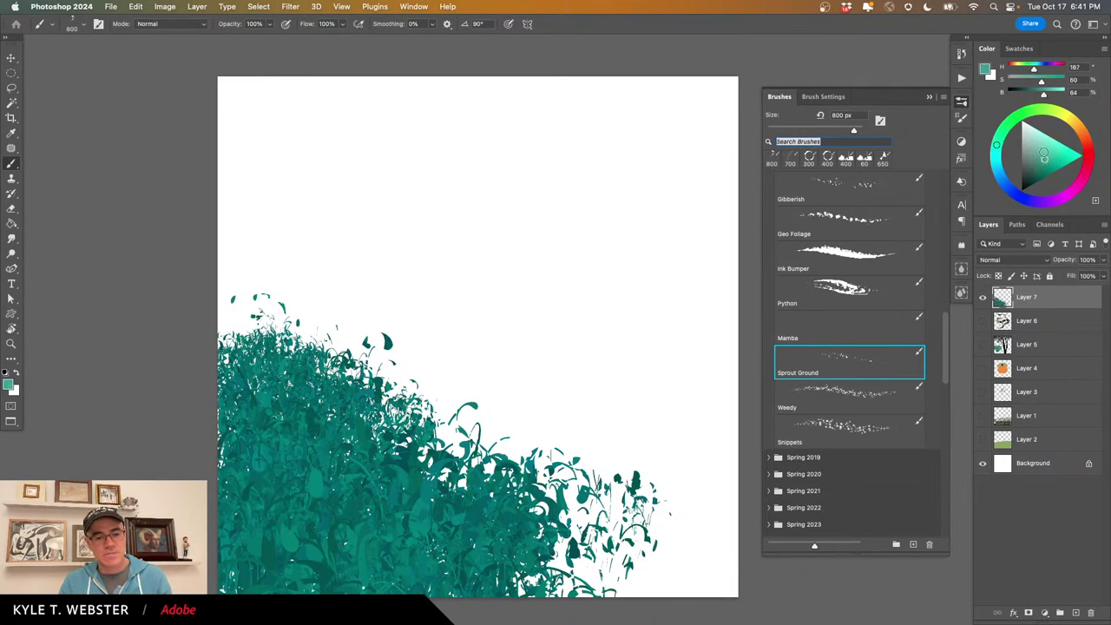
Add lighter green sprouts over the foliage with Sprout Ground at 800 px, using H 167, S 60, B 64.
mouse_move(422, 533)
left_mouse_down()
mouse_move(389, 510)
mouse_move(228, 471)
mouse_move(388, 547)
left_mouse_up()
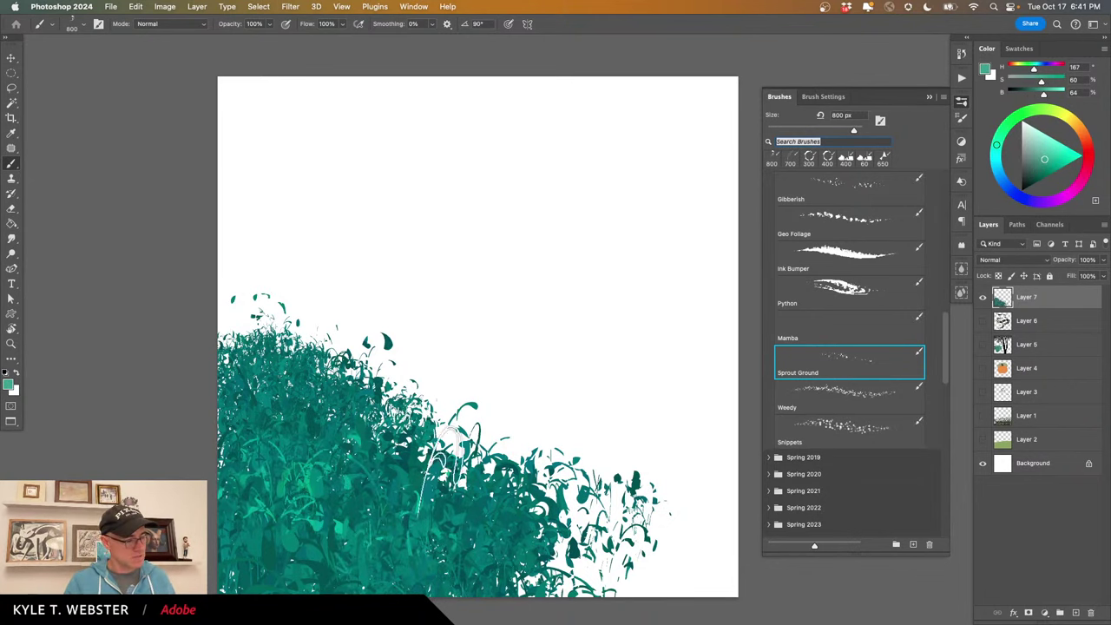
mouse_move(443, 472)
left_mouse_down()
mouse_move(349, 428)
mouse_move(321, 393)
mouse_move(246, 406)
mouse_move(292, 376)
left_mouse_up()
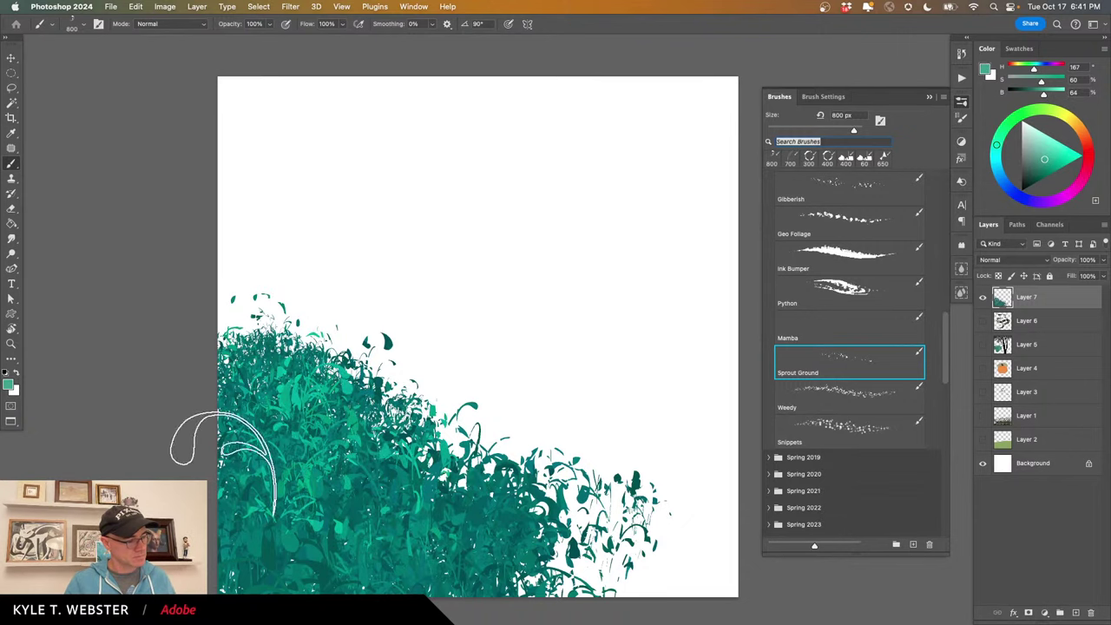
mouse_move(419, 547)
left_mouse_down()
mouse_move(414, 504)
mouse_move(507, 591)
mouse_move(469, 582)
left_mouse_up()
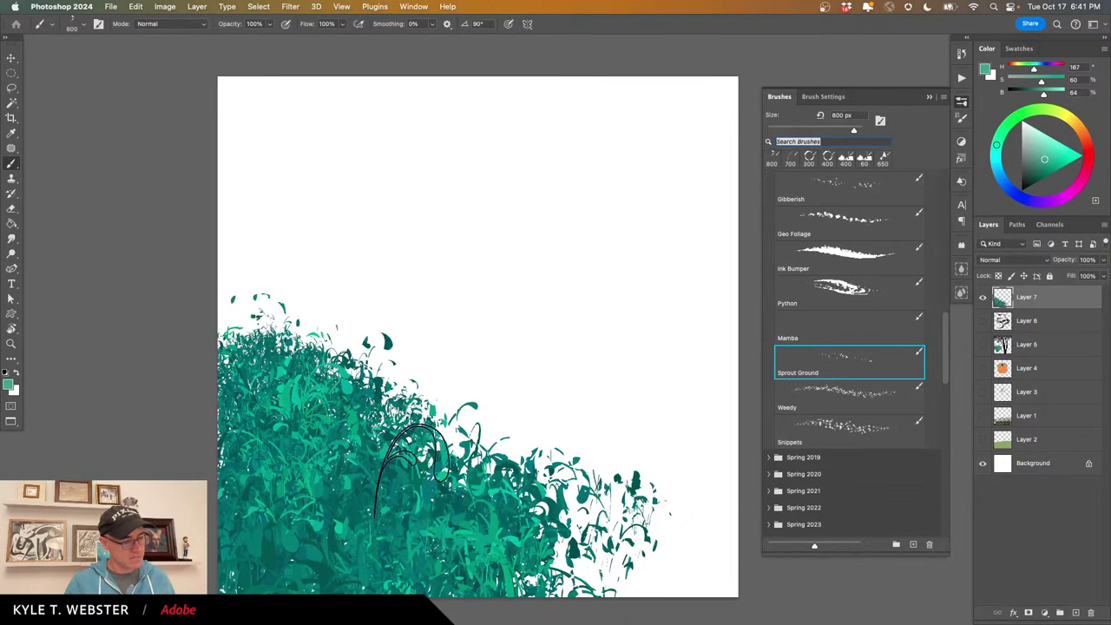
Examine the layered Sprout Ground foliage up close, and return to a view of the full canvas.
left_click(11, 345)
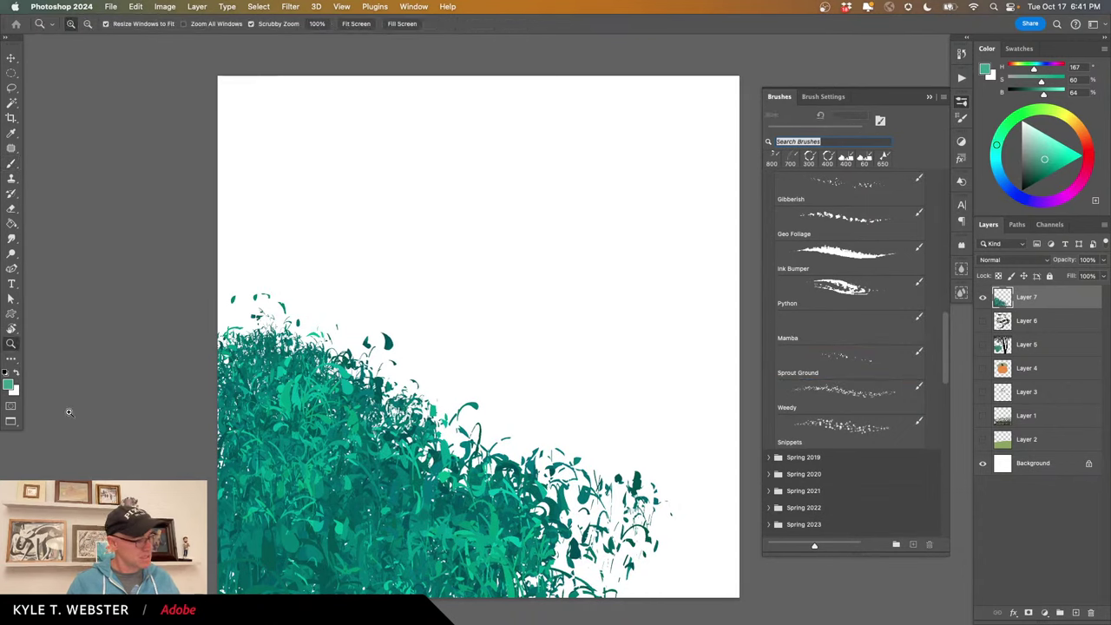
left_click(70, 412)
left_click(70, 412)
left_click_drag(130, 591, 191, 406)
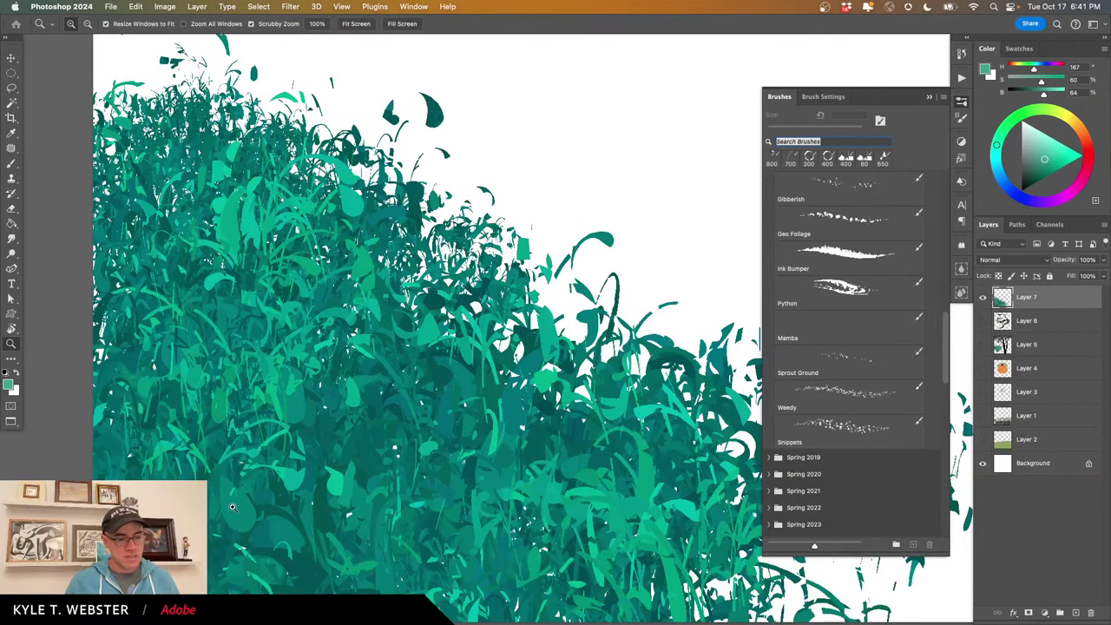
left_click(520, 452, "alt")
left_click(520, 454, "alt")
left_click_drag(514, 462, 384, 487)
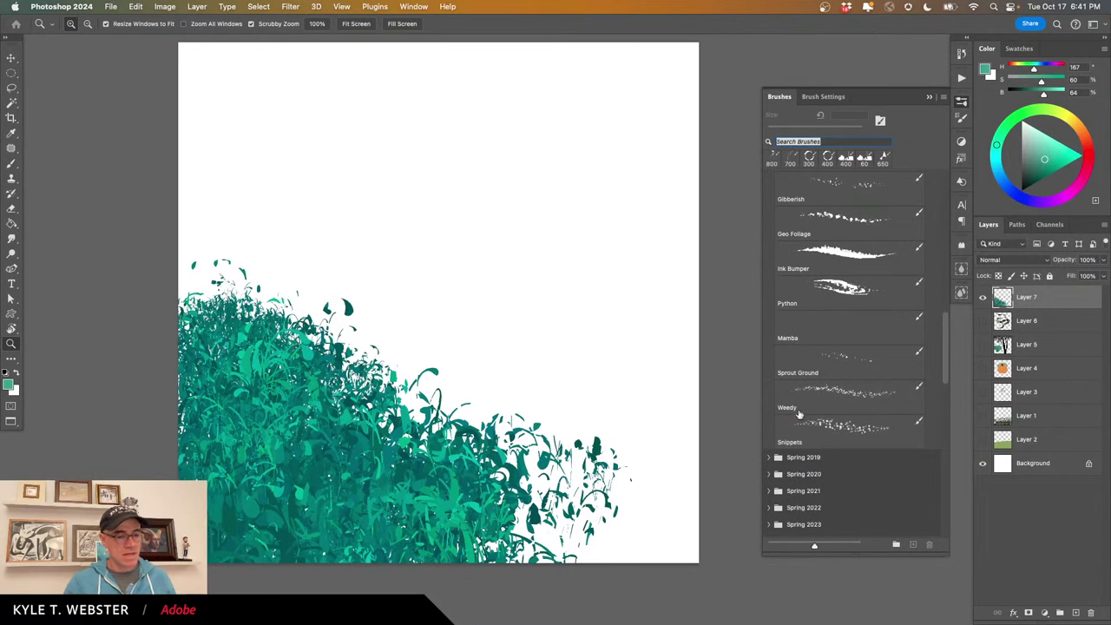
Select the Weedy brush at 583 px, paint a test patch in the canvas's empty upper-right area, and undo it.
left_click(799, 414)
mouse_move(588, 230)
left_mouse_down()
mouse_move(601, 356)
mouse_move(536, 297)
mouse_move(531, 273)
mouse_move(572, 243)
mouse_move(591, 306)
mouse_move(637, 282)
mouse_move(608, 272)
mouse_move(633, 234)
mouse_move(573, 211)
mouse_move(544, 239)
mouse_move(565, 209)
mouse_move(527, 213)
mouse_move(530, 302)
mouse_move(404, 210)
mouse_move(454, 261)
mouse_move(555, 317)
mouse_move(630, 259)
mouse_move(591, 215)
mouse_move(641, 205)
mouse_move(694, 211)
left_mouse_up()
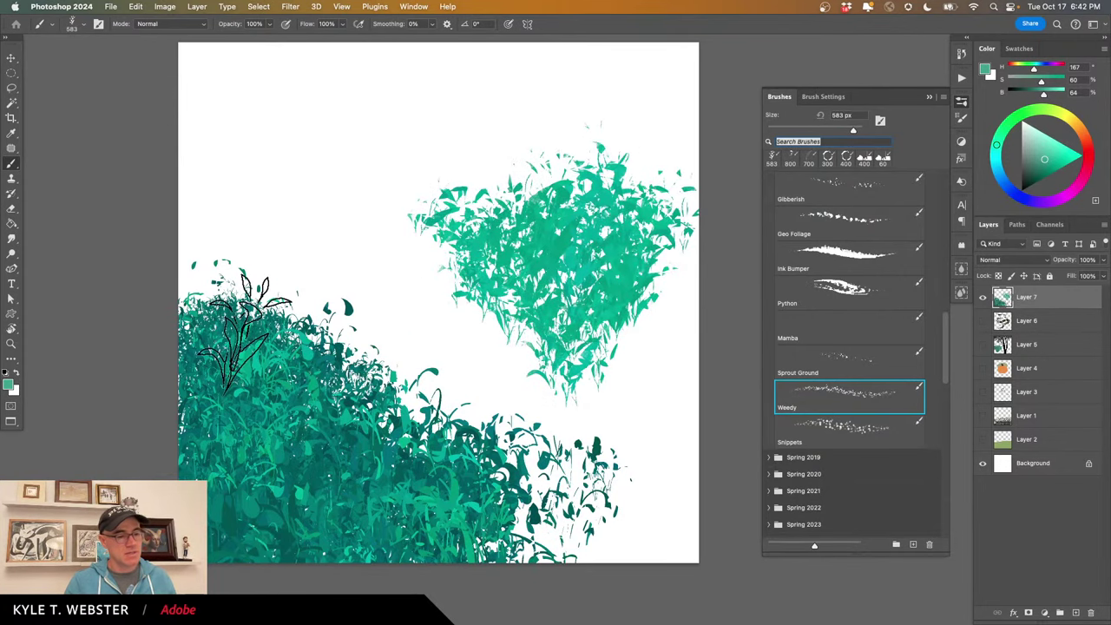
key("super+z")
key("super+z")
key("super+z")
key("super+z")
key("super+z")
key("super+z")
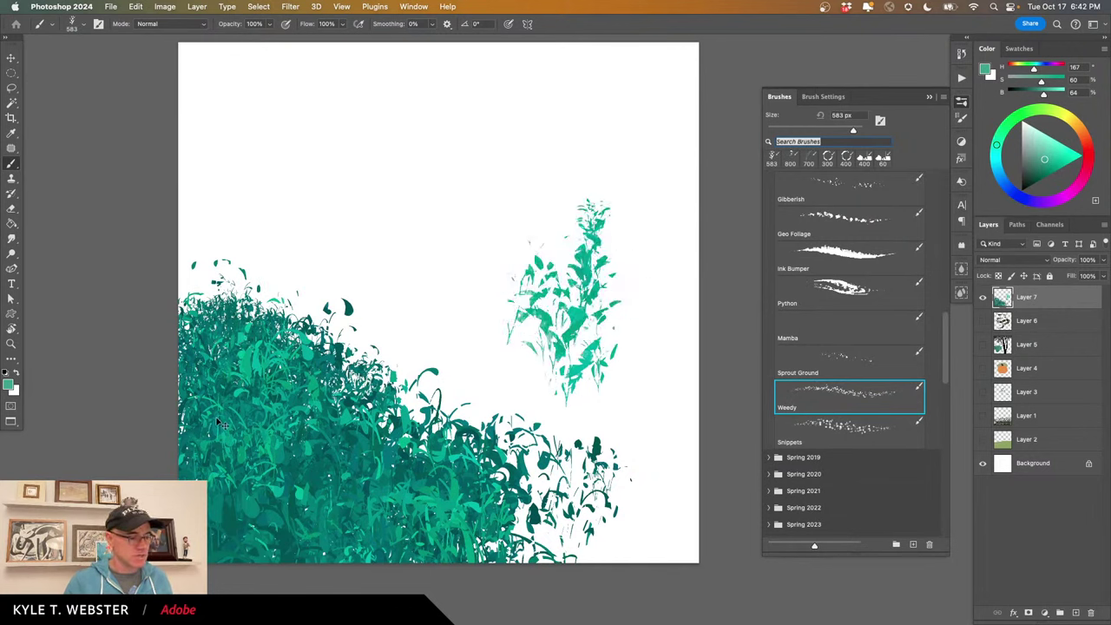
key("super+z")
key("super+z")
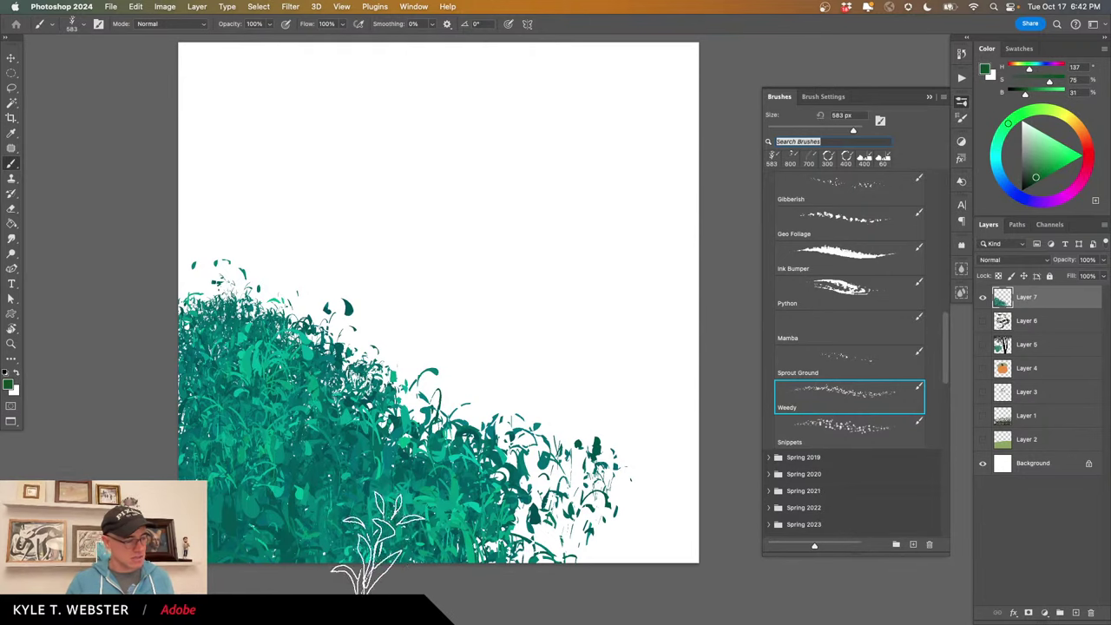
Layer Weedy leaves over the foliage slope in dark green (H 137, S 75, B 31) and pale green (H 137, S 29, B 71).
mouse_move(361, 536)
left_mouse_down()
mouse_move(307, 513)
mouse_move(283, 470)
mouse_move(349, 456)
left_mouse_up()
mouse_move(265, 495)
left_mouse_down()
mouse_move(185, 400)
mouse_move(334, 460)
mouse_move(421, 438)
mouse_move(282, 347)
left_mouse_up()
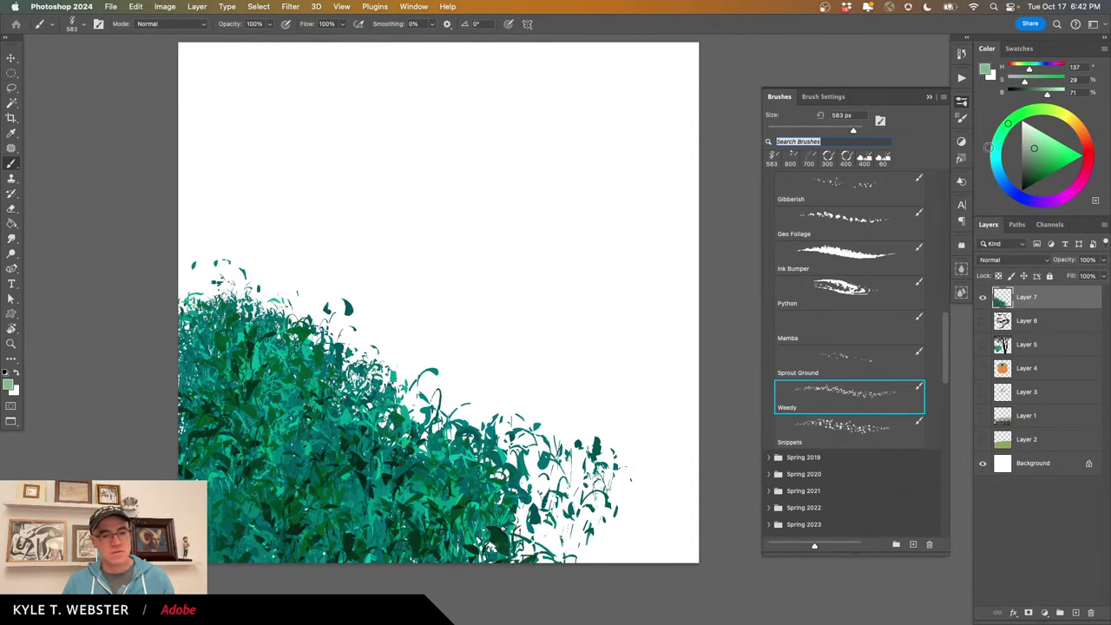
mouse_move(318, 373)
left_mouse_down()
mouse_move(274, 349)
mouse_move(287, 422)
mouse_move(274, 397)
left_mouse_up()
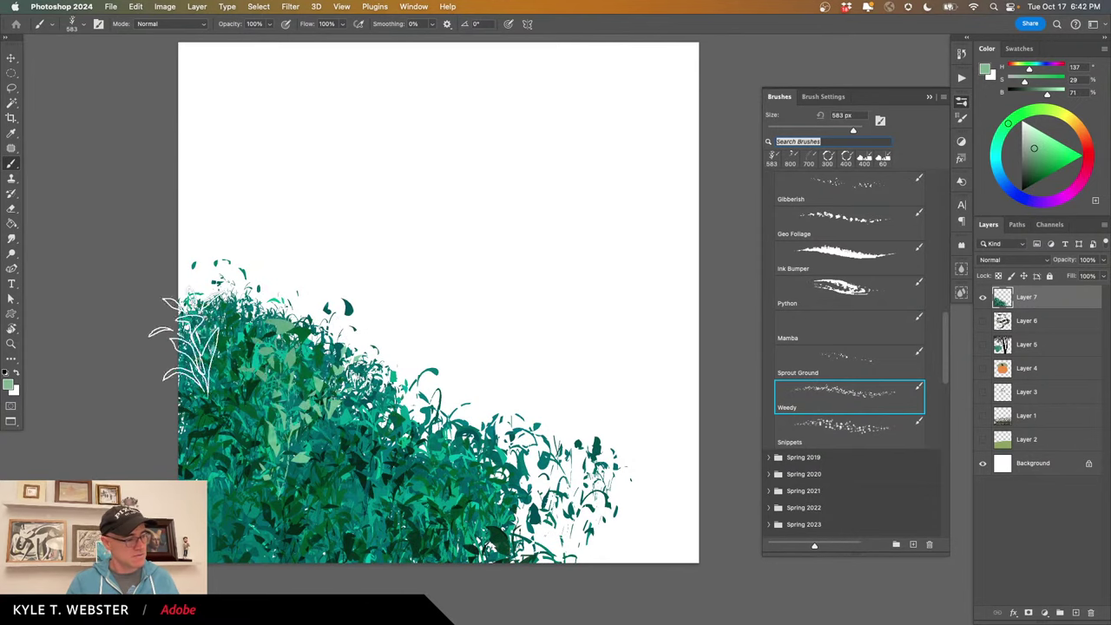
mouse_move(187, 347)
left_mouse_down()
mouse_move(256, 416)
mouse_move(204, 352)
mouse_move(347, 469)
mouse_move(252, 504)
mouse_move(296, 538)
mouse_move(334, 538)
mouse_move(395, 478)
mouse_move(300, 504)
mouse_move(356, 461)
mouse_move(397, 503)
mouse_move(365, 539)
left_mouse_up()
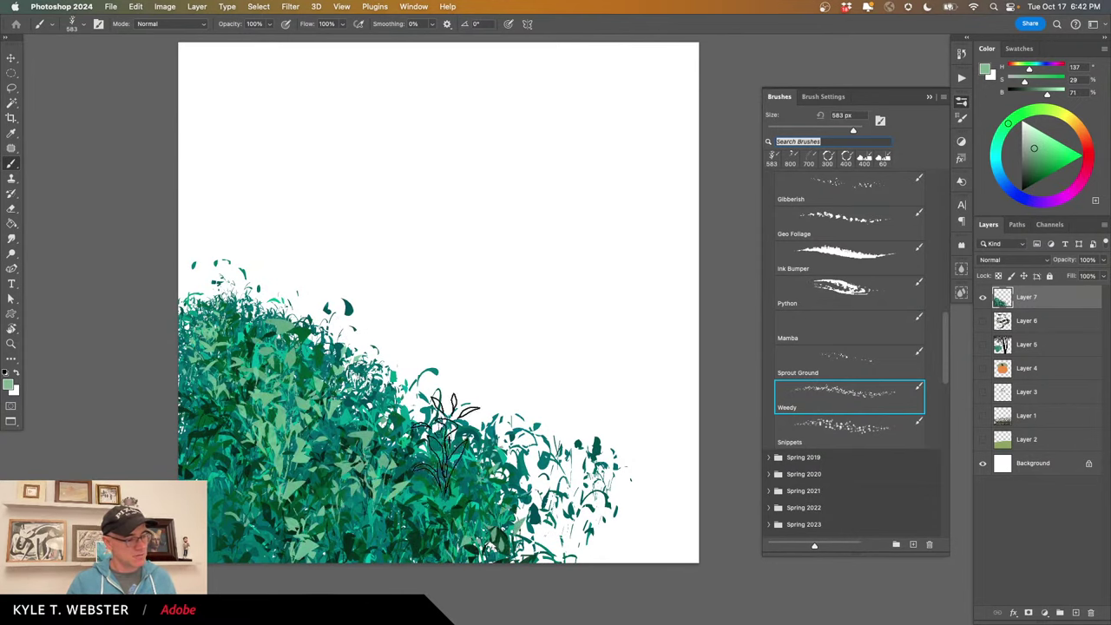
Select the Snippets brush at 400 px, paint pale green test strokes across the empty upper canvas, and undo them.
left_click(830, 425)
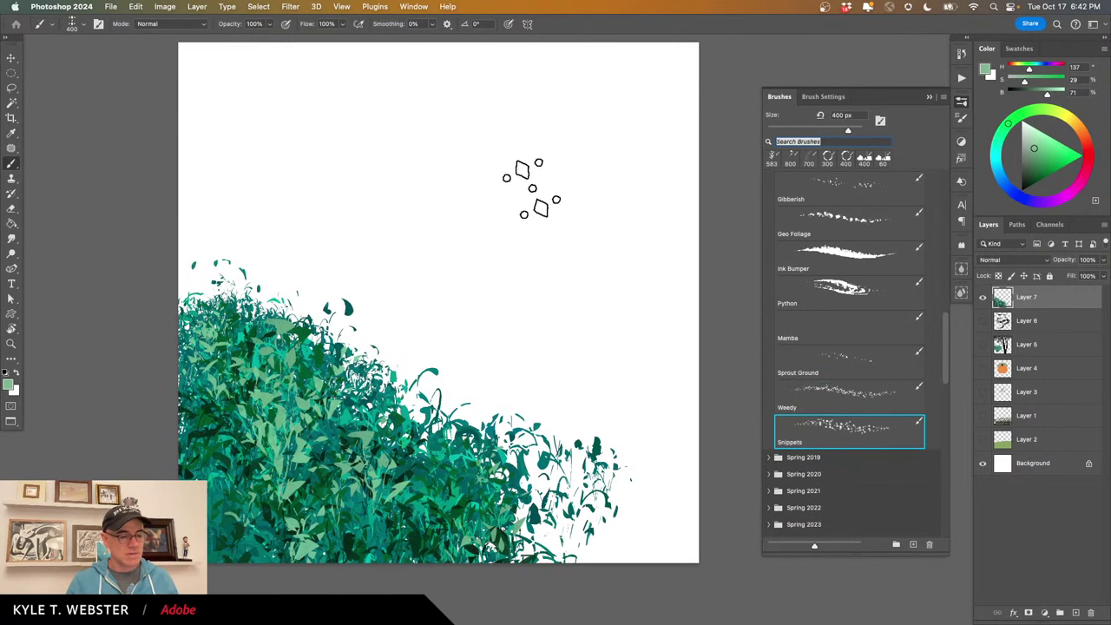
mouse_move(558, 336)
left_mouse_down()
mouse_move(575, 307)
mouse_move(520, 272)
mouse_move(535, 231)
mouse_move(521, 173)
mouse_move(464, 216)
mouse_move(412, 291)
mouse_move(424, 224)
mouse_move(392, 159)
mouse_move(322, 140)
mouse_move(286, 243)
mouse_move(190, 271)
left_mouse_up()
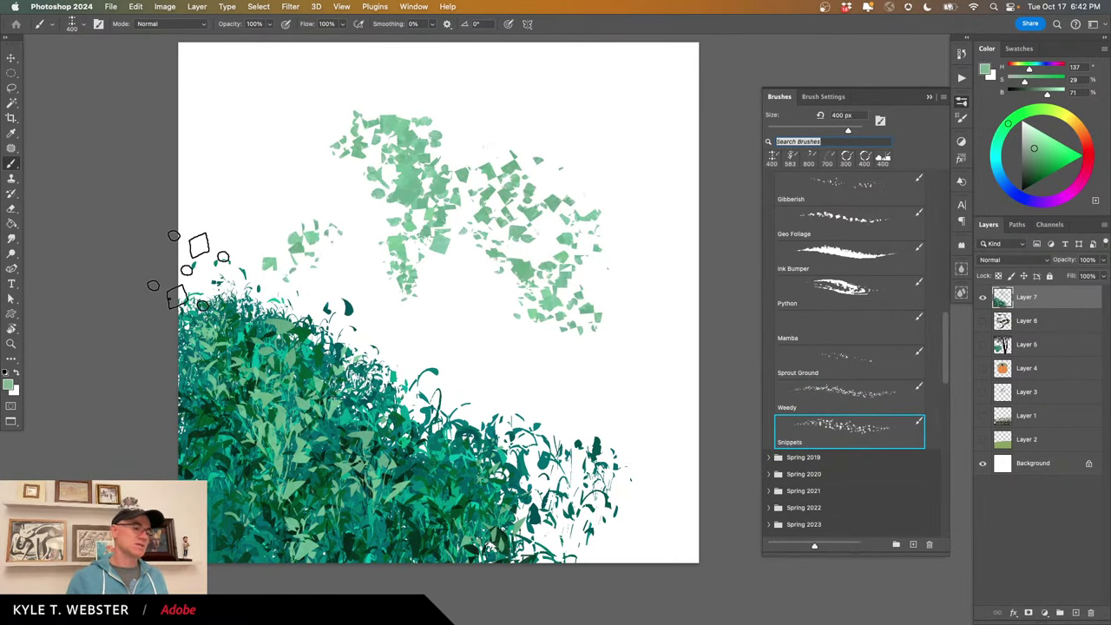
key("cmd+z")
key("cmd+z")
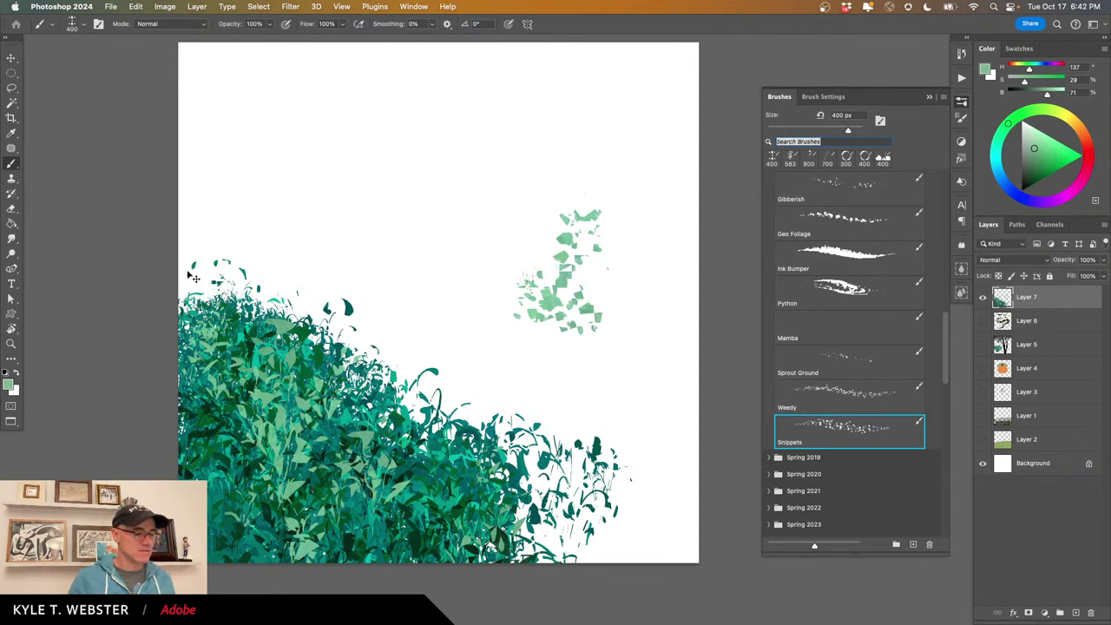
key("super+z")
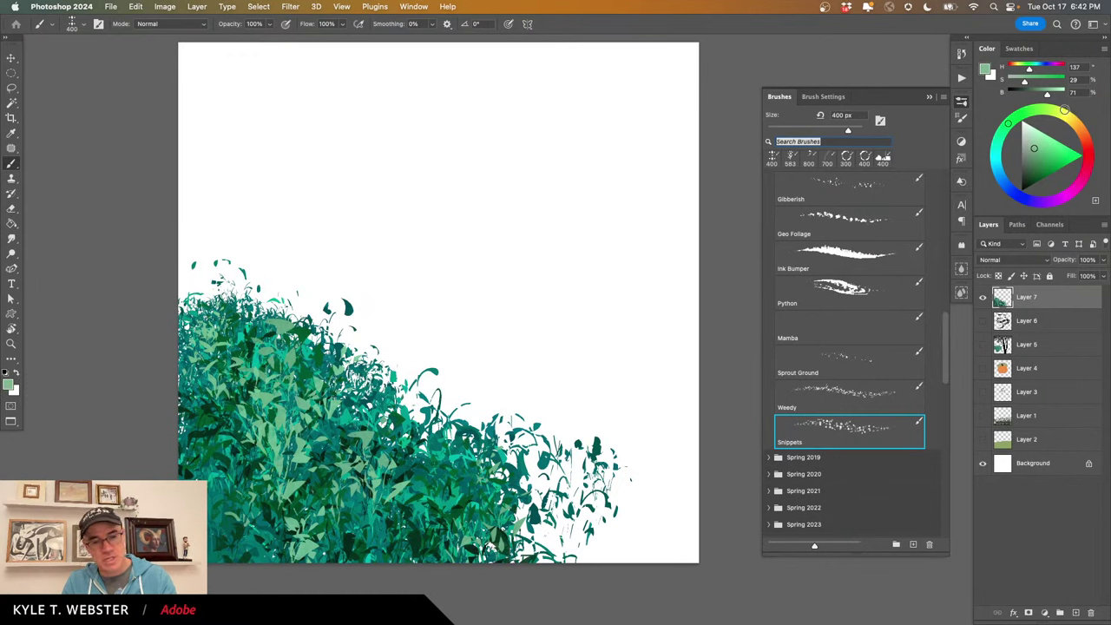
Scatter yellow Snippets marks over the foliage slope using H 59, S 72, B 100.
left_click(1064, 111)
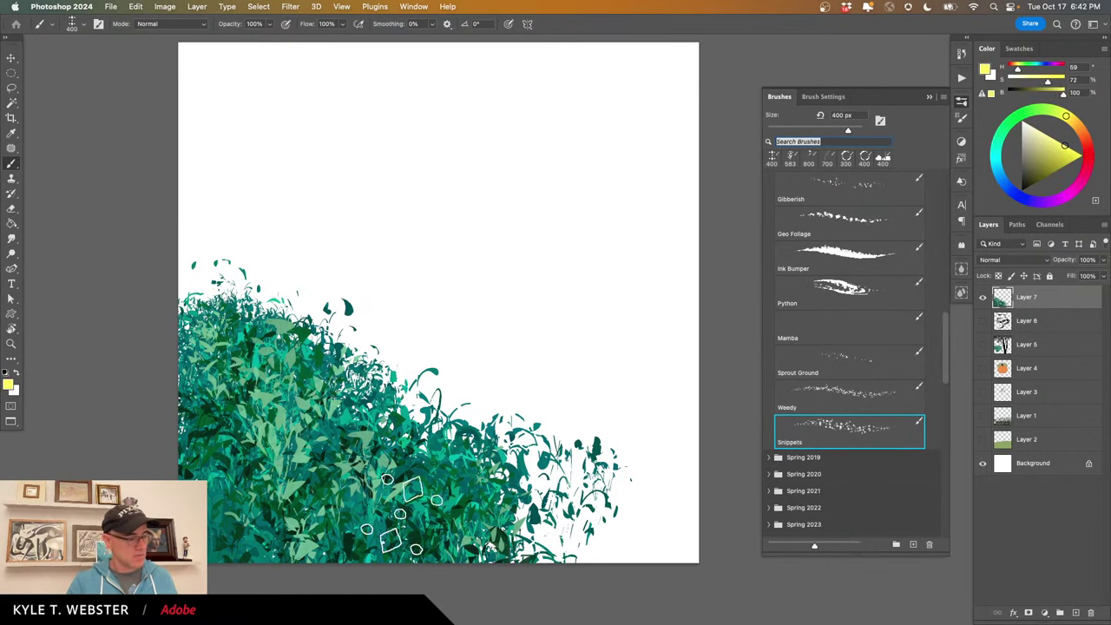
mouse_move(401, 512)
left_mouse_down()
mouse_move(342, 450)
mouse_move(302, 518)
left_mouse_up()
mouse_move(260, 457)
left_mouse_down()
mouse_move(213, 376)
mouse_move(299, 356)
left_mouse_up()
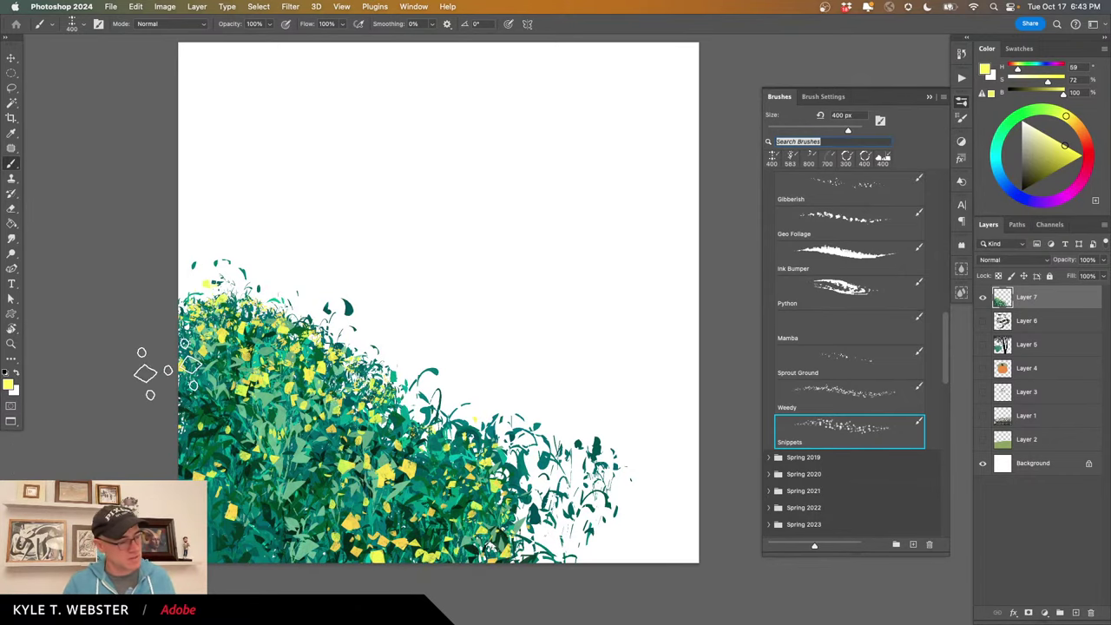
Examine the yellow snippets layered over the foliage up close, and return to a view of the full canvas.
left_click(11, 343)
left_click_drag(534, 365, 629, 364)
left_click_drag(348, 504, 635, 233)
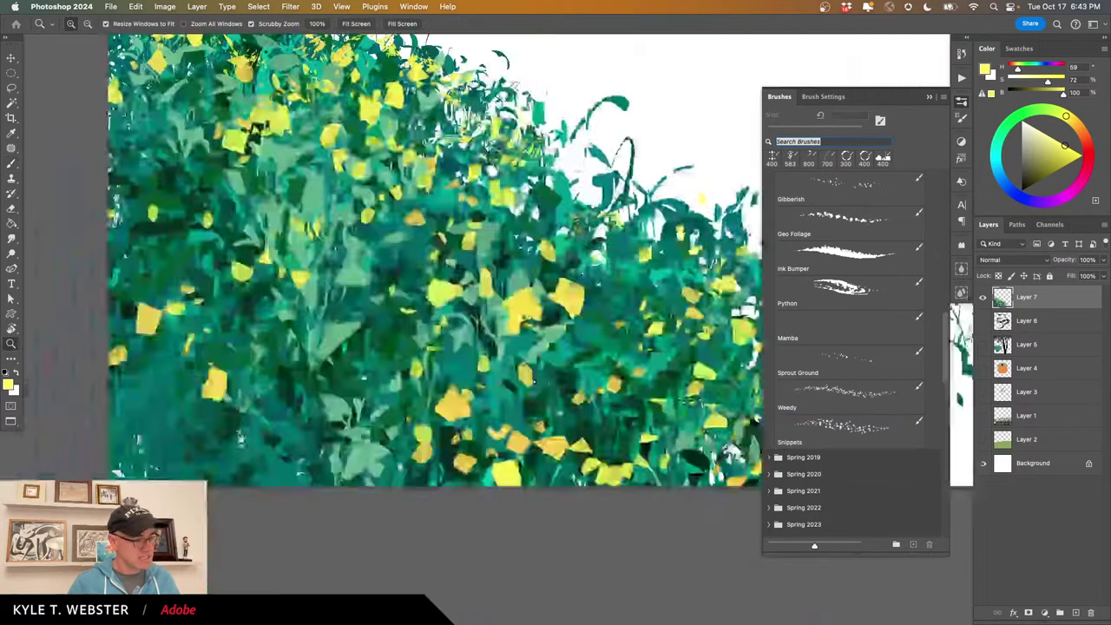
left_click_drag(219, 343, 235, 477)
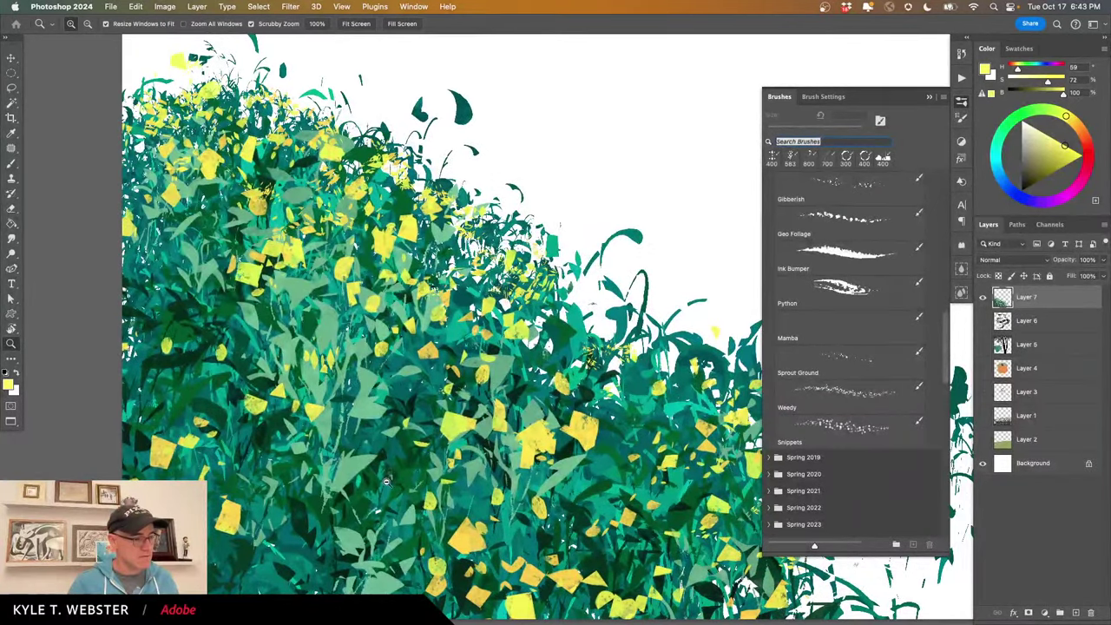
left_click_drag(387, 480, 349, 454)
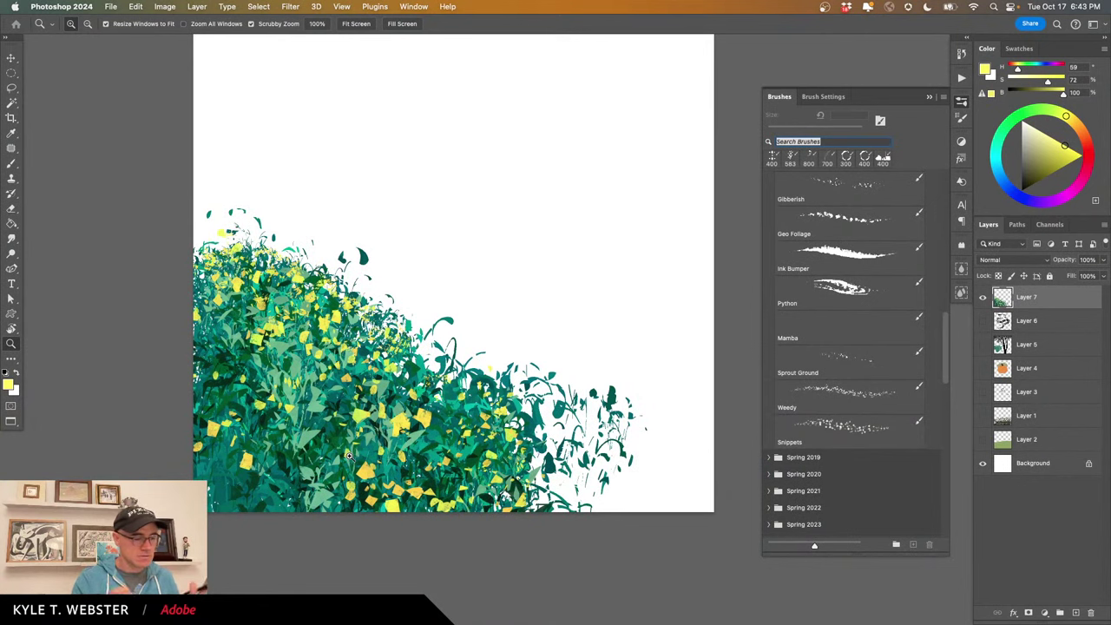
key("b")
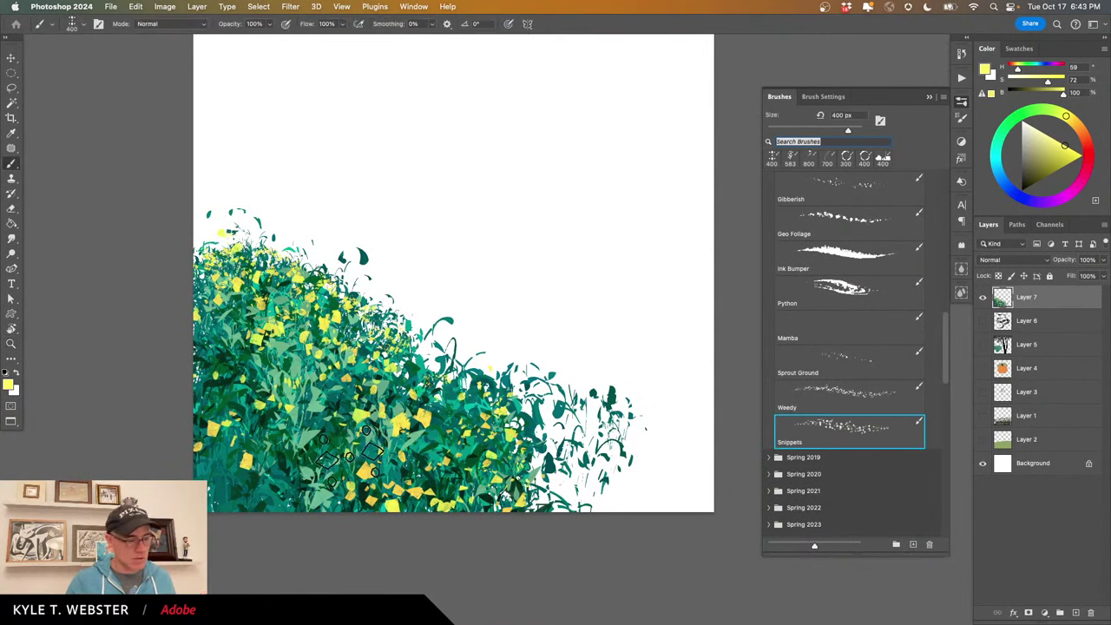
left_click_drag(398, 459, 364, 496)
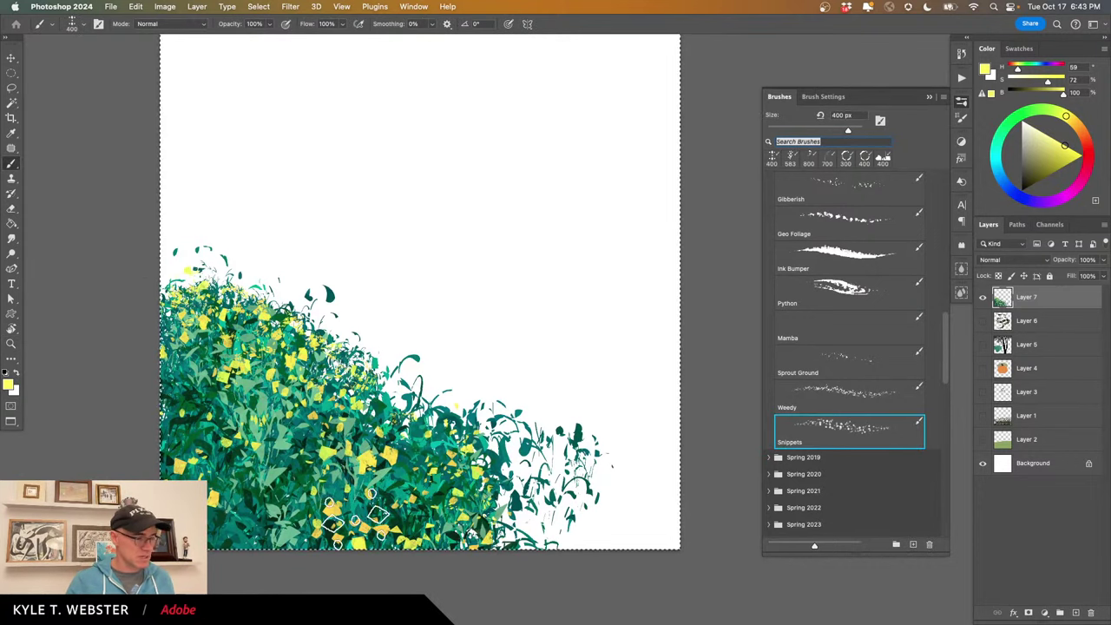
Delete the entire foliage painting from Layer 7 and centre the blank canvas in view.
key("super+a")
key("Delete")
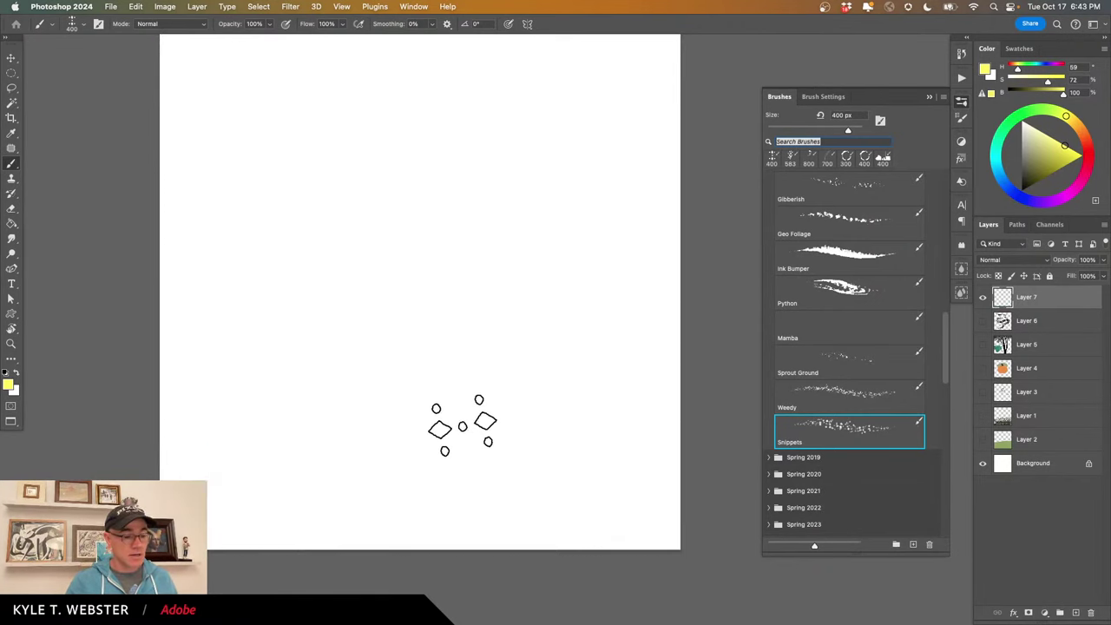
left_click_drag(462, 425, 474, 447)
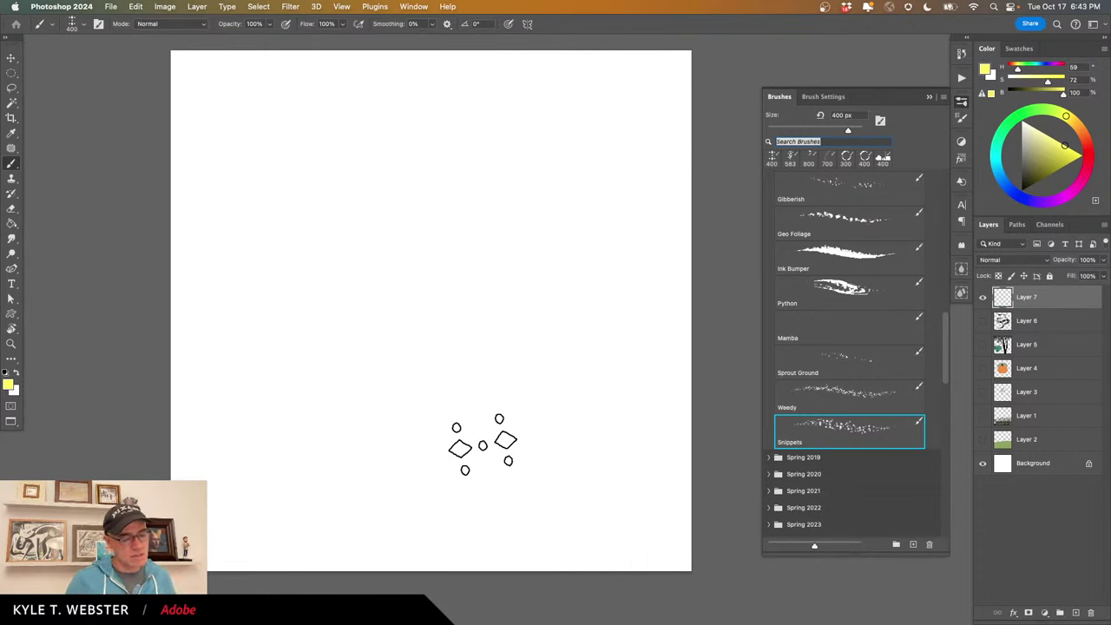
left_click_drag(419, 425, 438, 431)
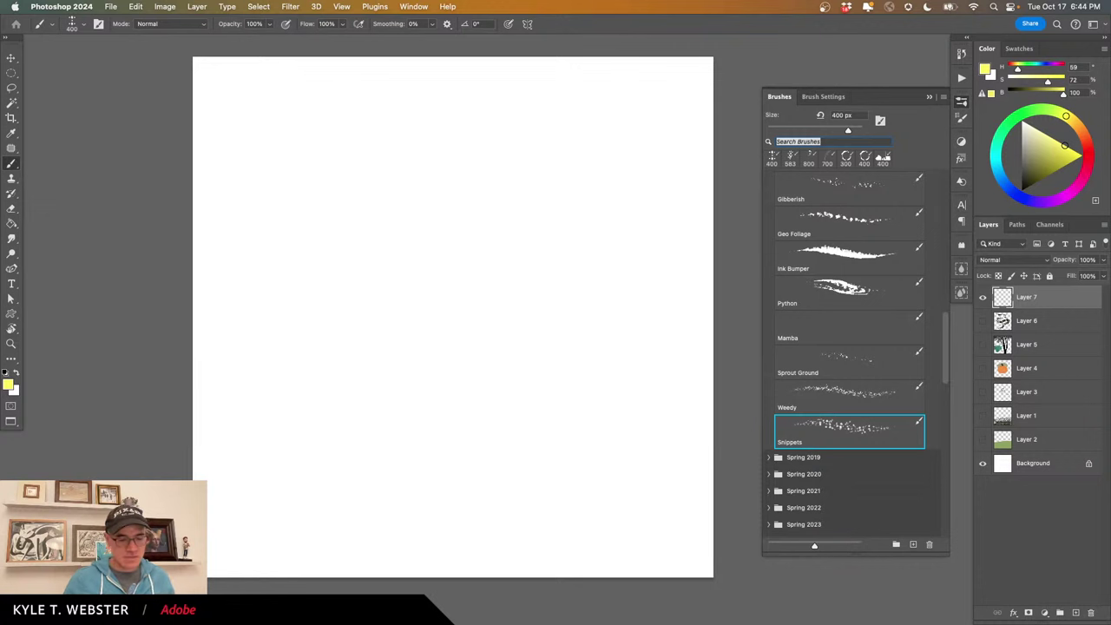
Show the Snippets brush's Color Dynamics settings and paint a confetti sample in pink (H 335, S 72, B 100).
left_click(820, 427)
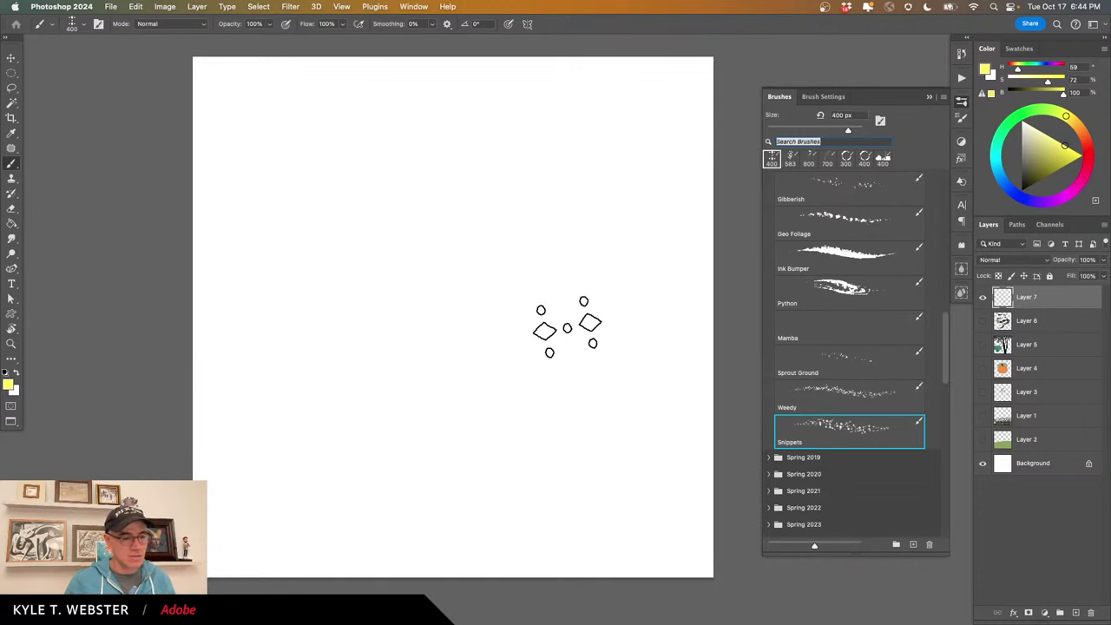
left_click(823, 96)
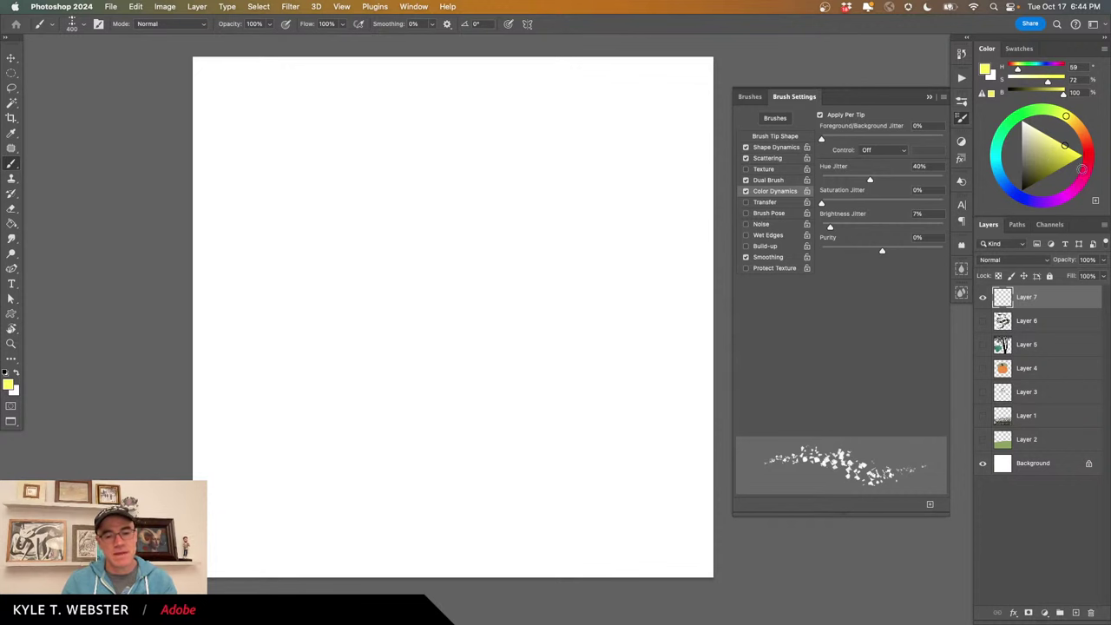
left_click(1084, 176)
mouse_move(535, 385)
left_mouse_down()
mouse_move(454, 368)
mouse_move(322, 310)
mouse_move(479, 248)
mouse_move(606, 244)
mouse_move(442, 162)
mouse_move(511, 211)
mouse_move(373, 100)
left_mouse_up()
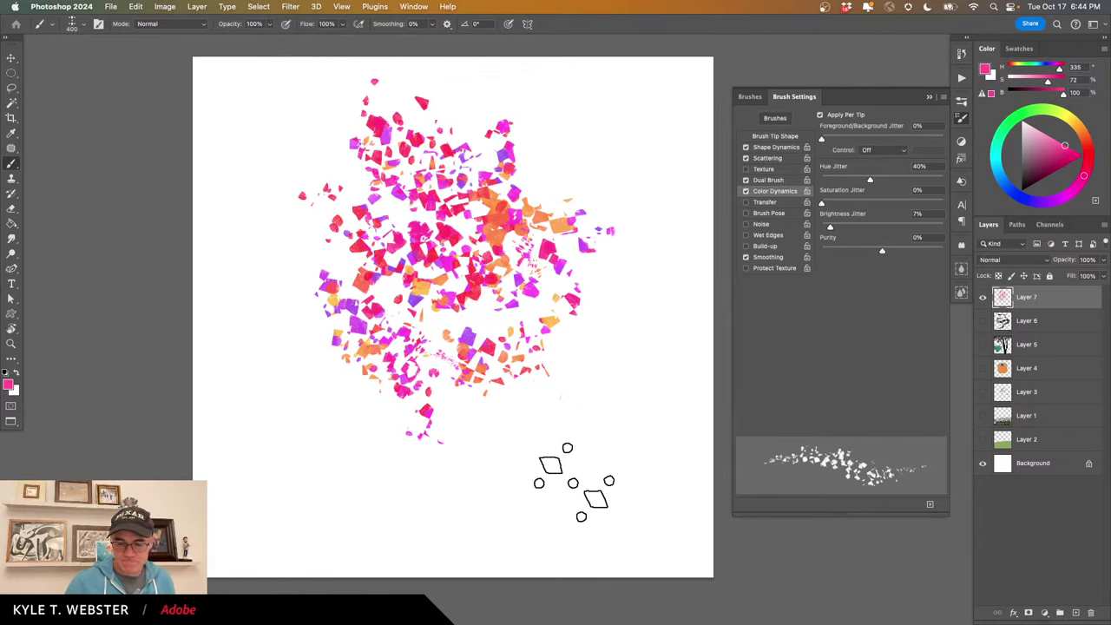
Clear the pink confetti sample from Layer 7 and select the New Painter brush at 400 px.
key("super+a")
key("Delete")
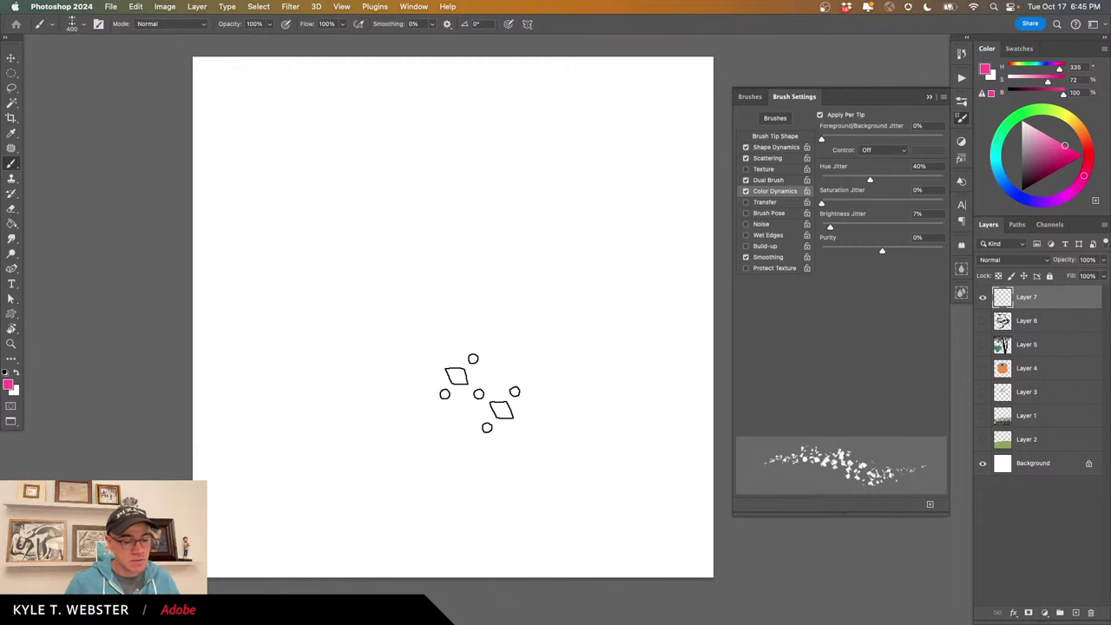
left_click(751, 97)
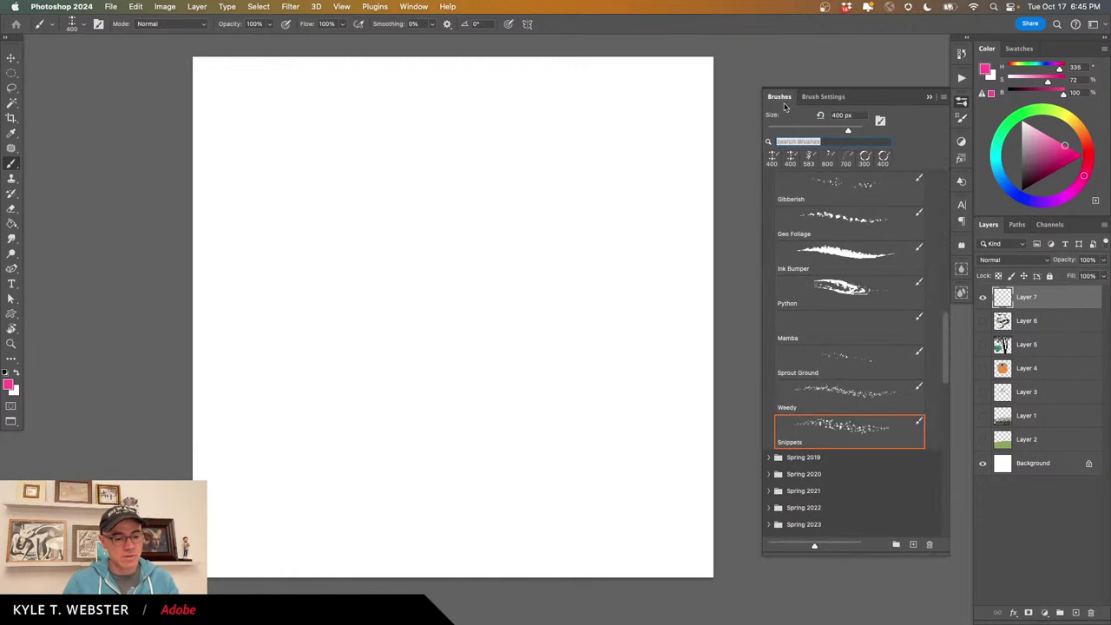
scroll(779, 299, "up", 5)
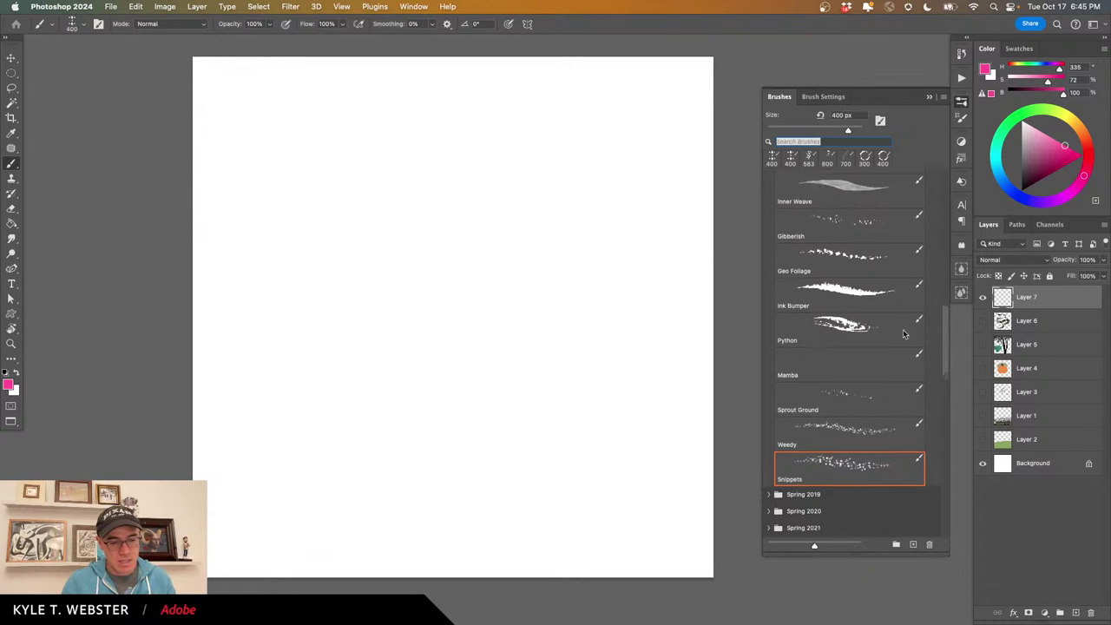
scroll(779, 299, "up", 3)
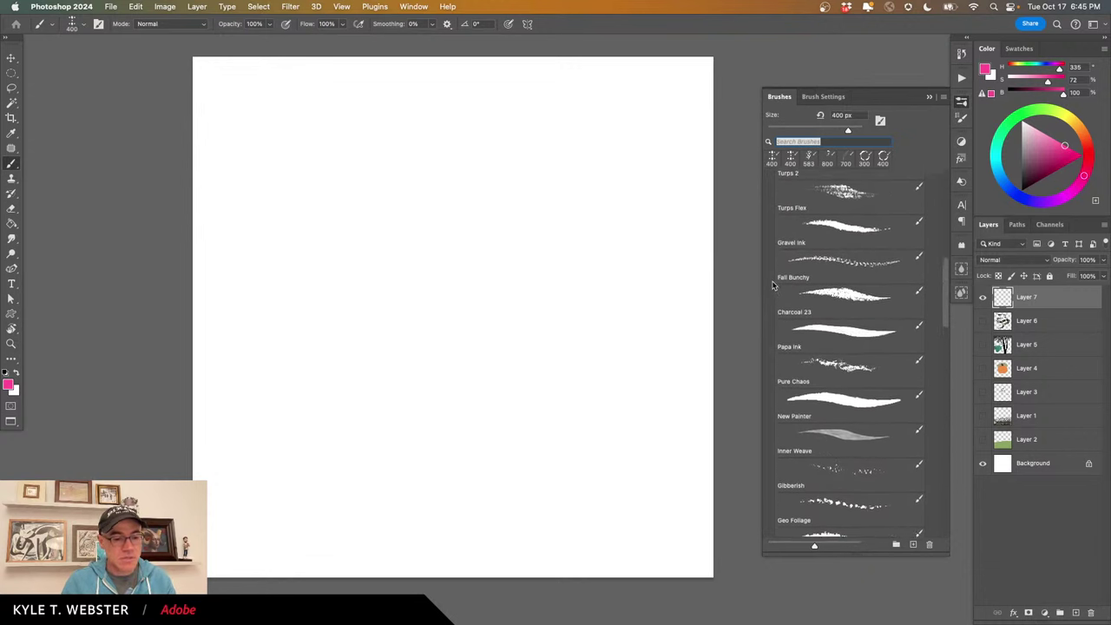
left_click(809, 384)
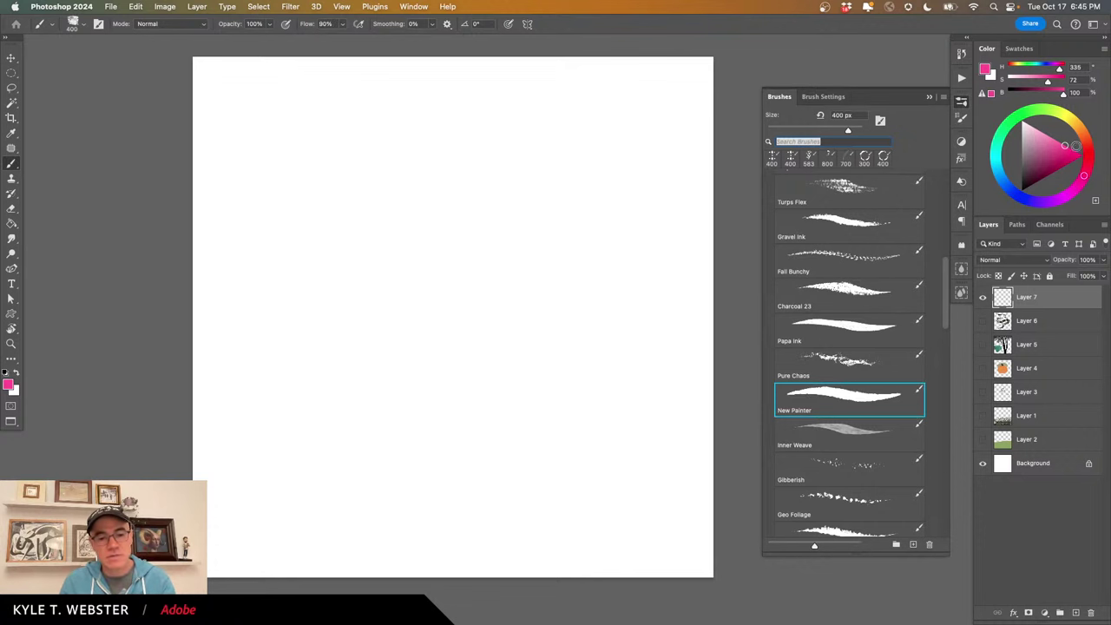
Paint a dark red (H 357, S 58, B 30) hill shape across the lower part of the canvas.
left_click(1089, 157)
left_click(1033, 176)
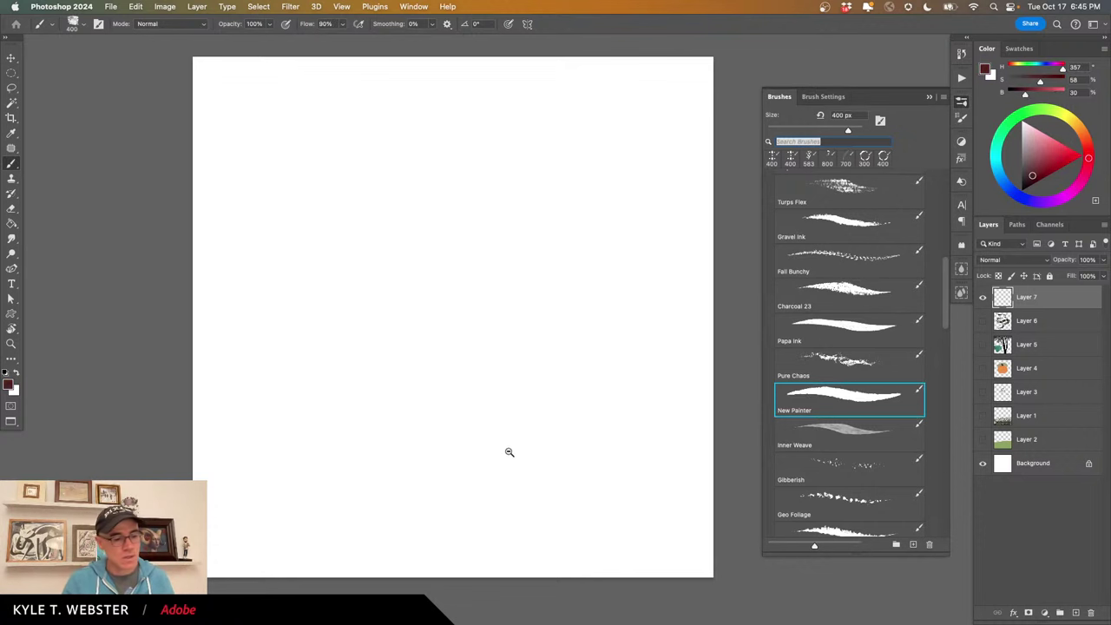
left_click(508, 452, "alt")
mouse_move(652, 444)
left_mouse_down()
mouse_move(363, 441)
mouse_move(624, 474)
mouse_move(584, 423)
mouse_move(541, 406)
mouse_move(631, 391)
mouse_move(566, 401)
mouse_move(513, 427)
mouse_move(564, 471)
mouse_move(580, 506)
mouse_move(618, 527)
mouse_move(427, 529)
mouse_move(436, 459)
mouse_move(269, 520)
mouse_move(371, 539)
mouse_move(523, 497)
mouse_move(323, 485)
mouse_move(443, 481)
mouse_move(483, 433)
mouse_move(634, 410)
mouse_move(608, 415)
mouse_move(535, 479)
left_mouse_up()
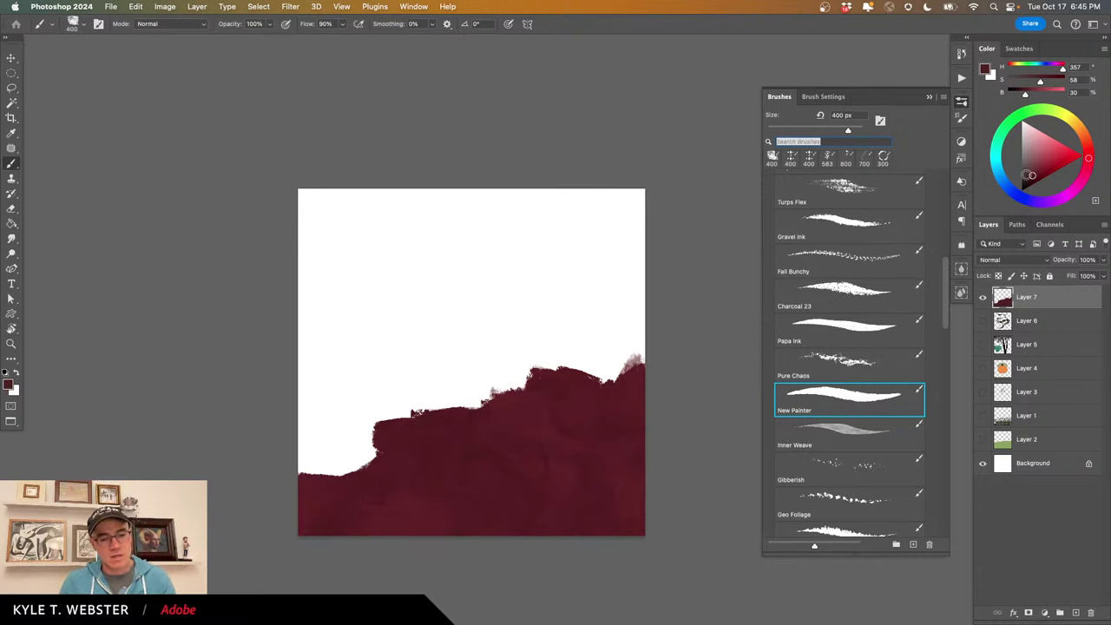
Paint over the dark red hill in navy, using H 230, S 60, B 22.
left_click(999, 172)
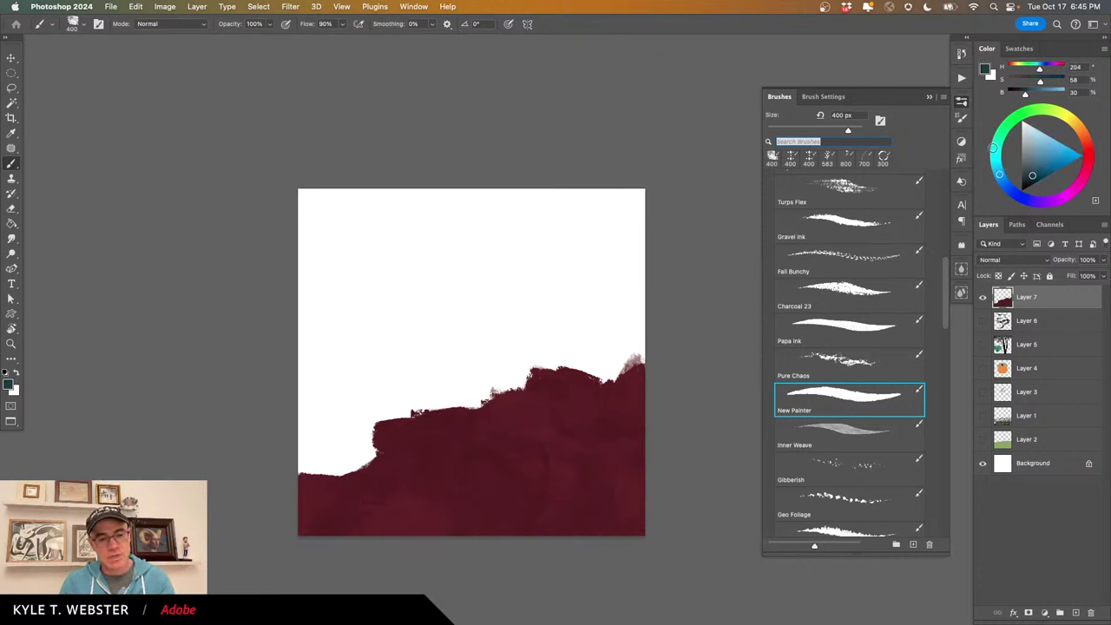
mouse_move(1000, 173)
left_mouse_down()
mouse_move(1012, 191)
mouse_move(1029, 180)
left_mouse_up()
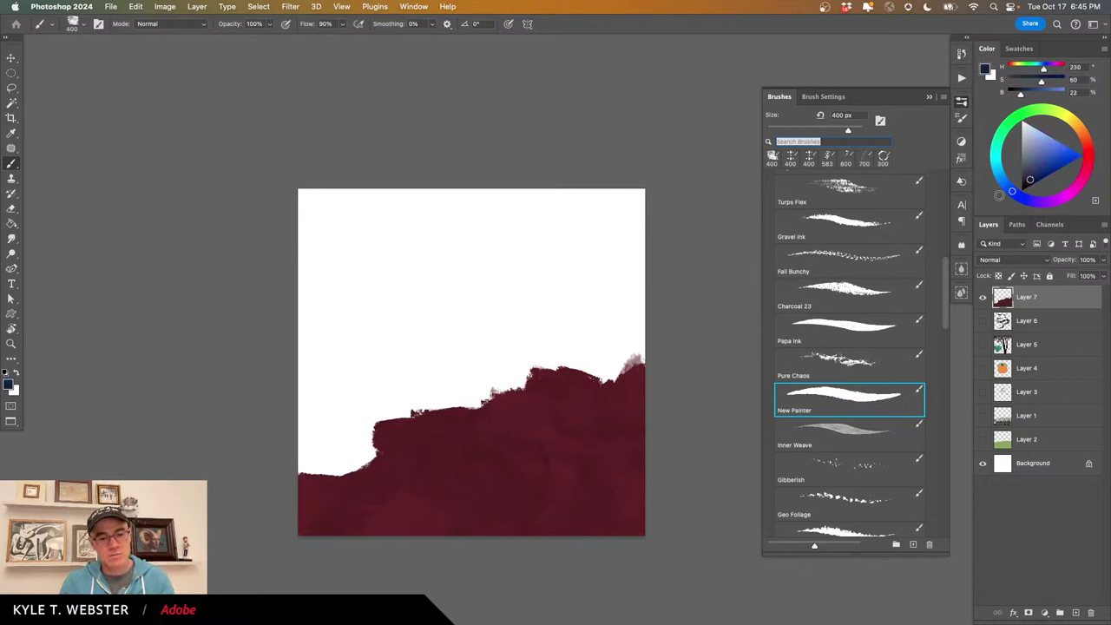
mouse_move(533, 558)
left_mouse_down()
mouse_move(588, 470)
mouse_move(631, 519)
mouse_move(643, 432)
mouse_move(548, 405)
mouse_move(611, 395)
mouse_move(547, 417)
mouse_move(577, 458)
mouse_move(495, 456)
mouse_move(499, 425)
mouse_move(463, 464)
mouse_move(458, 451)
mouse_move(495, 520)
mouse_move(444, 446)
mouse_move(425, 436)
mouse_move(413, 479)
mouse_move(369, 480)
mouse_move(334, 532)
mouse_move(372, 531)
mouse_move(376, 426)
left_mouse_up()
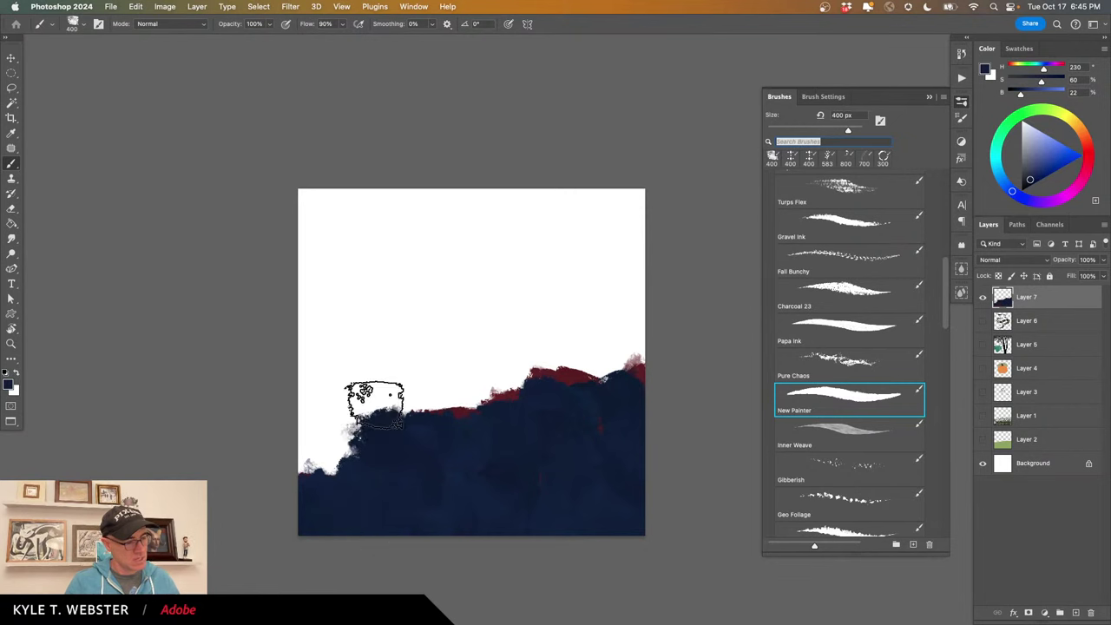
Sample the dark red along the hill's edge and fill the whole sky above the navy hill with it.
left_click(570, 378, "alt")
mouse_move(513, 329)
left_mouse_down()
mouse_move(603, 345)
mouse_move(602, 215)
mouse_move(634, 255)
mouse_move(604, 317)
mouse_move(506, 236)
mouse_move(490, 379)
mouse_move(435, 350)
mouse_move(353, 413)
mouse_move(284, 421)
mouse_move(319, 326)
mouse_move(405, 348)
mouse_move(418, 257)
mouse_move(482, 266)
mouse_move(414, 227)
mouse_move(612, 196)
mouse_move(279, 203)
mouse_move(384, 249)
mouse_move(298, 233)
mouse_move(283, 375)
mouse_move(328, 446)
left_mouse_up()
mouse_move(354, 369)
left_mouse_down()
mouse_move(492, 305)
mouse_move(521, 362)
mouse_move(460, 402)
mouse_move(591, 362)
mouse_move(656, 359)
mouse_move(648, 277)
left_mouse_up()
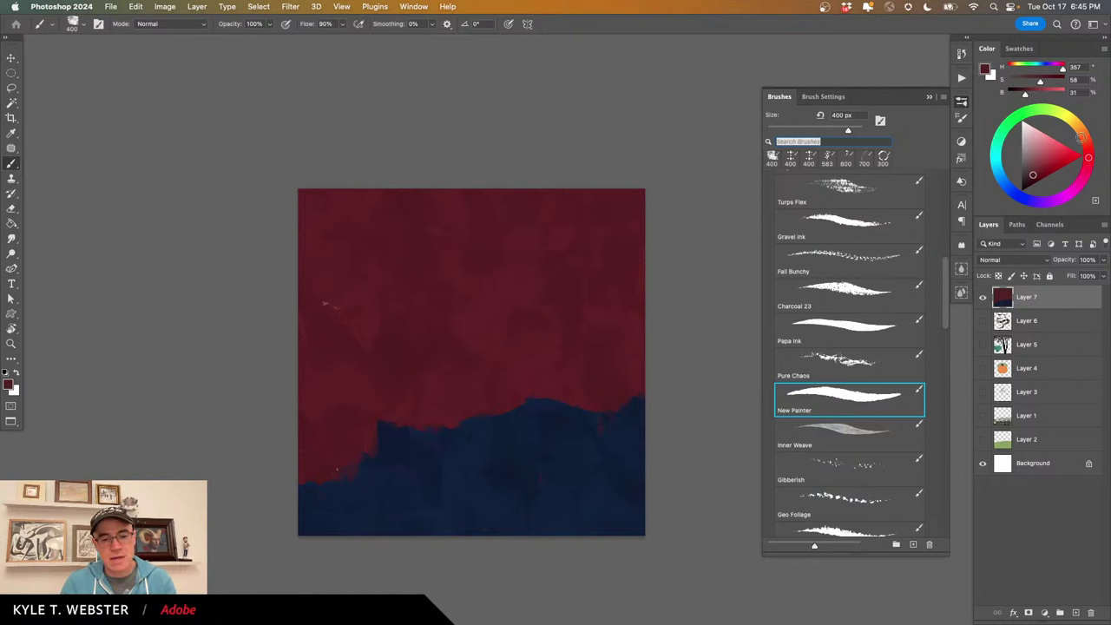
Brush orange (H 24, S 88, B 93) over the dark red sky with the Great Paint brush at 500 px.
left_click(1081, 137)
left_click(1073, 154)
left_click(1084, 139)
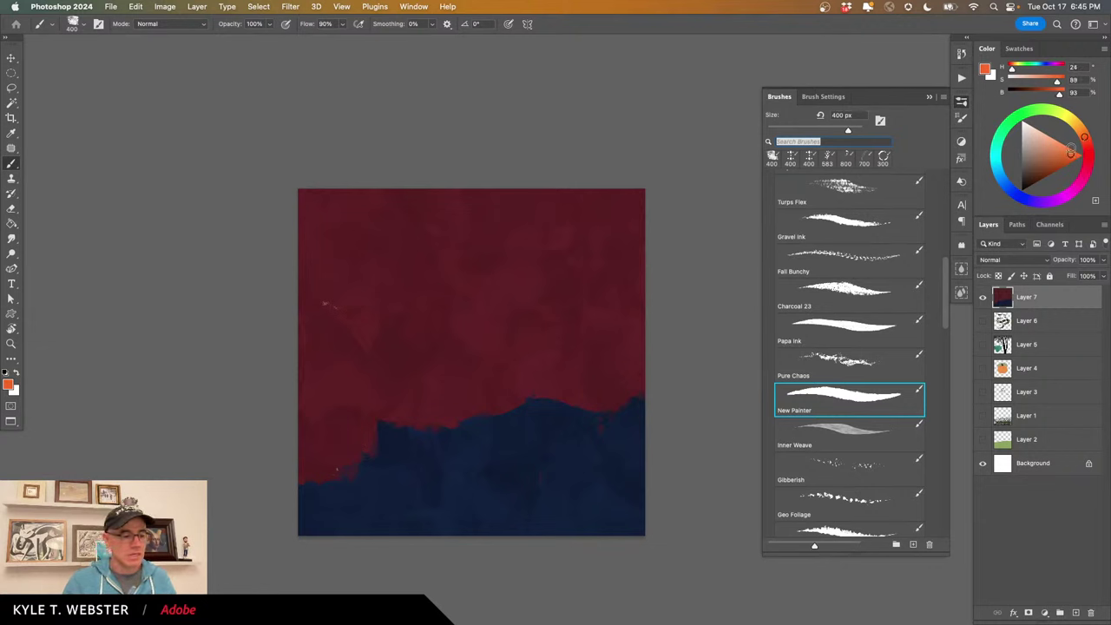
scroll(833, 278, "up", 10)
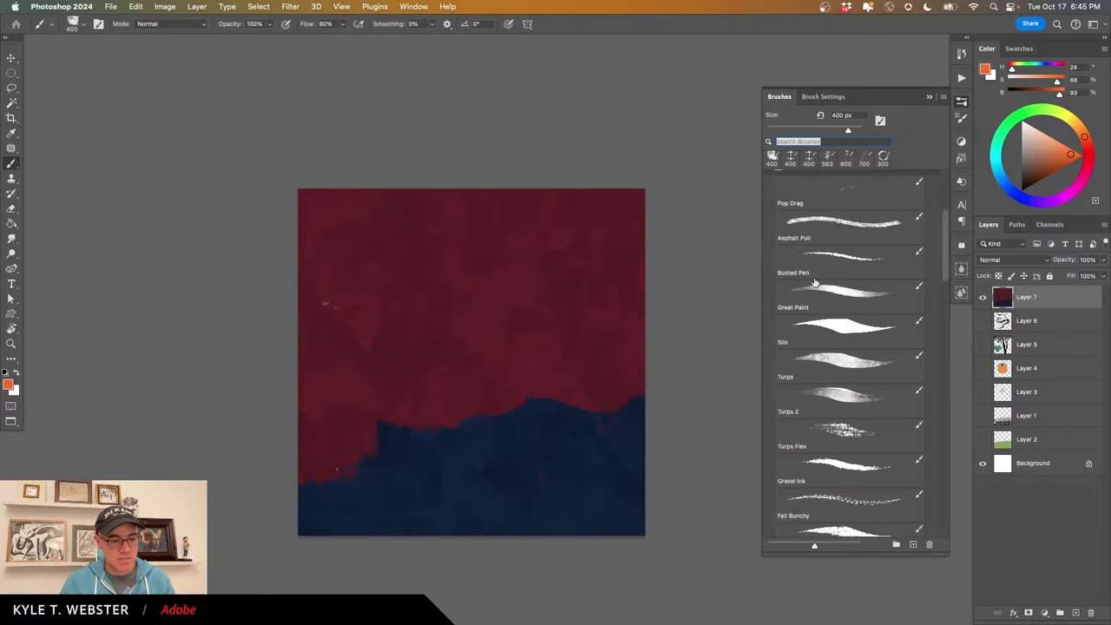
left_click(814, 283)
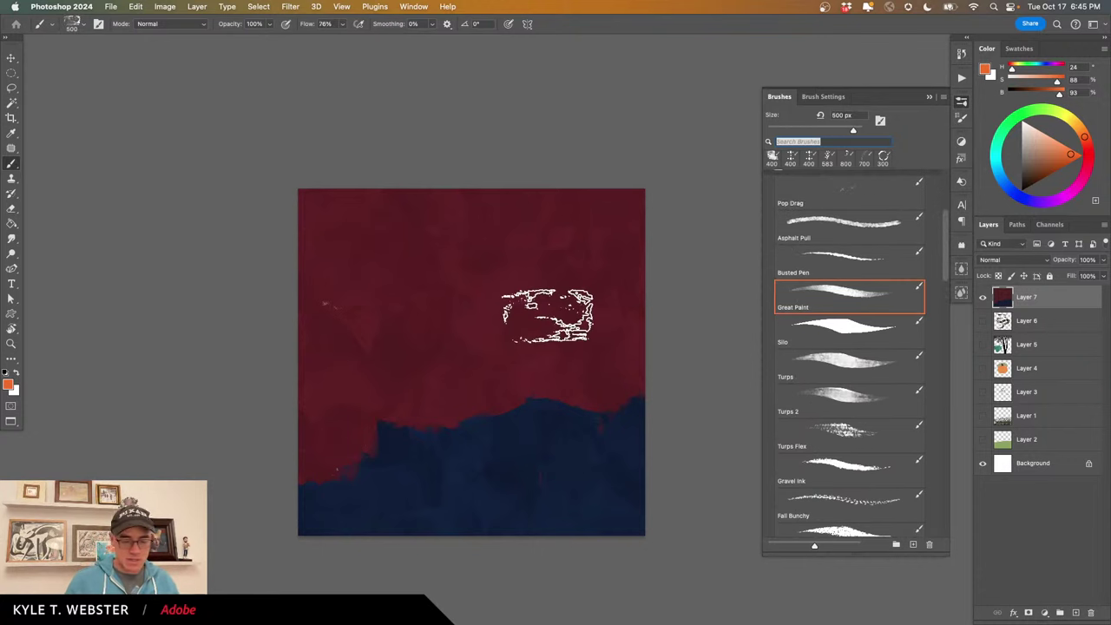
mouse_move(541, 306)
left_mouse_down()
mouse_move(556, 191)
mouse_move(573, 268)
mouse_move(586, 205)
mouse_move(612, 189)
mouse_move(636, 193)
mouse_move(640, 291)
mouse_move(567, 302)
mouse_move(624, 276)
mouse_move(642, 316)
mouse_move(595, 339)
mouse_move(587, 361)
mouse_move(632, 362)
mouse_move(630, 374)
mouse_move(603, 393)
mouse_move(569, 377)
mouse_move(548, 385)
mouse_move(599, 382)
mouse_move(606, 406)
mouse_move(513, 375)
mouse_move(532, 392)
mouse_move(441, 398)
mouse_move(460, 392)
mouse_move(403, 414)
mouse_move(457, 360)
mouse_move(512, 340)
mouse_move(524, 346)
mouse_move(497, 300)
mouse_move(516, 273)
mouse_move(530, 206)
mouse_move(457, 234)
mouse_move(453, 214)
mouse_move(521, 198)
mouse_move(544, 266)
mouse_move(443, 322)
mouse_move(421, 282)
mouse_move(441, 263)
mouse_move(387, 214)
mouse_move(388, 253)
mouse_move(355, 291)
mouse_move(347, 254)
mouse_move(392, 199)
mouse_move(354, 196)
mouse_move(317, 231)
mouse_move(301, 269)
mouse_move(341, 202)
mouse_move(388, 248)
mouse_move(392, 328)
mouse_move(422, 385)
mouse_move(375, 343)
mouse_move(387, 323)
mouse_move(321, 327)
mouse_move(305, 303)
mouse_move(336, 350)
mouse_move(410, 390)
mouse_move(411, 402)
mouse_move(360, 421)
mouse_move(369, 454)
mouse_move(283, 446)
mouse_move(351, 415)
mouse_move(287, 404)
mouse_move(346, 454)
mouse_move(328, 467)
mouse_move(289, 462)
mouse_move(351, 323)
mouse_move(390, 183)
mouse_move(580, 207)
mouse_move(505, 128)
left_mouse_up()
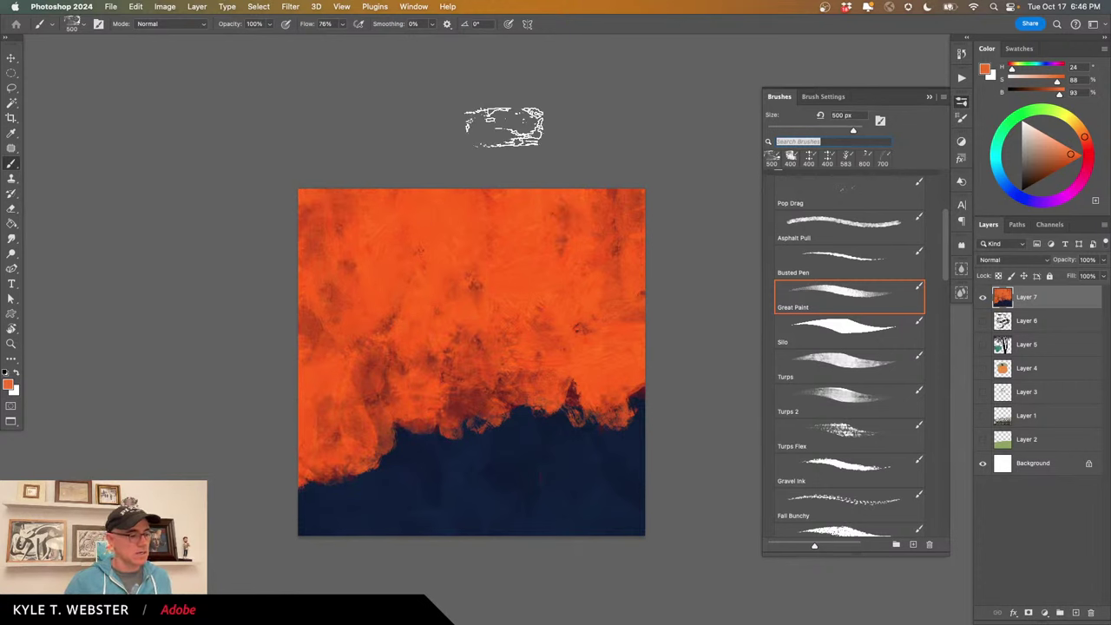
Examine the orange and navy paint texture up close, return to the full canvas, and browse the brush list.
double_click(11, 343)
left_click_drag(263, 463, 325, 471)
left_click_drag(411, 513, 351, 407)
left_click_drag(343, 555, 382, 377)
left_click_drag(300, 508, 412, 479)
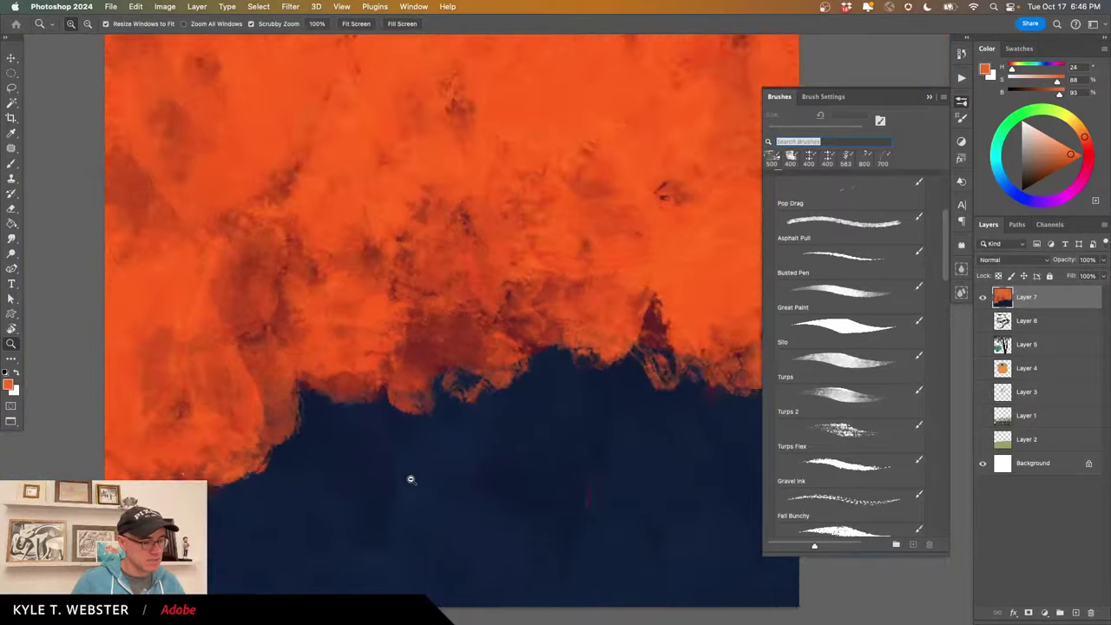
scroll(411, 479, "down", 5)
key("b")
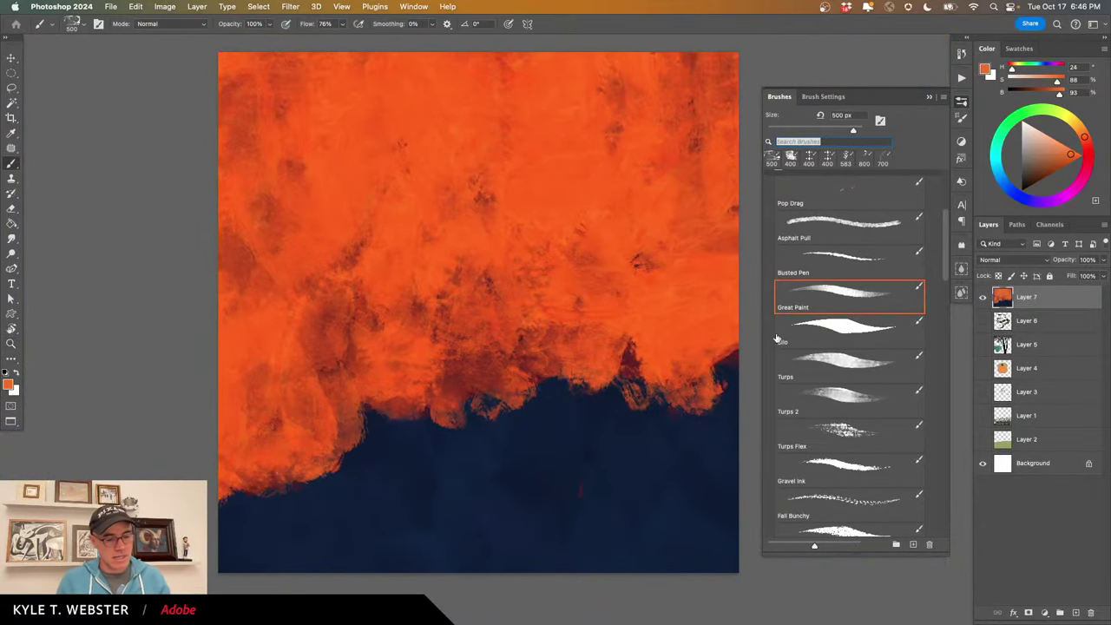
scroll(947, 262, "down", 6)
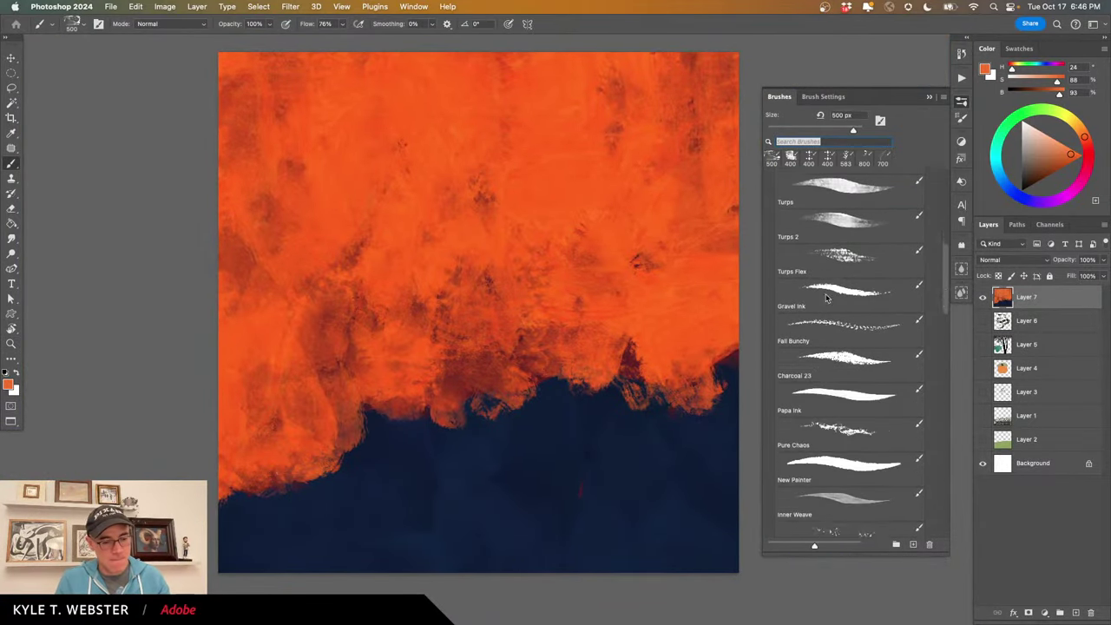
Choose the Asphalt Pull brush from the Fall 2023 set and reset the painting colours to default black and white.
scroll(791, 321, "down", 4)
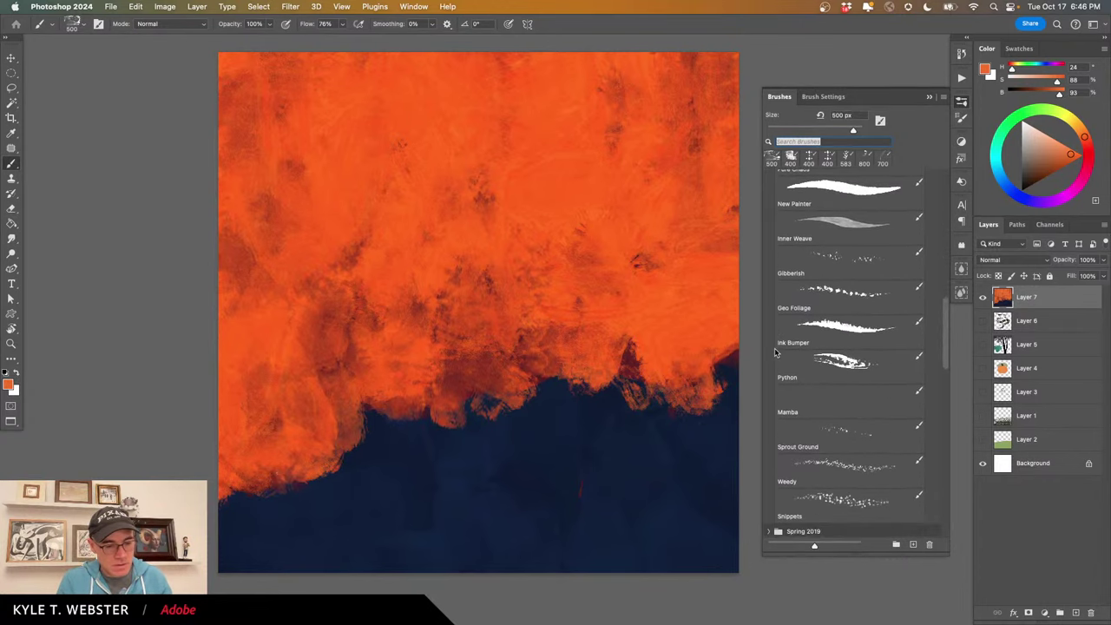
scroll(774, 330, "up", 5)
scroll(774, 315, "down", 1)
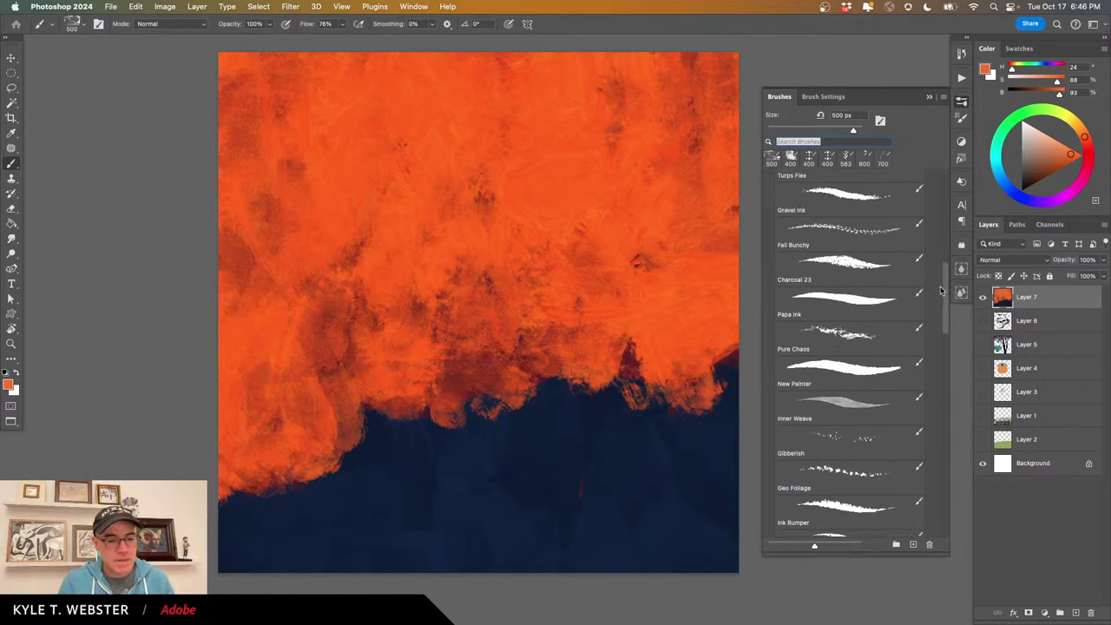
scroll(941, 290, "up", 8)
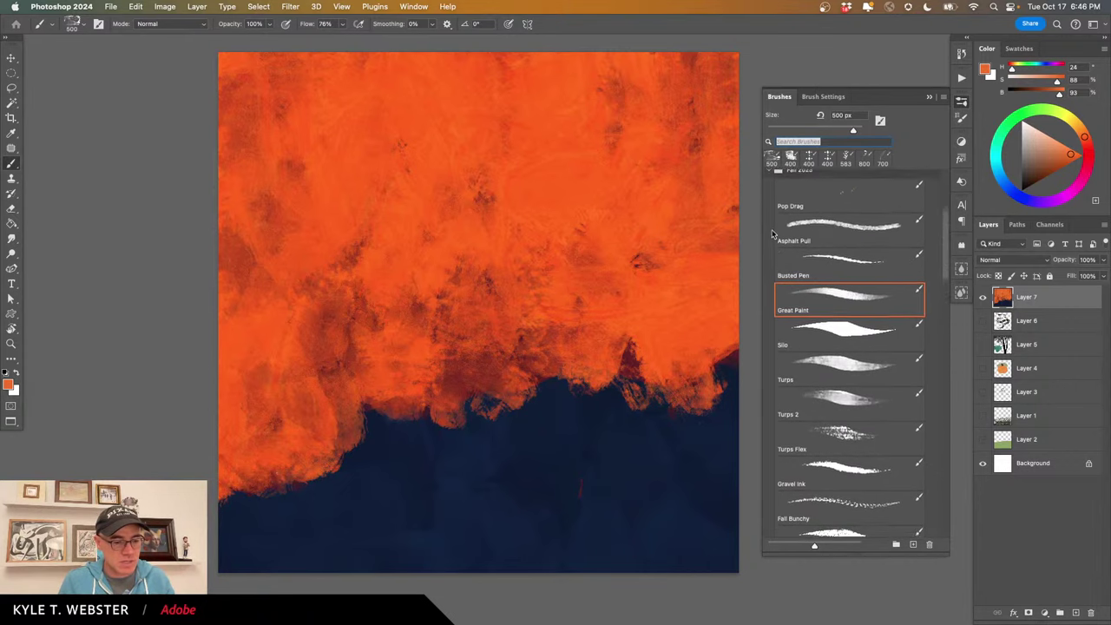
scroll(772, 233, "up", 1)
scroll(773, 230, "down", 1)
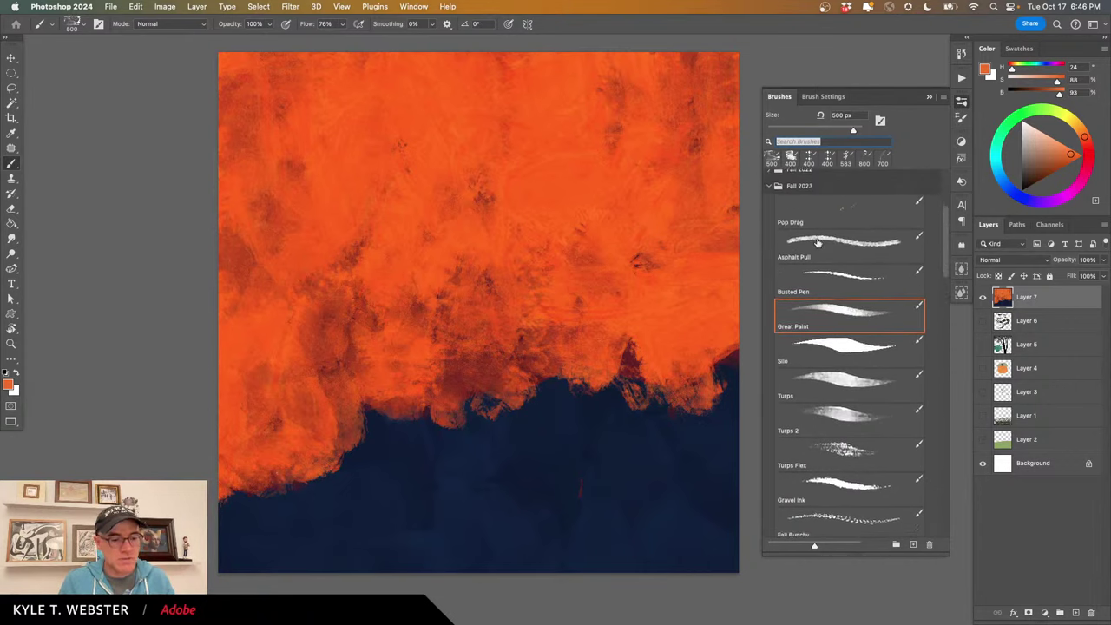
left_click(797, 241)
left_click_drag(534, 446, 540, 434)
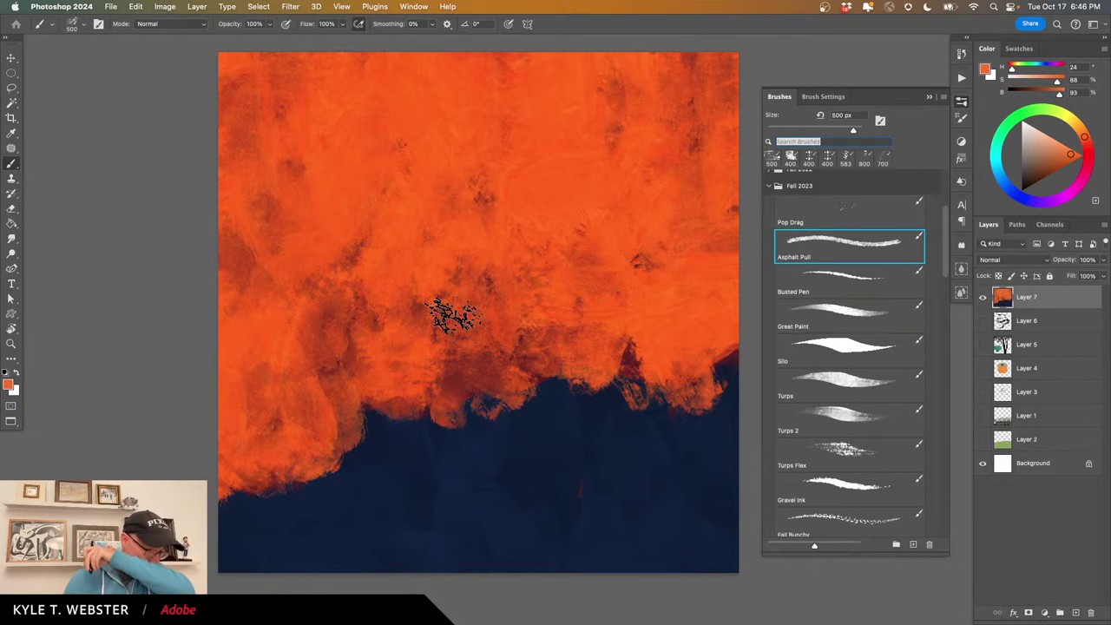
key("d")
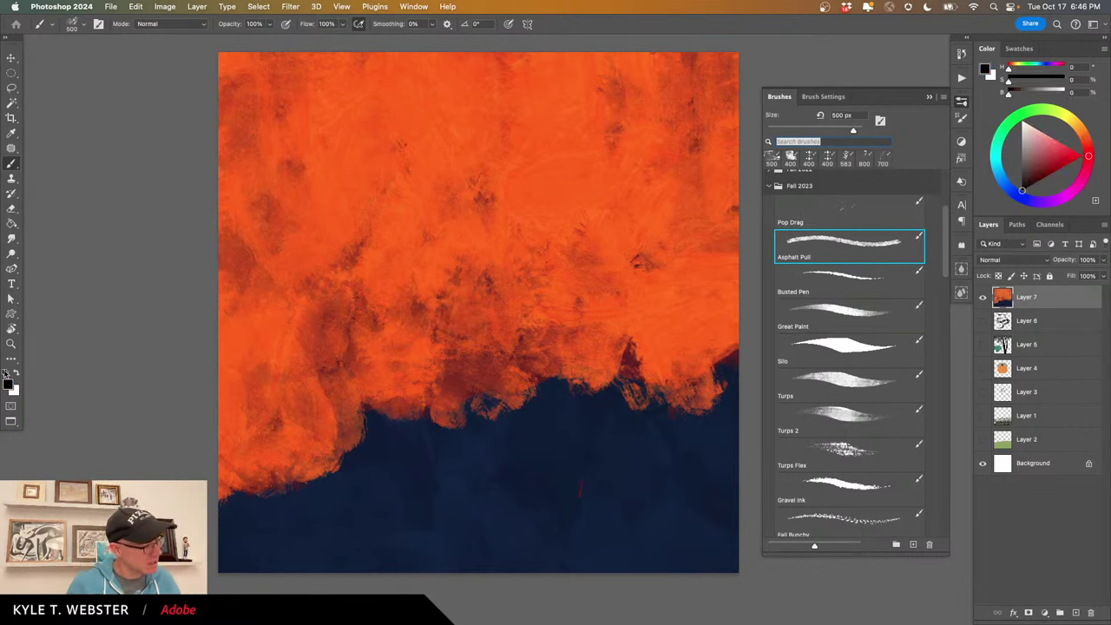
left_click_drag(446, 391, 414, 414)
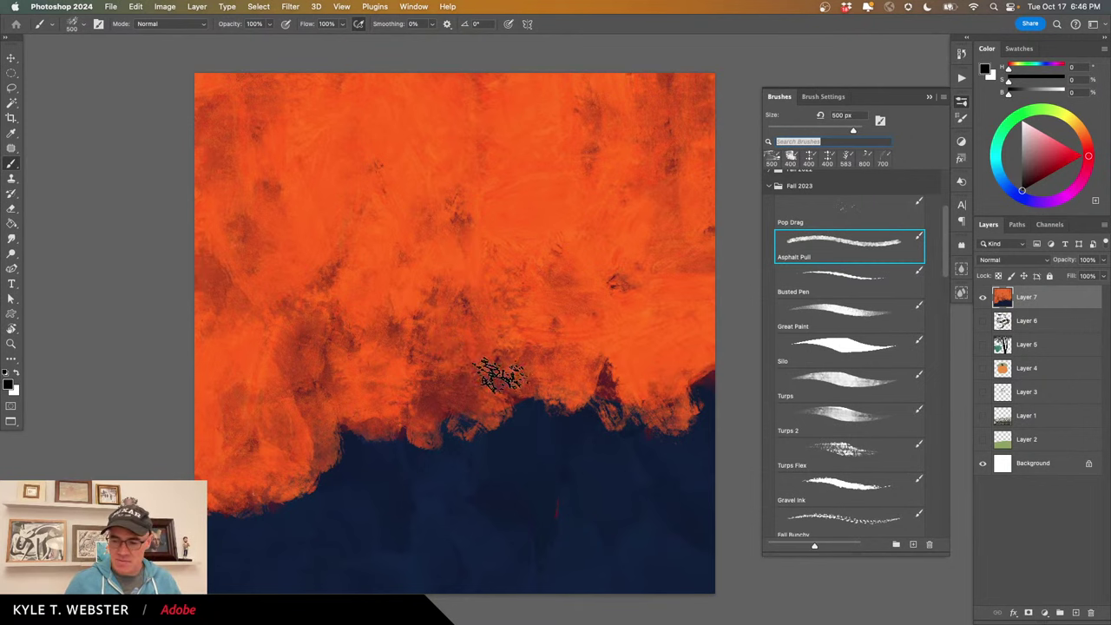
Lasso a cat silhouette with two pointed ears rising from the hill, and add a curved tail beside it to the selection.
key("l")
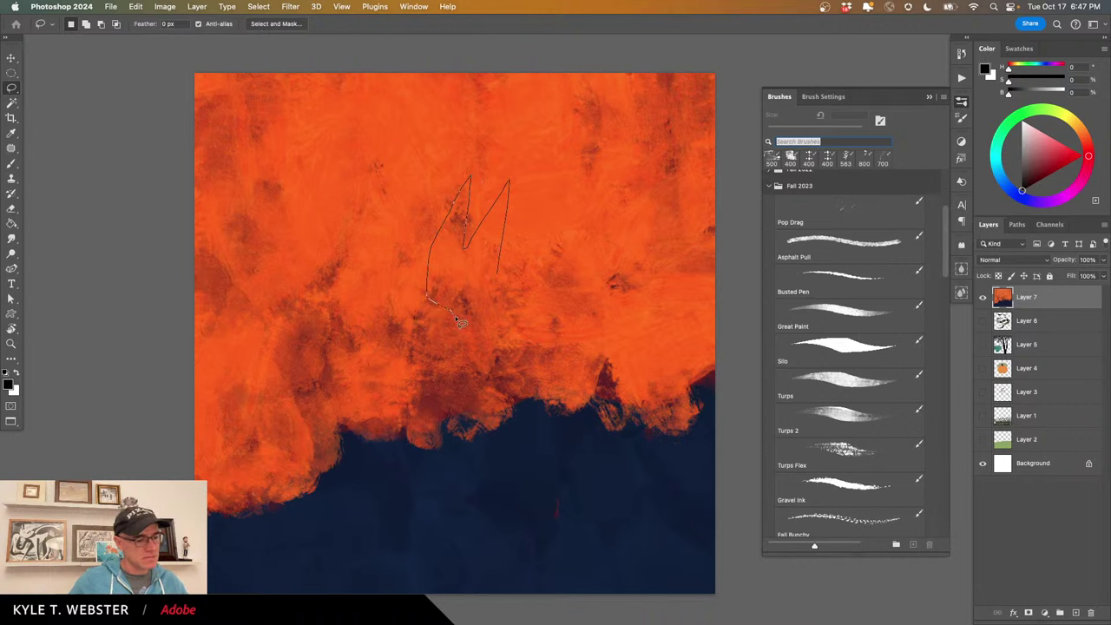
left_click_drag(465, 348, 448, 483)
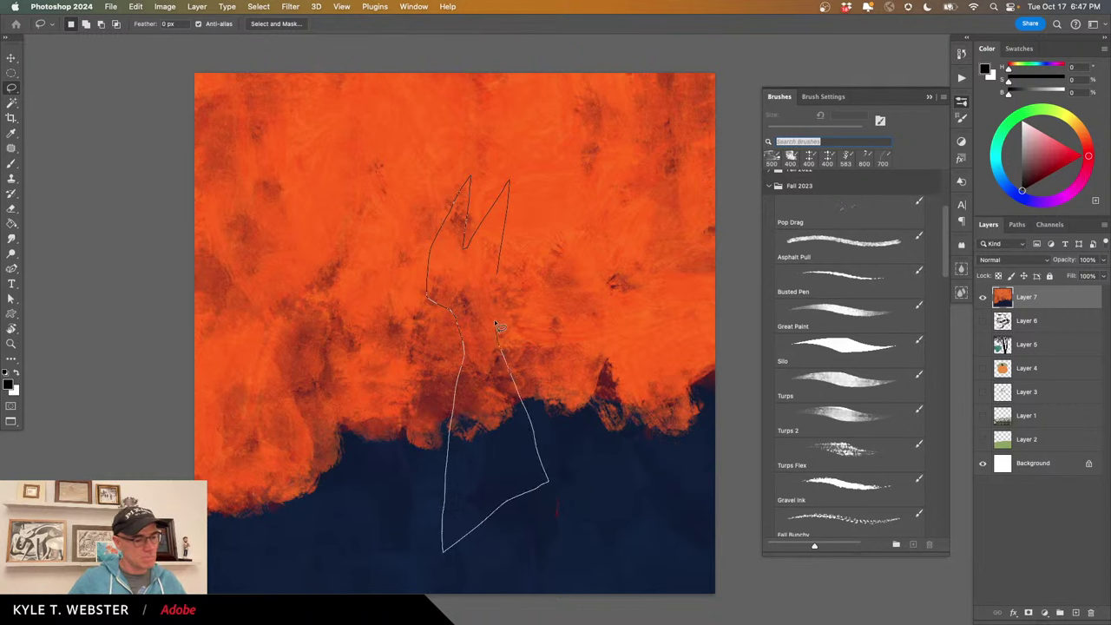
left_click_drag(502, 288, 502, 290)
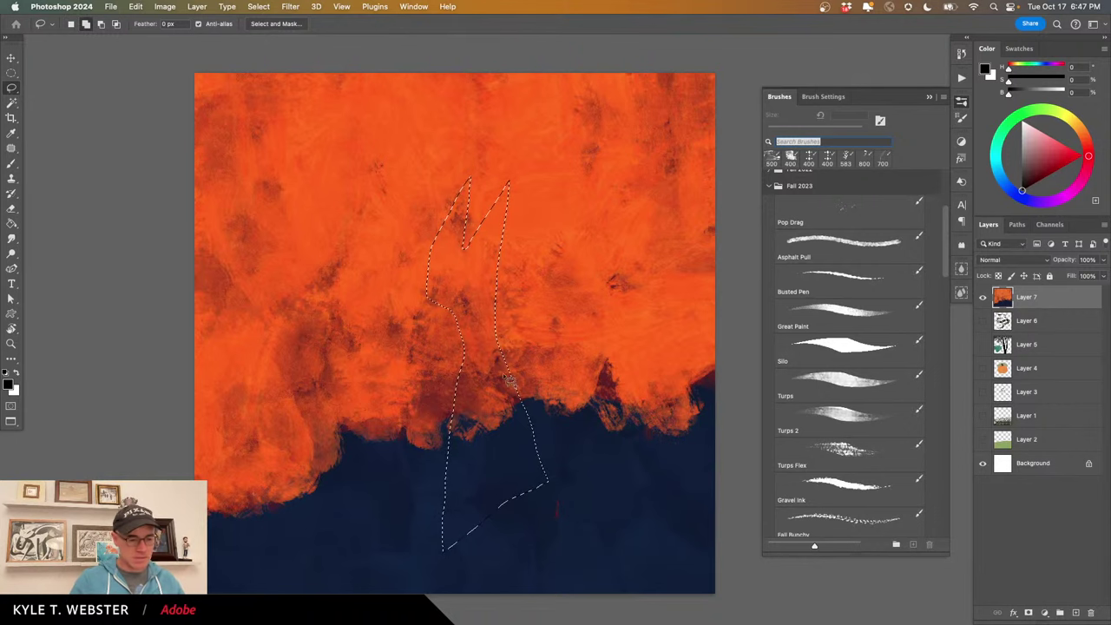
left_click_drag(557, 451, 579, 382)
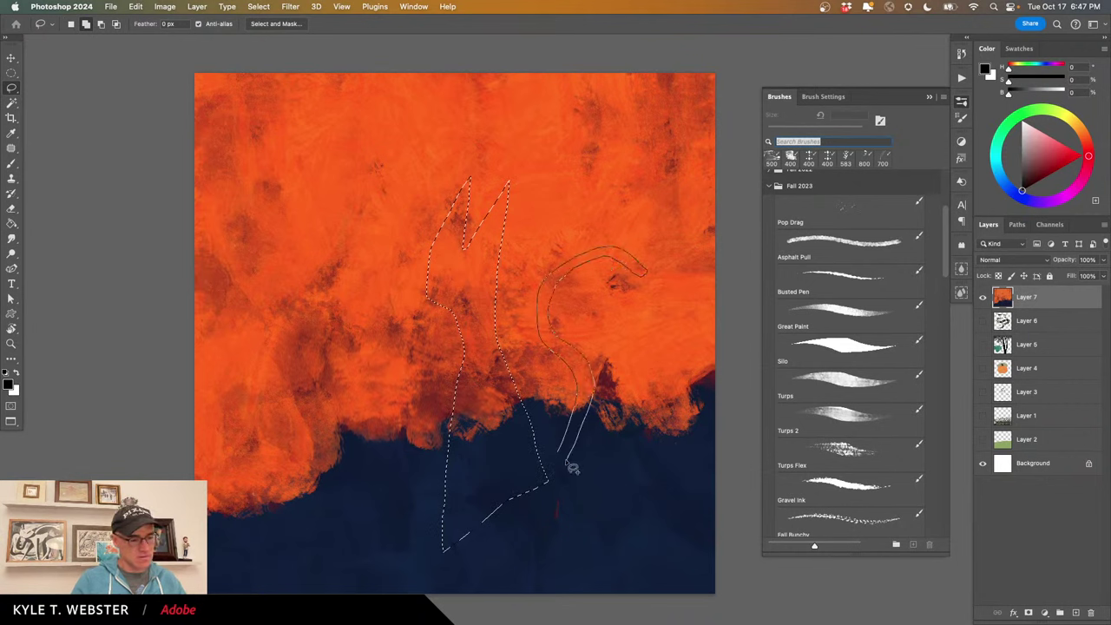
left_click_drag(573, 469, 563, 457)
Sample the hill's navy (H 231, S 61, B 21) and paint the selected cat and tail with the Asphalt Pull brush at 500 px.
key("b")
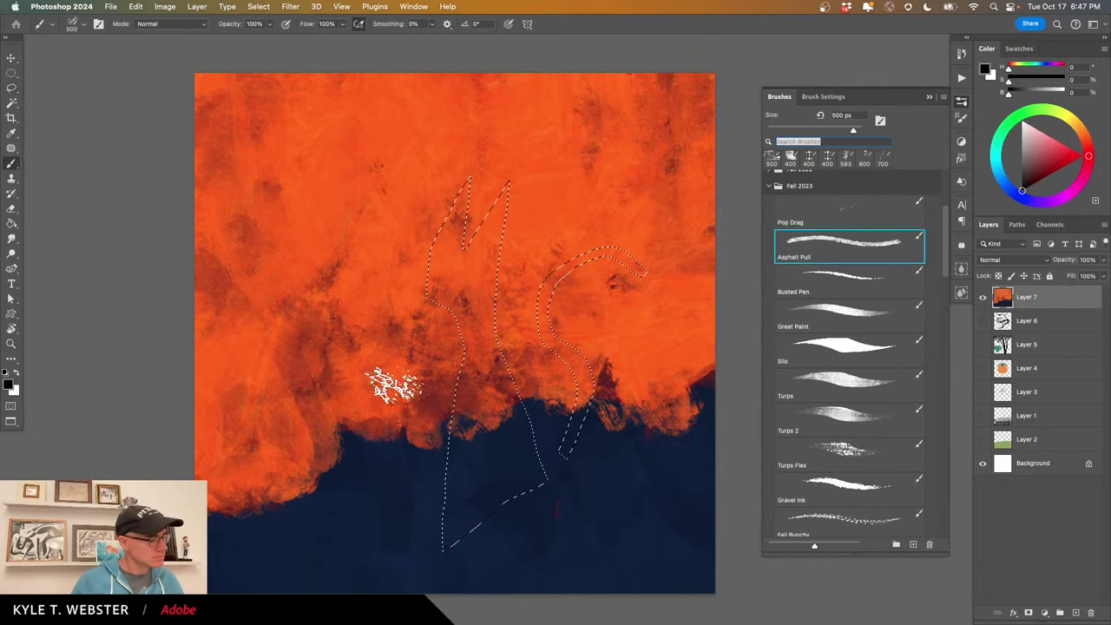
left_click(500, 451, "alt")
mouse_move(511, 426)
left_mouse_down()
mouse_move(471, 390)
mouse_move(467, 204)
mouse_move(480, 291)
mouse_move(421, 261)
mouse_move(443, 245)
mouse_move(582, 367)
mouse_move(551, 350)
mouse_move(519, 269)
mouse_move(646, 274)
mouse_move(543, 330)
mouse_move(565, 248)
left_mouse_up()
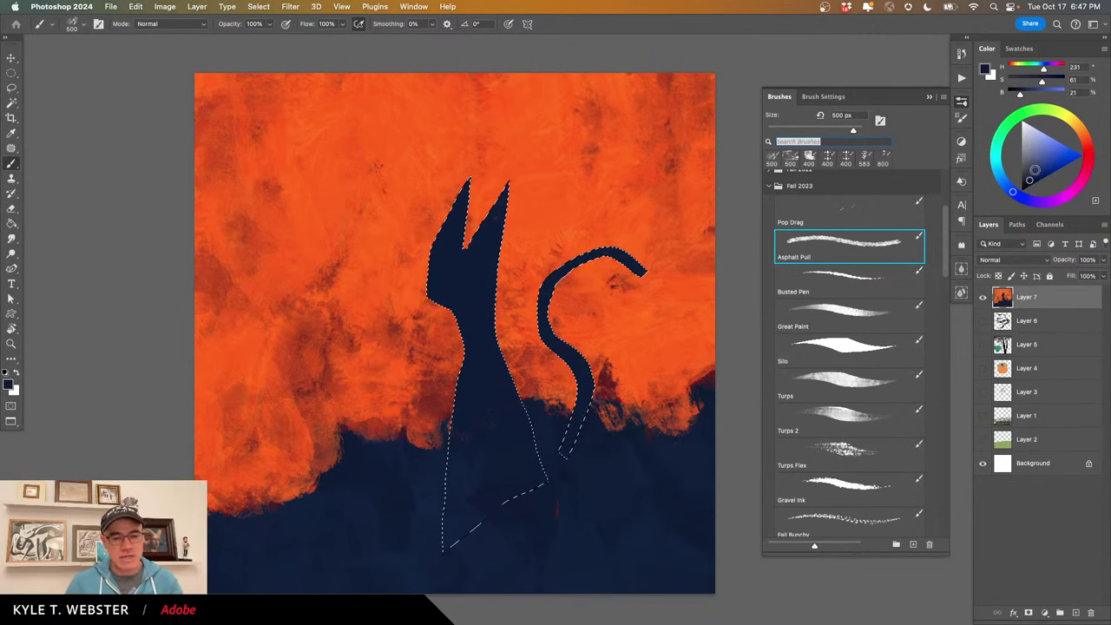
Texture the cat with lighter blue (H 231, S 49, B 43) and near-black (H 231, S 79, B 10), blend its base in navy, and deselect.
left_click(1035, 168)
mouse_move(430, 334)
left_mouse_down()
mouse_move(501, 161)
mouse_move(410, 287)
mouse_move(506, 239)
mouse_move(445, 351)
mouse_move(480, 378)
mouse_move(476, 426)
mouse_move(493, 343)
mouse_move(479, 464)
left_mouse_up()
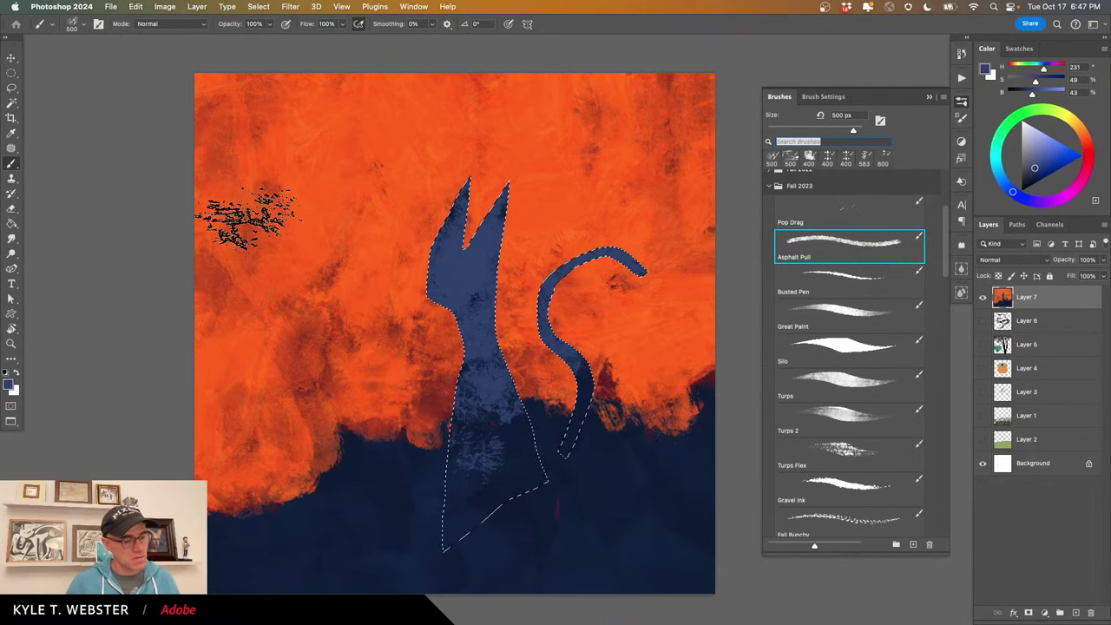
left_click(1026, 186)
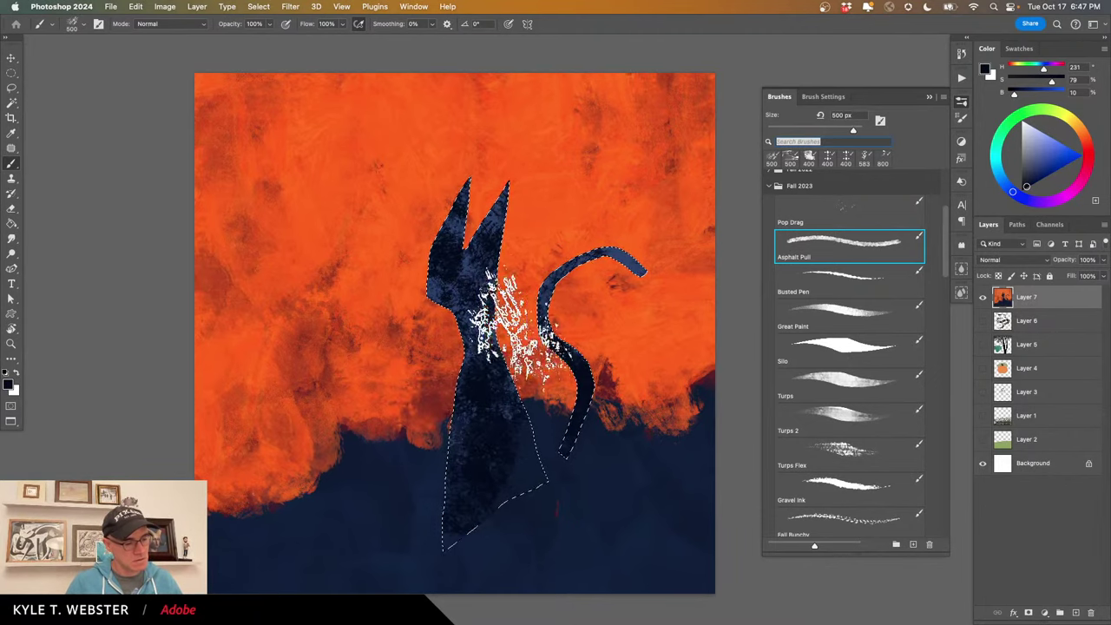
left_click_drag(545, 404, 590, 445)
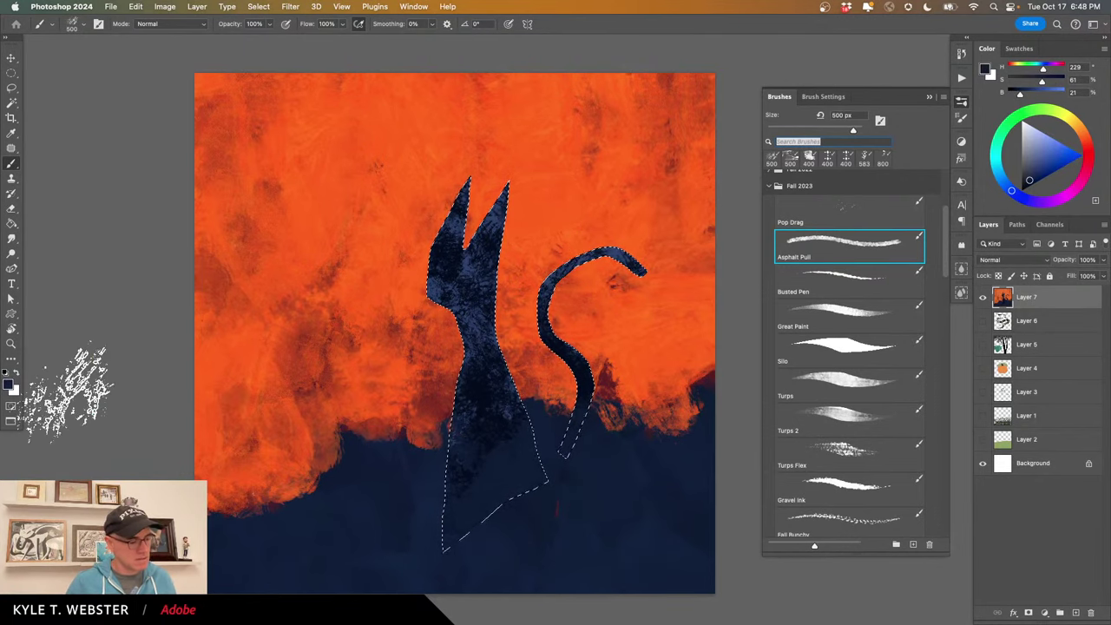
key("super+d")
left_click_drag(374, 451, 250, 449)
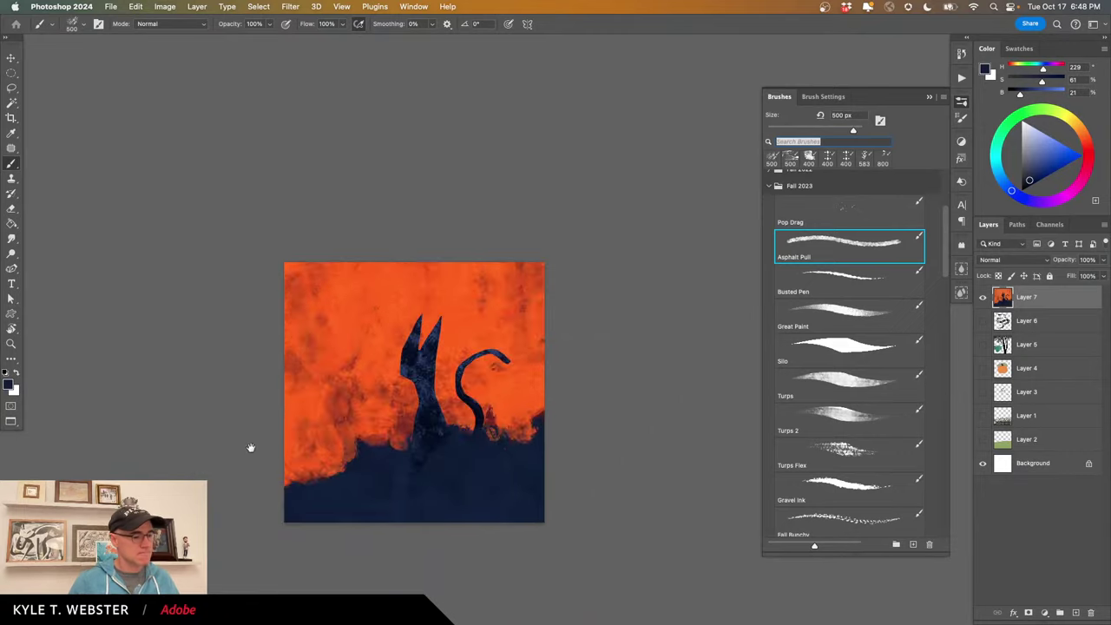
left_click(409, 444, "super")
key("super+plus")
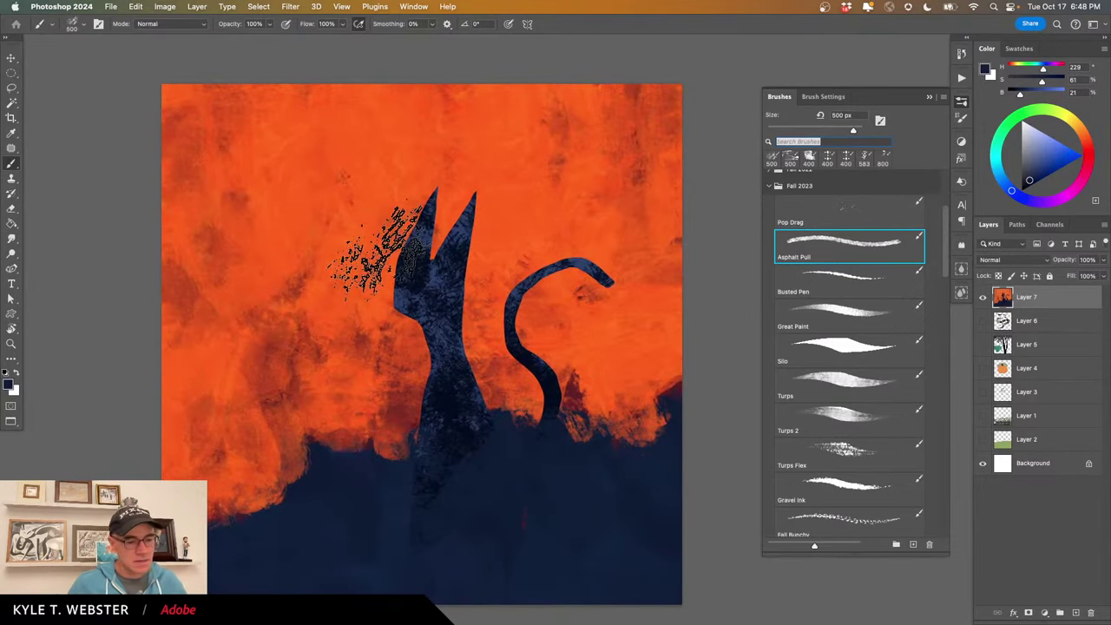
Paint two slanted yellow eyes (H 55, S 88, B 93) on the cat's face with the Charcoal 23 brush at 30 px.
left_click(833, 311)
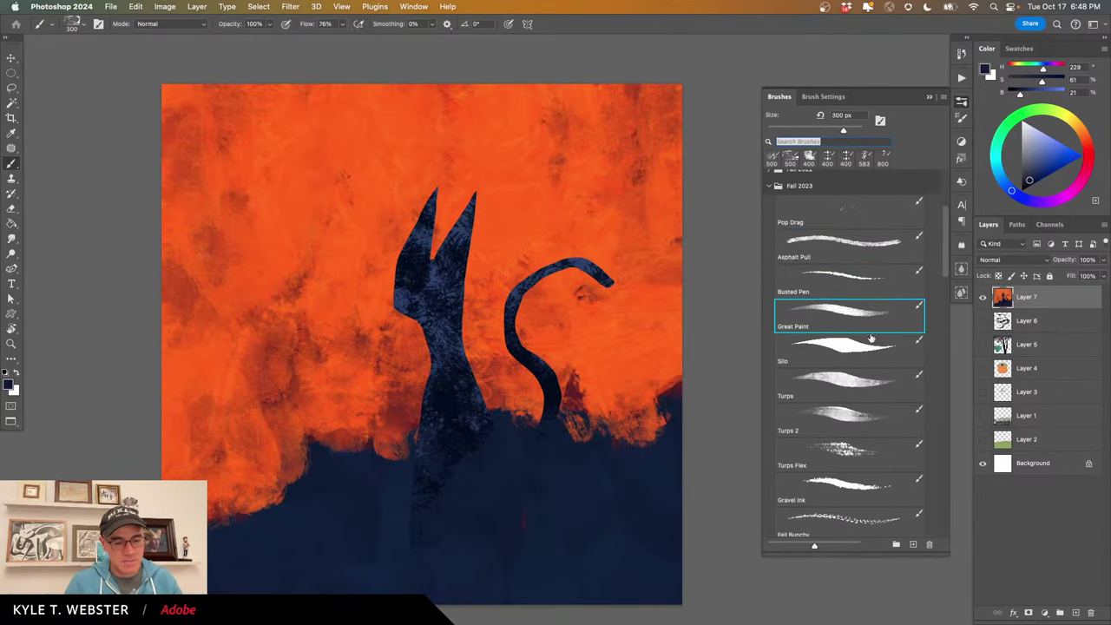
scroll(934, 265, "down", 6)
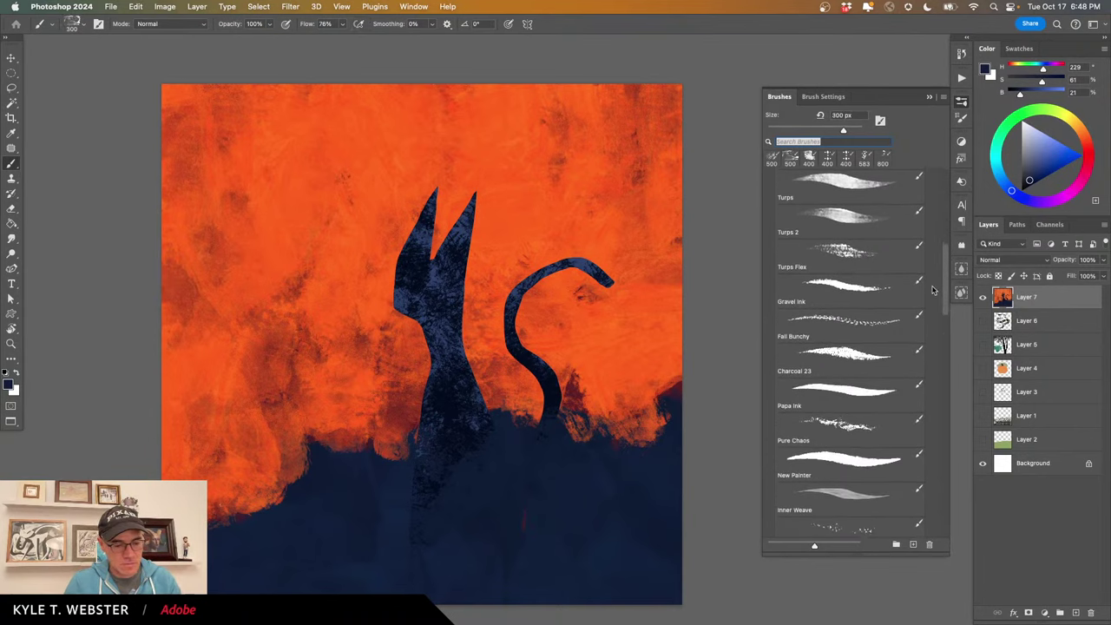
left_click(841, 341)
scroll(427, 308, "up", 2)
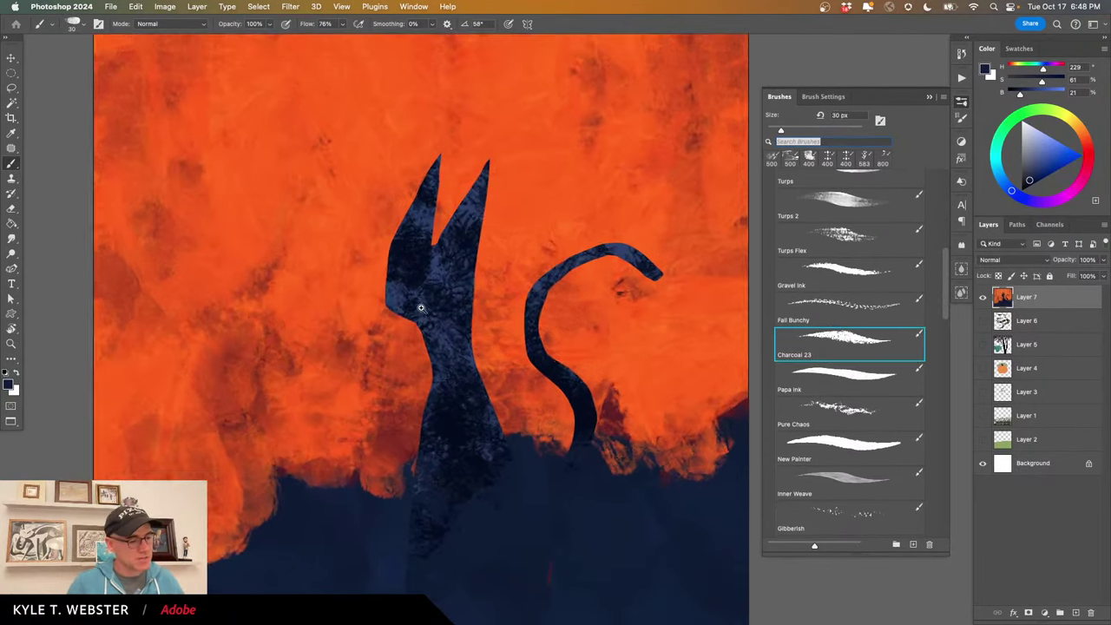
left_click(1074, 126)
left_click(1074, 152)
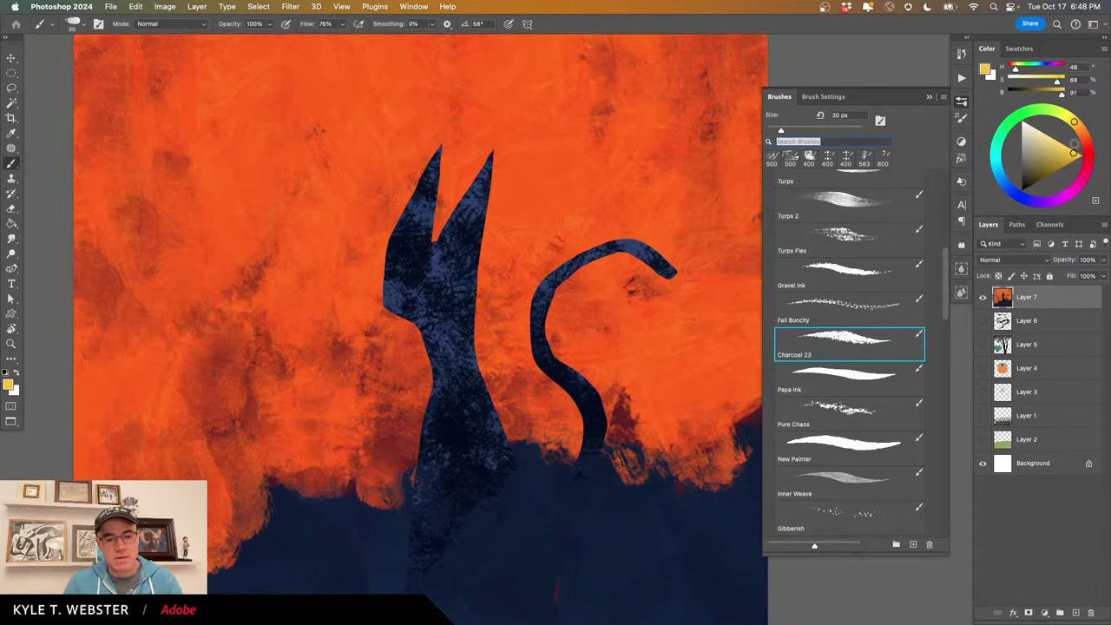
left_click(1070, 117)
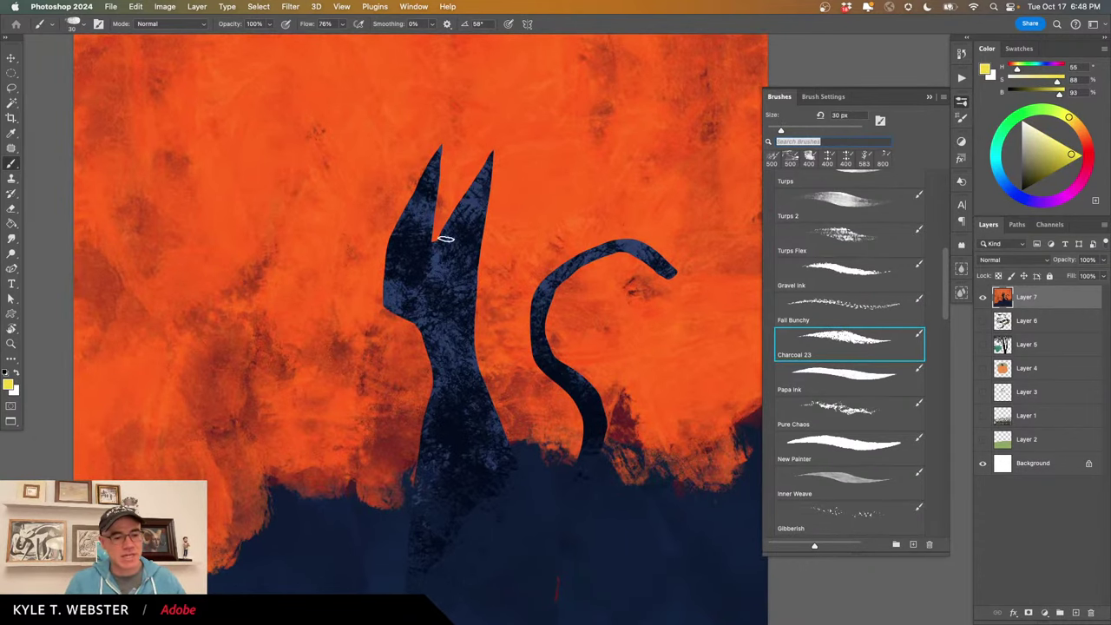
scroll(435, 268, "up", 1)
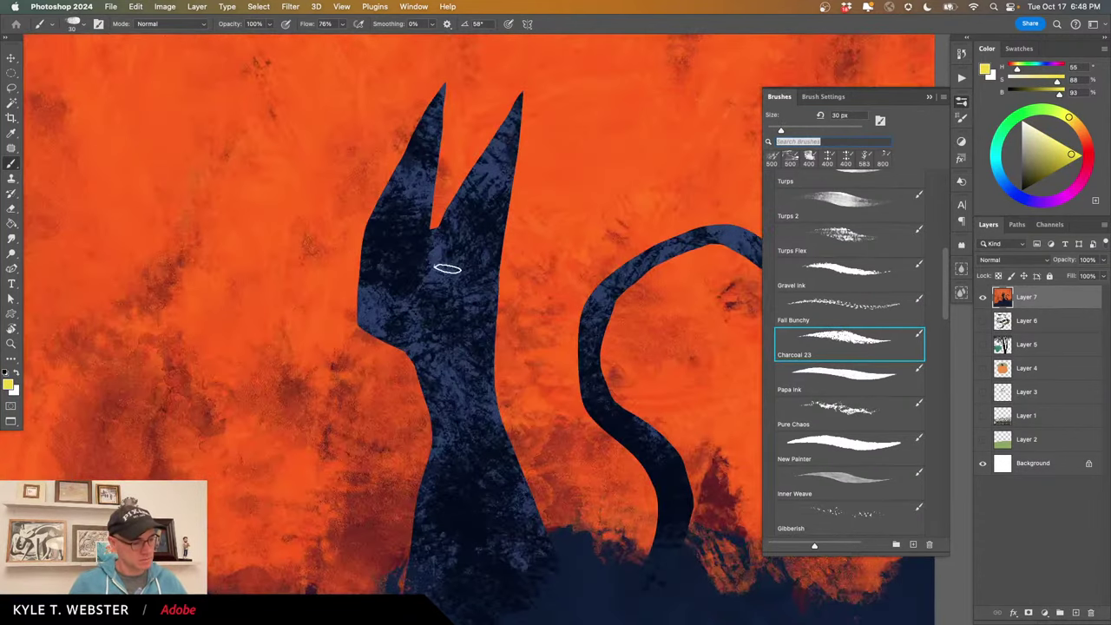
mouse_move(466, 269)
left_mouse_down()
mouse_move(446, 278)
mouse_move(458, 274)
left_mouse_up()
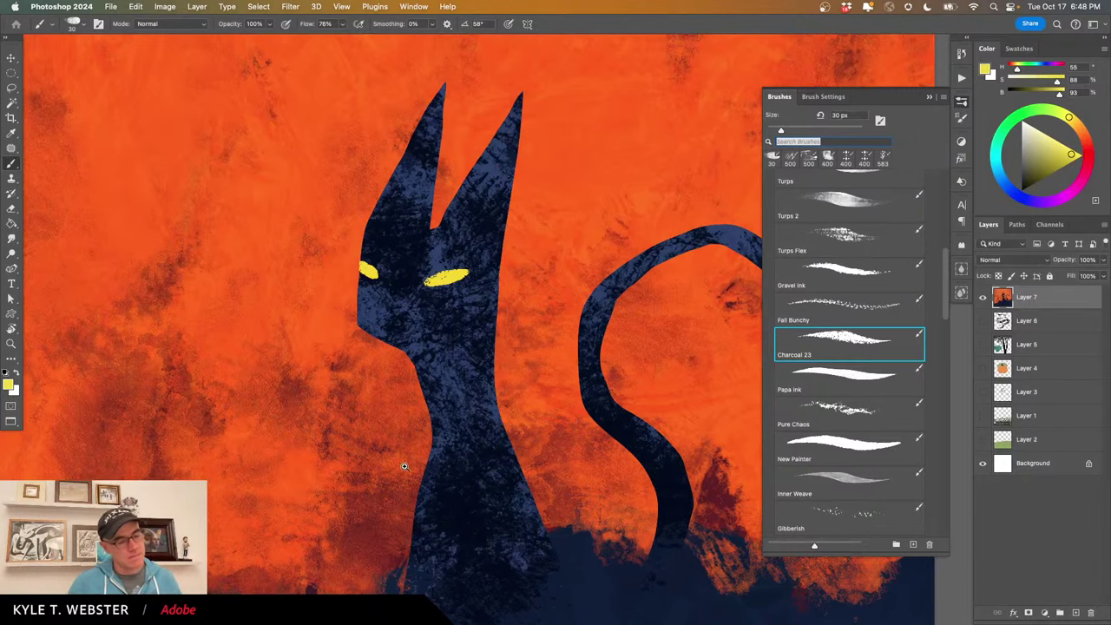
Select the dark blues of the cat and hill with the Magic Wand, adding missed shades around the cat's face.
left_click_drag(404, 467, 373, 473)
left_click_drag(356, 521, 392, 461)
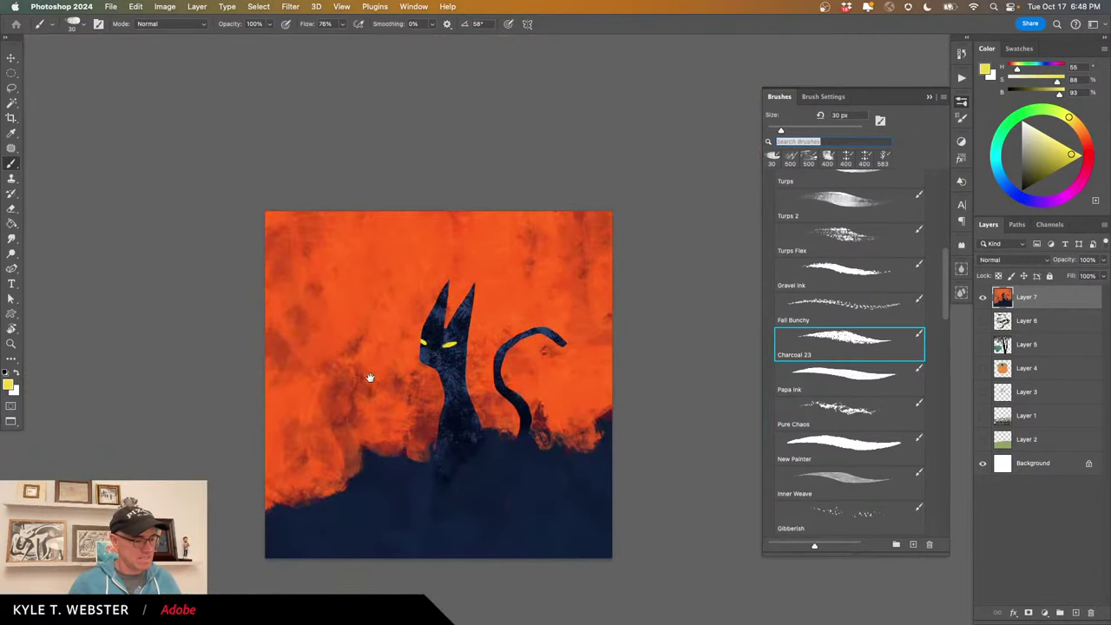
key("super+plus")
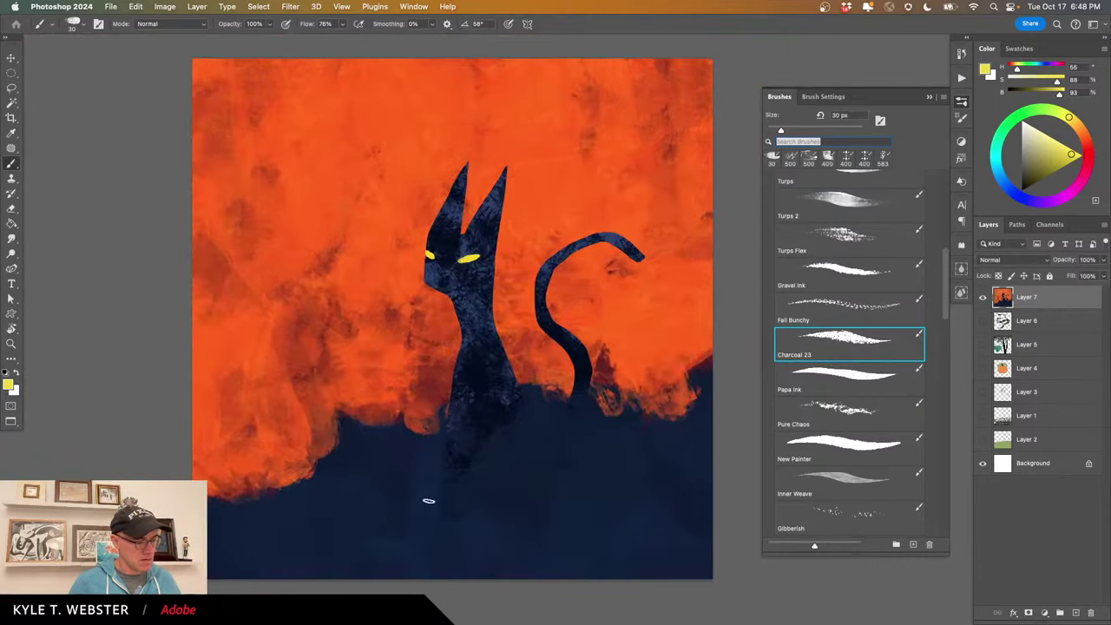
key("super+minus")
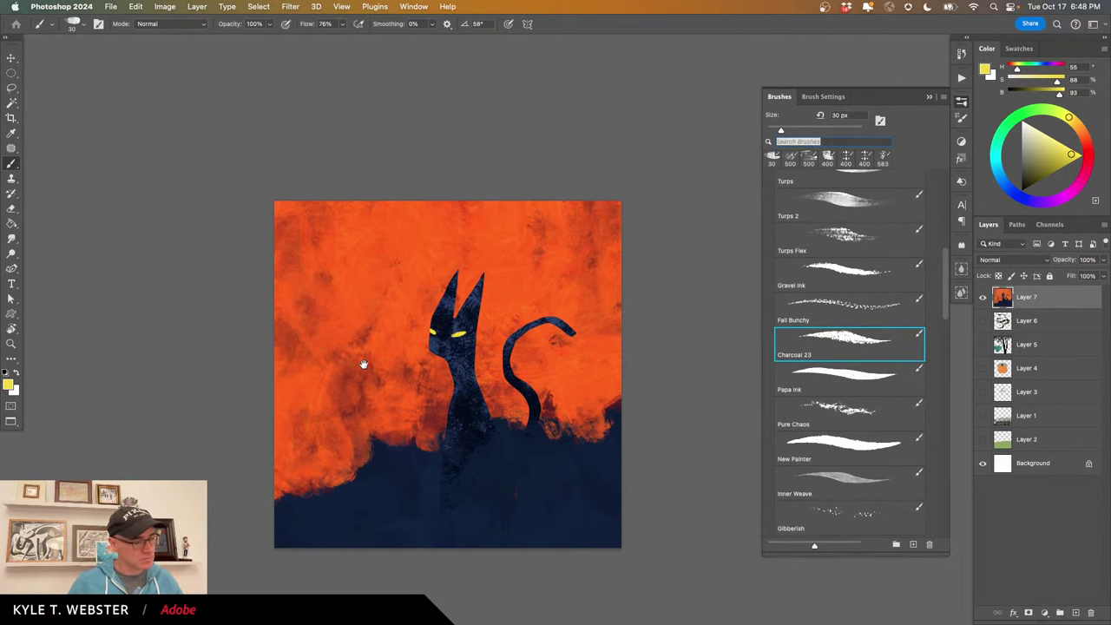
key("super+plus")
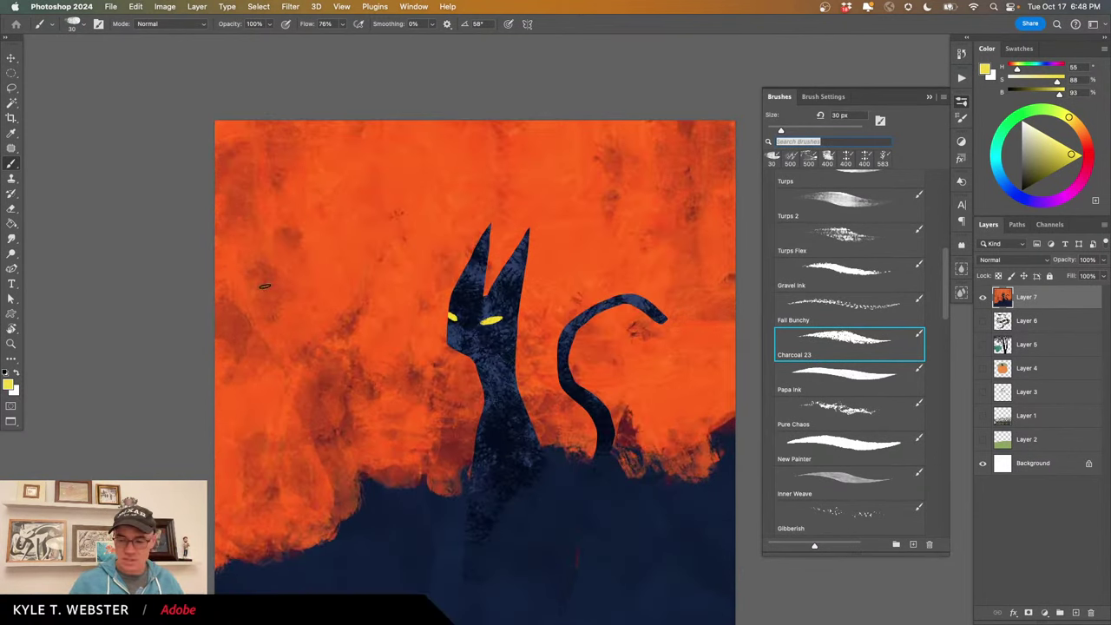
key("w")
left_click(476, 342)
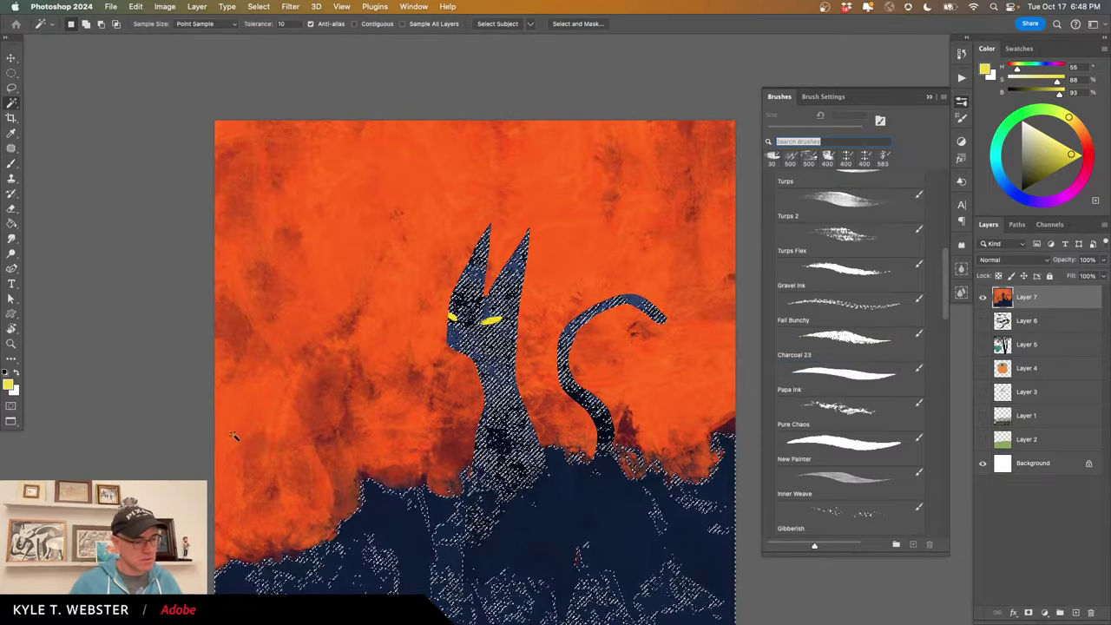
key("super+plus")
key("super+plus")
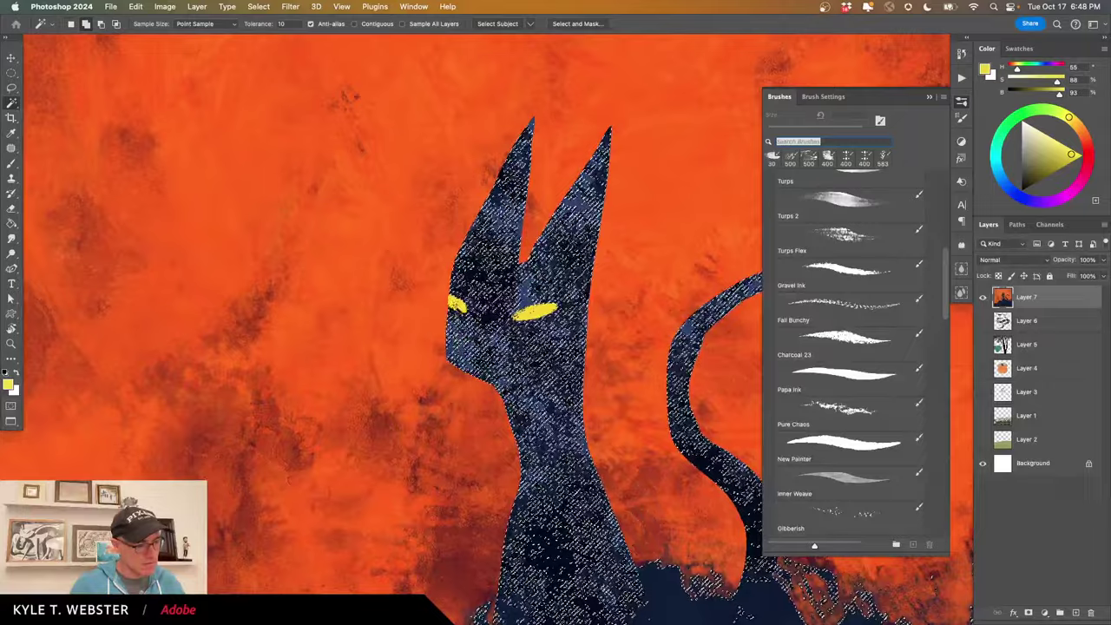
key("super+plus")
key("super+plus")
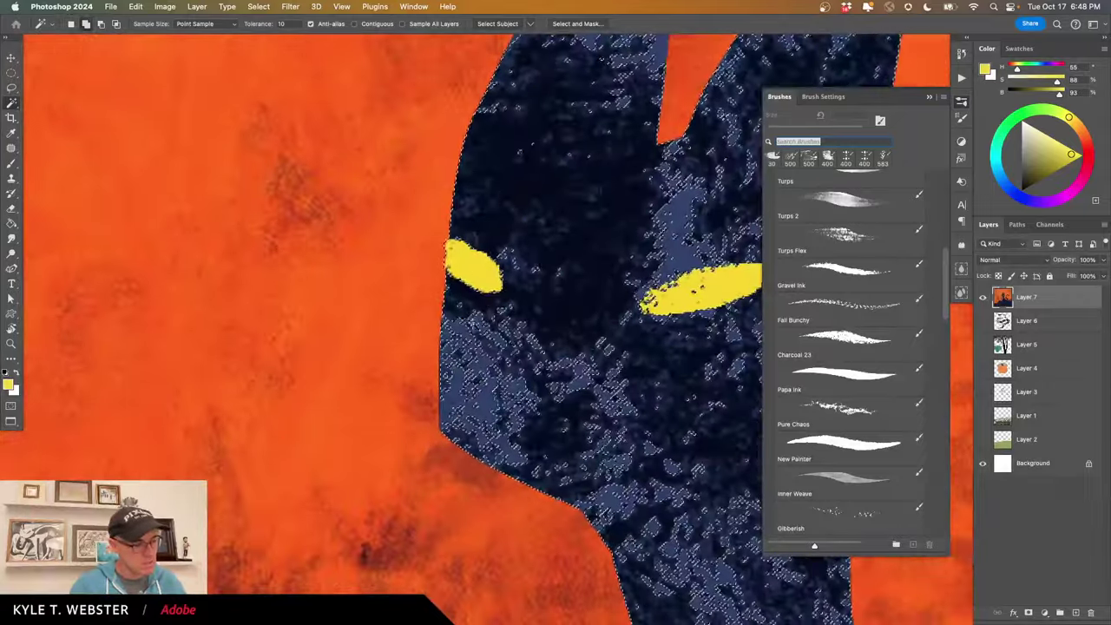
Set the Magic Wand tolerance to 20 and add the remaining blue texture of the cat to the selection.
left_click(252, 25)
type("20")
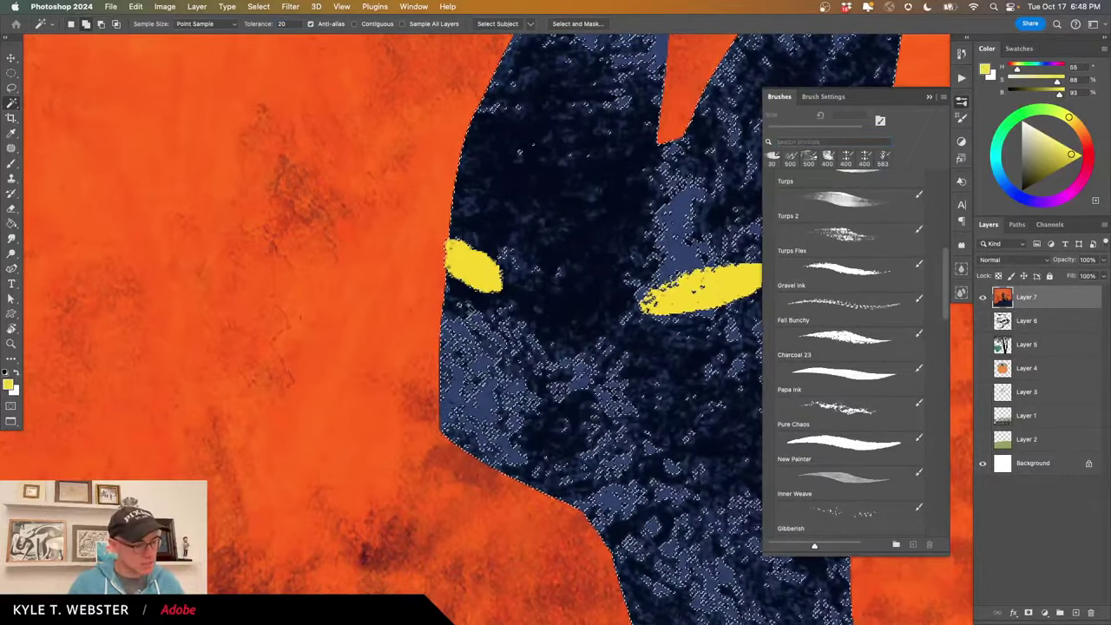
left_click(462, 310, "shift")
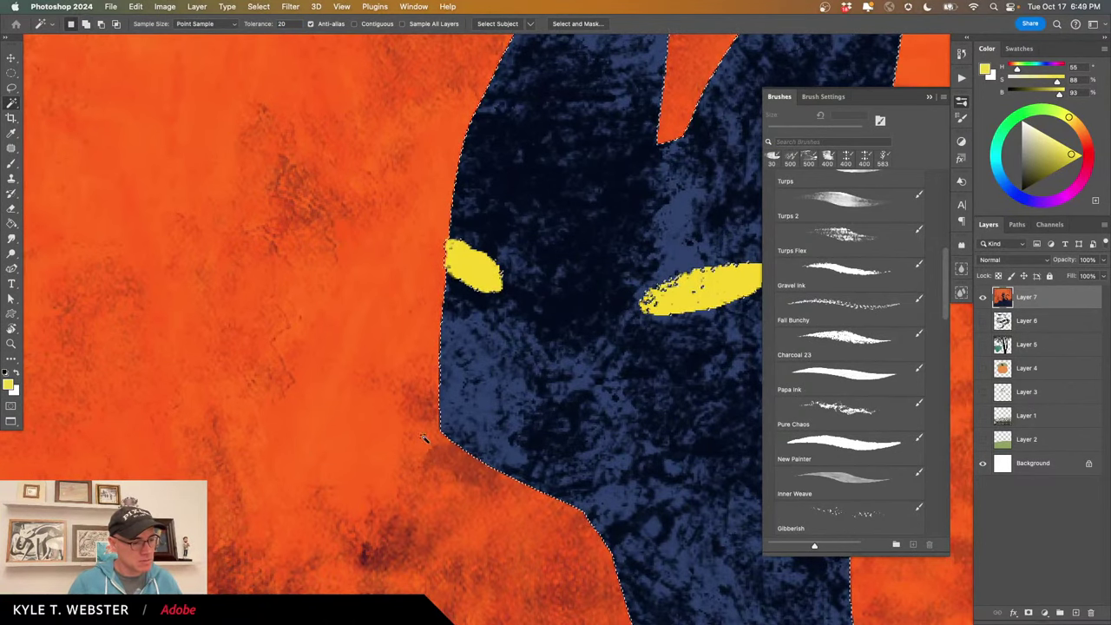
scroll(440, 451, "down", 6)
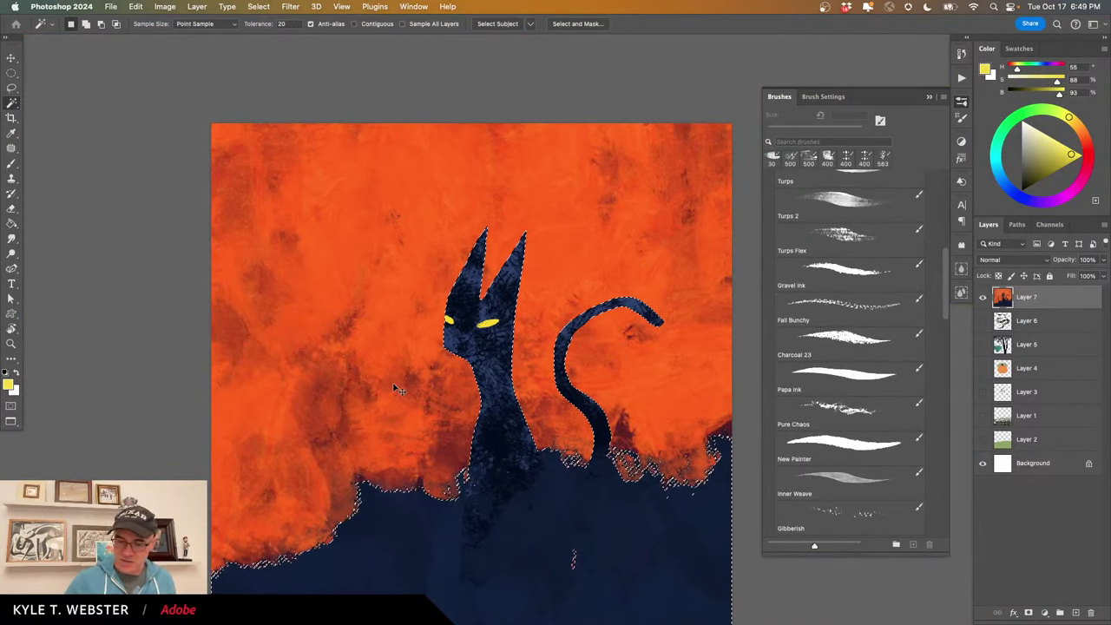
Invert the selection and paint a large pale-yellow moon (H 55, S 57, B 95) behind the cat's ears with Inner Weave at 250 px.
key("super+shift+i")
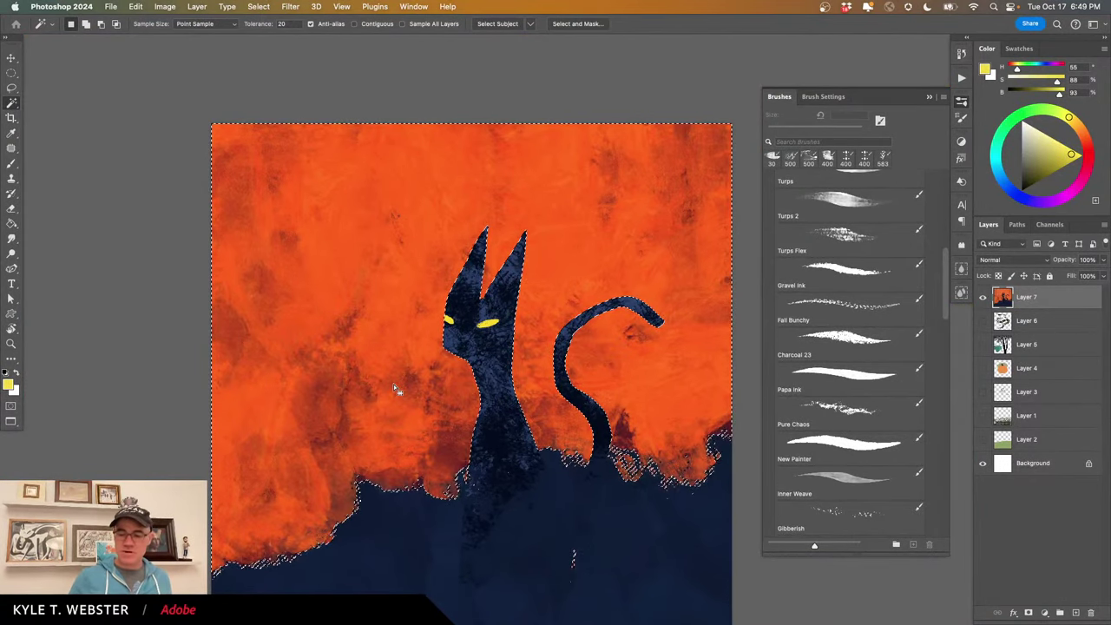
key("b")
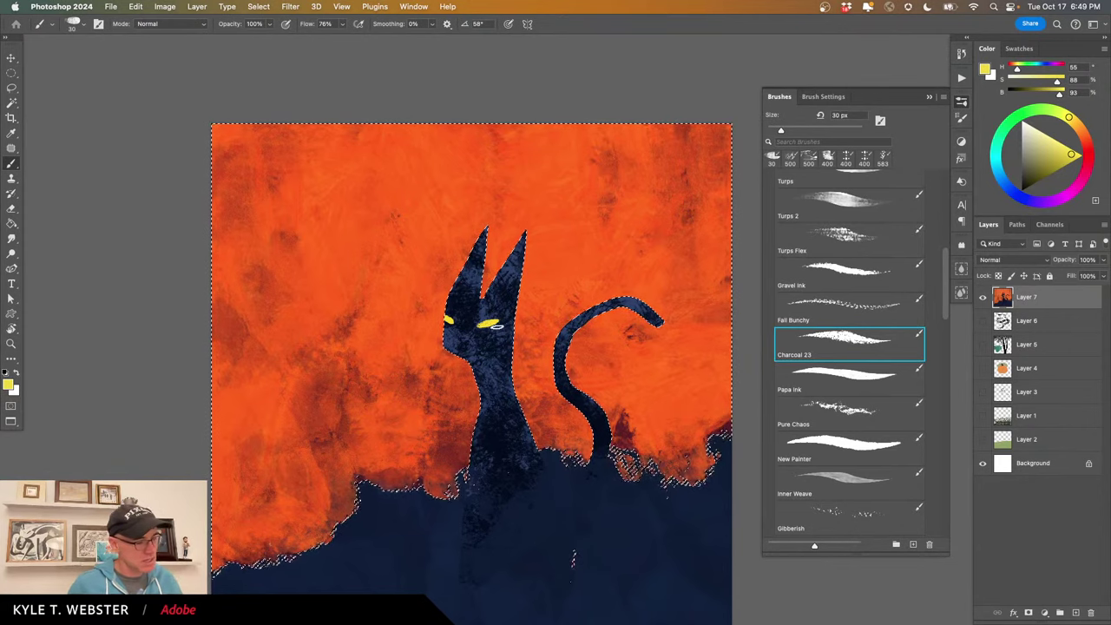
left_click(491, 323)
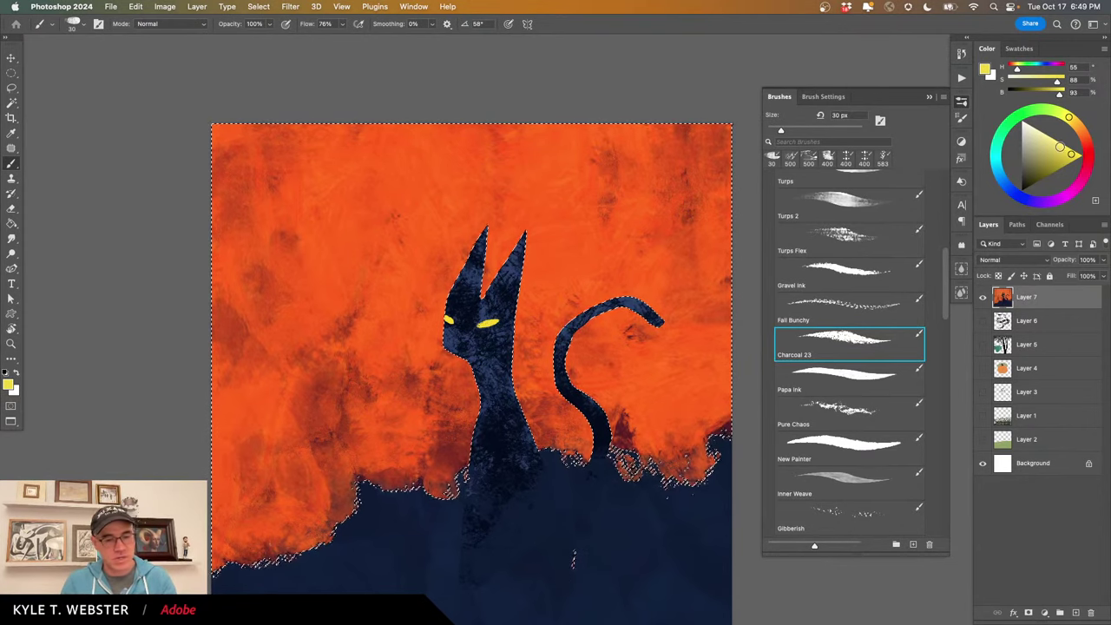
left_click(1055, 143)
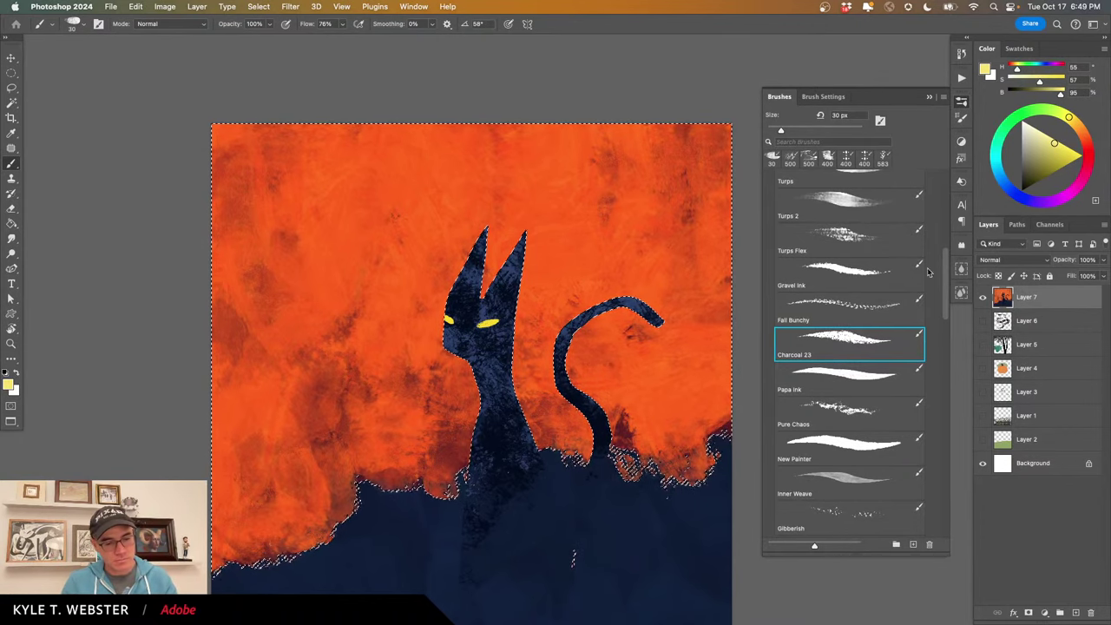
scroll(802, 278, "down", 2)
scroll(802, 279, "up", 1)
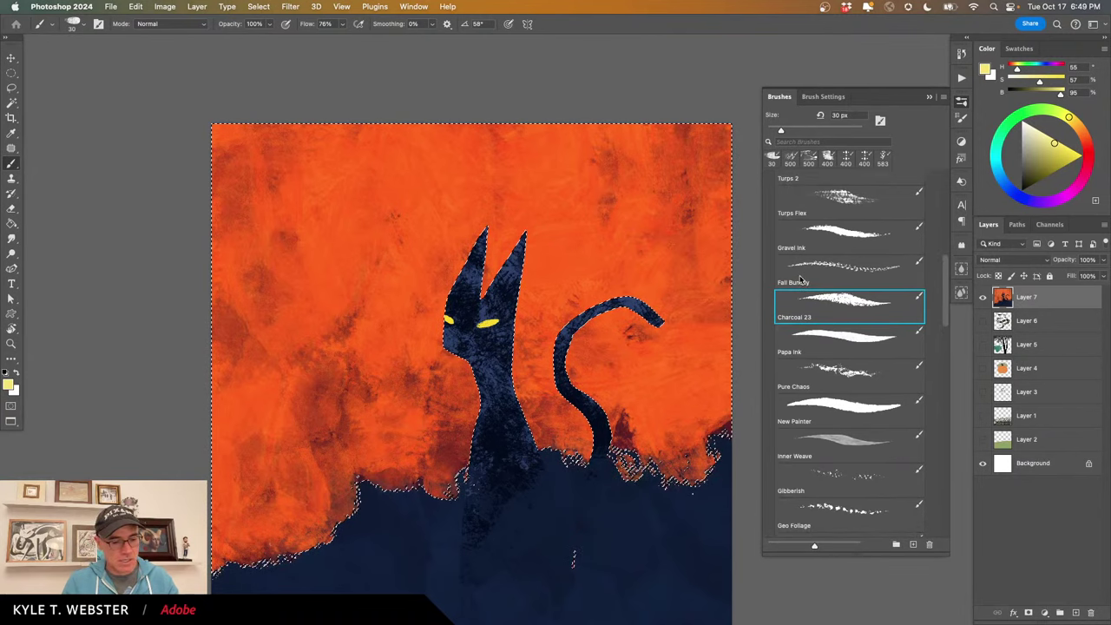
scroll(803, 278, "down", 2)
left_click(833, 389)
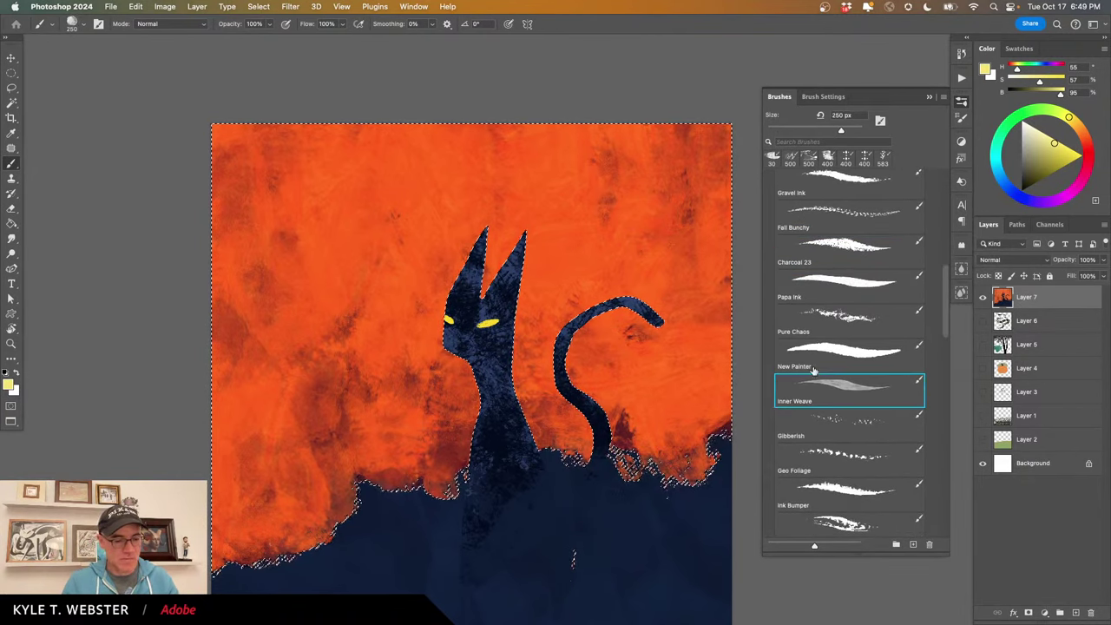
key("super+minus")
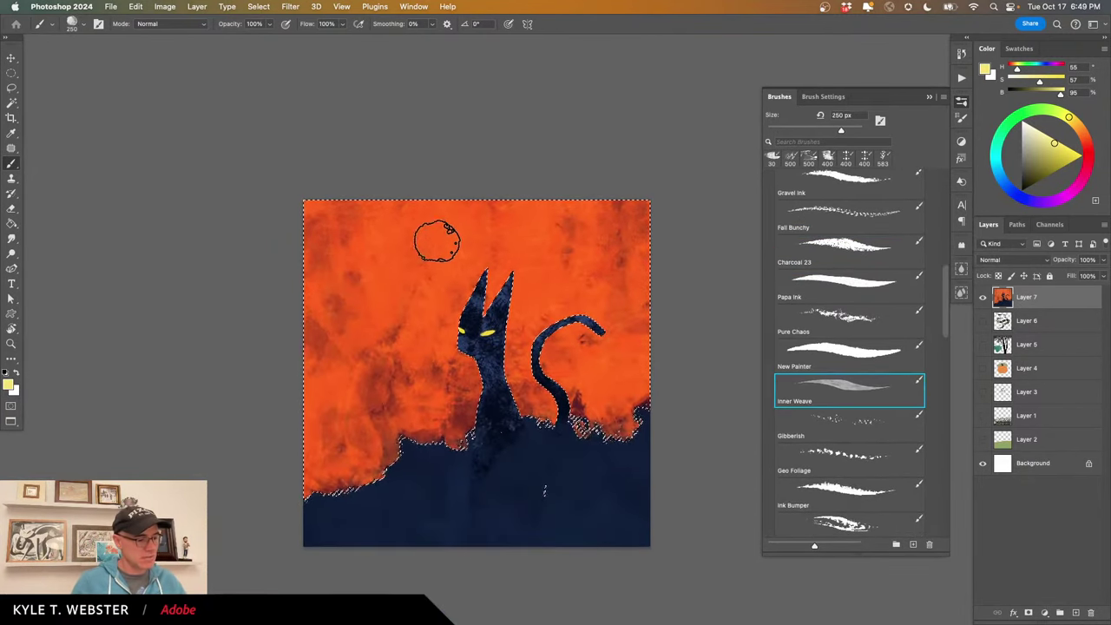
mouse_move(466, 228)
left_mouse_down()
mouse_move(421, 197)
mouse_move(368, 223)
mouse_move(368, 277)
mouse_move(423, 304)
mouse_move(464, 284)
mouse_move(472, 224)
mouse_move(438, 189)
mouse_move(378, 197)
mouse_move(352, 228)
mouse_move(365, 276)
mouse_move(441, 302)
left_mouse_up()
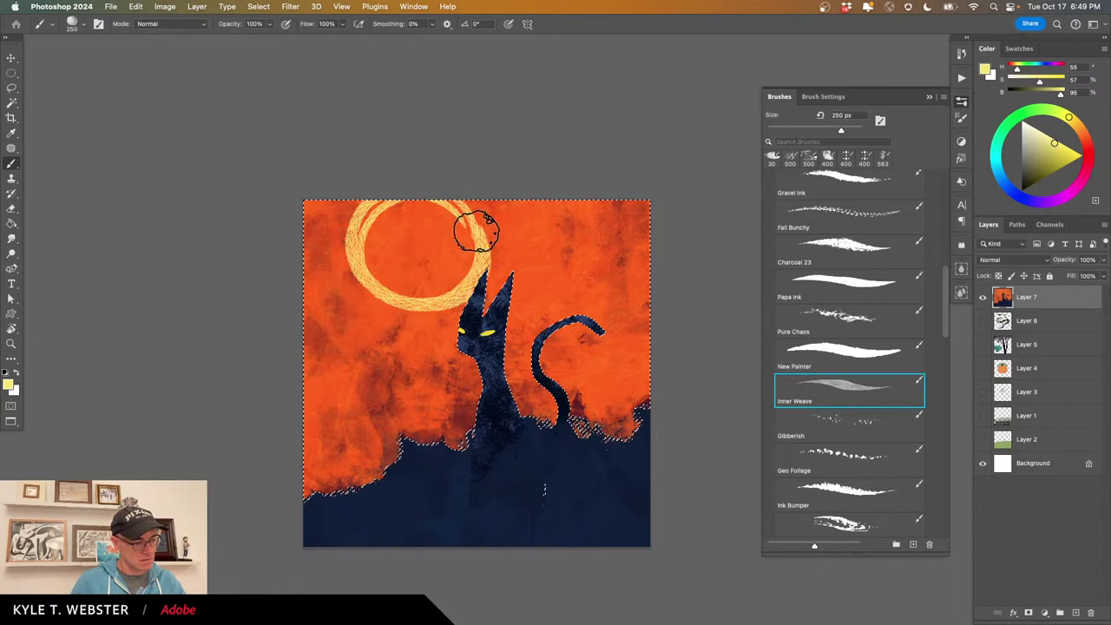
mouse_move(476, 231)
left_mouse_down()
mouse_move(427, 200)
mouse_move(367, 219)
mouse_move(356, 270)
mouse_move(388, 313)
mouse_move(441, 316)
mouse_move(479, 282)
mouse_move(477, 229)
mouse_move(422, 196)
mouse_move(463, 256)
mouse_move(457, 280)
mouse_move(415, 287)
mouse_move(385, 257)
mouse_move(387, 227)
mouse_move(416, 253)
left_mouse_up()
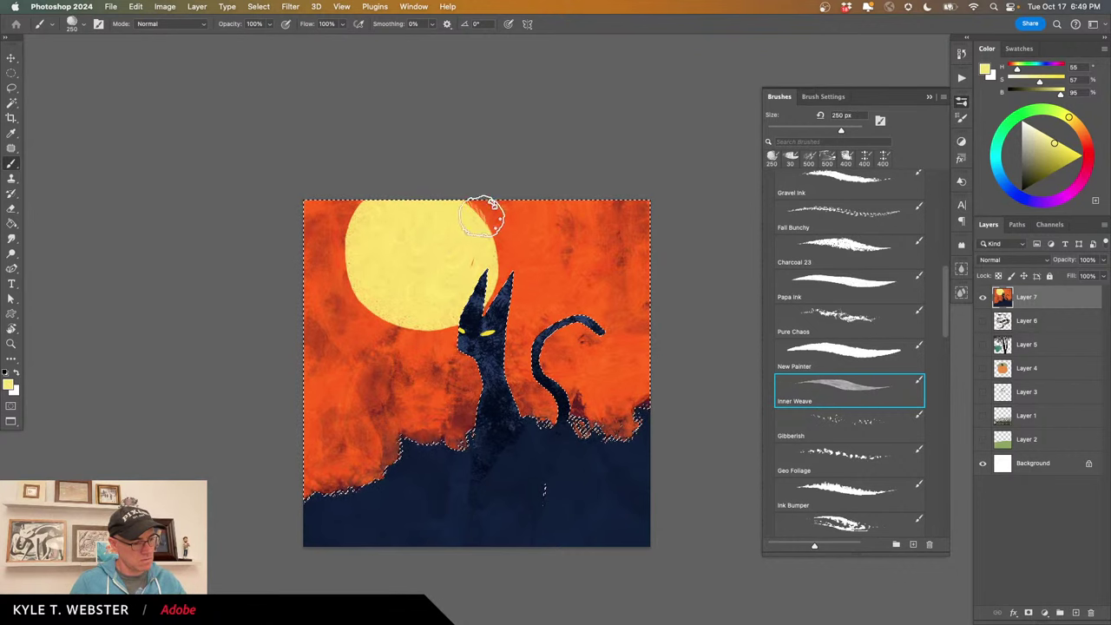
Build up a loose, scratchy moon edge in yellow, trim it with sampled sky orange (H 23, S 86, B 84), and deselect.
left_click_drag(483, 217, 495, 255)
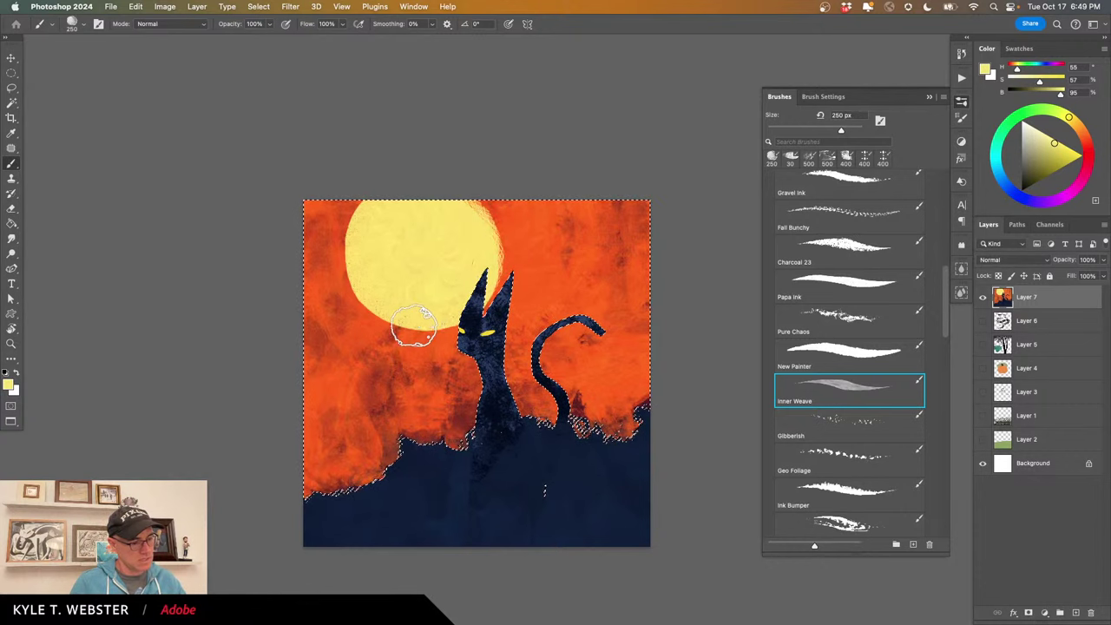
mouse_move(352, 303)
left_mouse_down()
mouse_move(349, 235)
mouse_move(365, 197)
mouse_move(338, 226)
mouse_move(341, 278)
mouse_move(361, 310)
mouse_move(439, 332)
mouse_move(476, 311)
left_mouse_up()
mouse_move(492, 232)
left_mouse_down()
mouse_move(356, 186)
mouse_move(347, 231)
mouse_move(375, 193)
mouse_move(354, 287)
mouse_move(355, 231)
mouse_move(342, 223)
mouse_move(349, 266)
mouse_move(344, 244)
mouse_move(376, 316)
mouse_move(342, 281)
mouse_move(417, 318)
mouse_move(449, 305)
mouse_move(445, 317)
mouse_move(496, 269)
left_mouse_up()
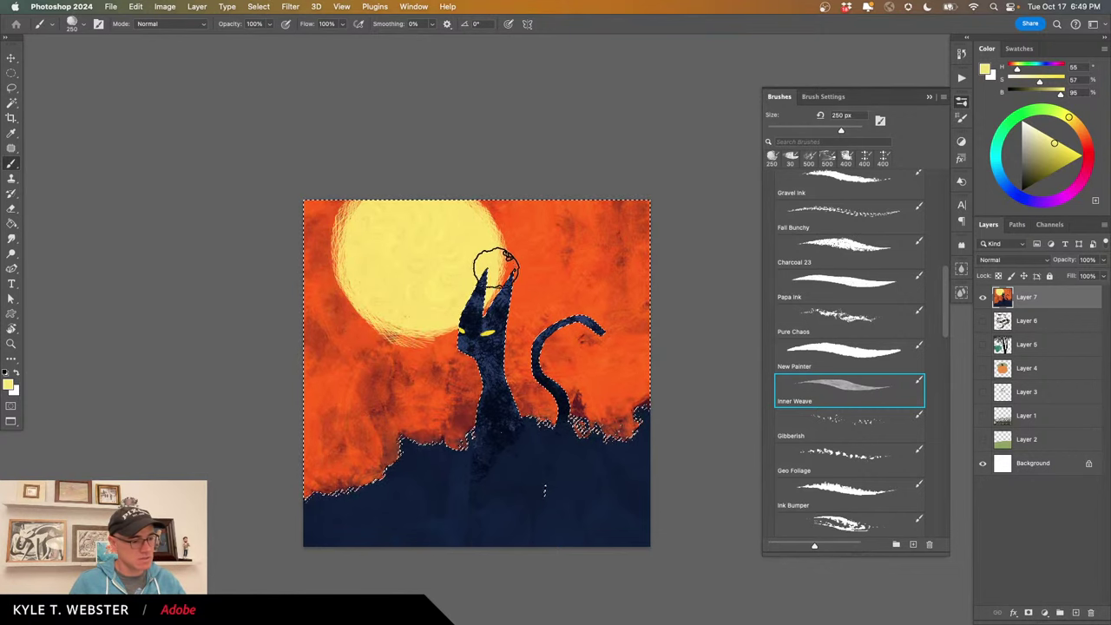
left_click_drag(470, 205, 499, 236)
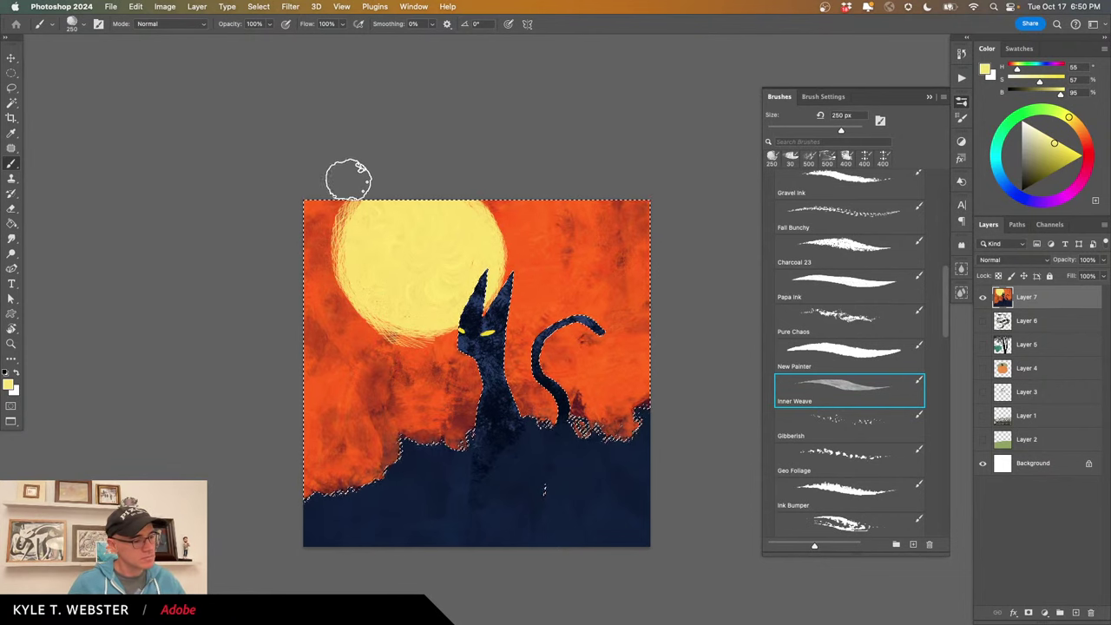
left_click(340, 347, "alt")
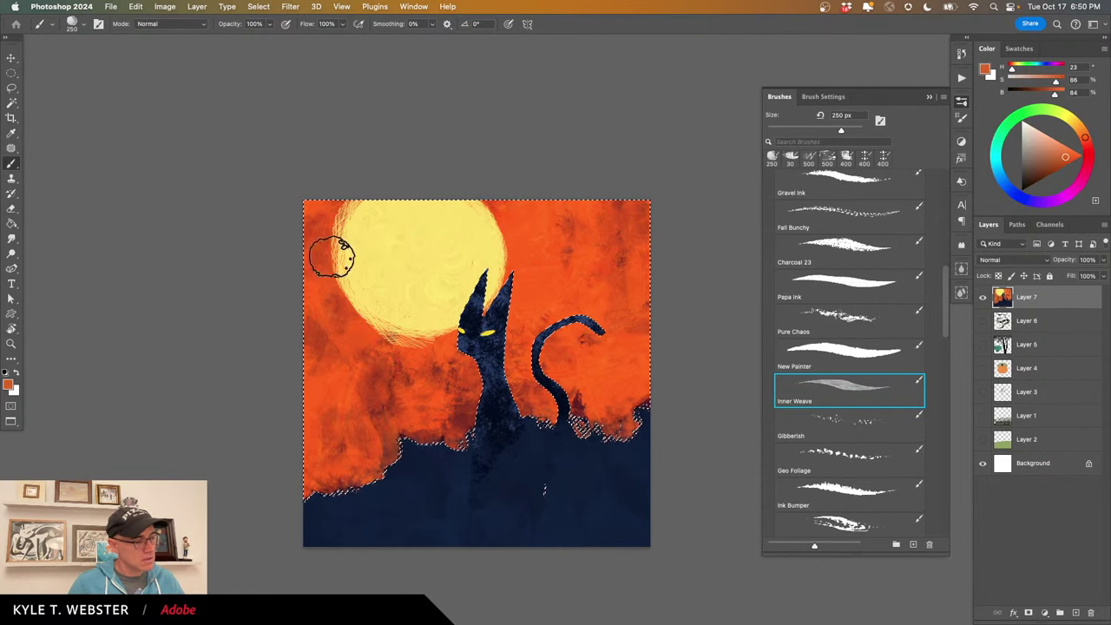
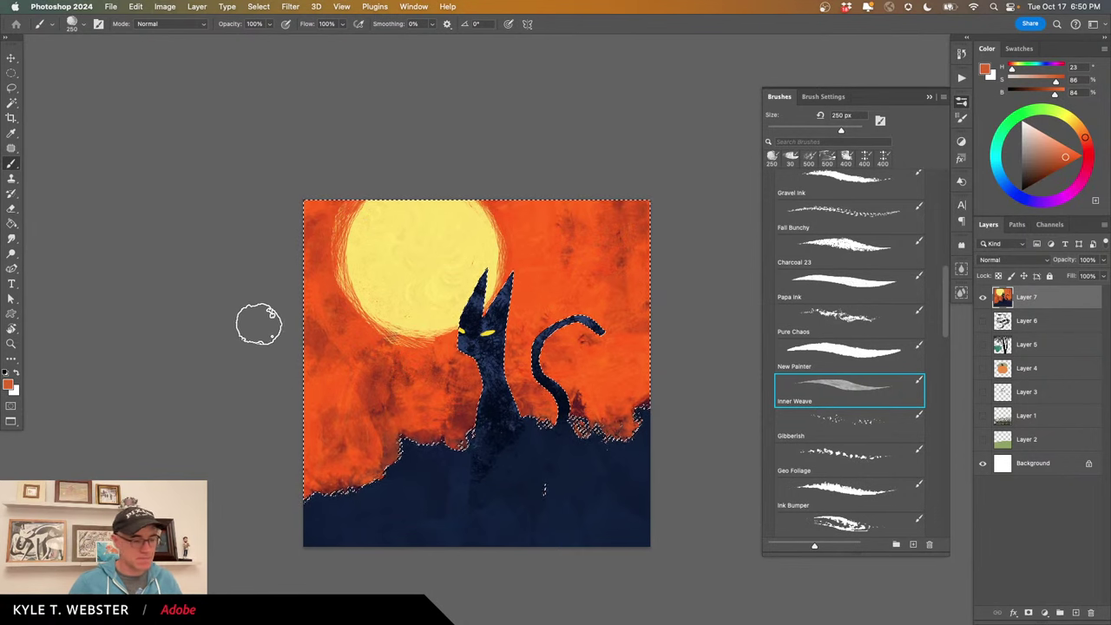
key("super+d")
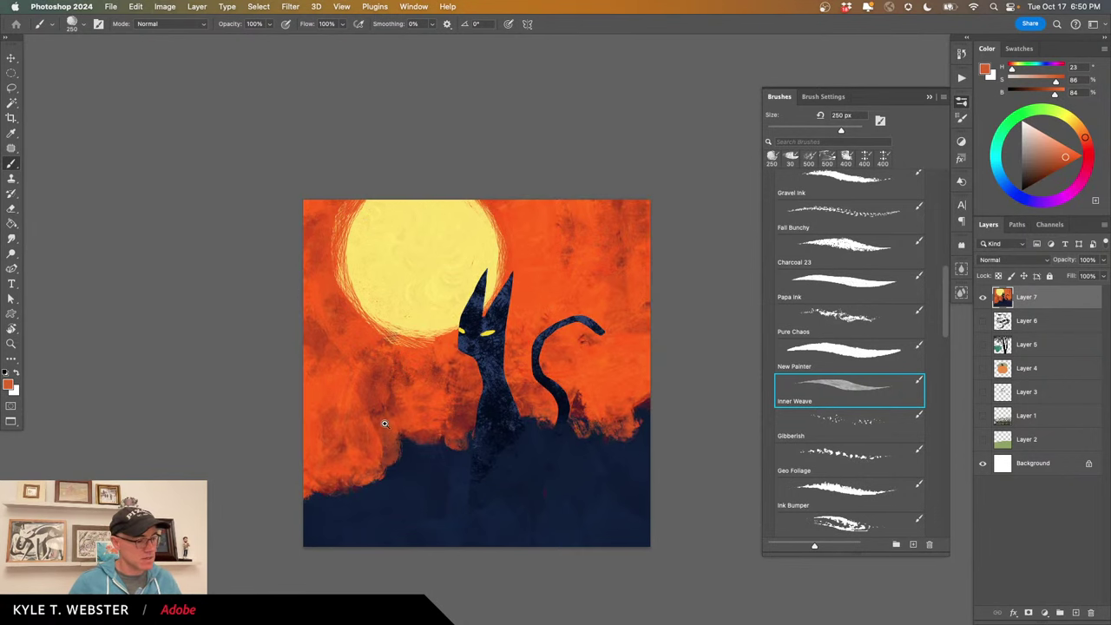
Paint maroon tombstones (H 348, S 53, B 43) along the horizon on both sides of the cat with the New Painter brush at 400 px.
left_click(383, 426, "super")
scroll(414, 422, "down", 2)
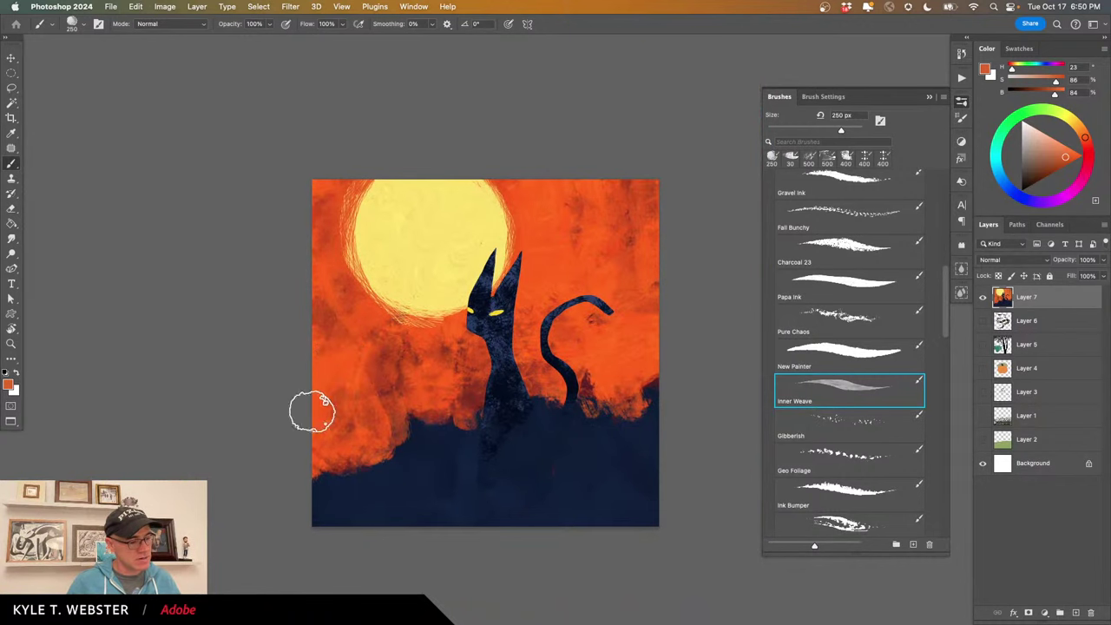
left_click(429, 427, "alt")
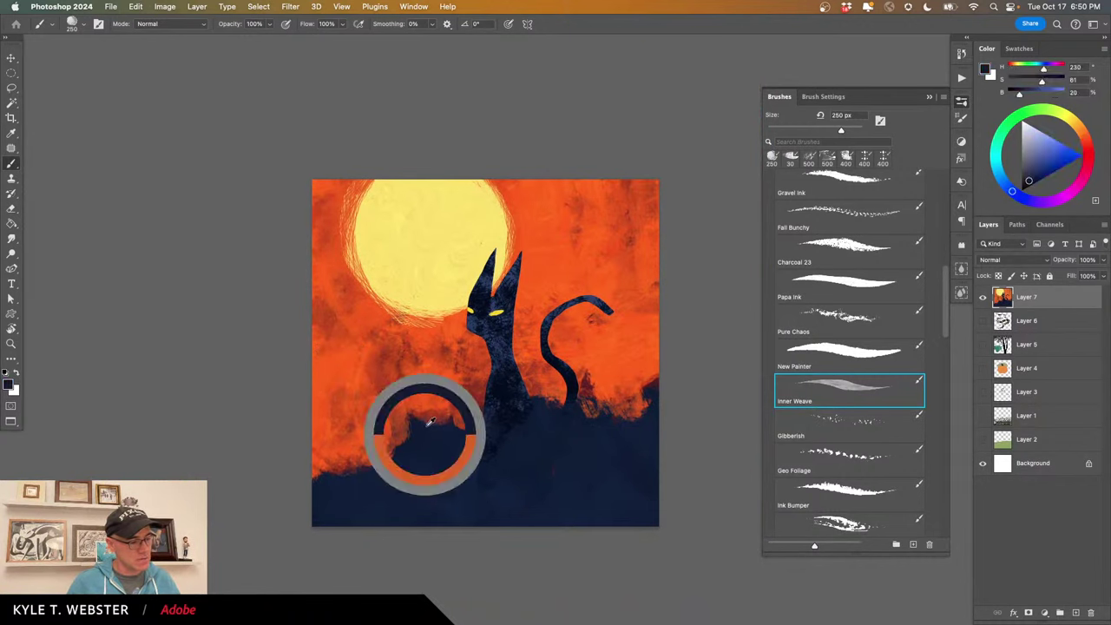
left_click(429, 420, "alt")
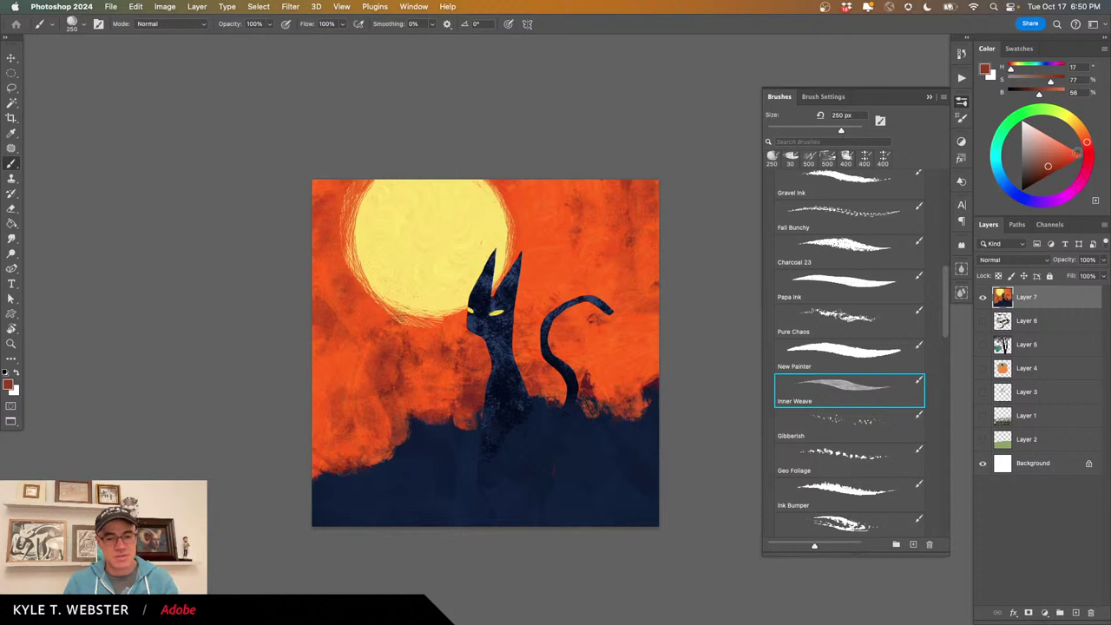
left_click(1086, 163)
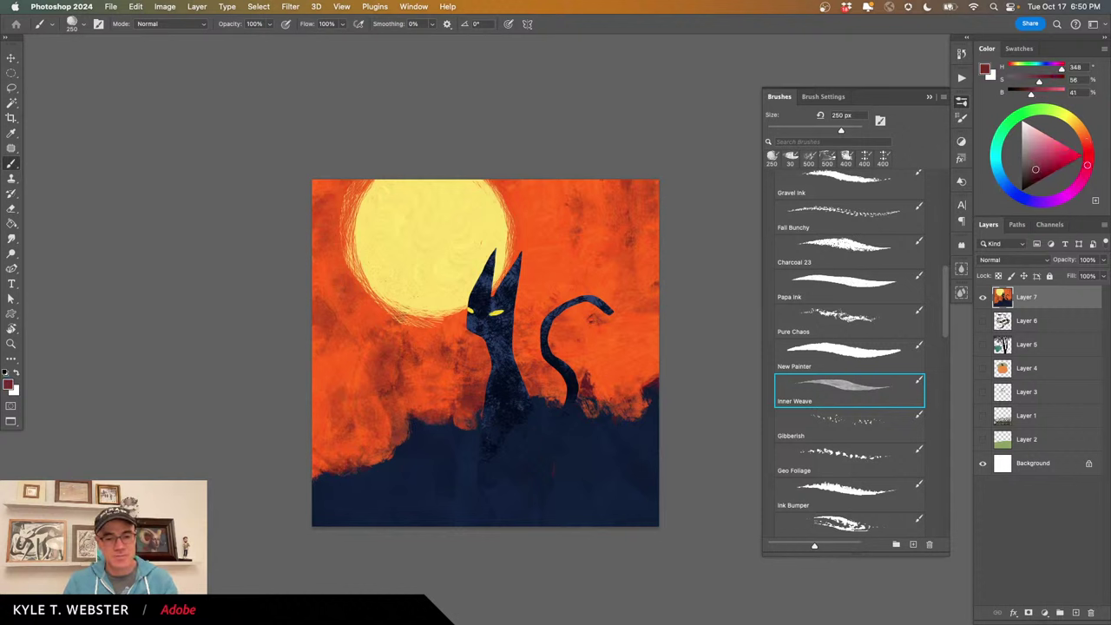
left_click(1036, 167)
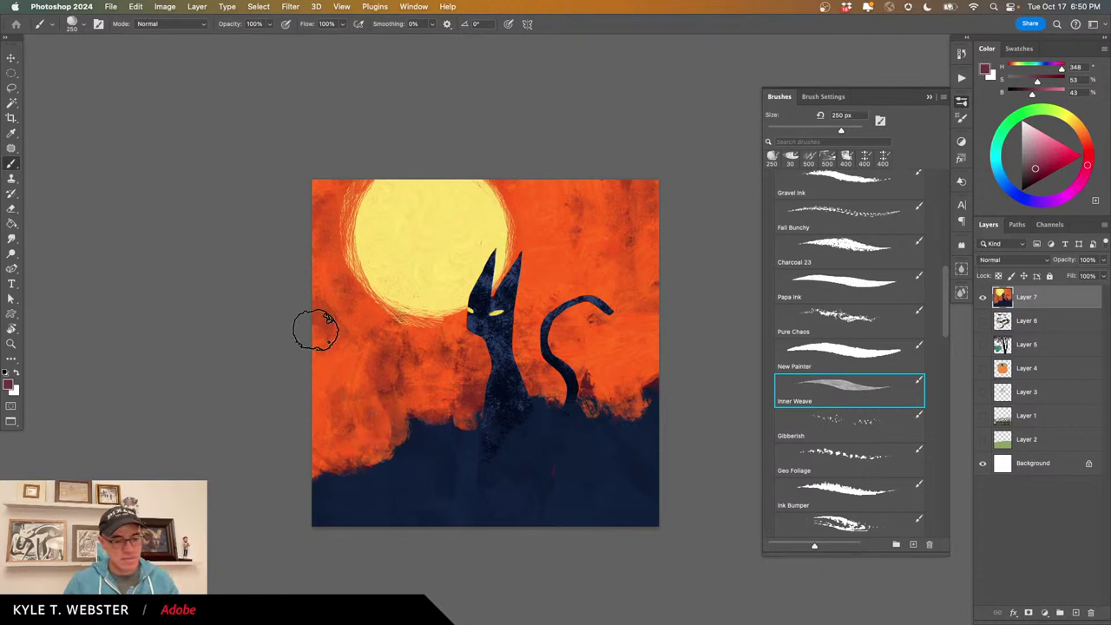
left_click(838, 352)
mouse_move(367, 427)
left_mouse_down()
mouse_move(397, 443)
mouse_move(367, 460)
mouse_move(389, 421)
mouse_move(381, 434)
mouse_move(381, 389)
mouse_move(383, 434)
mouse_move(391, 412)
mouse_move(389, 423)
mouse_move(376, 374)
mouse_move(365, 381)
mouse_move(366, 421)
mouse_move(382, 411)
mouse_move(378, 451)
mouse_move(333, 410)
mouse_move(361, 471)
mouse_move(344, 443)
mouse_move(328, 446)
mouse_move(420, 406)
mouse_move(442, 417)
mouse_move(443, 398)
mouse_move(457, 419)
mouse_move(456, 395)
mouse_move(400, 419)
mouse_move(420, 418)
mouse_move(419, 392)
left_mouse_up()
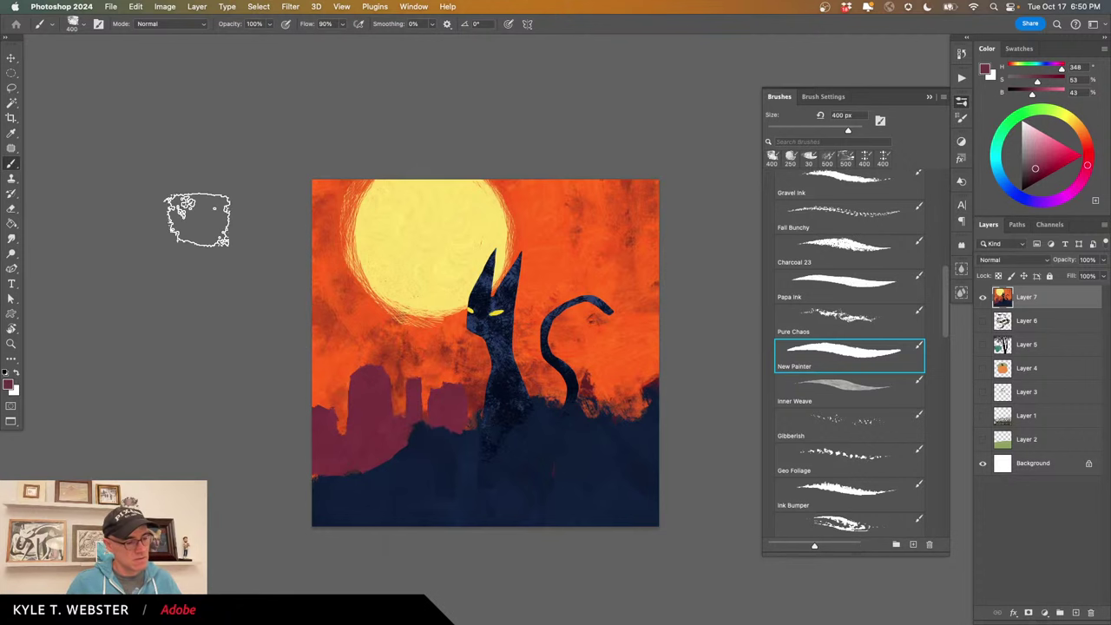
mouse_move(625, 410)
left_mouse_down()
mouse_move(640, 377)
mouse_move(615, 404)
mouse_move(633, 372)
mouse_move(613, 404)
mouse_move(625, 390)
mouse_move(642, 397)
mouse_move(640, 356)
left_mouse_up()
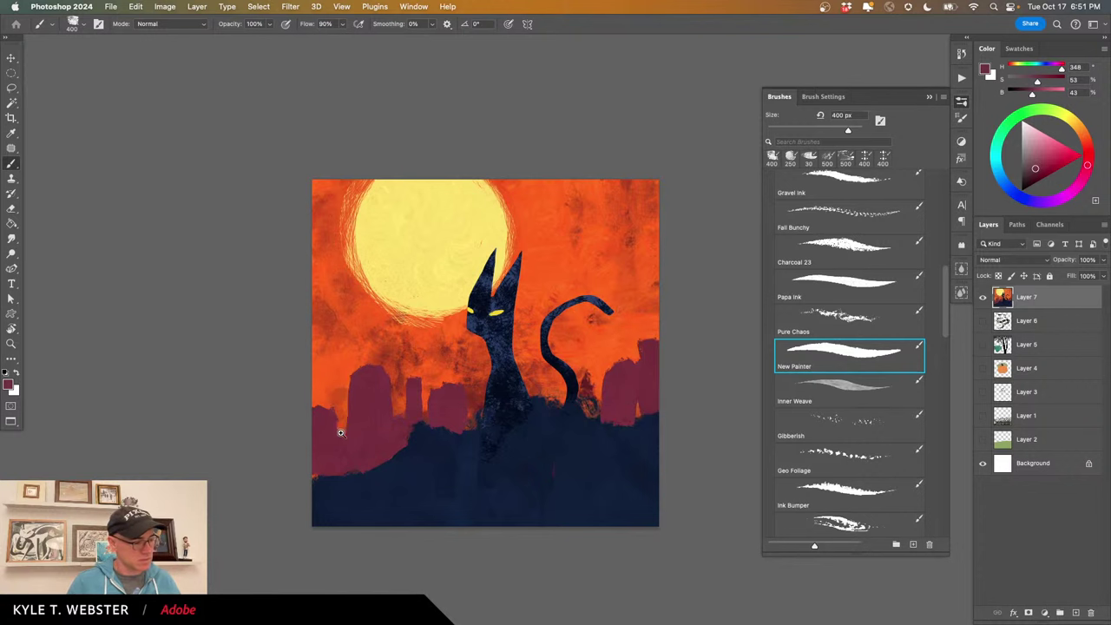
Reduce the New Painter brush to 100 px and paint a small maroon cross on top of the tallest tombstone.
scroll(343, 415, "up", 2)
key("bracketleft")
key("bracketleft")
key("bracketleft")
key("bracketleft")
key("bracketleft")
key("bracketleft")
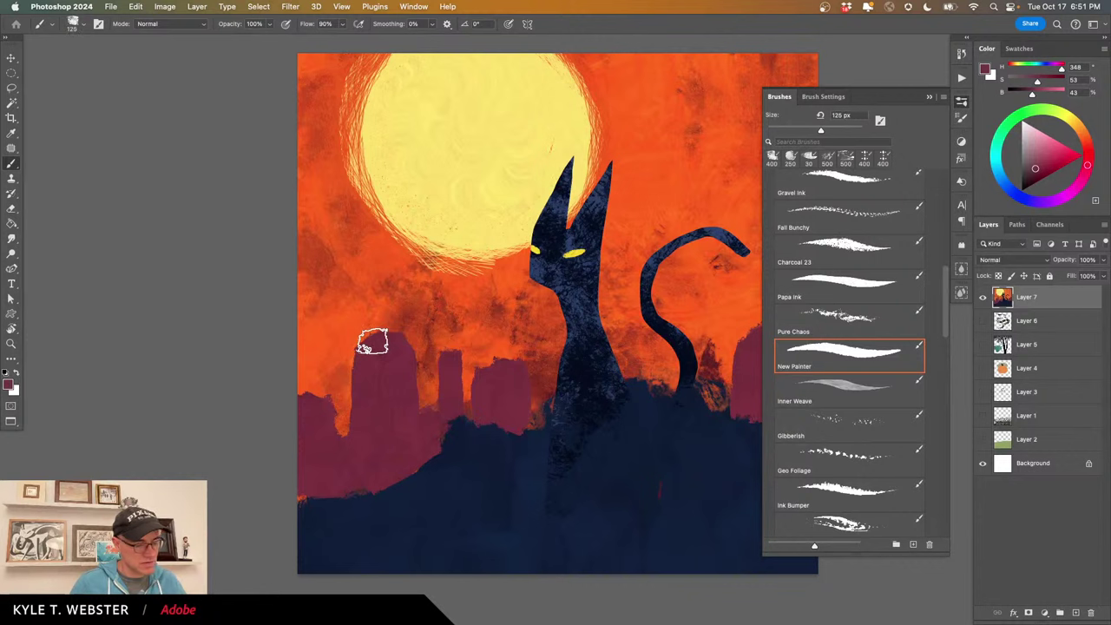
left_click_drag(382, 312, 386, 308)
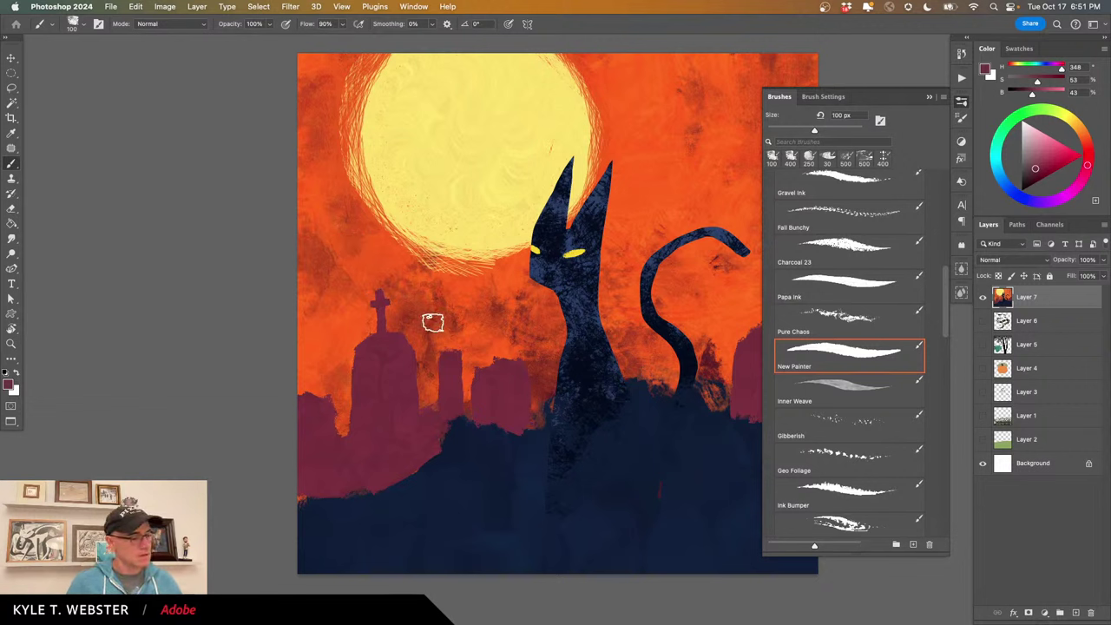
Add thin rim highlights to the cross and all tombstones in the moon's sampled yellow (H 56, S 57, B 94) at 45 px.
left_click(430, 221, "alt")
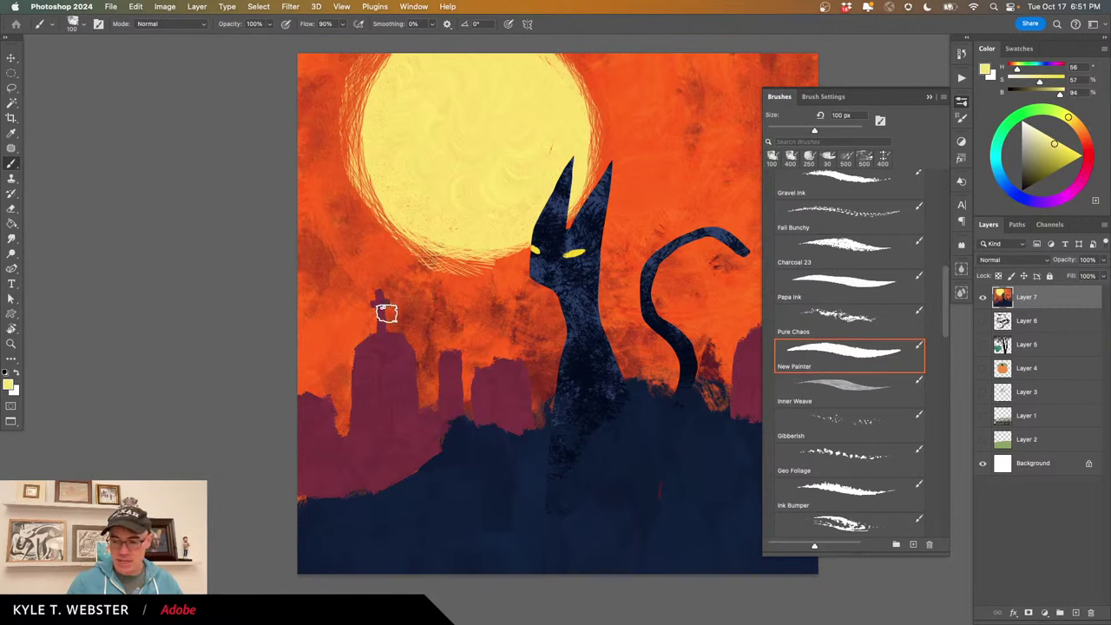
left_click_drag(382, 290, 383, 297)
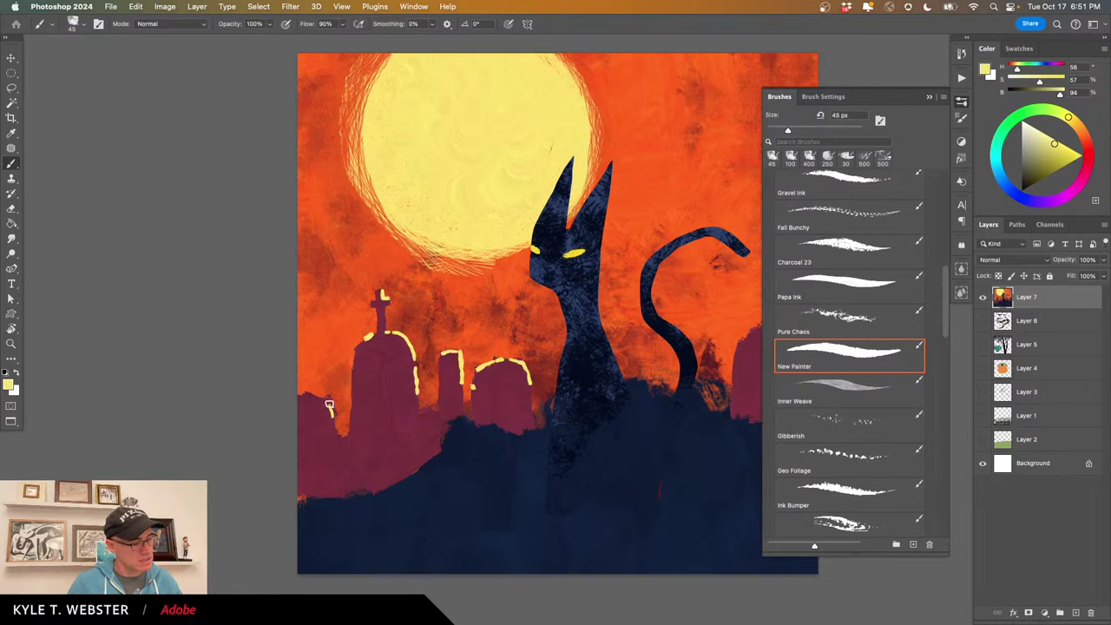
left_click(379, 418, "alt")
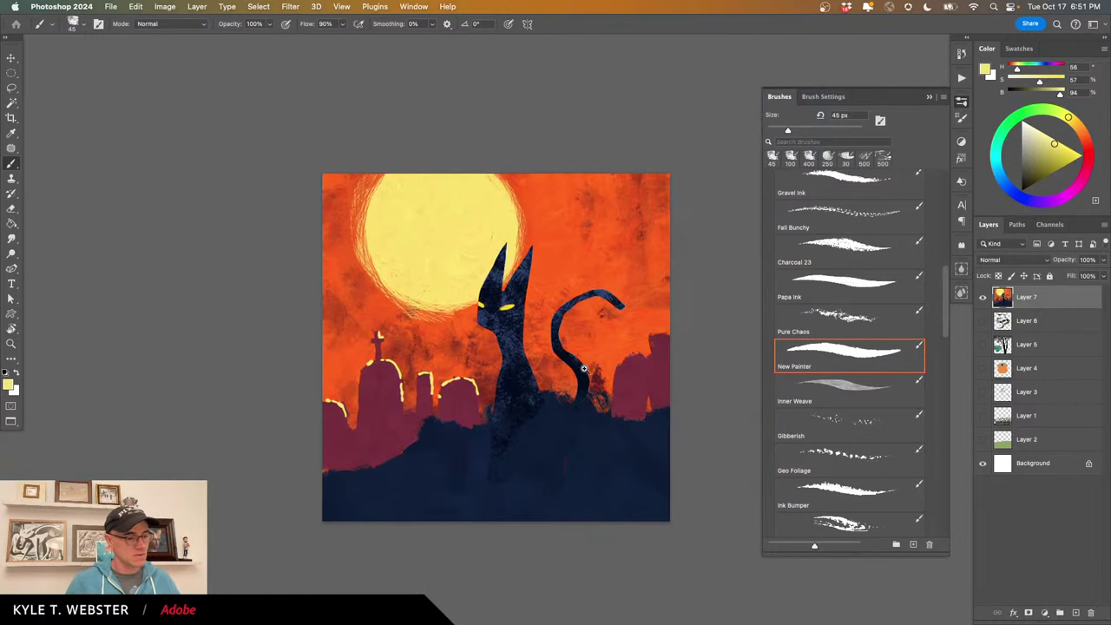
left_click(583, 368, "super")
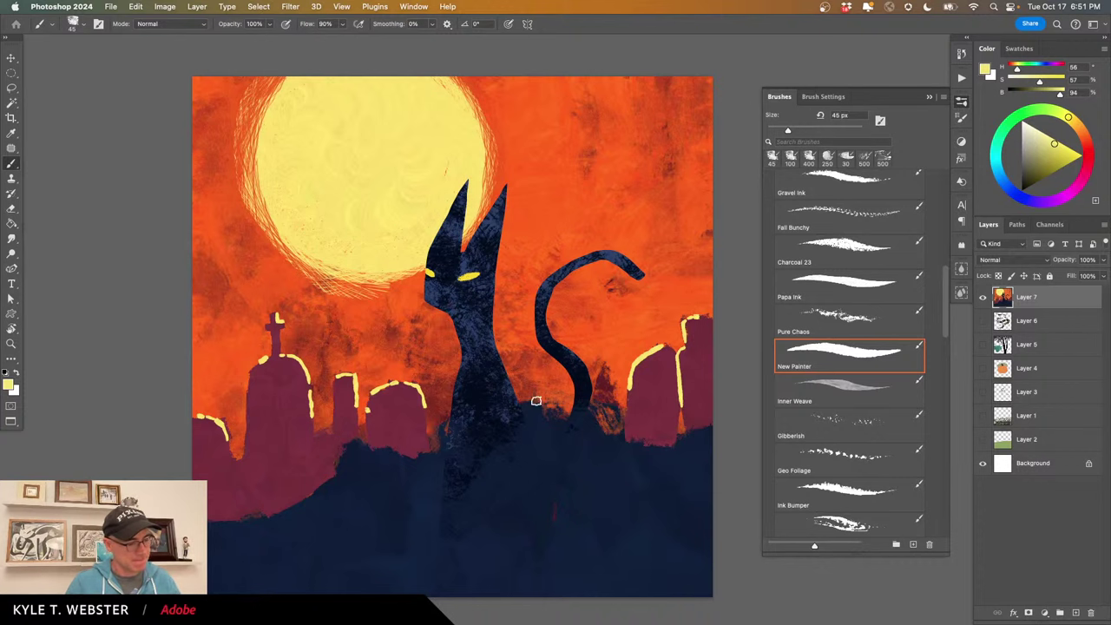
left_click(435, 460, "alt")
left_click_drag(365, 481, 401, 475)
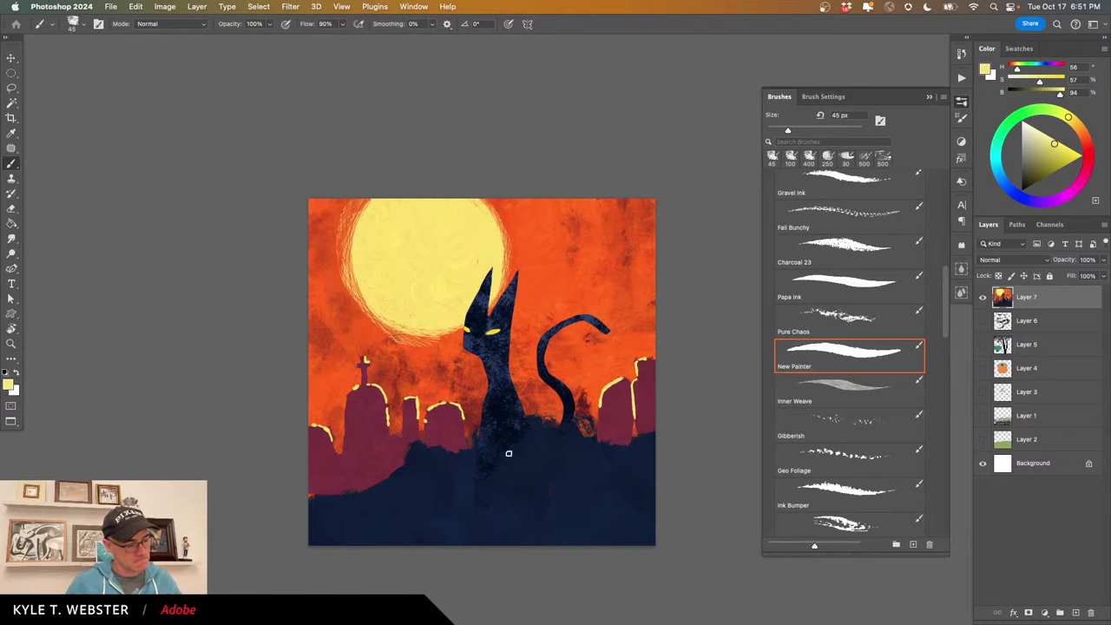
Cover the hill with purple and sampled navy (H 230, S 62, B 23) leaves using the Fall Bunchy brush at 800 px.
scroll(918, 319, "down", 5)
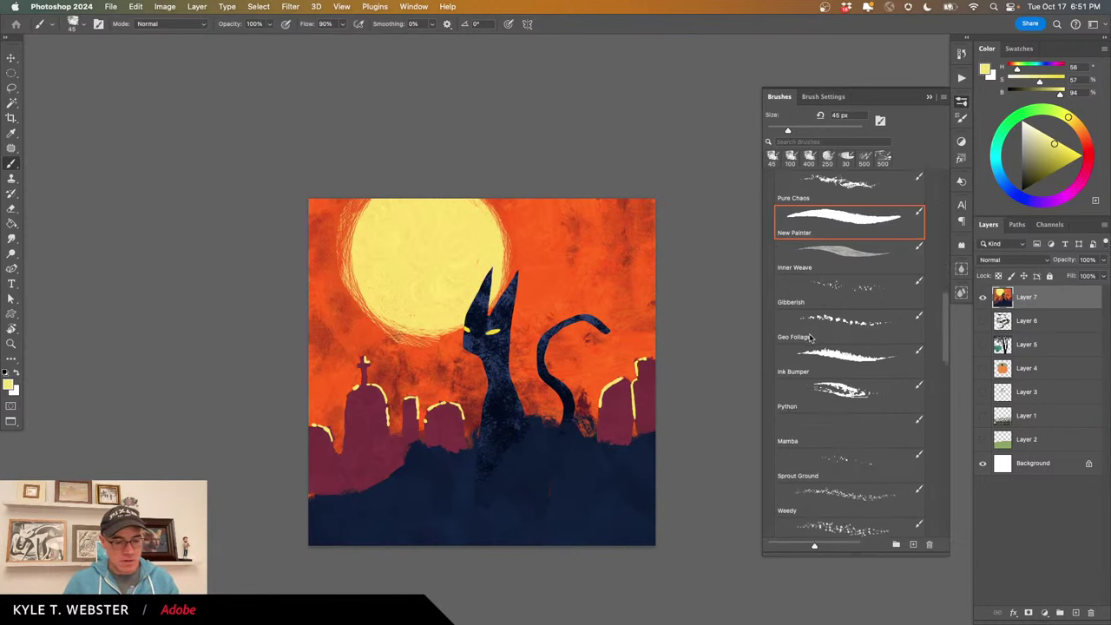
scroll(804, 345, "up", 5)
scroll(782, 311, "up", 3)
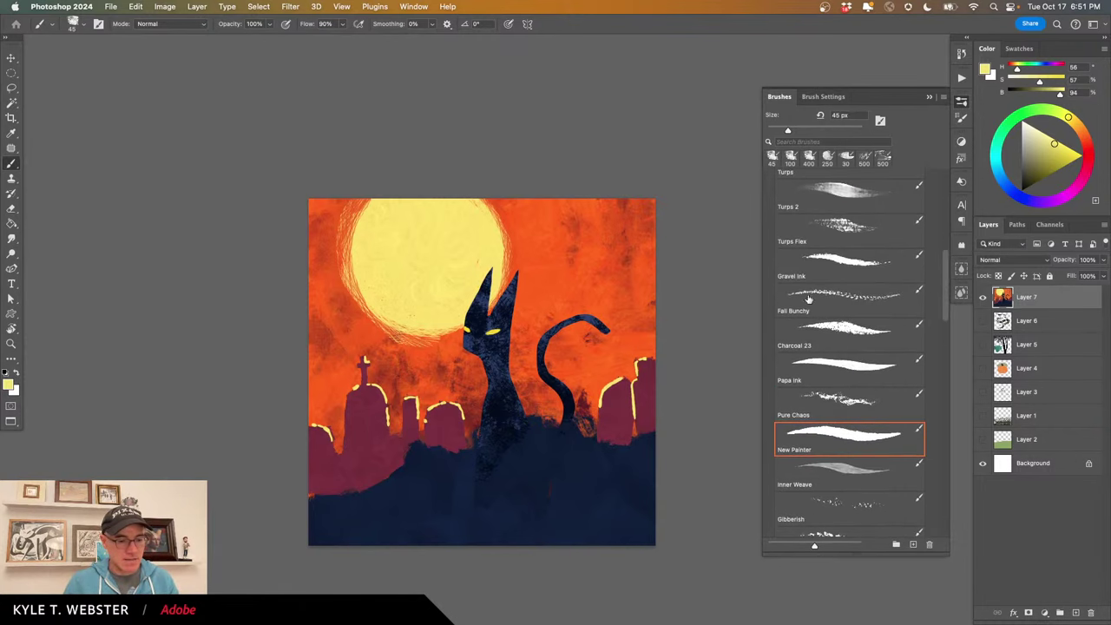
left_click(808, 299)
left_click(515, 485, "alt")
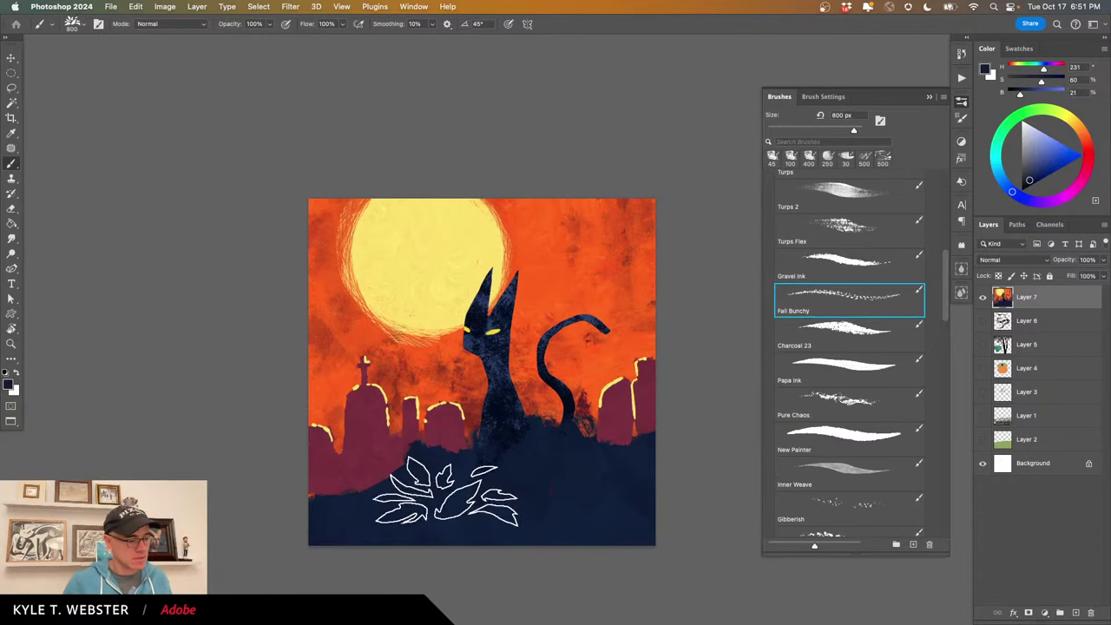
left_click_drag(445, 490, 596, 422)
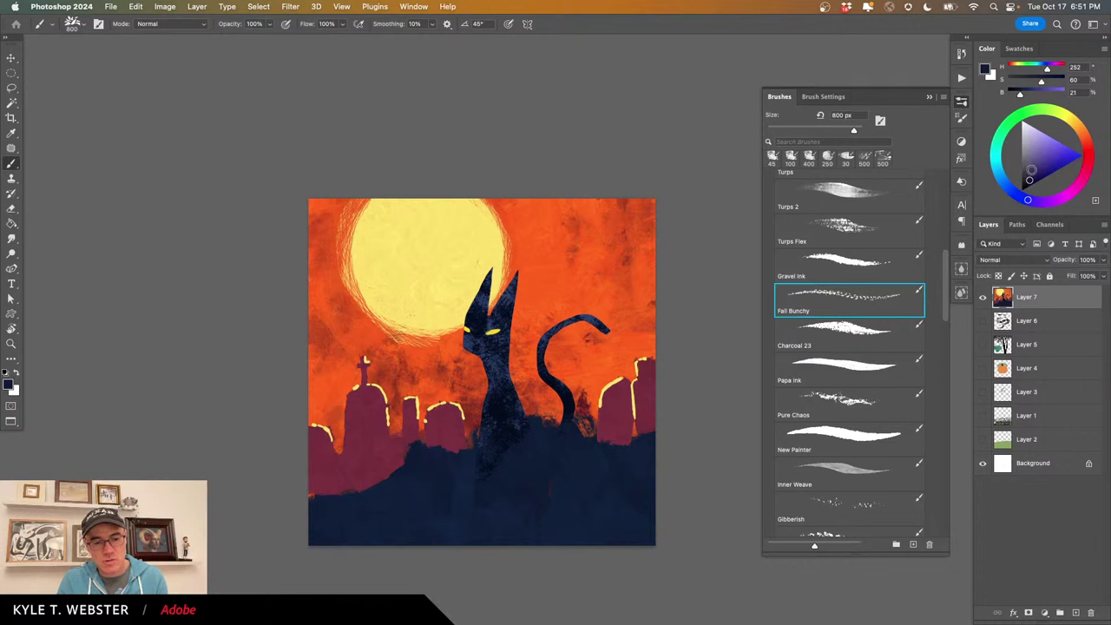
mouse_move(384, 526)
left_mouse_down()
mouse_move(398, 503)
mouse_move(343, 521)
mouse_move(356, 499)
mouse_move(285, 504)
mouse_move(348, 516)
mouse_move(427, 469)
mouse_move(511, 555)
mouse_move(508, 473)
mouse_move(491, 495)
mouse_move(535, 441)
mouse_move(498, 521)
mouse_move(469, 448)
mouse_move(452, 534)
mouse_move(518, 543)
mouse_move(588, 474)
mouse_move(677, 528)
mouse_move(482, 467)
mouse_move(600, 487)
mouse_move(596, 463)
mouse_move(620, 466)
mouse_move(625, 444)
mouse_move(582, 472)
mouse_move(646, 435)
mouse_move(526, 451)
mouse_move(573, 522)
mouse_move(626, 523)
mouse_move(436, 564)
mouse_move(489, 536)
mouse_move(366, 483)
mouse_move(322, 512)
mouse_move(446, 479)
mouse_move(380, 506)
mouse_move(418, 488)
mouse_move(364, 532)
mouse_move(300, 531)
mouse_move(354, 512)
mouse_move(285, 488)
mouse_move(243, 498)
mouse_move(392, 483)
mouse_move(290, 479)
left_mouse_up()
left_click(423, 458, "alt")
mouse_move(411, 460)
left_mouse_down()
mouse_move(322, 488)
mouse_move(268, 466)
mouse_move(365, 478)
mouse_move(476, 461)
mouse_move(310, 459)
mouse_move(551, 459)
mouse_move(608, 446)
mouse_move(612, 412)
left_mouse_up()
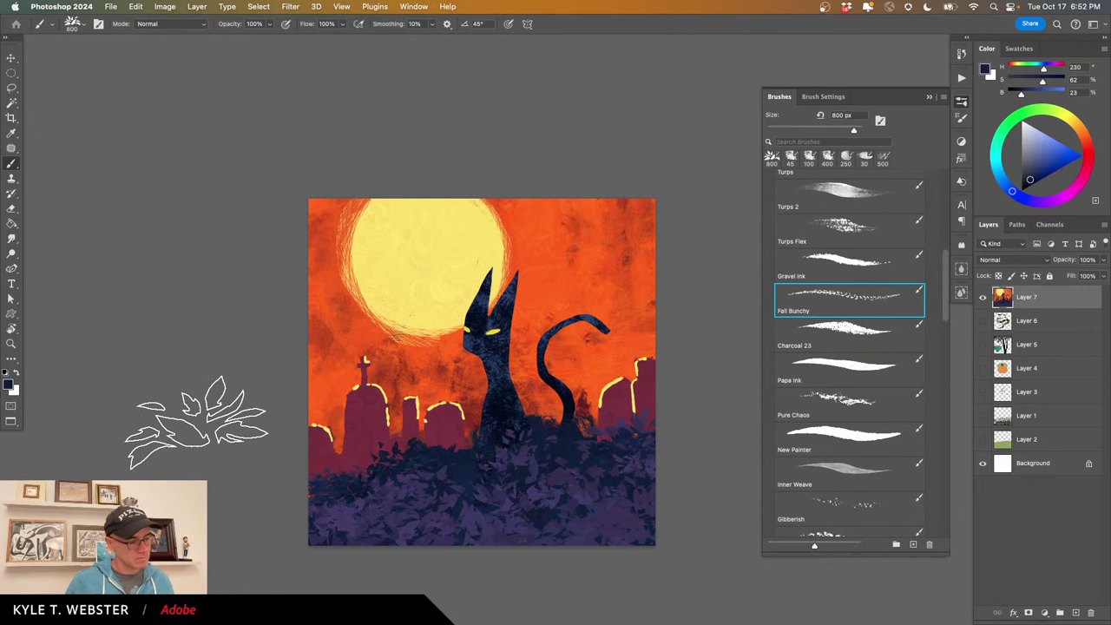
Layer lighter purple leaves (H 280, S 40, B 46) over the lower hill with the Fall Bunchy brush enlarged to 1100 px.
left_click(562, 489, "alt")
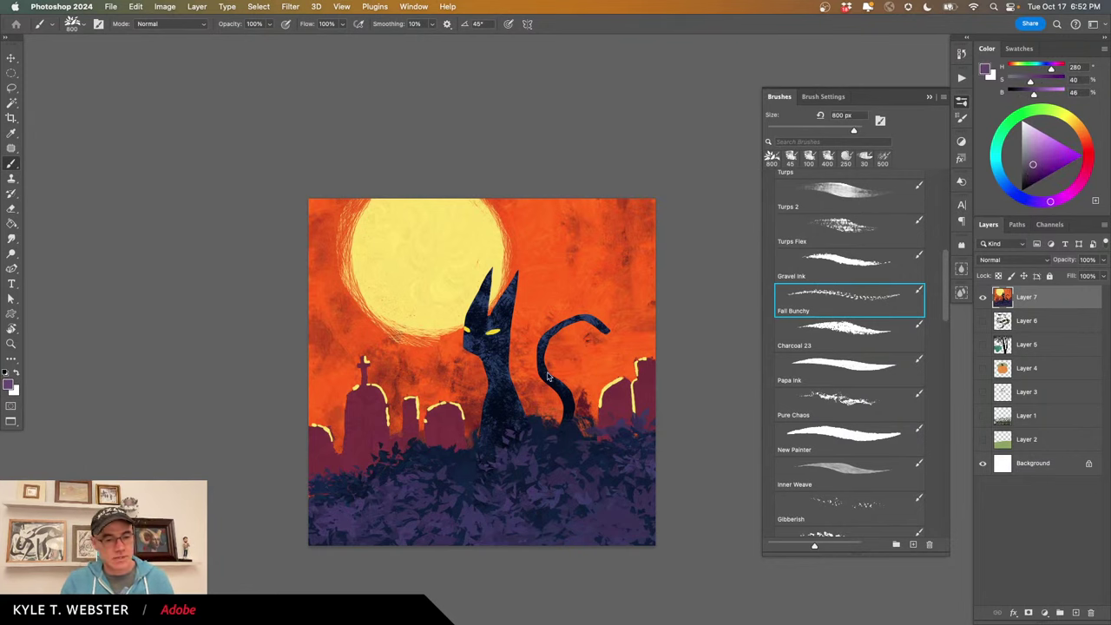
key("bracketright")
key("bracketright")
key("bracketright")
mouse_move(523, 519)
left_mouse_down()
mouse_move(580, 564)
mouse_move(616, 540)
mouse_move(612, 485)
mouse_move(466, 512)
mouse_move(519, 475)
mouse_move(499, 514)
mouse_move(469, 515)
mouse_move(511, 565)
mouse_move(432, 531)
mouse_move(468, 520)
mouse_move(320, 540)
left_mouse_up()
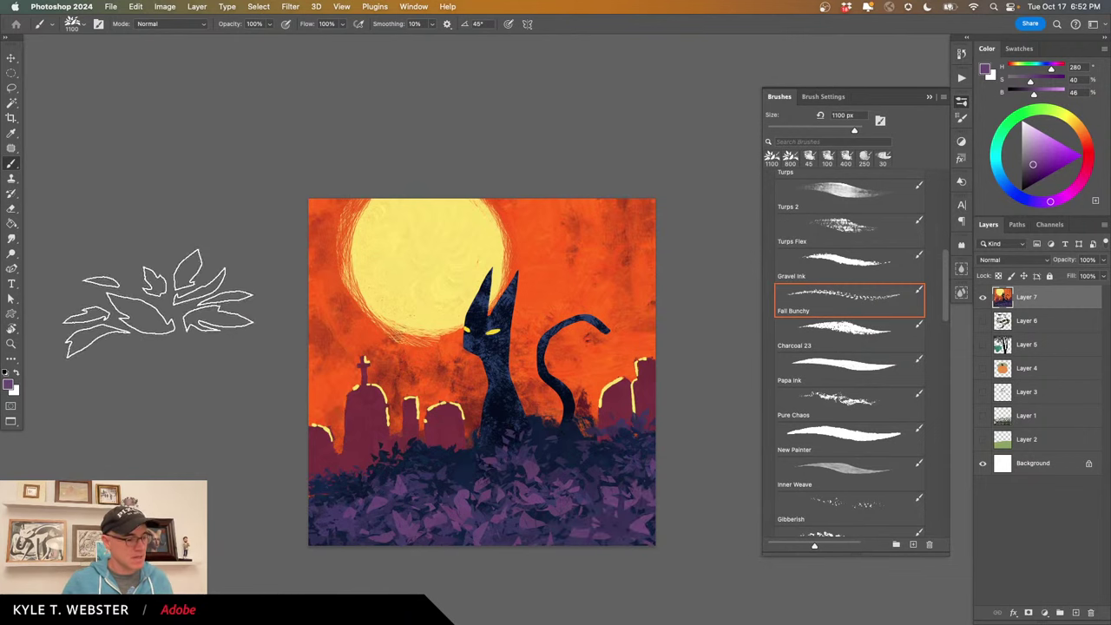
Scatter leaves in the sky's sampled orange (H 23, S 88, B 91) across the hill and break them up with sampled navy leaves.
left_click(526, 343, "alt")
mouse_move(517, 447)
left_mouse_down()
mouse_move(521, 496)
mouse_move(409, 521)
mouse_move(583, 471)
mouse_move(665, 486)
mouse_move(466, 521)
mouse_move(409, 490)
left_mouse_up()
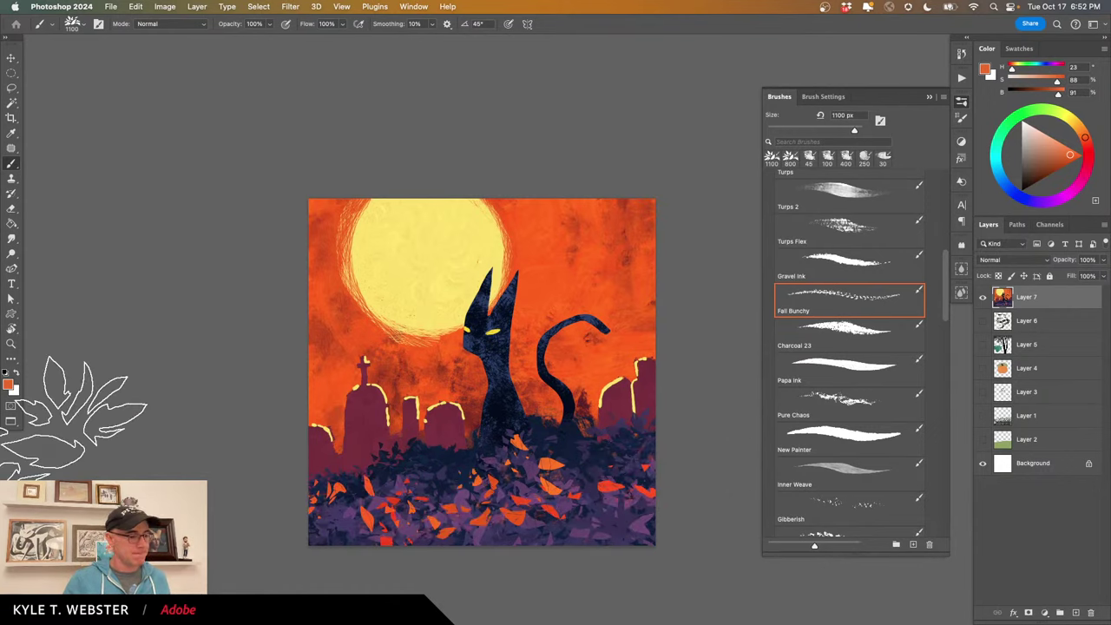
left_click(568, 453, "alt")
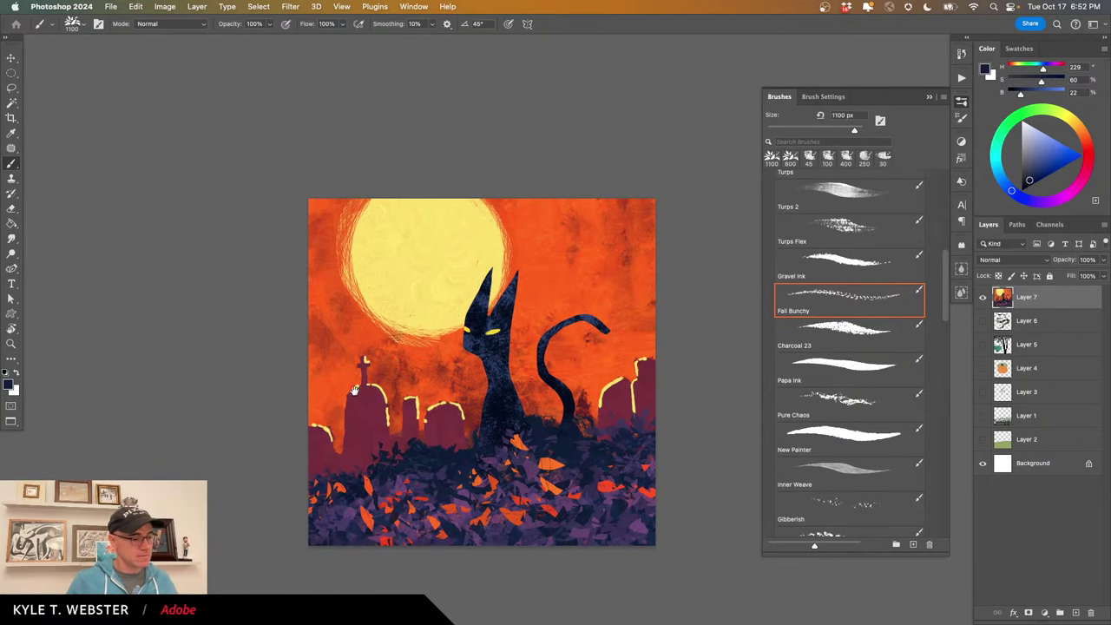
left_click(435, 452, "alt")
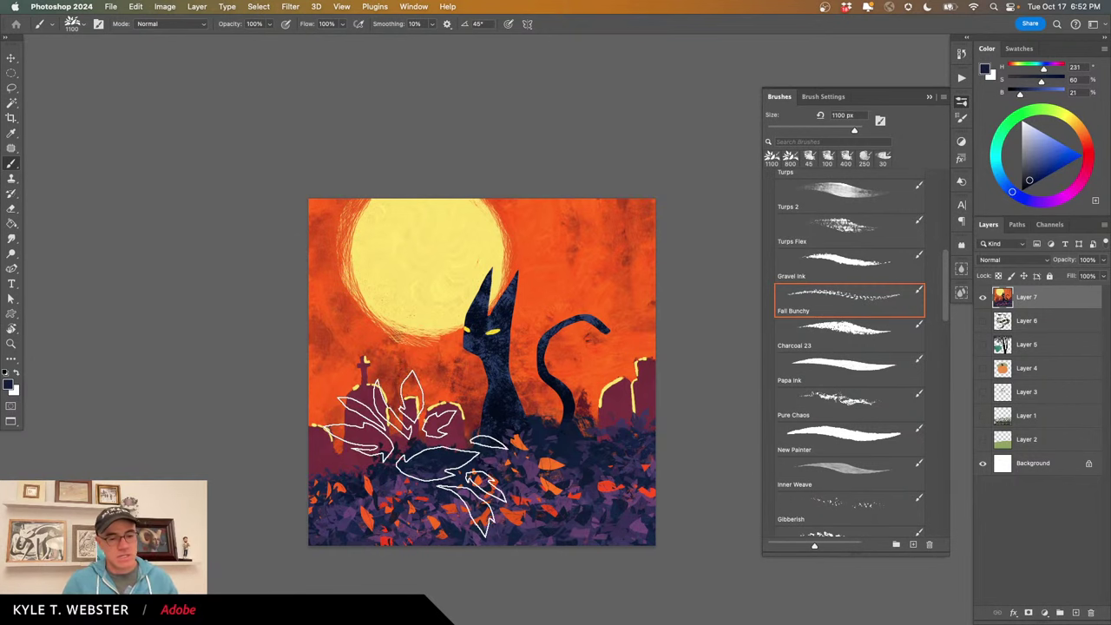
Try painting a navy tree trunk across the moon and tombstones with the Python brush at 175 px.
scroll(944, 278, "down", 5)
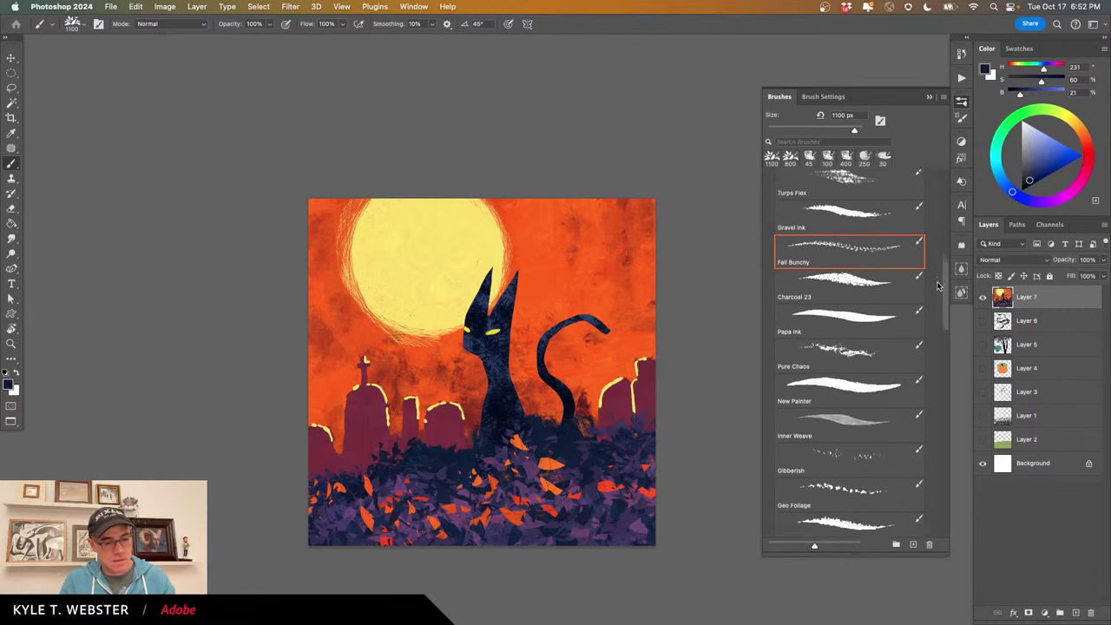
scroll(933, 299, "down", 1)
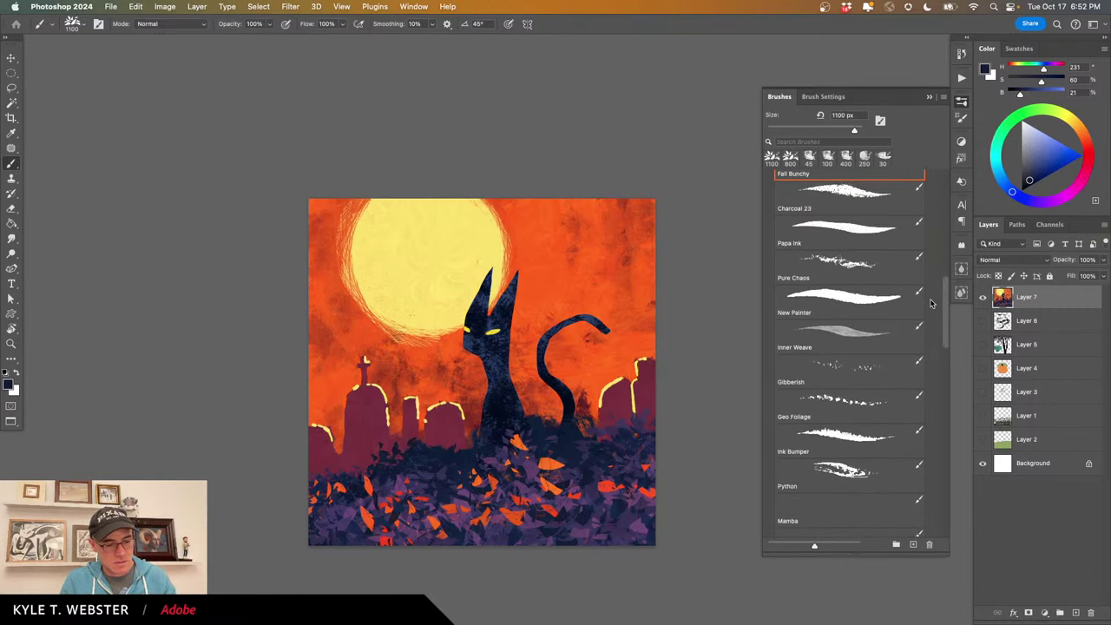
left_click(837, 430)
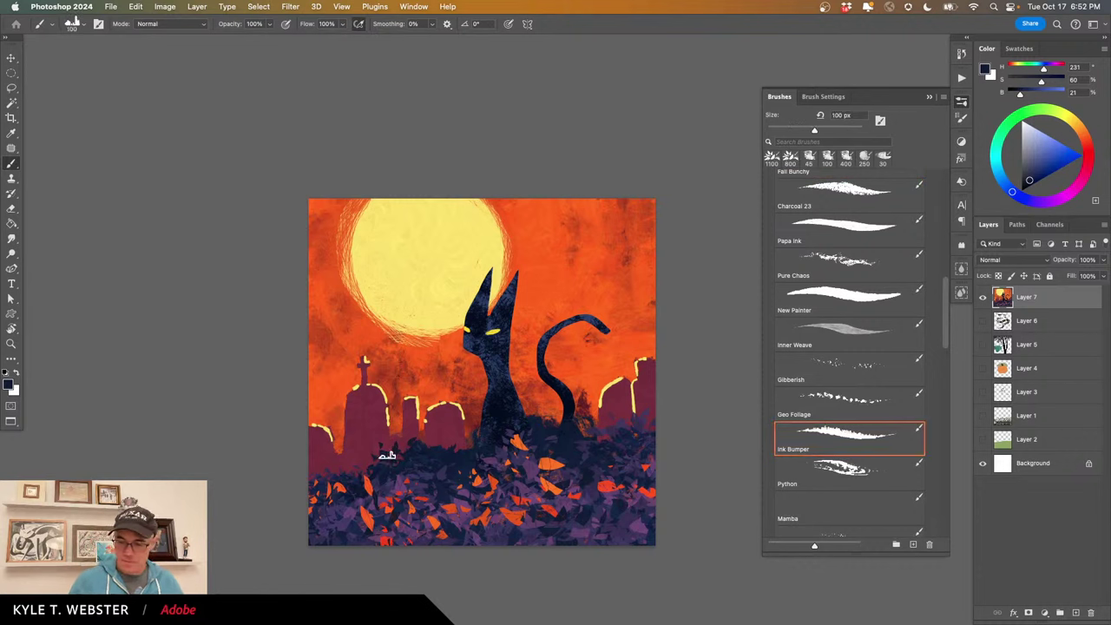
left_click(841, 467)
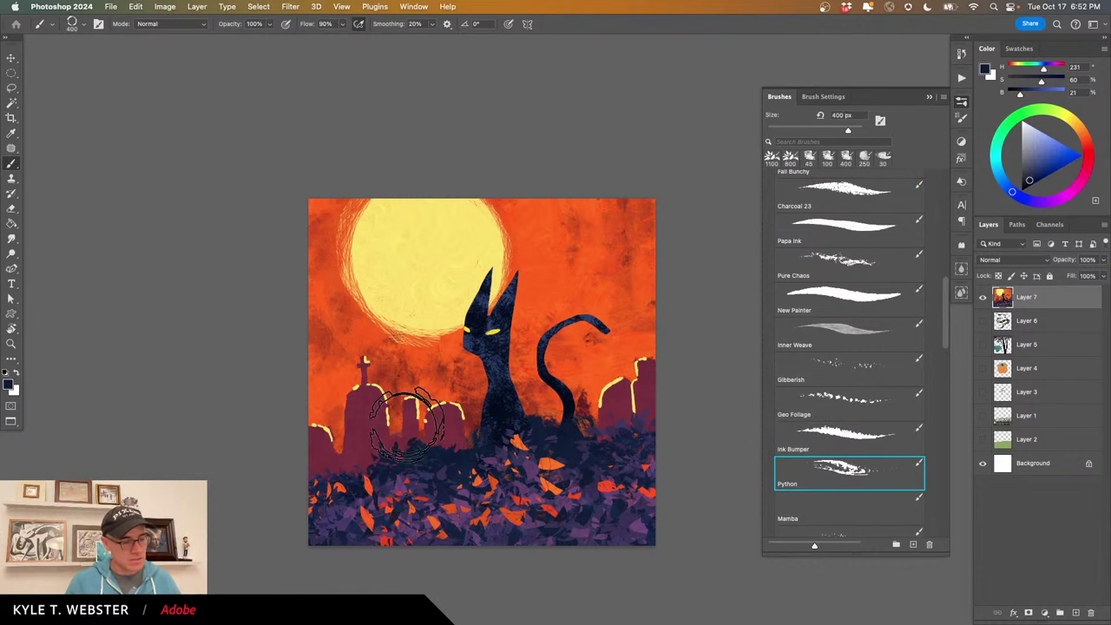
key("bracketright")
key("bracketright")
key("bracketright")
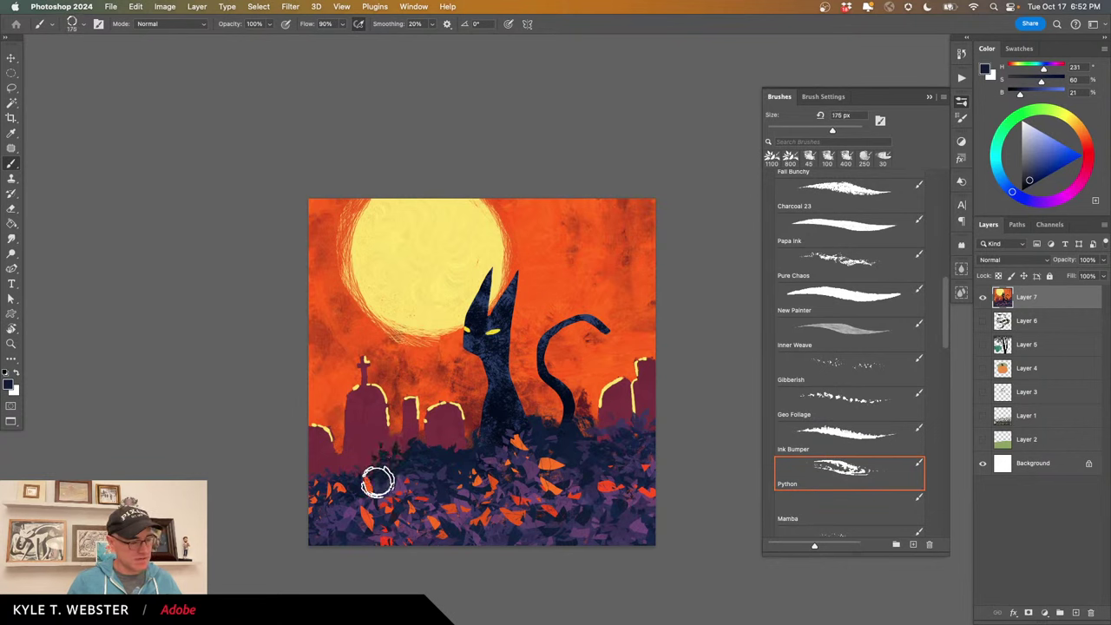
mouse_move(376, 442)
left_mouse_down()
mouse_move(415, 177)
mouse_move(379, 409)
mouse_move(384, 477)
mouse_move(422, 181)
mouse_move(391, 422)
mouse_move(372, 480)
left_mouse_up()
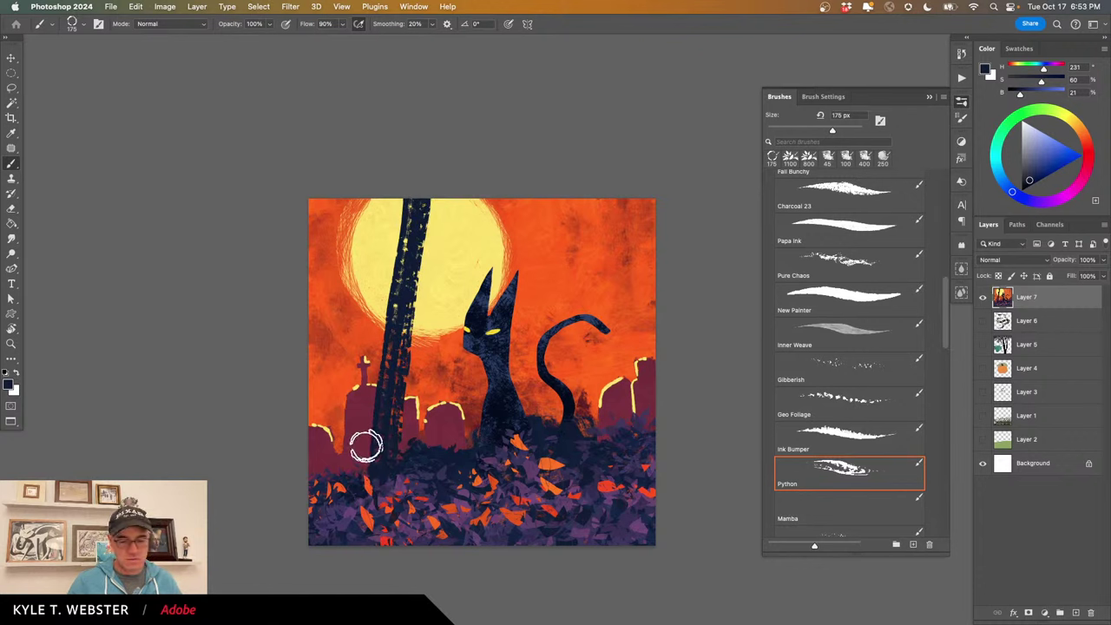
key("ctrl+z")
key("ctrl+z")
key("ctrl+z")
key("ctrl+z")
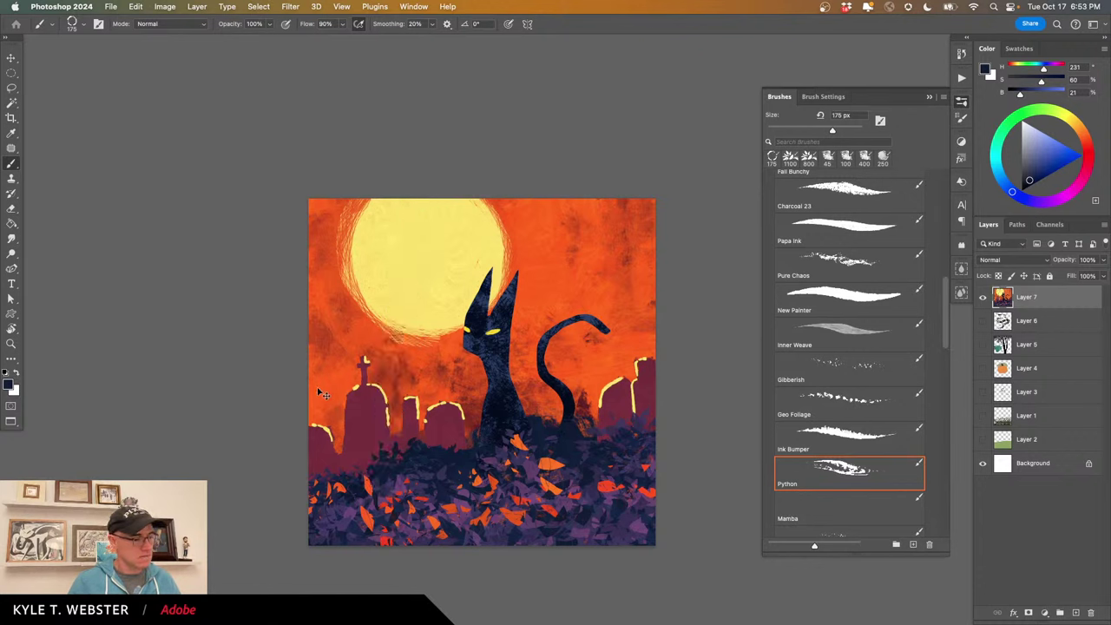
Paint a bare navy branch from the canvas's upper edge across the moon with the Inner Weave brush at 80 px, adding 60 px offshoots.
left_click(835, 328)
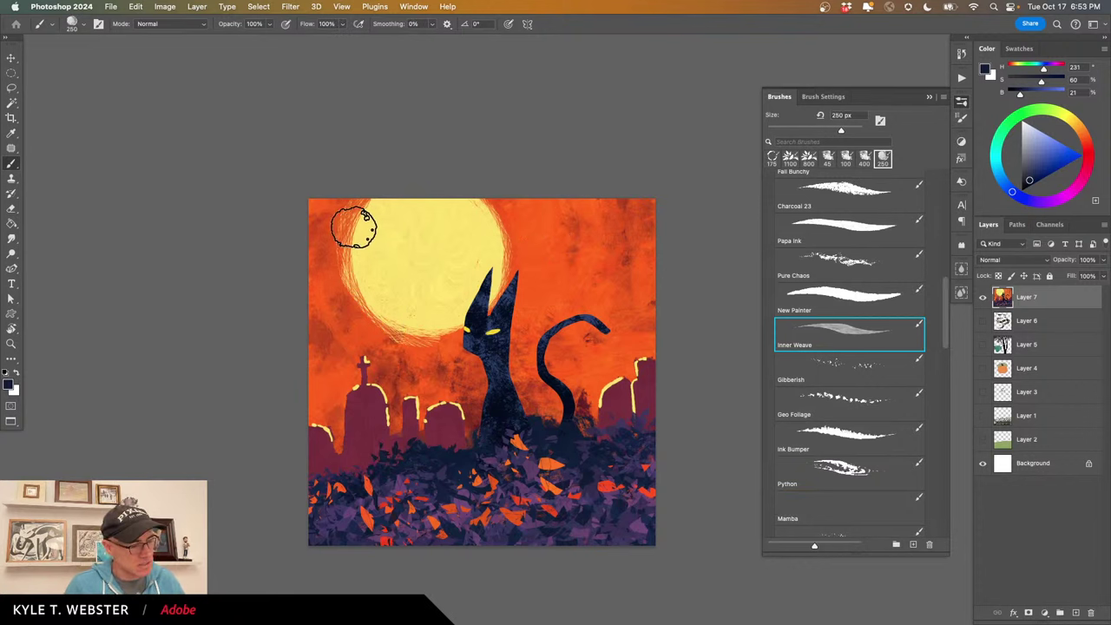
key("bracketleft")
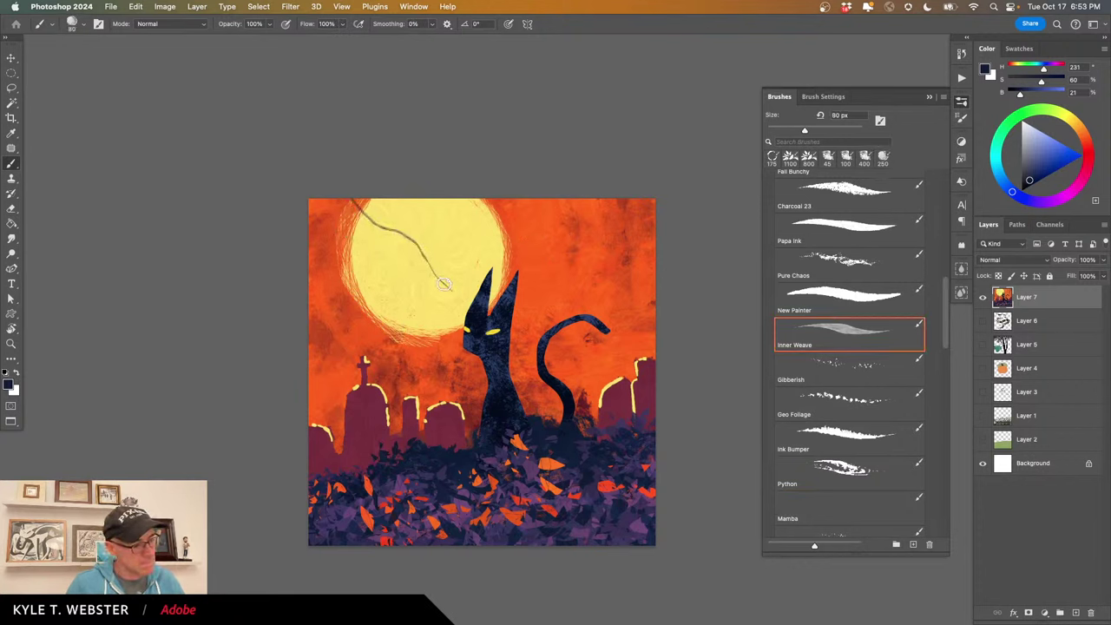
left_click_drag(360, 211, 307, 186)
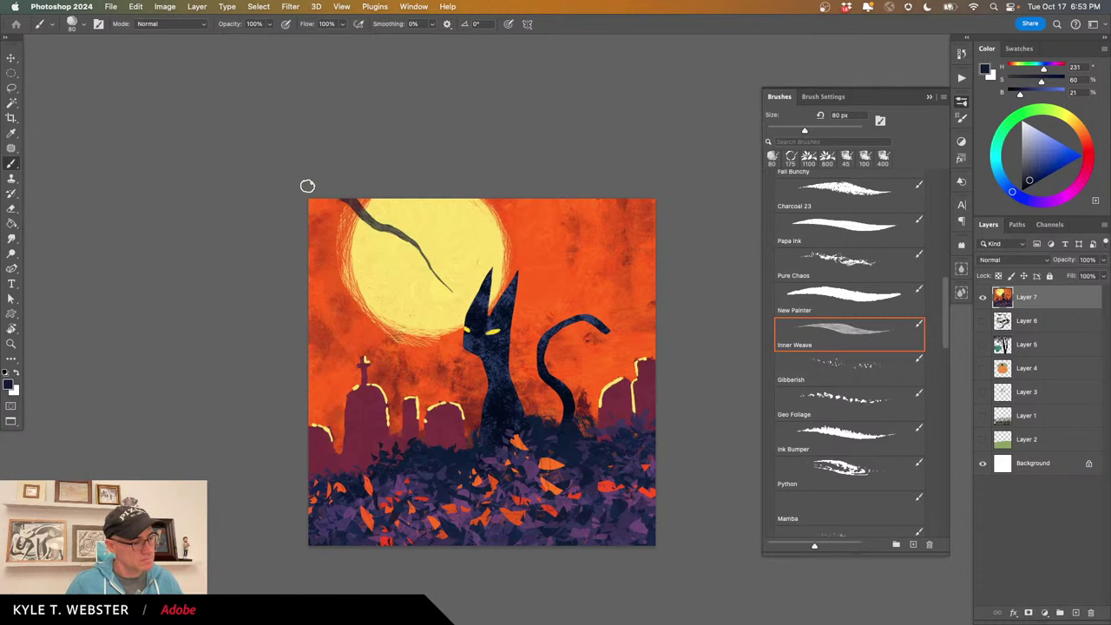
left_click(342, 256, "super")
mouse_move(392, 206)
left_mouse_down()
mouse_move(452, 209)
mouse_move(542, 253)
left_mouse_up()
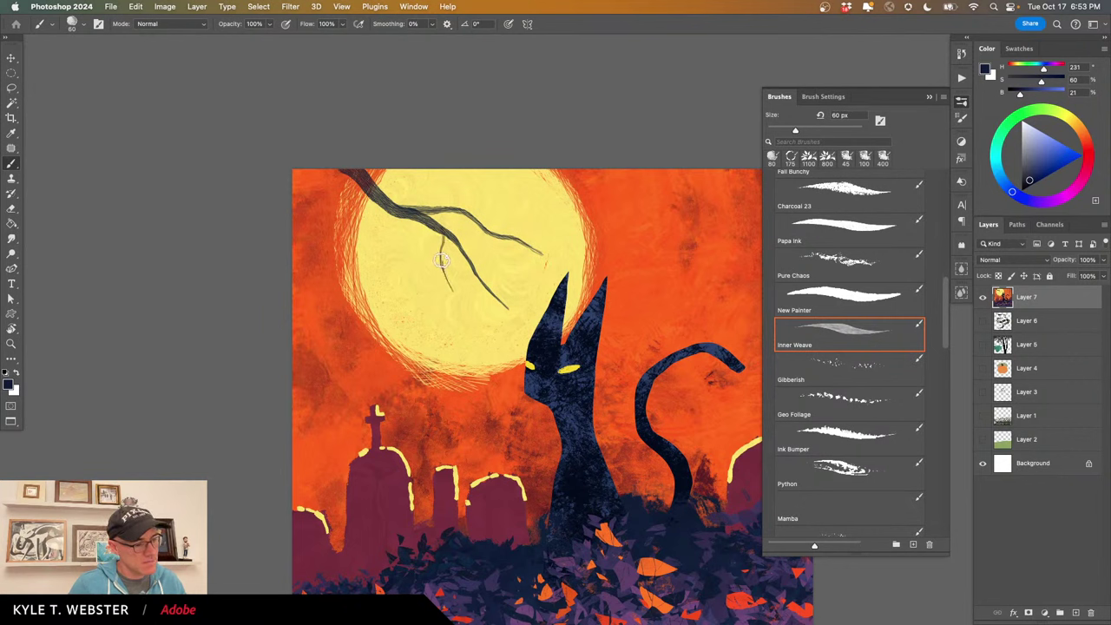
left_click_drag(439, 233, 443, 239)
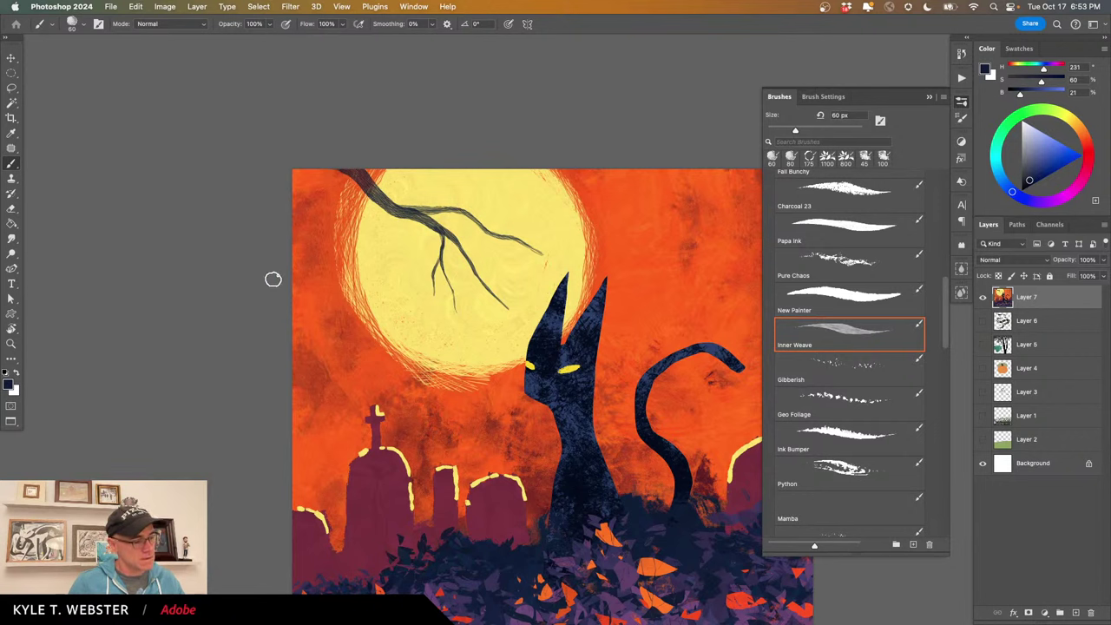
Paint a second forked navy branch from the canvas's left edge into the moon with the Inner Weave brush at 60 px.
mouse_move(272, 279)
left_mouse_down()
mouse_move(385, 263)
mouse_move(413, 314)
left_mouse_up()
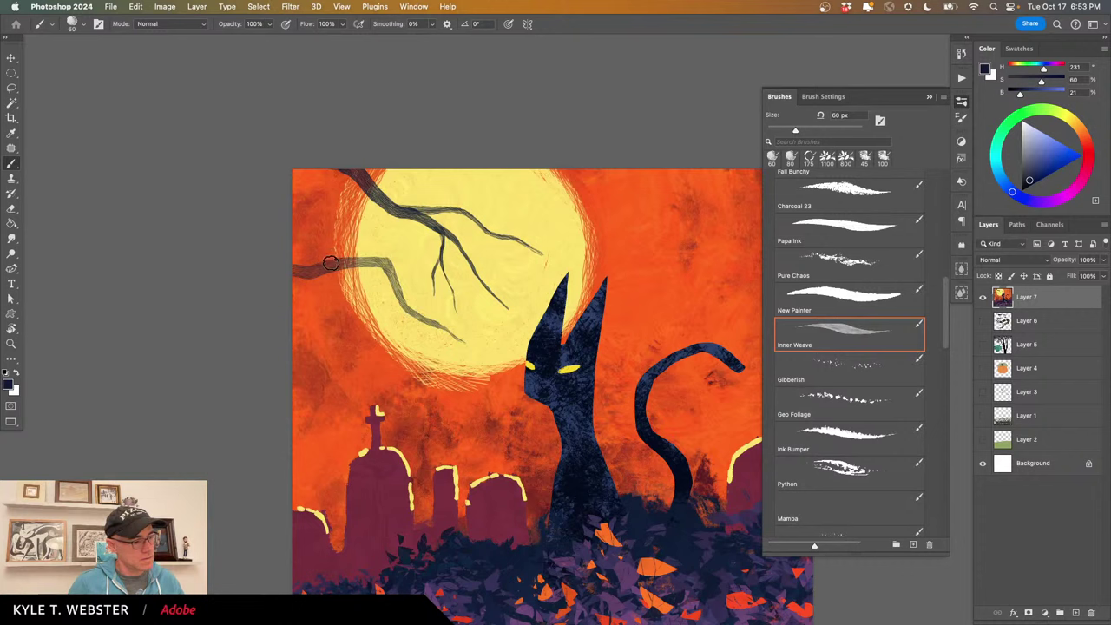
left_click_drag(331, 263, 417, 244)
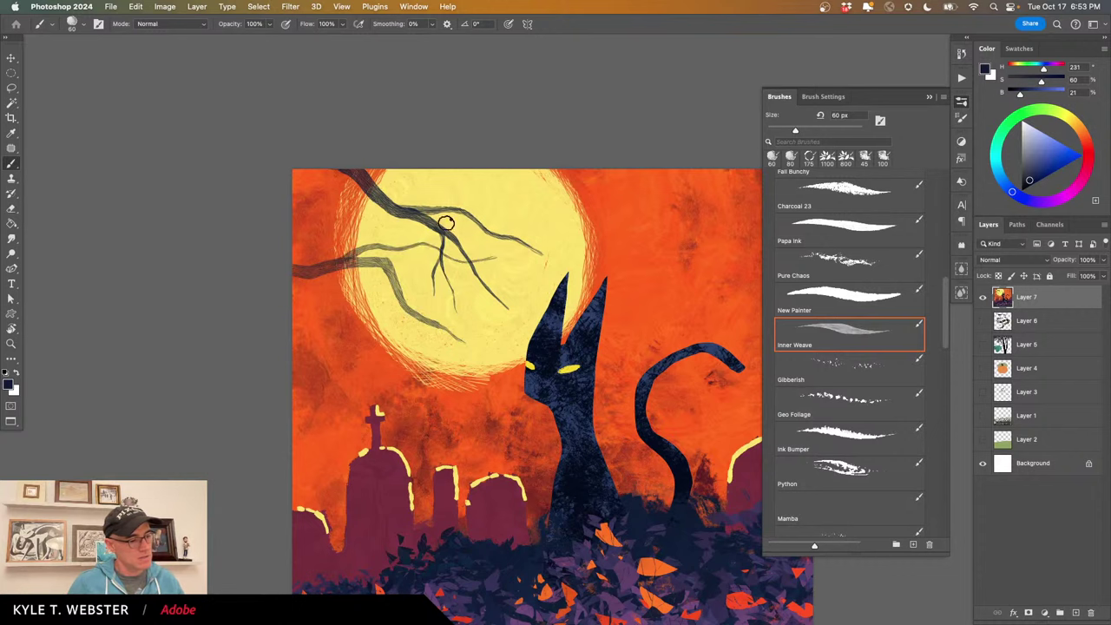
scroll(402, 261, "up", 1)
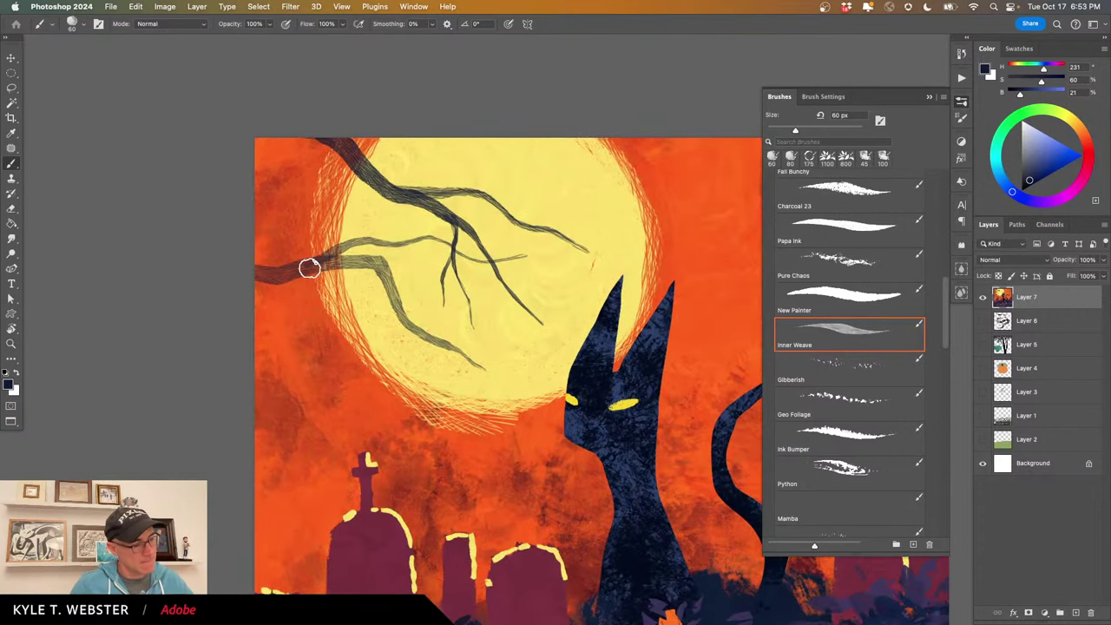
left_click_drag(309, 268, 432, 236)
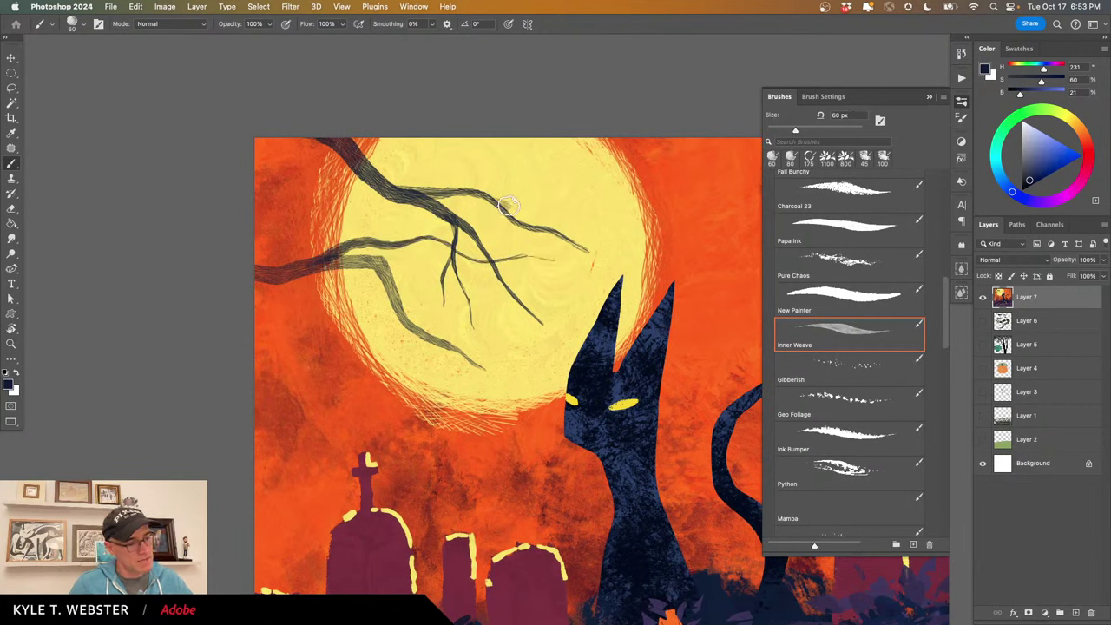
Extend the upper branch with thin twigs reaching past the moon's right edge and small offshoots near its tips.
mouse_move(509, 204)
left_mouse_down()
mouse_move(546, 200)
mouse_move(606, 226)
mouse_move(707, 231)
left_mouse_up()
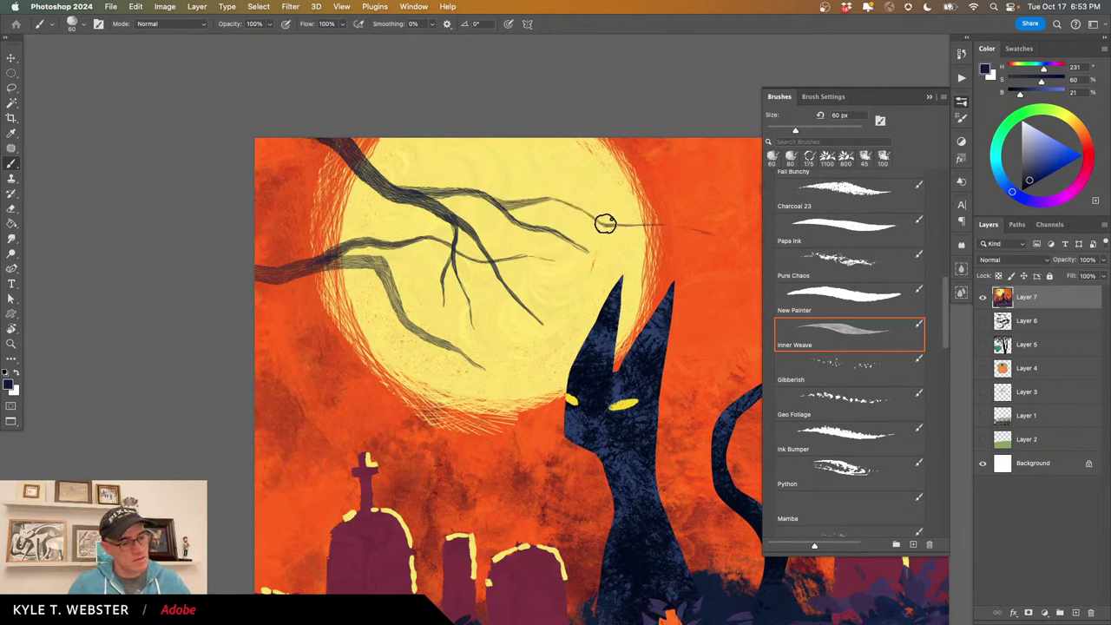
left_click_drag(605, 224, 704, 256)
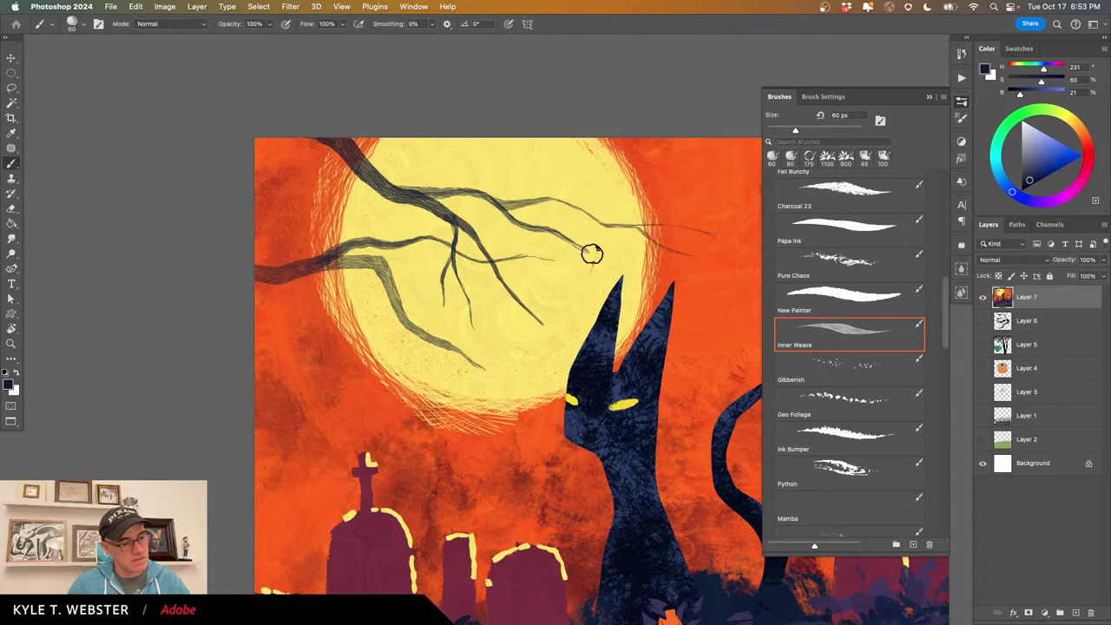
left_click_drag(593, 252, 640, 249)
left_click_drag(563, 241, 591, 270)
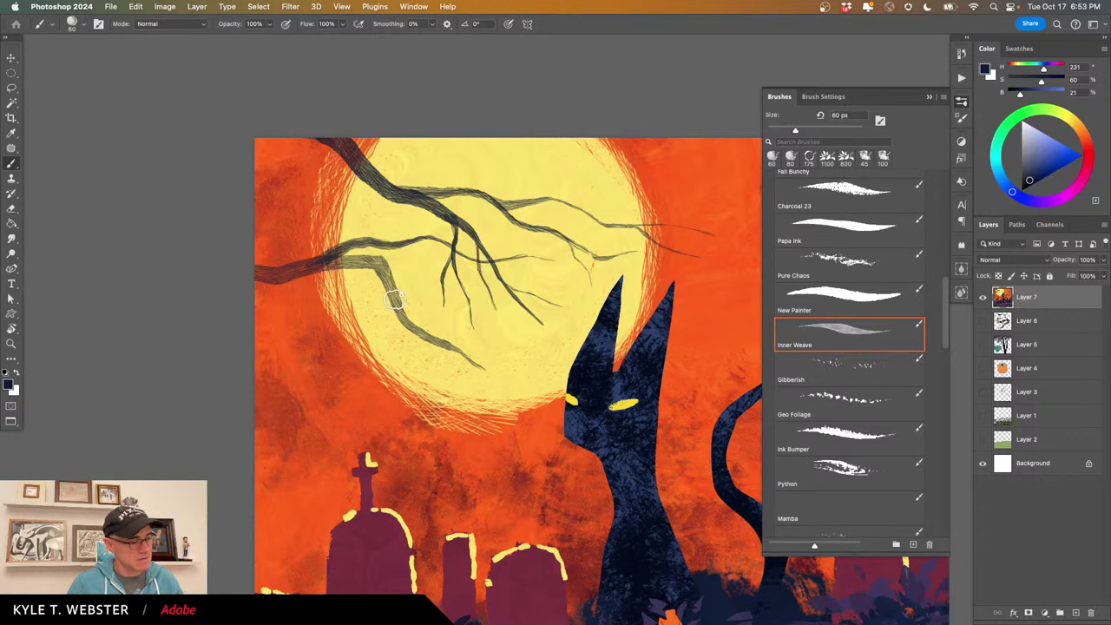
Darken the lower branch's downward fork and add thin twigs spreading toward the moon's lower rim.
mouse_move(406, 344)
left_mouse_down()
mouse_move(478, 433)
mouse_move(400, 336)
mouse_move(383, 267)
left_mouse_up()
left_click_drag(472, 363, 519, 399)
left_click_drag(429, 336, 539, 365)
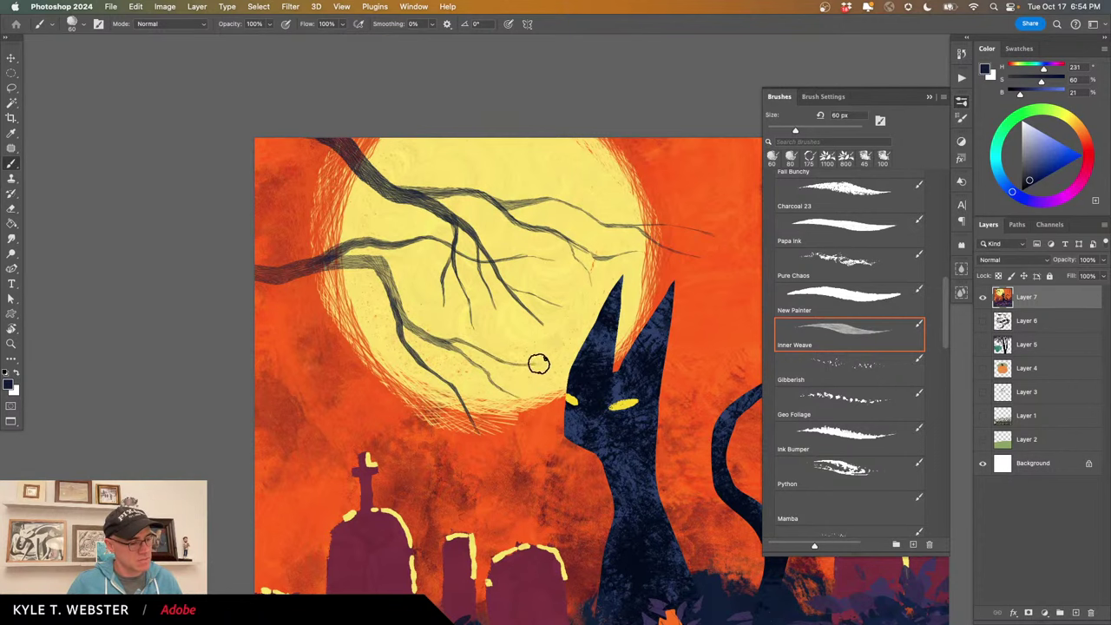
mouse_move(451, 451)
left_mouse_down()
mouse_move(397, 466)
mouse_move(346, 450)
left_mouse_up()
left_click(422, 453, "alt")
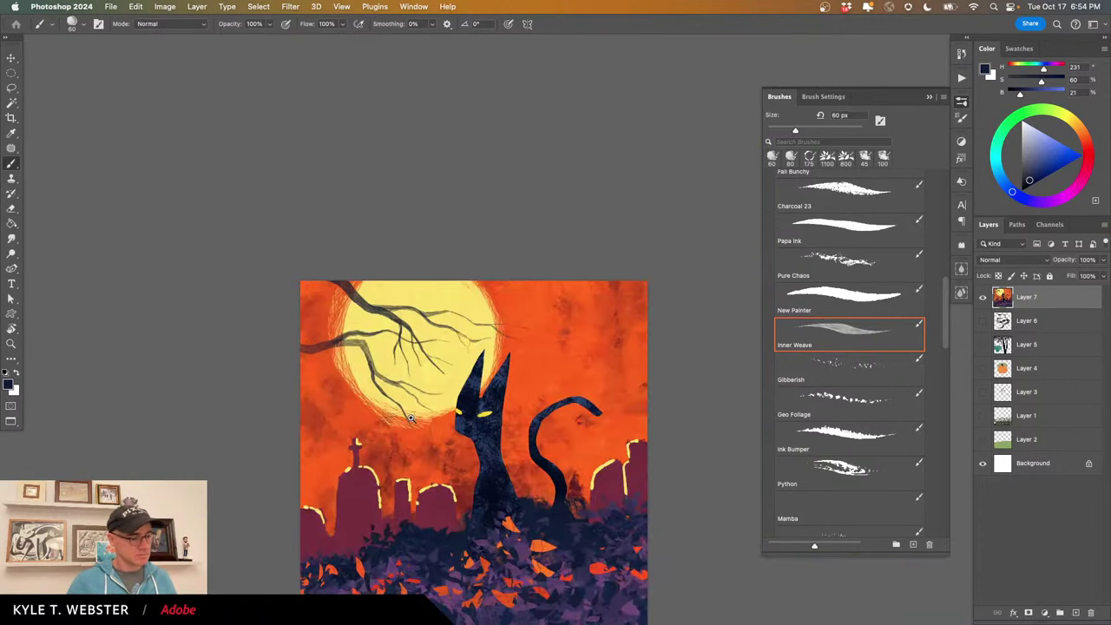
left_click(411, 418, "super")
left_click_drag(584, 259, 480, 235)
left_click(463, 350, "alt")
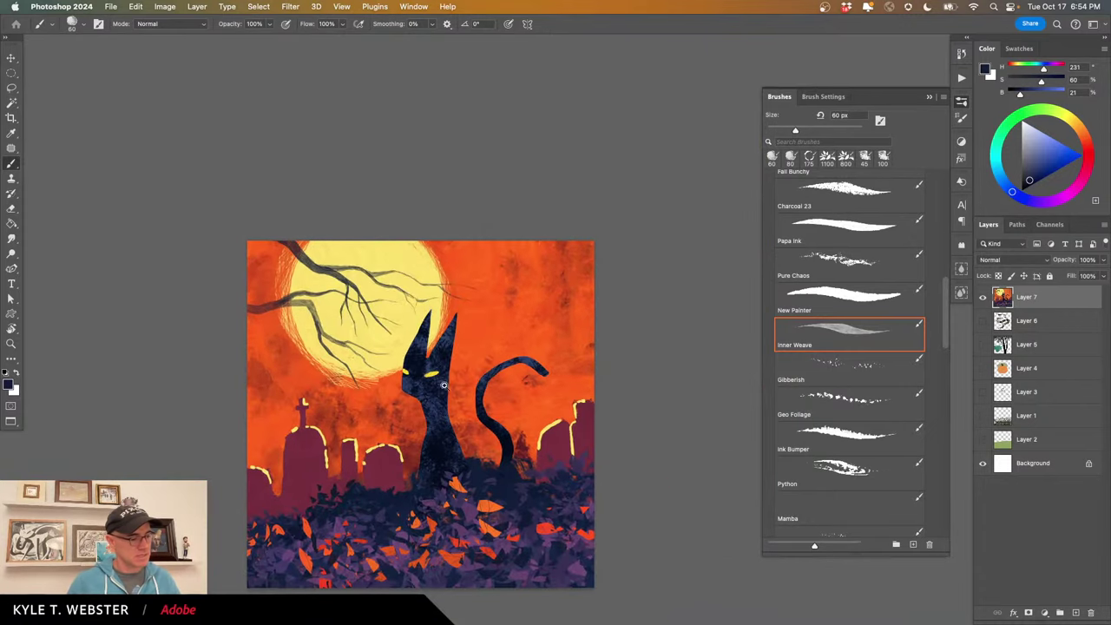
left_click(482, 383, "super")
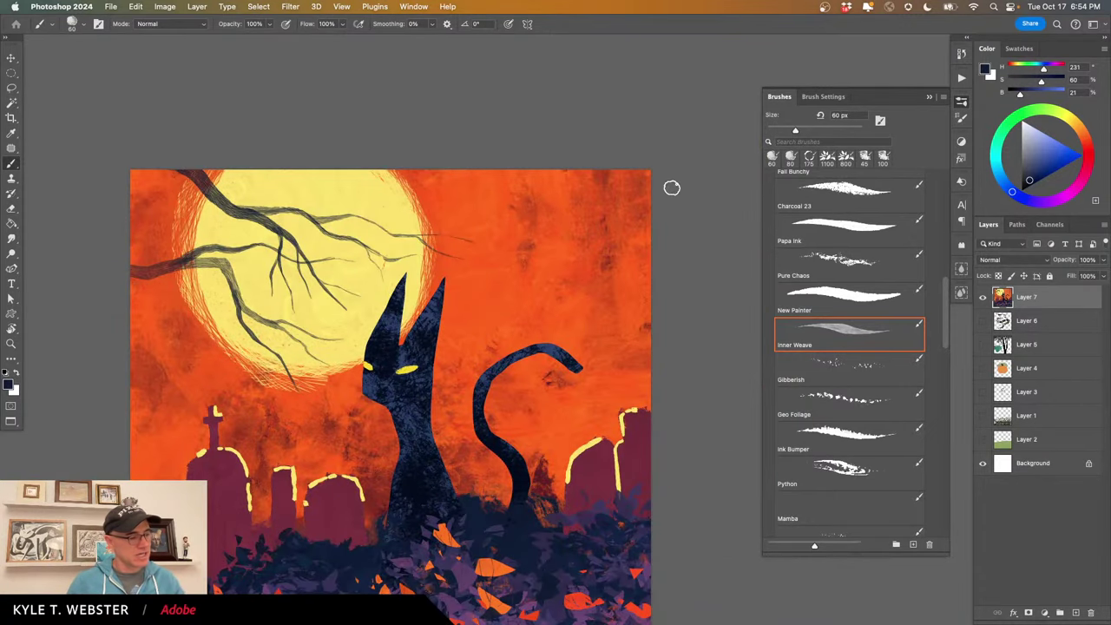
left_click_drag(269, 363, 333, 348)
left_click(317, 384, "alt")
left_click_drag(287, 421, 355, 412)
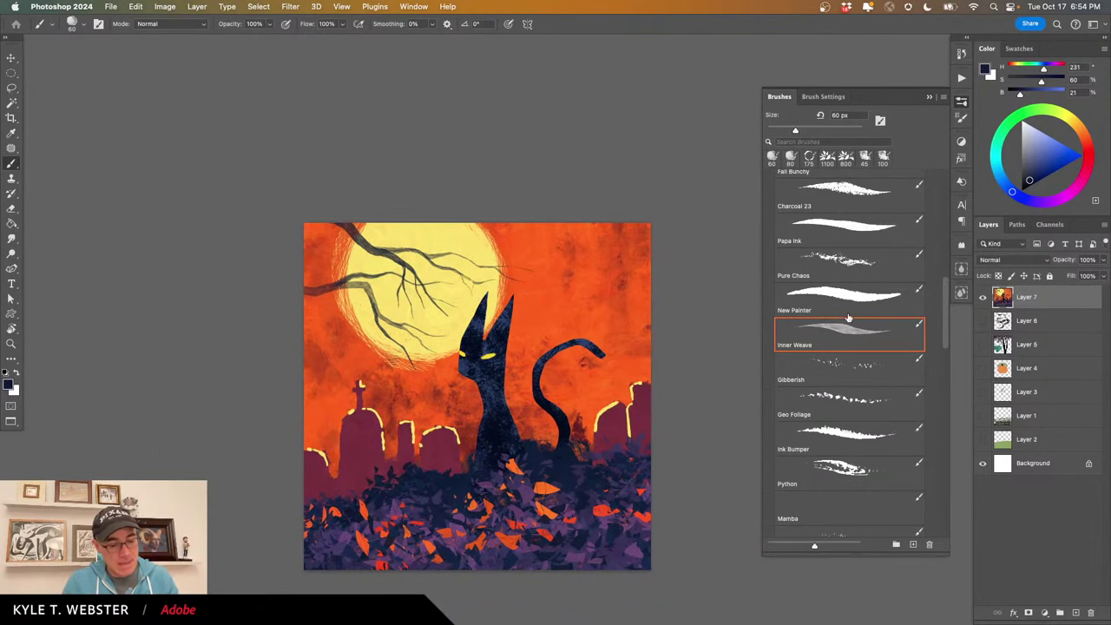
Scatter small navy marks through the orange sky and around the cat with the Gibberish brush at 400 px.
left_click(842, 365)
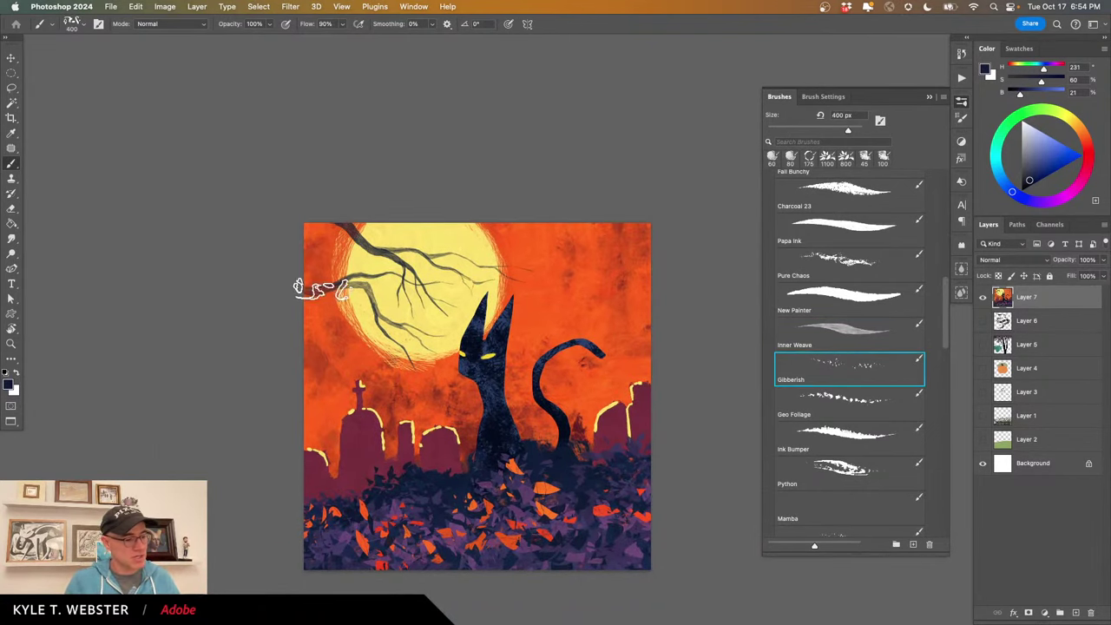
left_click_drag(580, 282, 574, 320)
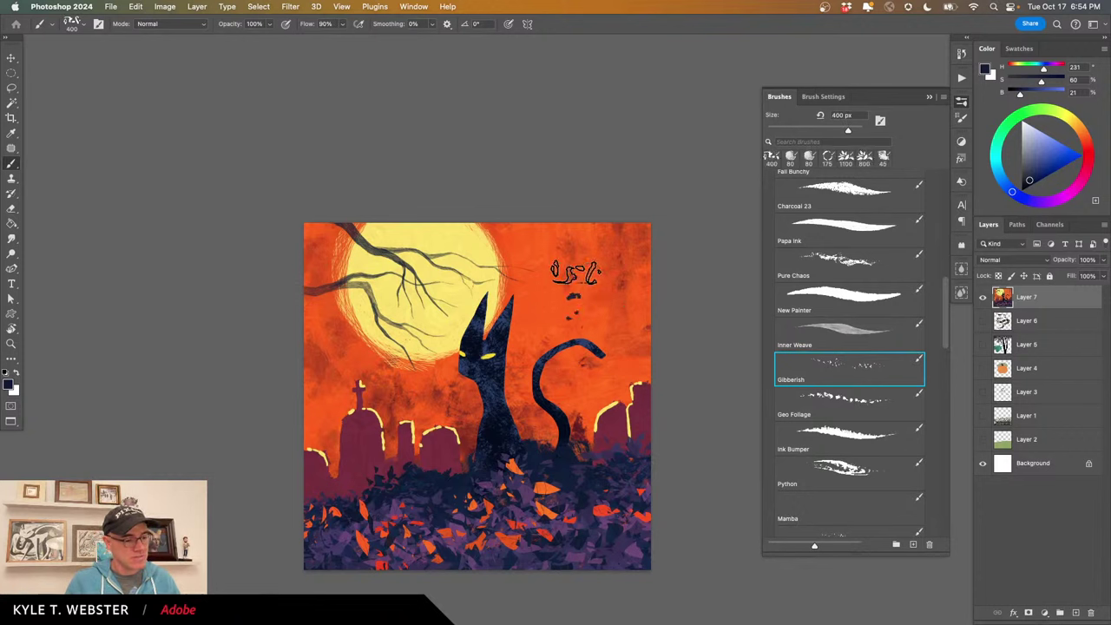
mouse_move(623, 278)
left_mouse_down()
mouse_move(572, 234)
mouse_move(562, 259)
mouse_move(537, 240)
left_mouse_up()
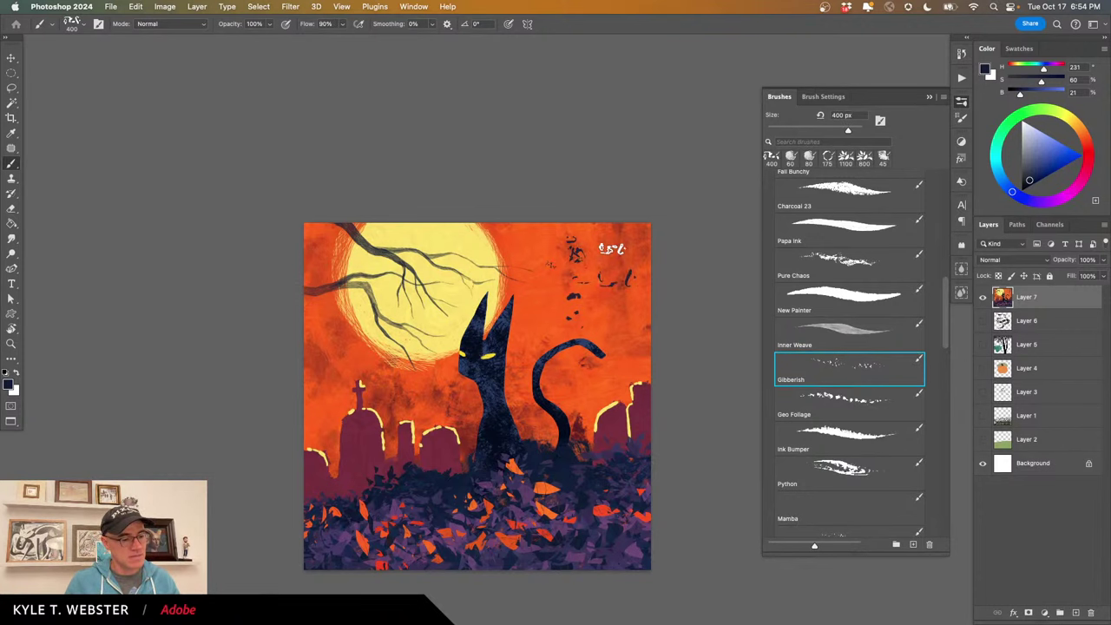
mouse_move(604, 257)
left_mouse_down()
mouse_move(641, 247)
mouse_move(556, 221)
mouse_move(546, 236)
mouse_move(528, 235)
mouse_move(545, 277)
mouse_move(628, 280)
mouse_move(615, 248)
left_mouse_up()
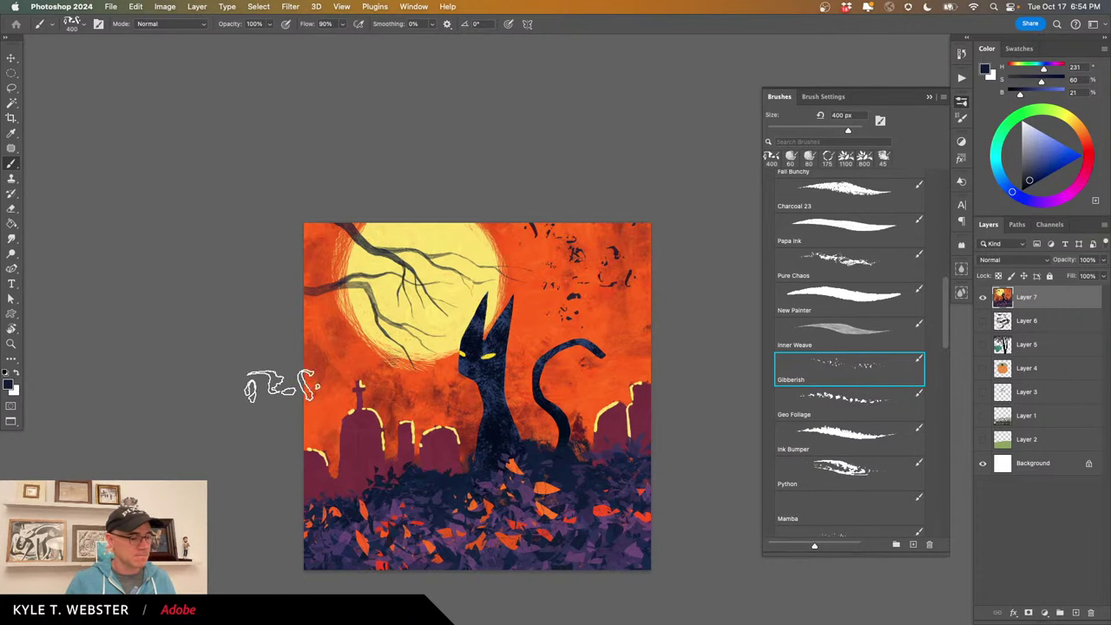
left_click_drag(557, 314, 521, 346)
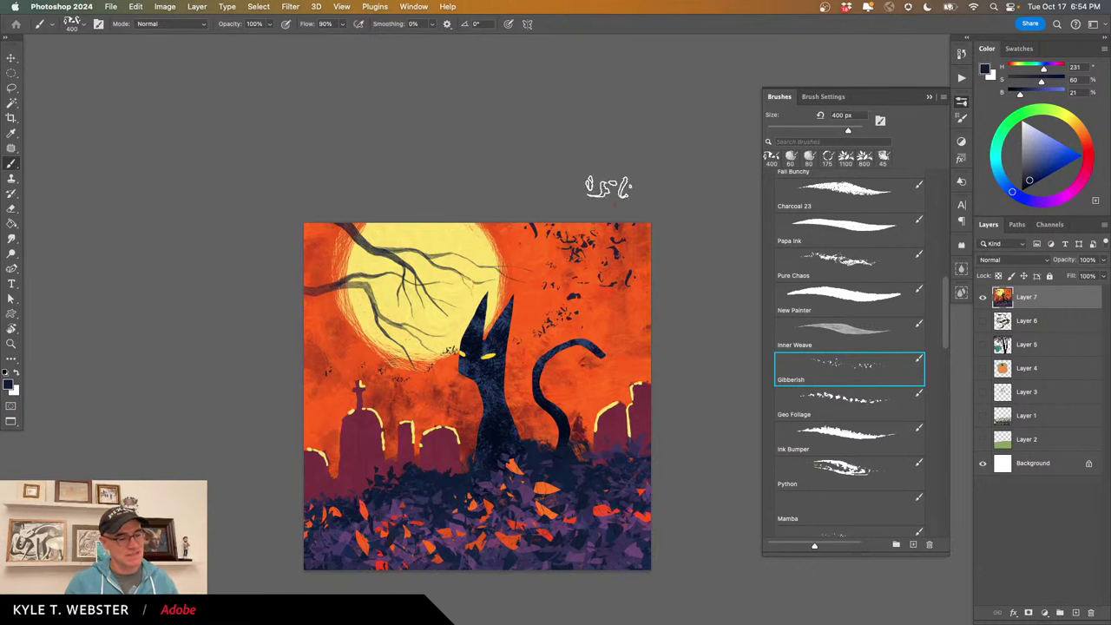
scroll(530, 326, "up", 2)
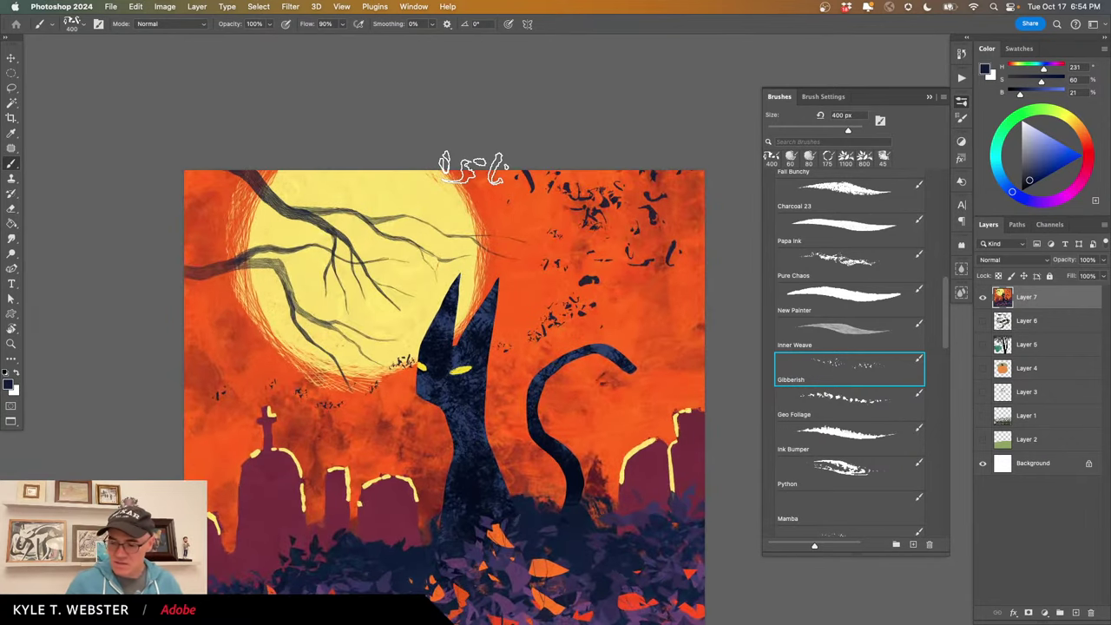
Outline small bat silhouettes with the Lasso tool in the sky right of the moon and fill them with navy.
key("l")
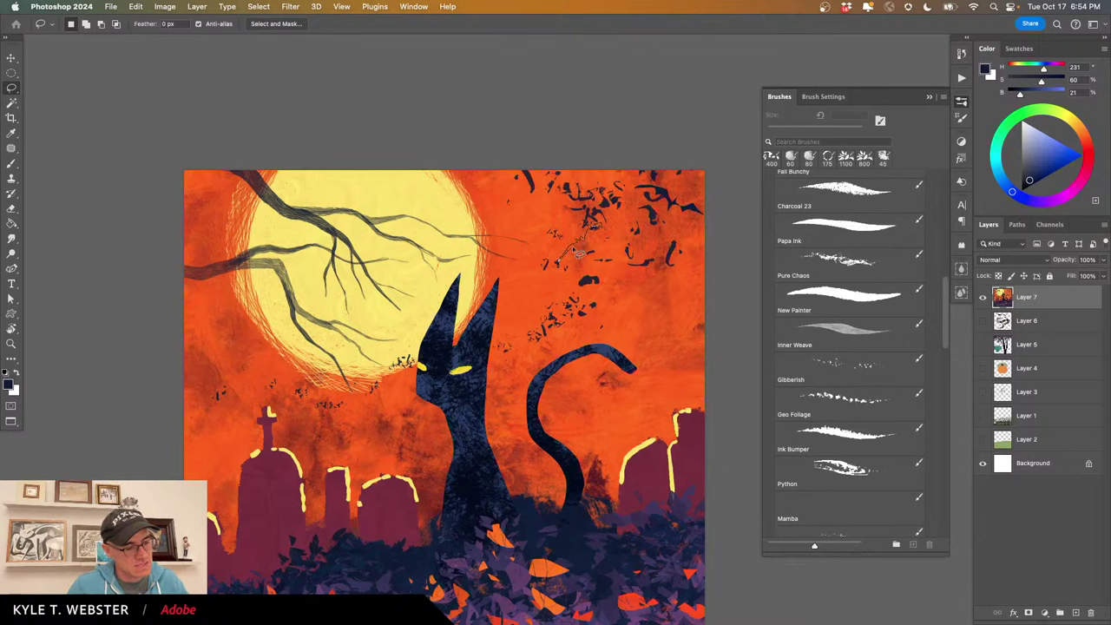
key("alt+BackSpace")
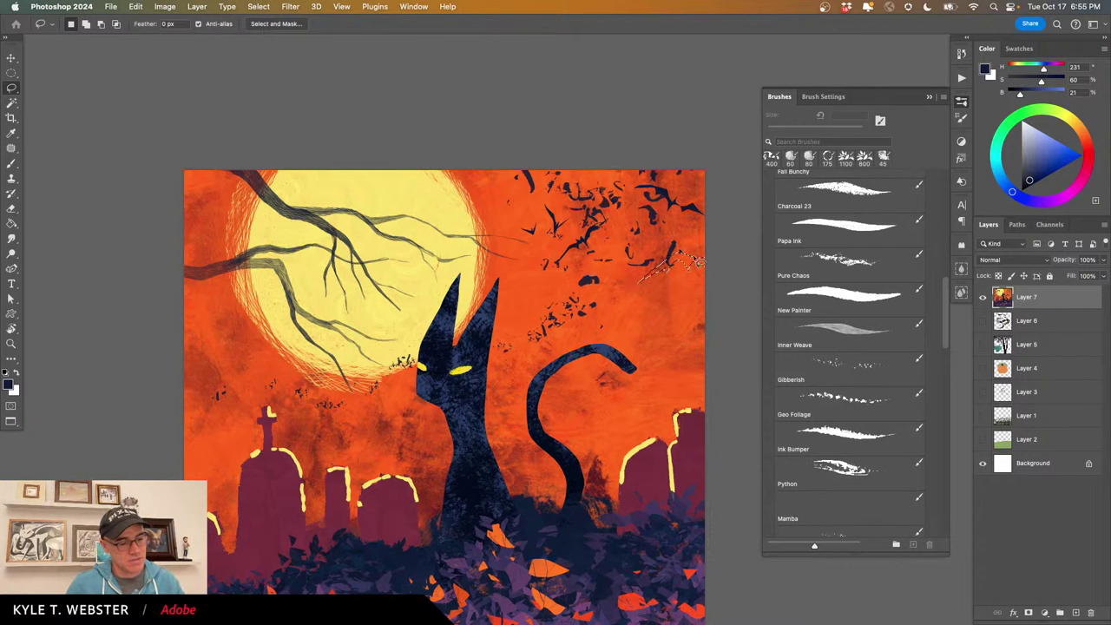
mouse_move(700, 263)
left_mouse_down()
mouse_move(696, 249)
mouse_move(700, 265)
left_mouse_up()
key("alt+BackSpace")
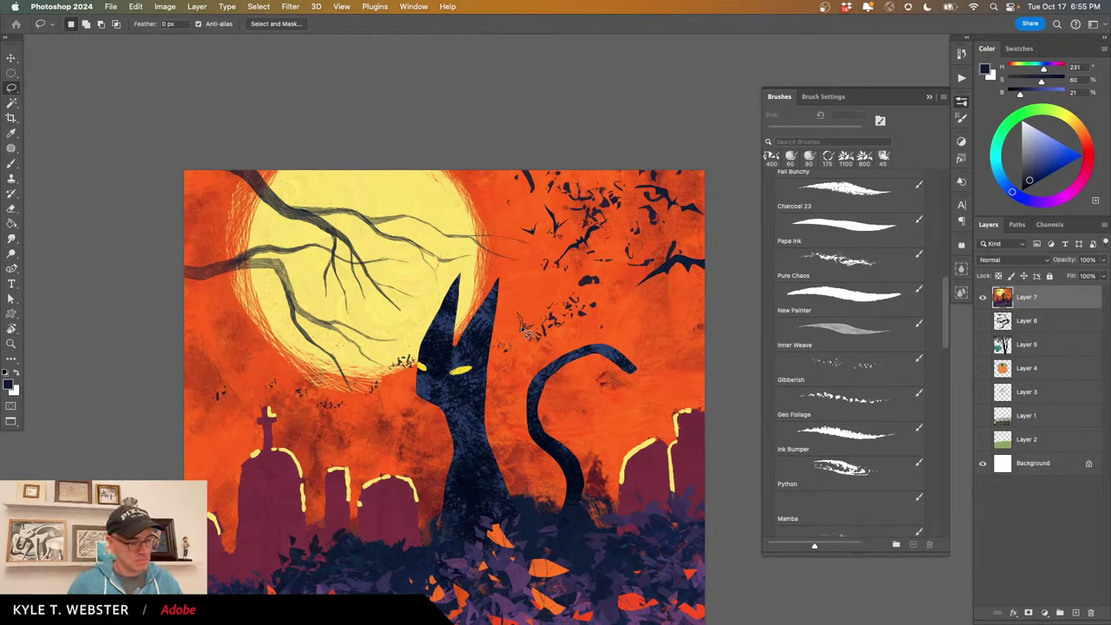
left_click(400, 482, "alt")
left_click(397, 485, "alt")
mouse_move(363, 506)
left_mouse_down()
mouse_move(413, 458)
mouse_move(353, 486)
left_mouse_up()
left_click(388, 498, "super")
Scatter orange and dark navy twig marks across the leafy hill with the Pure Chaos brush at 700 px, using colors sampled from the painting.
key("b")
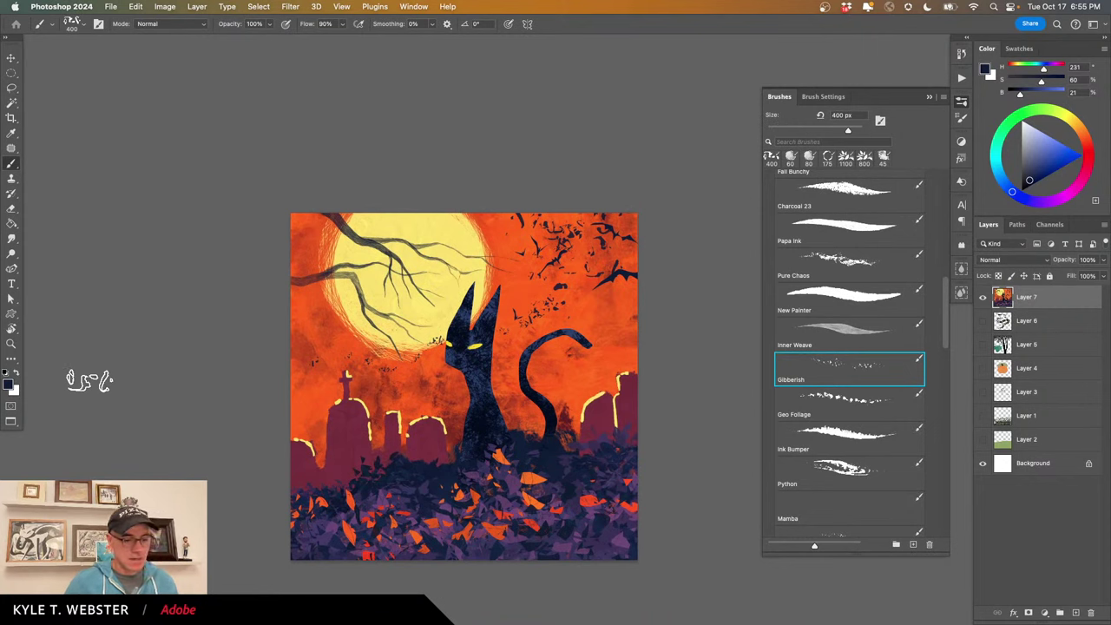
left_click(847, 261)
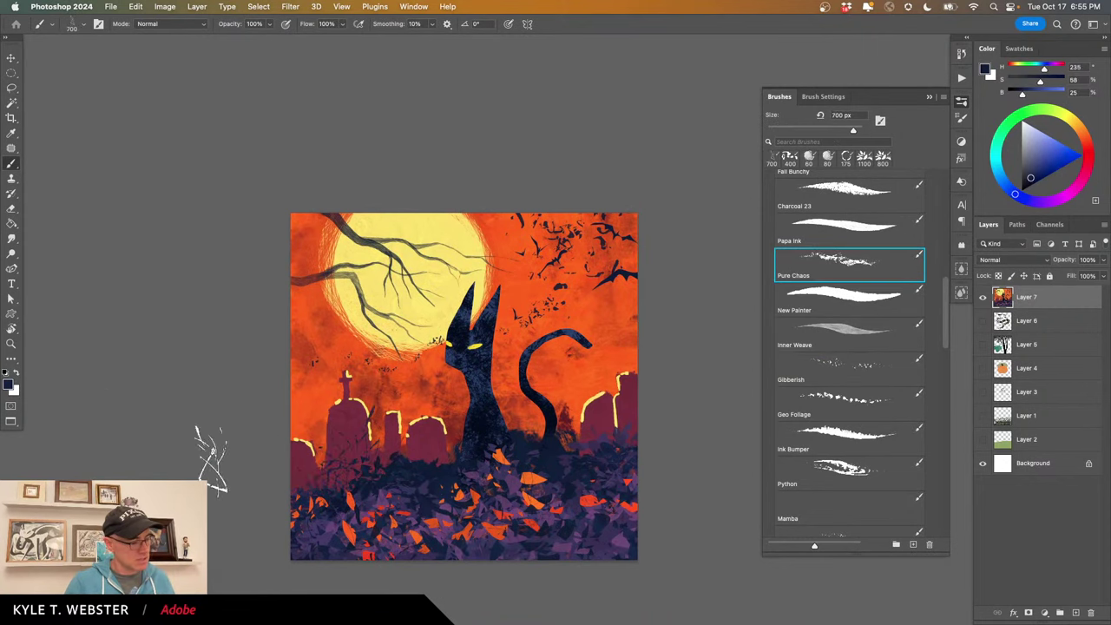
left_click(540, 476, "alt")
mouse_move(540, 476)
left_mouse_down()
mouse_move(439, 488)
mouse_move(310, 483)
left_mouse_up()
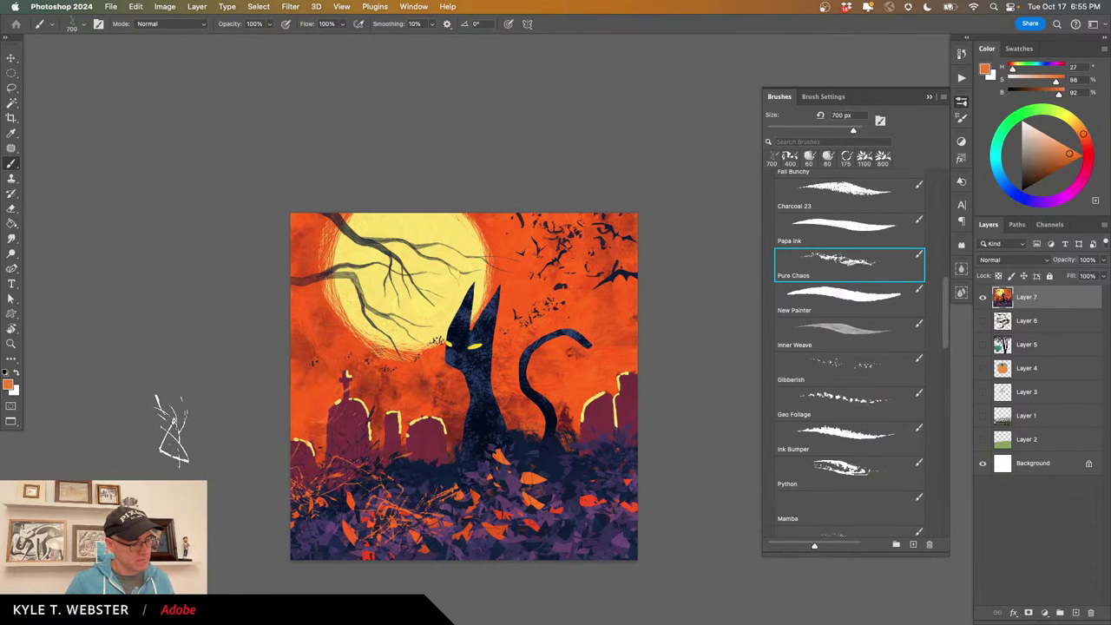
left_click(401, 488, "alt")
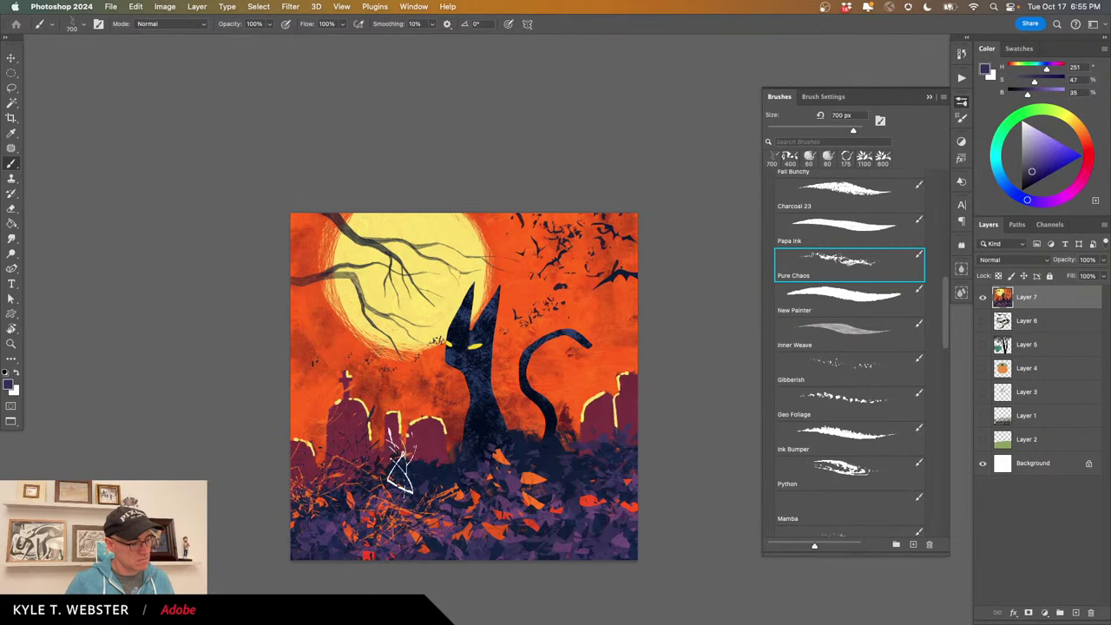
left_click(401, 468, "alt")
mouse_move(593, 488)
left_mouse_down()
mouse_move(585, 461)
mouse_move(602, 454)
left_mouse_up()
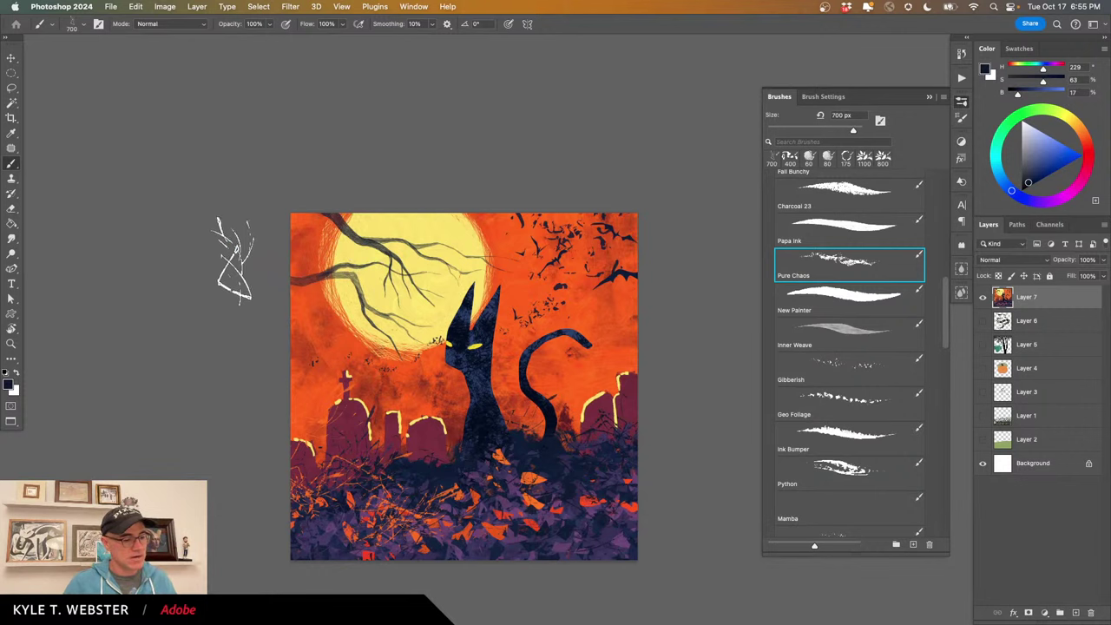
Add a new layer above the painting and choose the Geo Foliage brush at 650 px from the Fall 2023 set.
left_click(1077, 613)
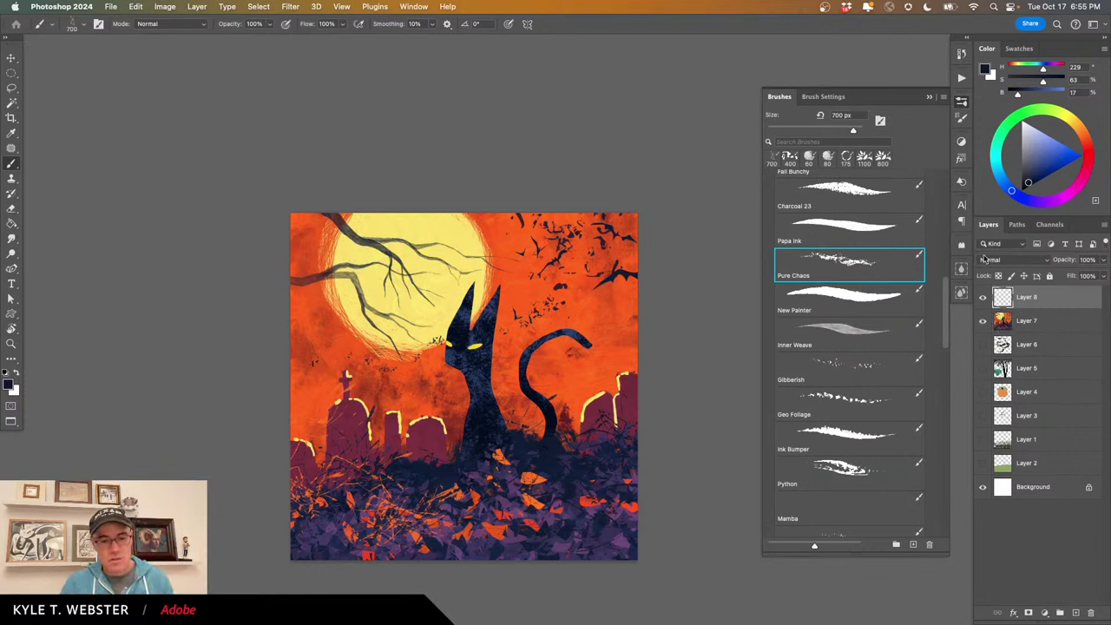
scroll(833, 286, "up", 5)
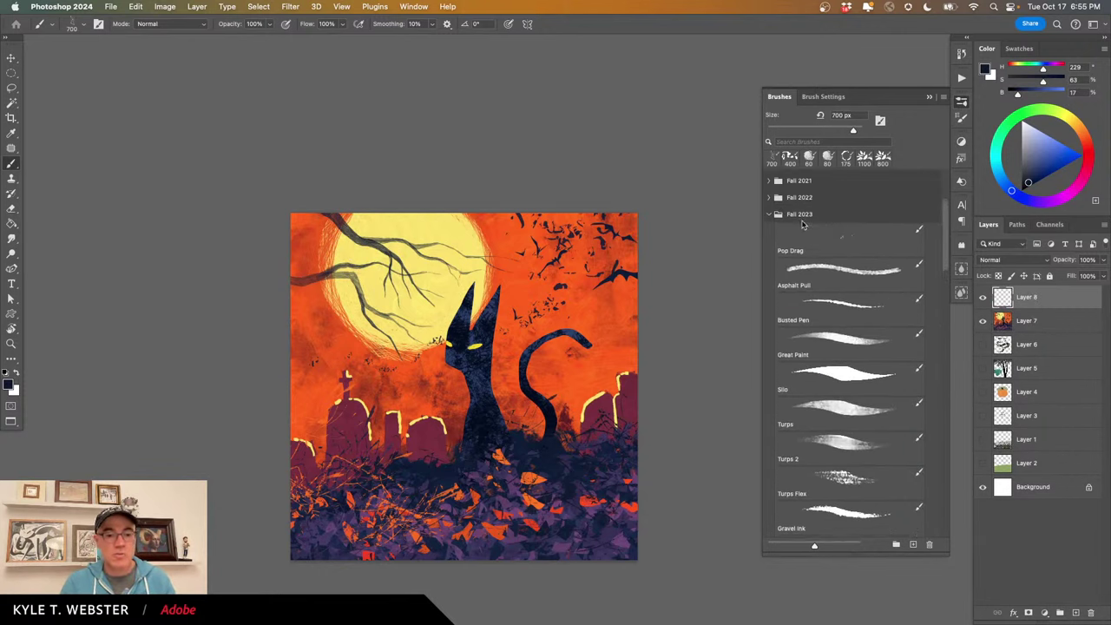
scroll(797, 227, "down", 1)
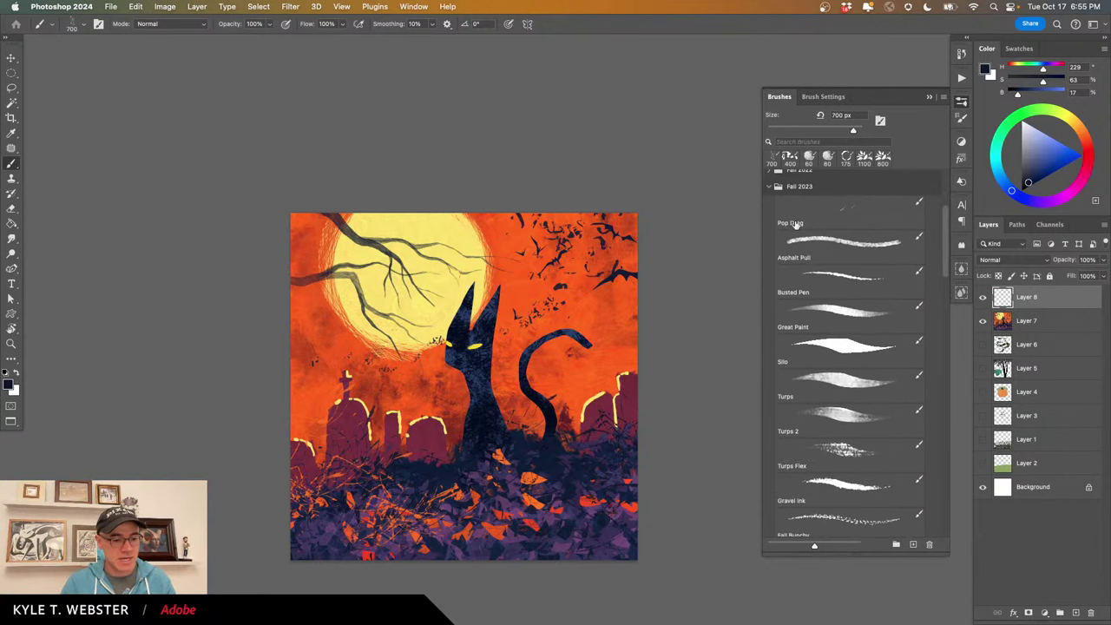
left_click(837, 213)
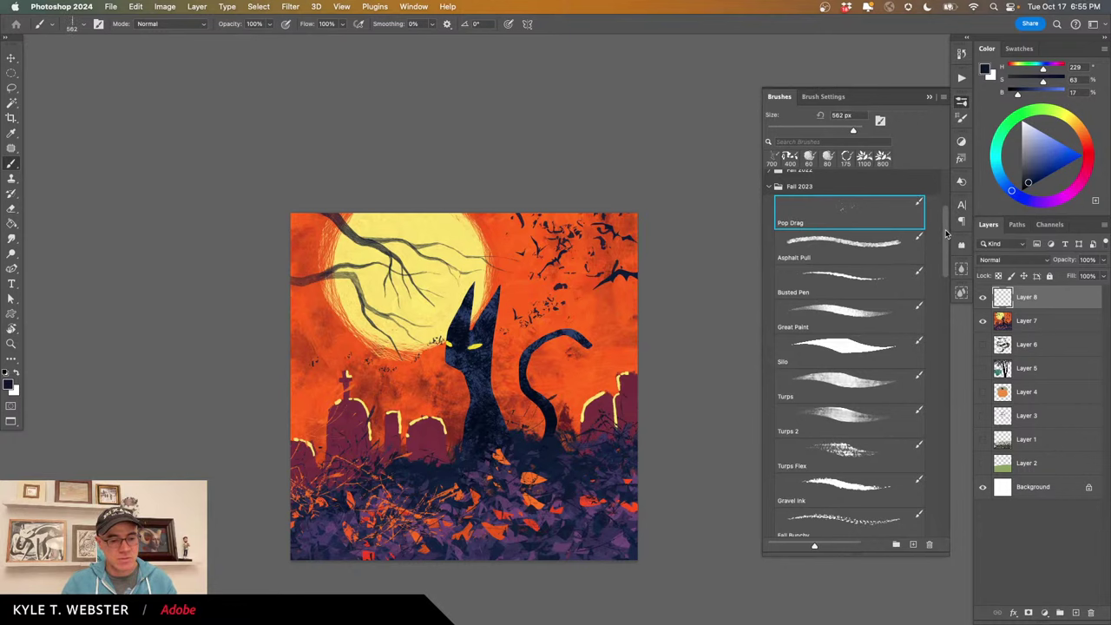
scroll(818, 261, "down", 7)
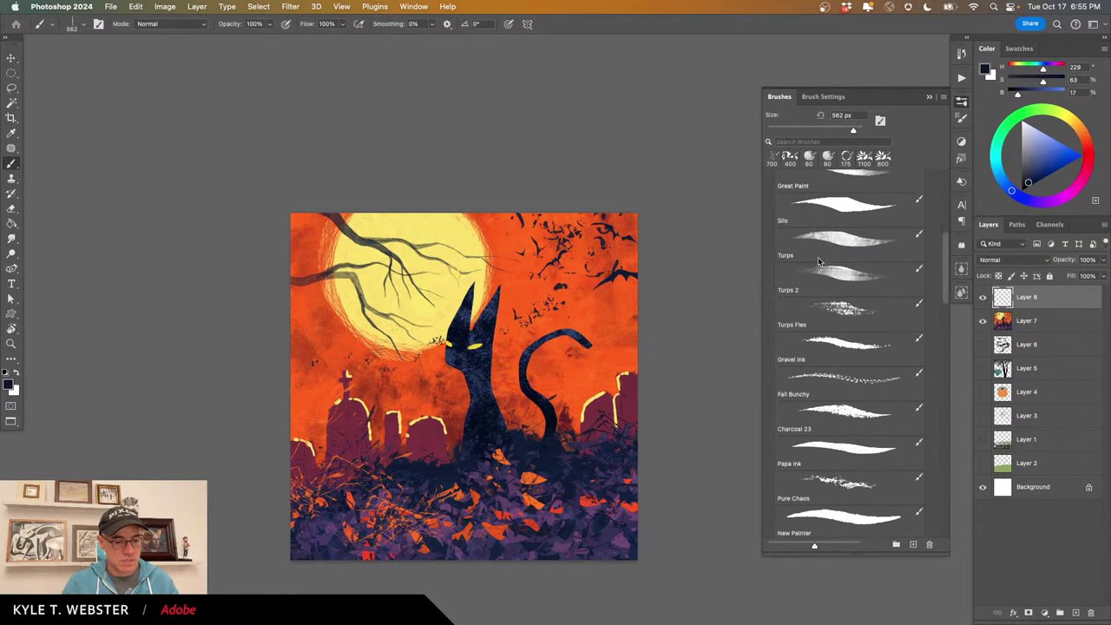
scroll(818, 261, "down", 7)
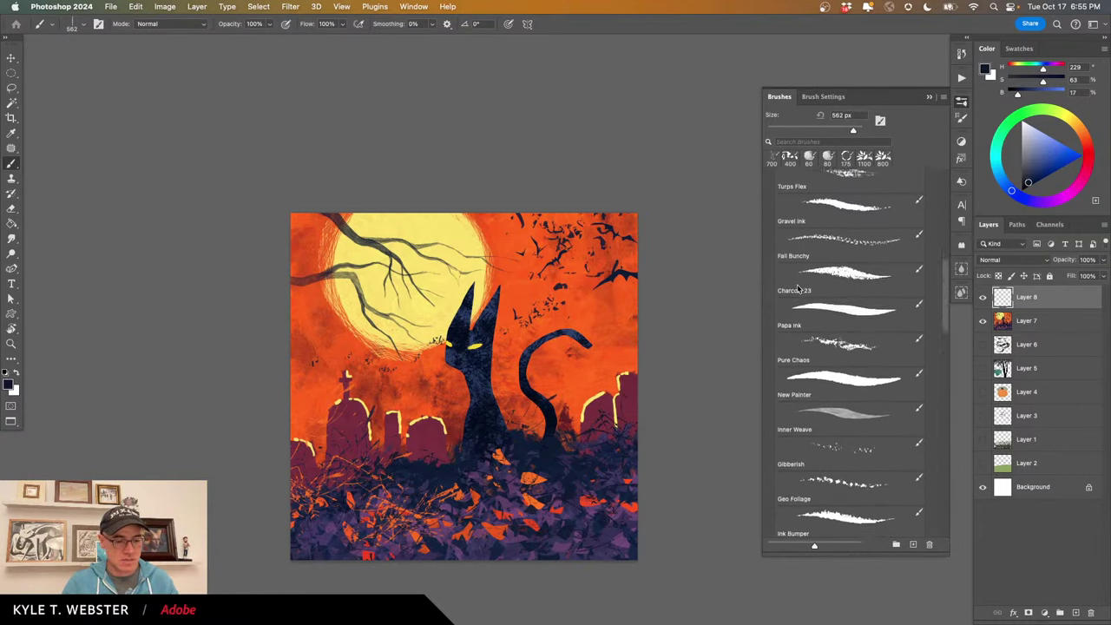
scroll(798, 289, "down", 6)
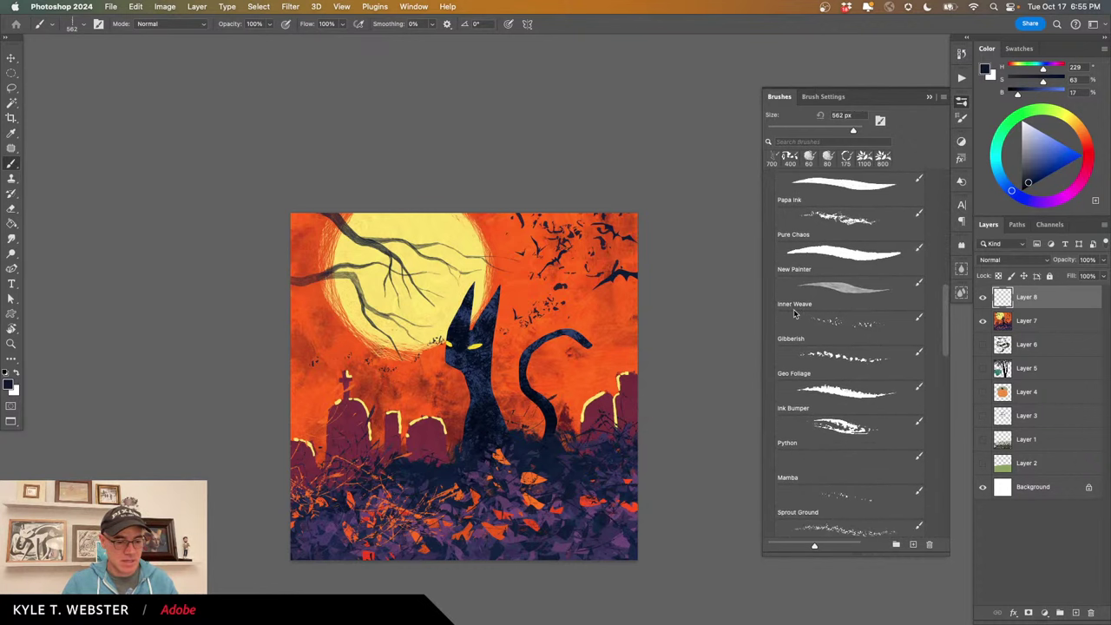
scroll(796, 314, "down", 1)
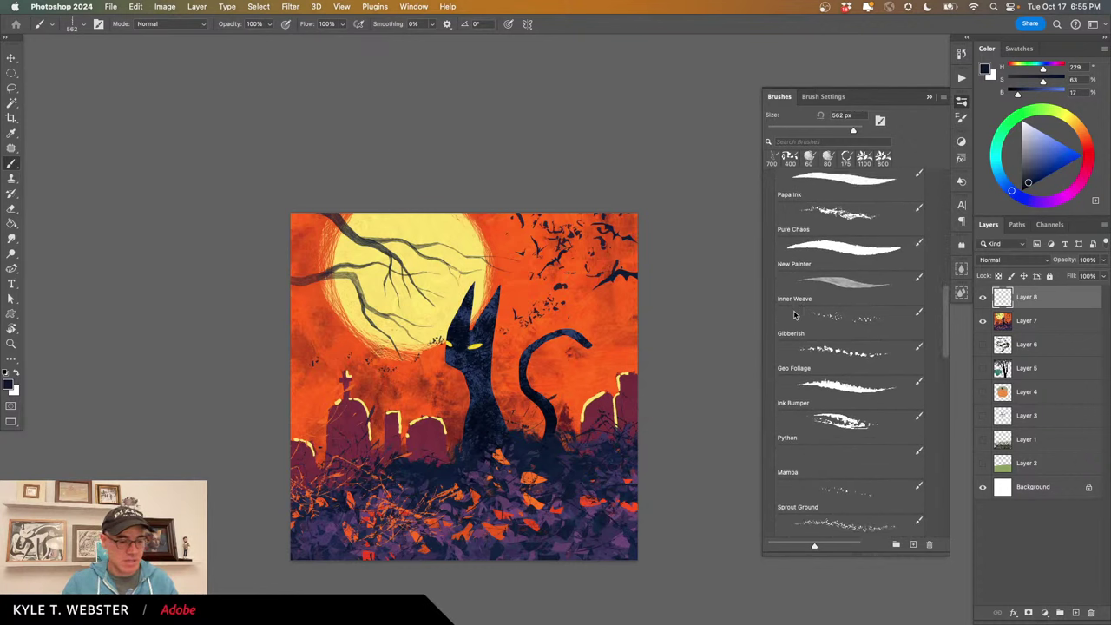
left_click(816, 348)
scroll(469, 391, "down", 3)
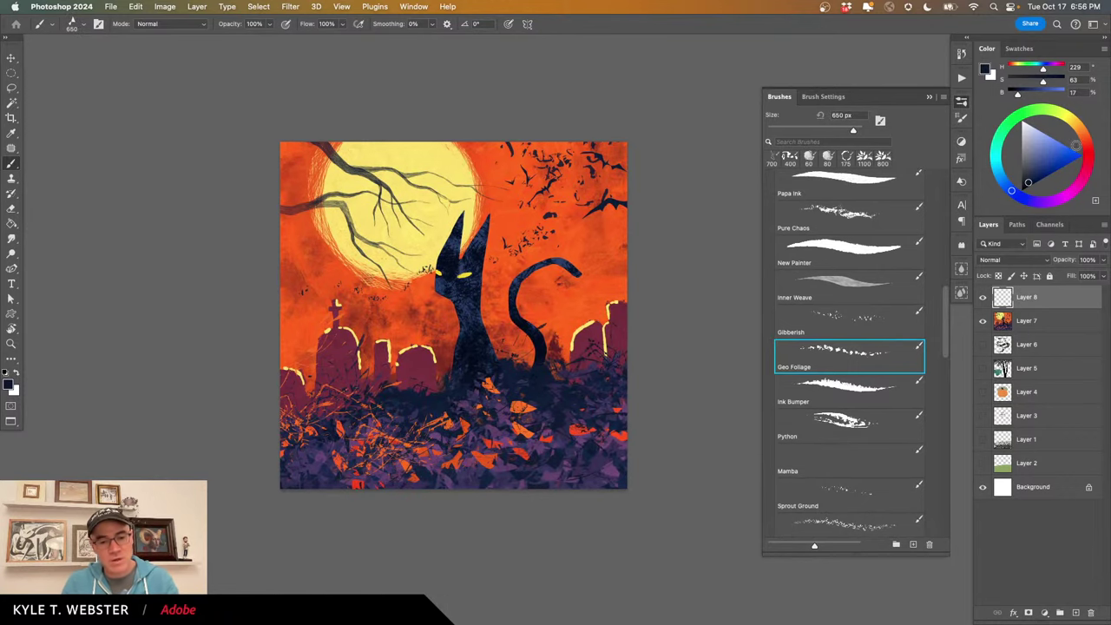
Set the foreground color to a muted red (H 13, S 59, B 59) and brush Geo Foliage shapes over the canvas's right third.
left_click(1055, 153)
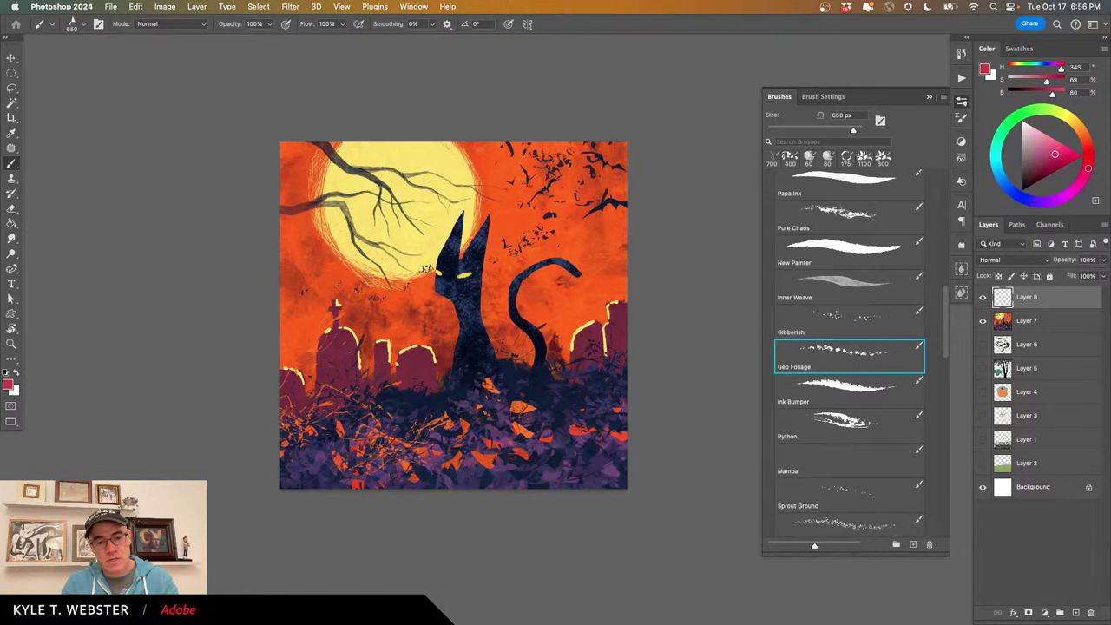
left_click(1088, 148)
left_click(1043, 160)
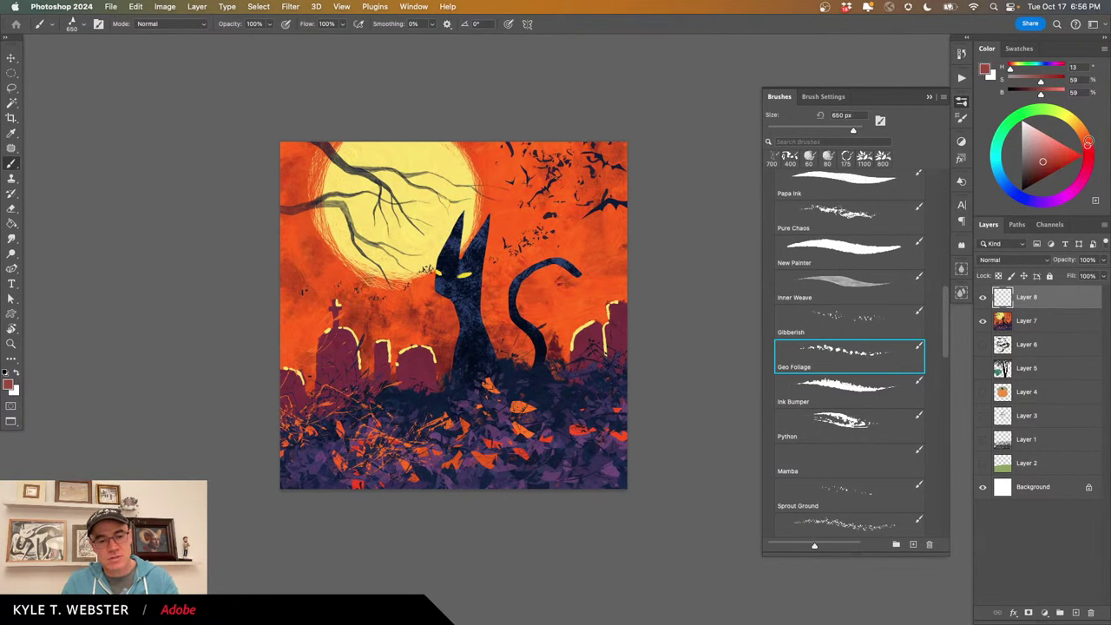
mouse_move(521, 459)
left_mouse_down()
mouse_move(538, 93)
mouse_move(578, 391)
mouse_move(617, 357)
mouse_move(574, 68)
left_mouse_up()
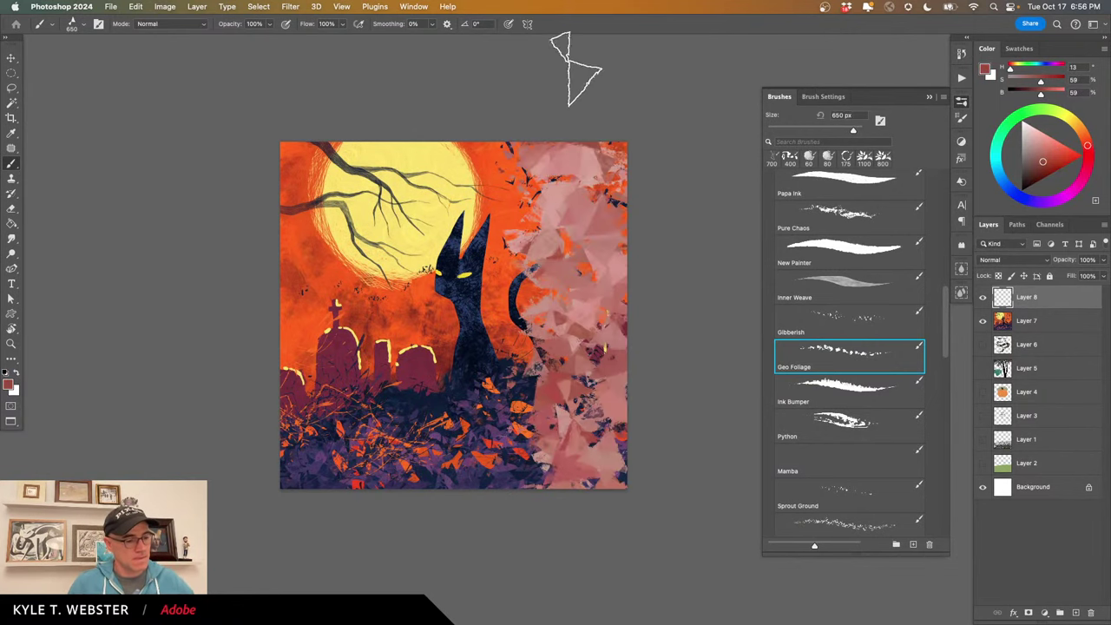
Change the background color to dark navy and cover the whole canvas with mixed Geo Foliage shapes.
left_click(14, 389)
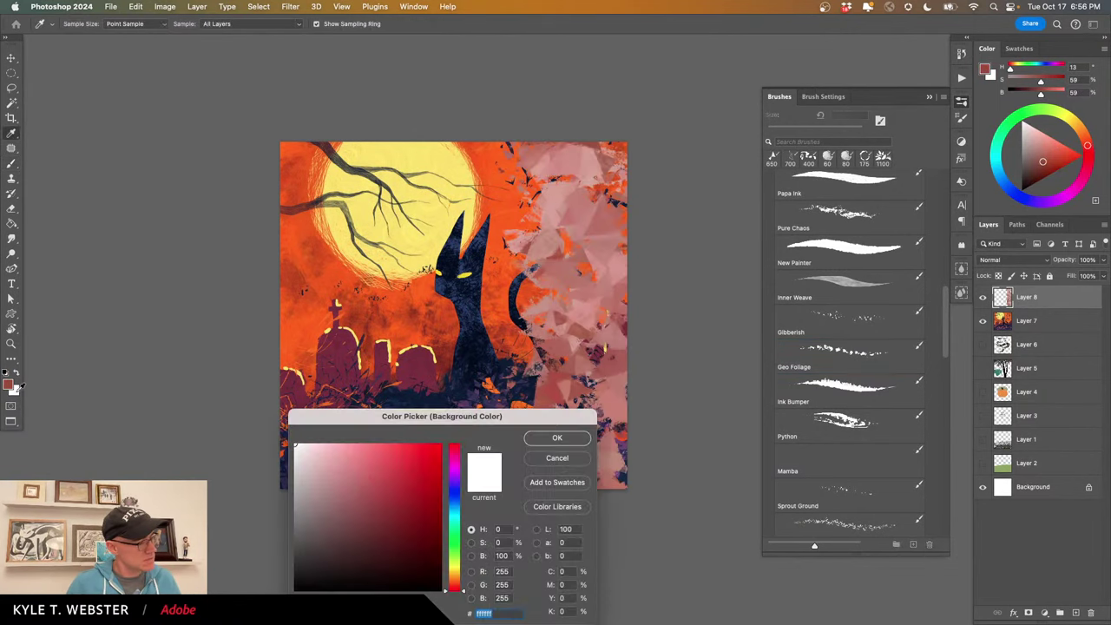
left_click(451, 507)
left_click(402, 514)
left_click(401, 545)
left_click(555, 437)
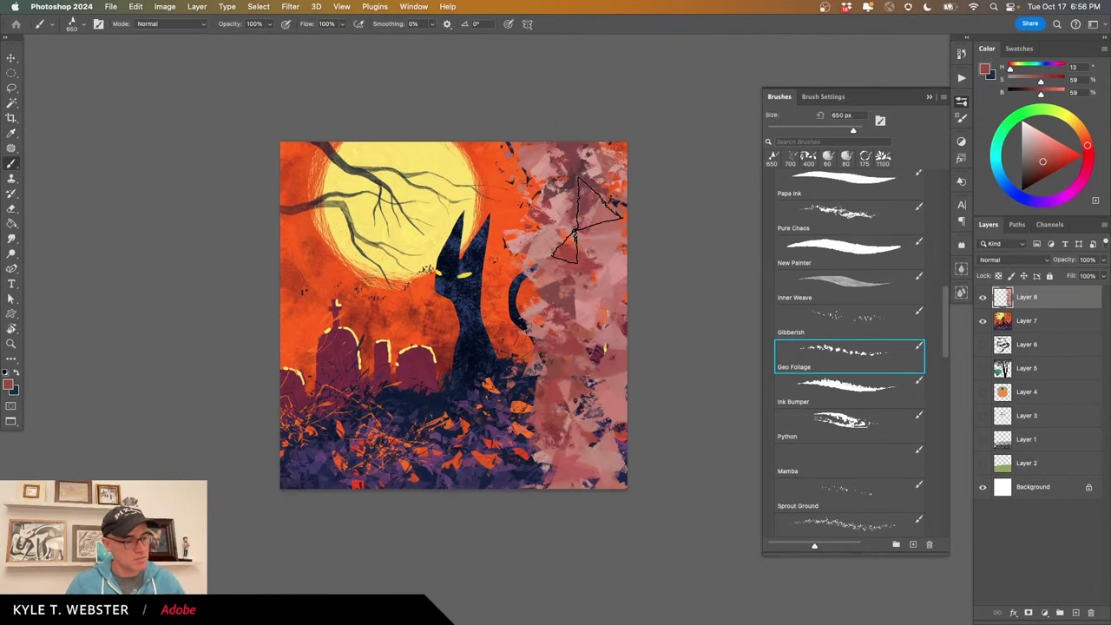
mouse_move(587, 219)
left_mouse_down()
mouse_move(618, 426)
mouse_move(594, 112)
mouse_move(583, 402)
mouse_move(463, 103)
mouse_move(488, 410)
mouse_move(558, 403)
mouse_move(570, 262)
mouse_move(635, 250)
mouse_move(646, 197)
mouse_move(563, 210)
mouse_move(357, 165)
mouse_move(266, 179)
mouse_move(272, 127)
mouse_move(402, 139)
mouse_move(285, 135)
mouse_move(289, 185)
mouse_move(272, 172)
mouse_move(324, 340)
mouse_move(336, 495)
mouse_move(345, 481)
mouse_move(458, 473)
mouse_move(447, 482)
mouse_move(415, 355)
mouse_move(327, 263)
mouse_move(322, 235)
mouse_move(345, 291)
mouse_move(310, 458)
mouse_move(236, 468)
mouse_move(443, 423)
mouse_move(483, 471)
mouse_move(456, 445)
mouse_move(413, 297)
mouse_move(447, 258)
mouse_move(547, 274)
mouse_move(609, 250)
mouse_move(550, 459)
mouse_move(481, 515)
mouse_move(281, 506)
mouse_move(403, 469)
mouse_move(379, 375)
mouse_move(455, 282)
left_mouse_up()
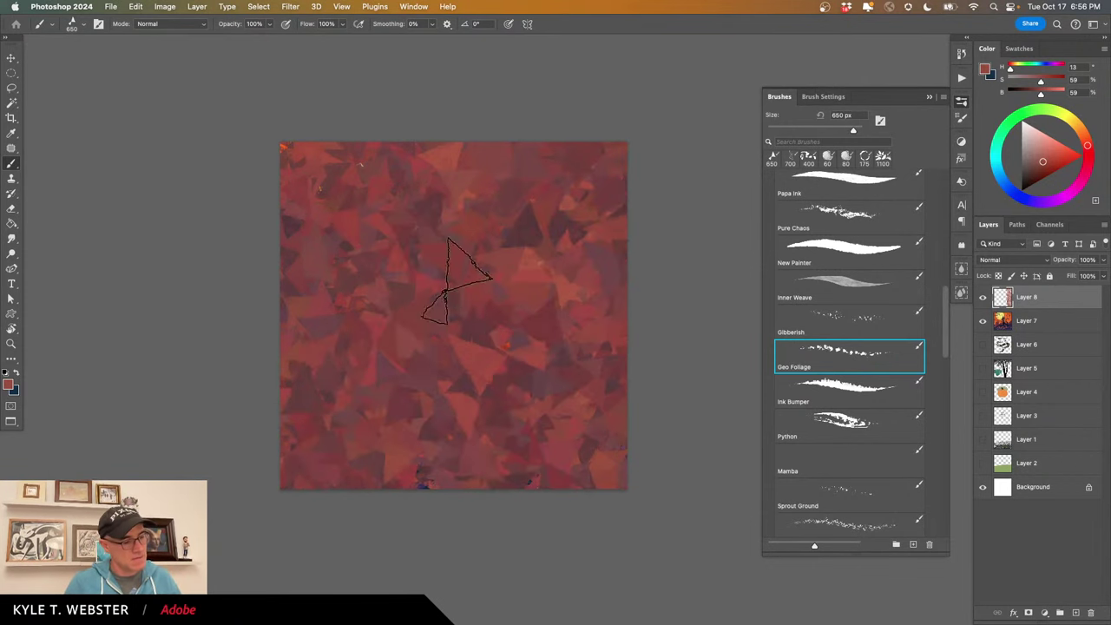
Blend the shape-texture layer in Hard Light mode and shift its hue by +39.
left_click(994, 259)
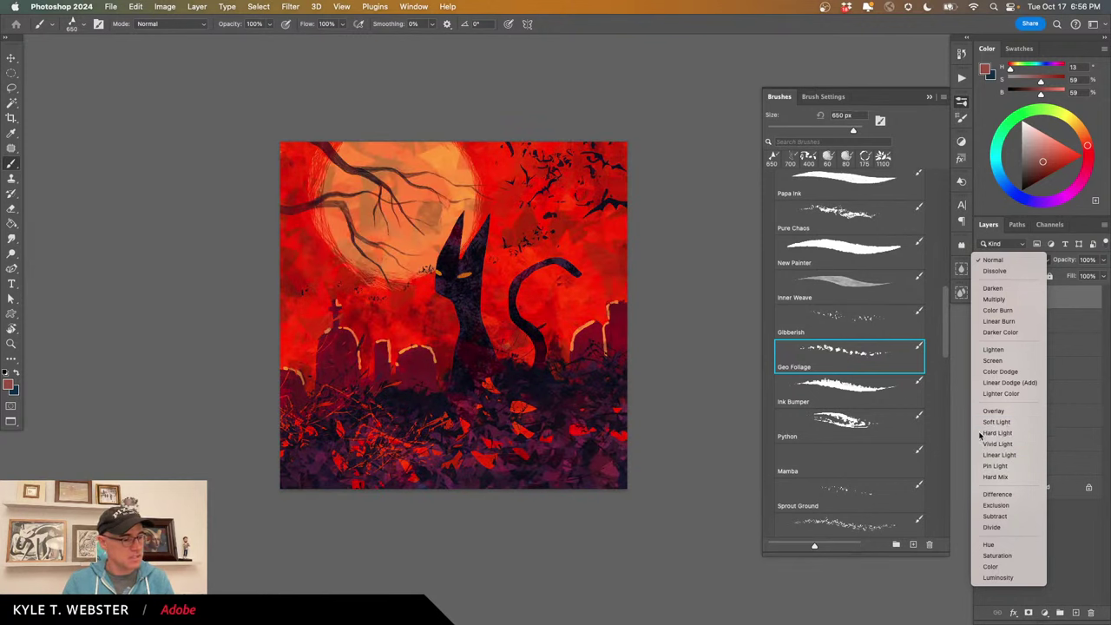
left_click(981, 435)
key("super+u")
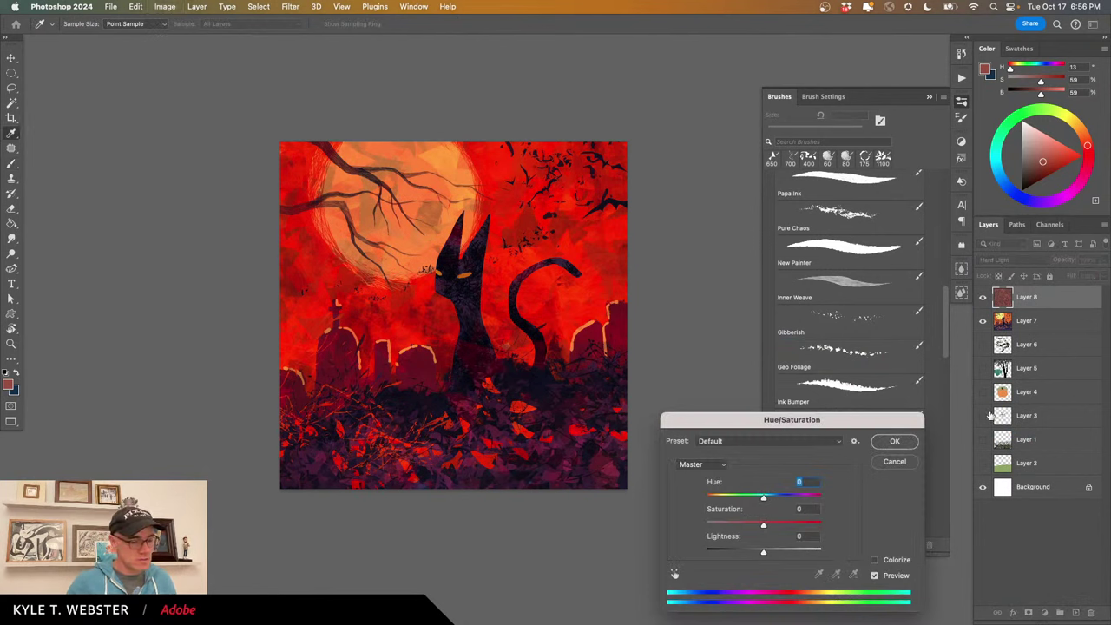
left_click_drag(764, 498, 787, 505)
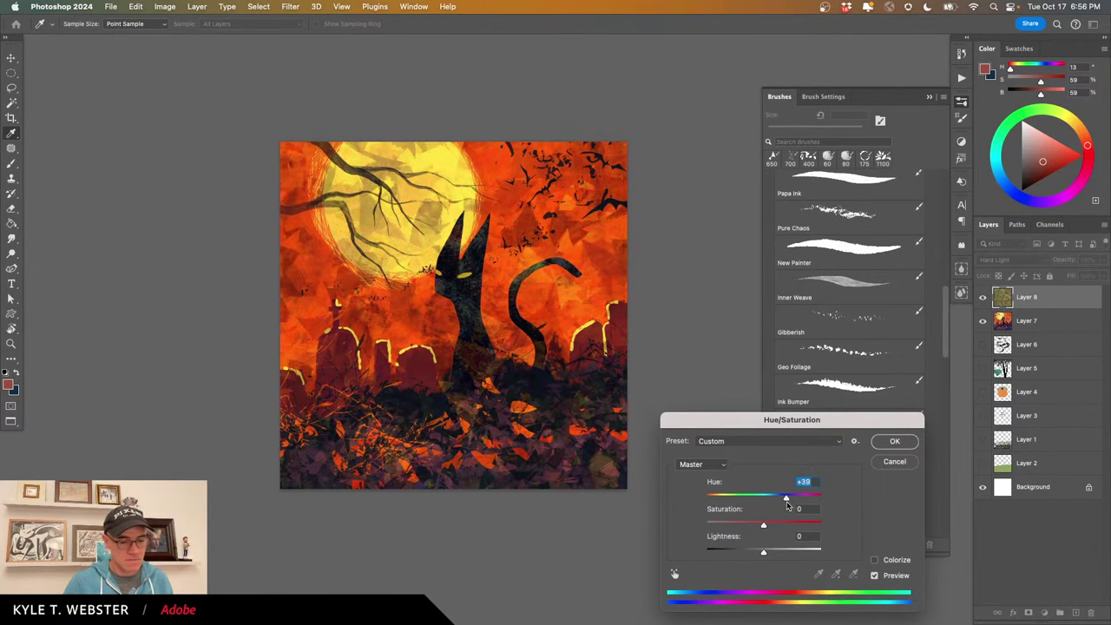
left_click(886, 446)
Examine the textured cat, moon and branches up close with the interface panels hidden.
key("super+plus")
key("super+plus")
key("super+plus")
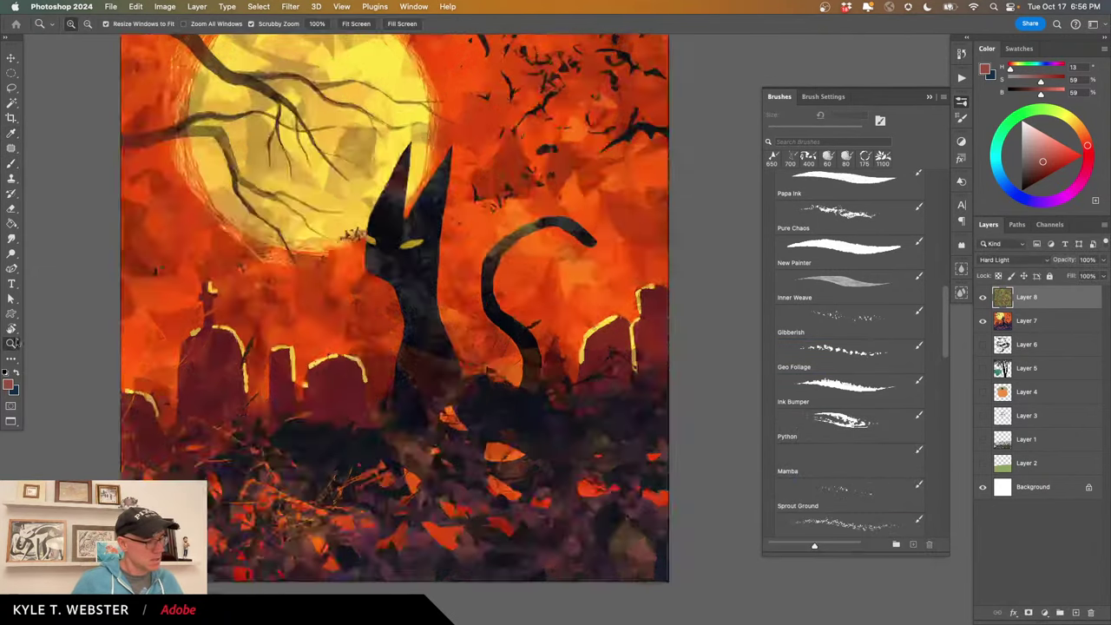
left_click_drag(290, 428, 333, 445)
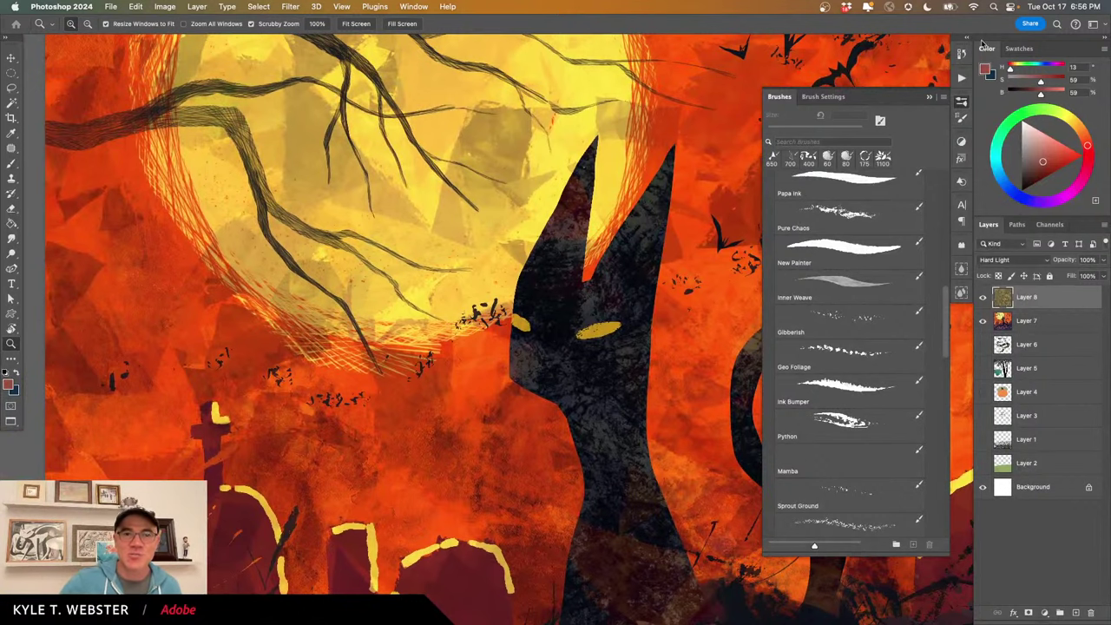
left_click(1019, 48)
key("Tab")
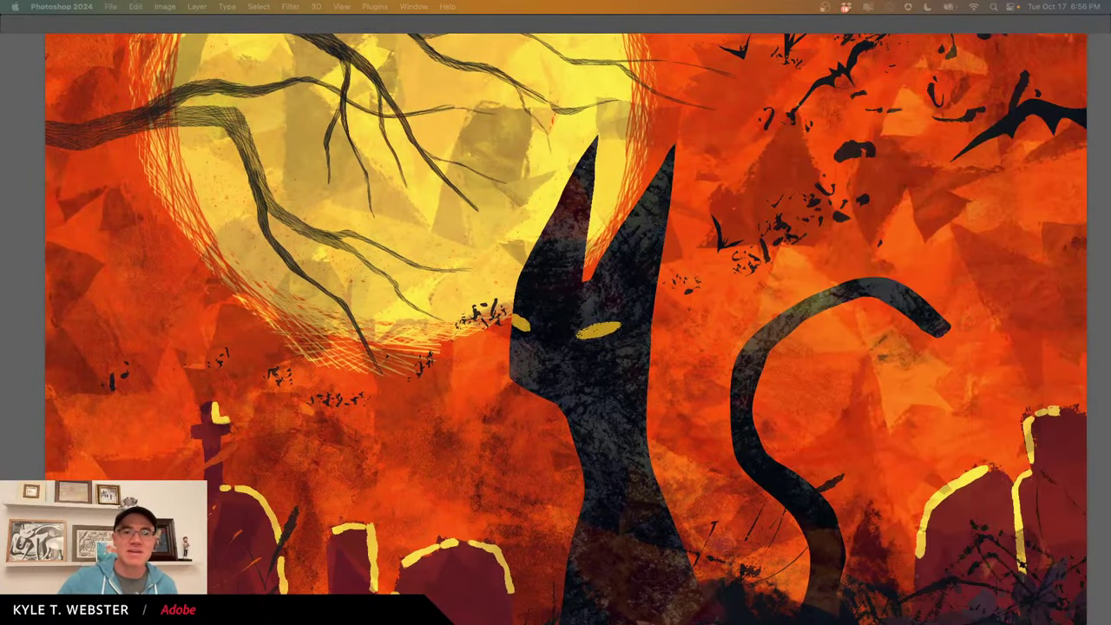